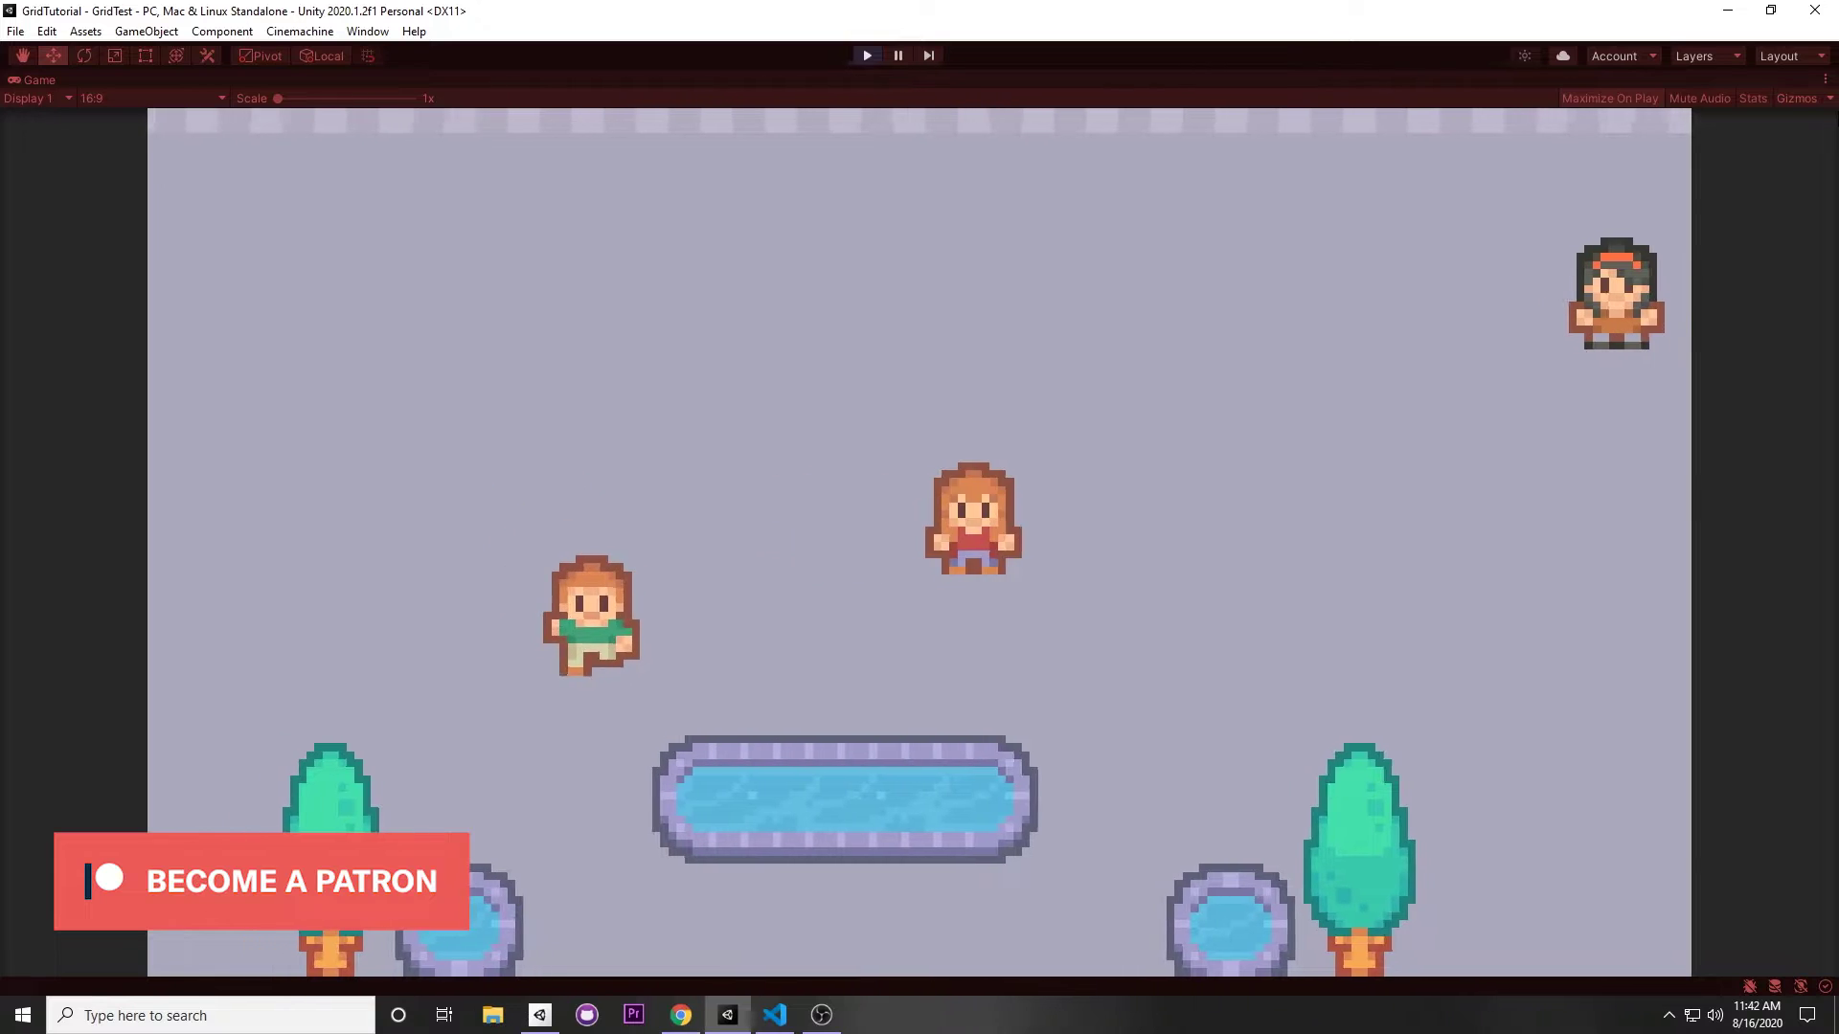
# Walk the player around the GridTest scene in Play mode to test the following camera, and leave Play mode
pyautogui.press('Left')
pyautogui.press('Left')
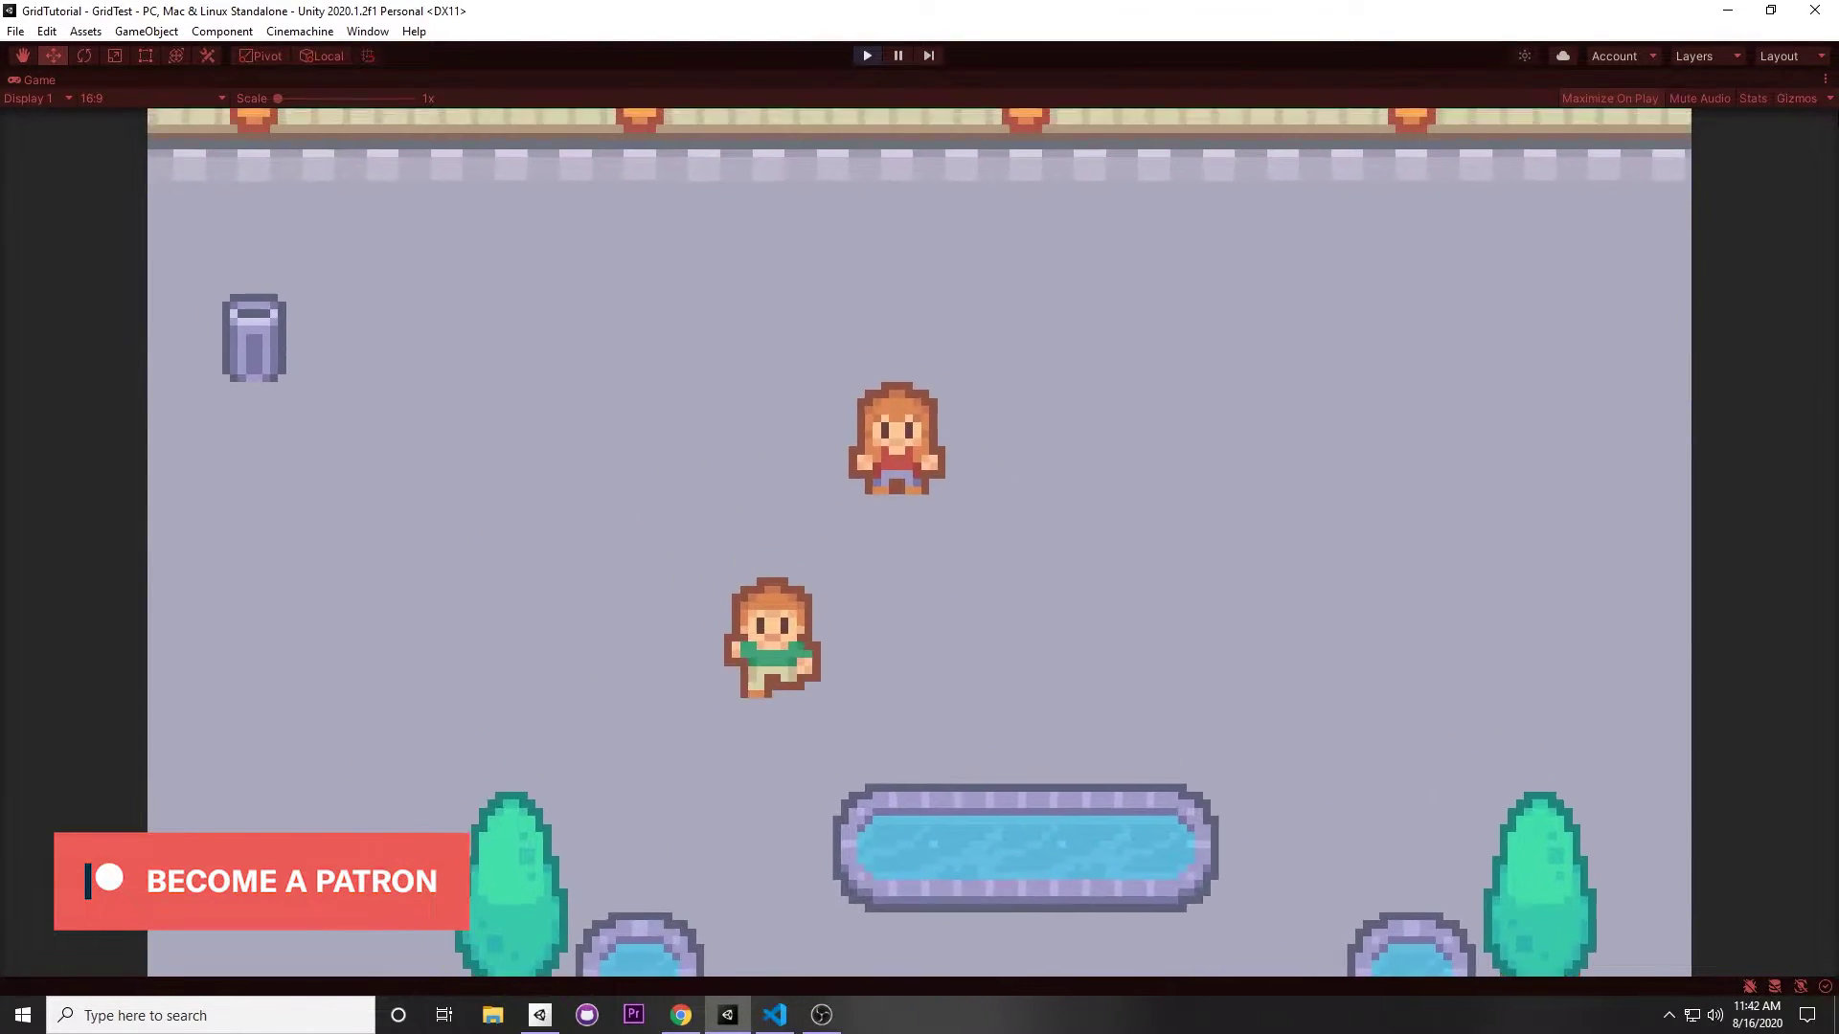
pyautogui.press('Right')
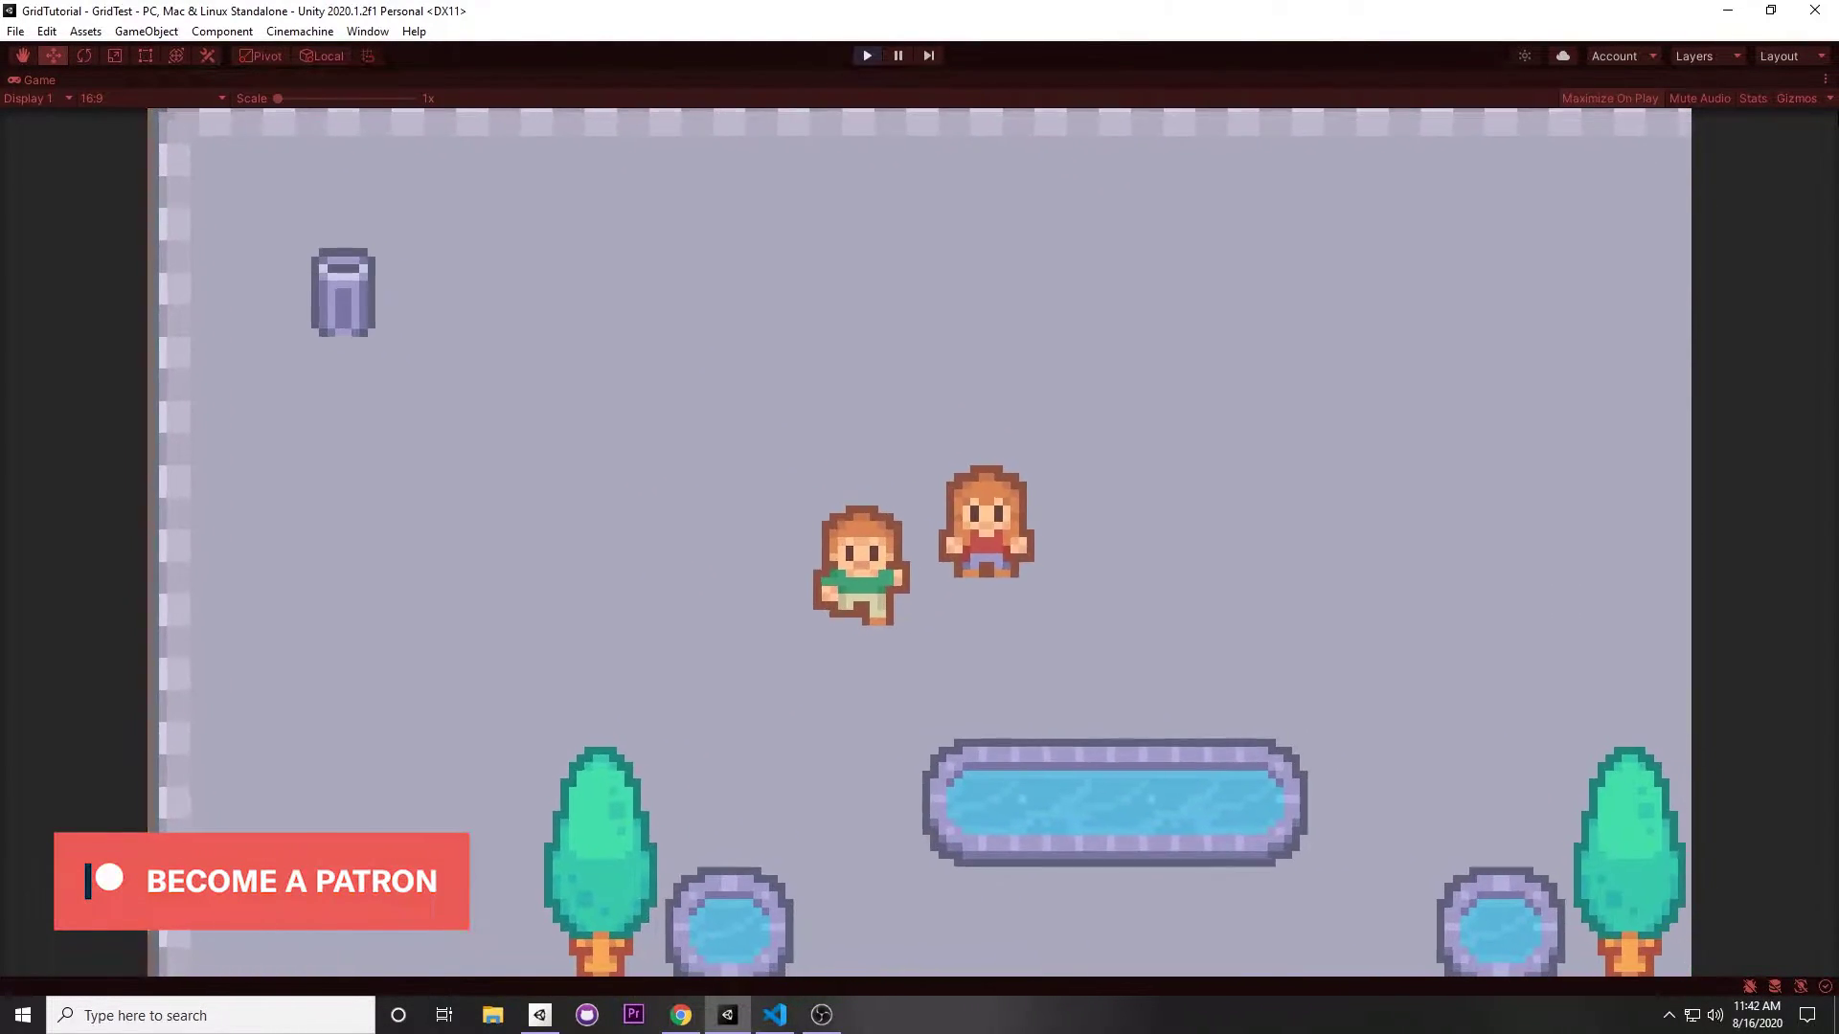
pyautogui.press('Up')
pyautogui.press('Left')
pyautogui.press('Up')
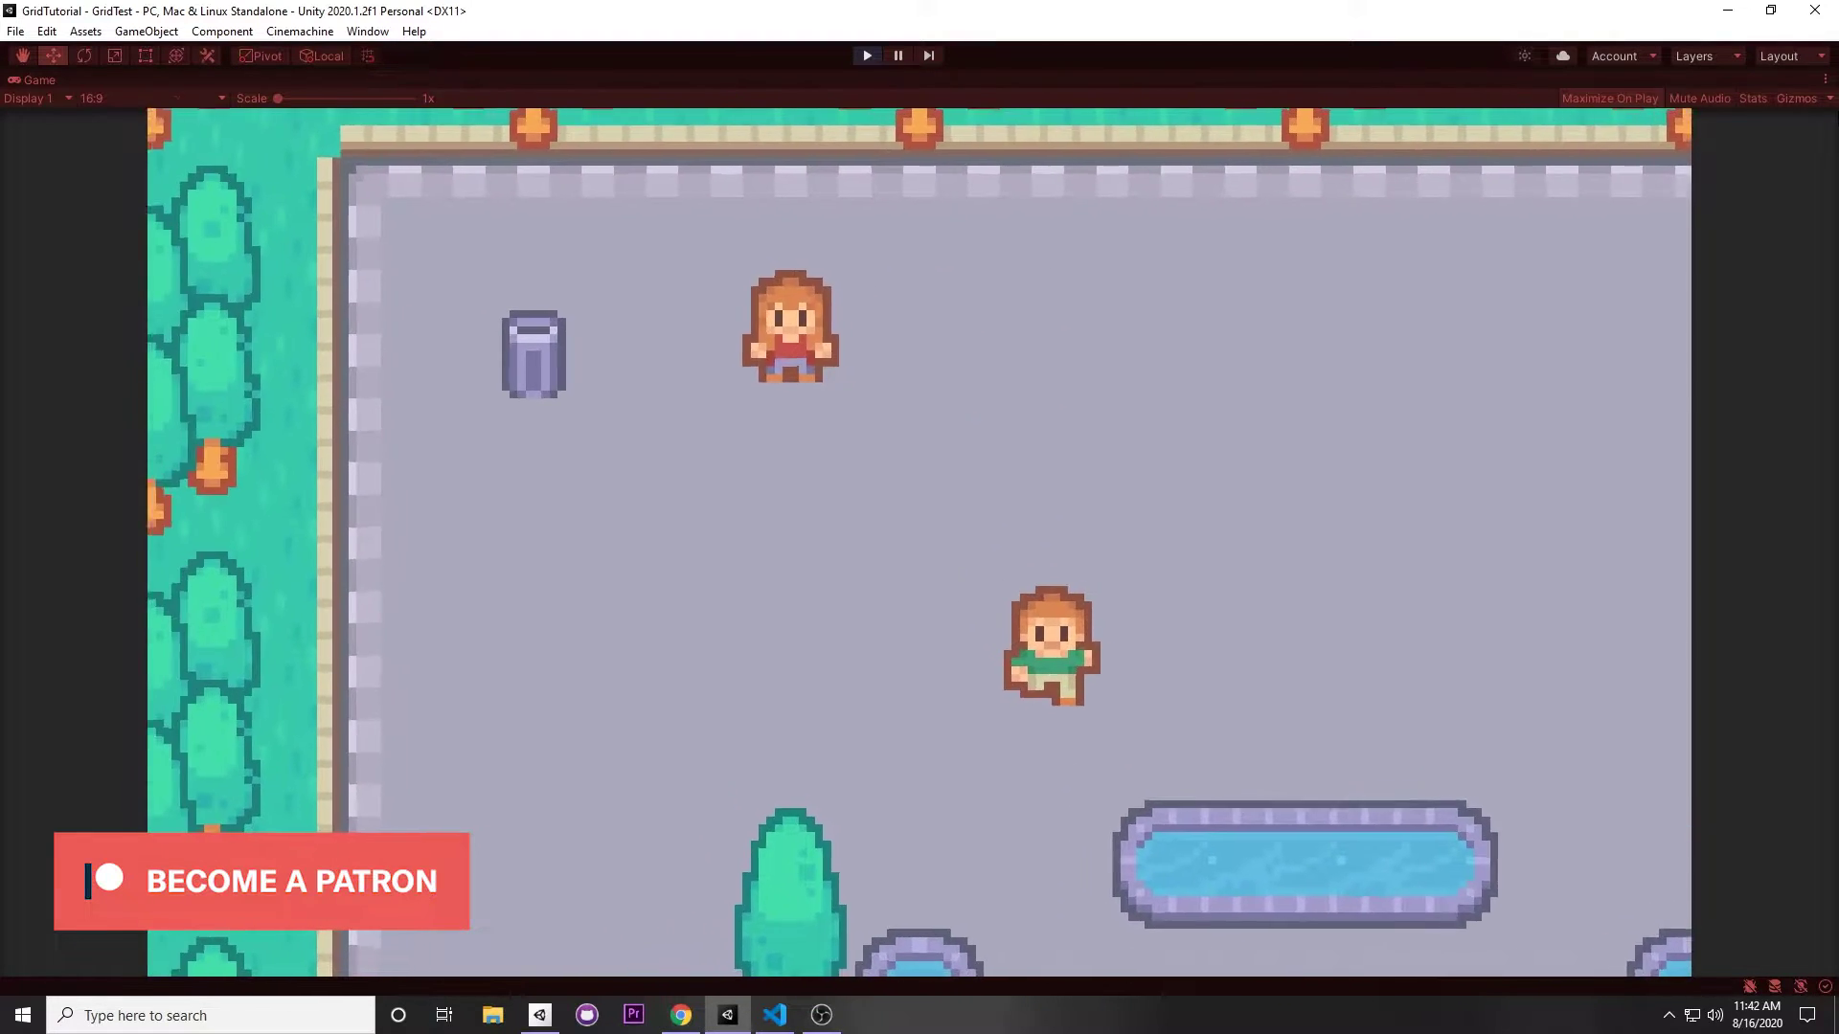
pyautogui.press('Down')
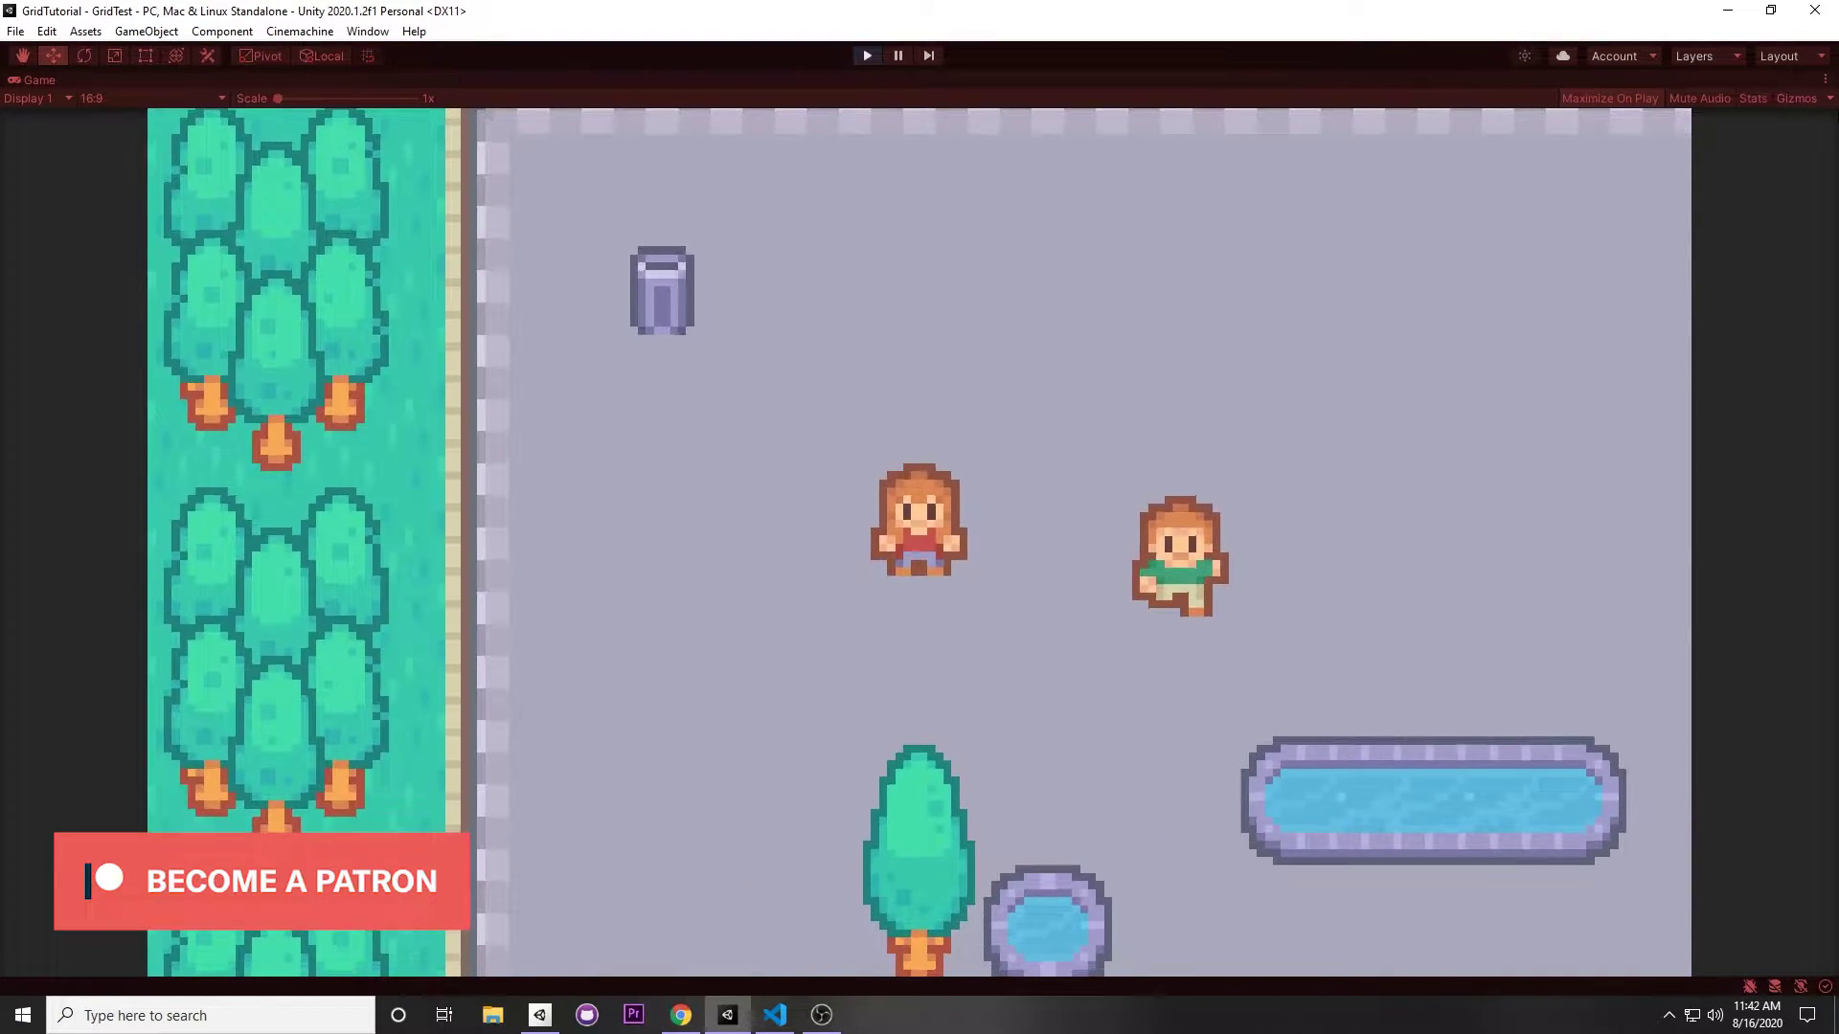
pyautogui.press('Right')
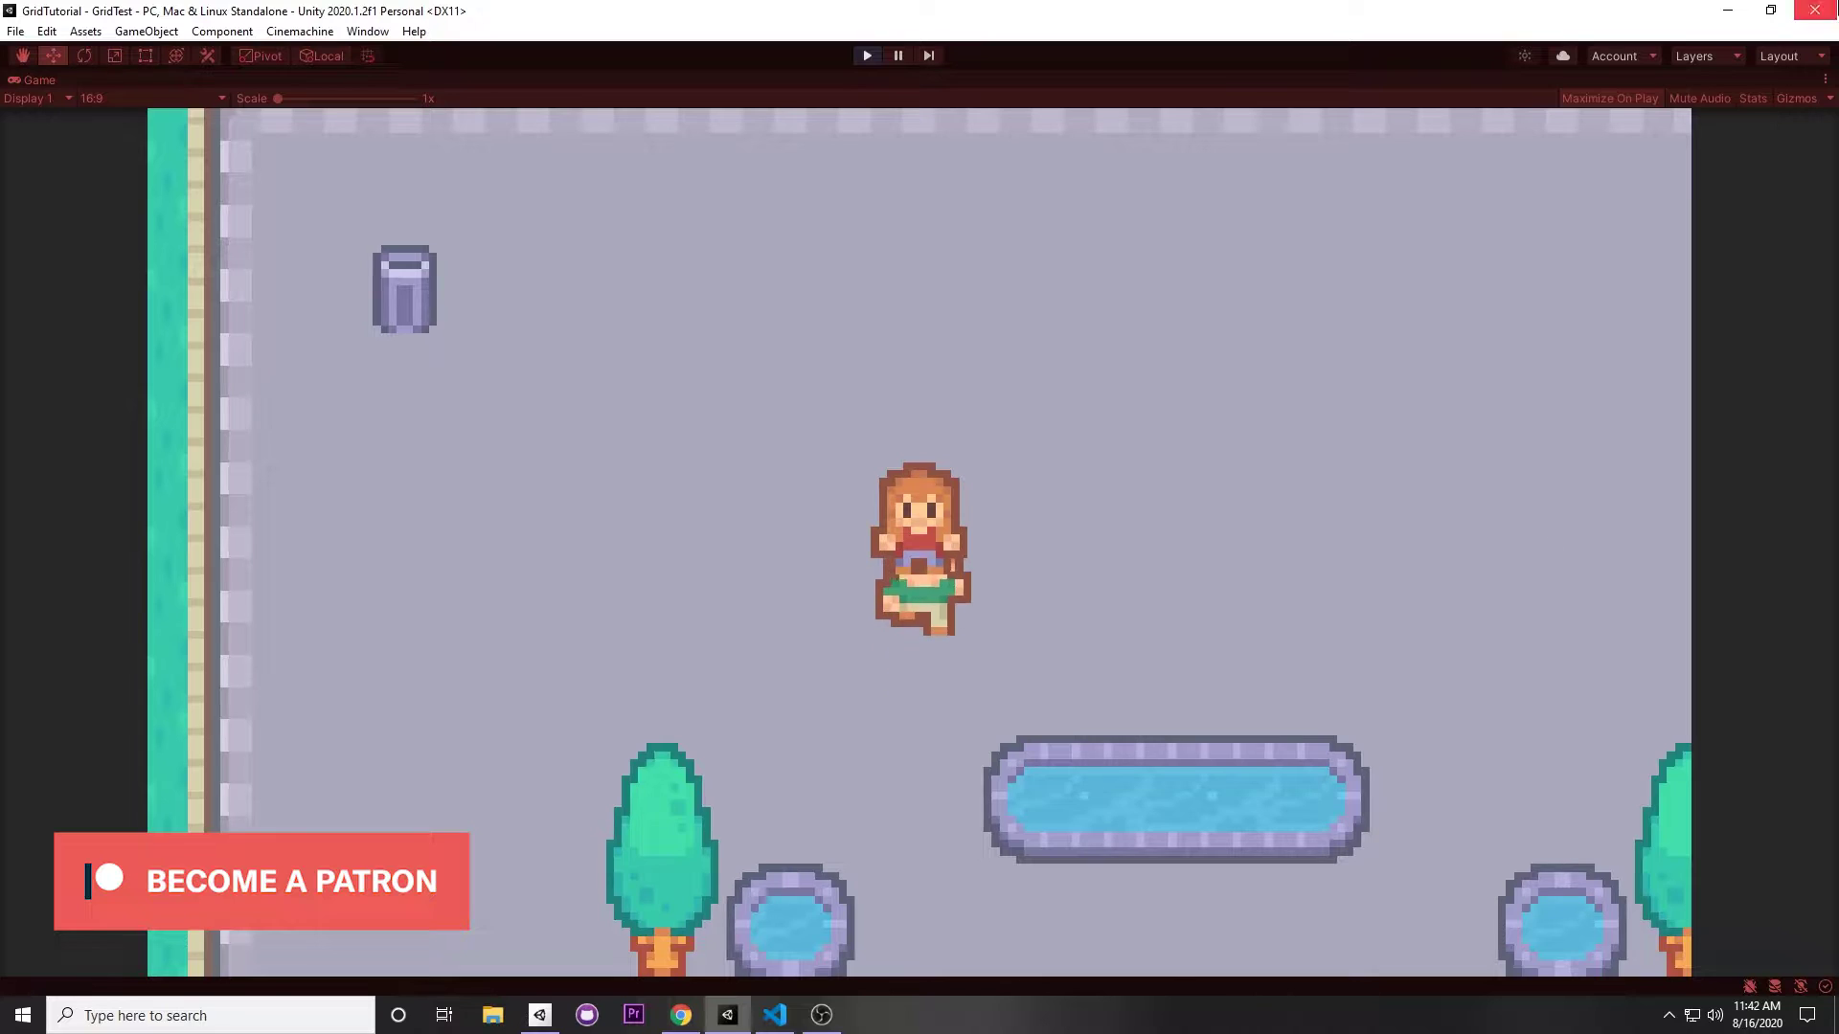
pyautogui.hotkey('ctrl', 'p')
# Open the Package Manager, list the Unity Registry packages and select the Cinemachine package
pyautogui.click(379, 33)
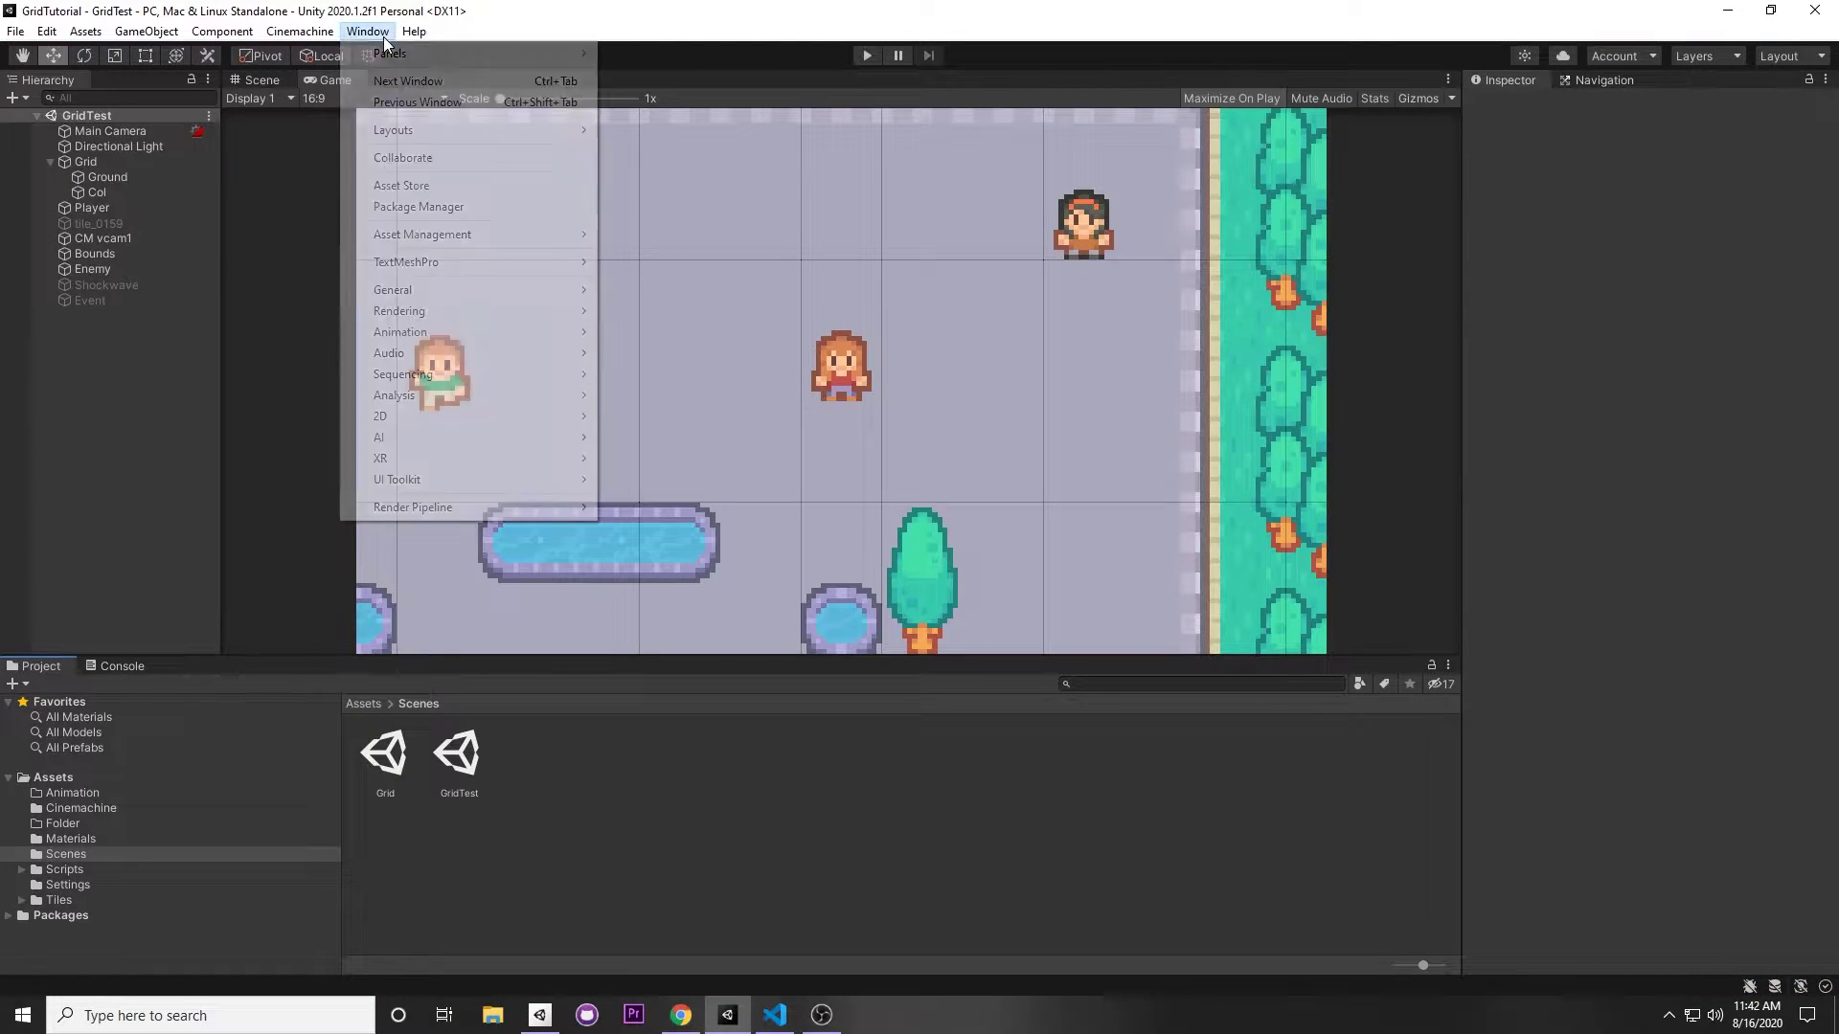
pyautogui.moveTo(387, 60)
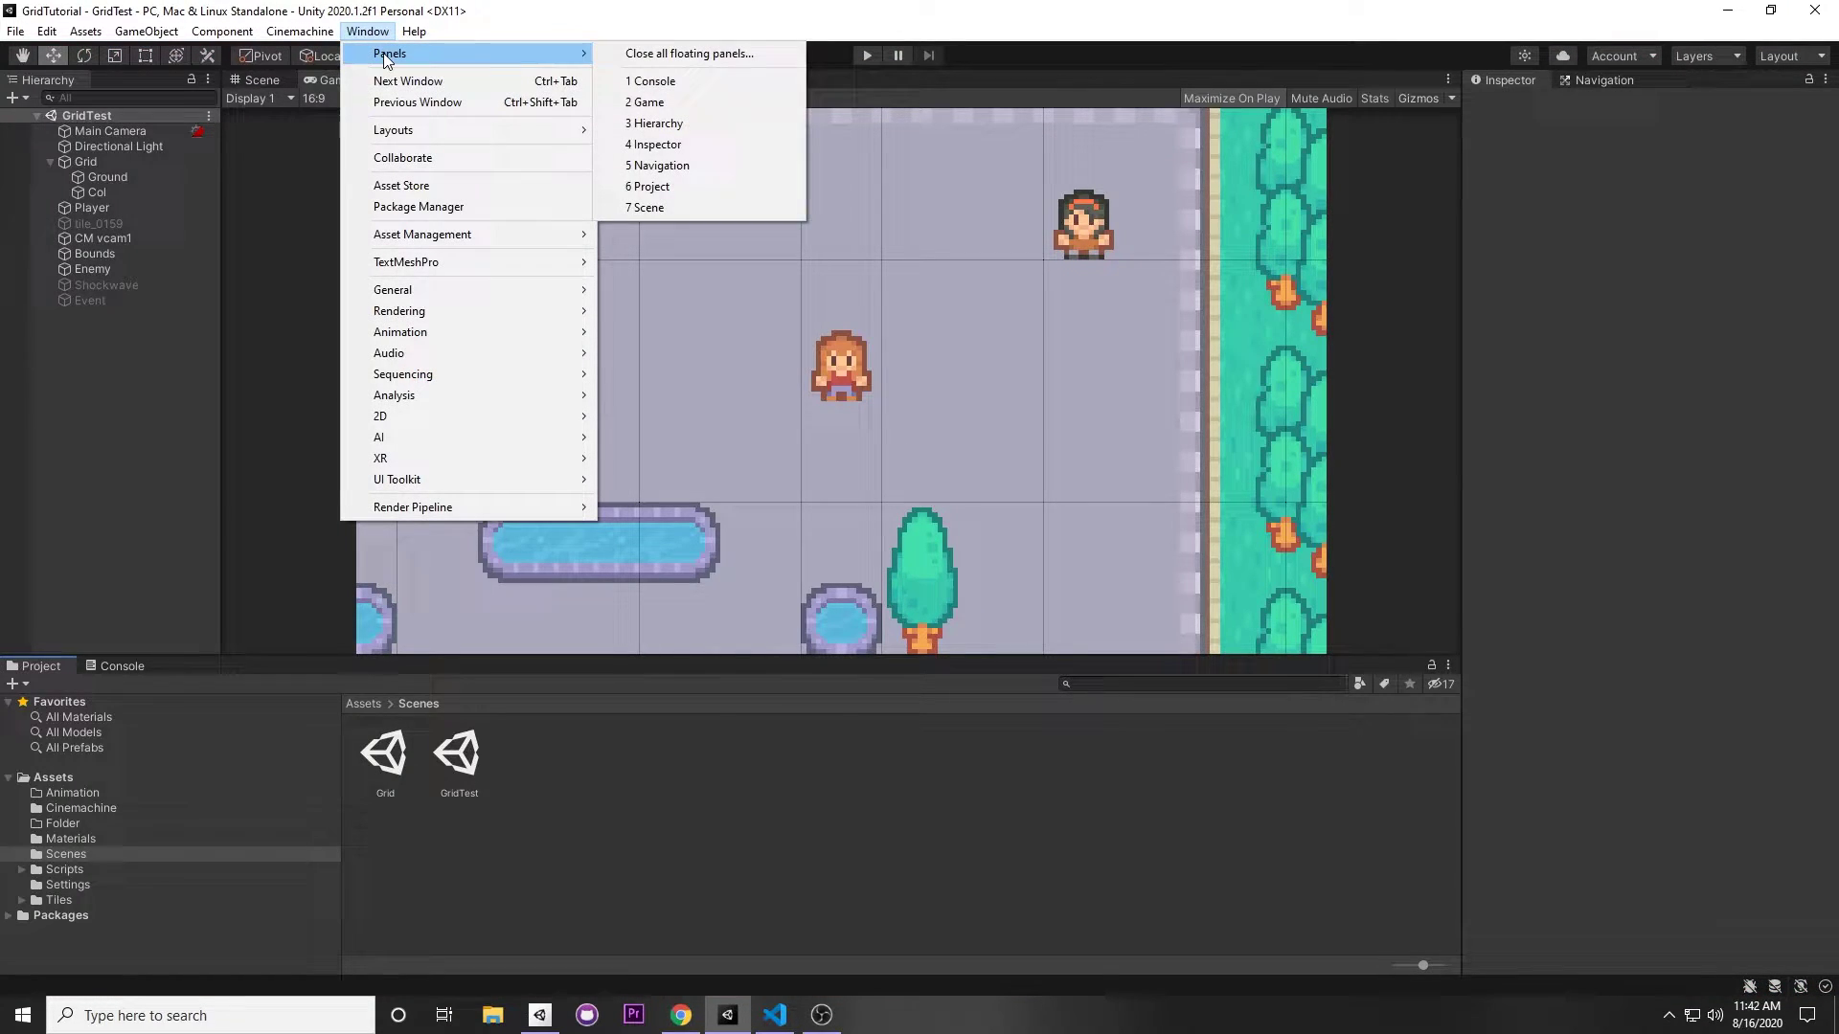
pyautogui.click(456, 209)
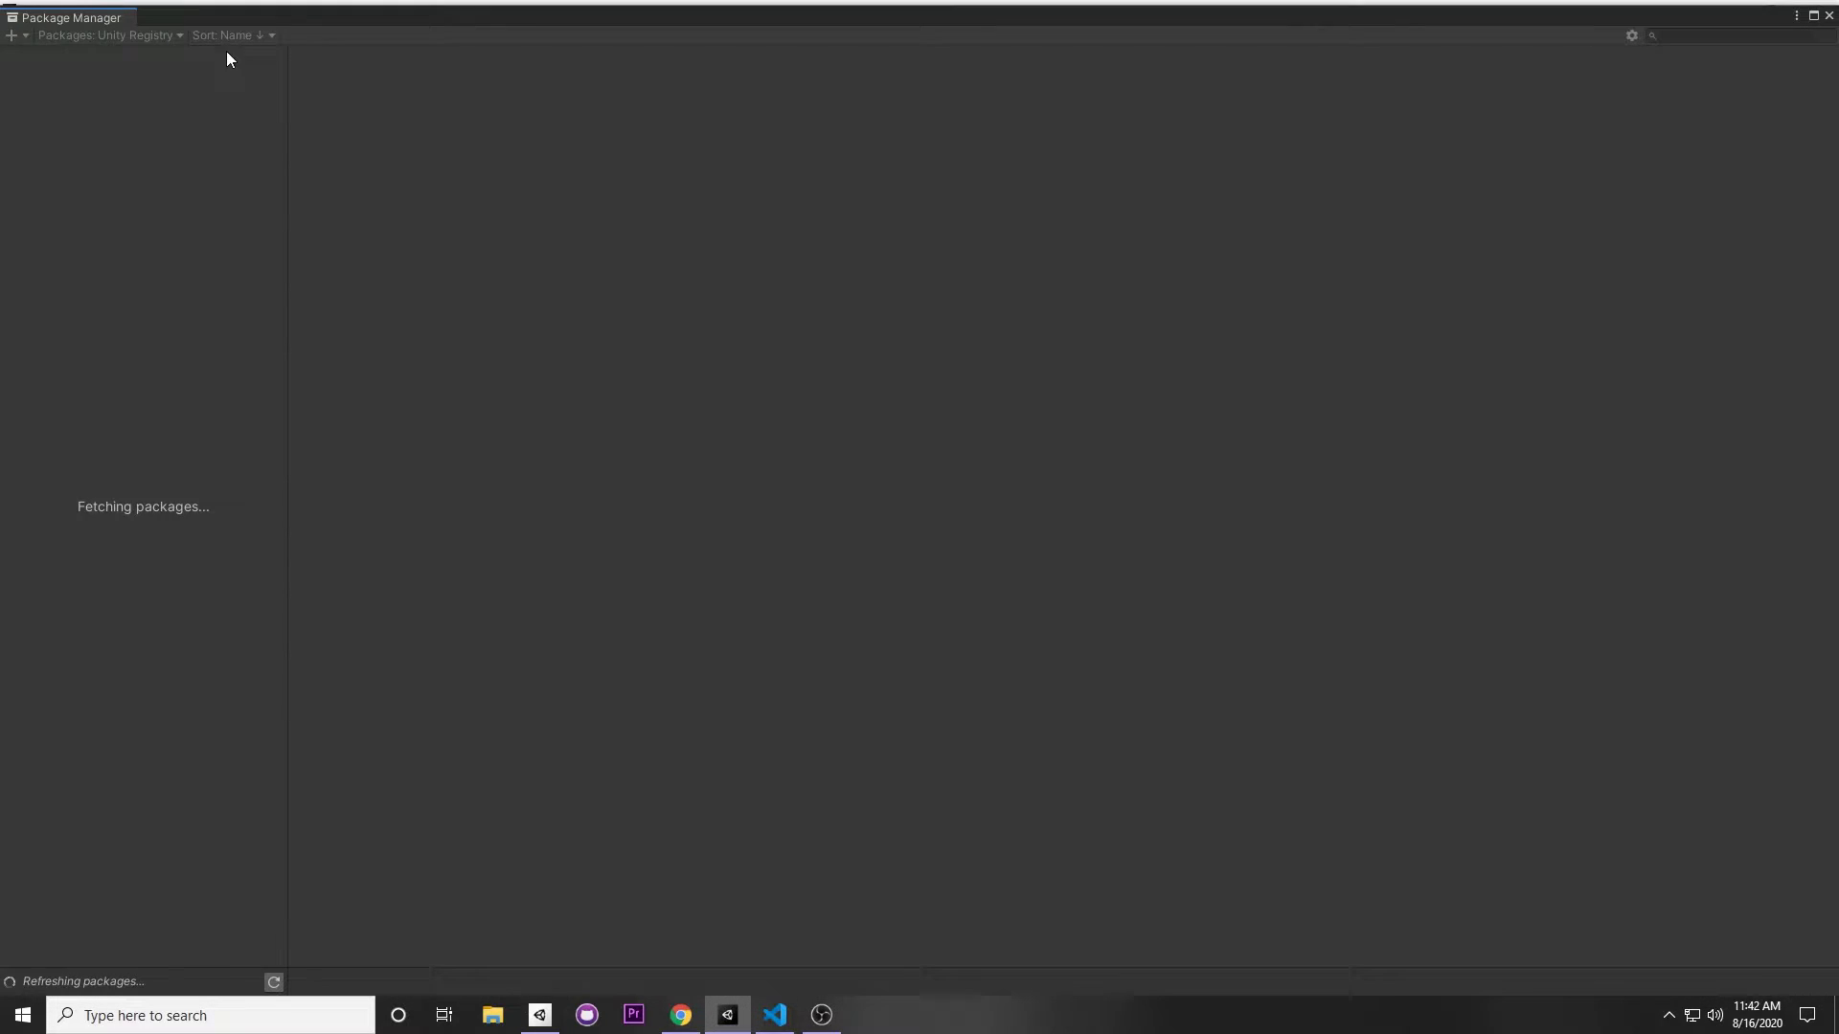
pyautogui.click(153, 35)
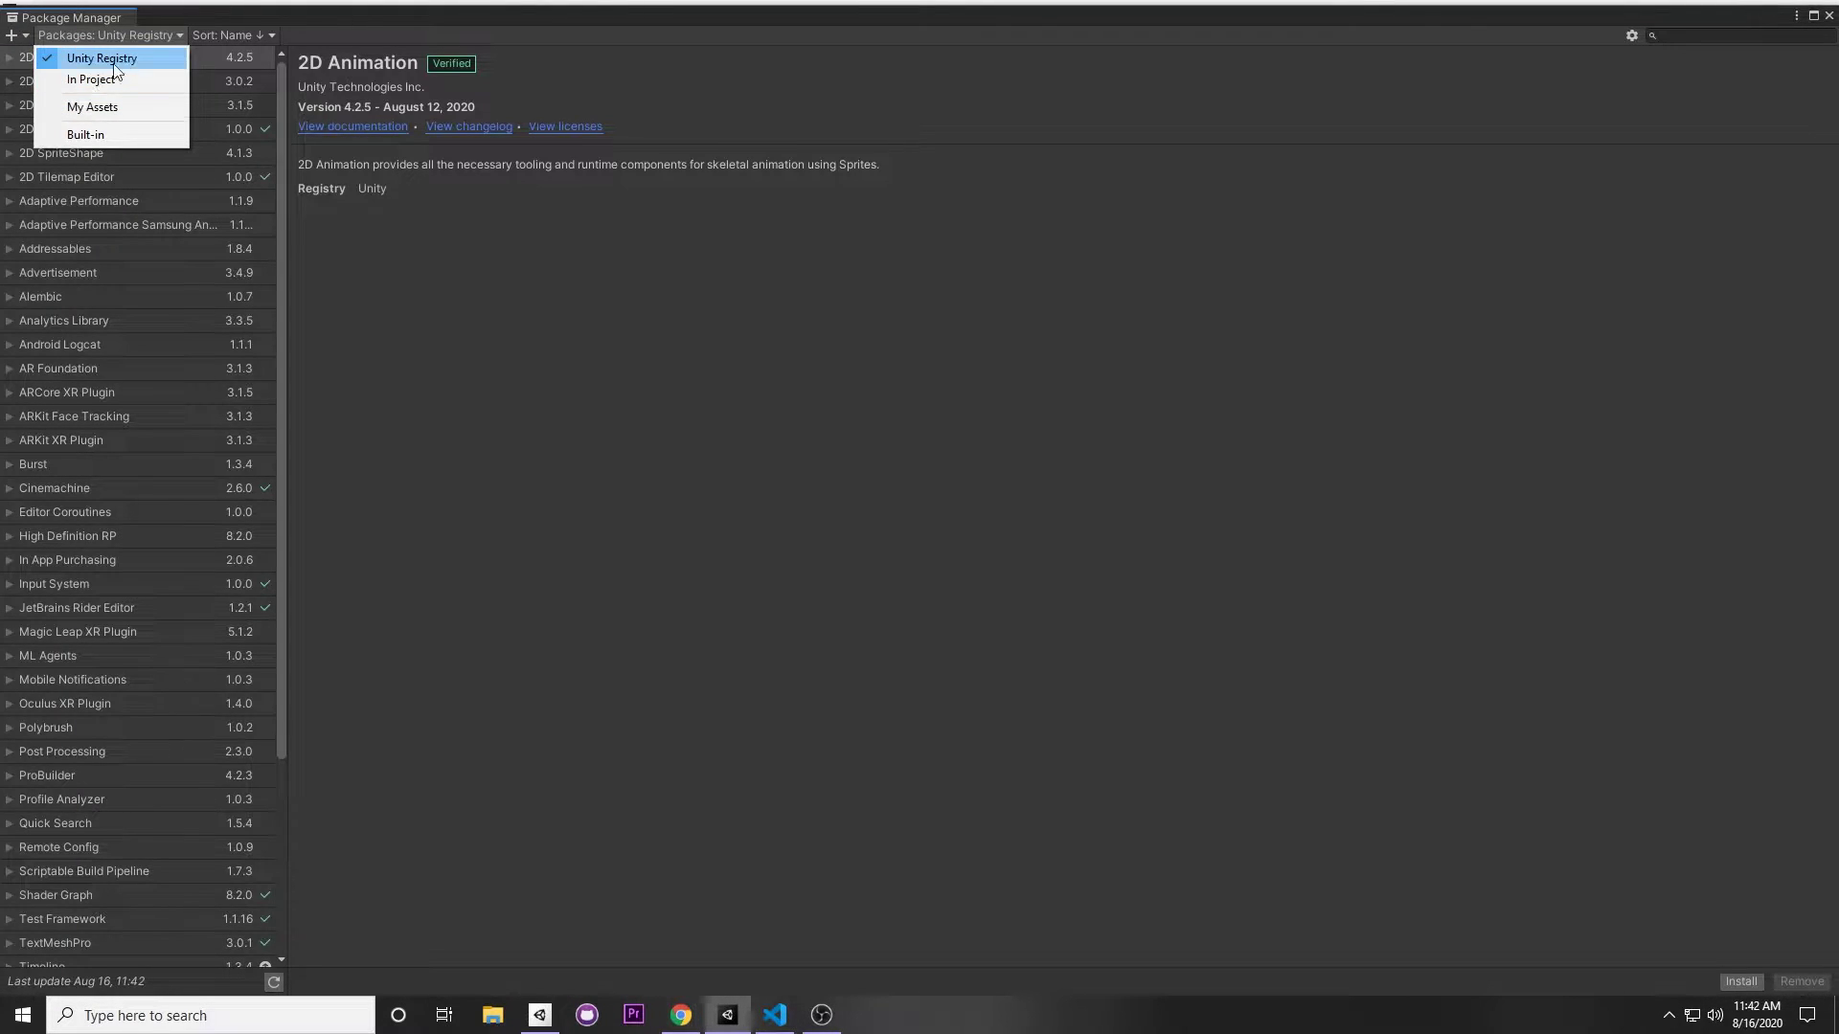
pyautogui.click(158, 58)
pyautogui.scroll(-3, 111, 295)
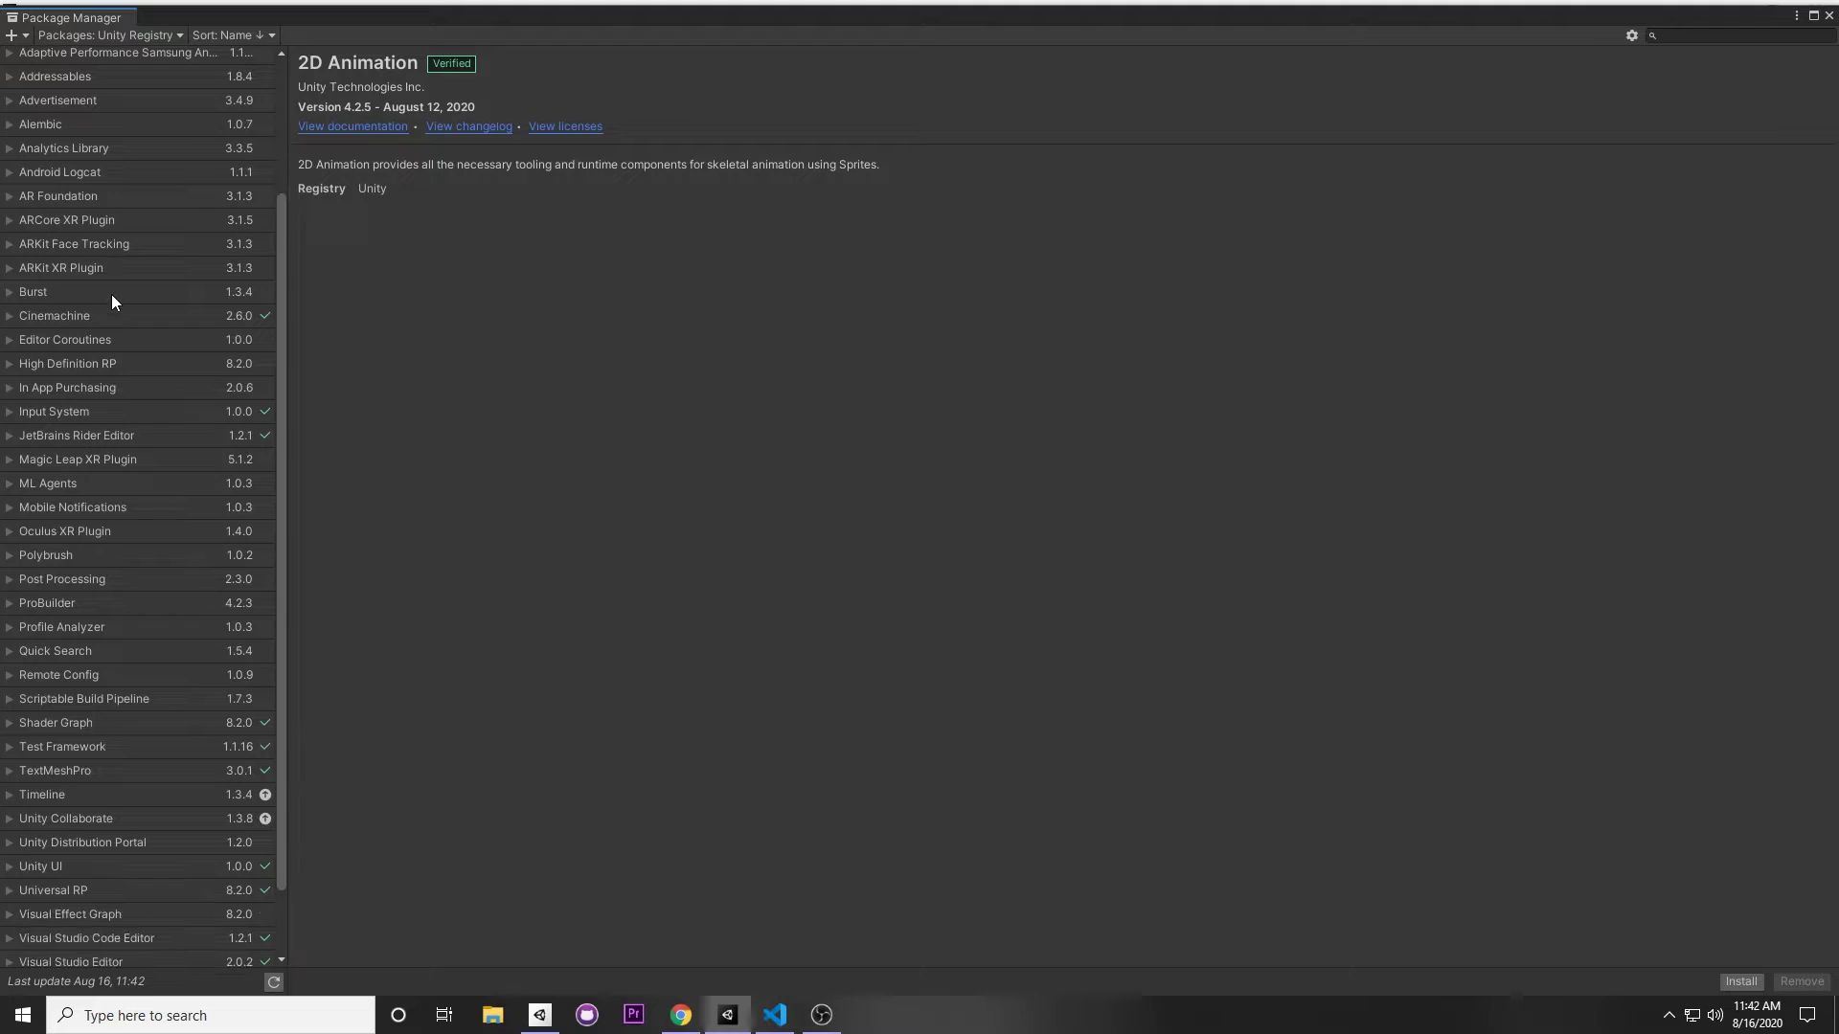
pyautogui.scroll(3, 112, 239)
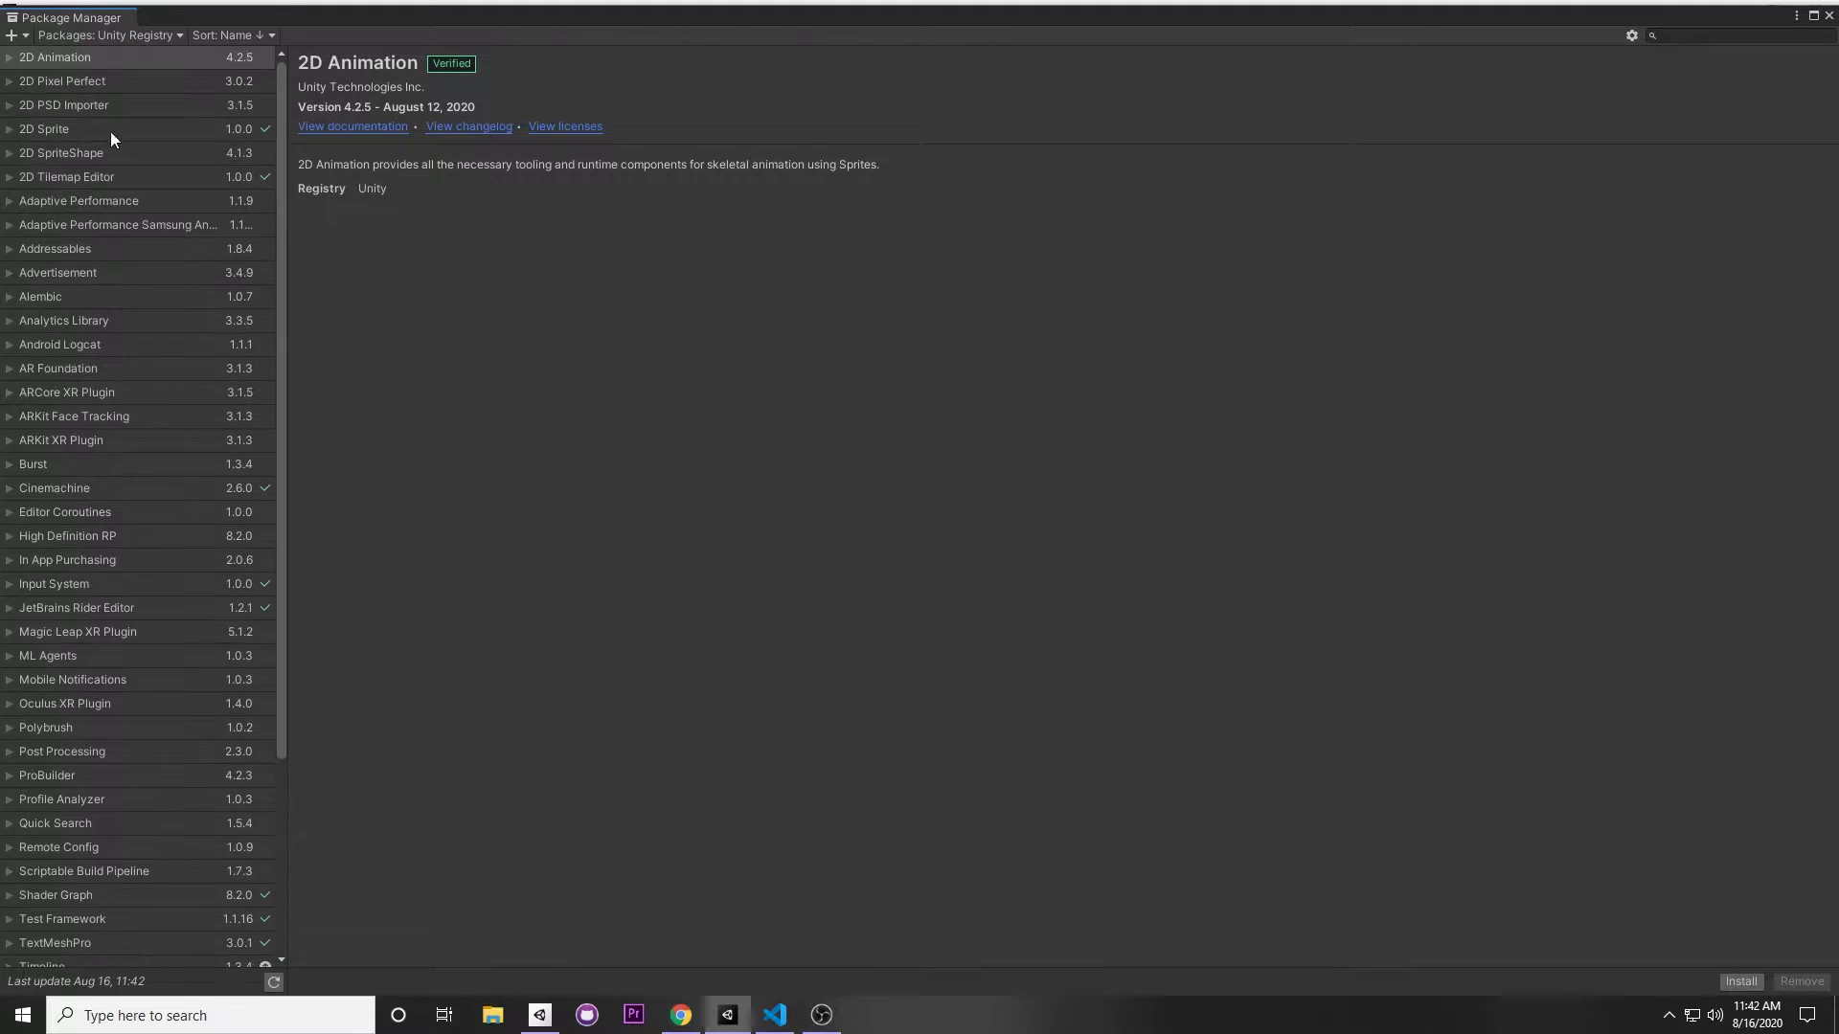
pyautogui.click(96, 509)
pyautogui.click(90, 487)
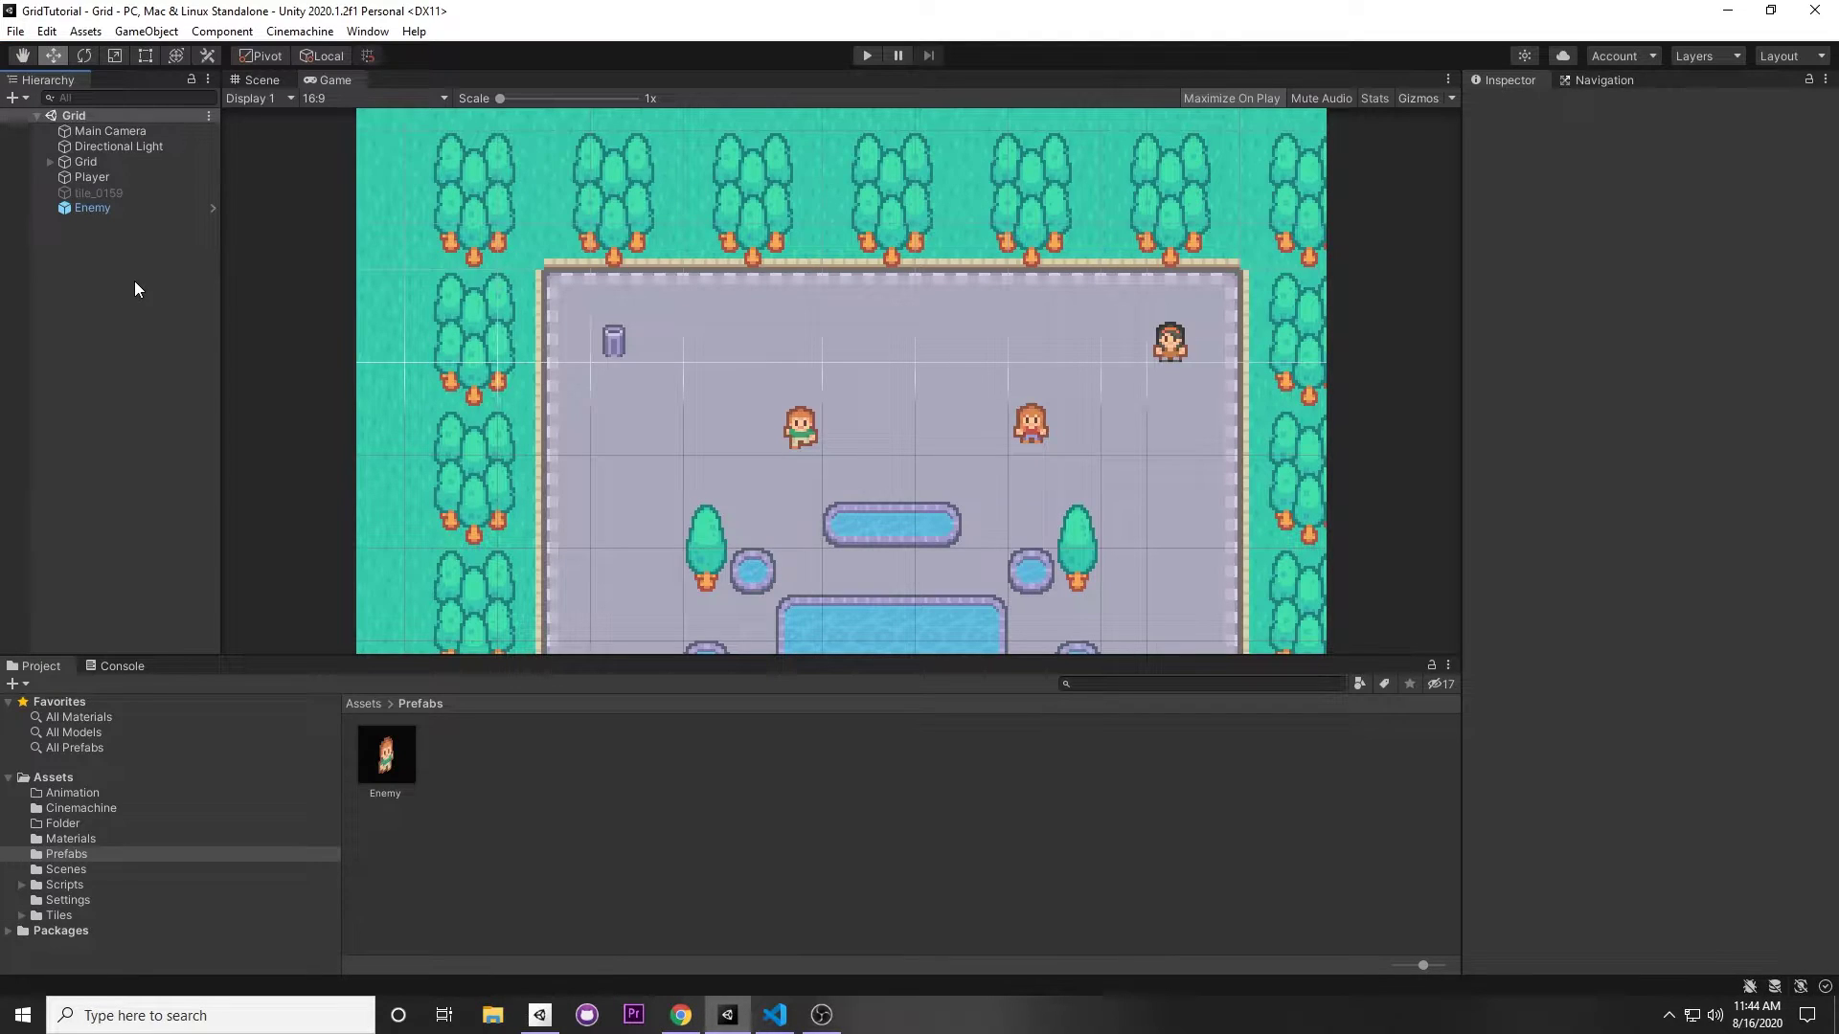
# Create a Cinemachine 2D camera in the Grid scene and assign the Player as its Follow target
pyautogui.click(118, 178)
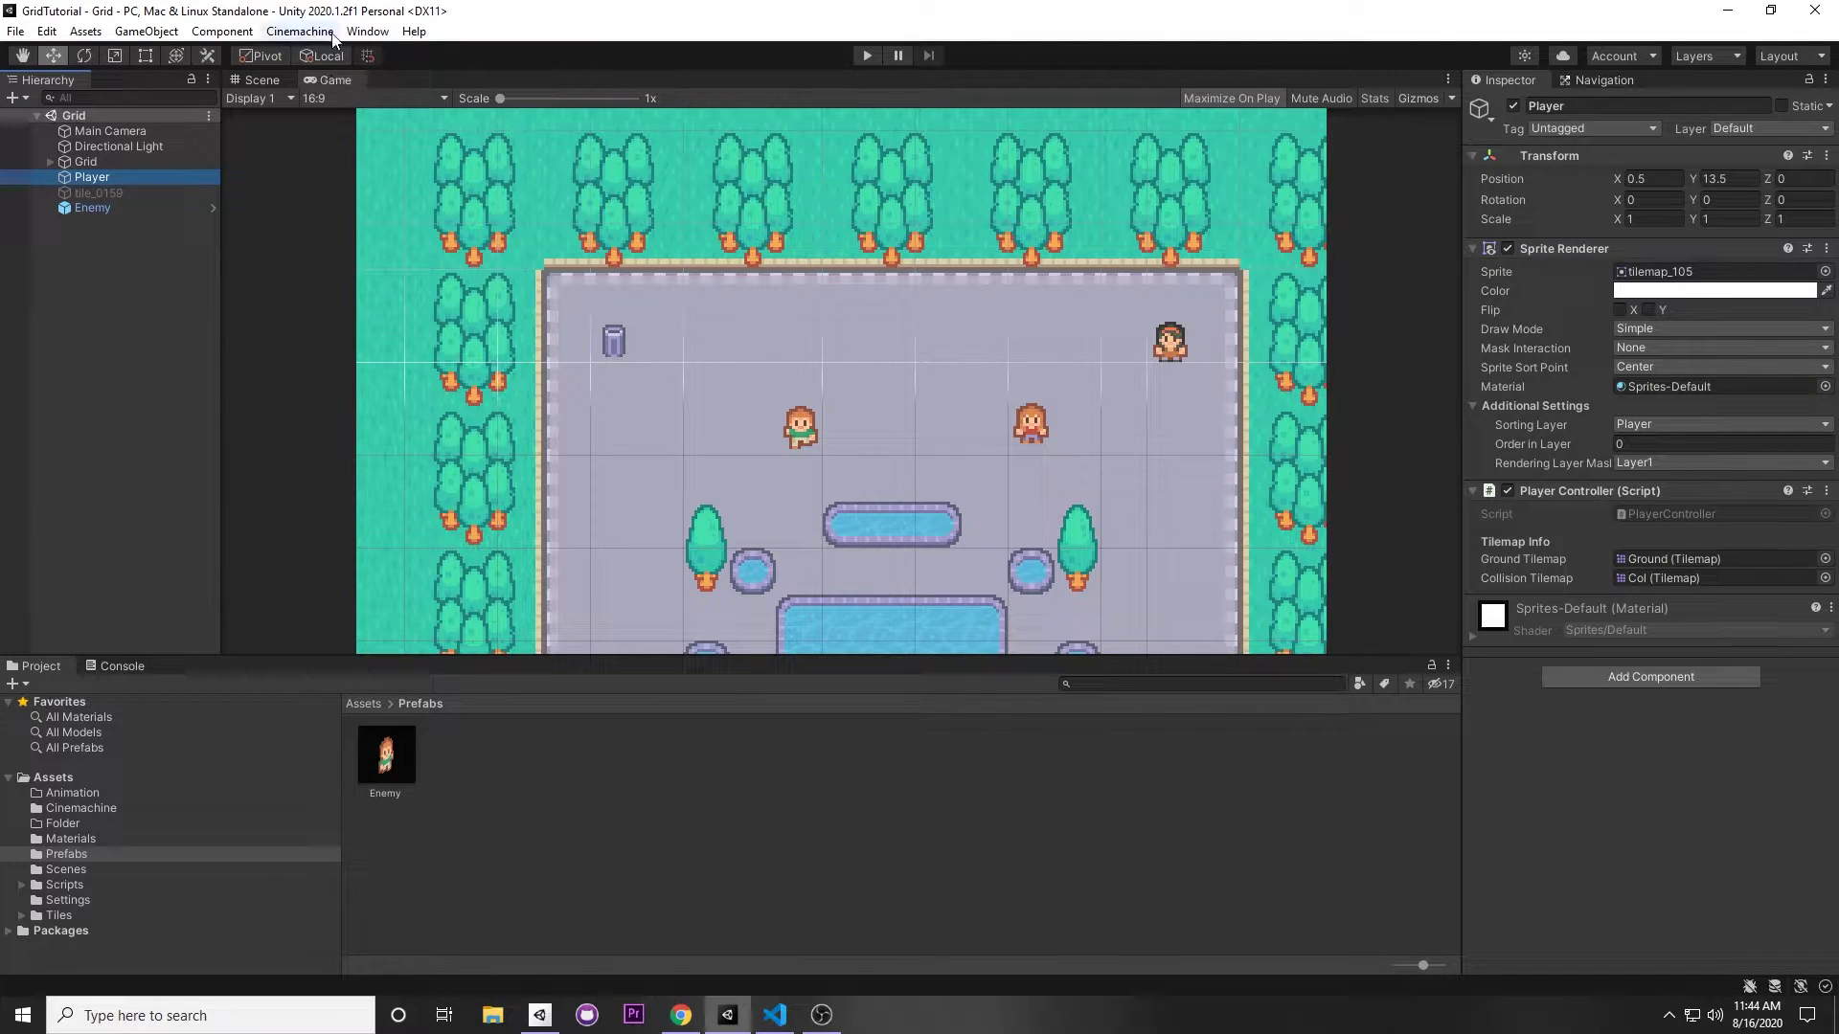
pyautogui.click(301, 31)
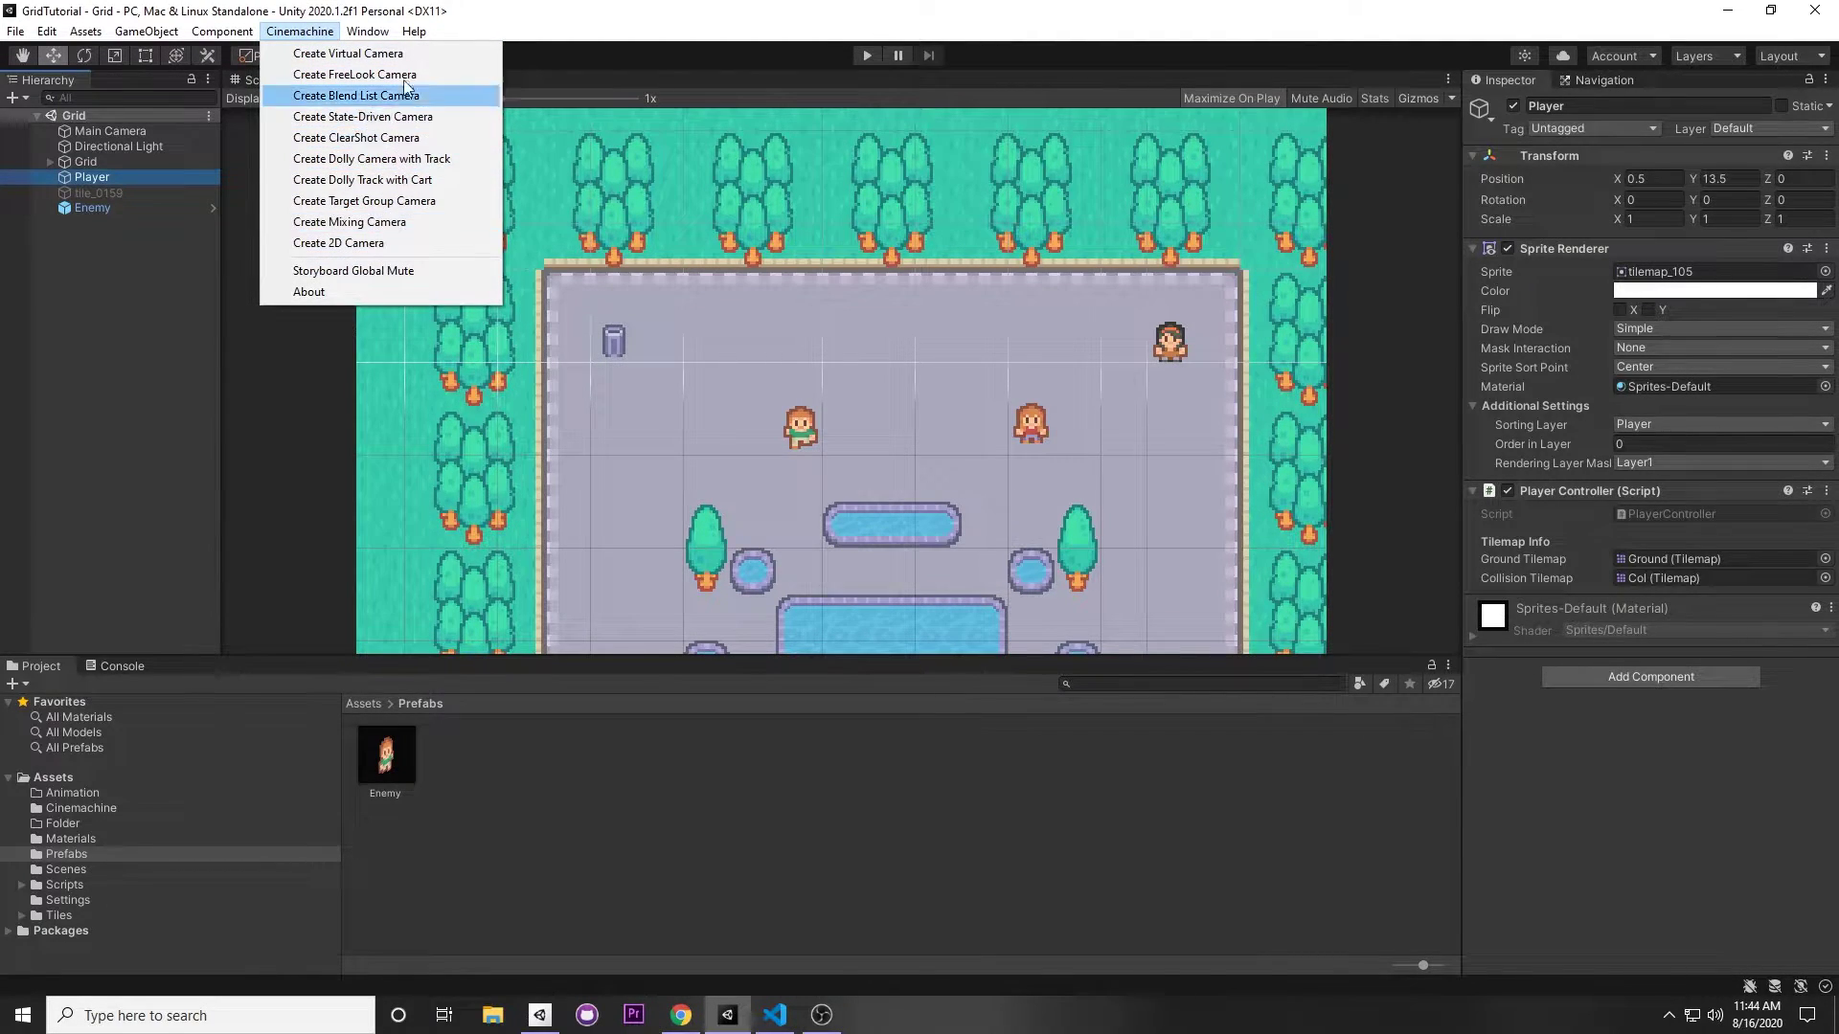
pyautogui.click(385, 243)
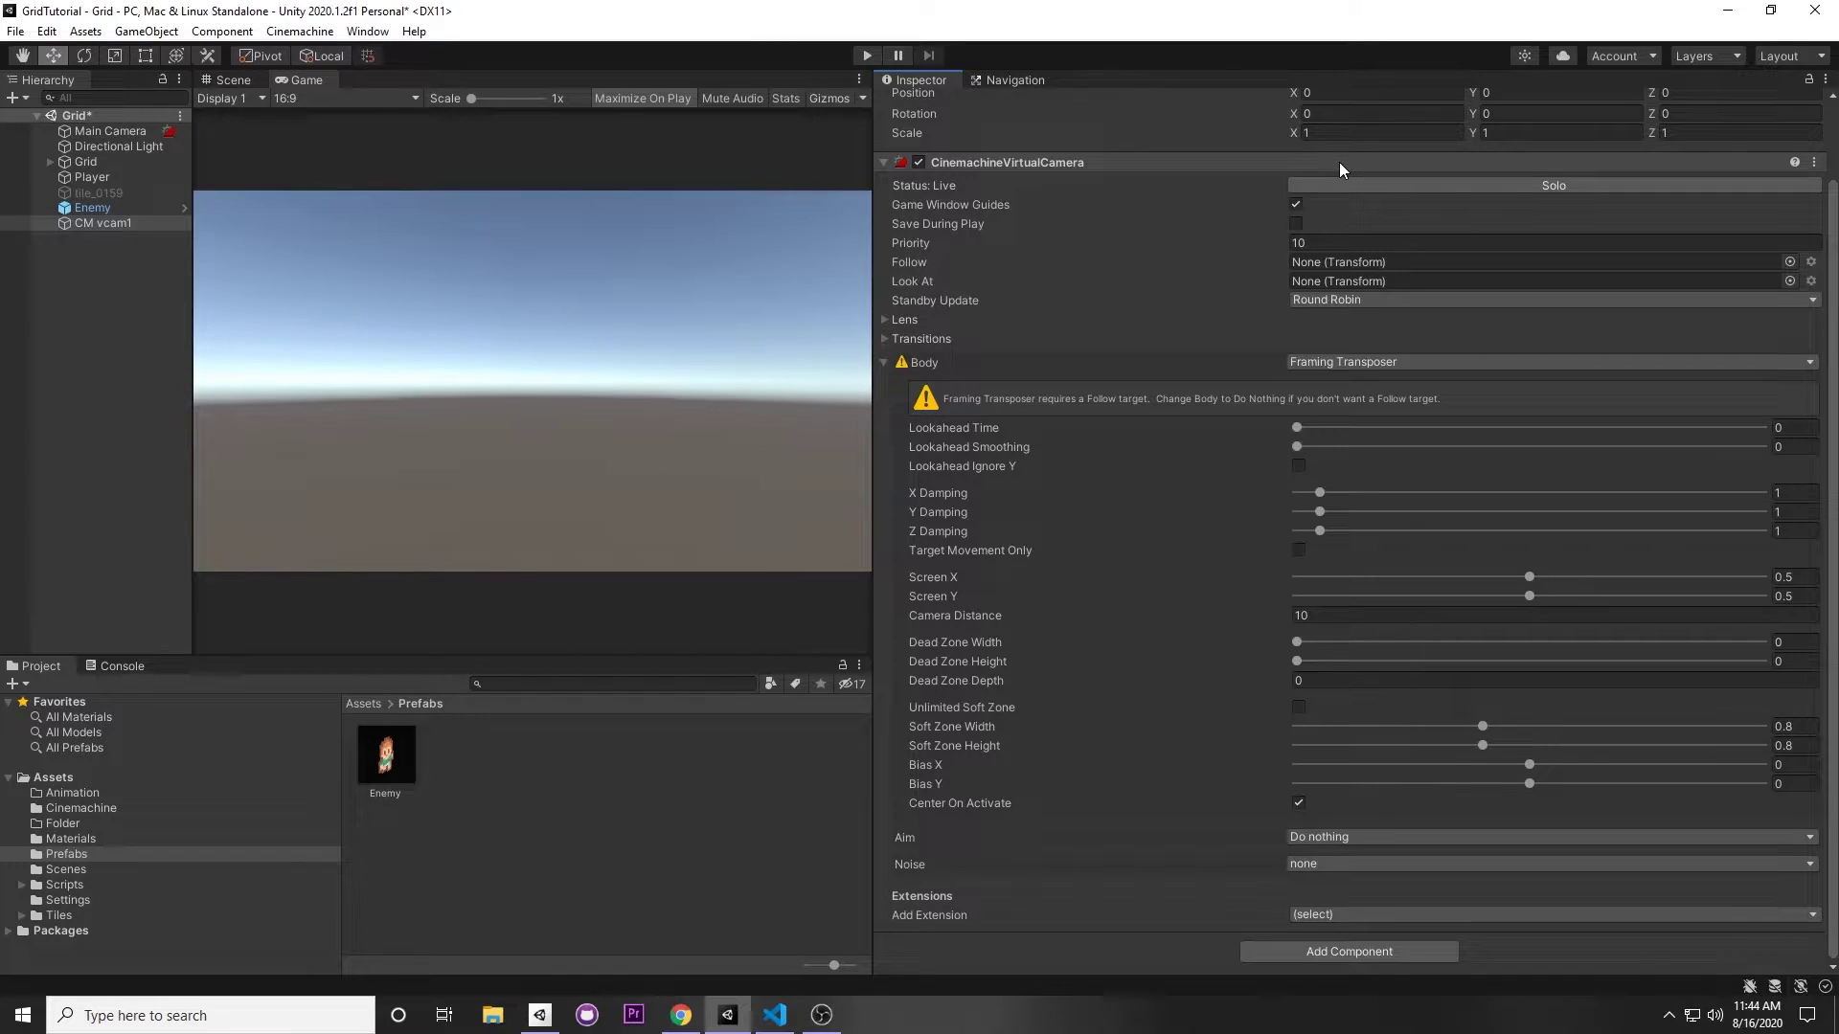
pyautogui.scroll(3, 1339, 163)
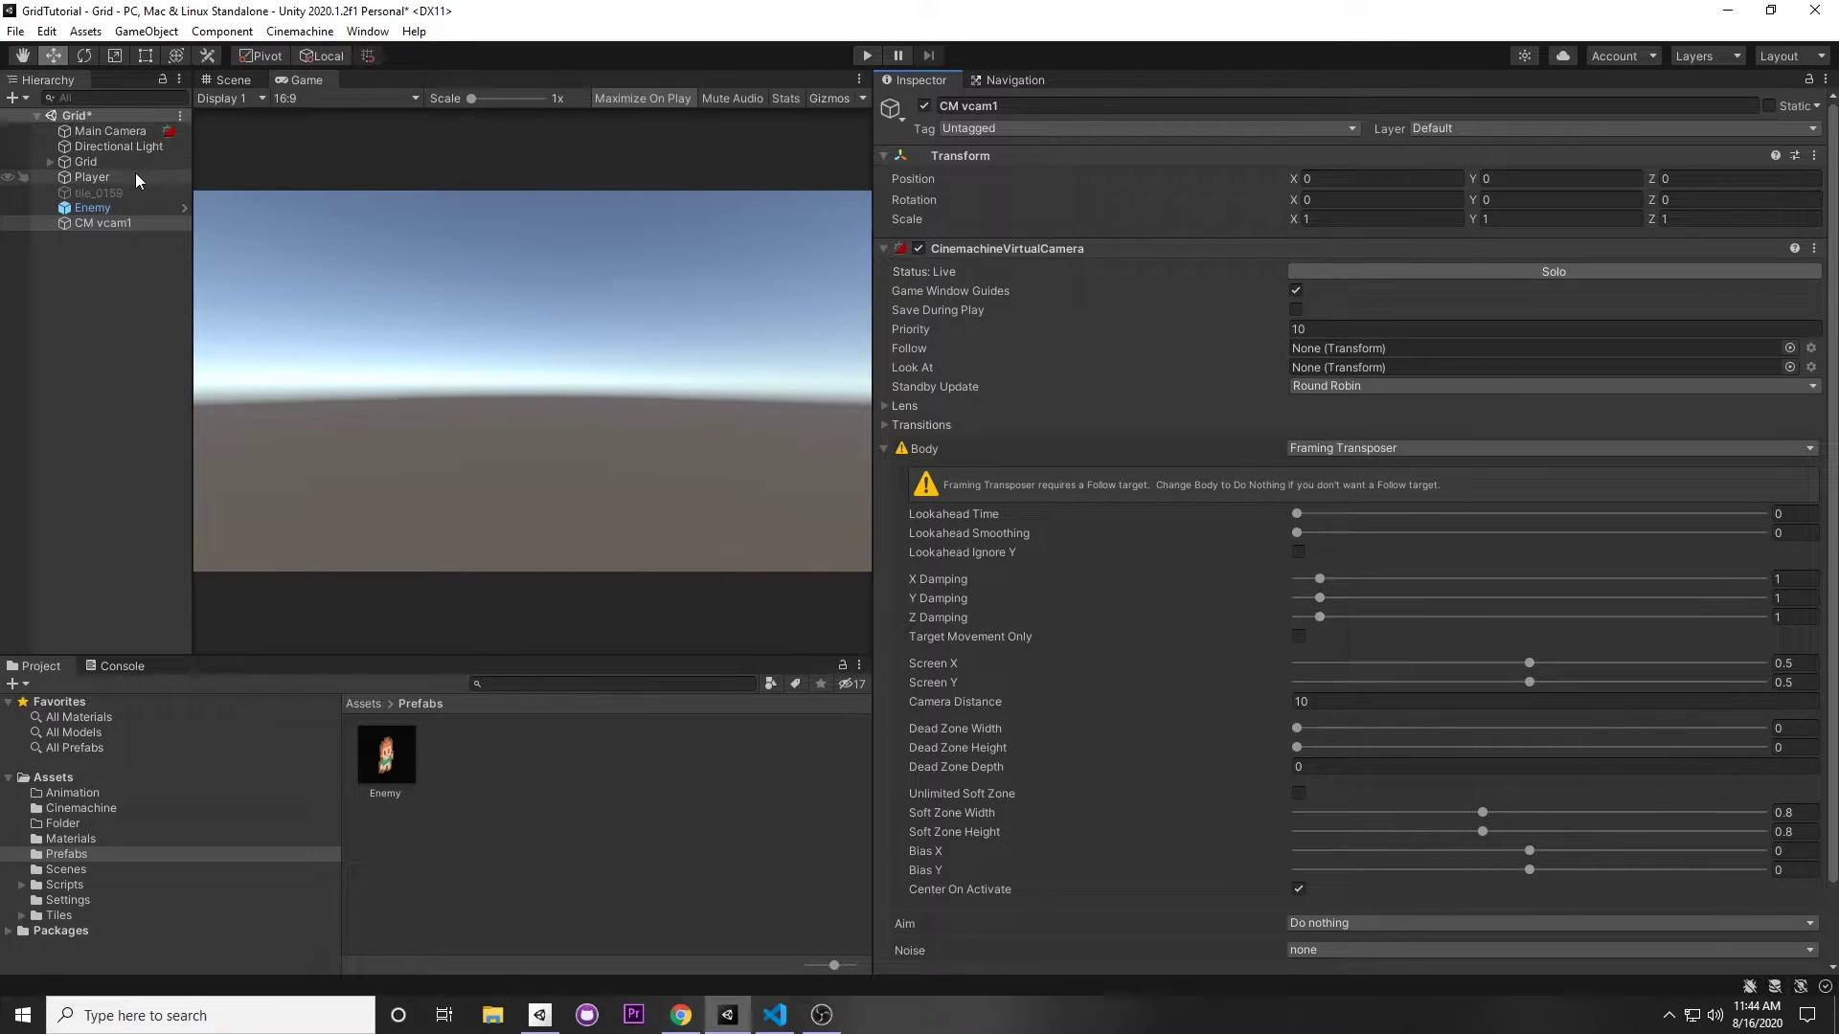
pyautogui.moveTo(124, 177); pyautogui.dragTo(1332, 355)
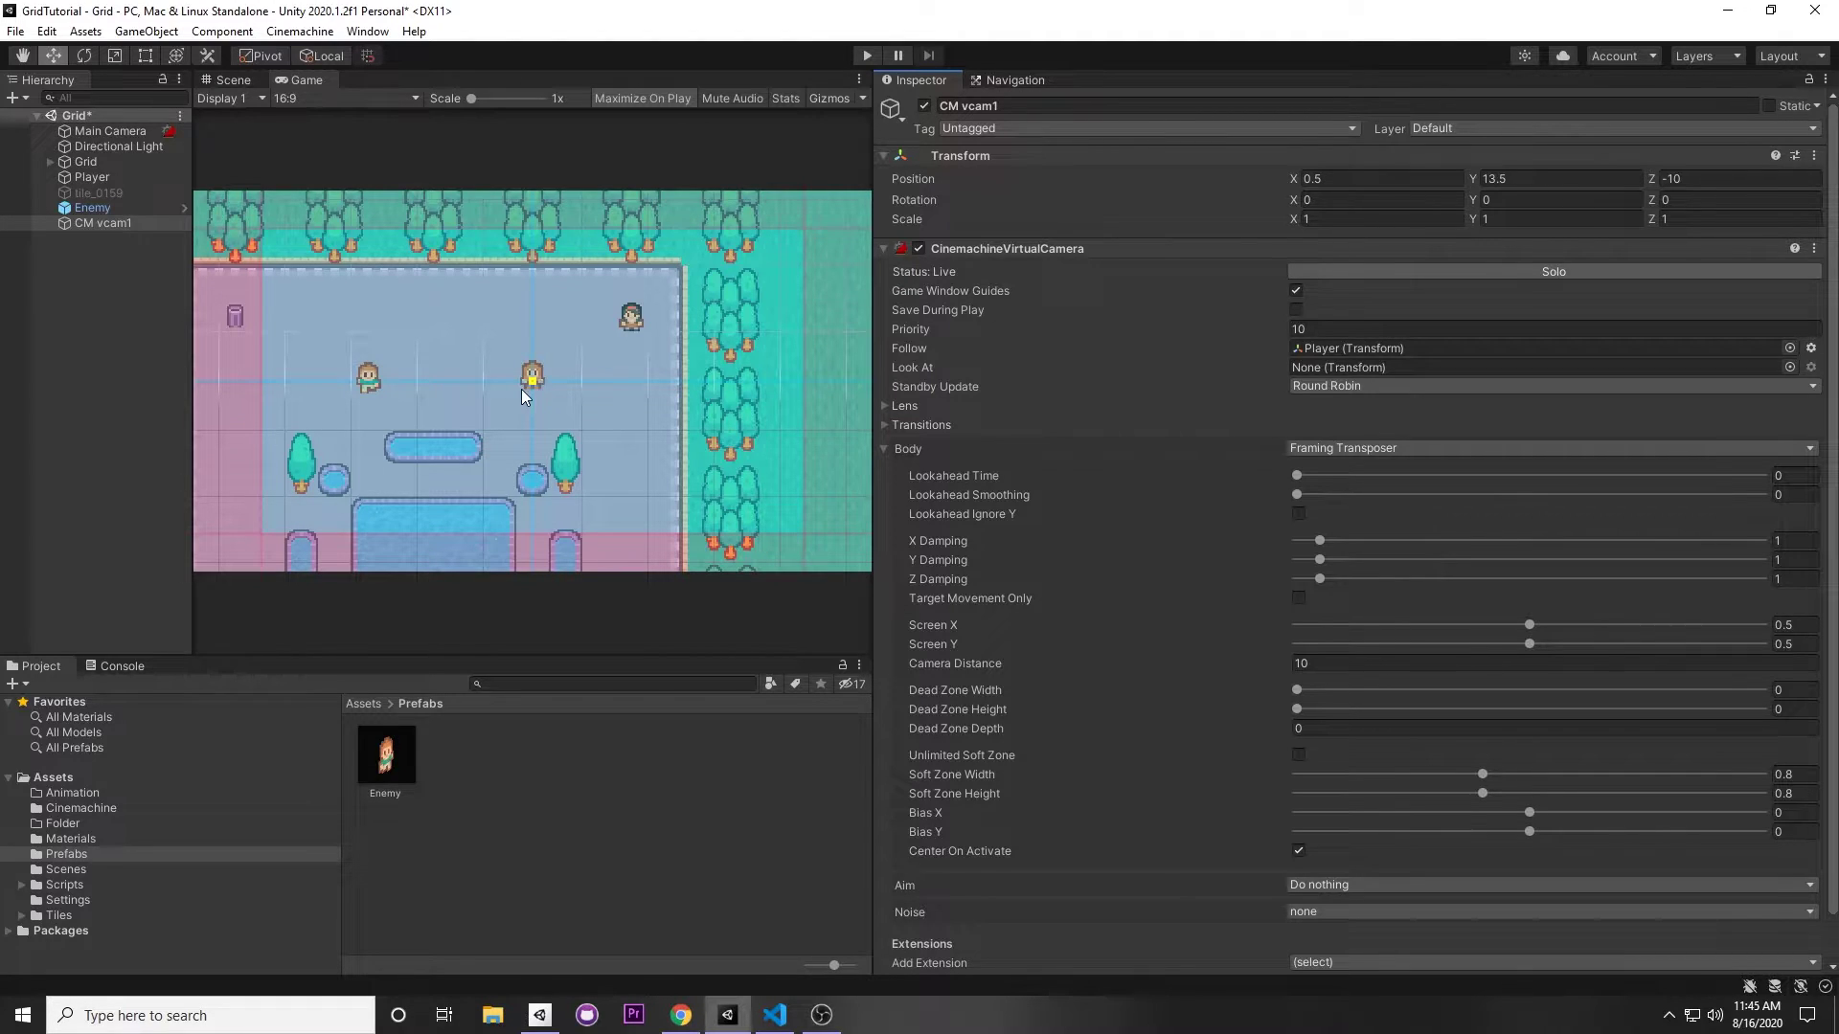
# Look through the virtual camera's Framing Transposer body settings and its attached extensions
pyautogui.scroll(-2, 1640, 396)
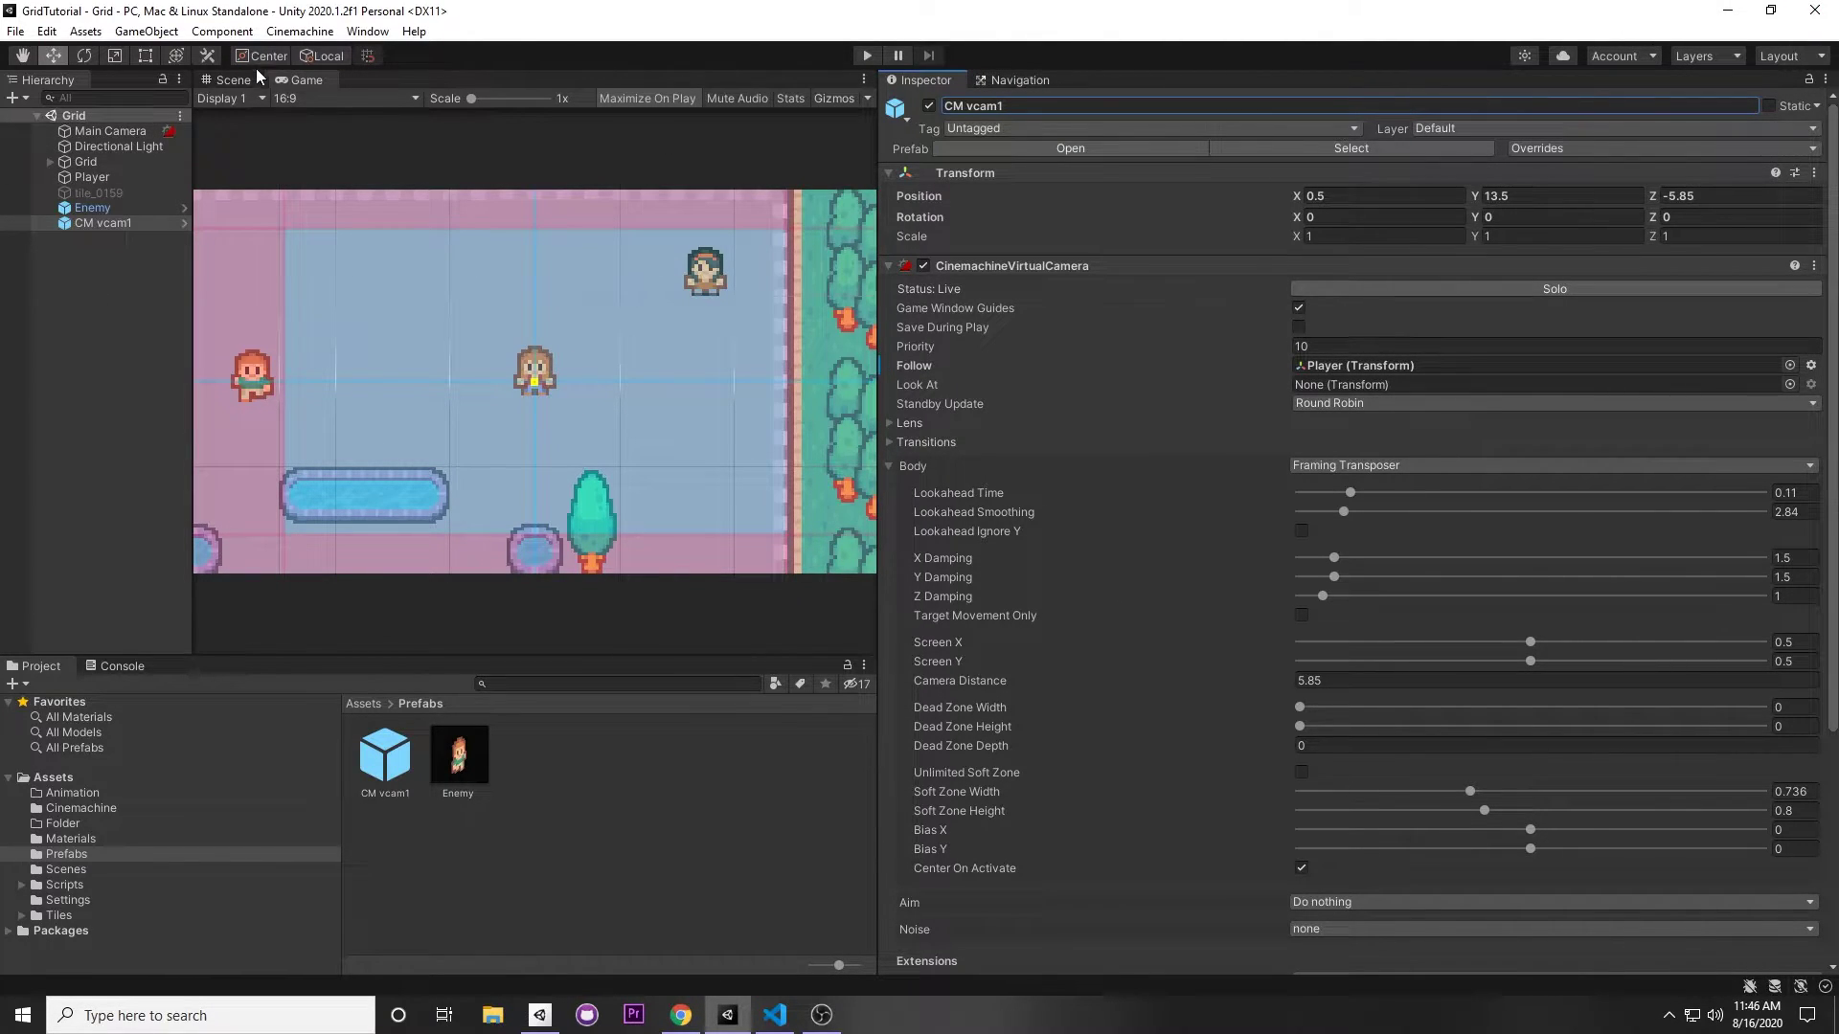
pyautogui.click(368, 31)
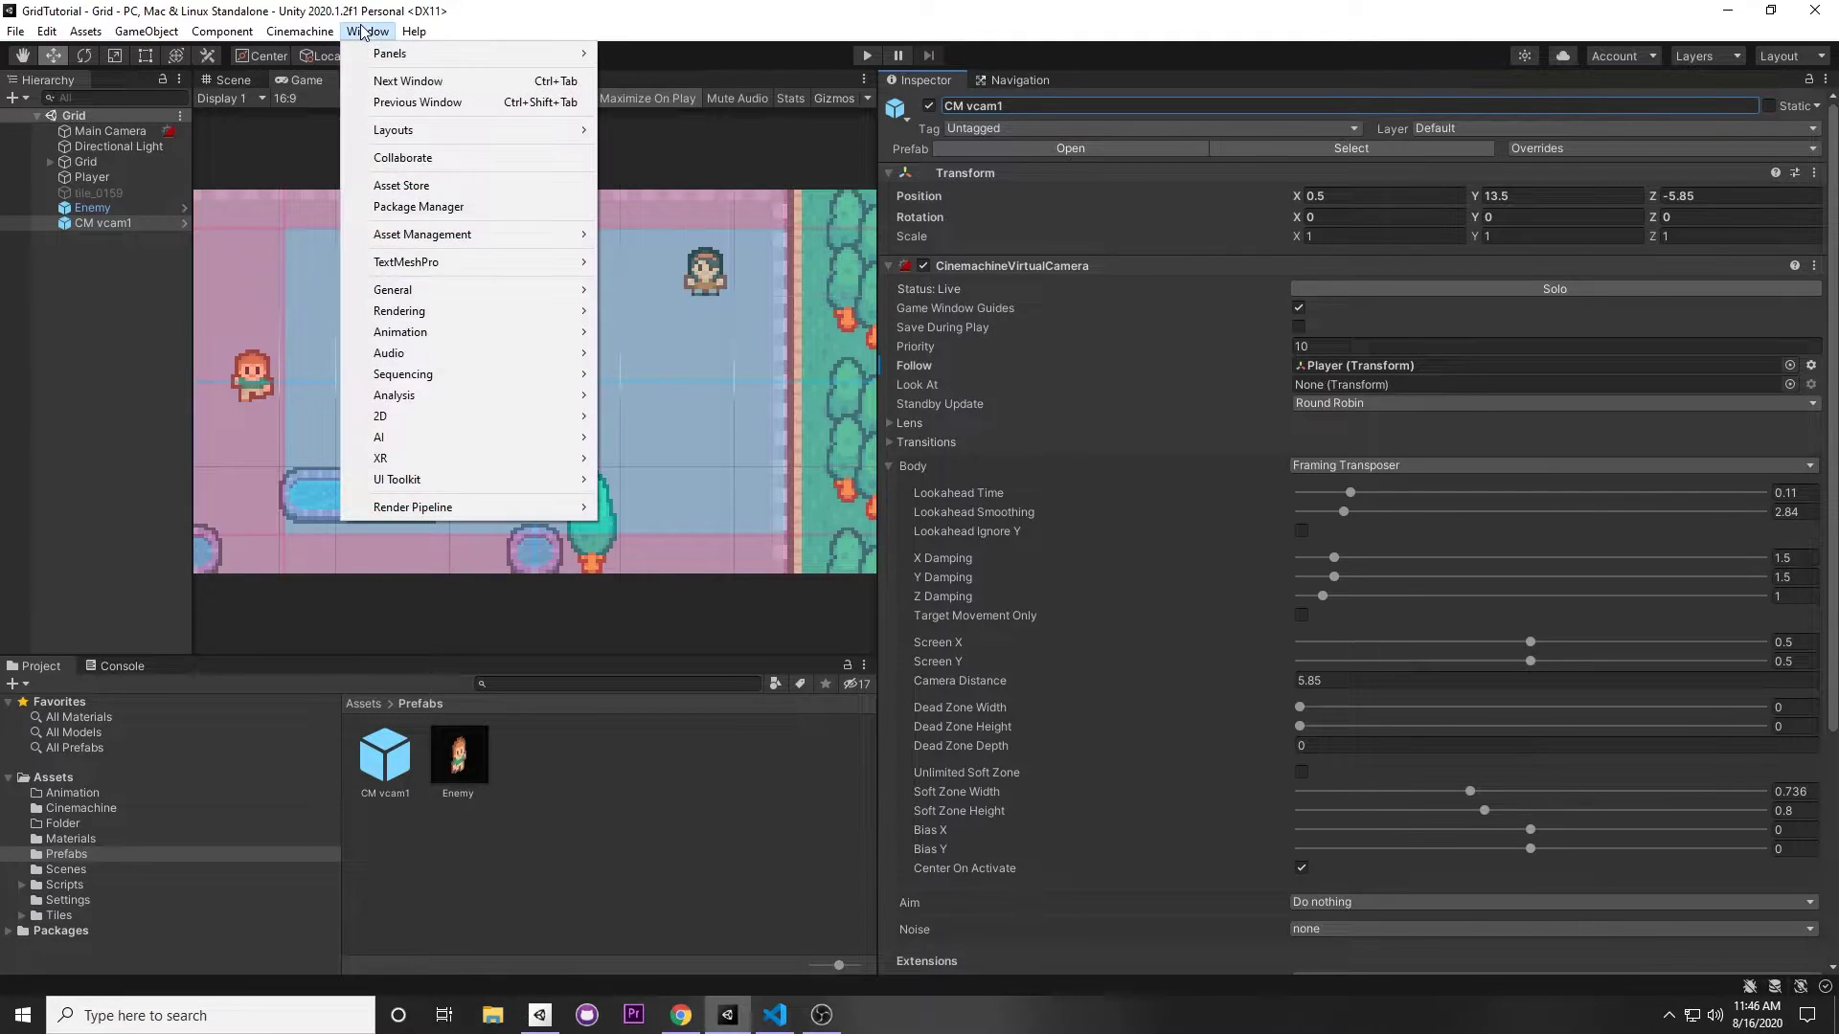
pyautogui.moveTo(458, 289)
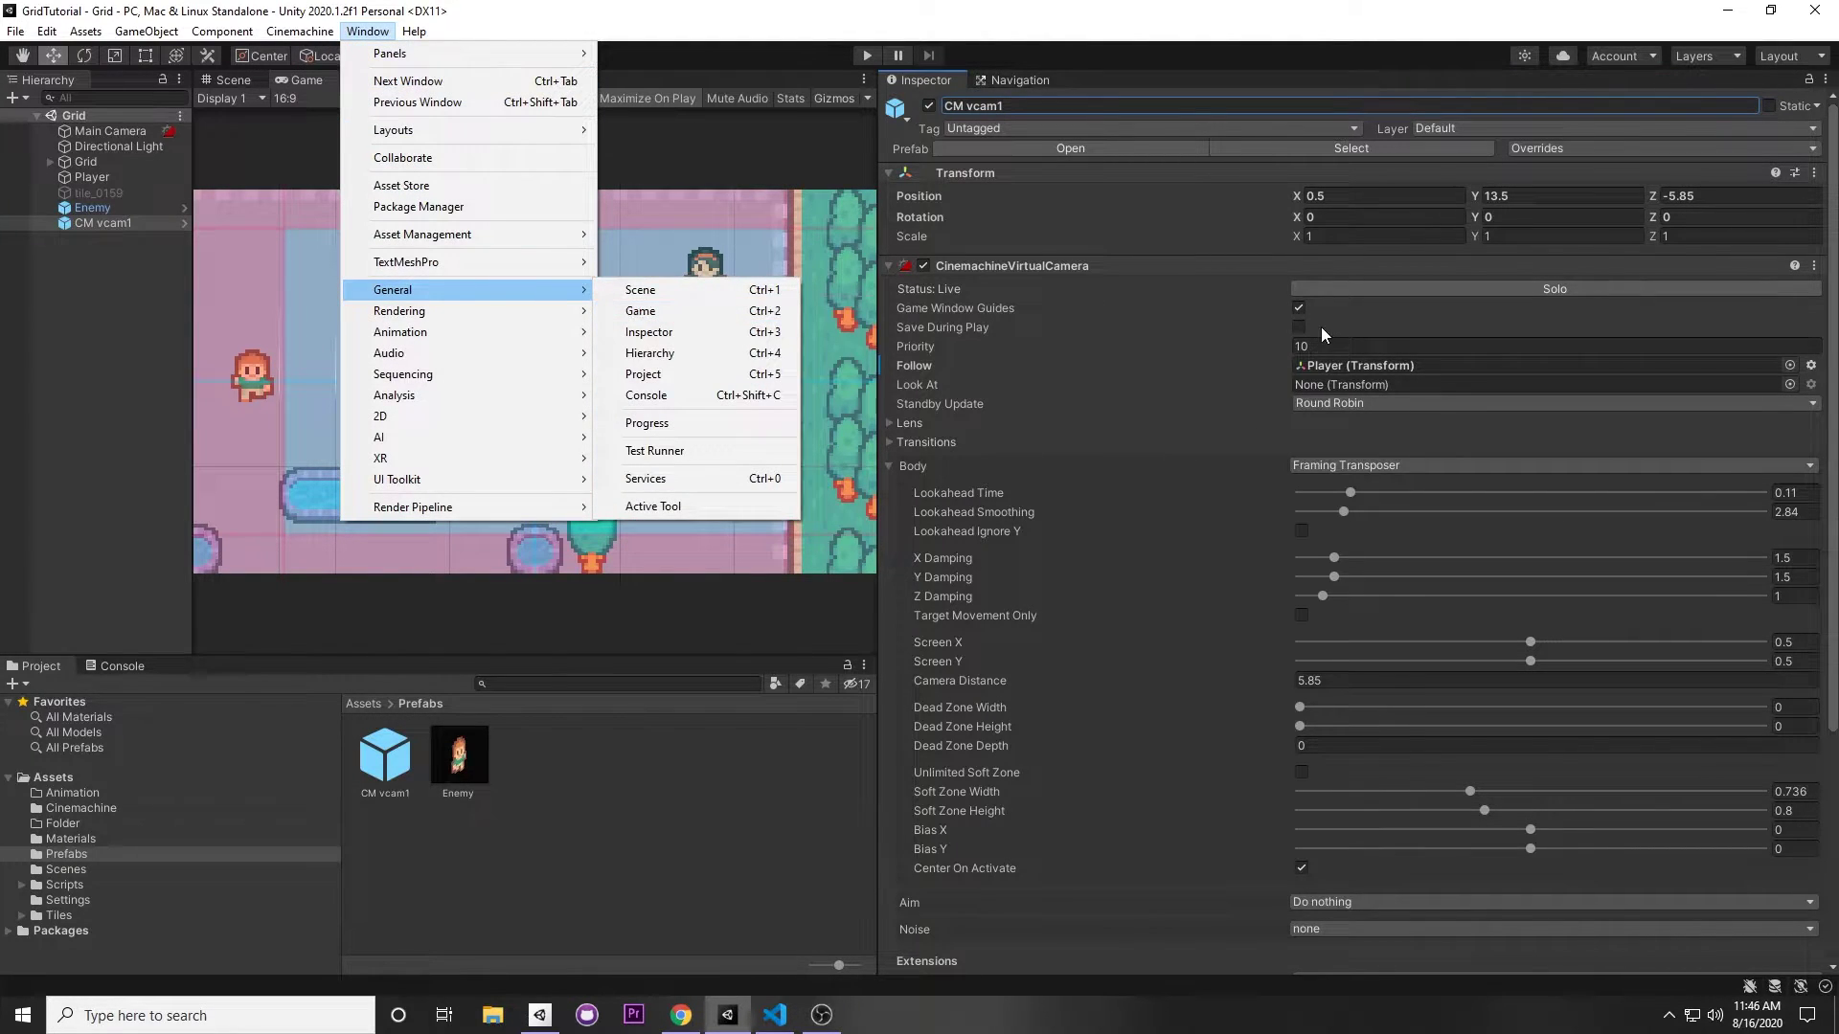
pyautogui.click(1098, 251)
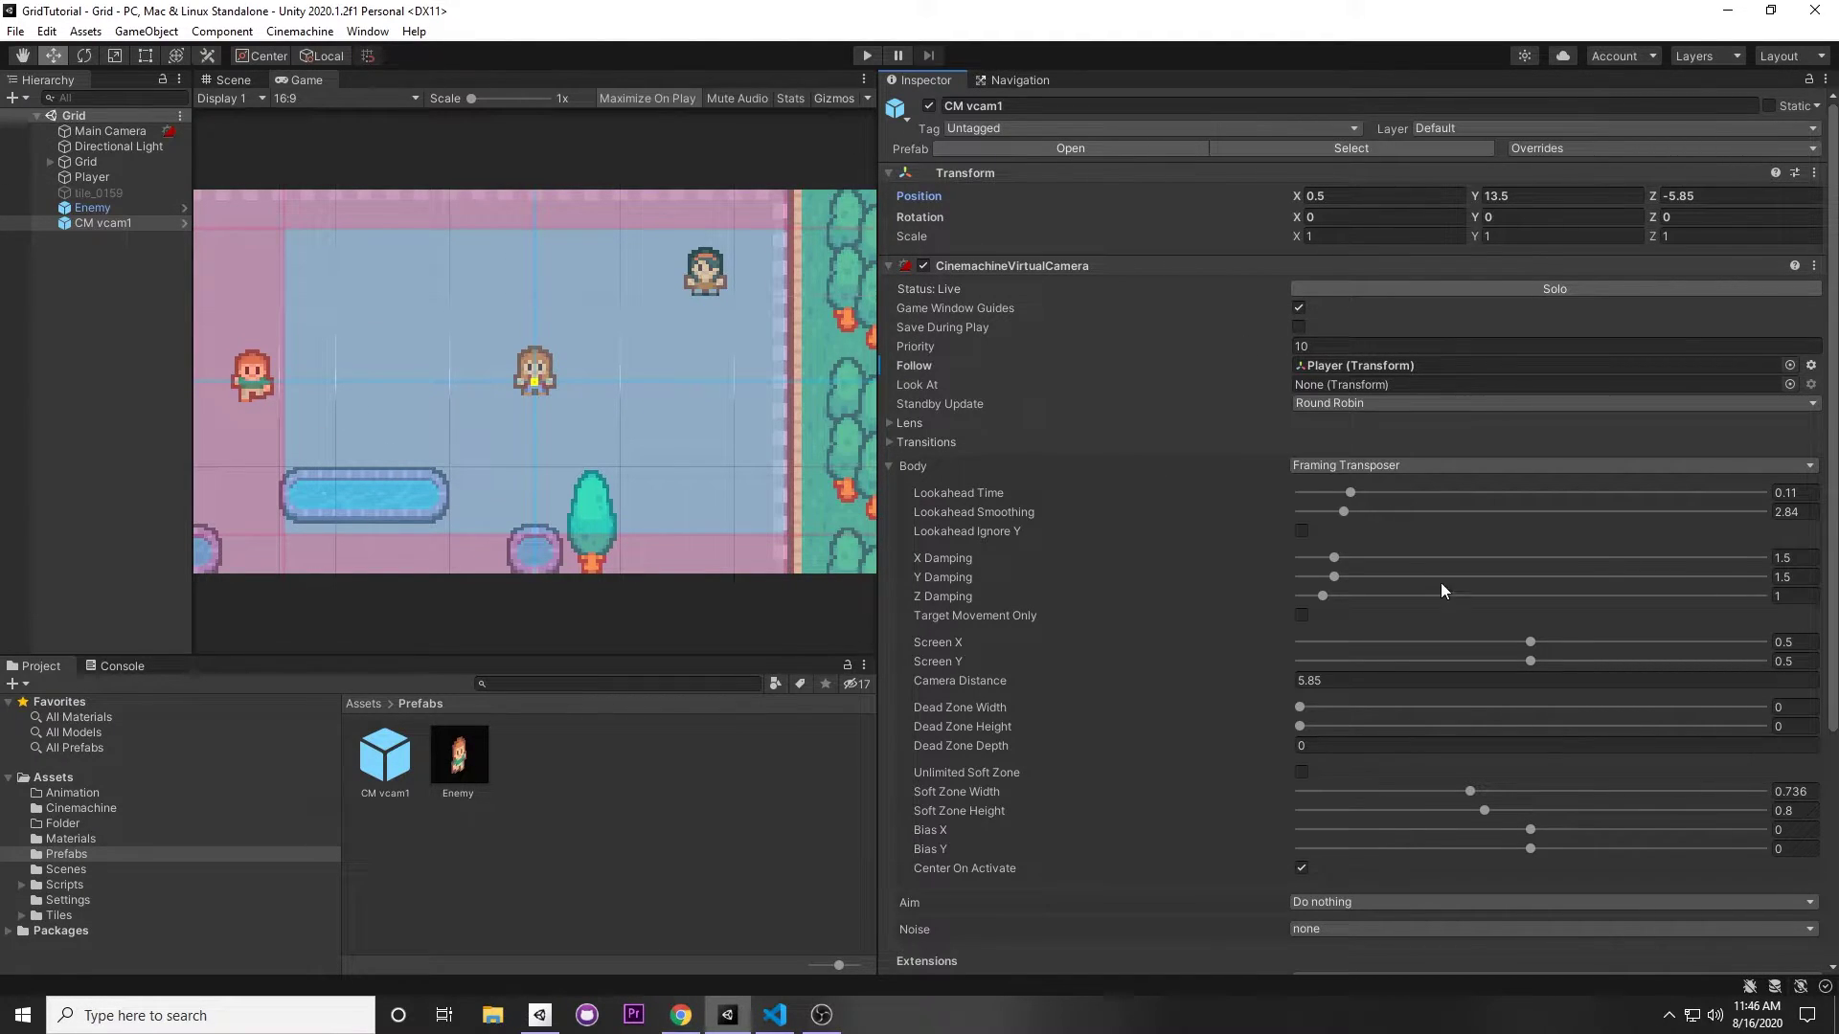
pyautogui.scroll(-3, 1441, 583)
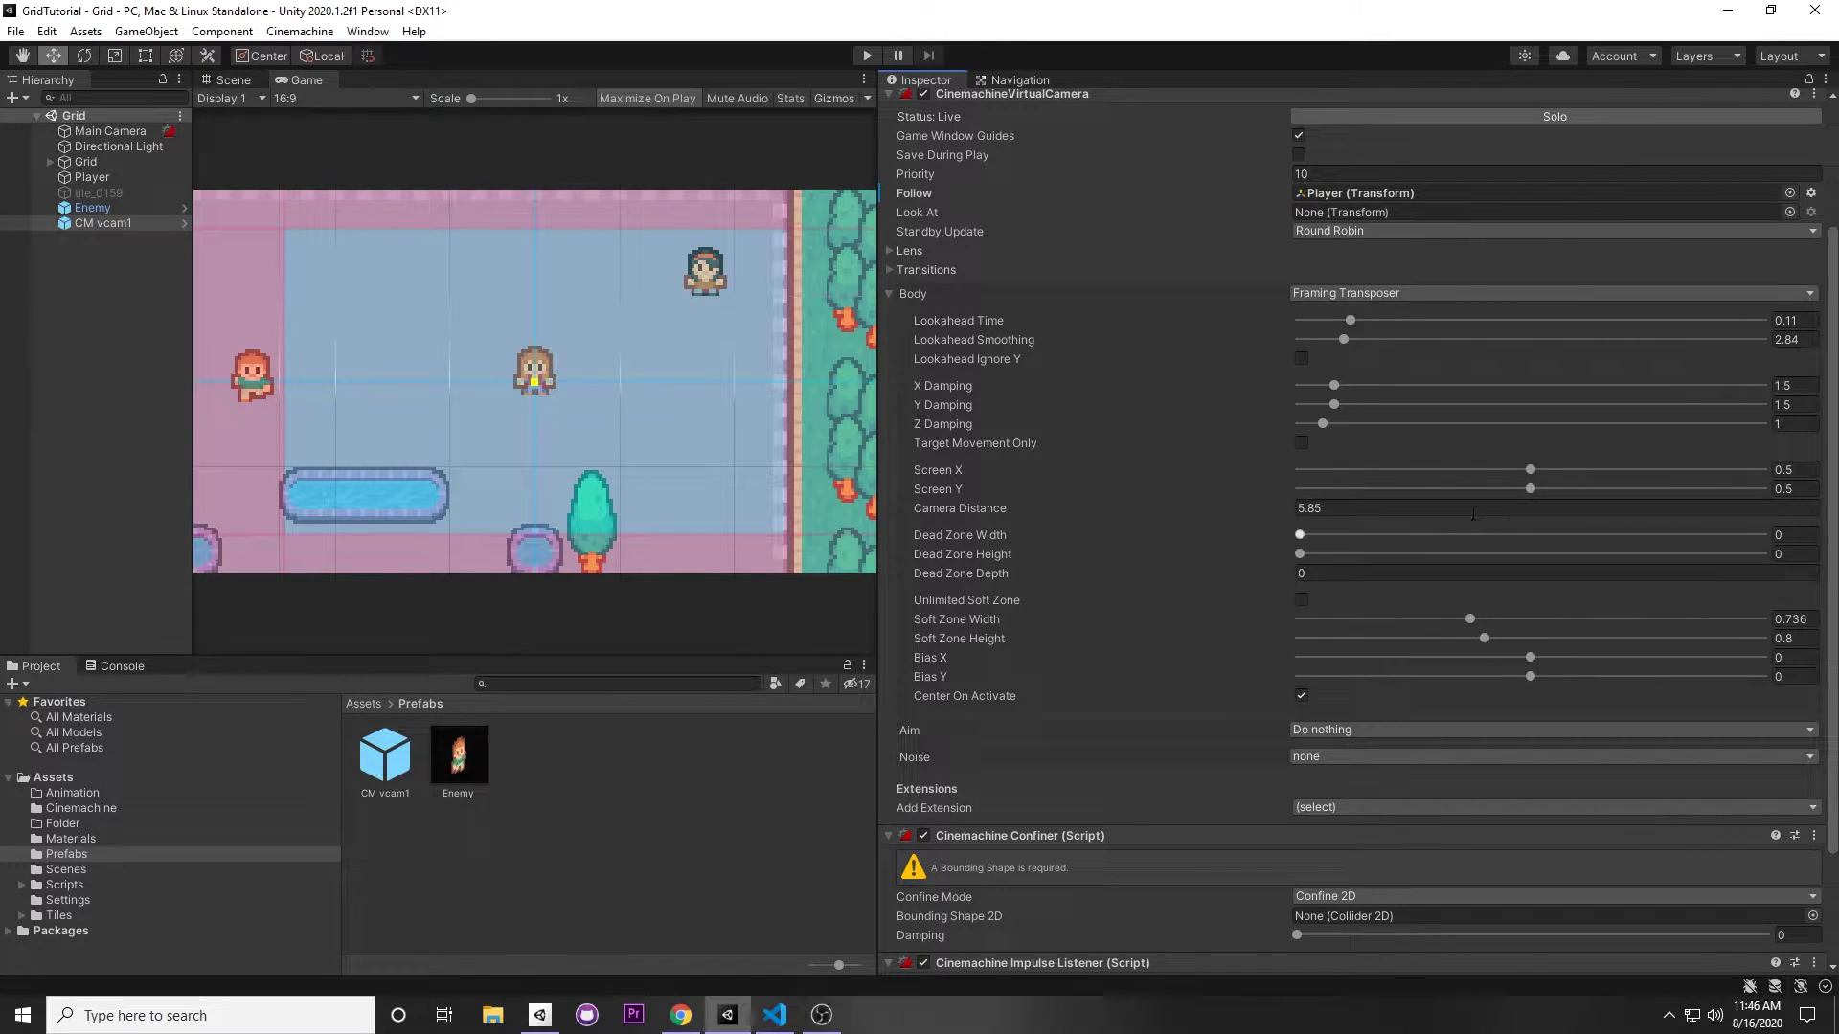
pyautogui.scroll(-3, 1456, 660)
pyautogui.scroll(4, 1405, 555)
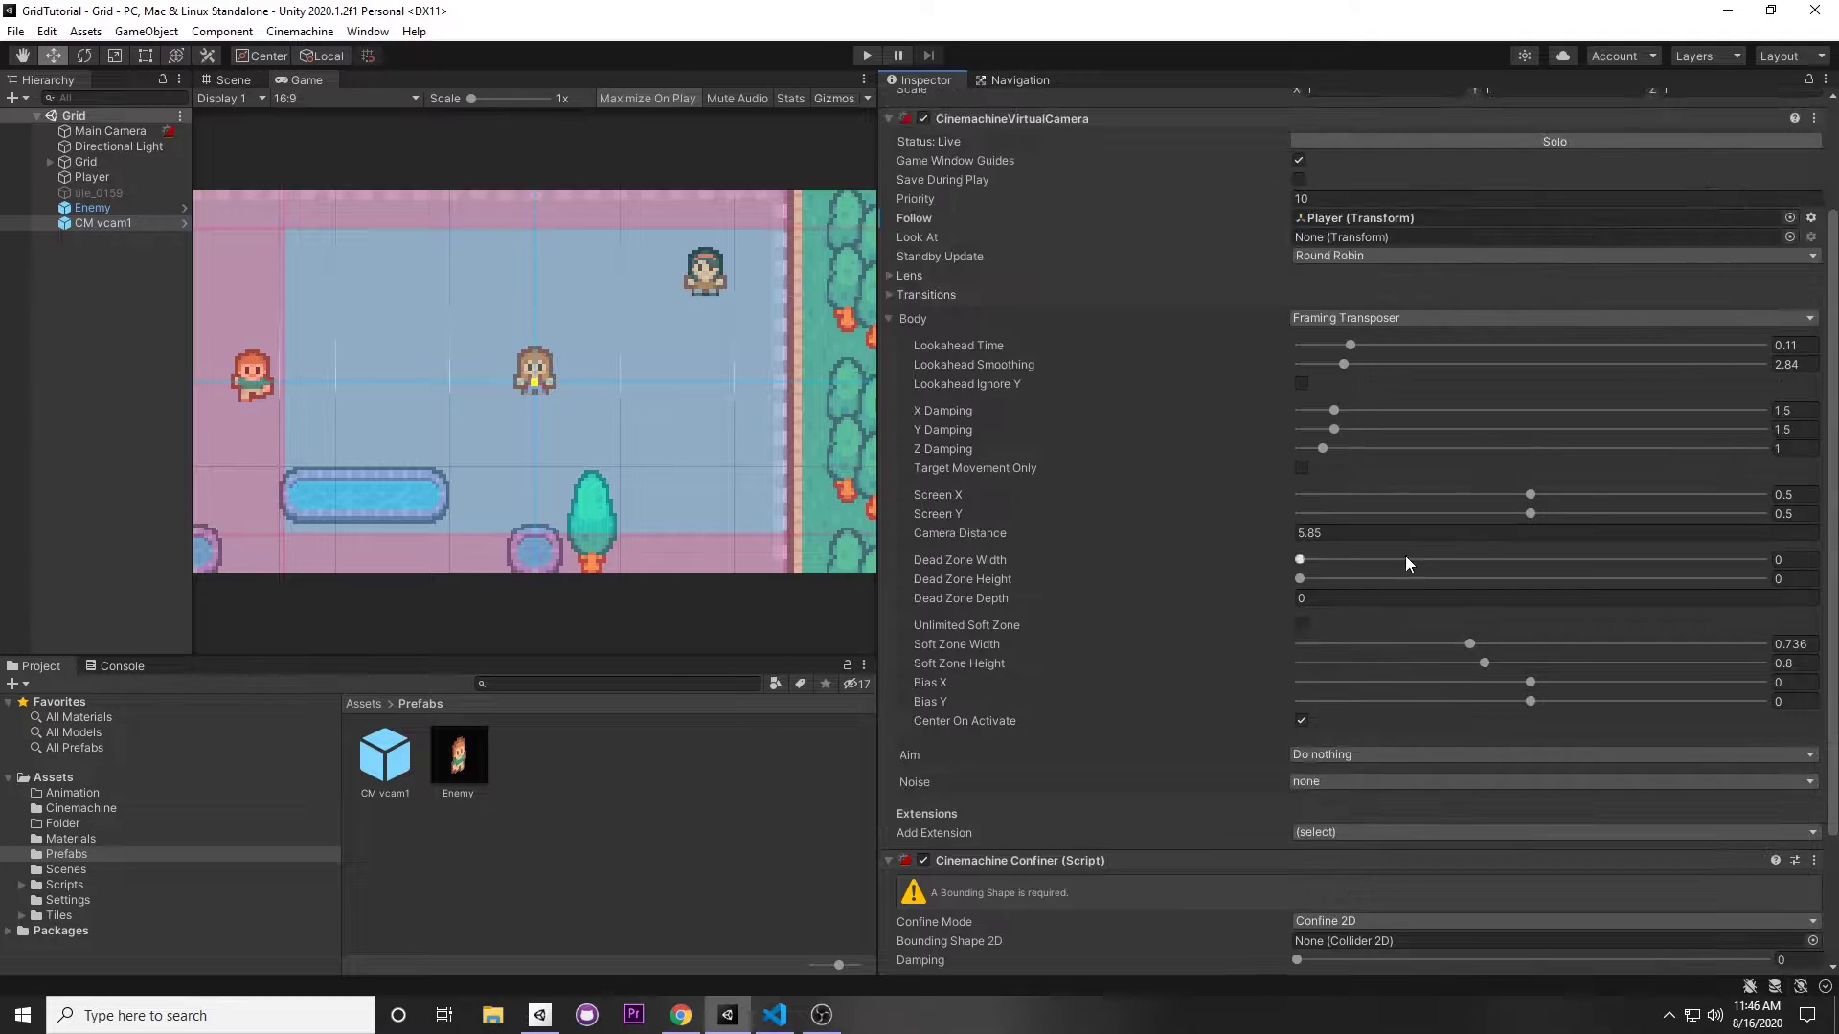
# Test the virtual camera in Play mode by walking the player in several directions, and stop the game
pyautogui.hotkey('ctrl', 'p')
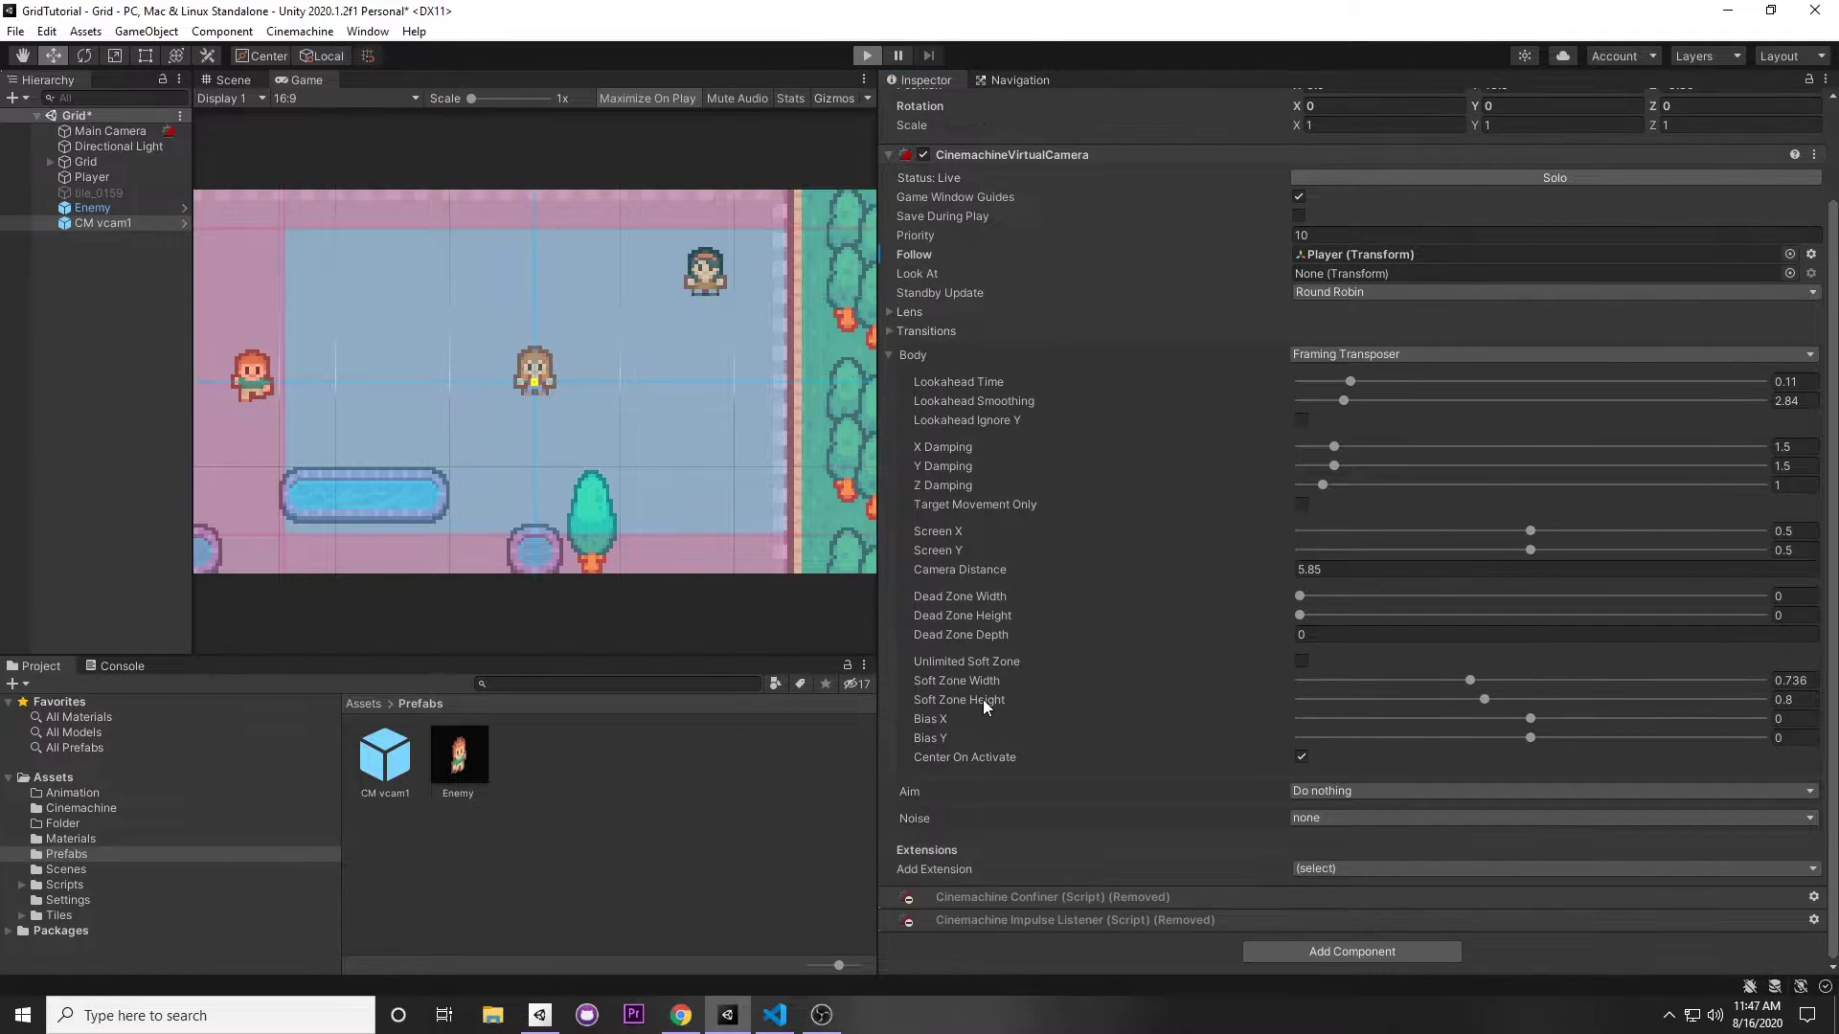
pyautogui.press('Left')
pyautogui.press('Up')
pyautogui.press('Right')
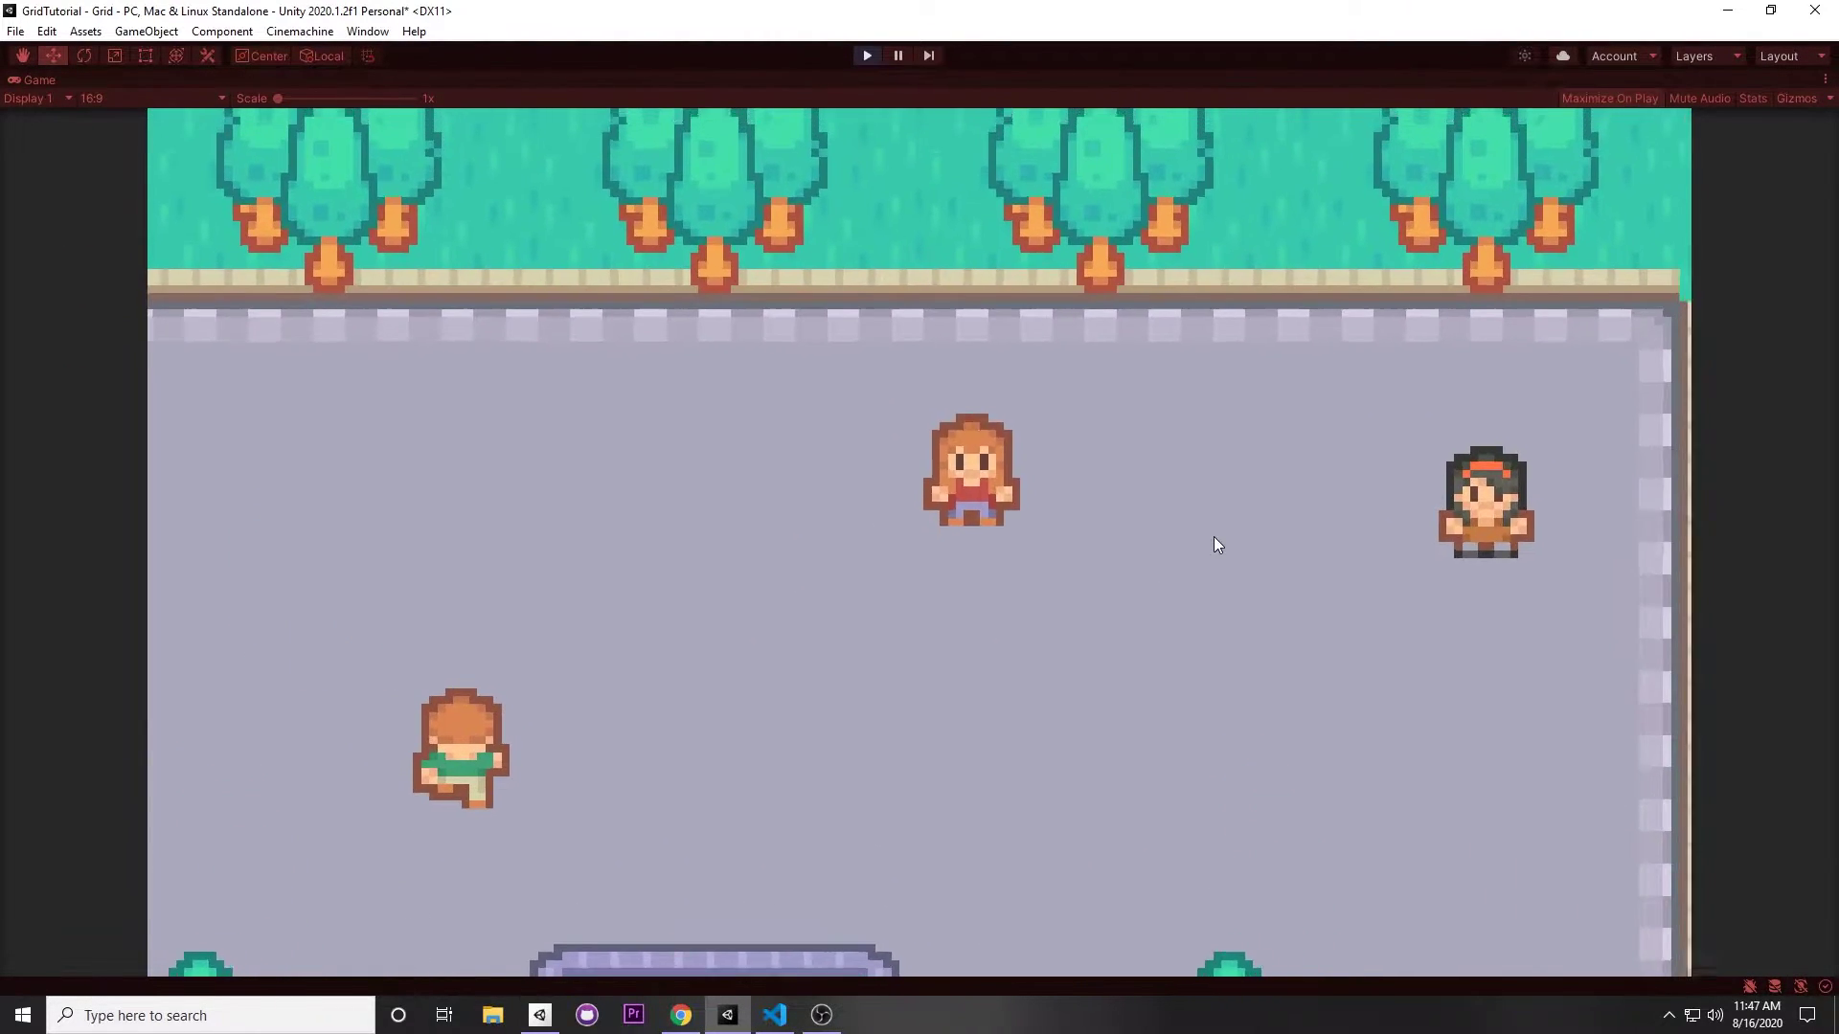
pyautogui.press('Down')
pyautogui.press('Left')
pyautogui.click(868, 58)
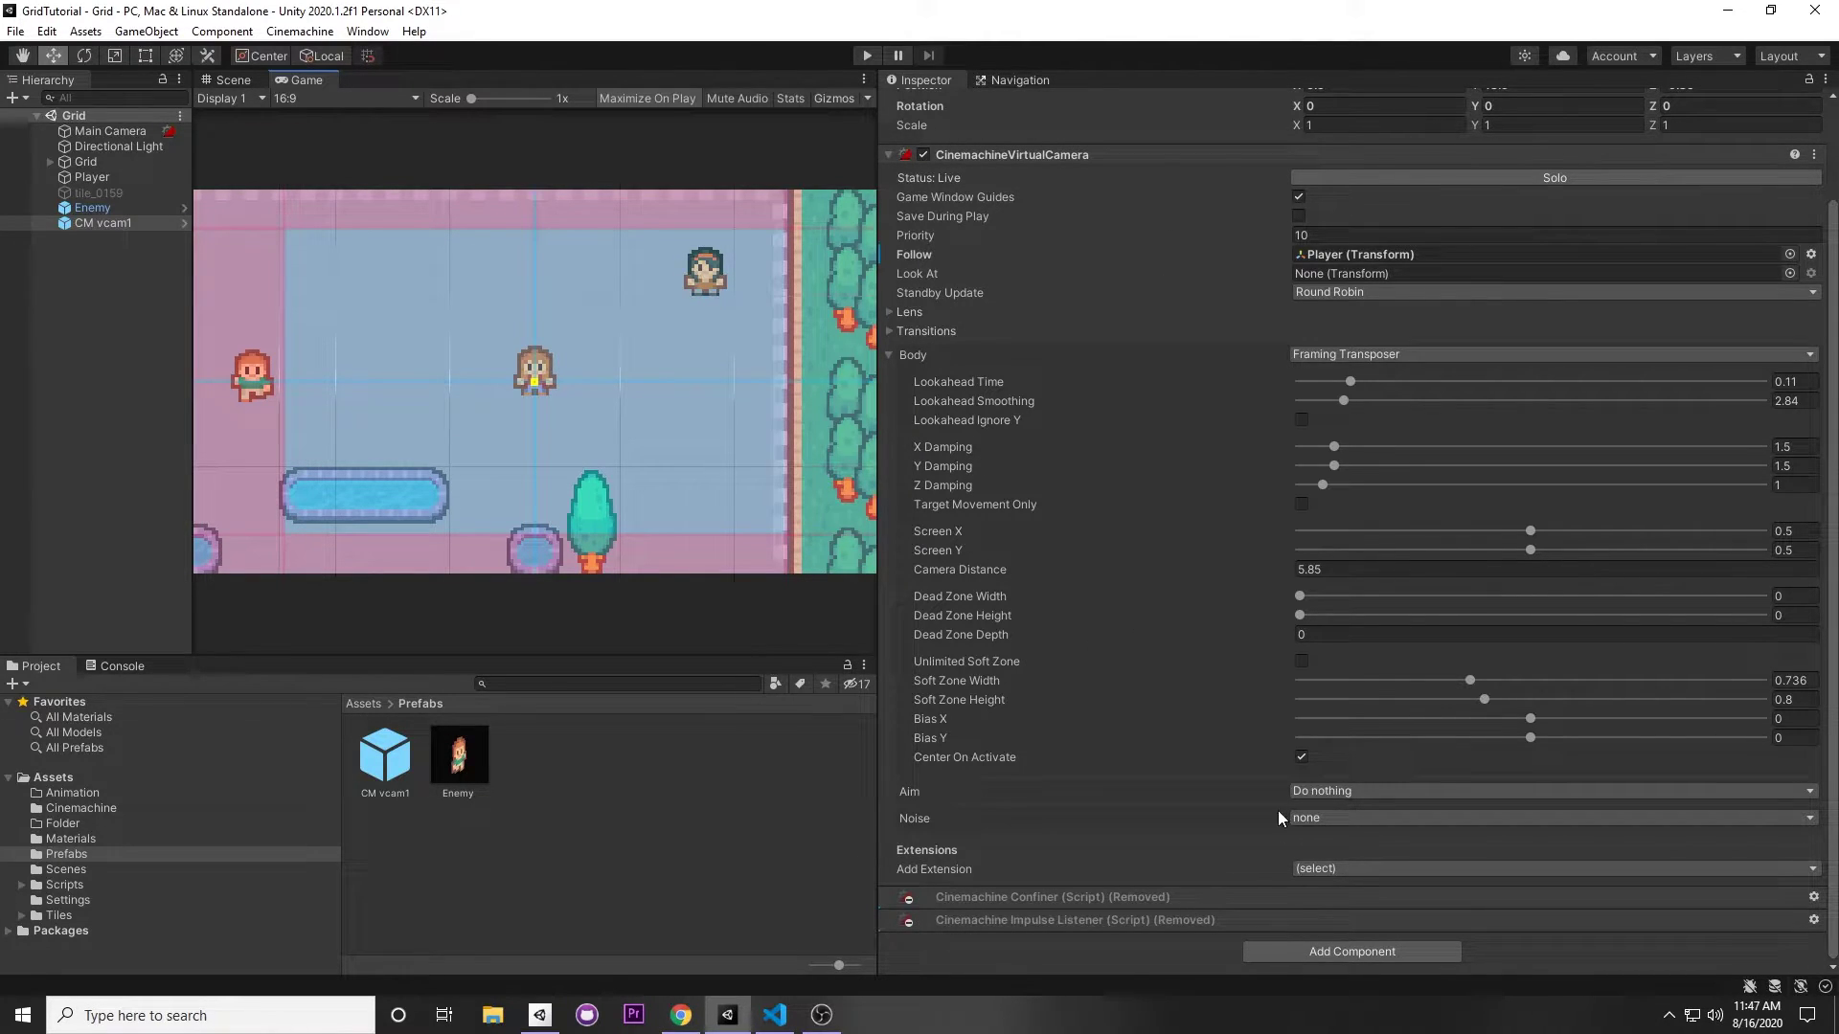
# Add the CinemachineImpulseListener extension to CM vcam1 and review its settings
pyautogui.click(1307, 867)
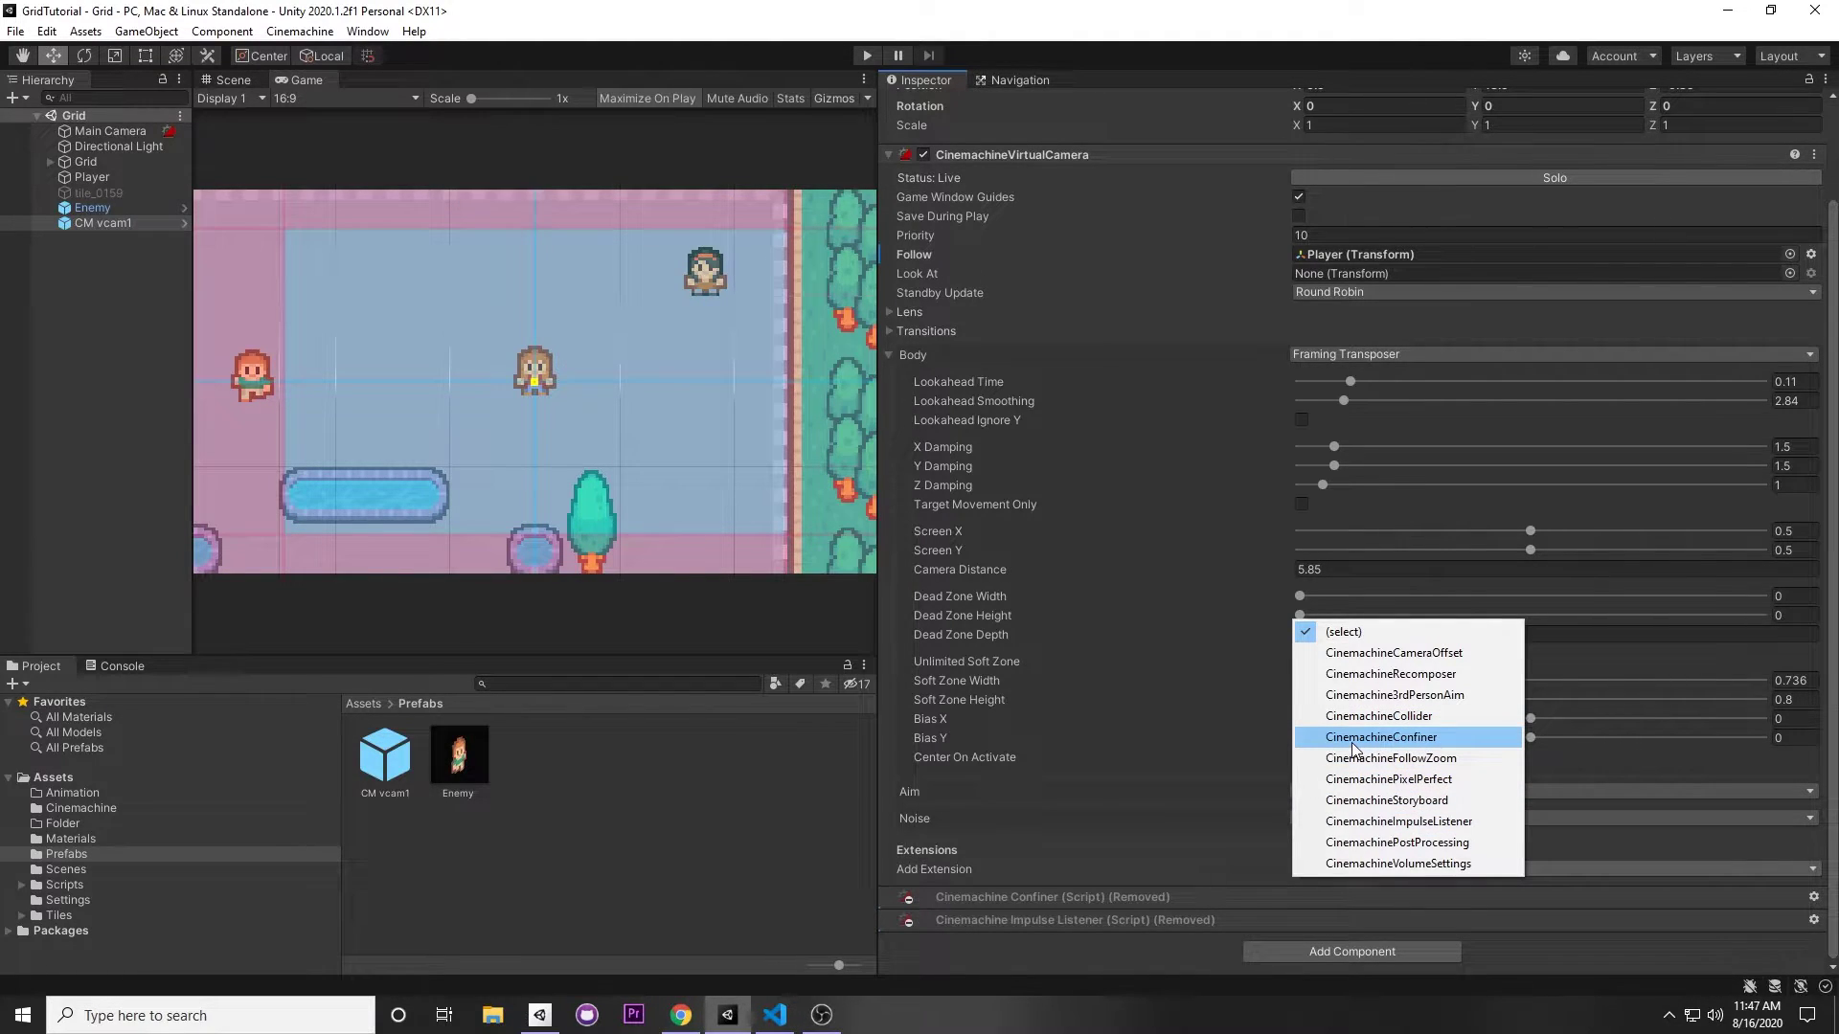
pyautogui.click(1383, 822)
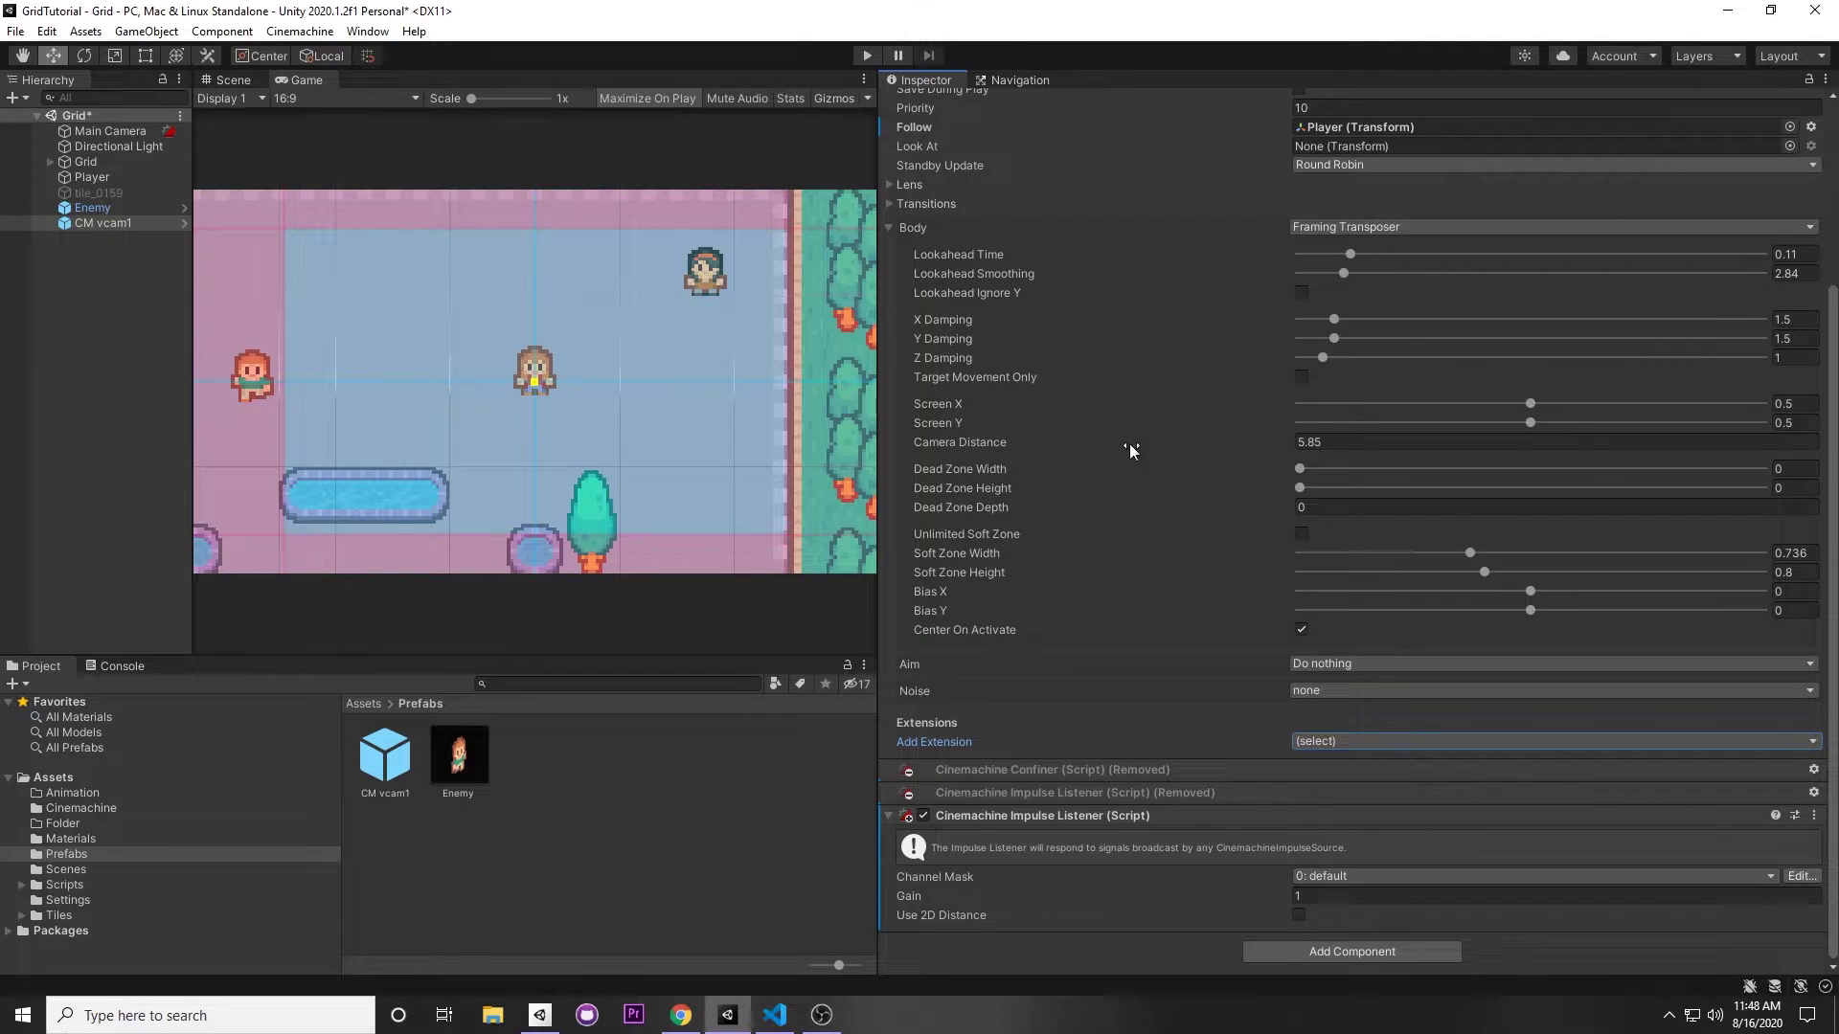
pyautogui.scroll(5, 1332, 646)
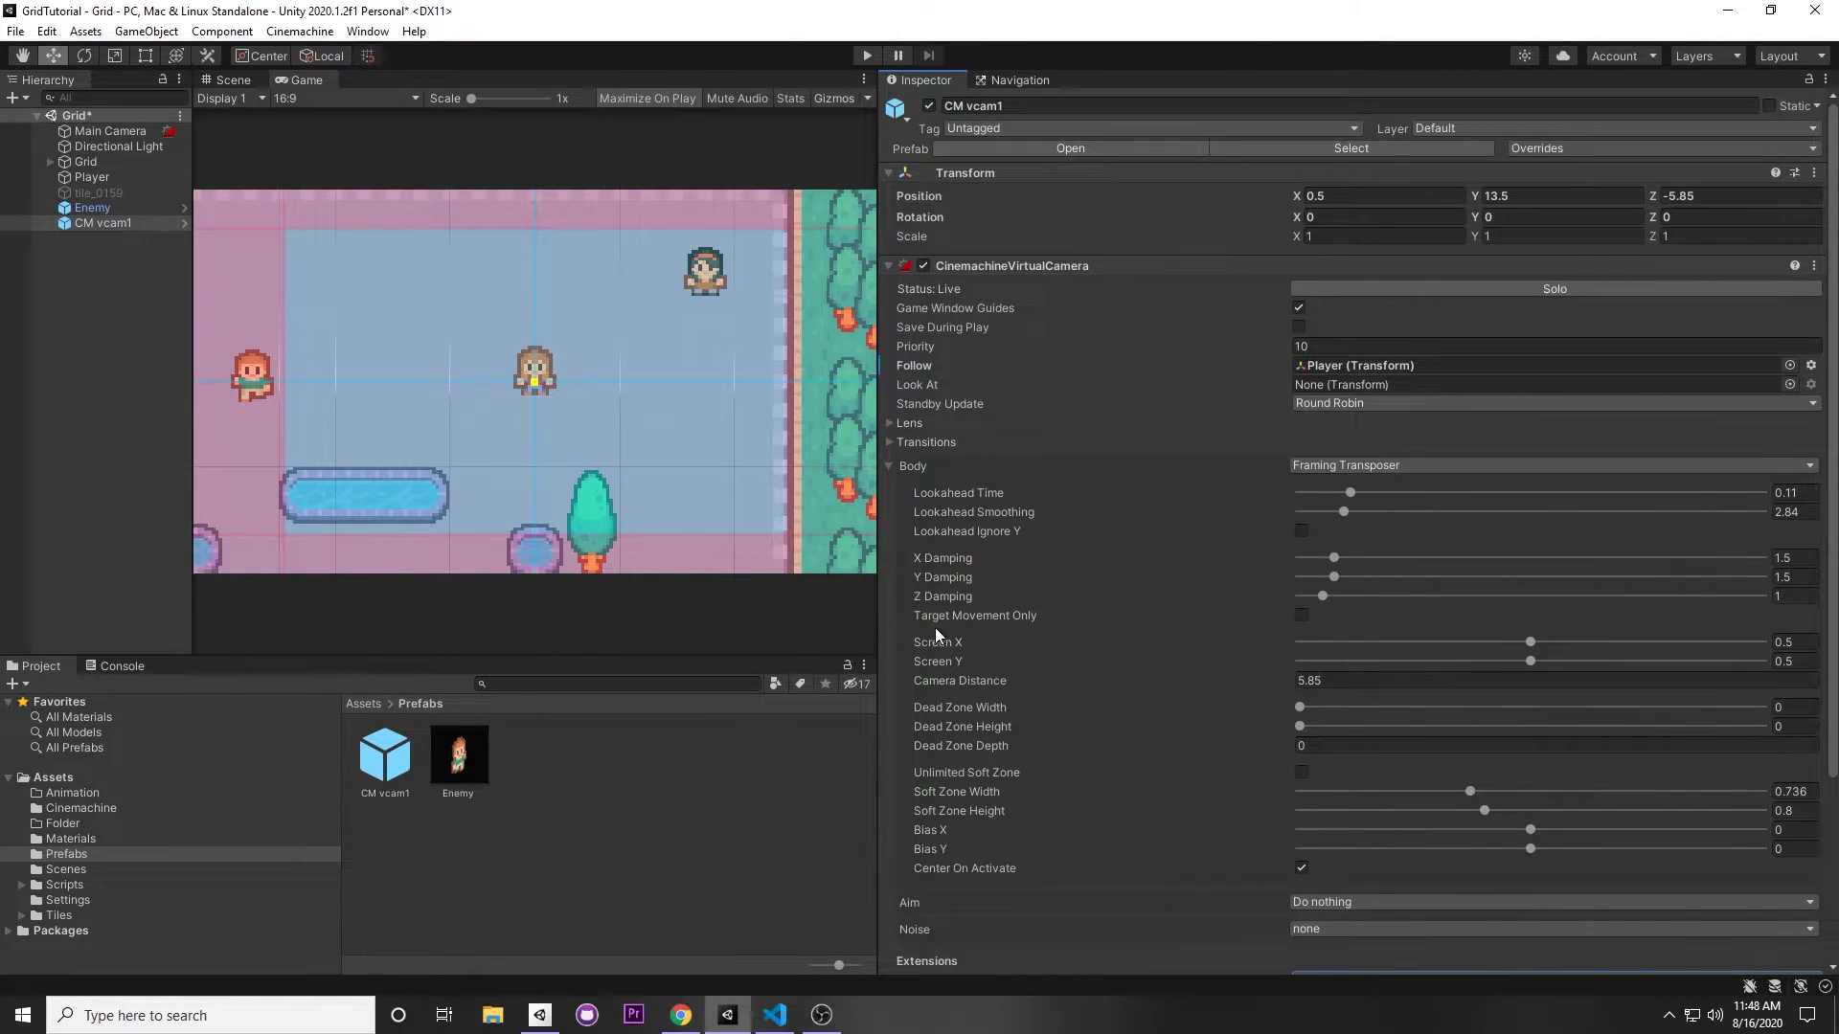
pyautogui.scroll(-5, 1280, 383)
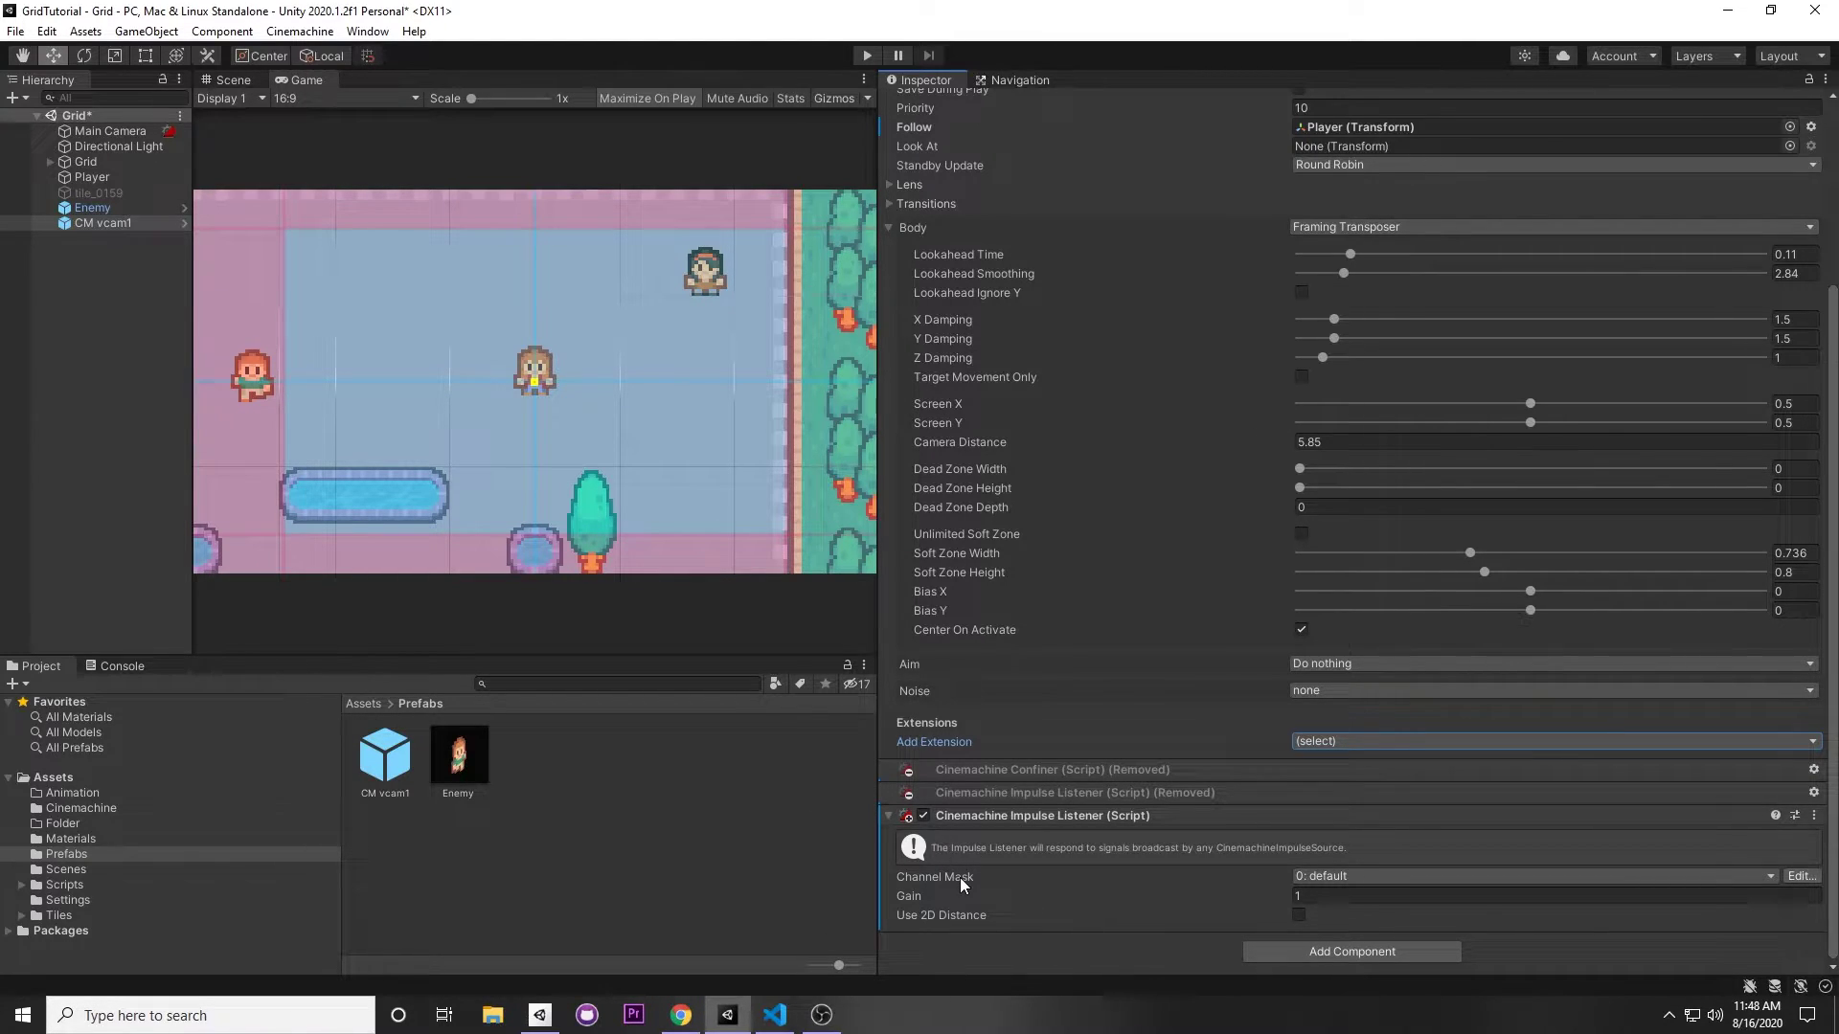
# Create an impulse channel definition asset for the listener's Channel Mask, saved as CinemachineImpulseChannels.asset in Assets, and inspect its channel list
pyautogui.click(1434, 877)
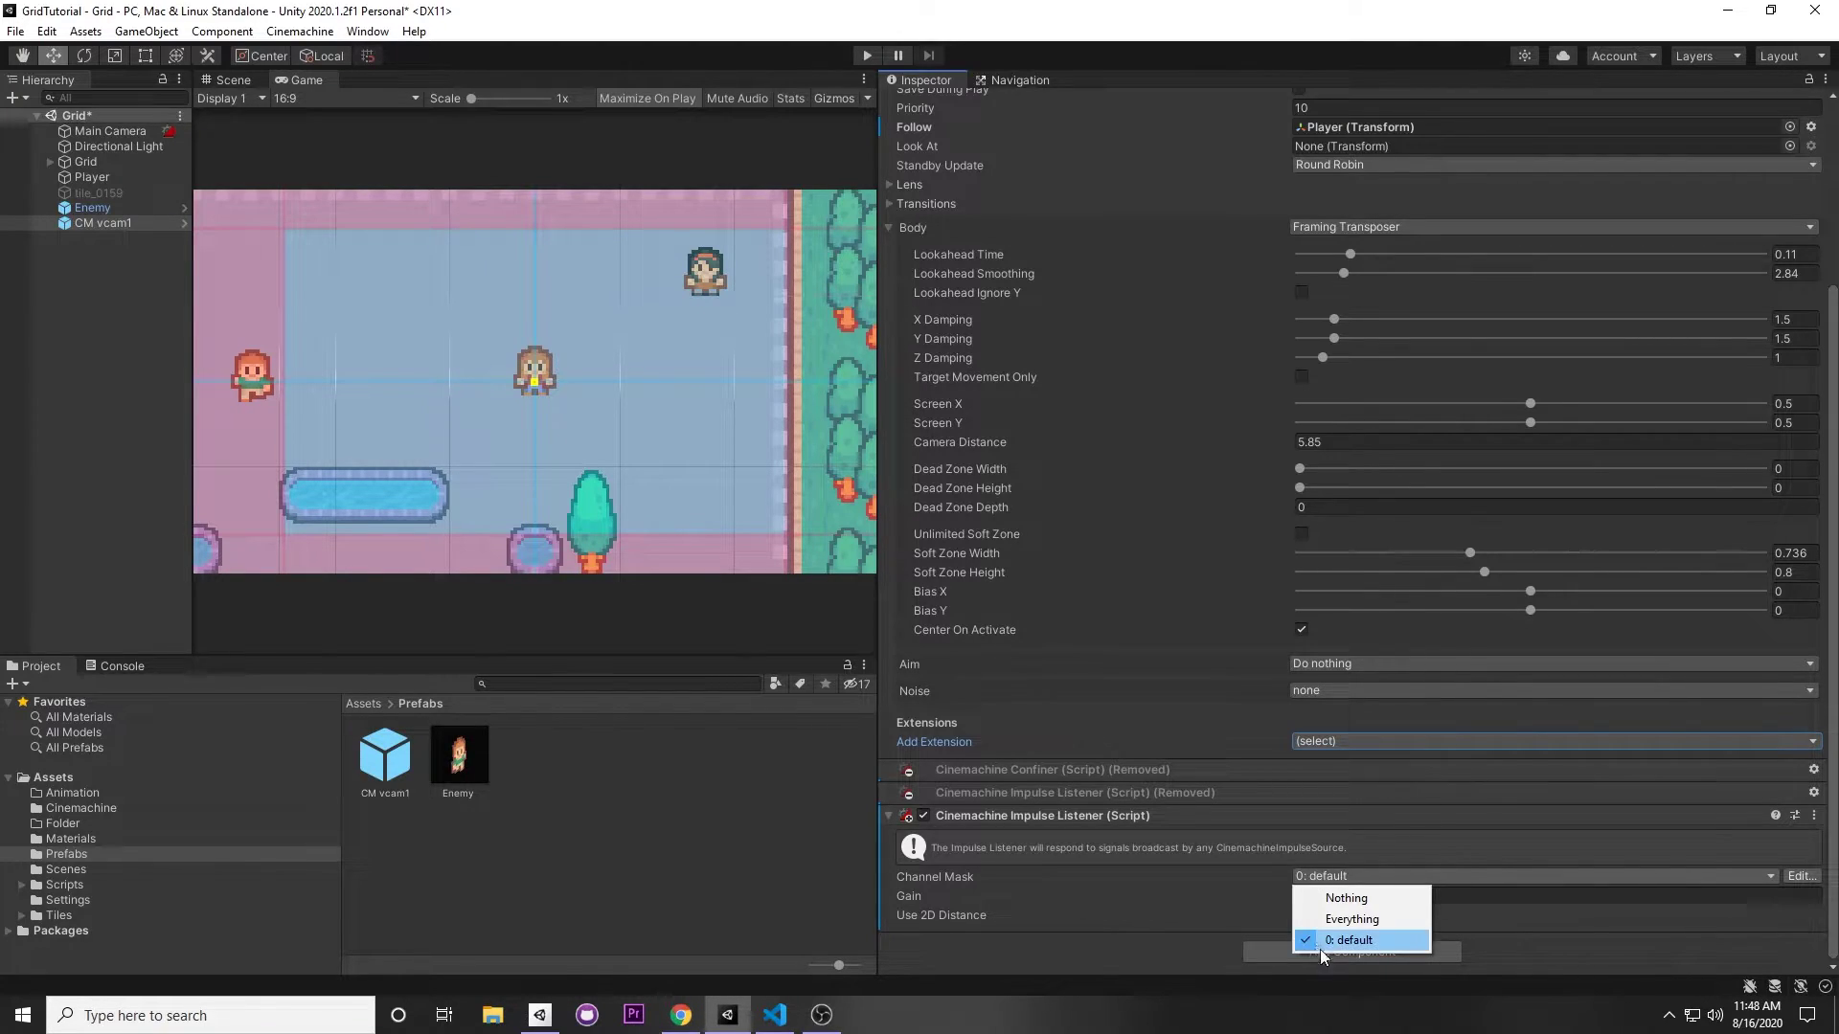
pyautogui.click(1810, 879)
pyautogui.click(1809, 879)
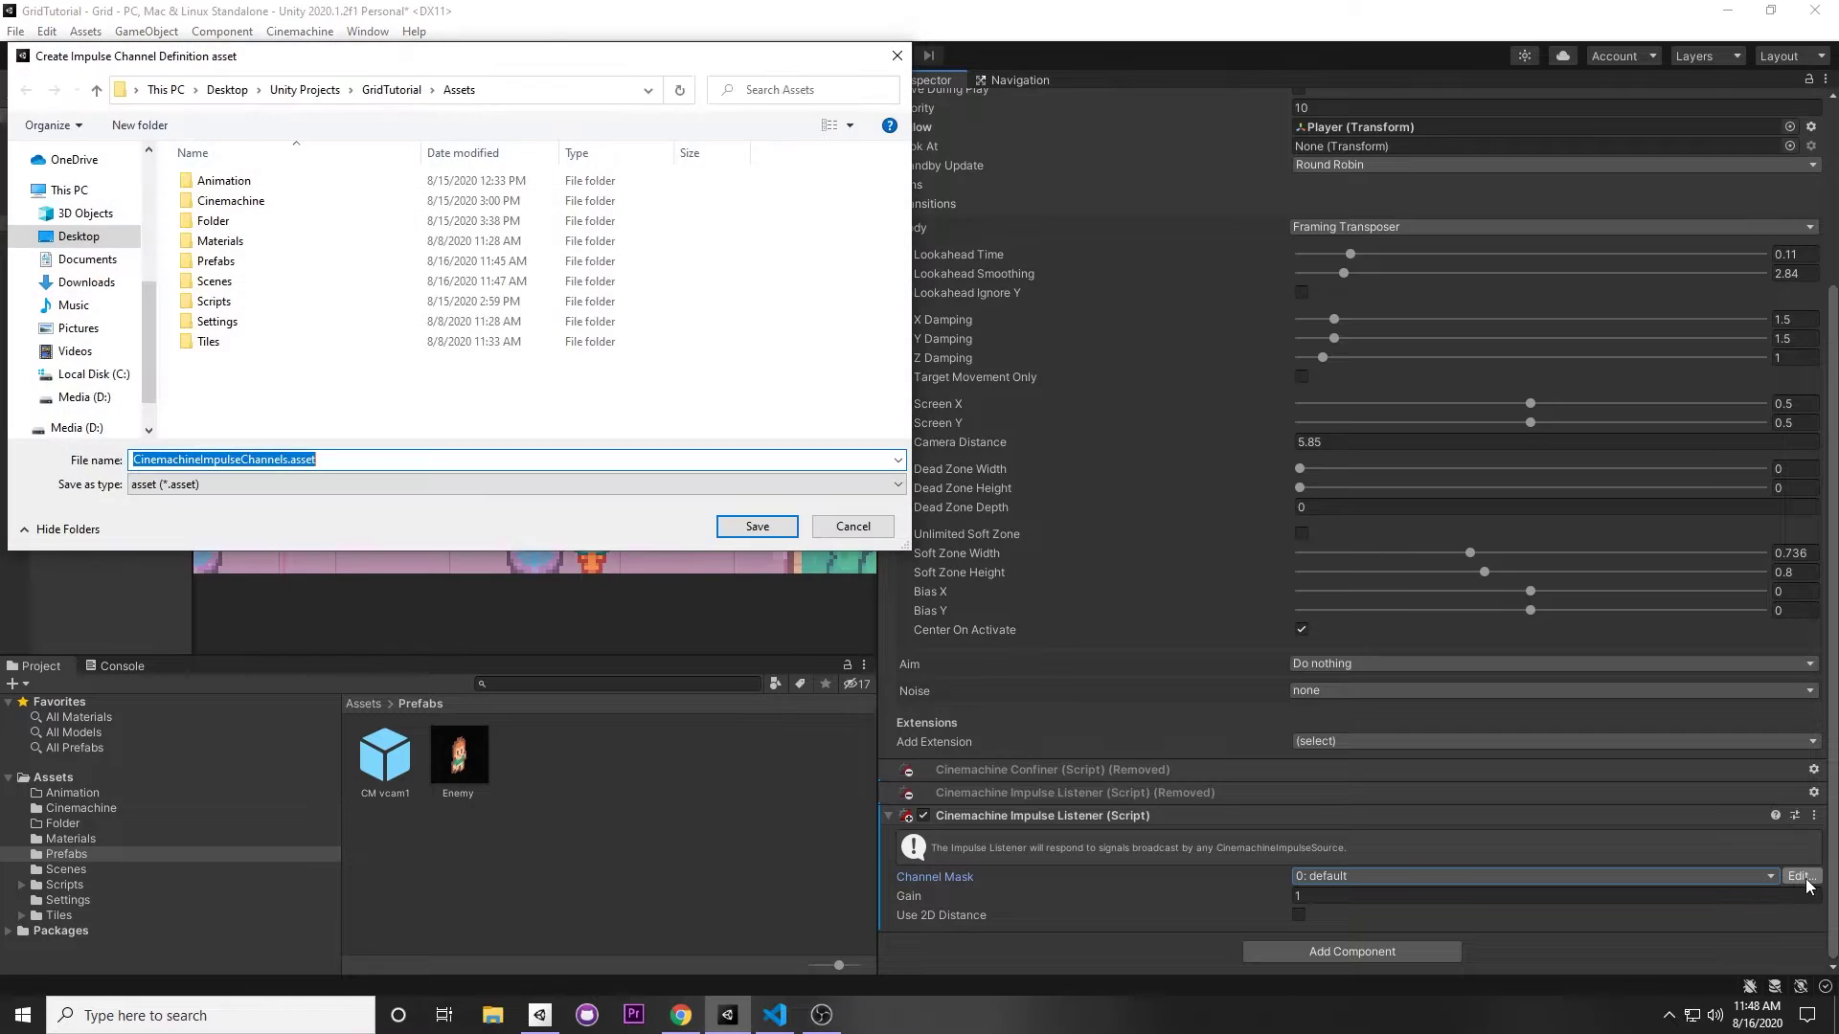
pyautogui.click(774, 526)
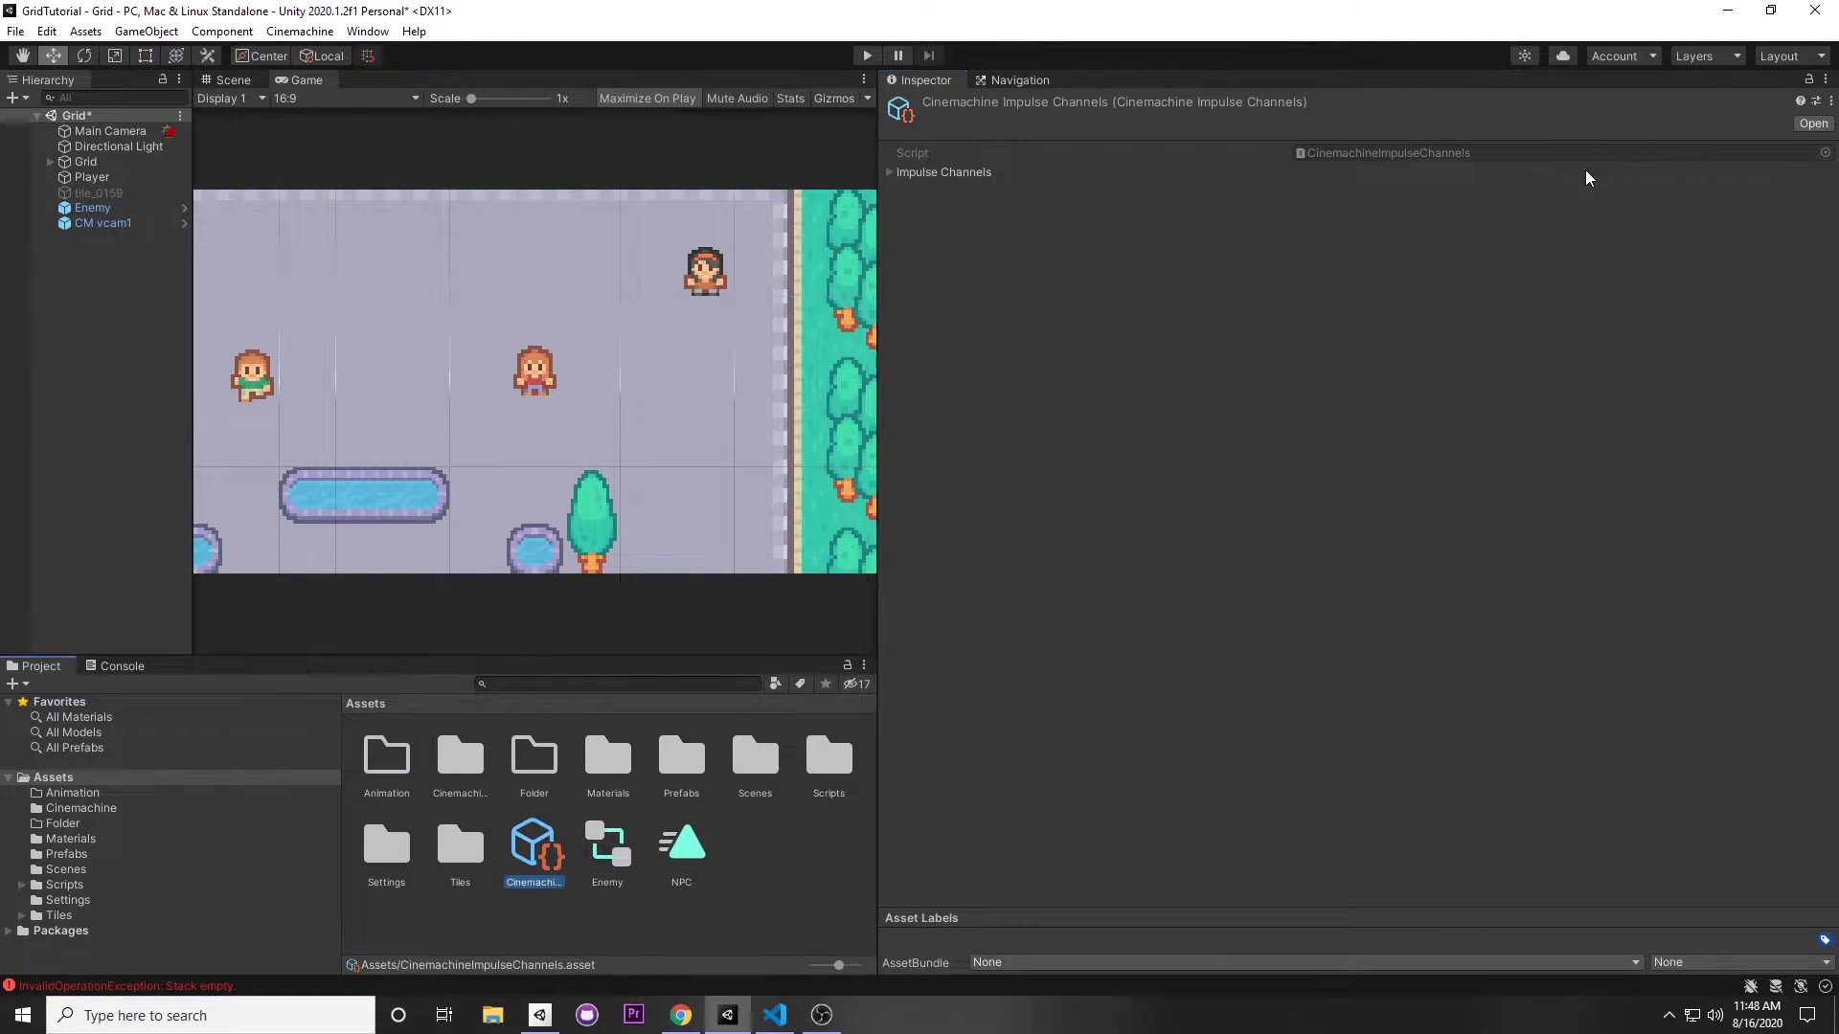
pyautogui.click(1026, 173)
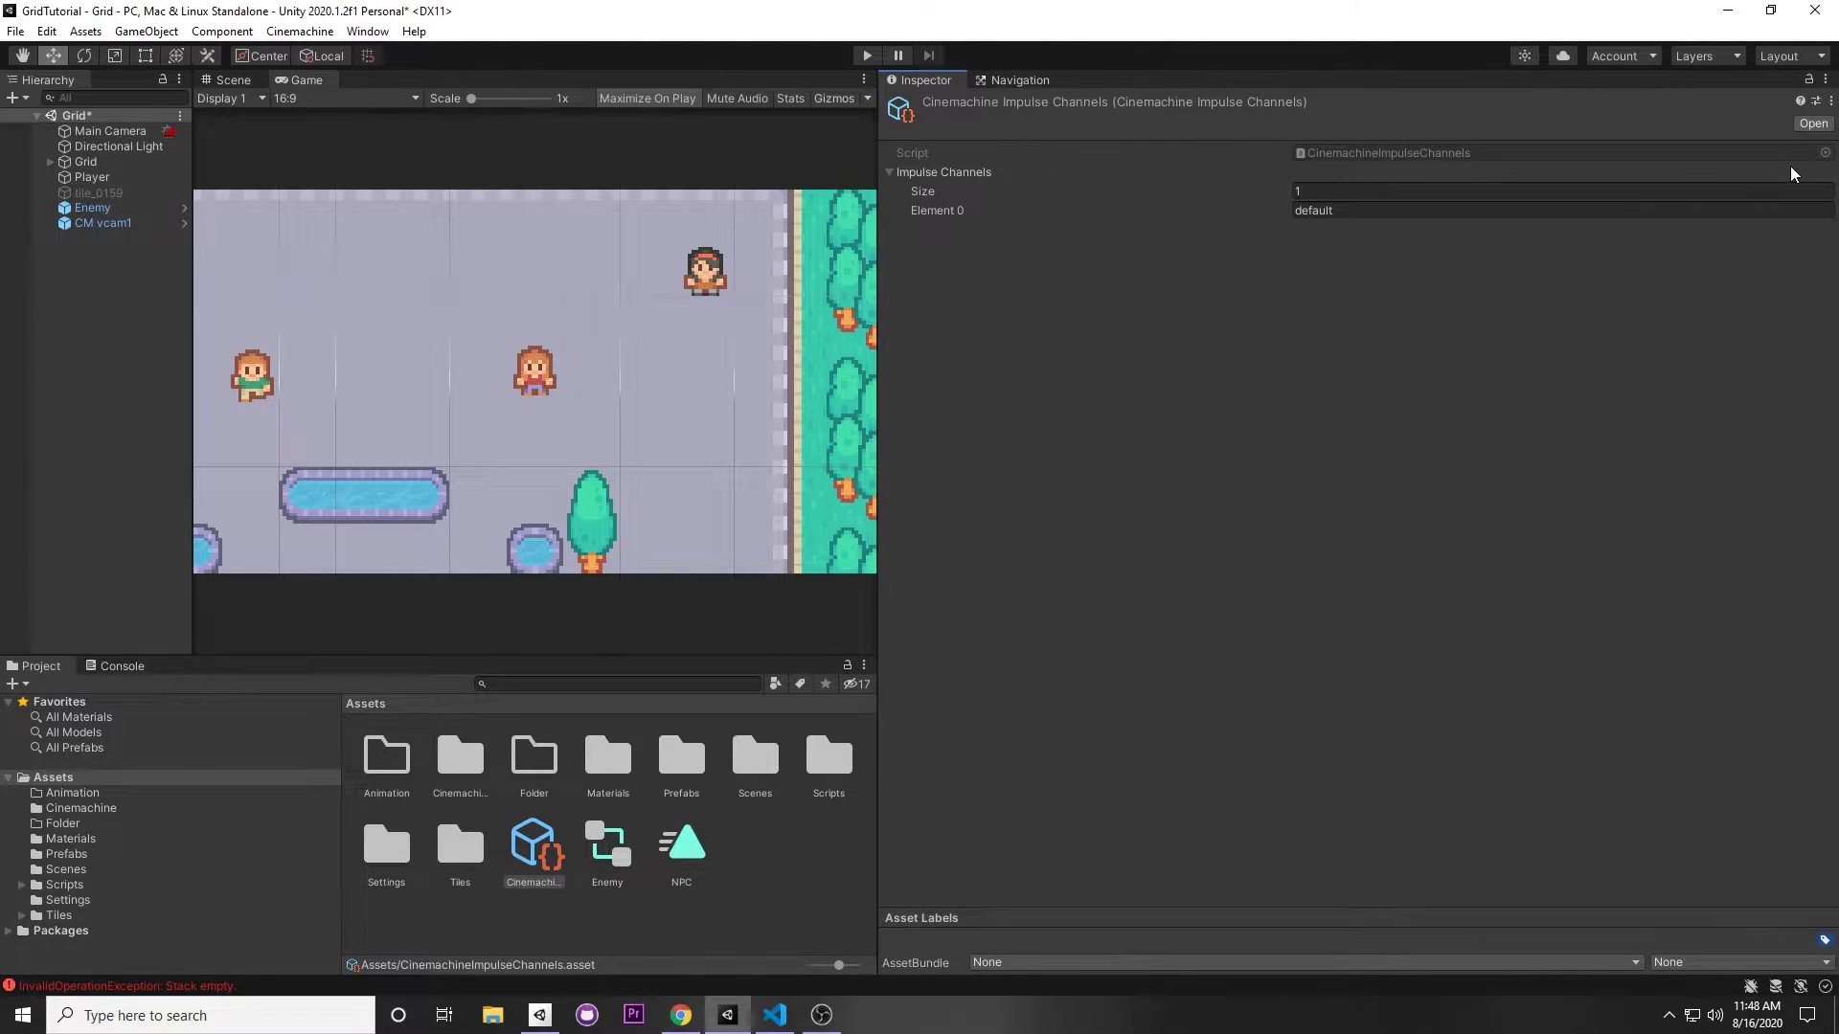
pyautogui.click(1502, 175)
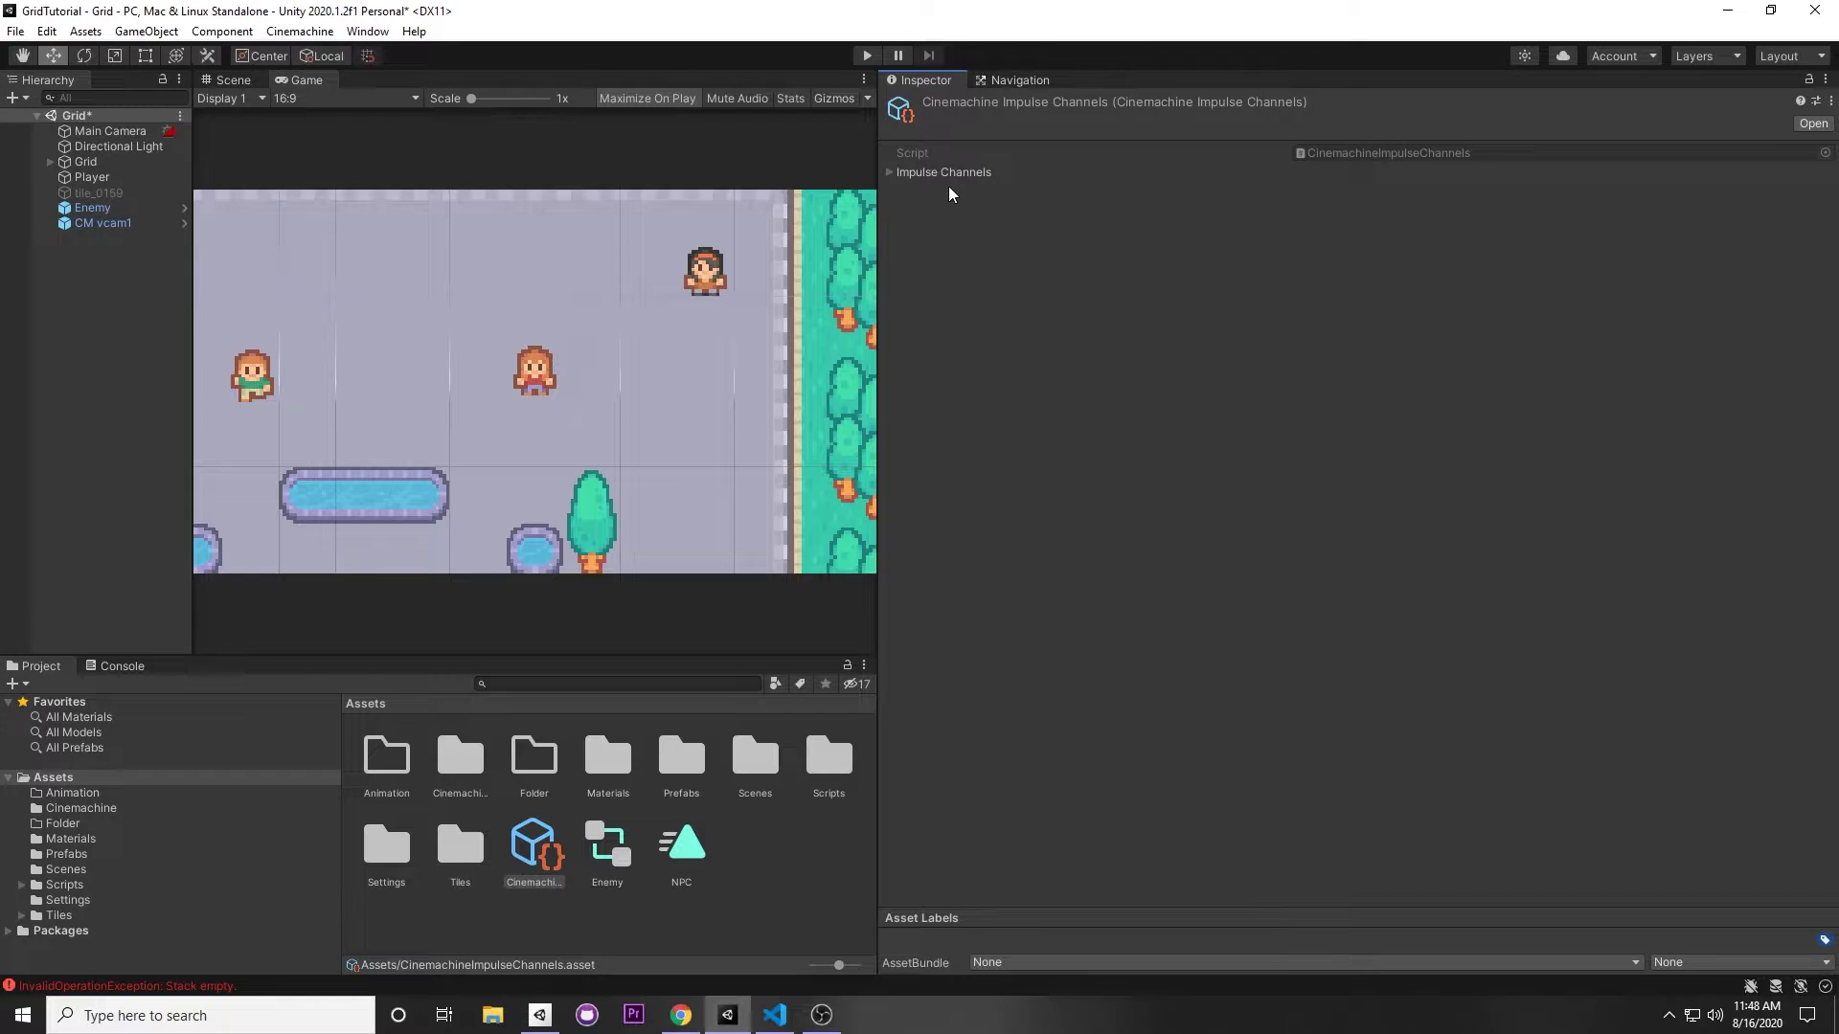
# Review the entries in the asset's Impulse Channels list, and delete the CinemachineImpulseChannels asset from Assets
pyautogui.click(1255, 176)
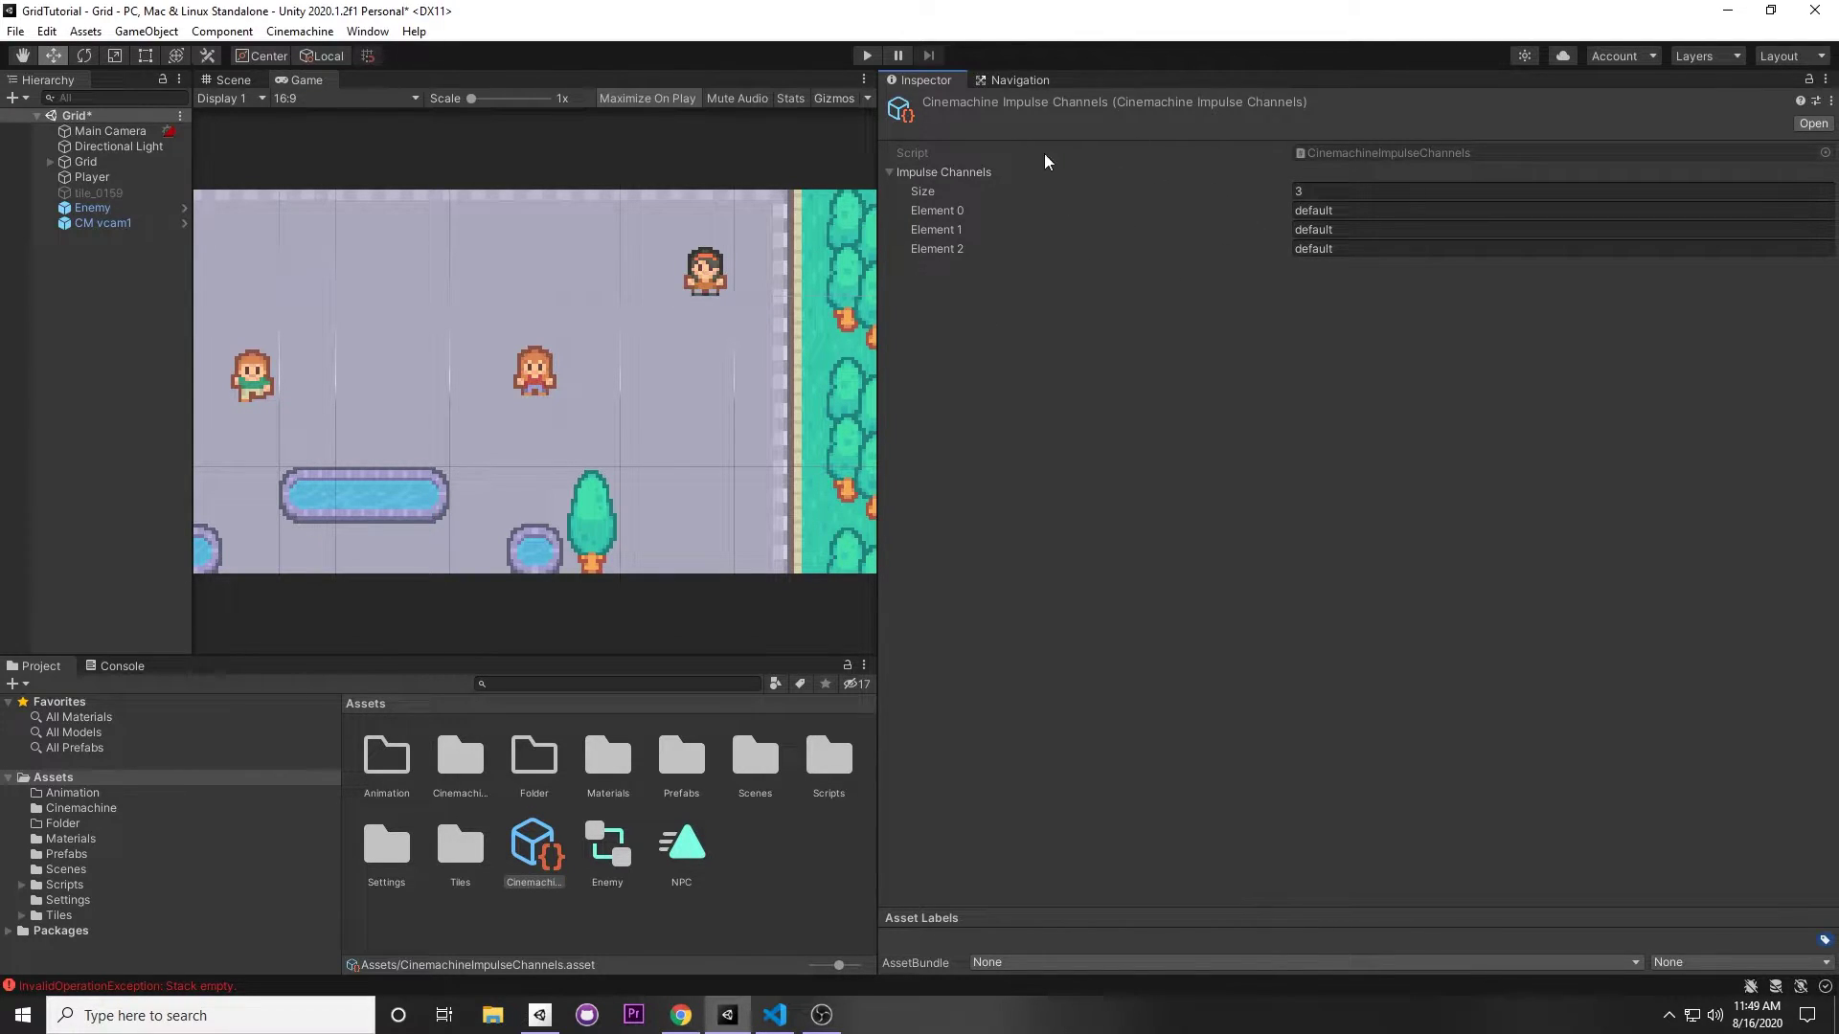
pyautogui.click(615, 709)
# Enable Use 2D Distance on CM vcam1's Cinemachine Impulse Listener and save the scene
pyautogui.click(125, 224)
pyautogui.scroll(-10, 922, 903)
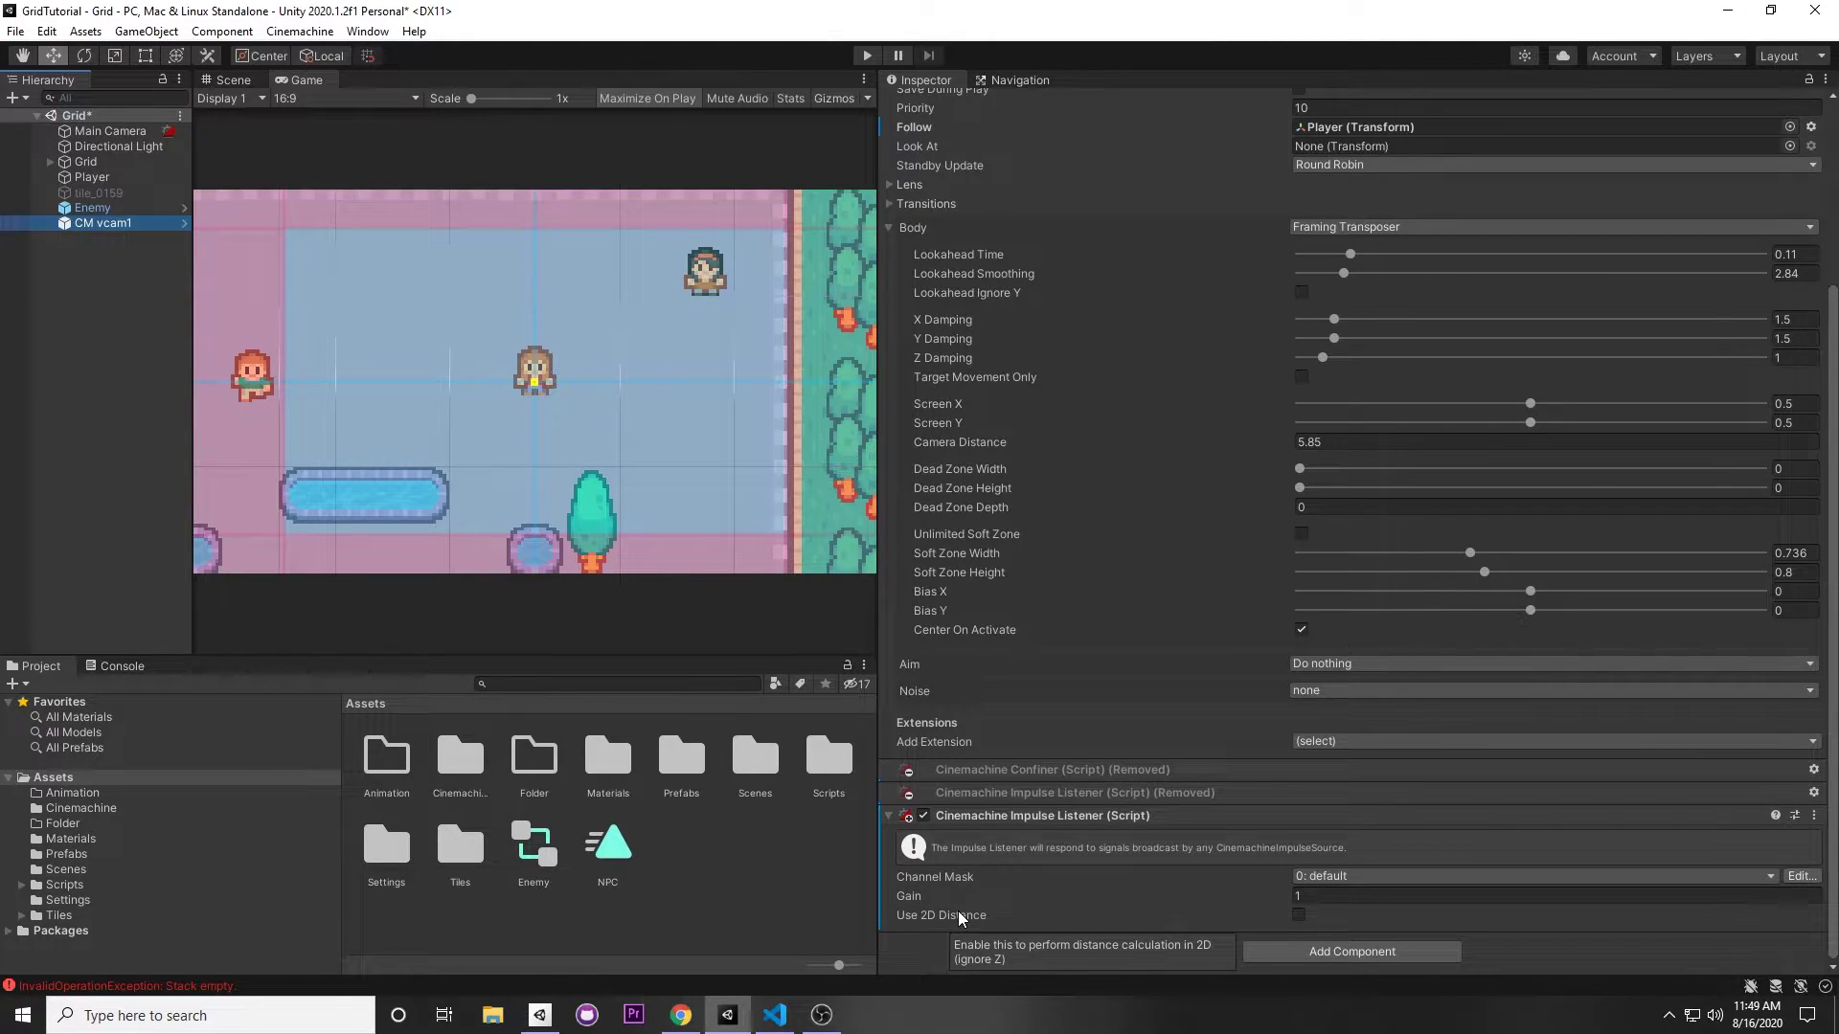
pyautogui.click(1298, 915)
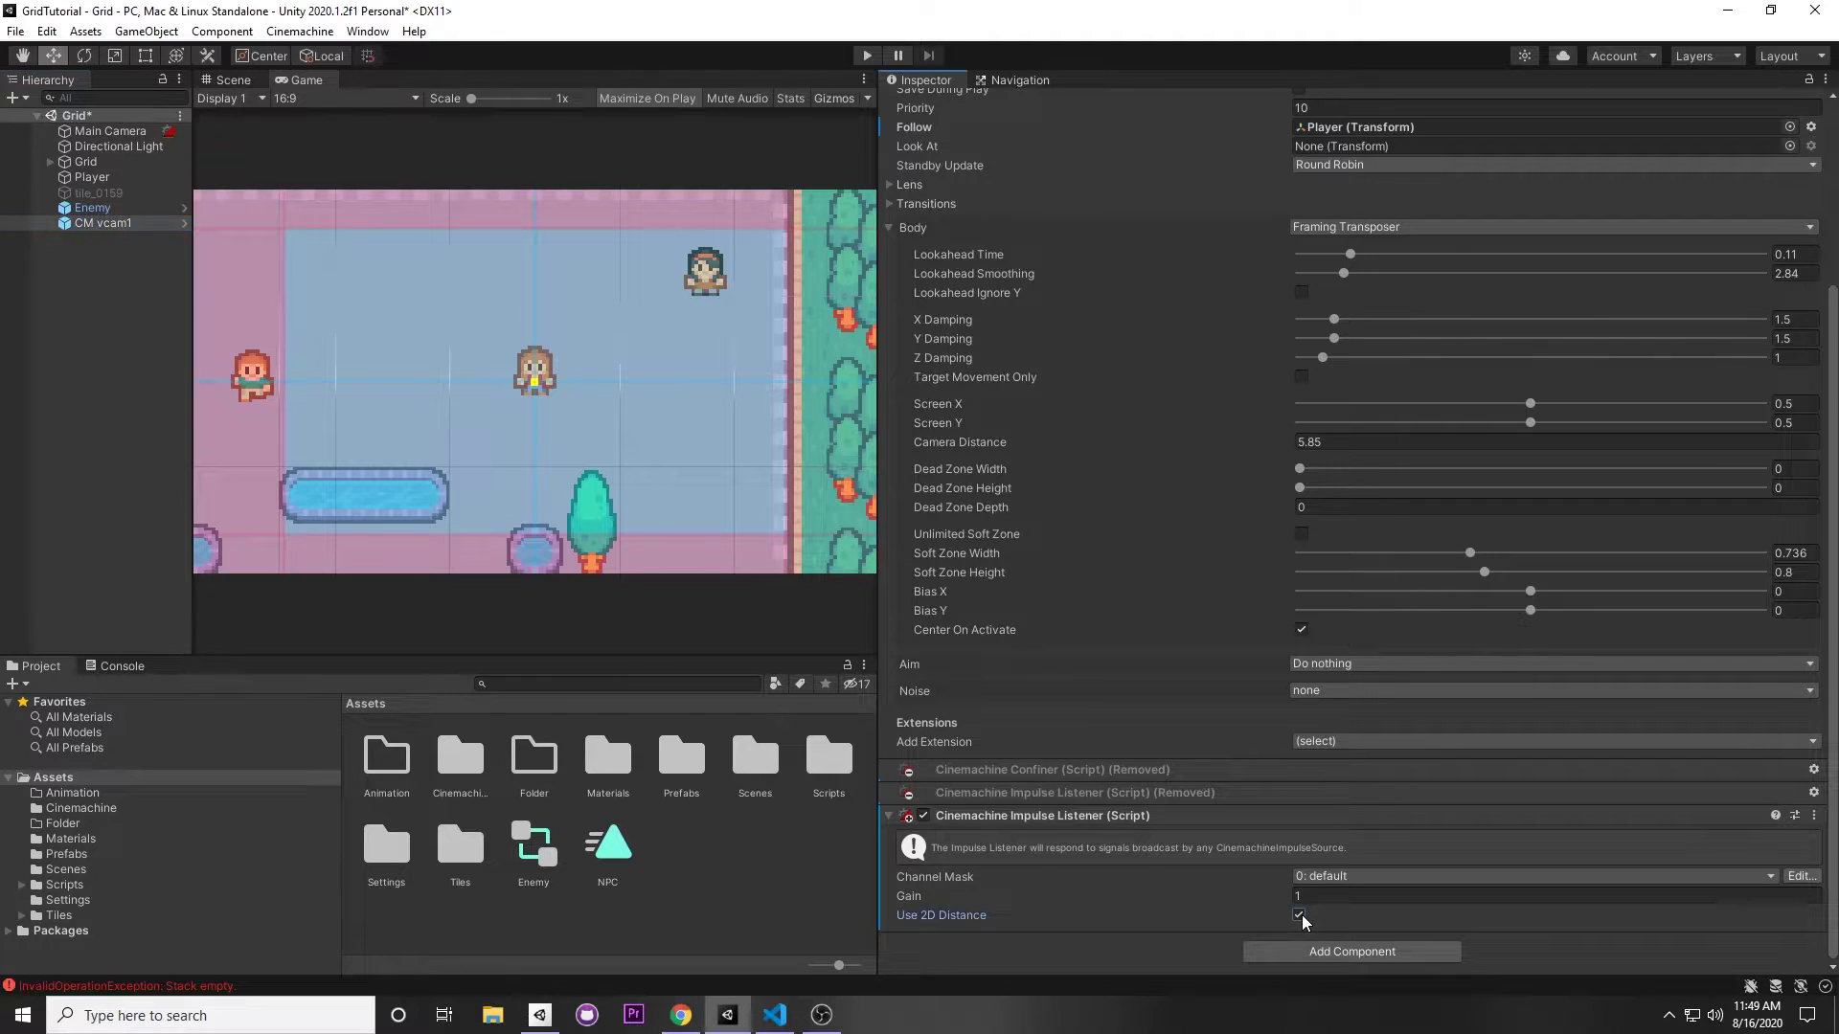
pyautogui.hotkey('ctrl', 's')
# Frame the Enemy in the Scene view and examine its Box Collider 2D and Rigidbody 2D components
pyautogui.click(113, 208)
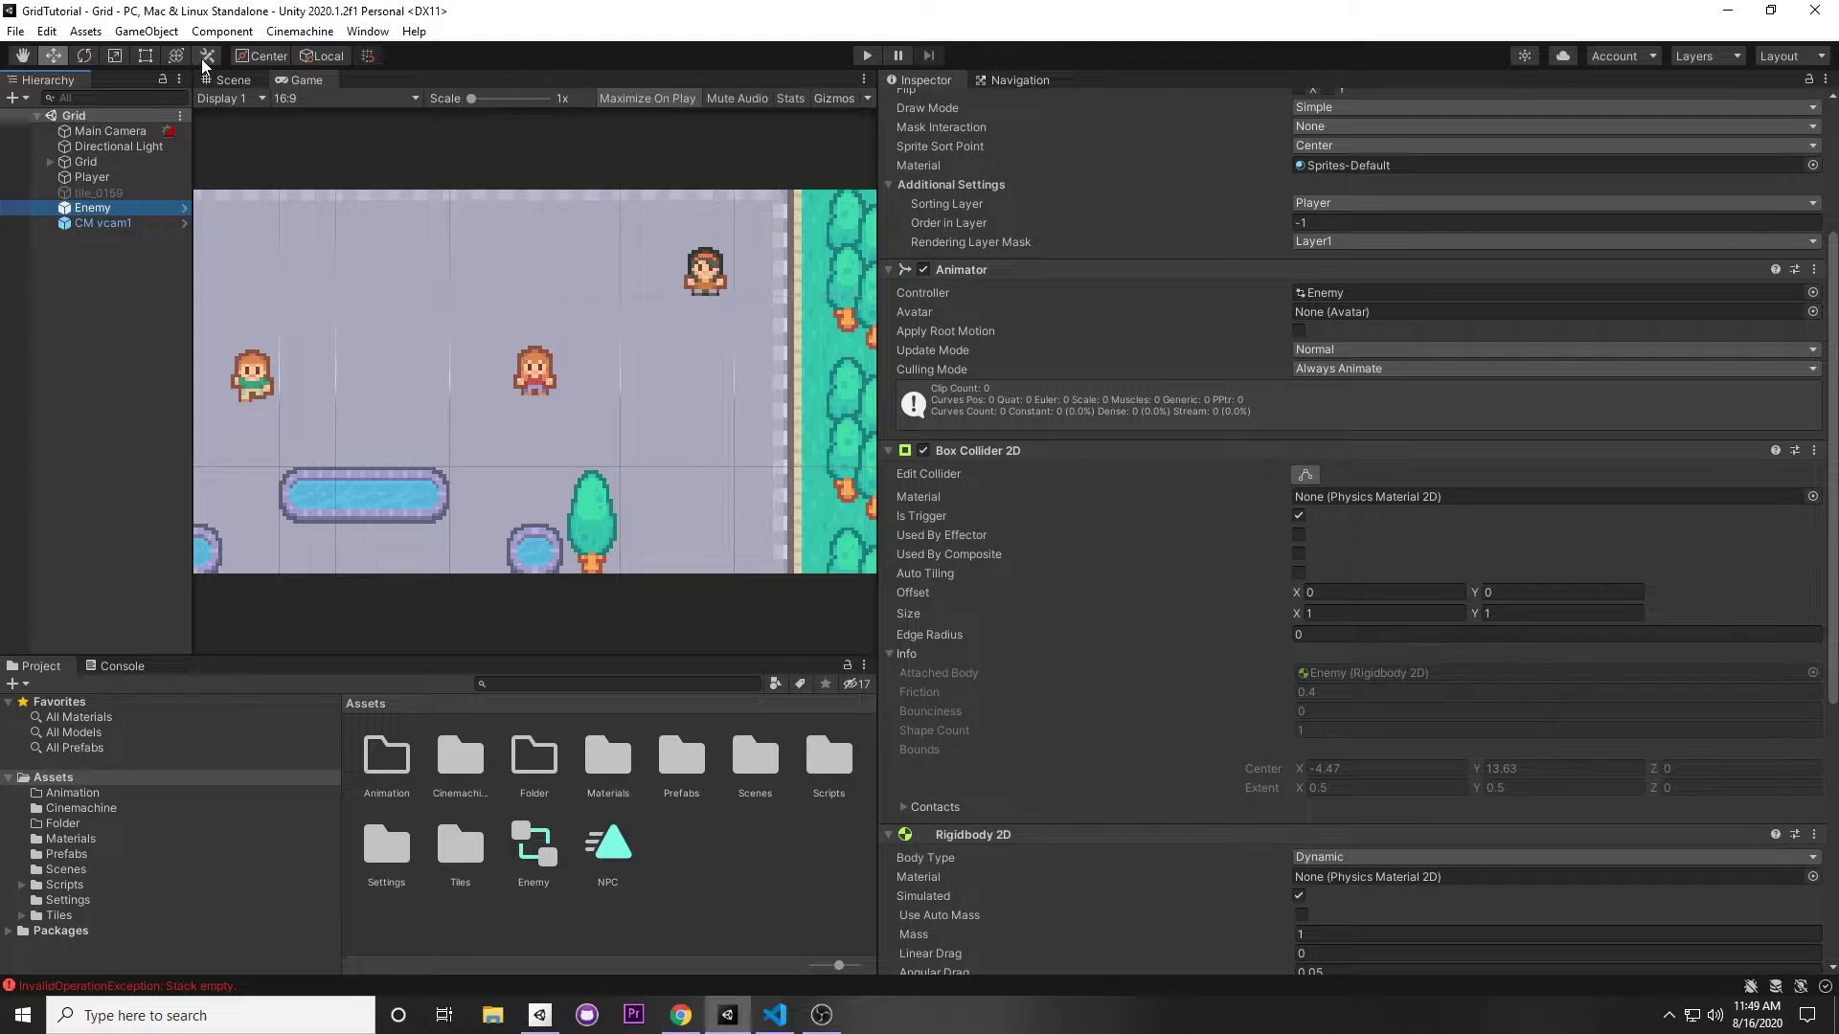
pyautogui.click(233, 79)
pyautogui.press('f')
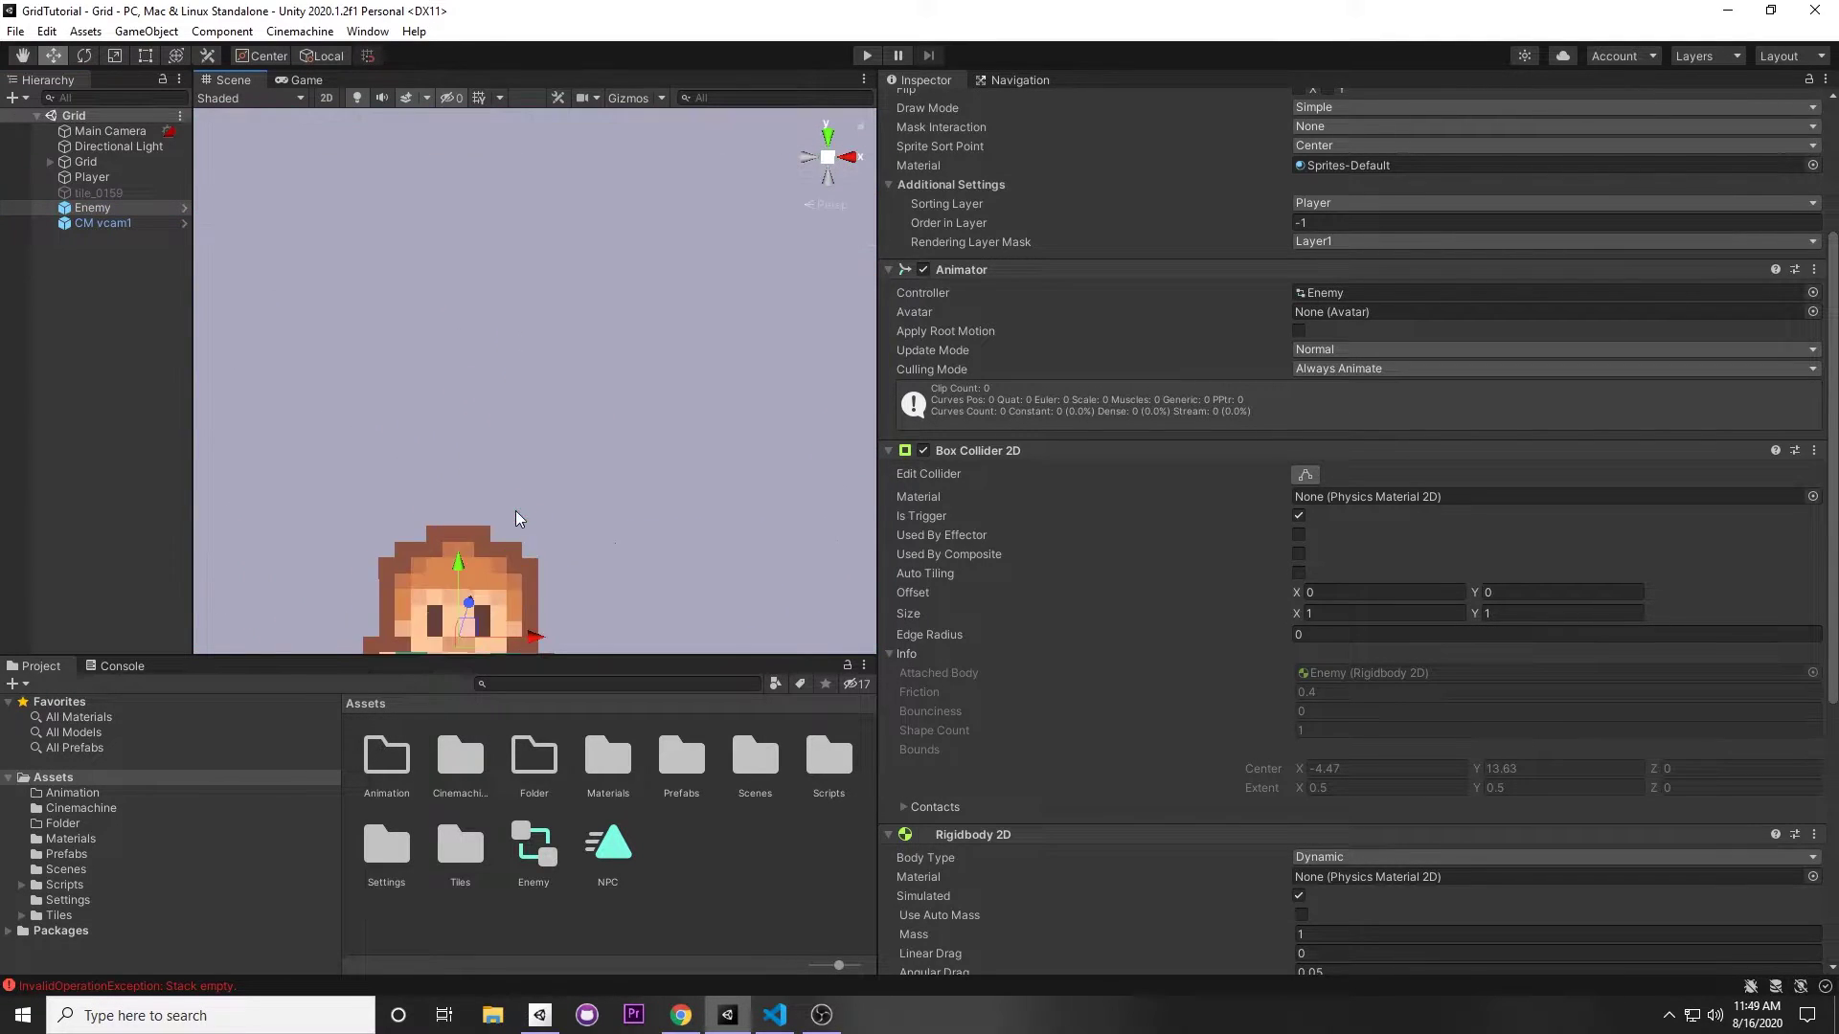
pyautogui.scroll(-5, 579, 473)
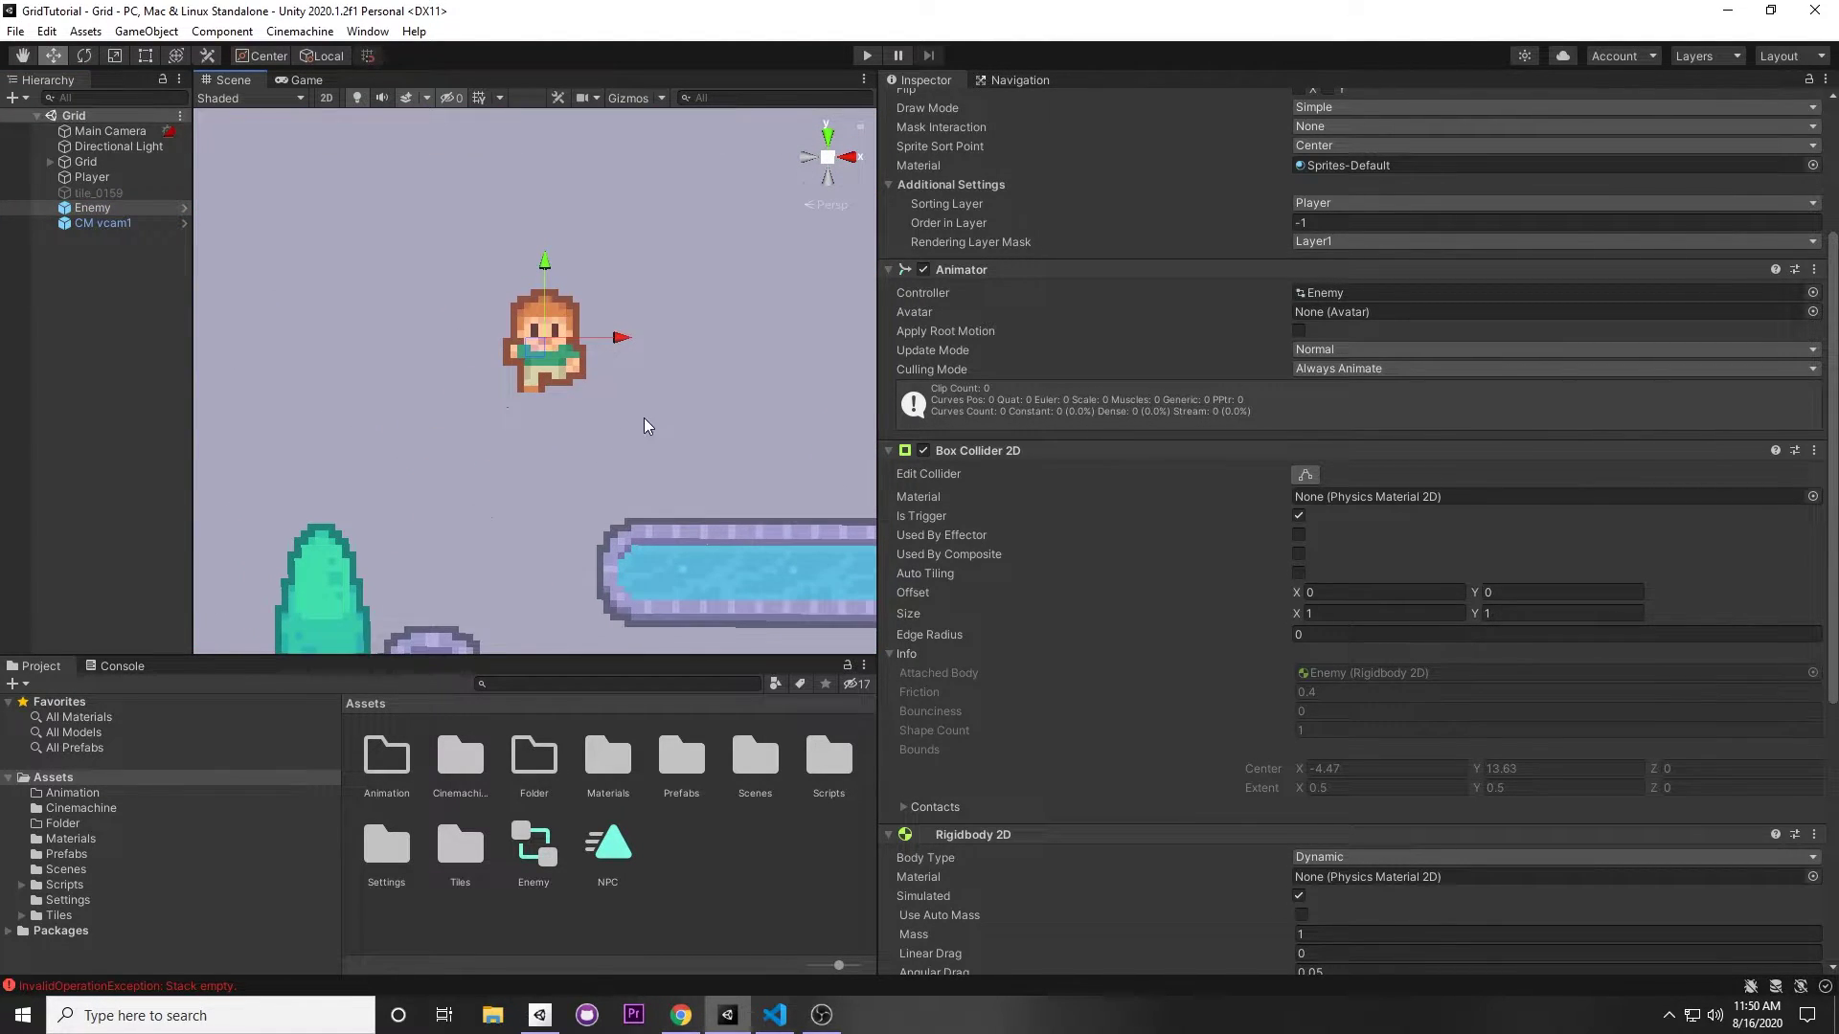
pyautogui.scroll(5, 966, 300)
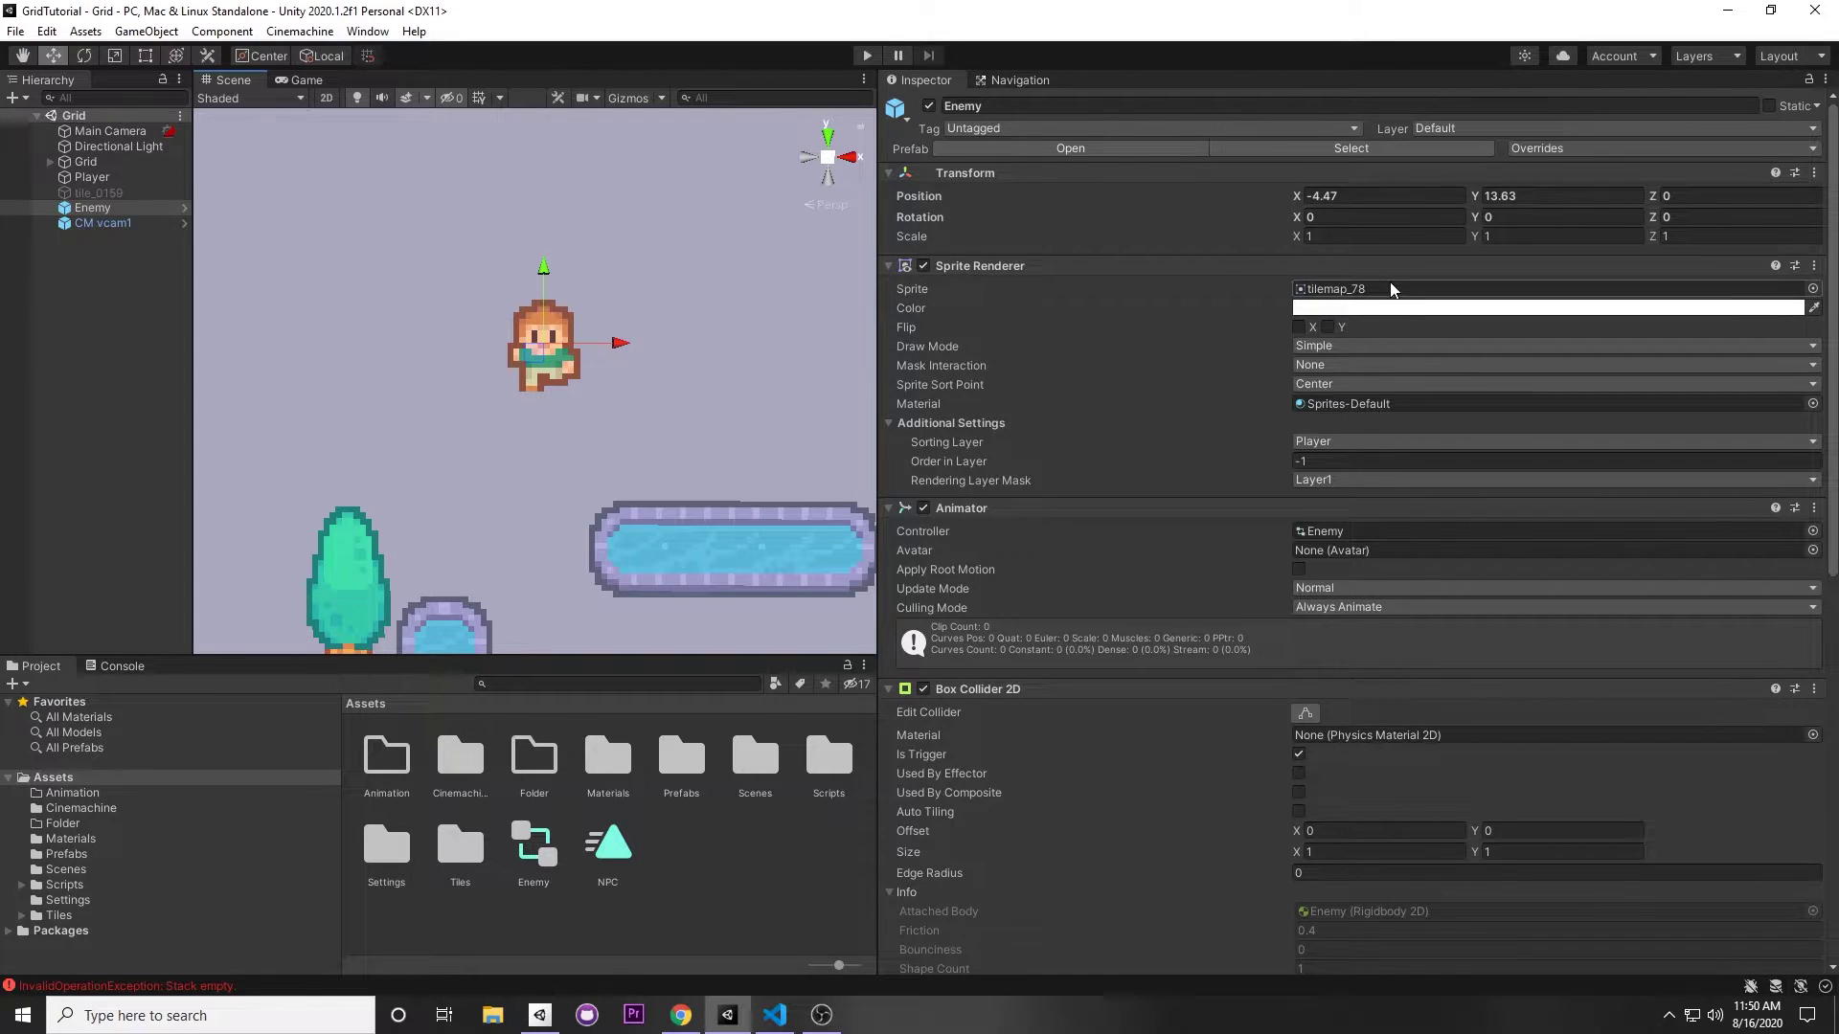
pyautogui.moveTo(750, 480); pyautogui.dragTo(686, 494, button='middle')
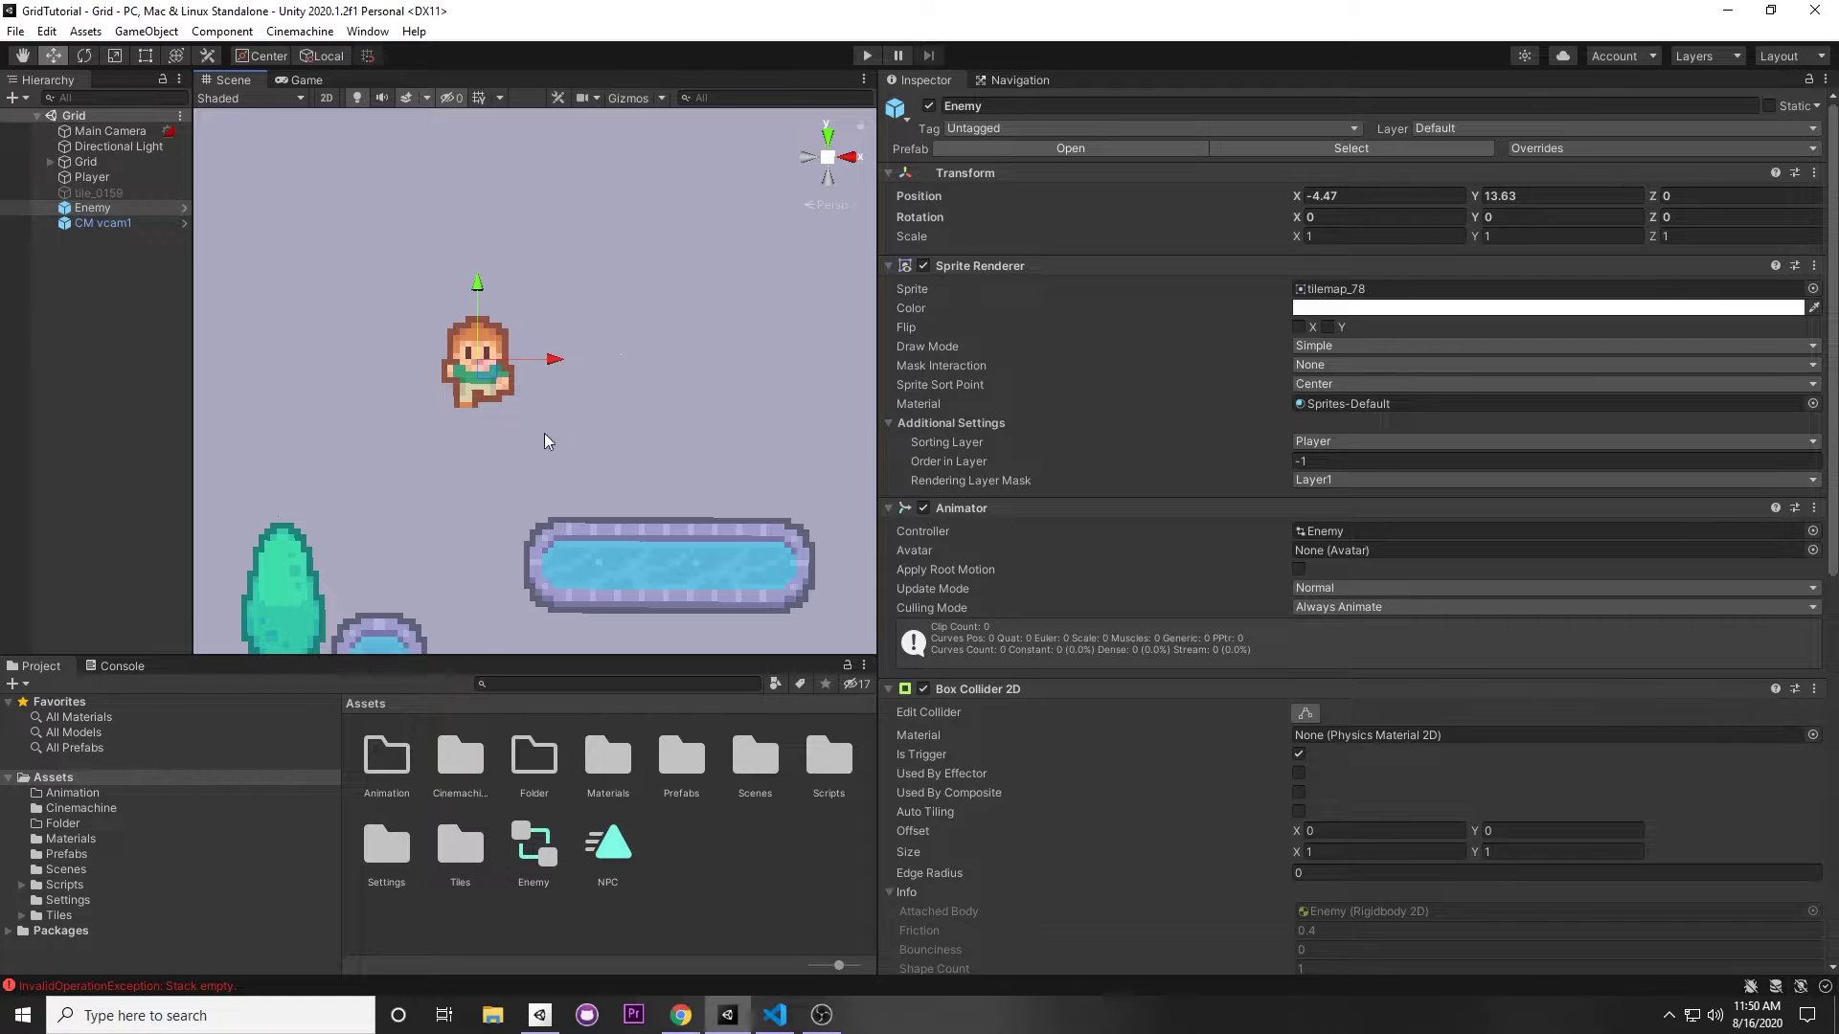
pyautogui.scroll(-3, 1140, 636)
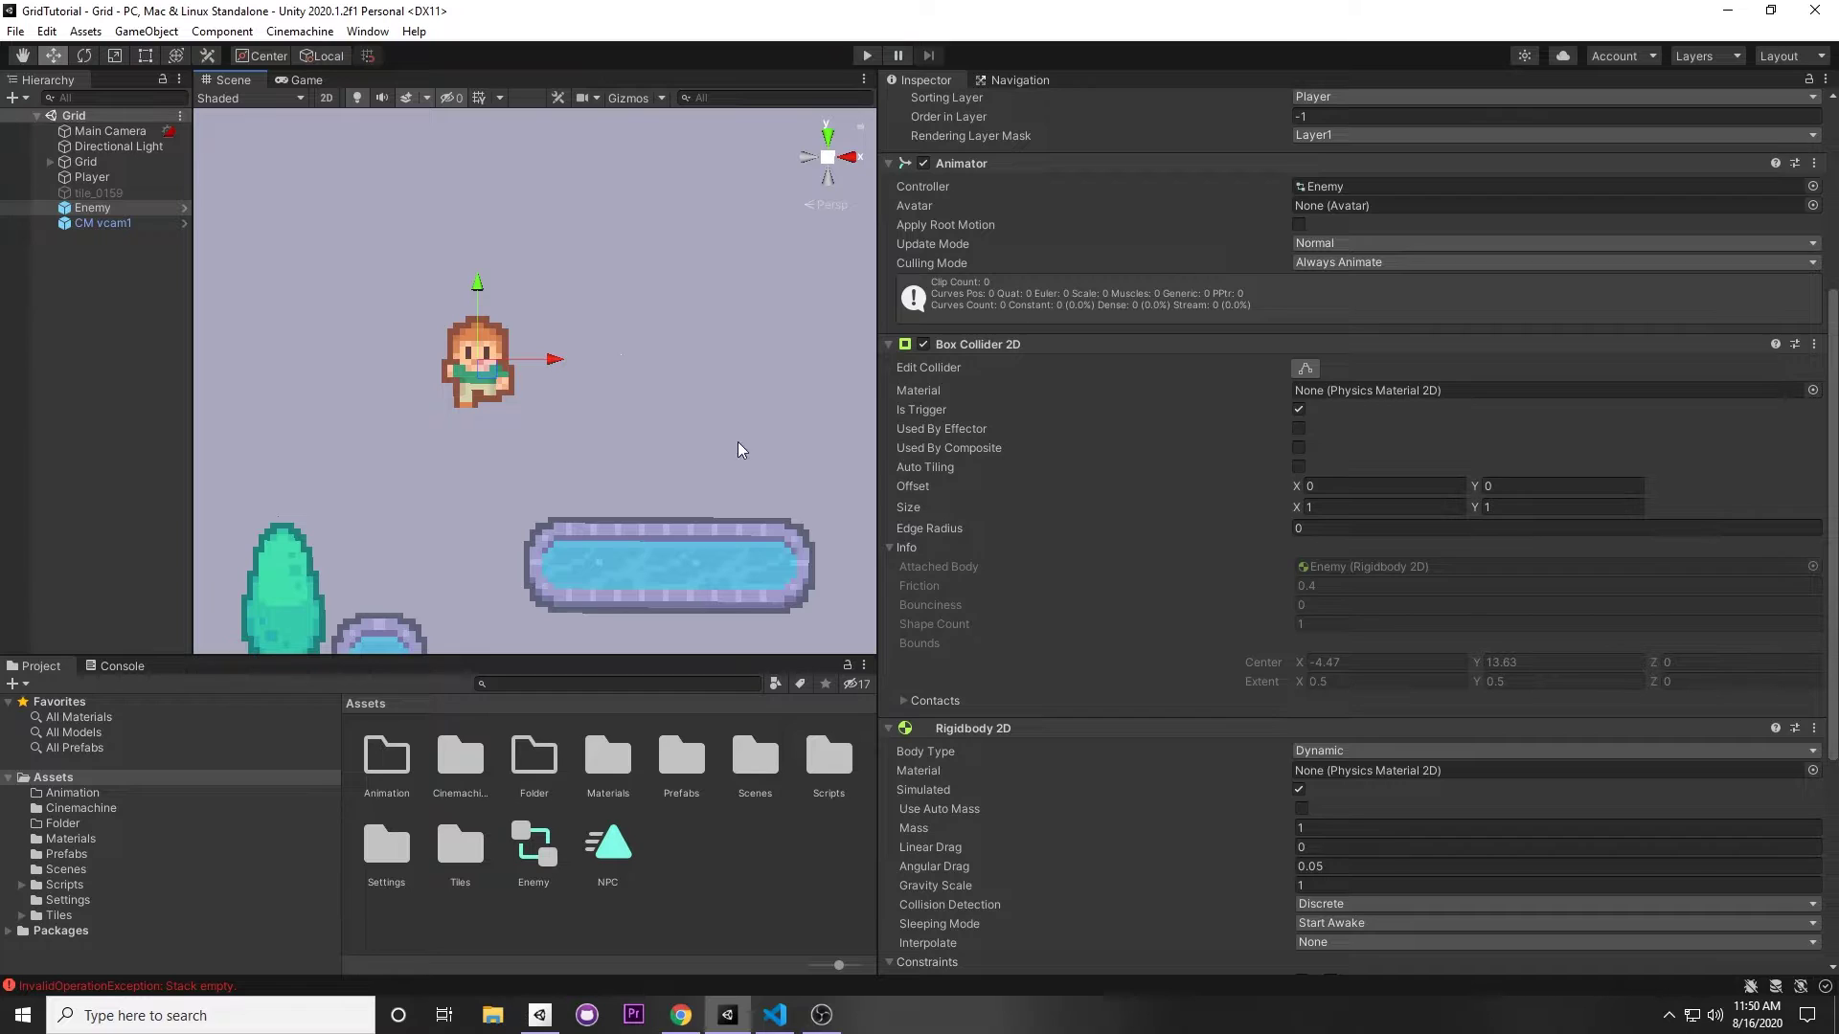
# Add a Box Collider 2D component to the Player
pyautogui.click(91, 177)
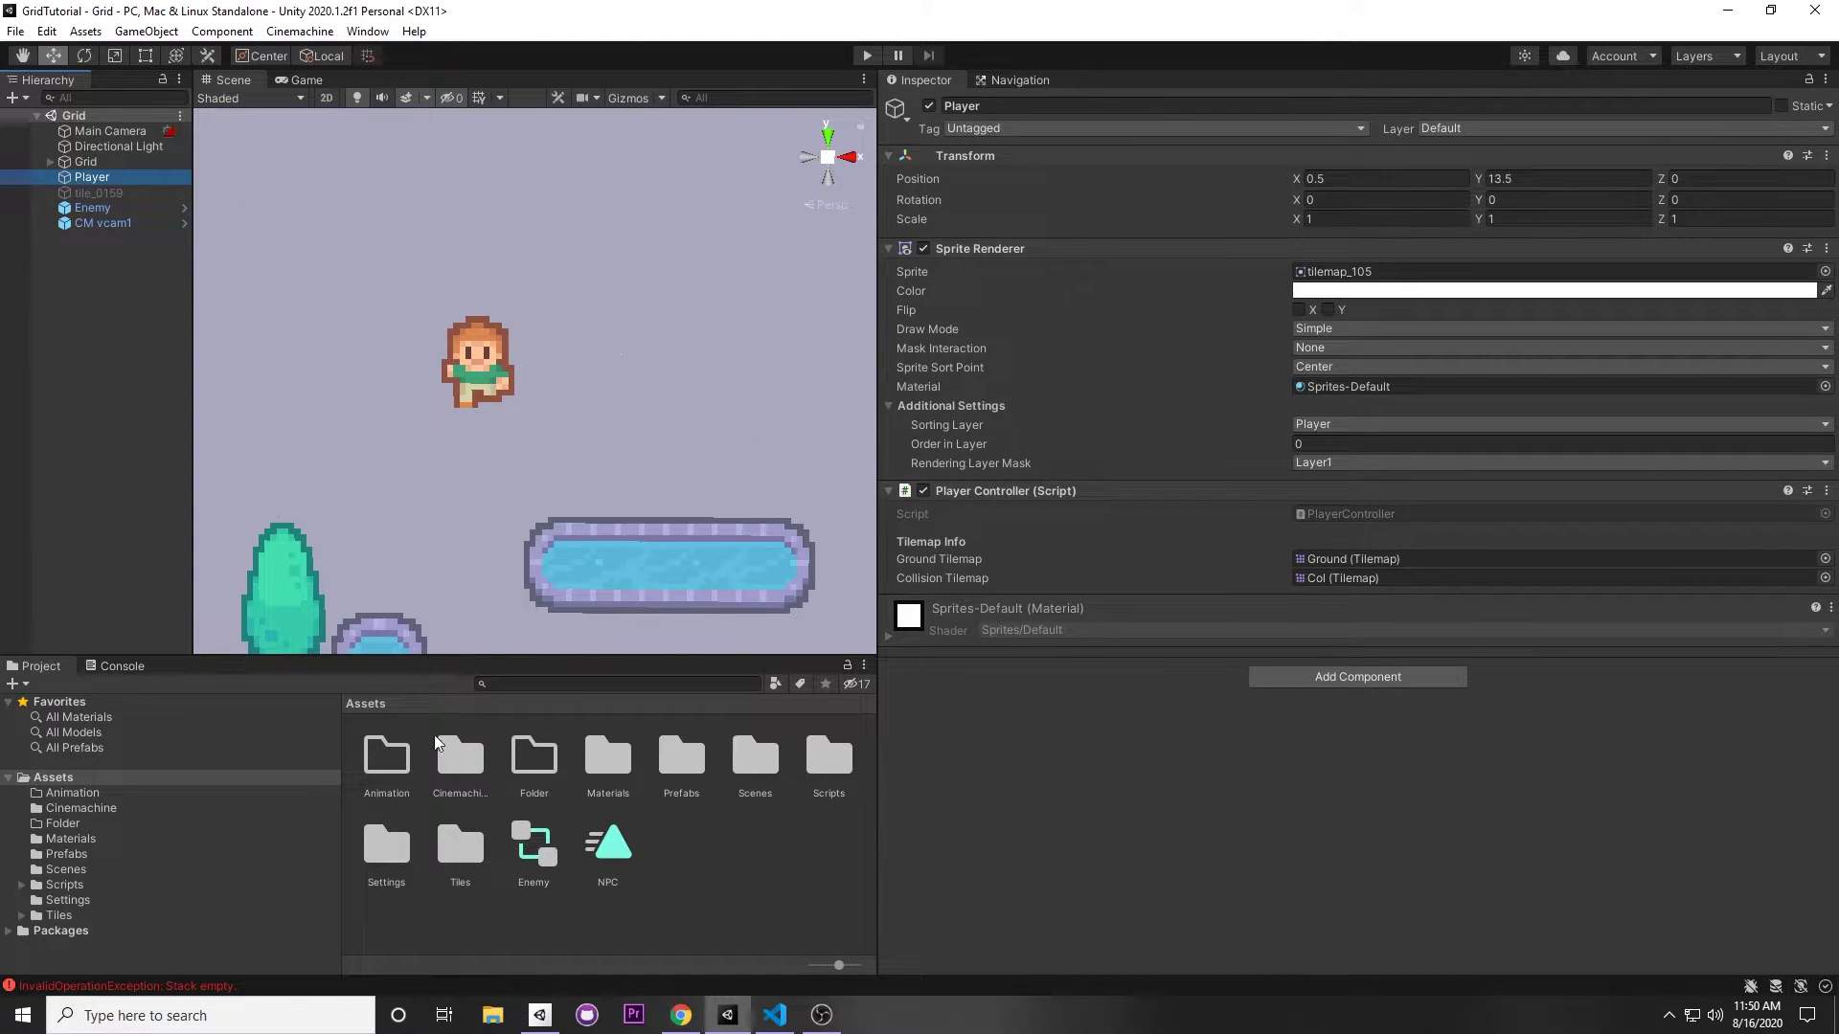
pyautogui.click(1334, 676)
pyautogui.write('box')
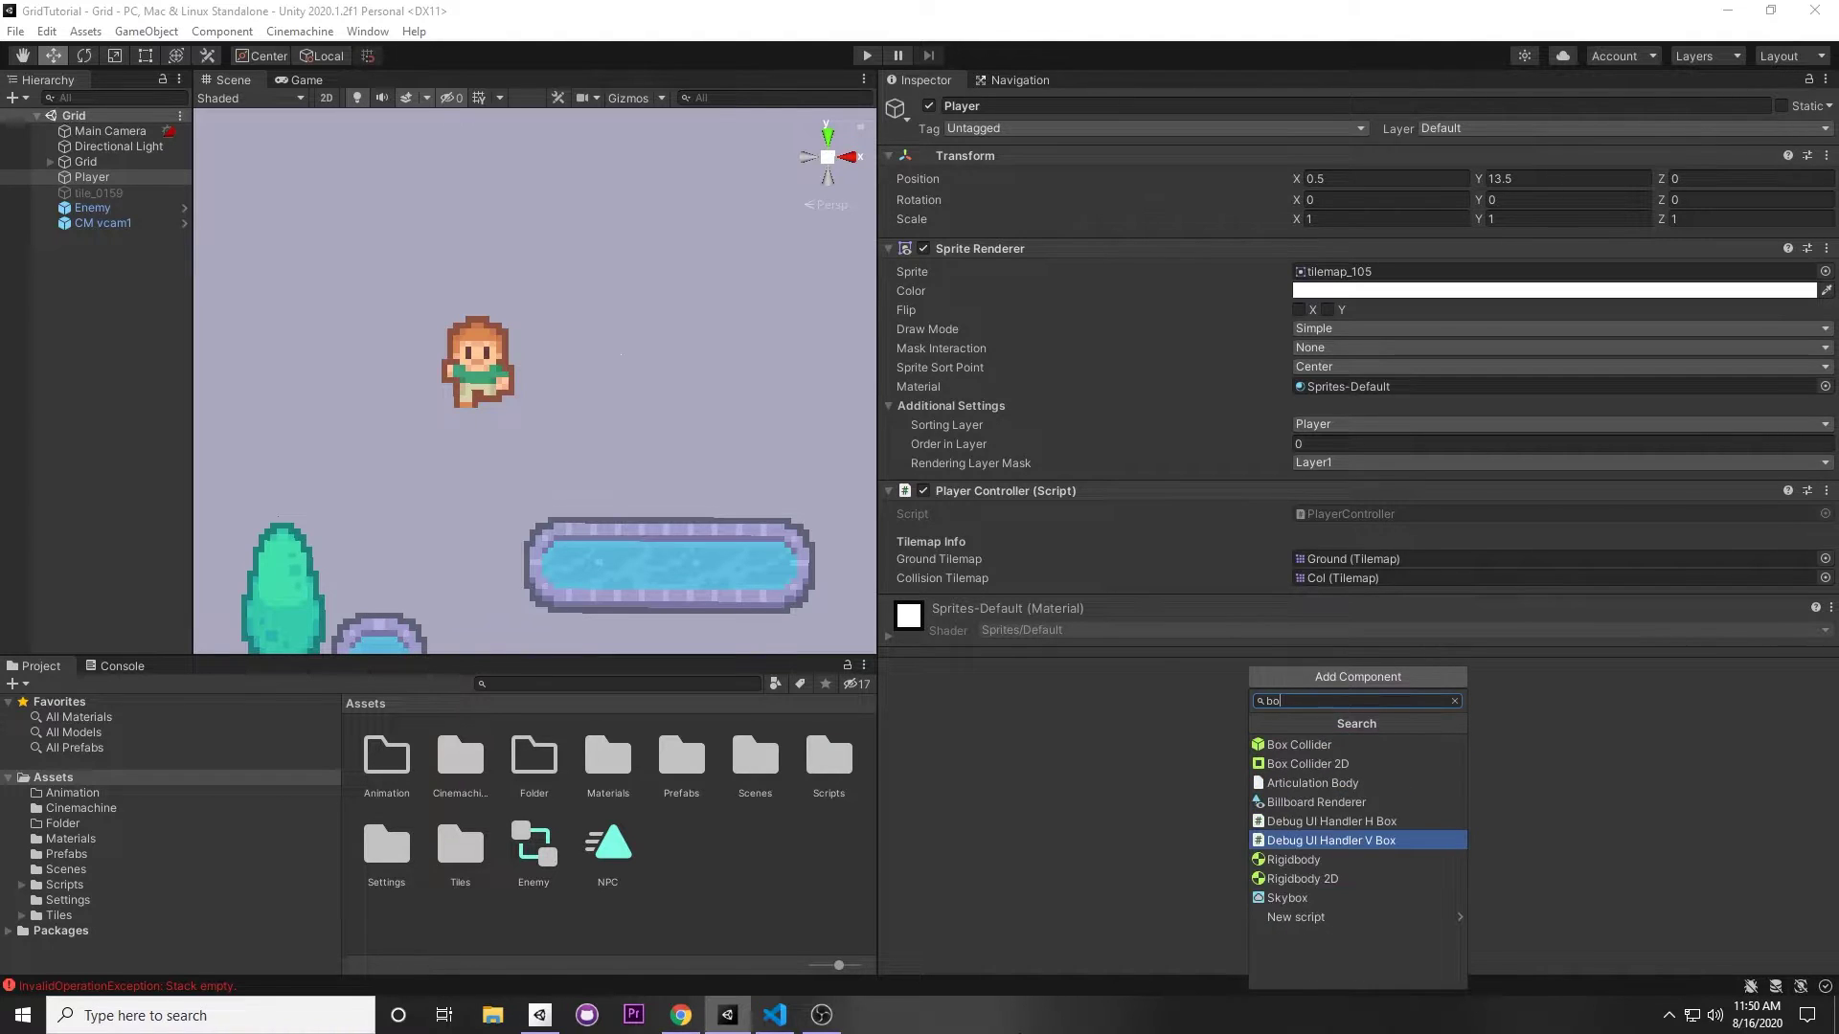
pyautogui.press('Up')
pyautogui.press('Up')
pyautogui.press('Up')
pyautogui.press('Up')
pyautogui.press('Return')
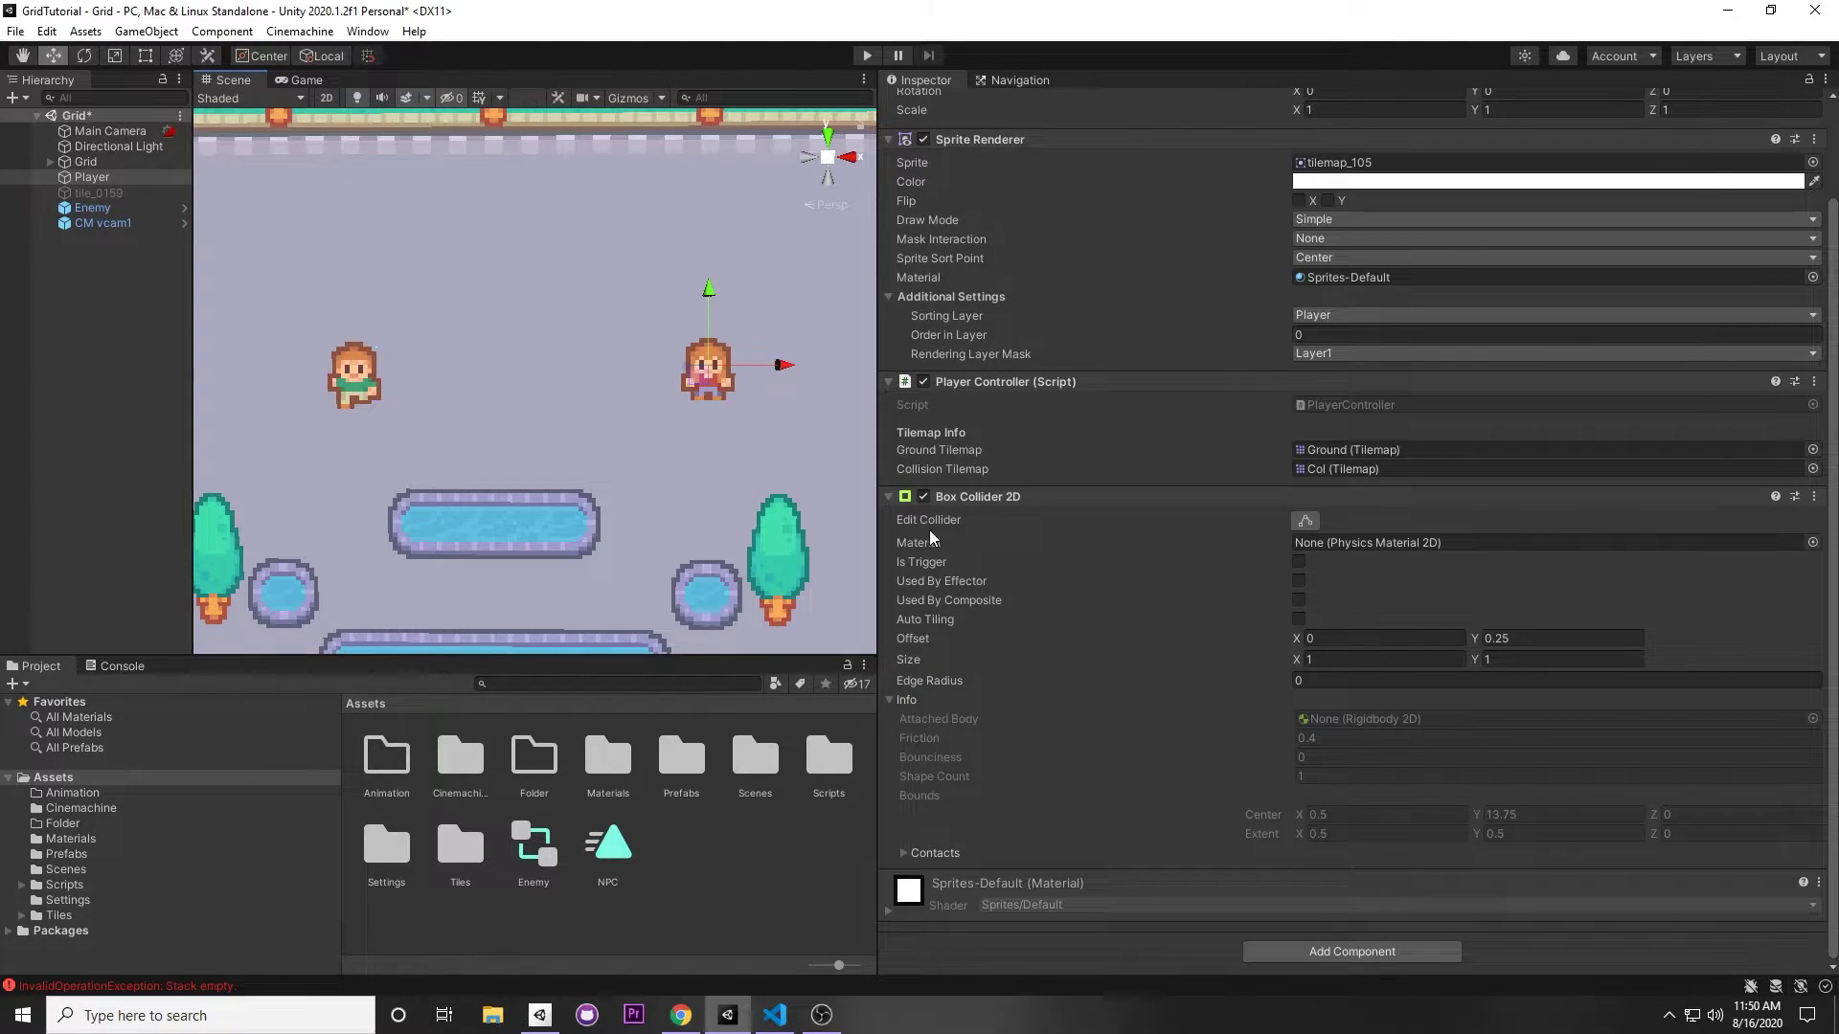
# Turn off Is Trigger on the Enemy's Box Collider 2D
pyautogui.click(148, 213)
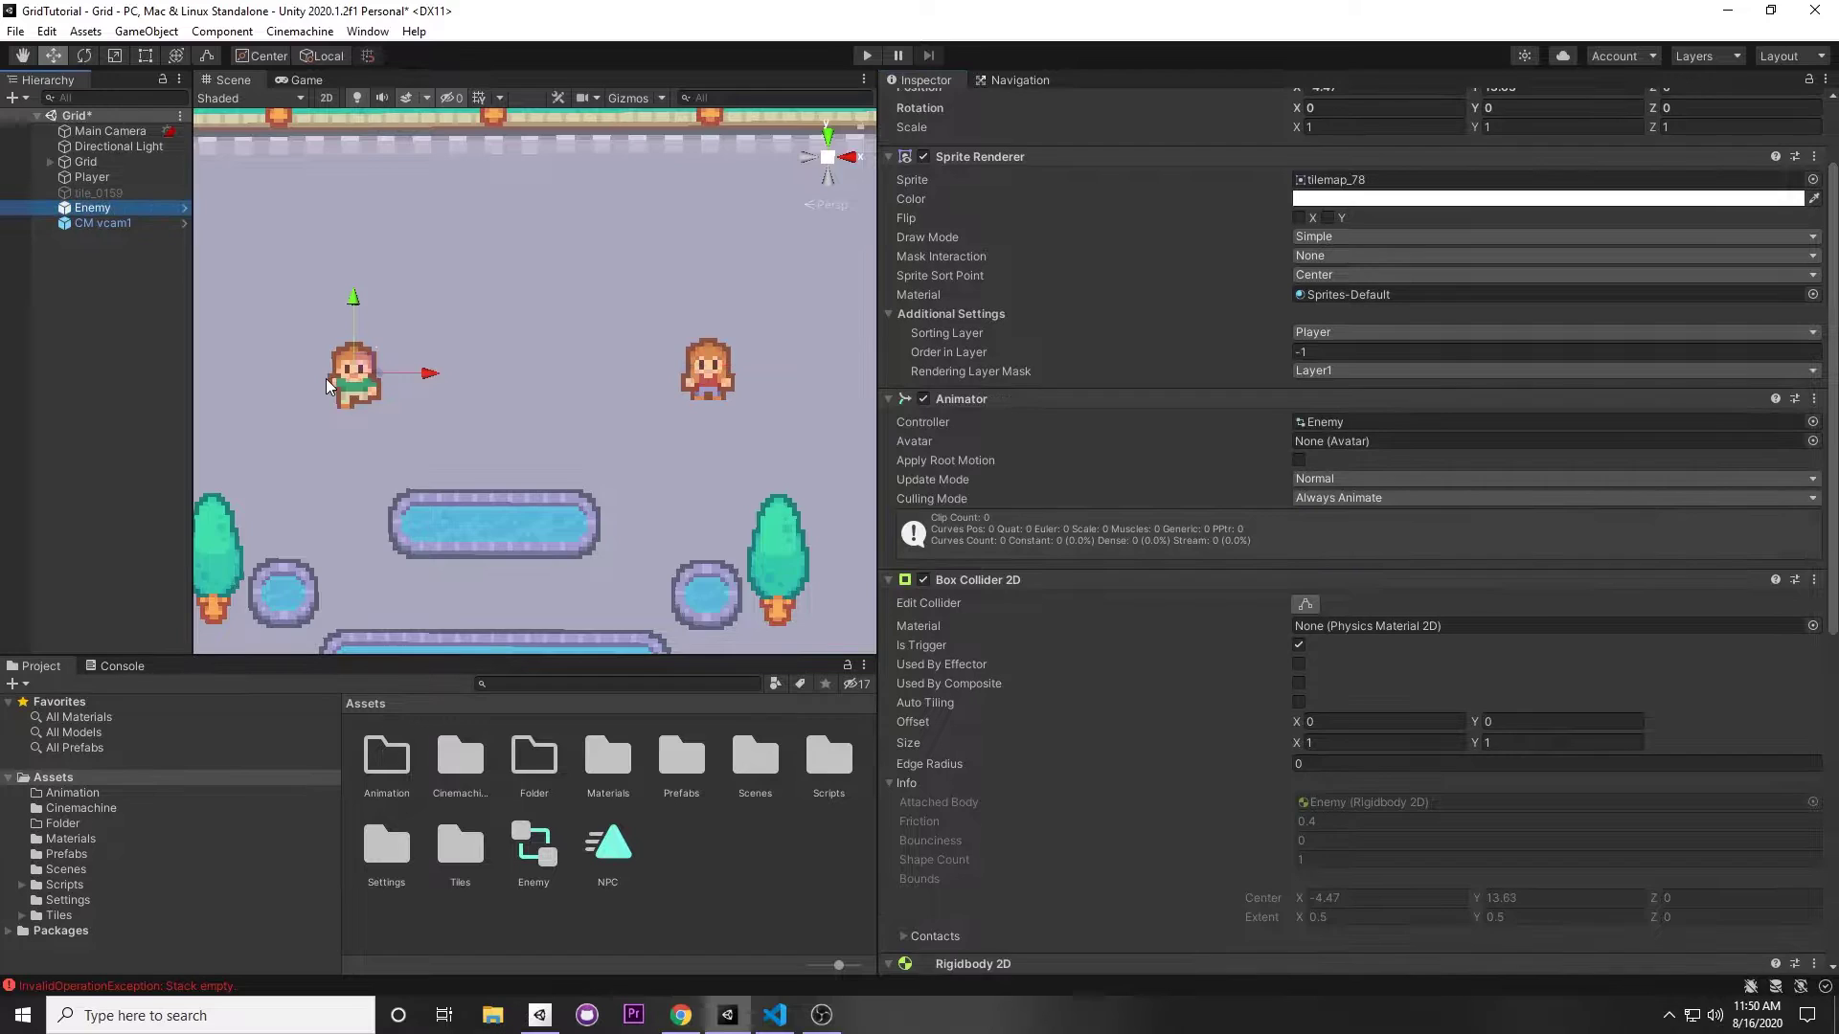
pyautogui.moveTo(328, 381); pyautogui.dragTo(529, 431, button='middle')
pyautogui.scroll(3, 529, 431)
pyautogui.scroll(-4, 1215, 578)
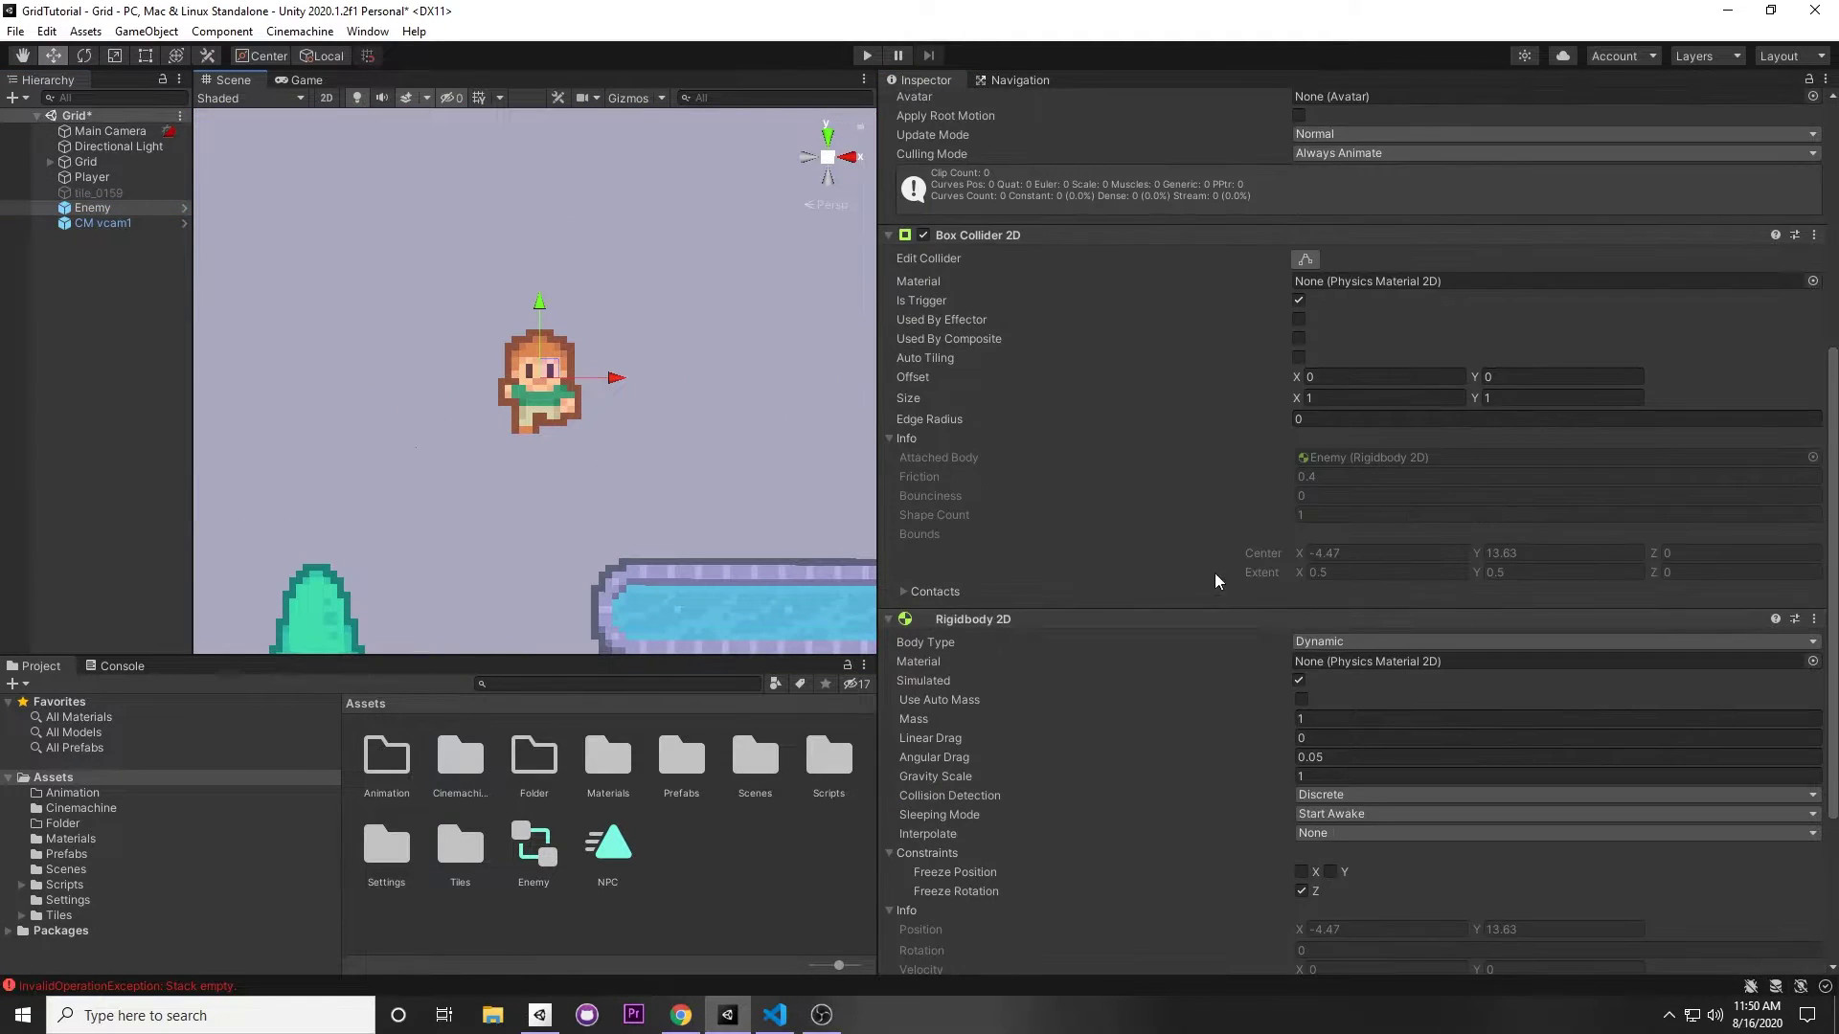
pyautogui.scroll(2, 1119, 364)
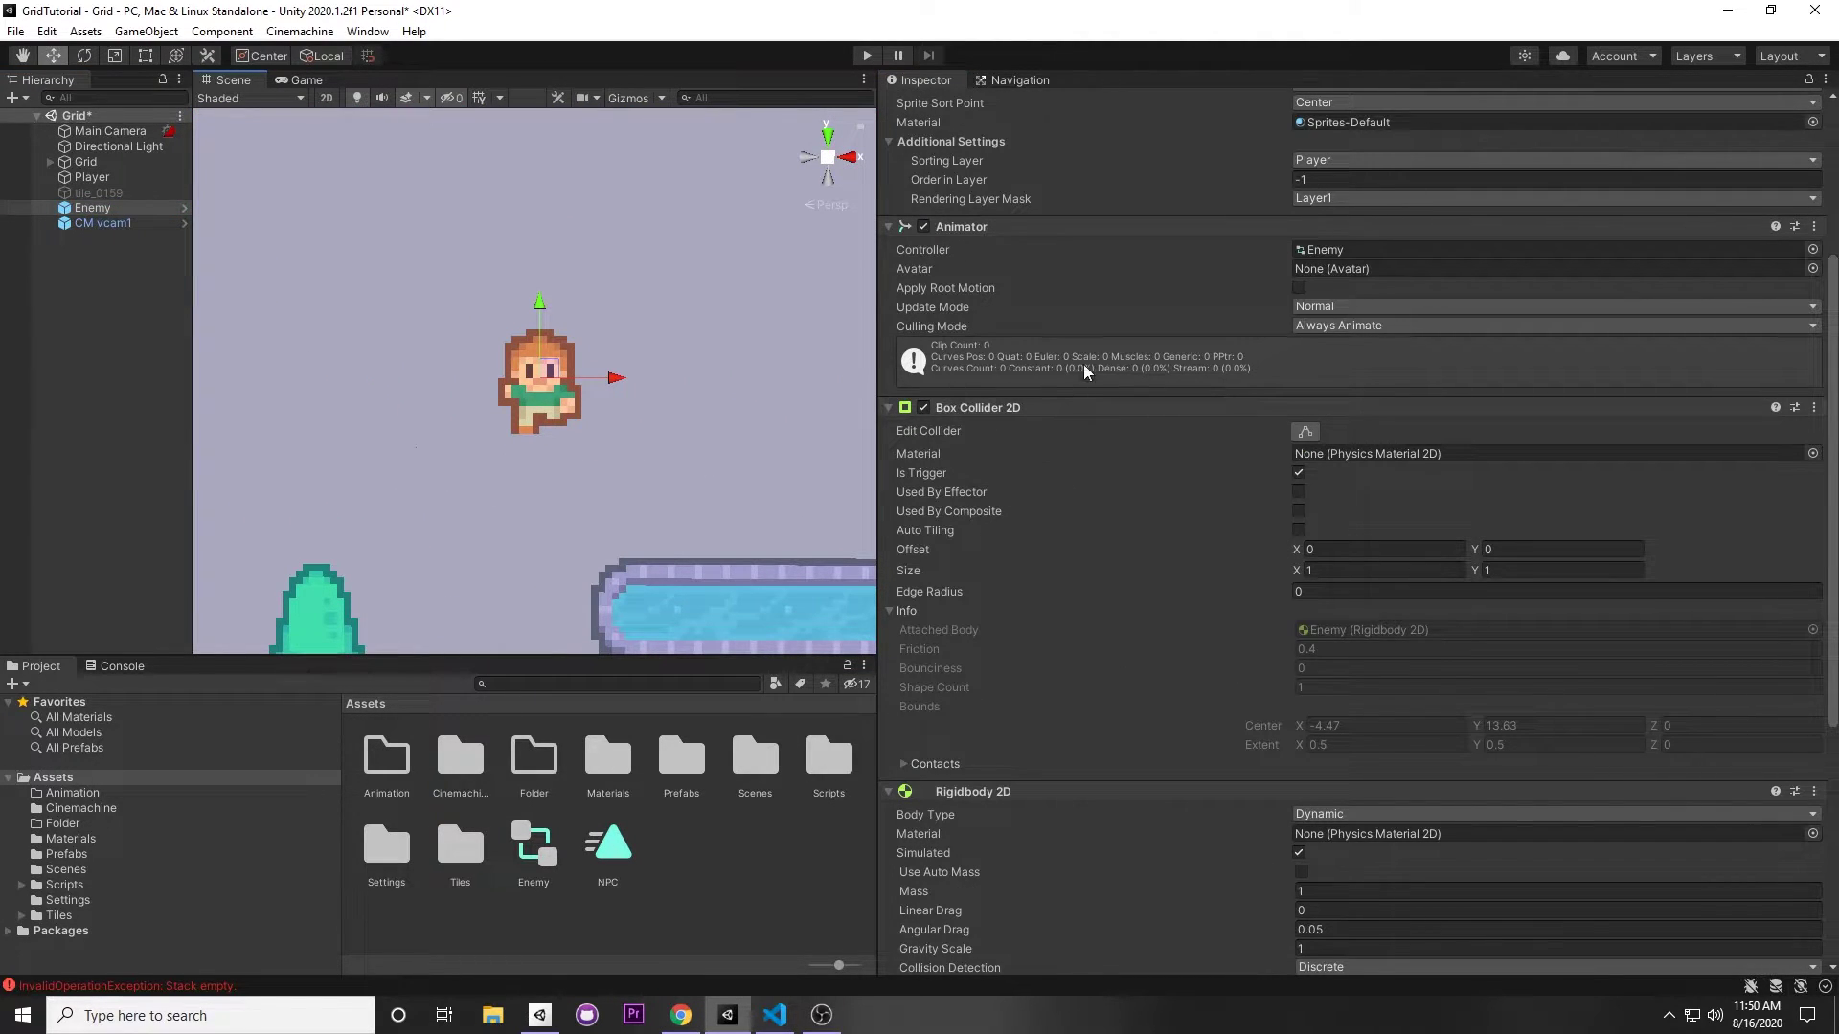
pyautogui.press('f')
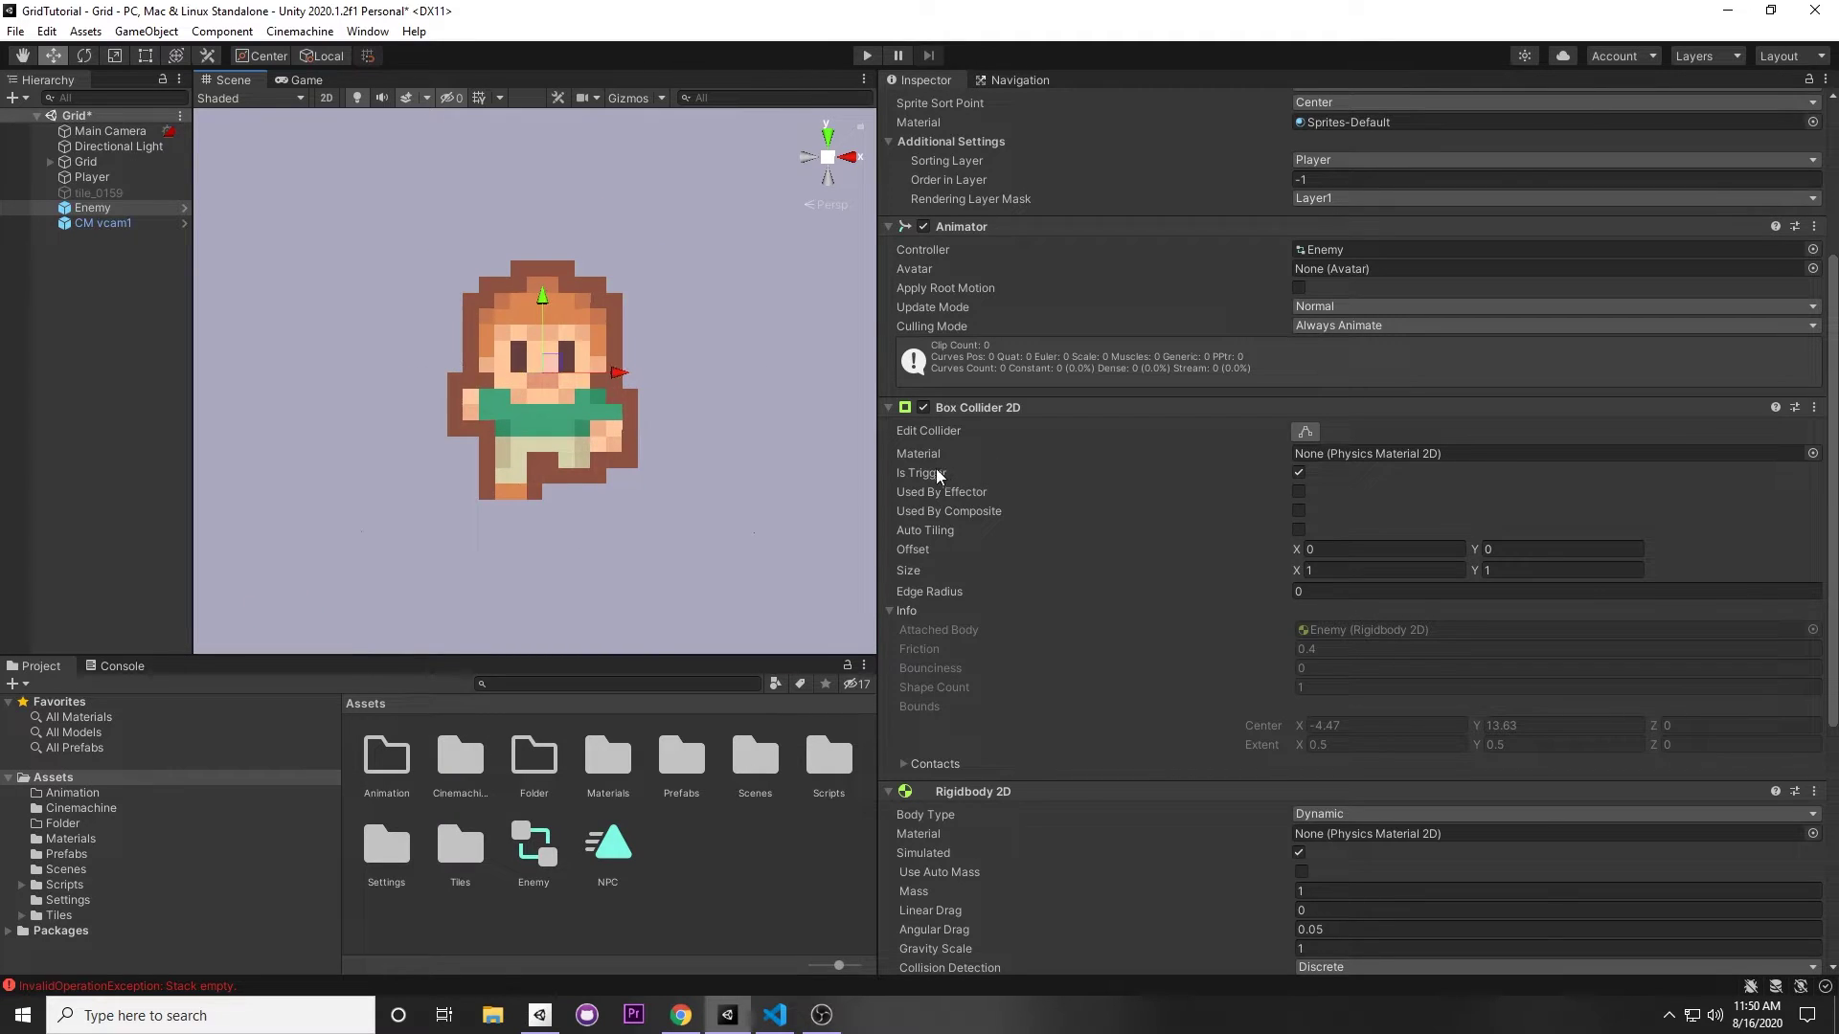
pyautogui.click(1300, 473)
pyautogui.scroll(-5, 750, 365)
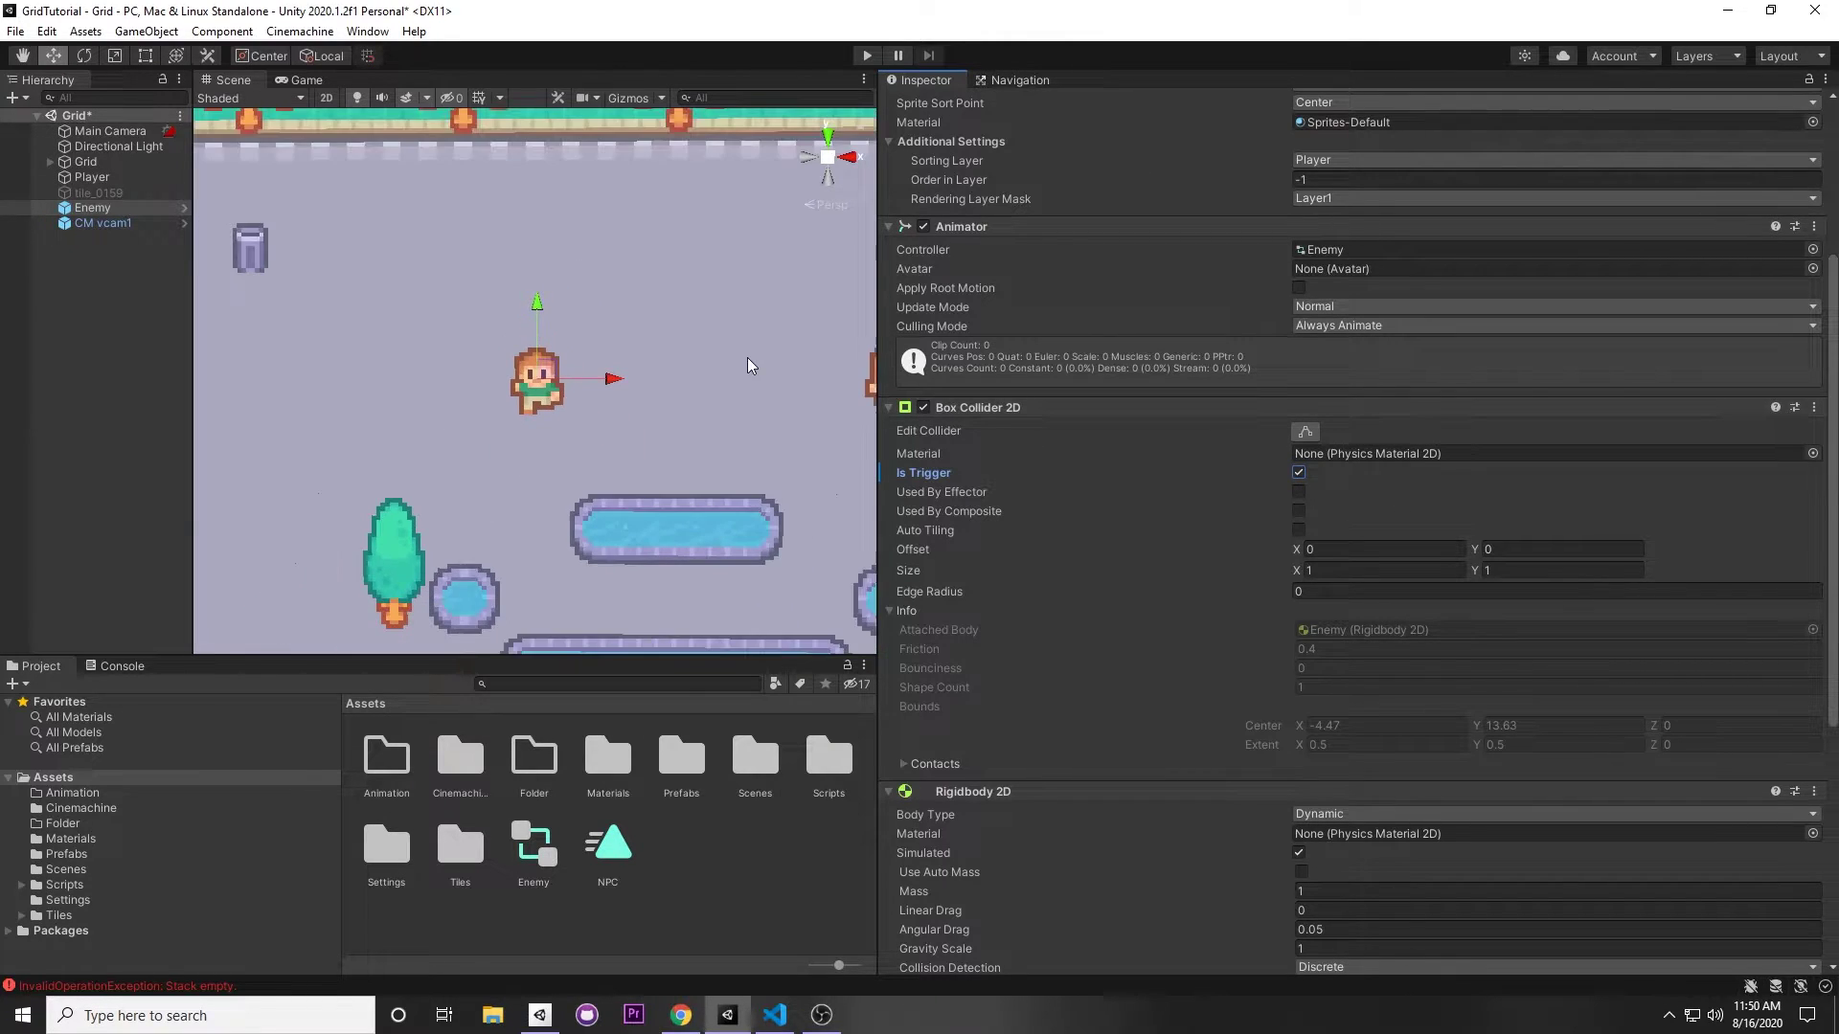
pyautogui.click(1299, 474)
# Review the Enemy's Rigidbody 2D settings and set the Physics 2D gravity Y to 0 in the project settings
pyautogui.scroll(-3, 1341, 287)
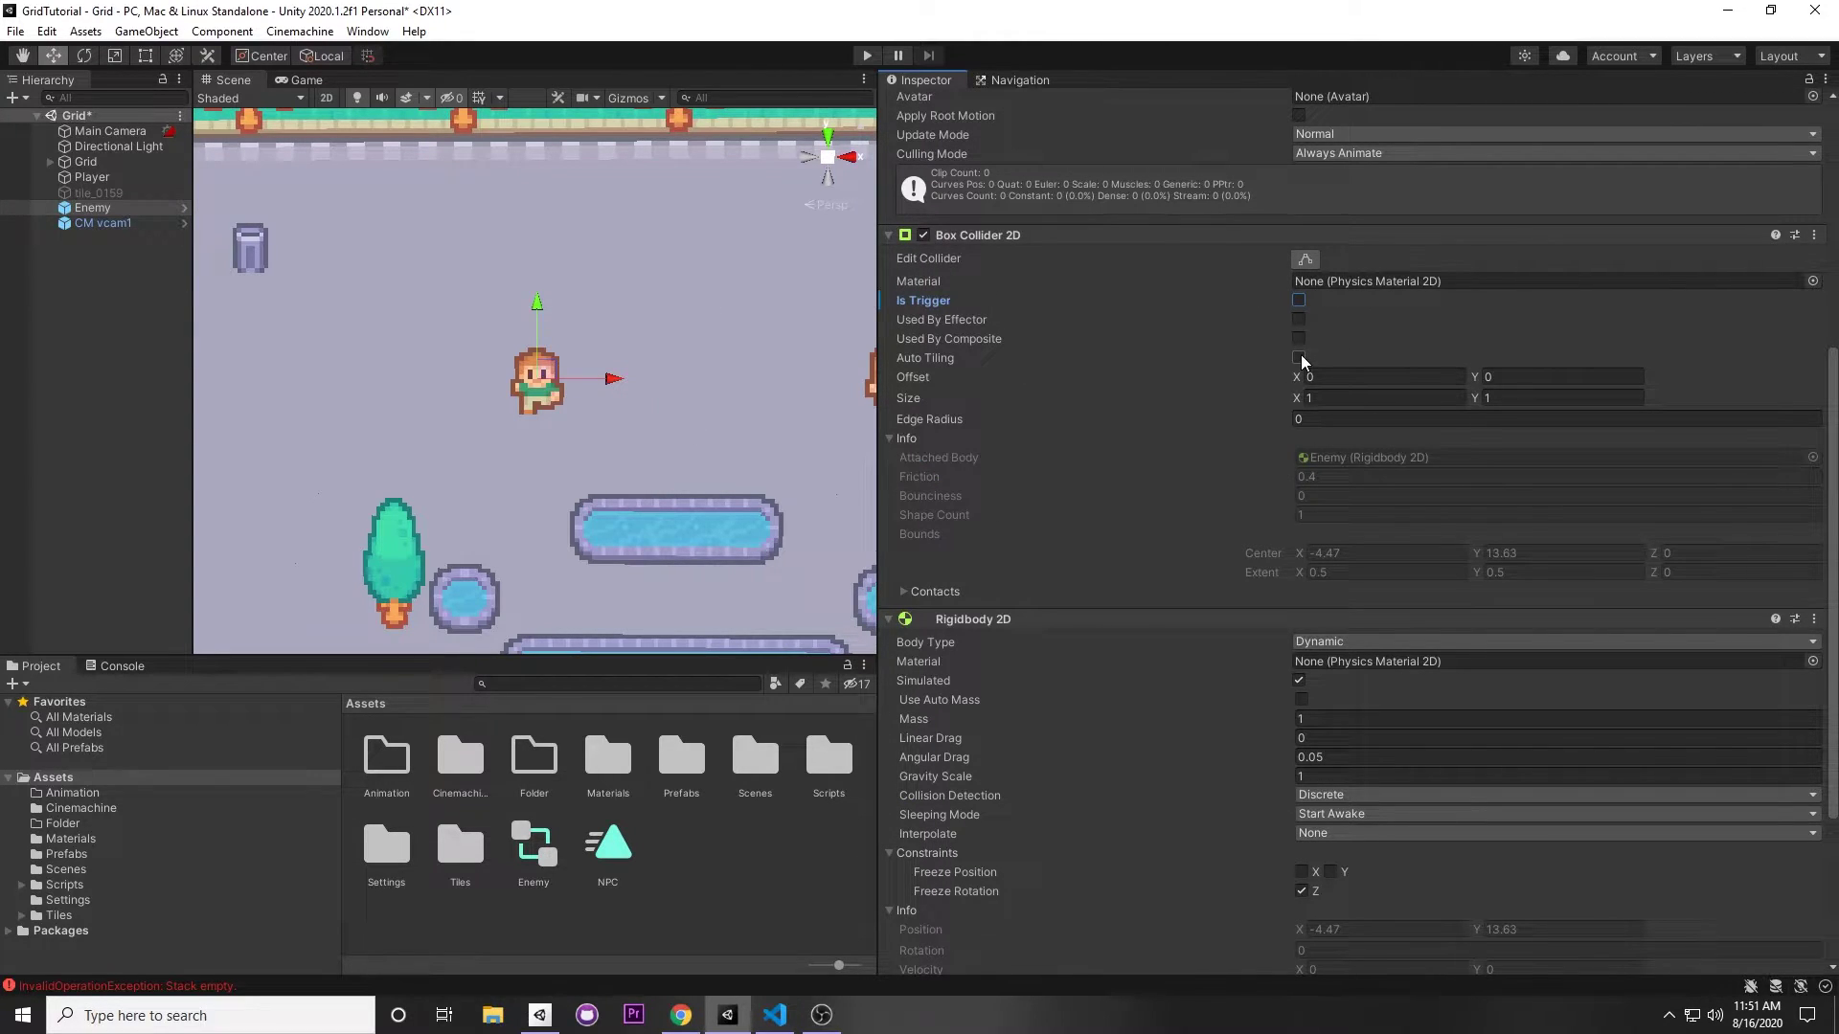
pyautogui.scroll(-5, 1242, 441)
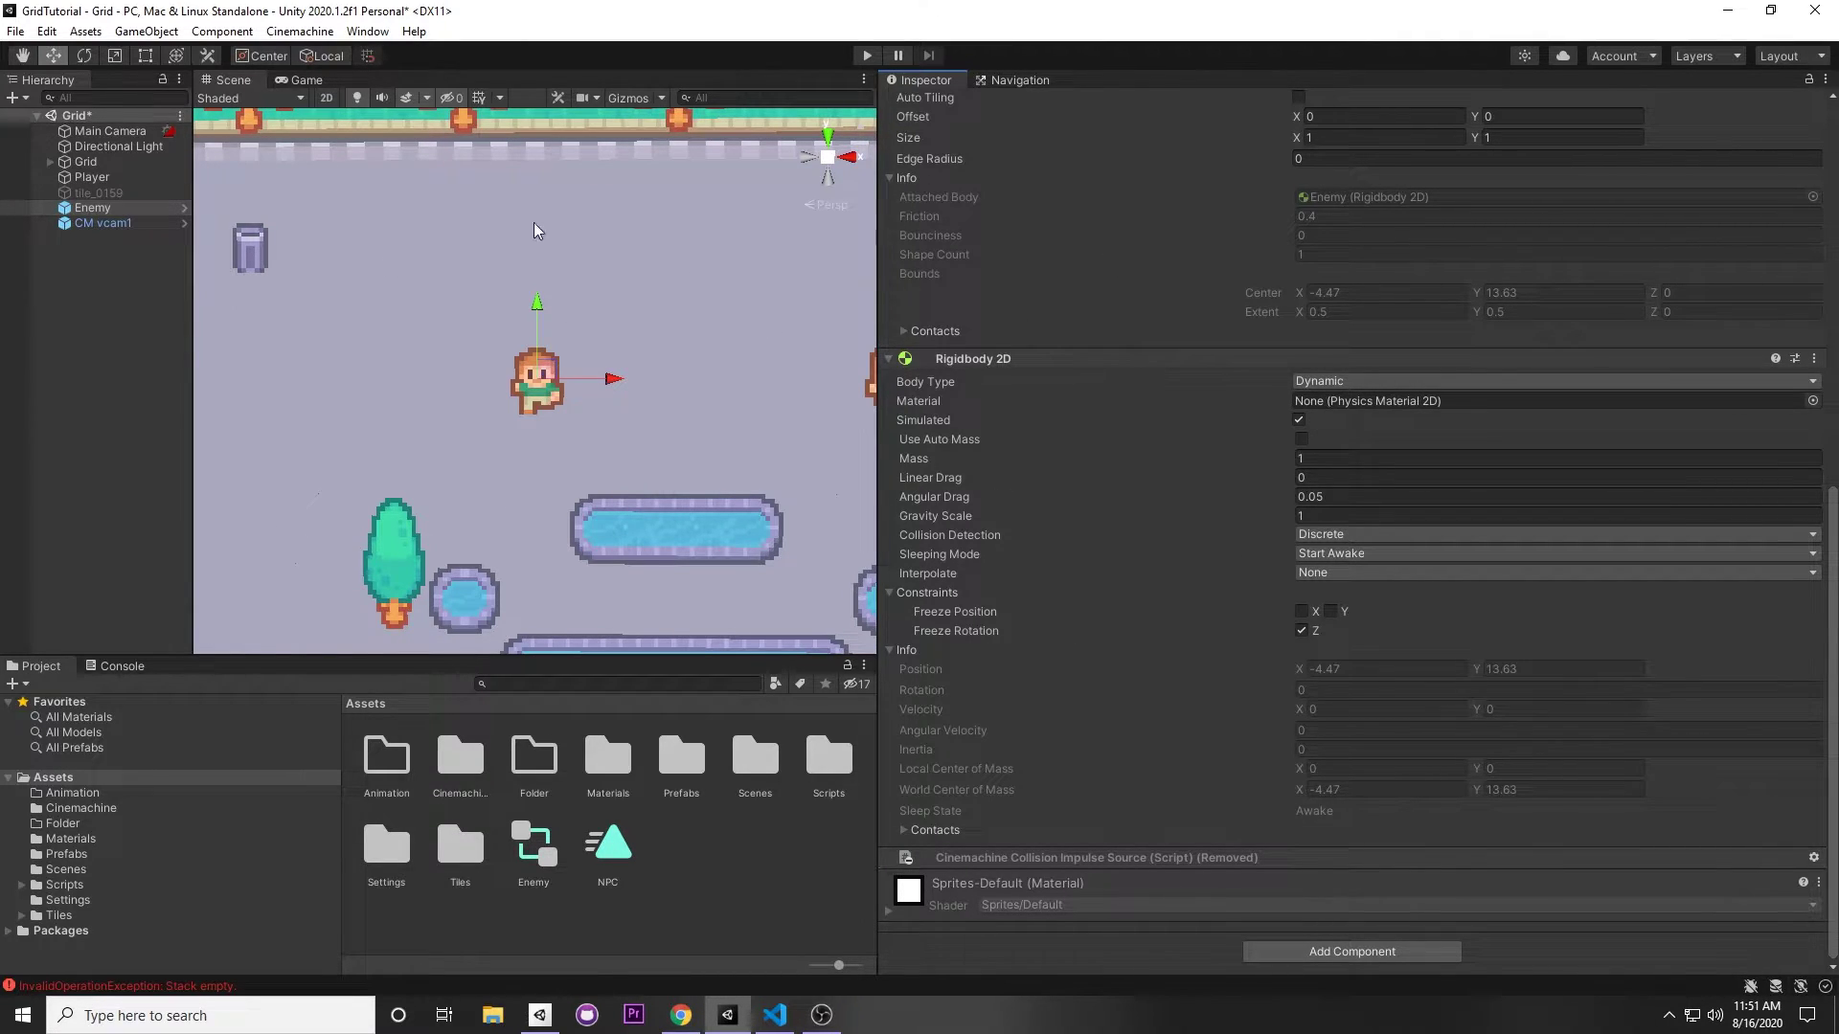
pyautogui.scroll(-2, 551, 396)
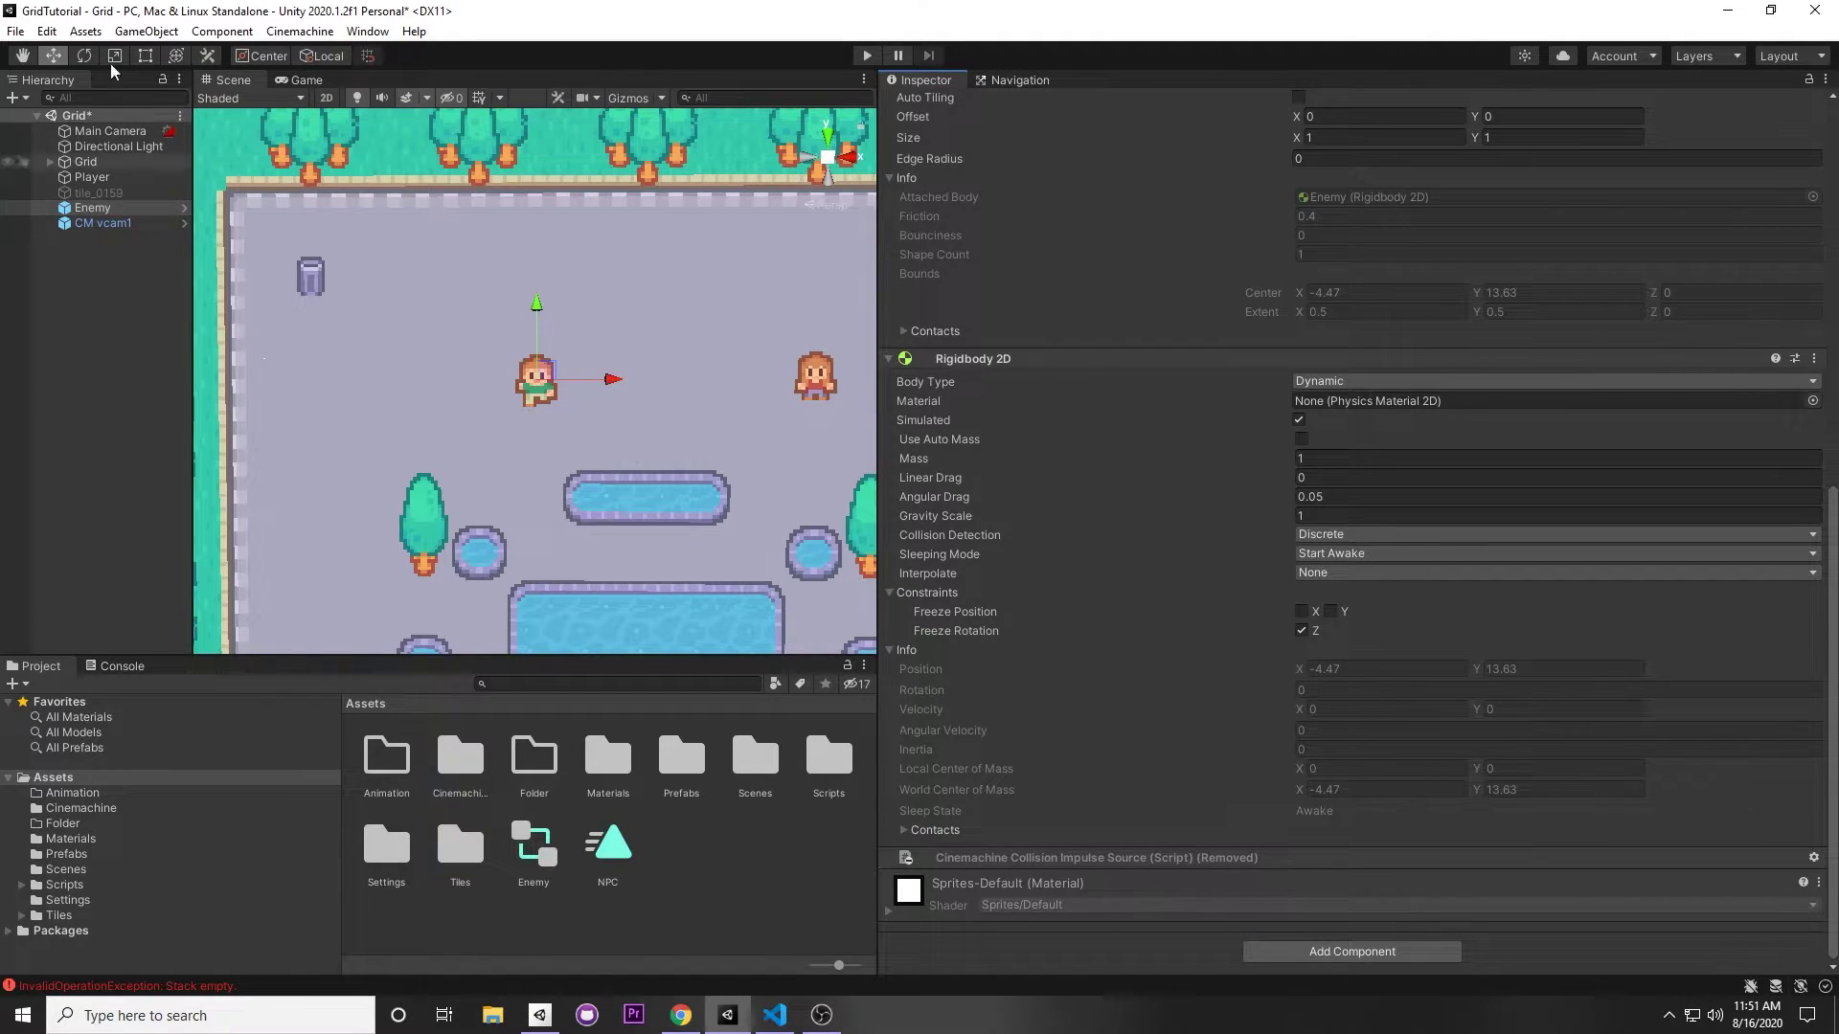
pyautogui.click(50, 31)
pyautogui.click(58, 28)
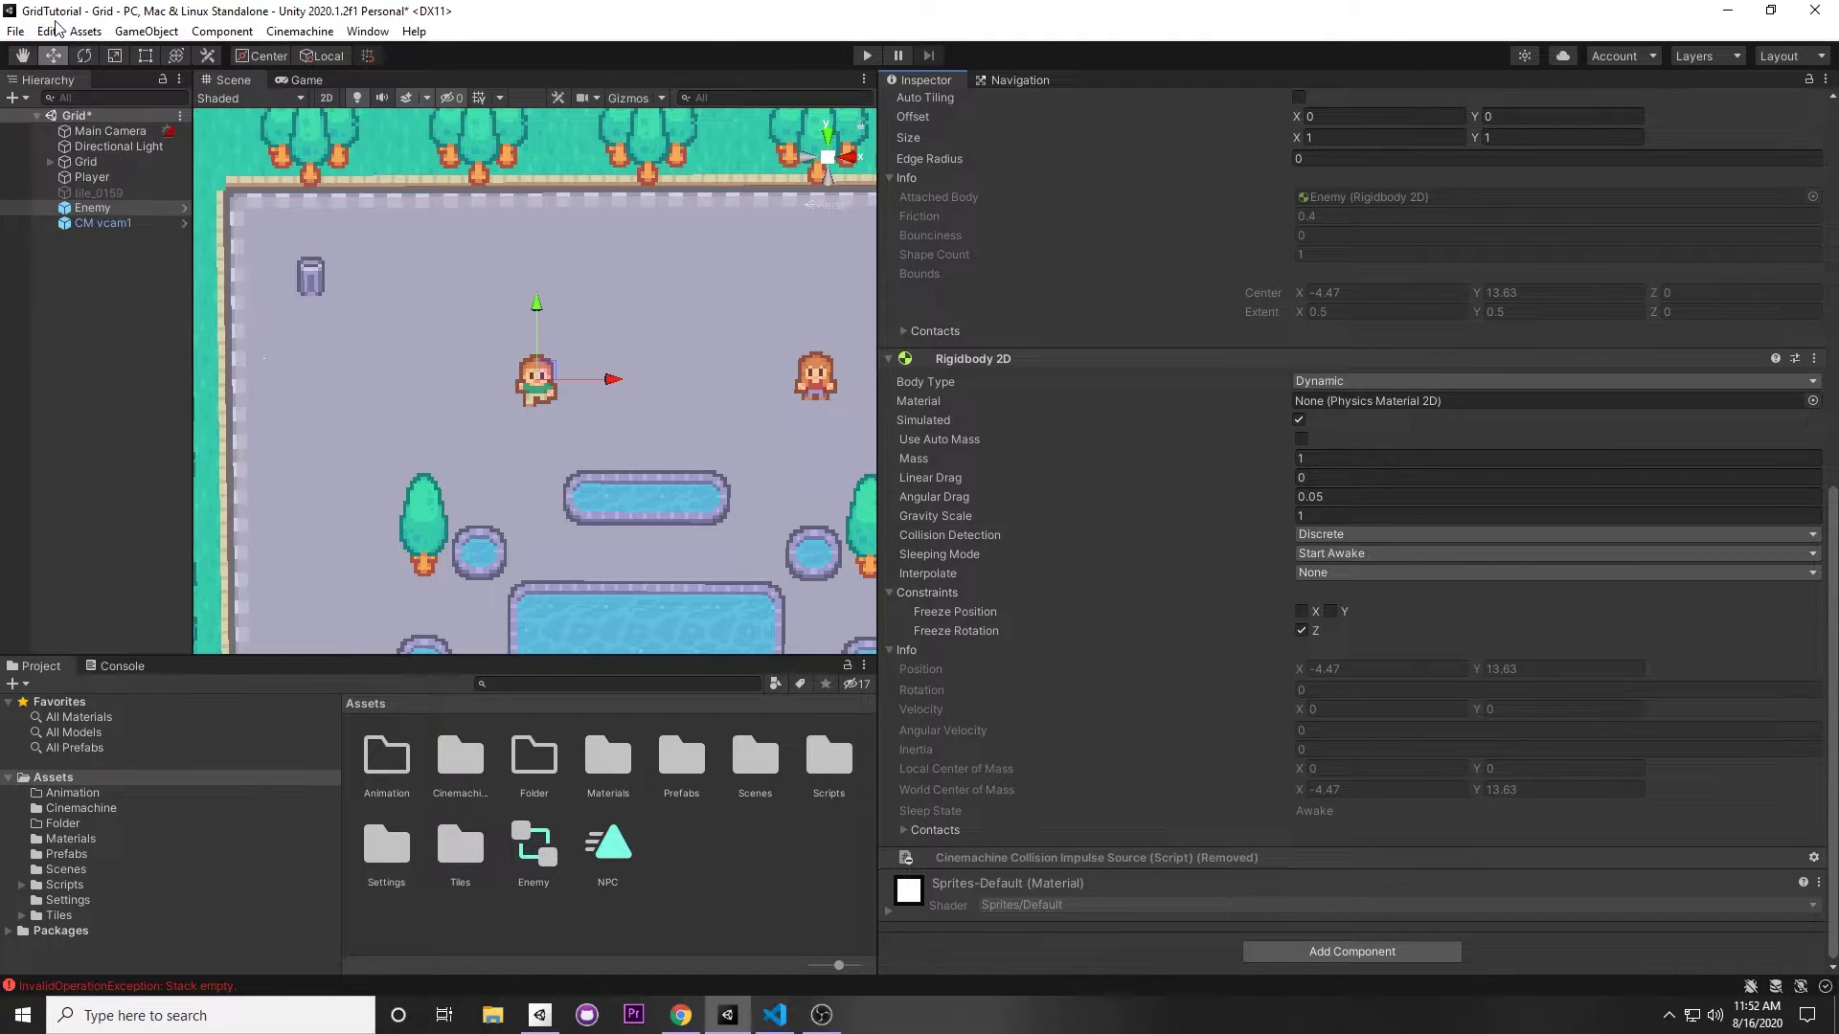
pyautogui.click(52, 30)
pyautogui.click(144, 601)
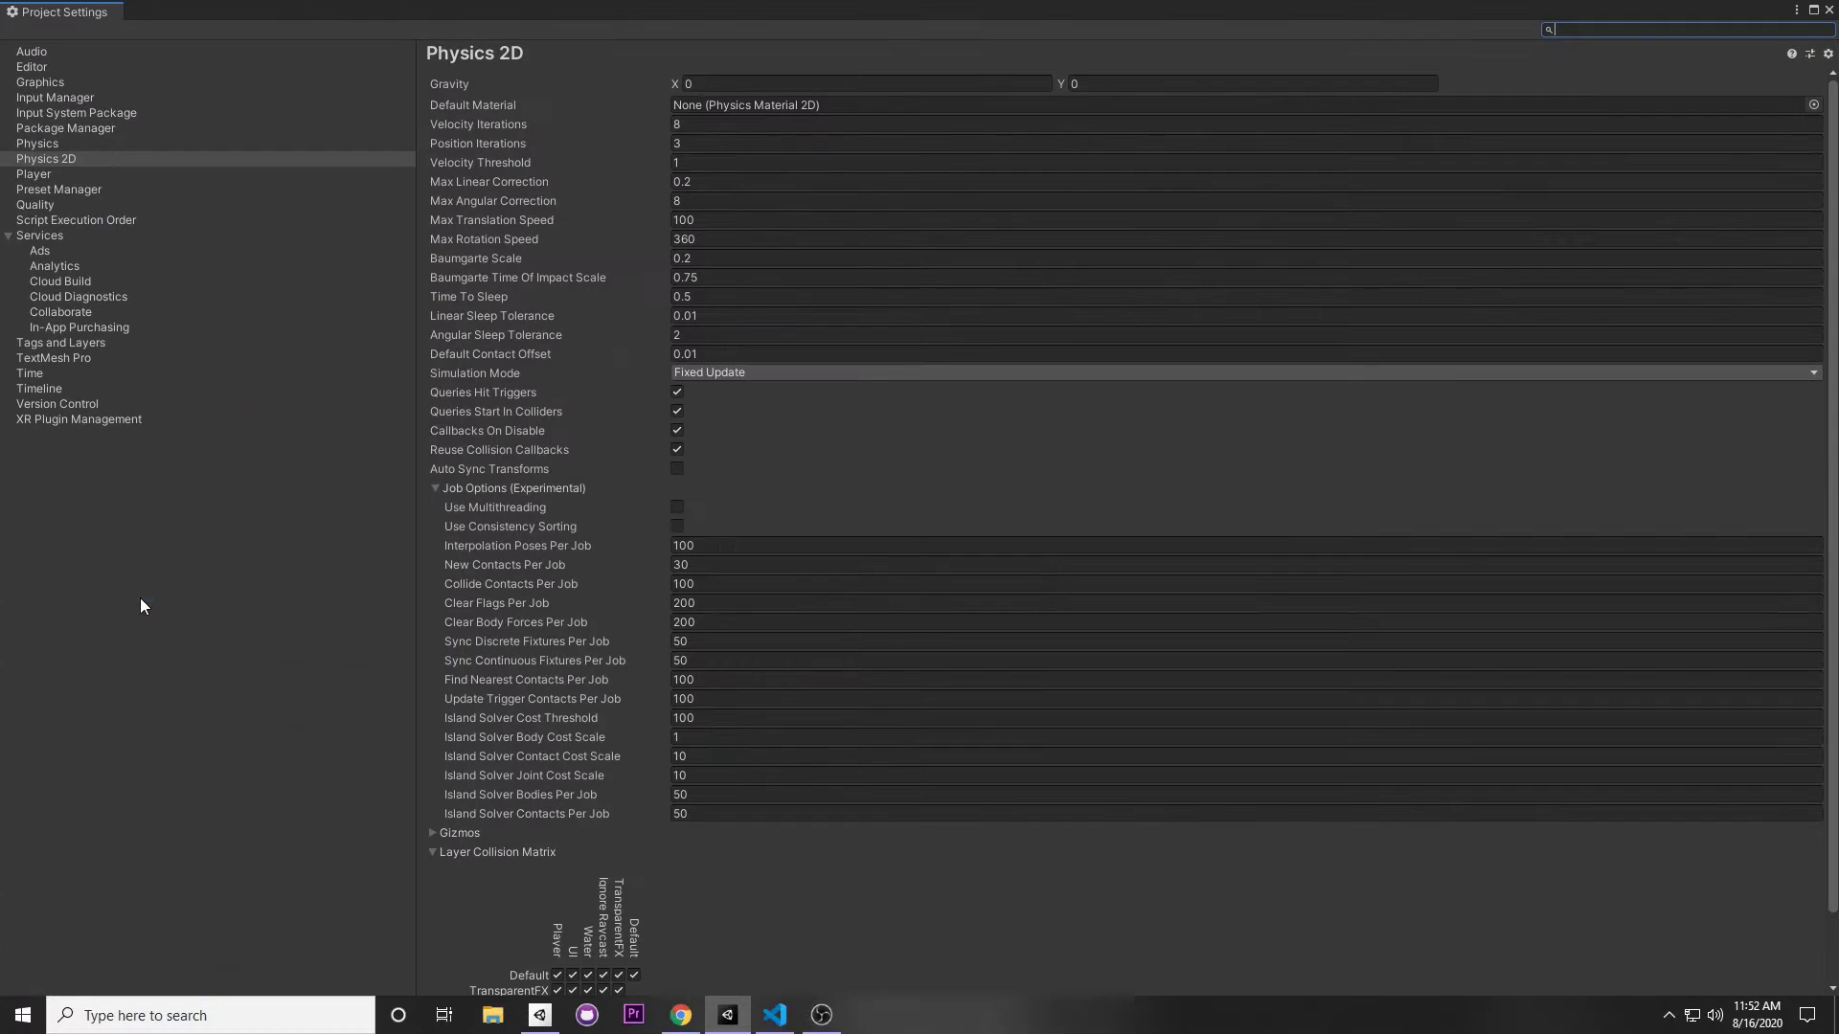
pyautogui.click(96, 160)
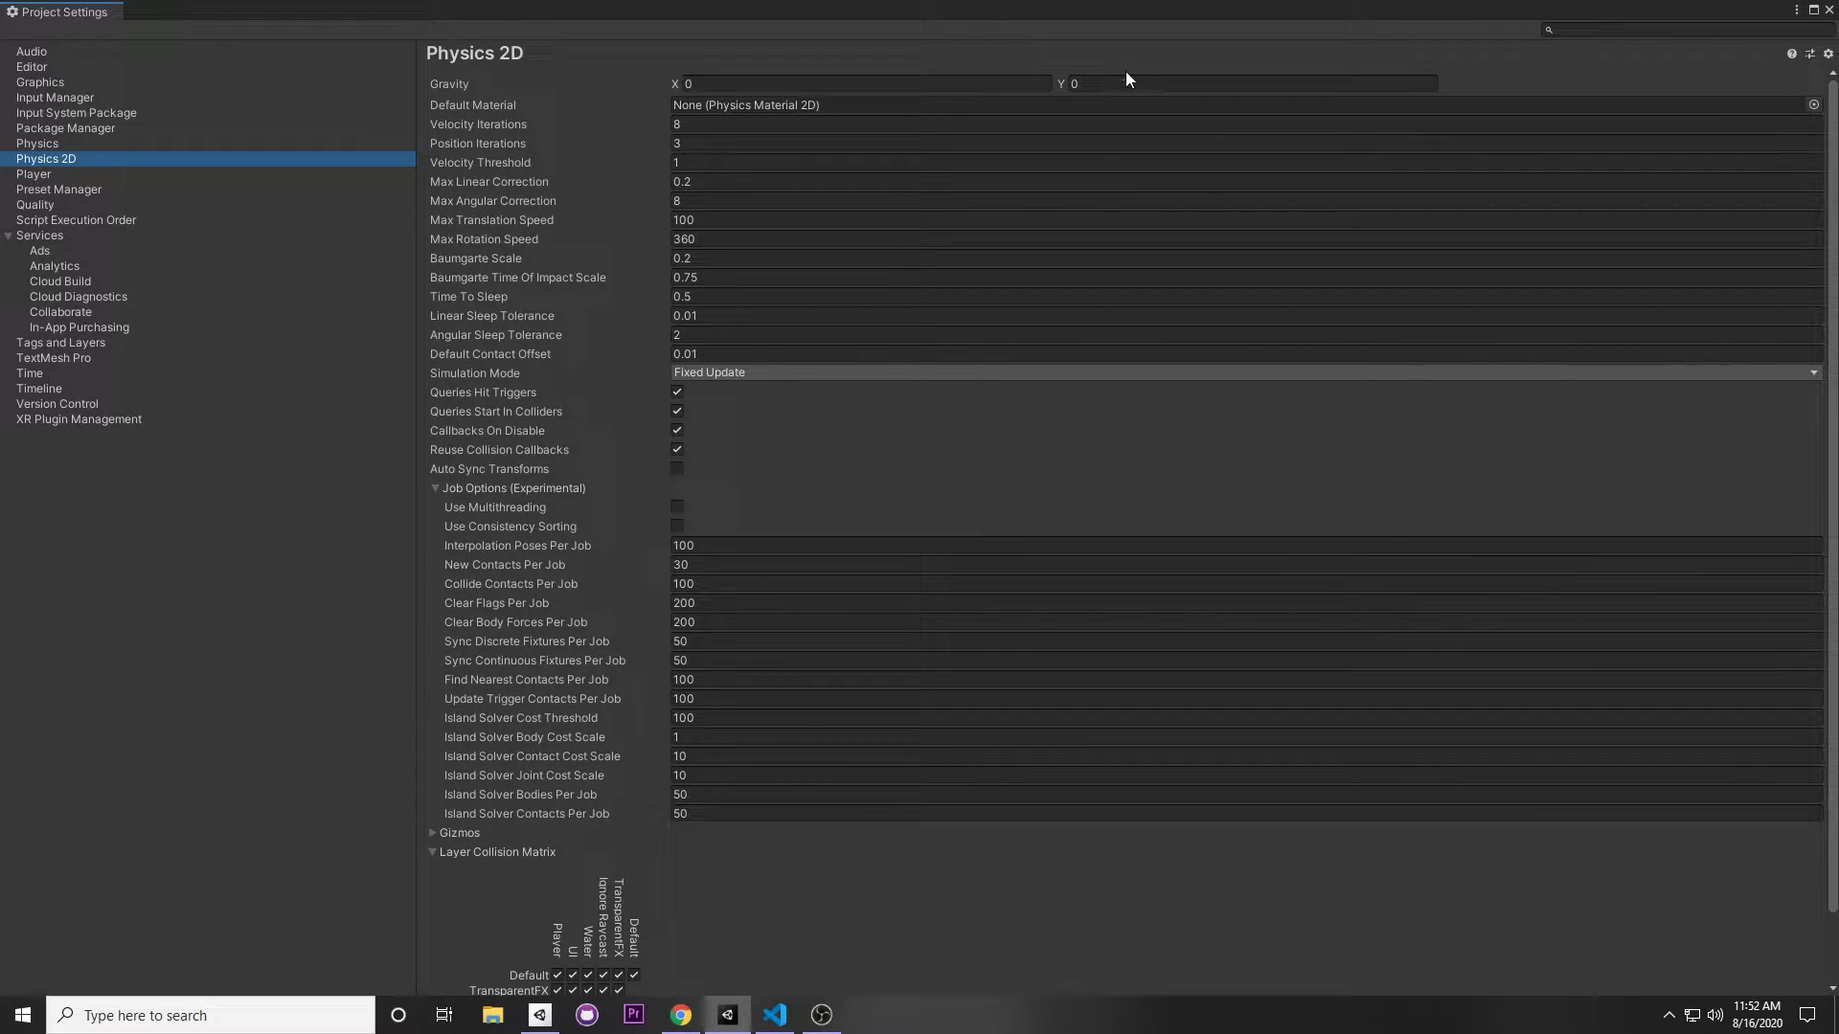
pyautogui.click(1103, 83)
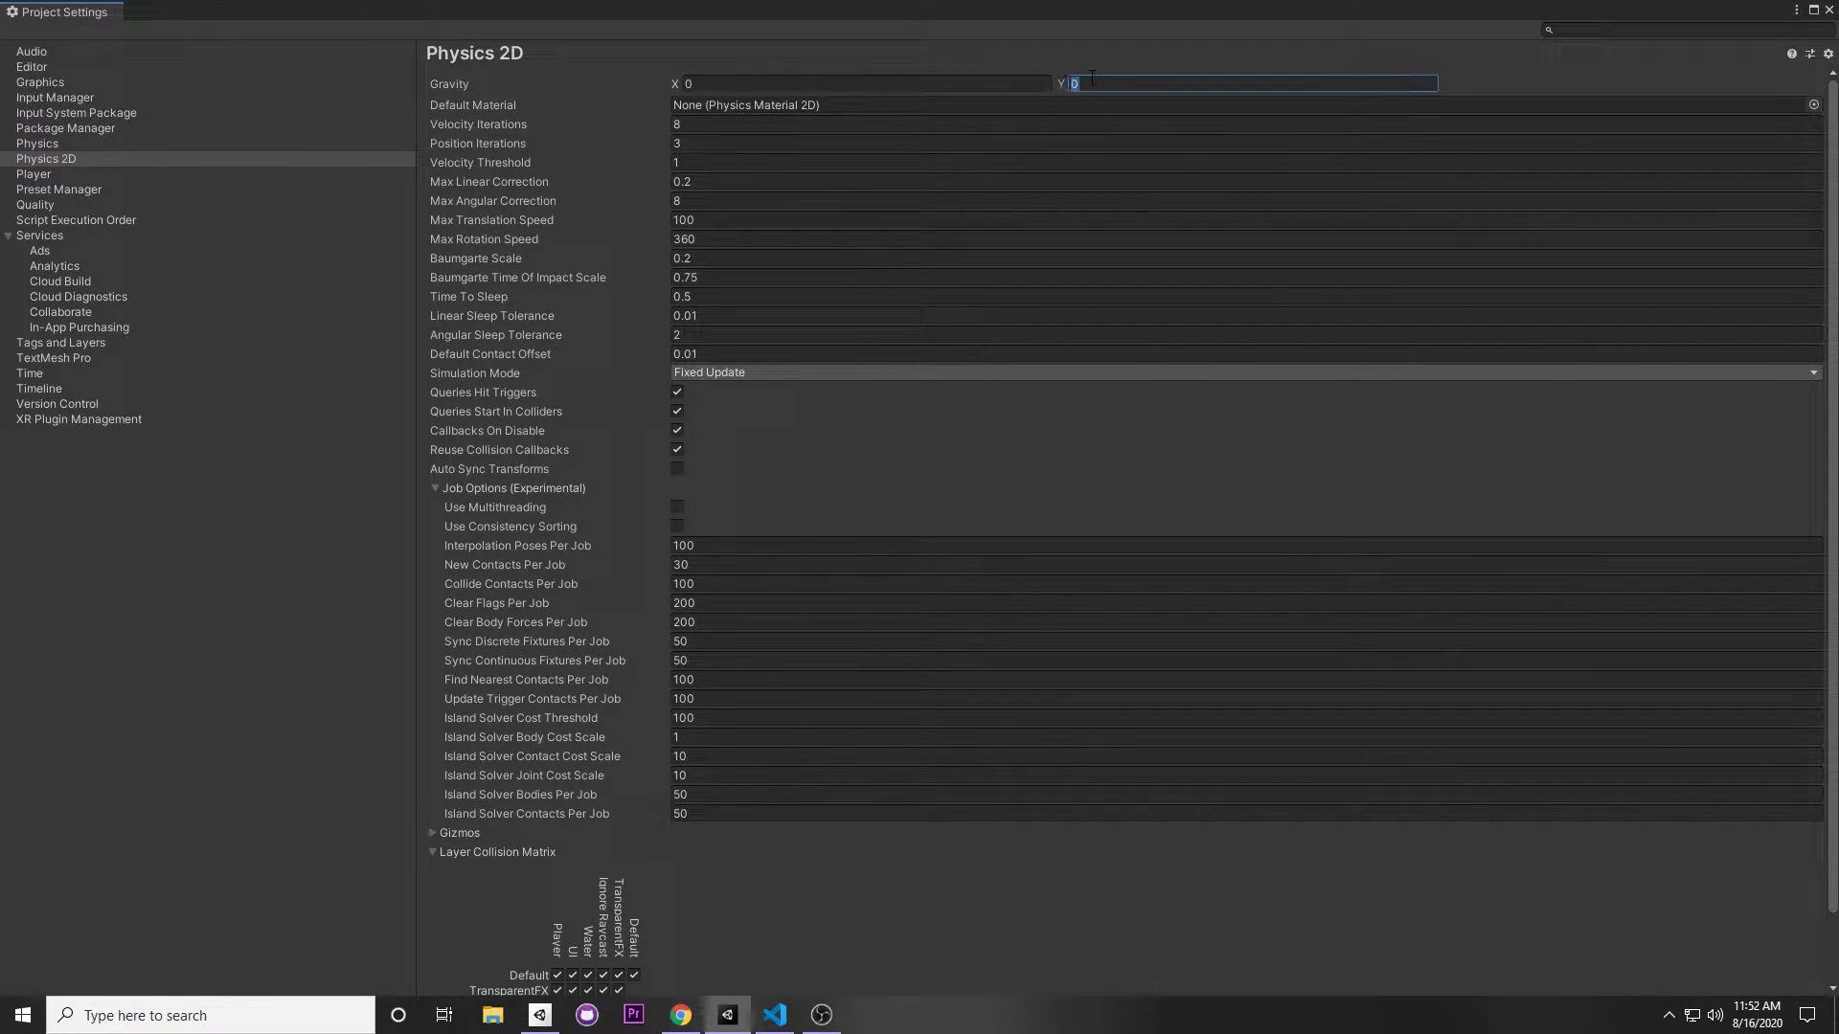
pyautogui.write('0')
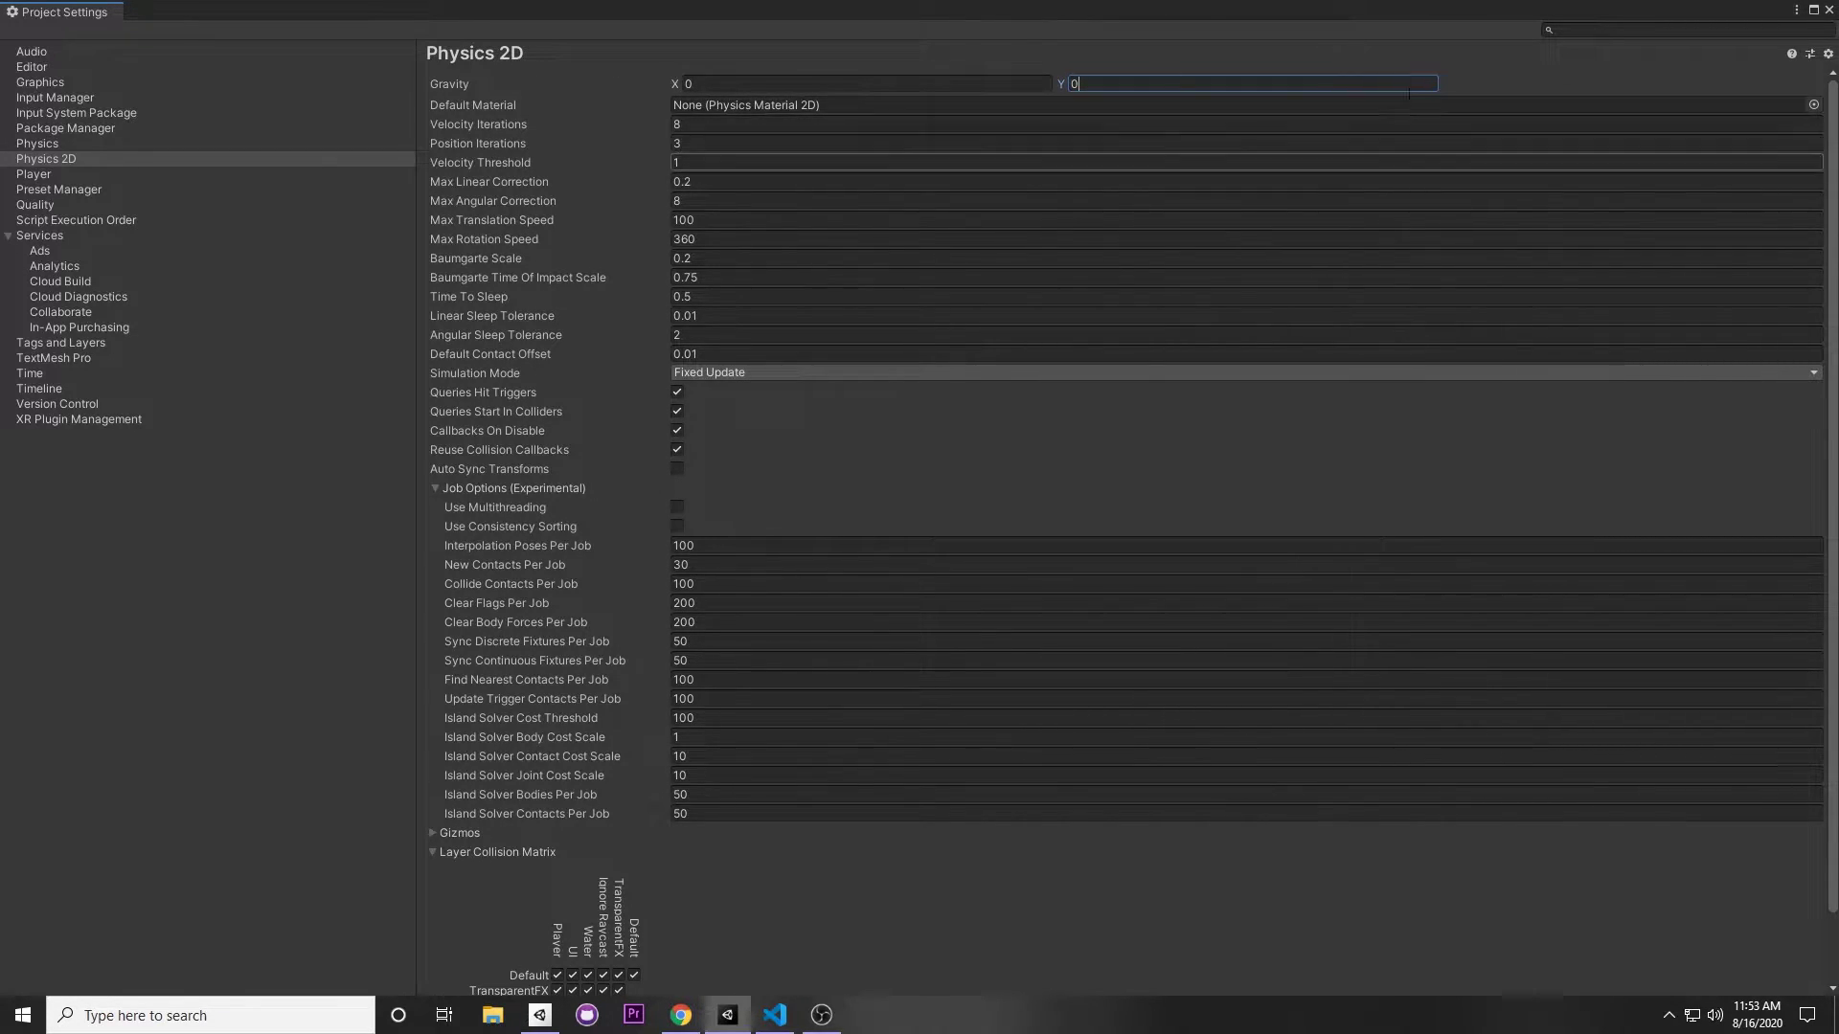
pyautogui.click(1828, 10)
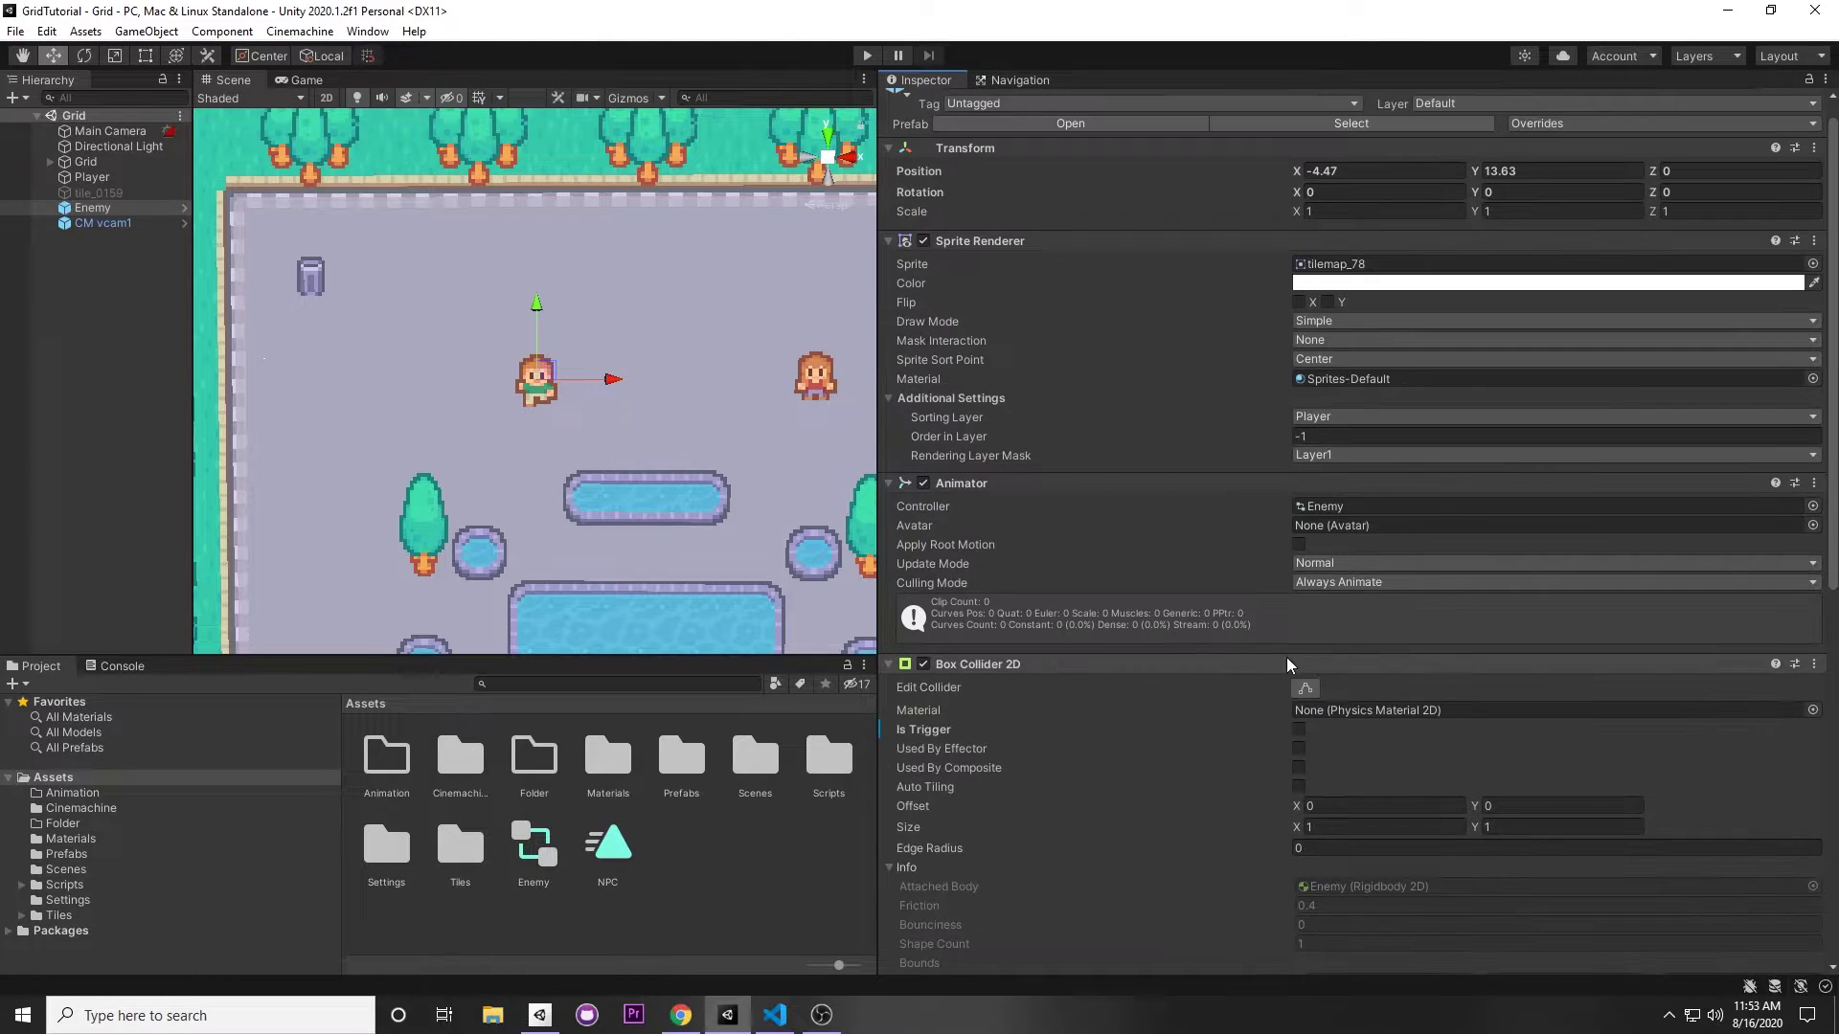
# Add a Cinemachine Collision Impulse Source component to the Enemy and review its signal and range settings
pyautogui.scroll(-10, 1226, 767)
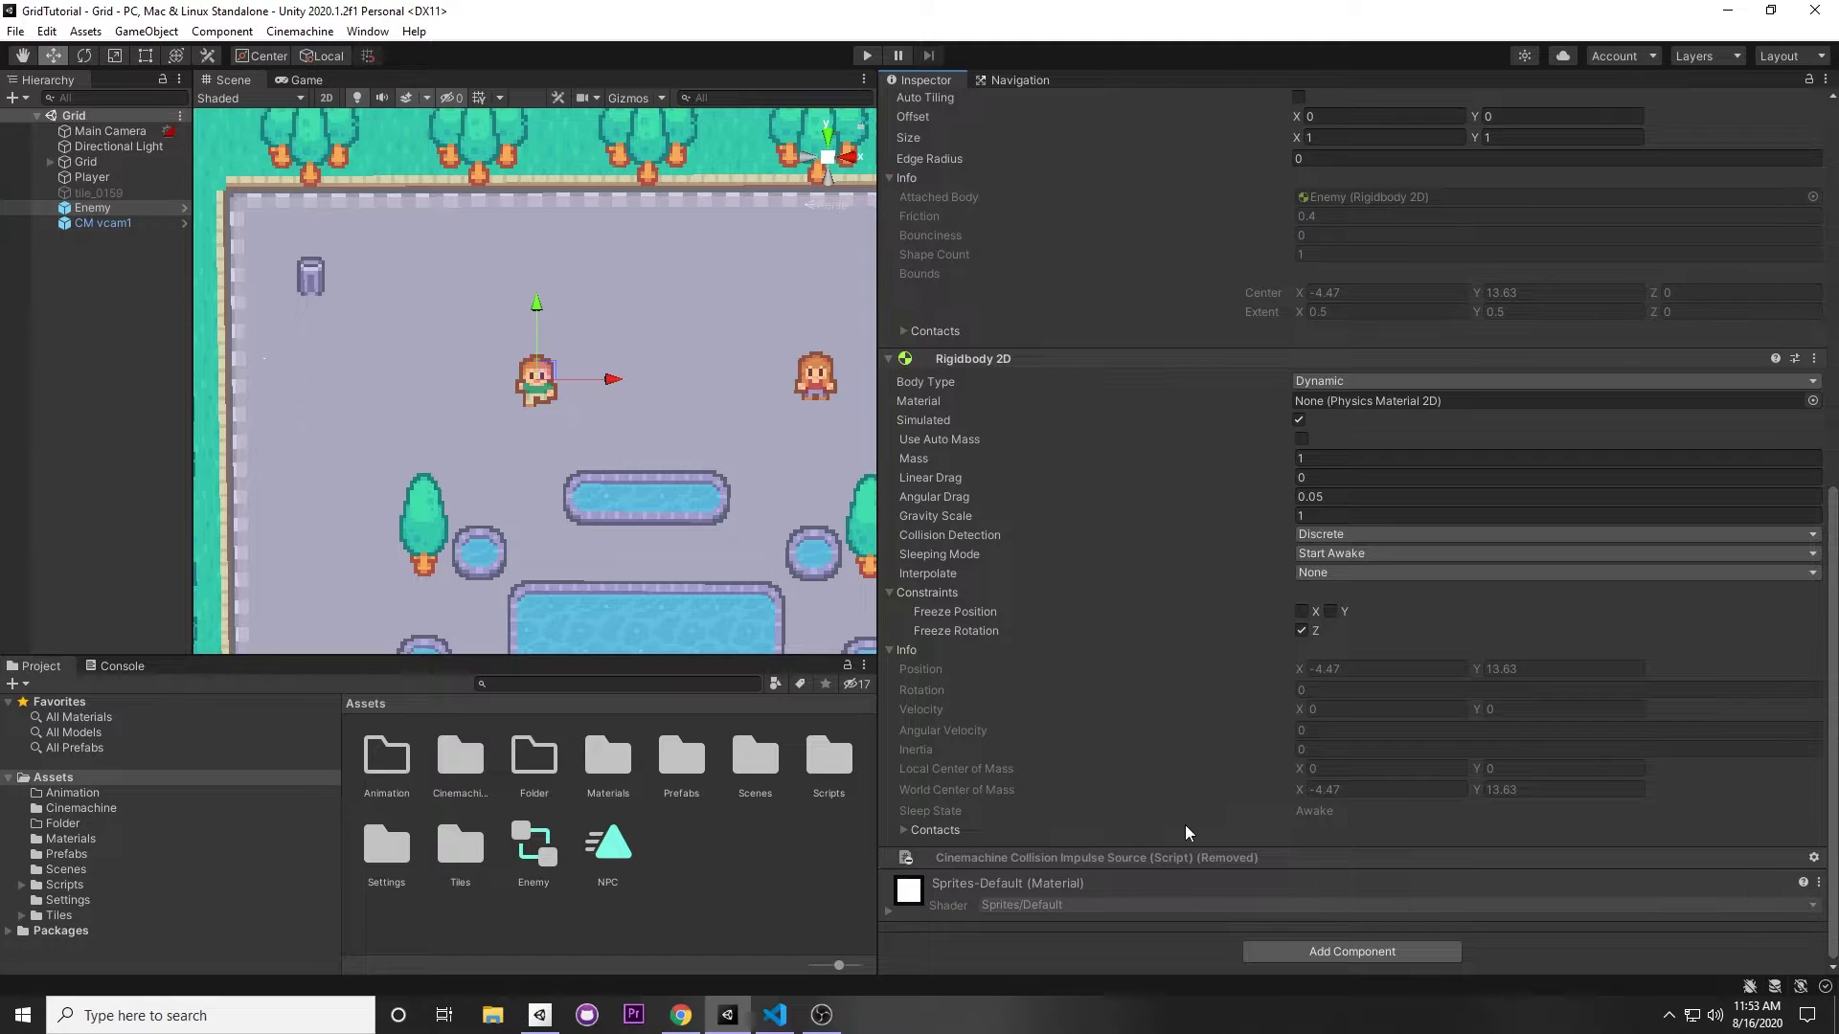
pyautogui.click(1341, 952)
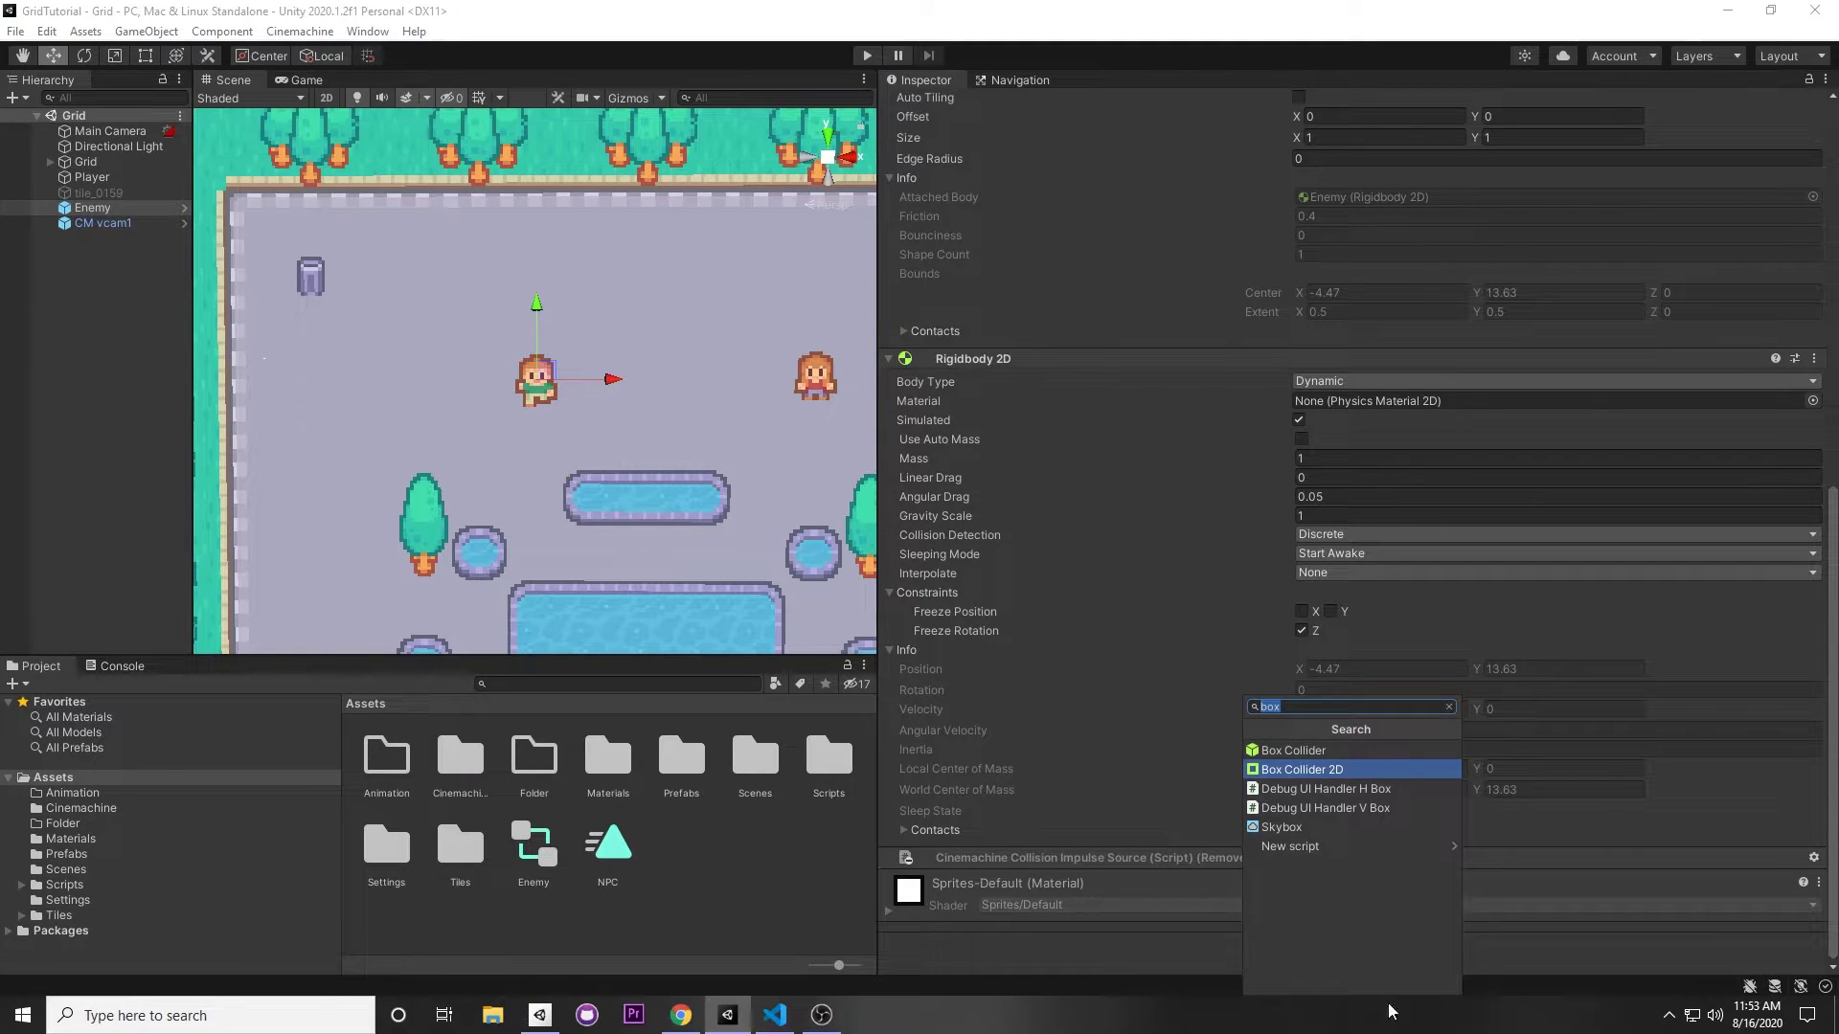
pyautogui.write('impu')
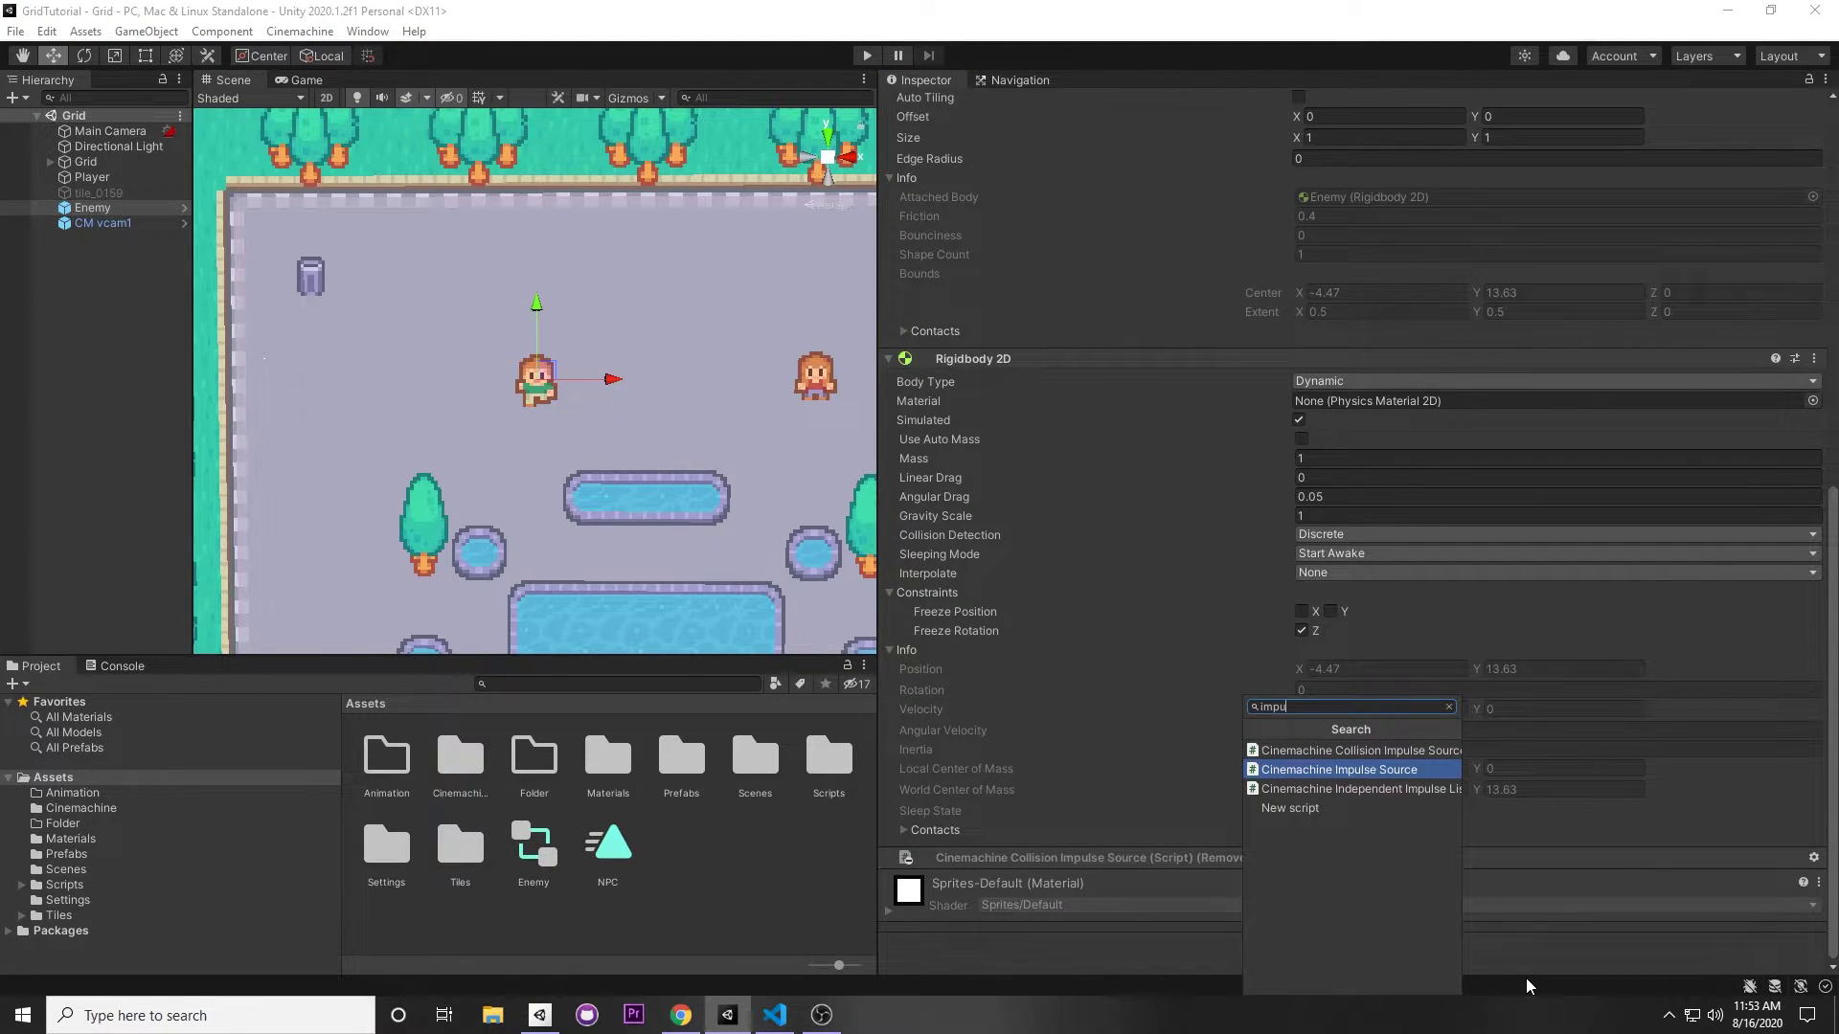
pyautogui.click(1414, 751)
pyautogui.scroll(-5, 1159, 247)
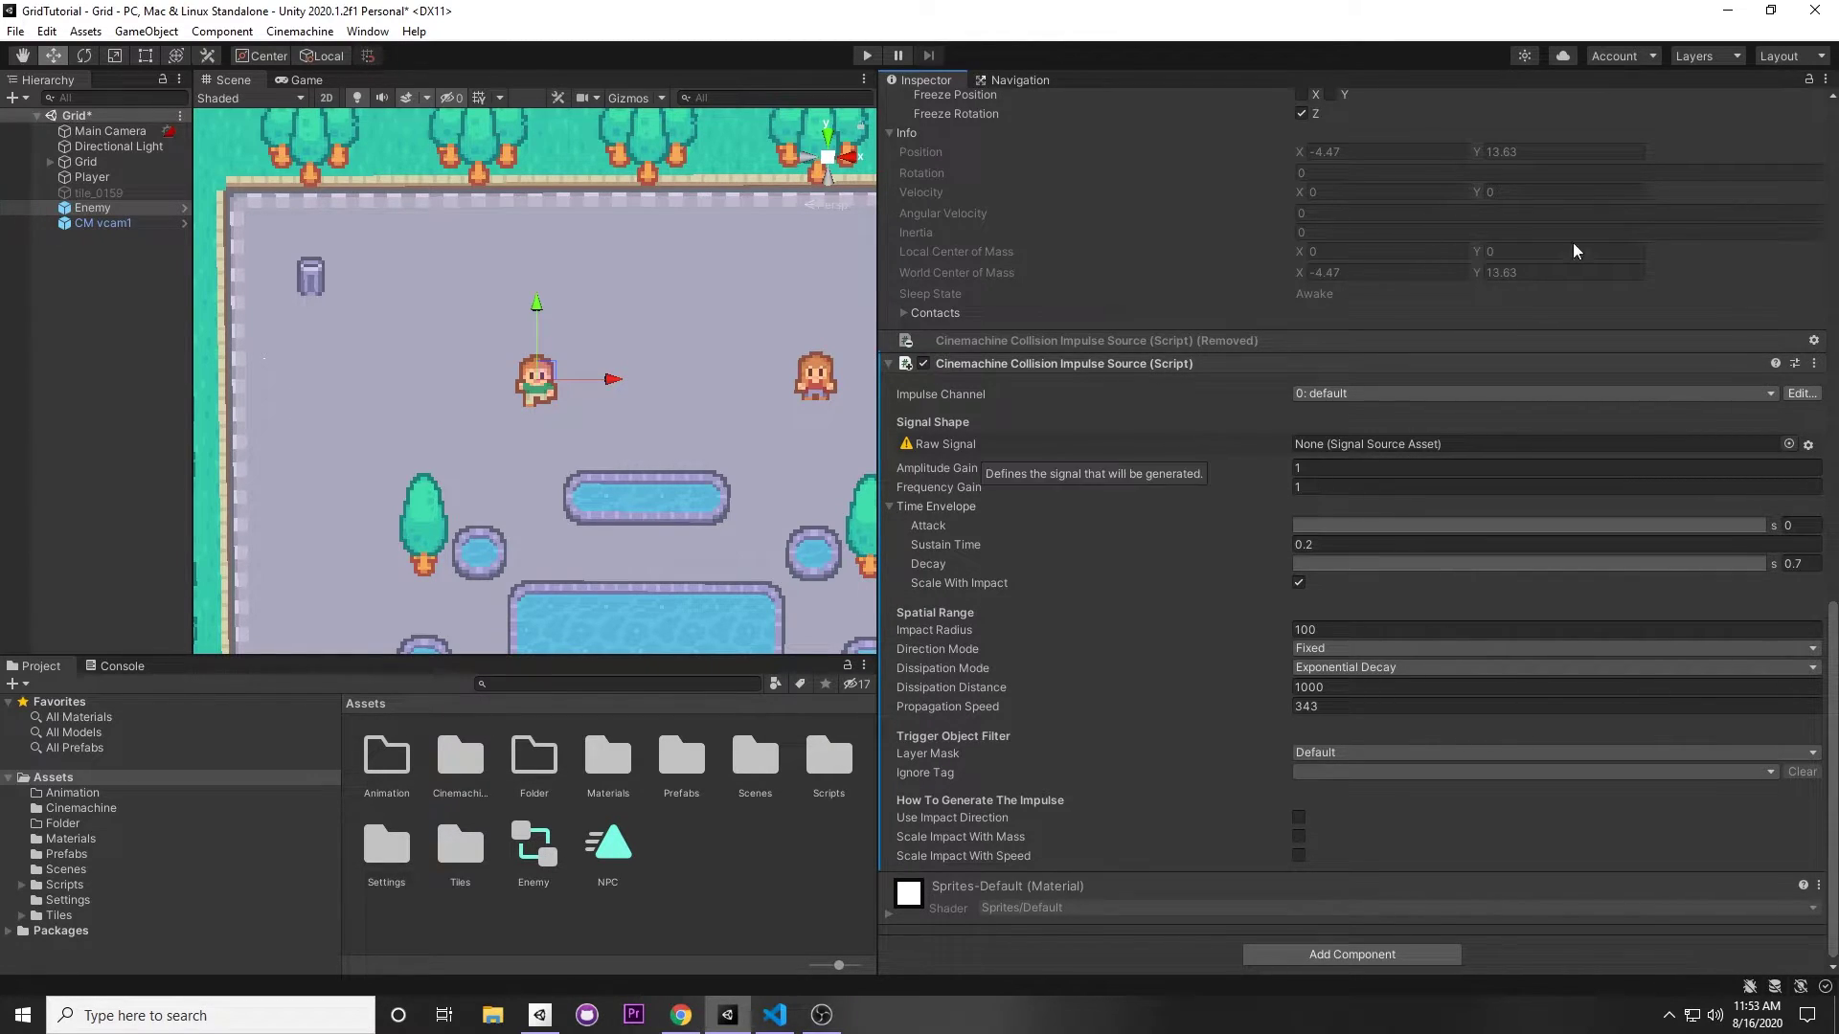
# Widen the Inspector and check the Impulse Channel options of the Enemy's collision impulse source
pyautogui.moveTo(877, 275); pyautogui.dragTo(709, 279)
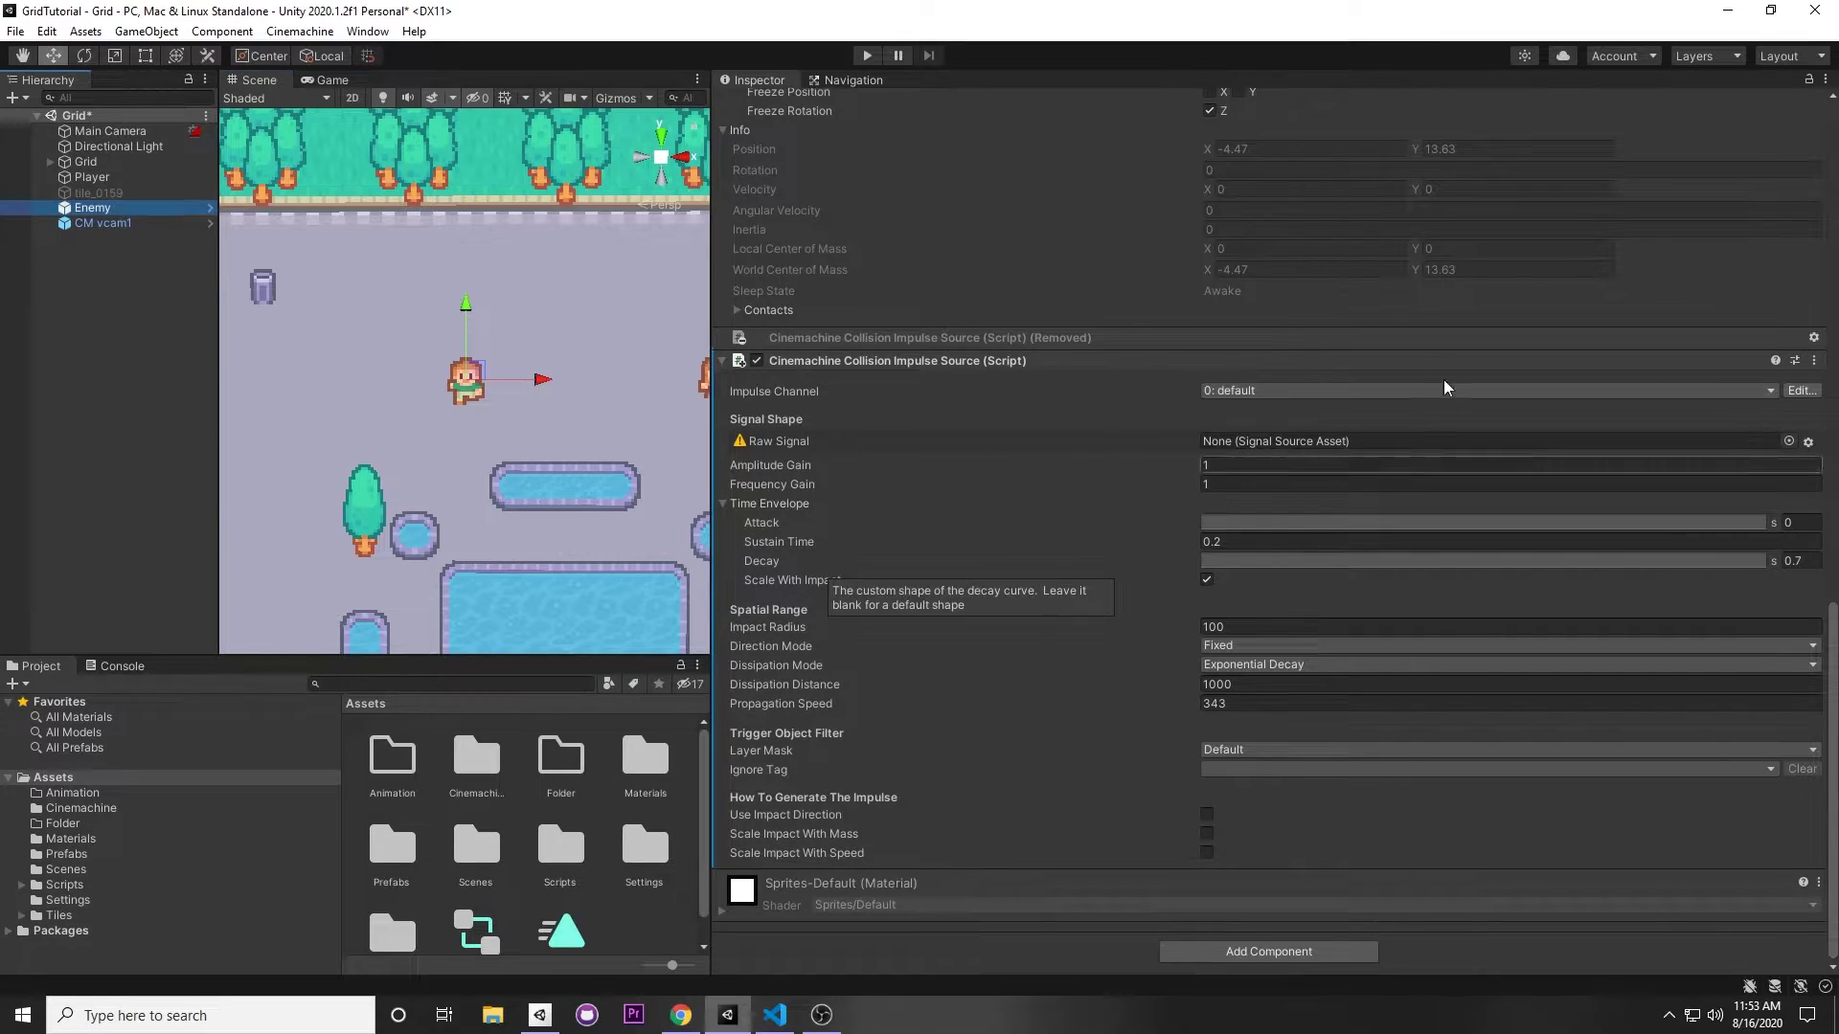
pyautogui.click(1232, 391)
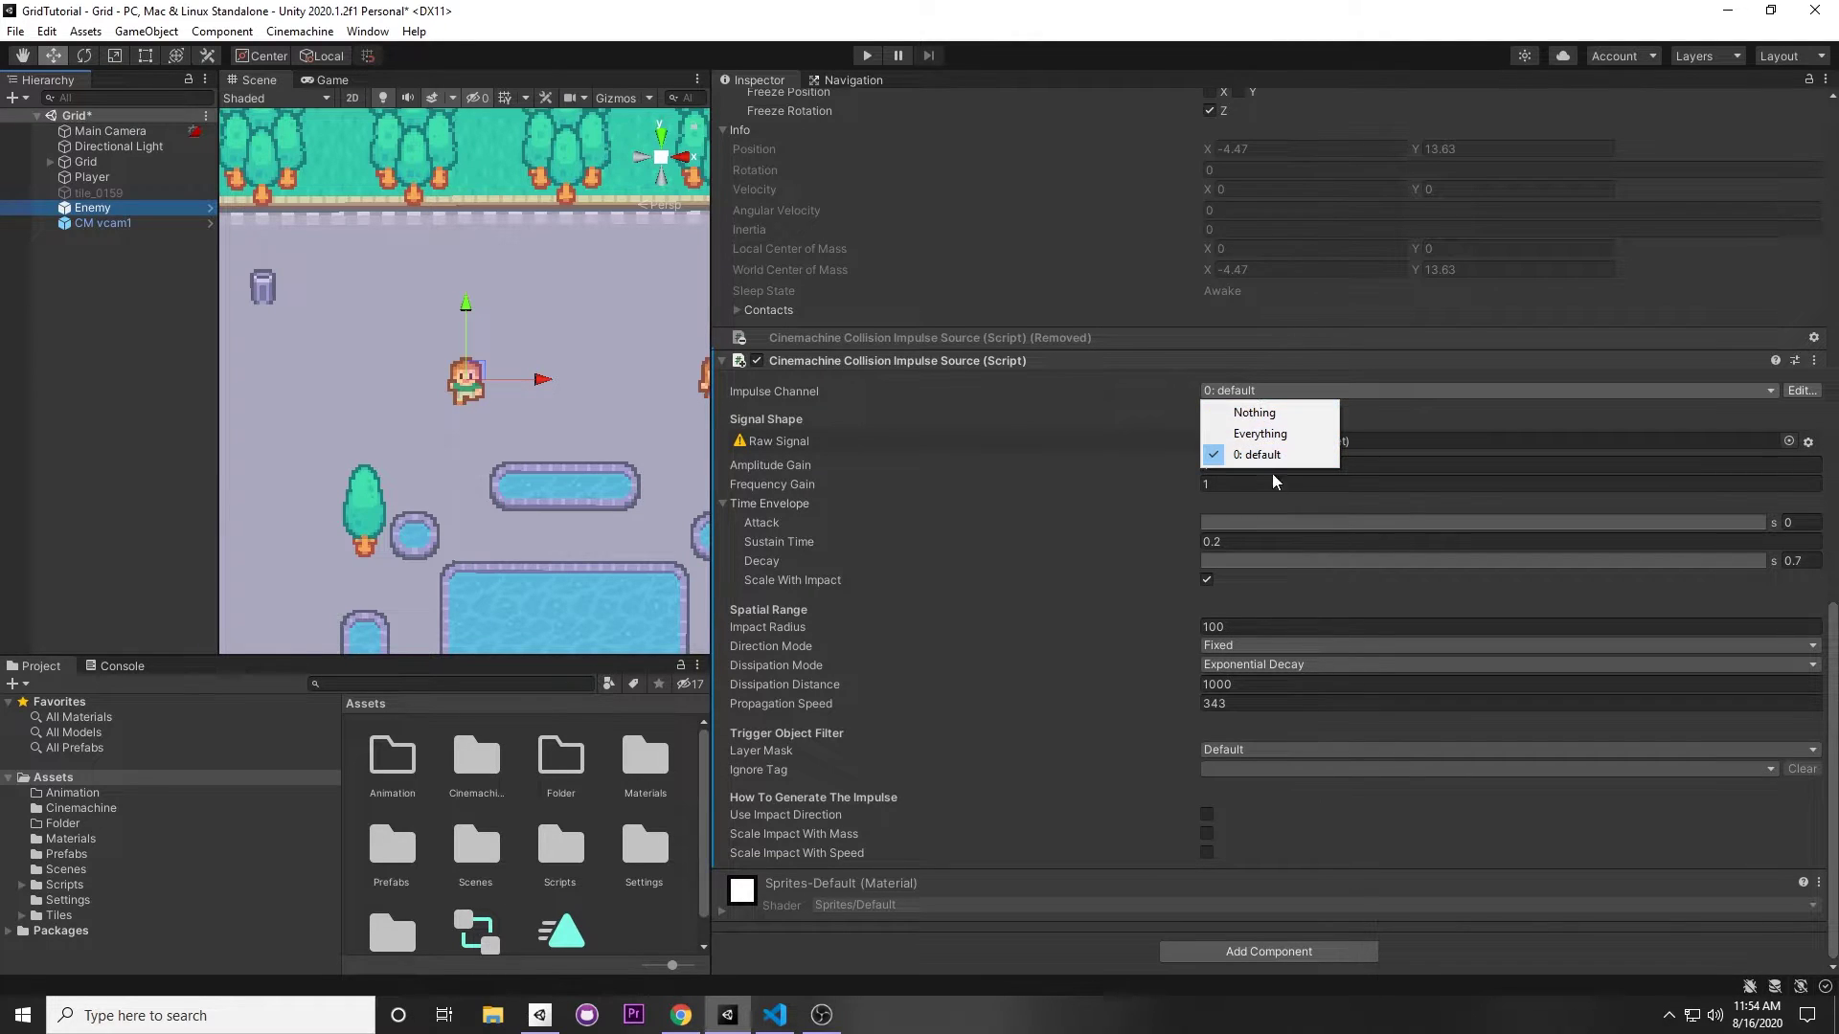
pyautogui.click(1279, 393)
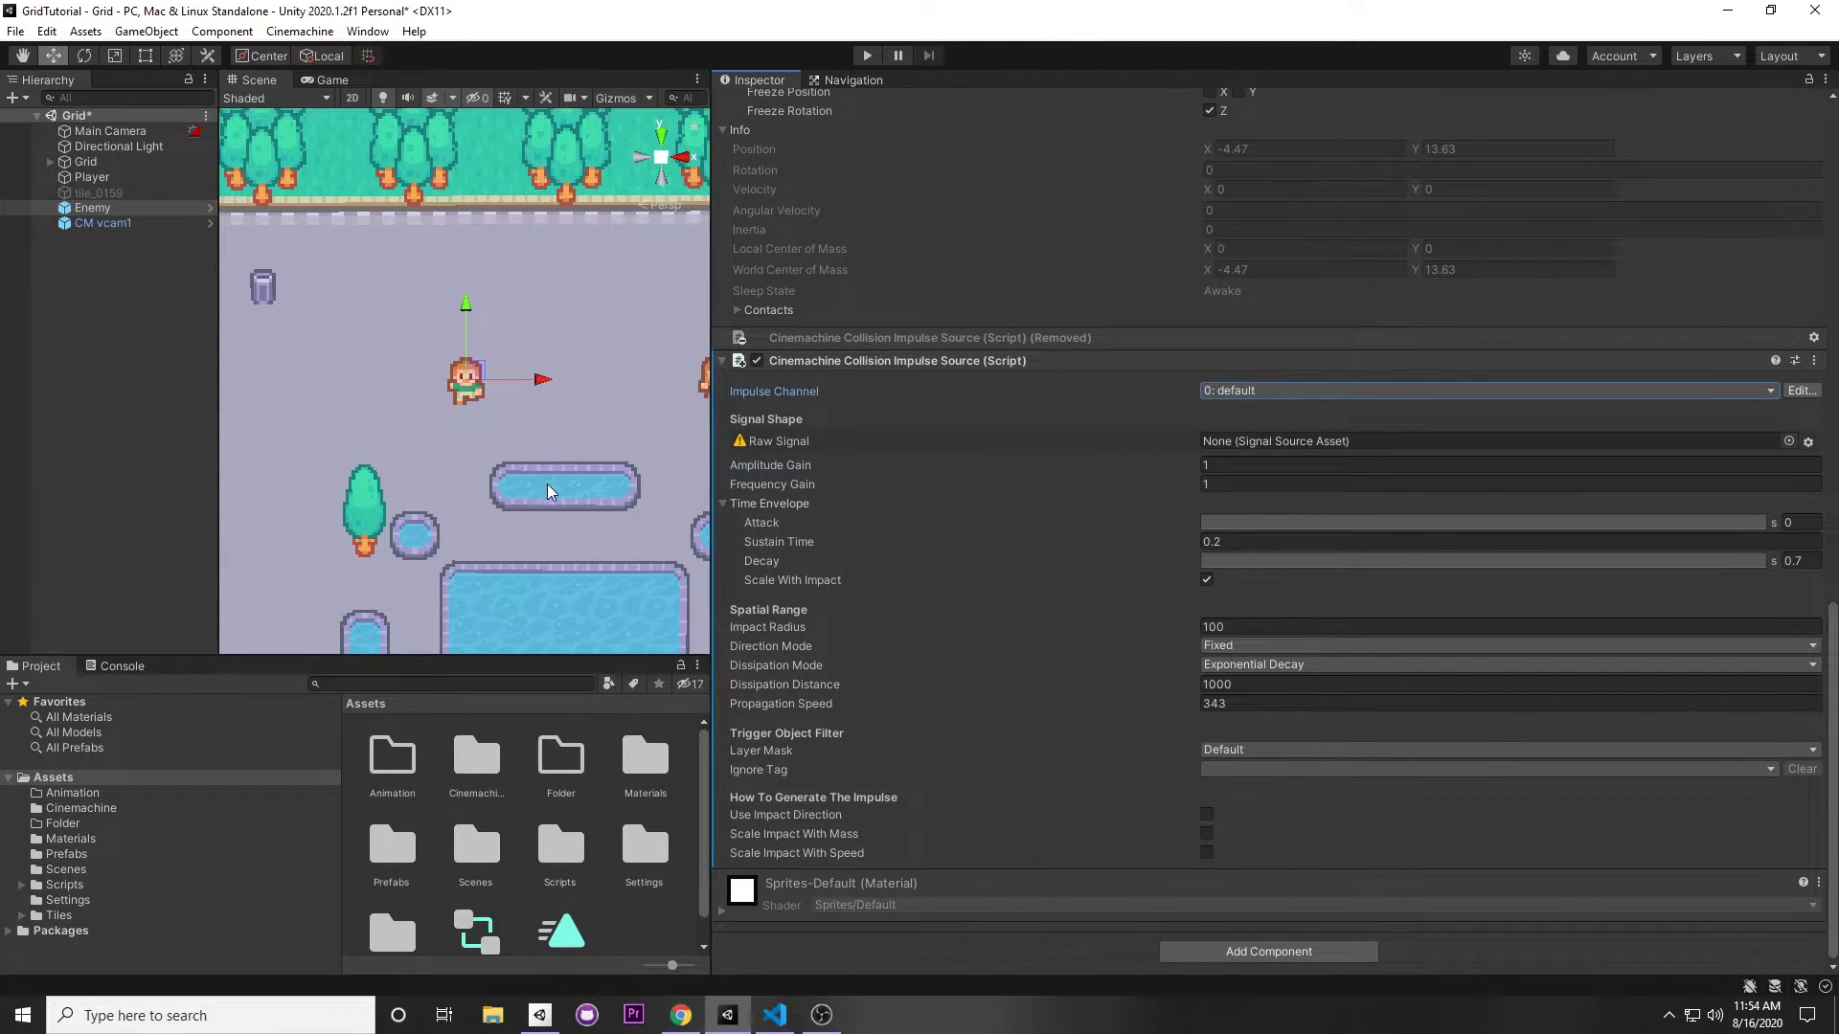
# Enlarge the Project window, create a folder named CinemachineNoise in Assets and open it
pyautogui.moveTo(275, 613); pyautogui.dragTo(275, 564)
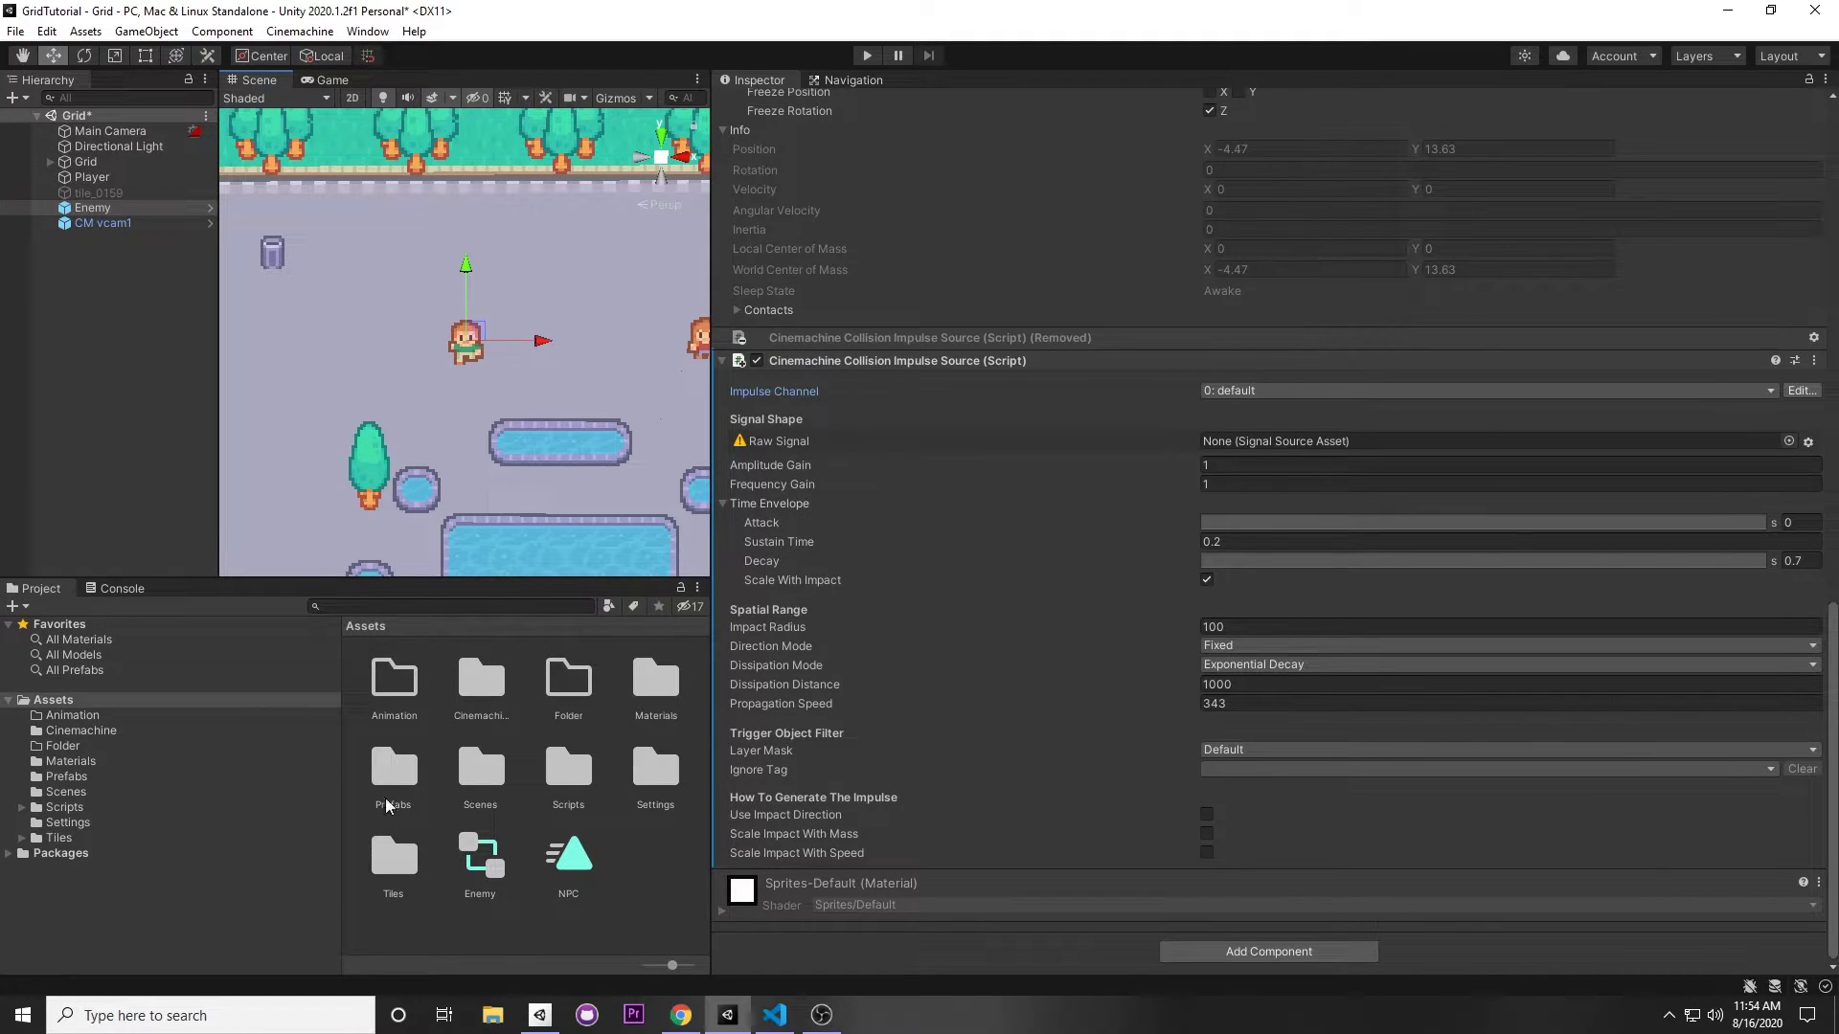
pyautogui.rightClick(468, 913)
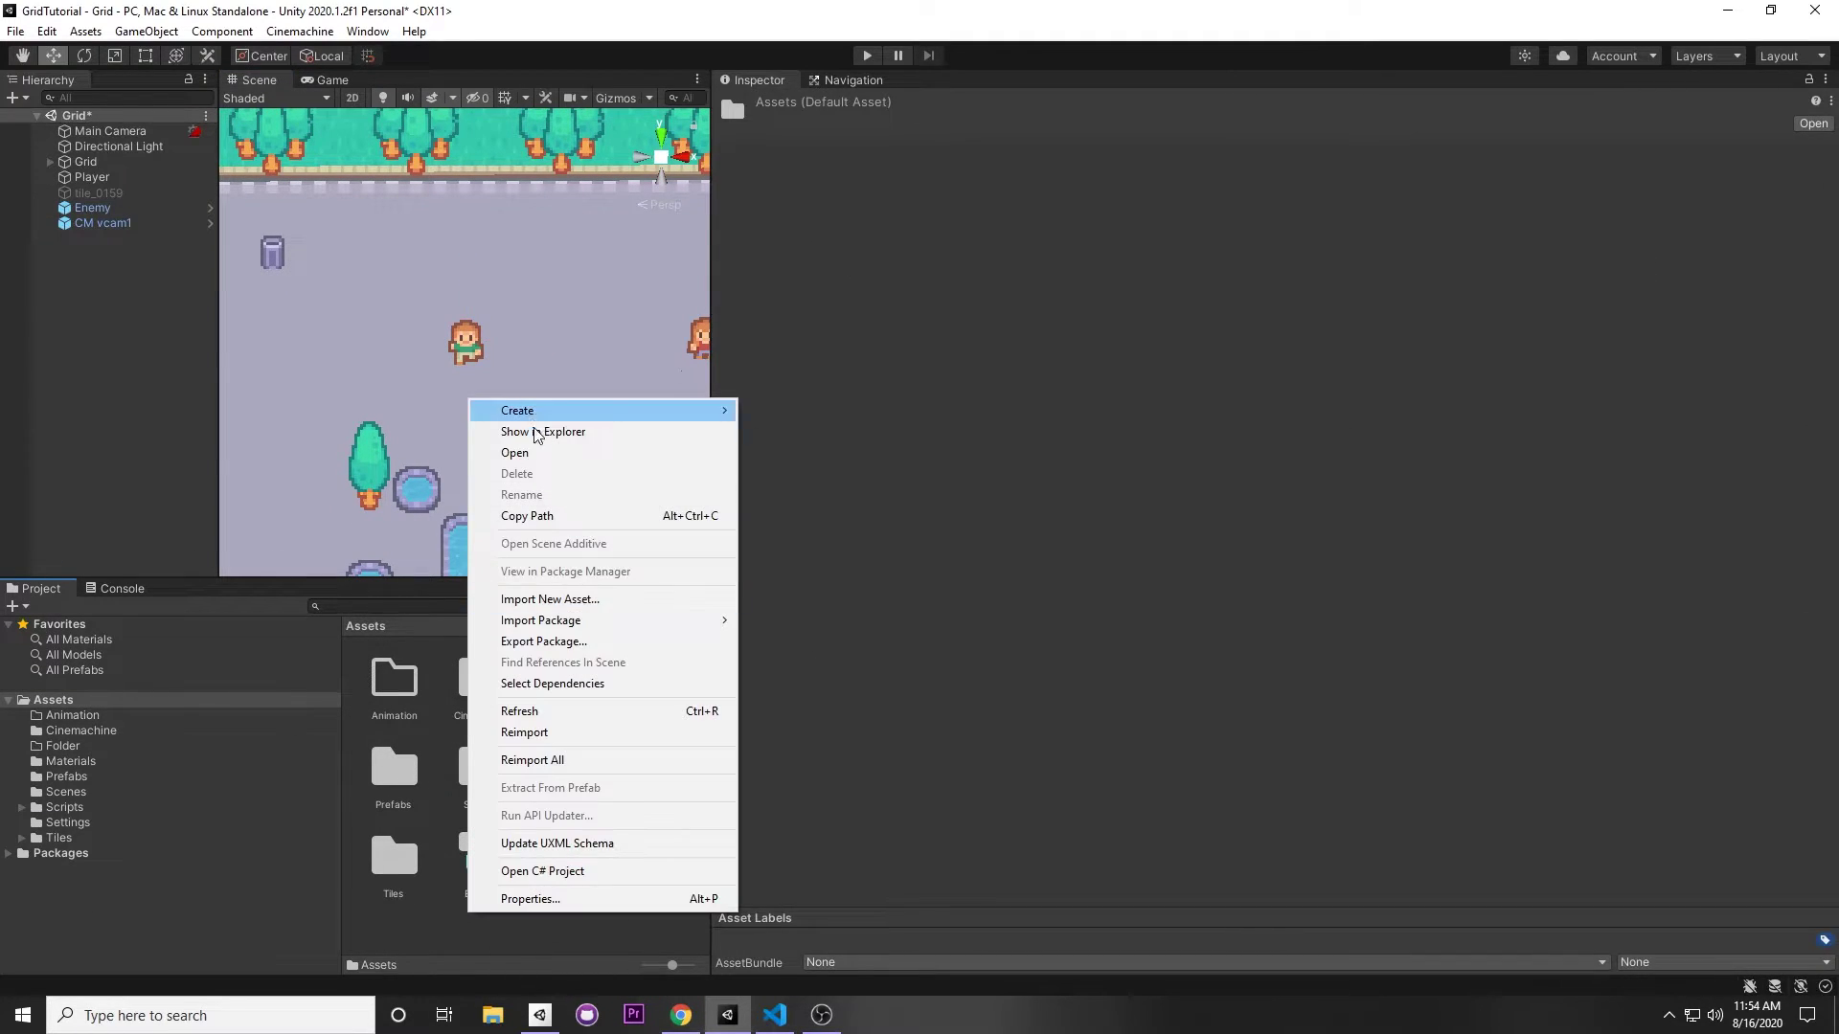
pyautogui.moveTo(541, 412)
pyautogui.click(782, 132)
pyautogui.write('CinemchineNoise')
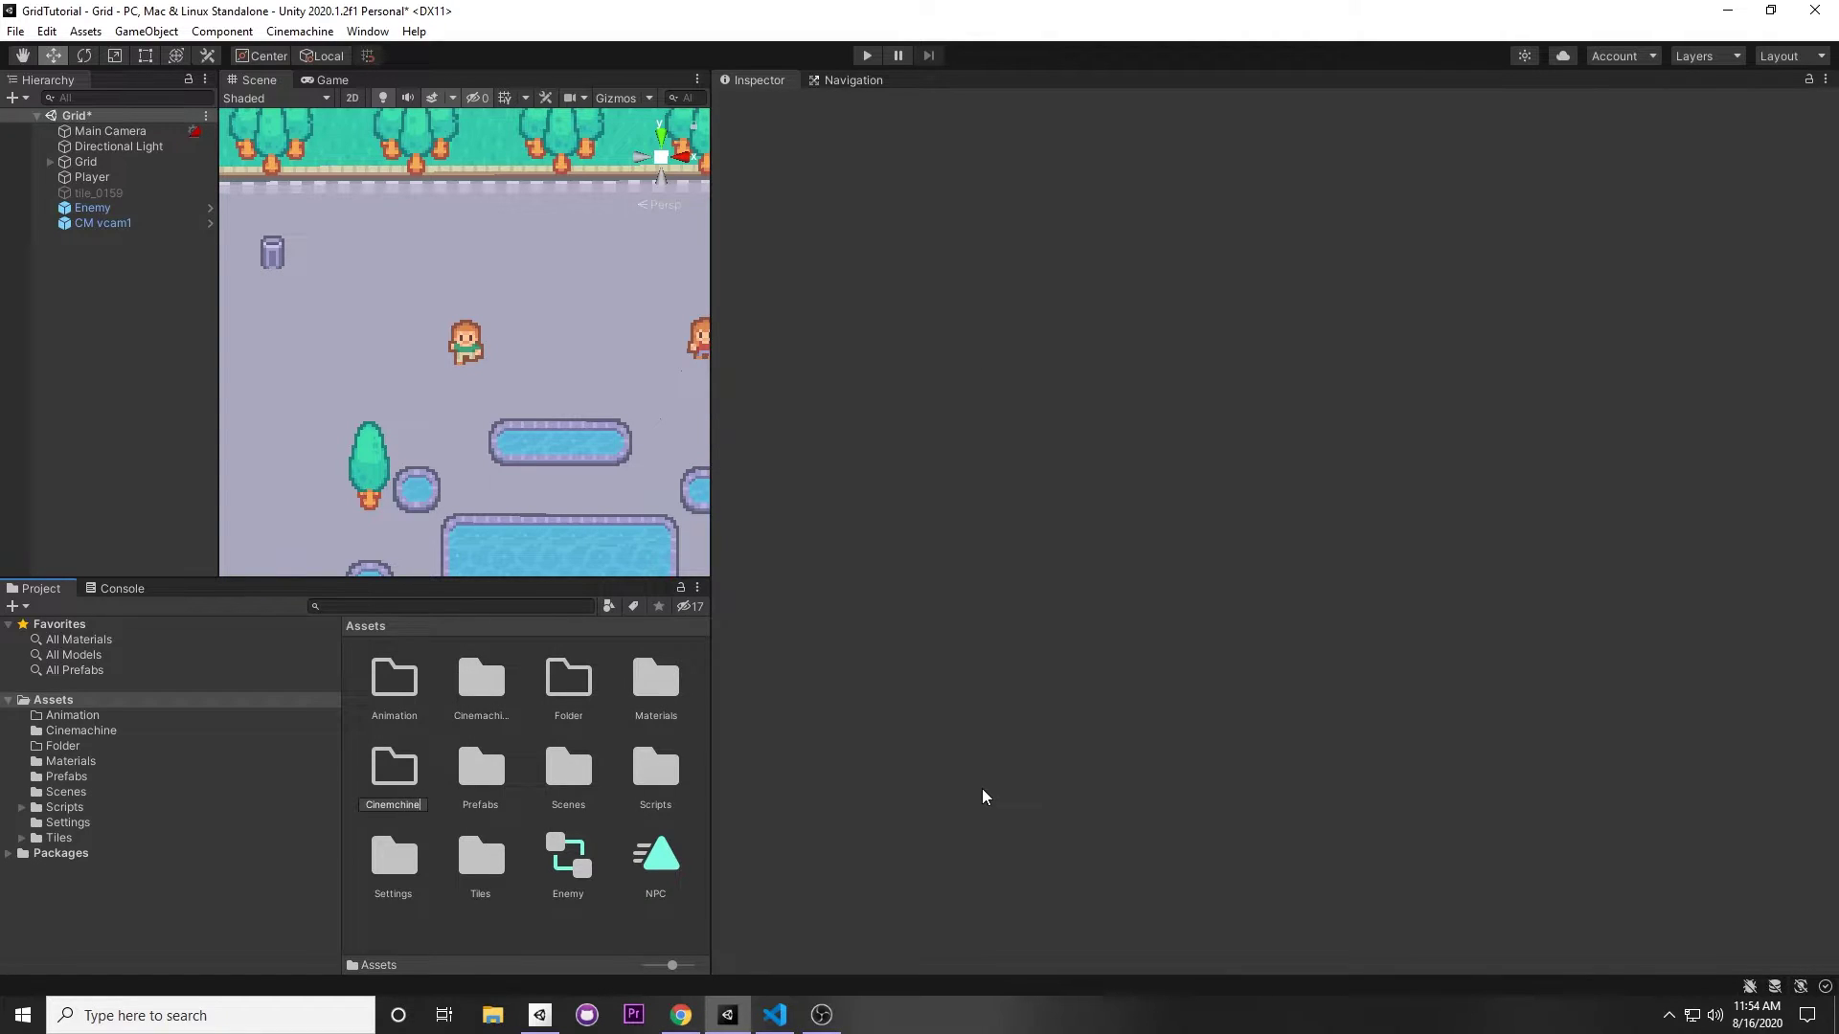
pyautogui.press('Return')
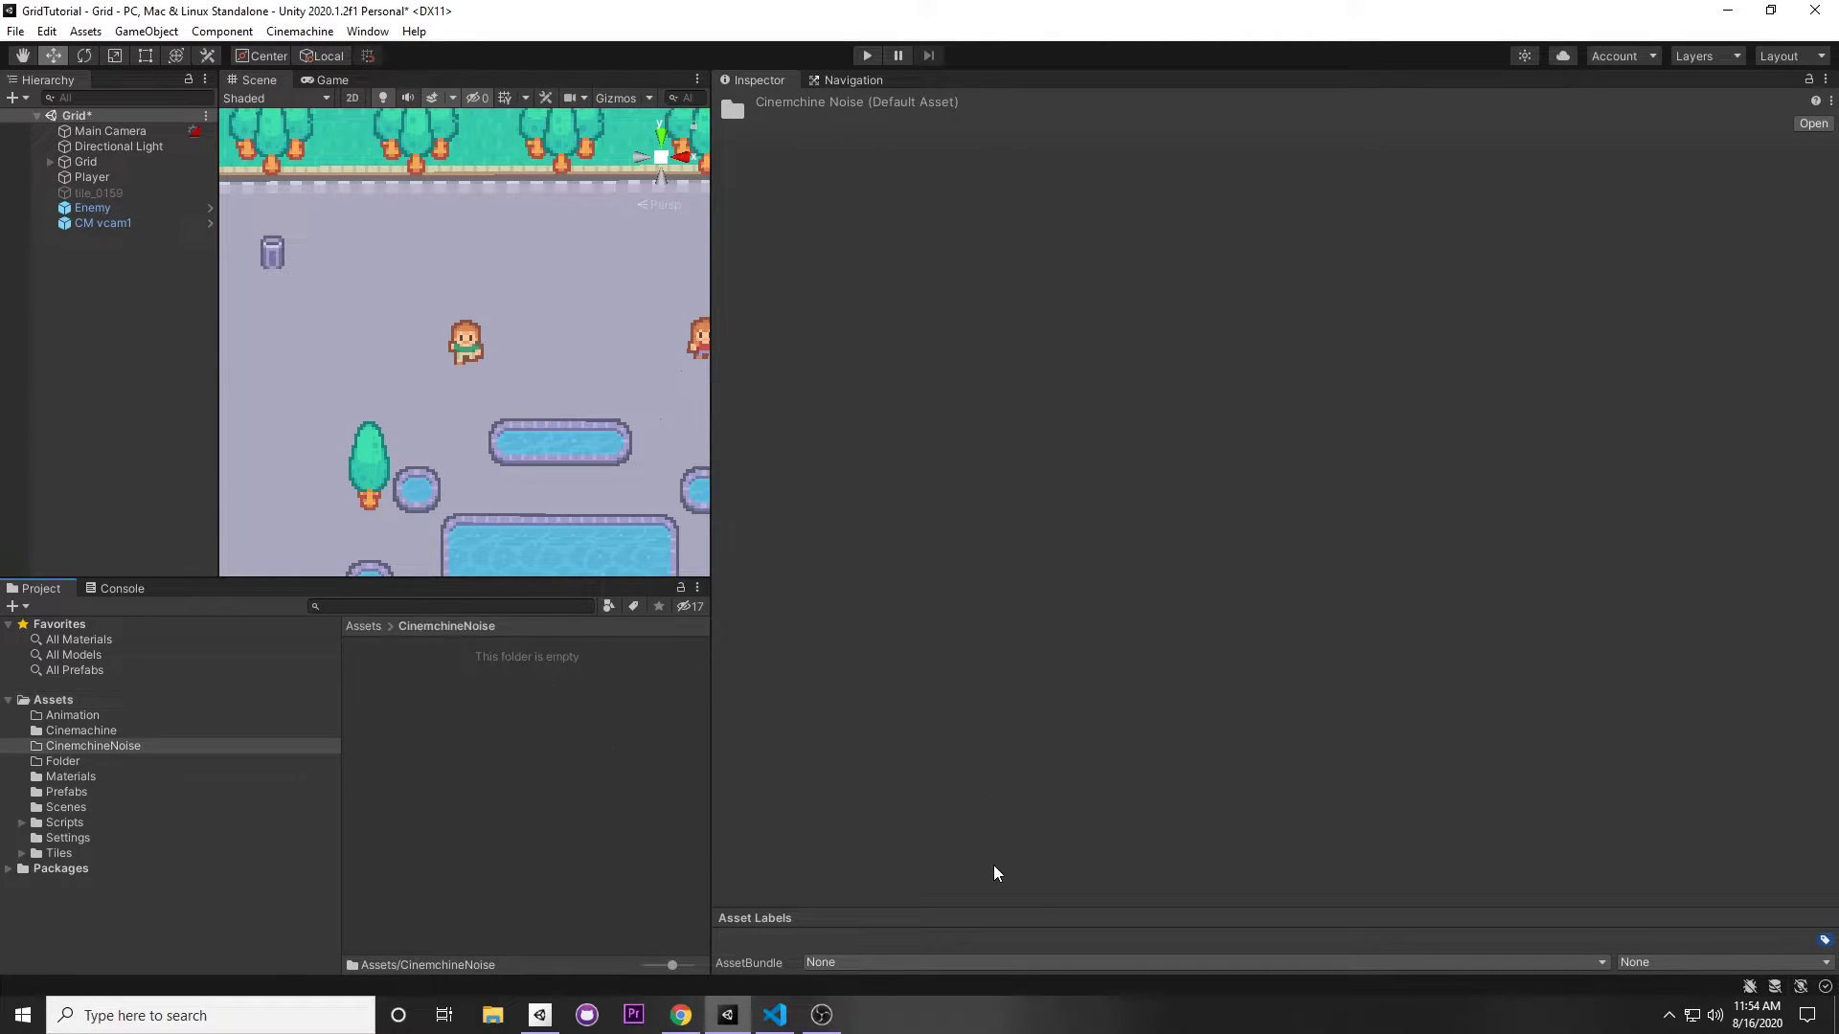
# Create a Cinemachine NoiseSettings asset in the CinemachineNoise folder
pyautogui.rightClick(380, 686)
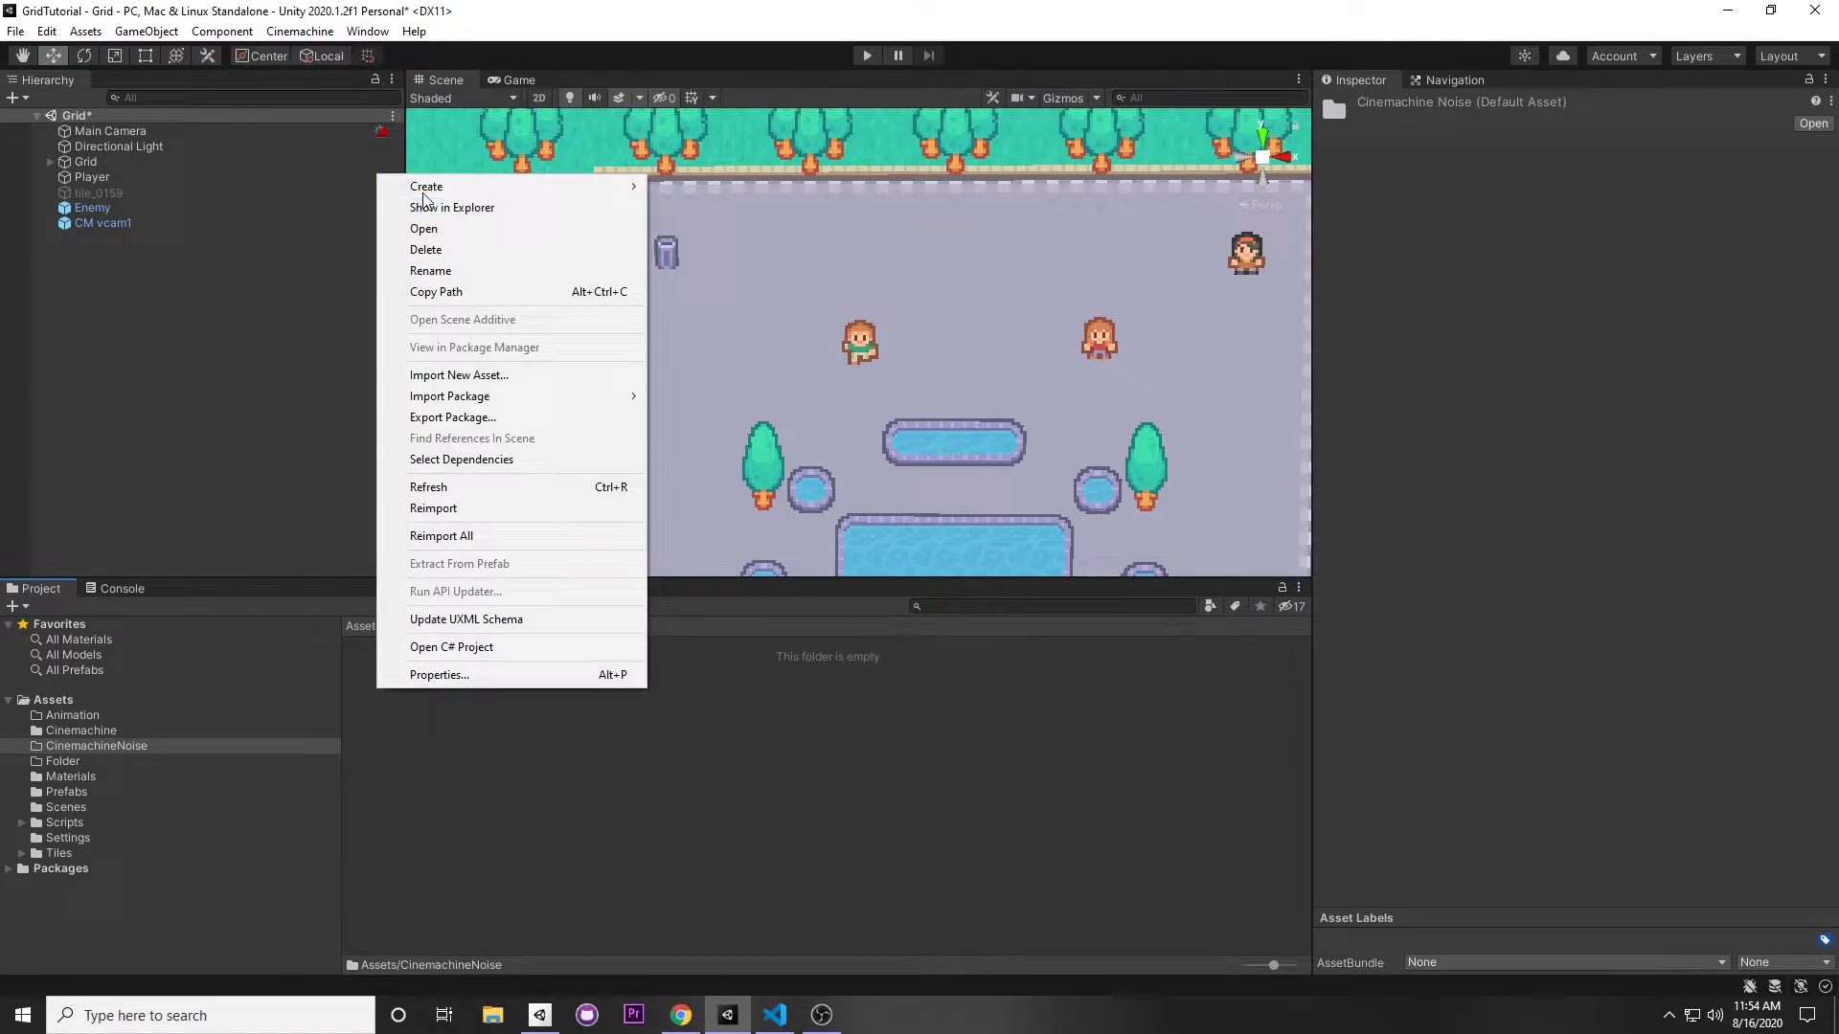
pyautogui.moveTo(425, 189)
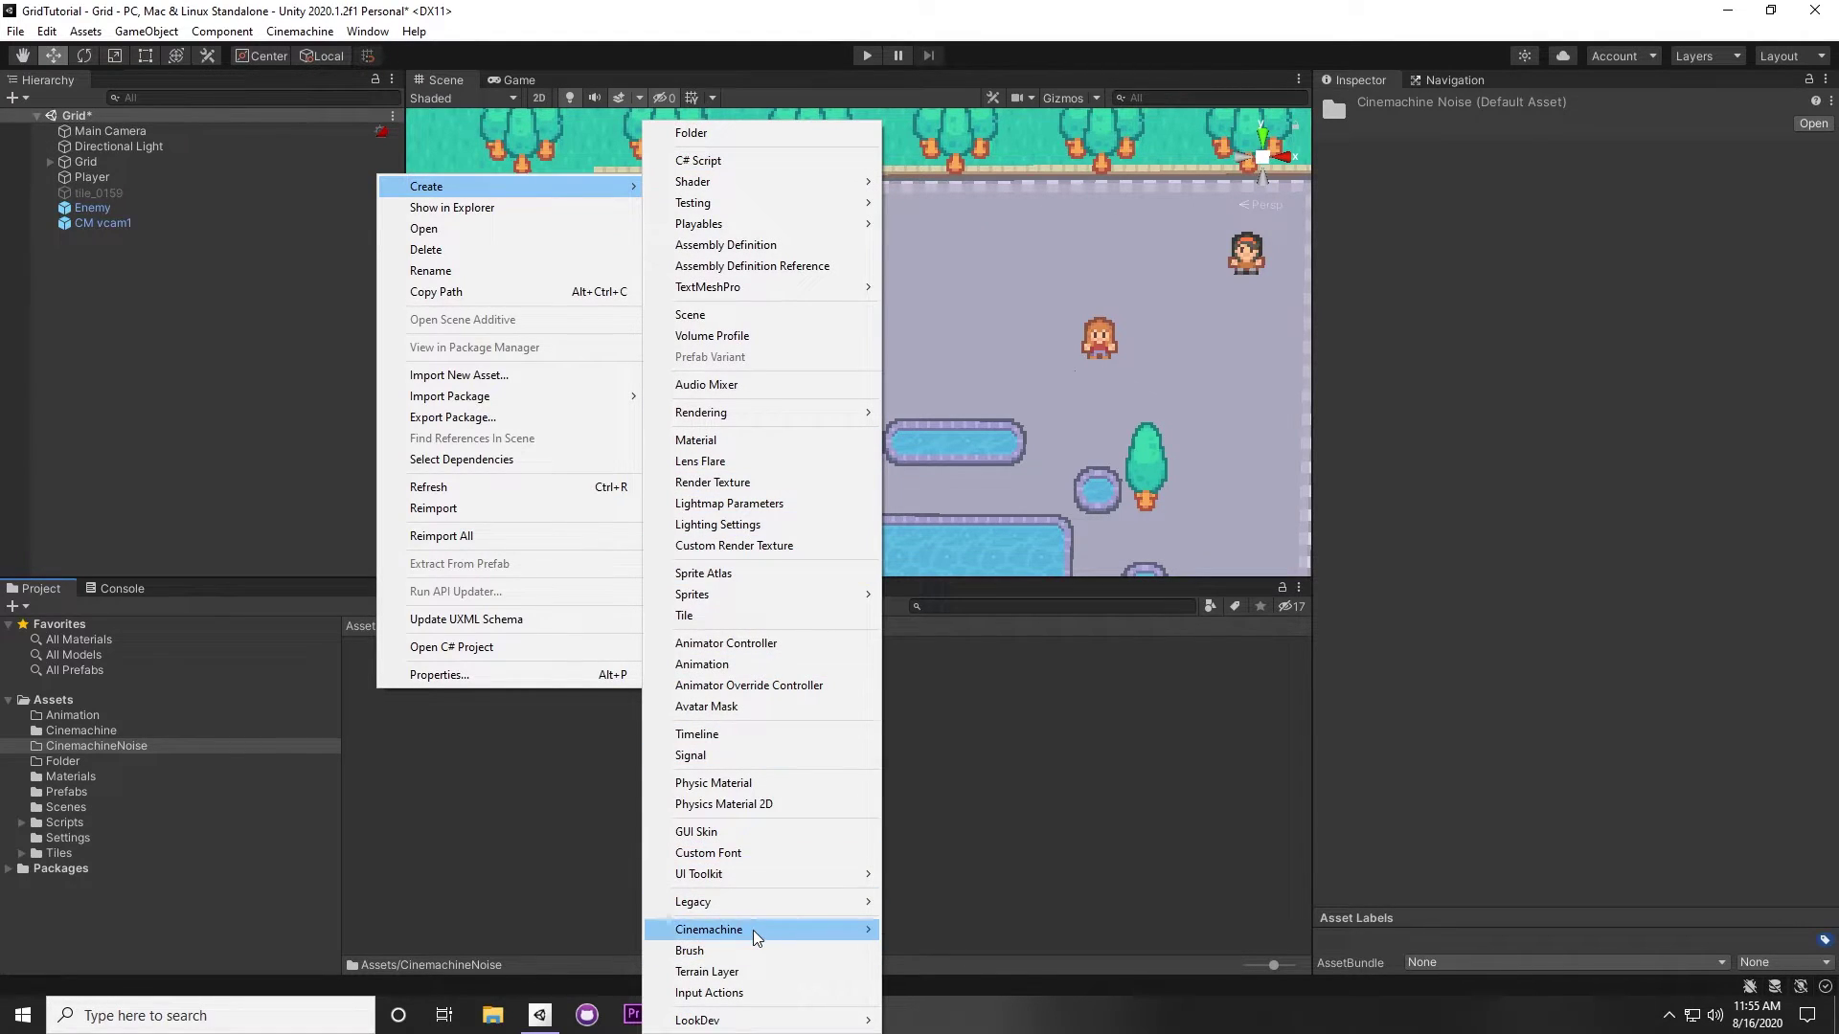
pyautogui.moveTo(758, 937)
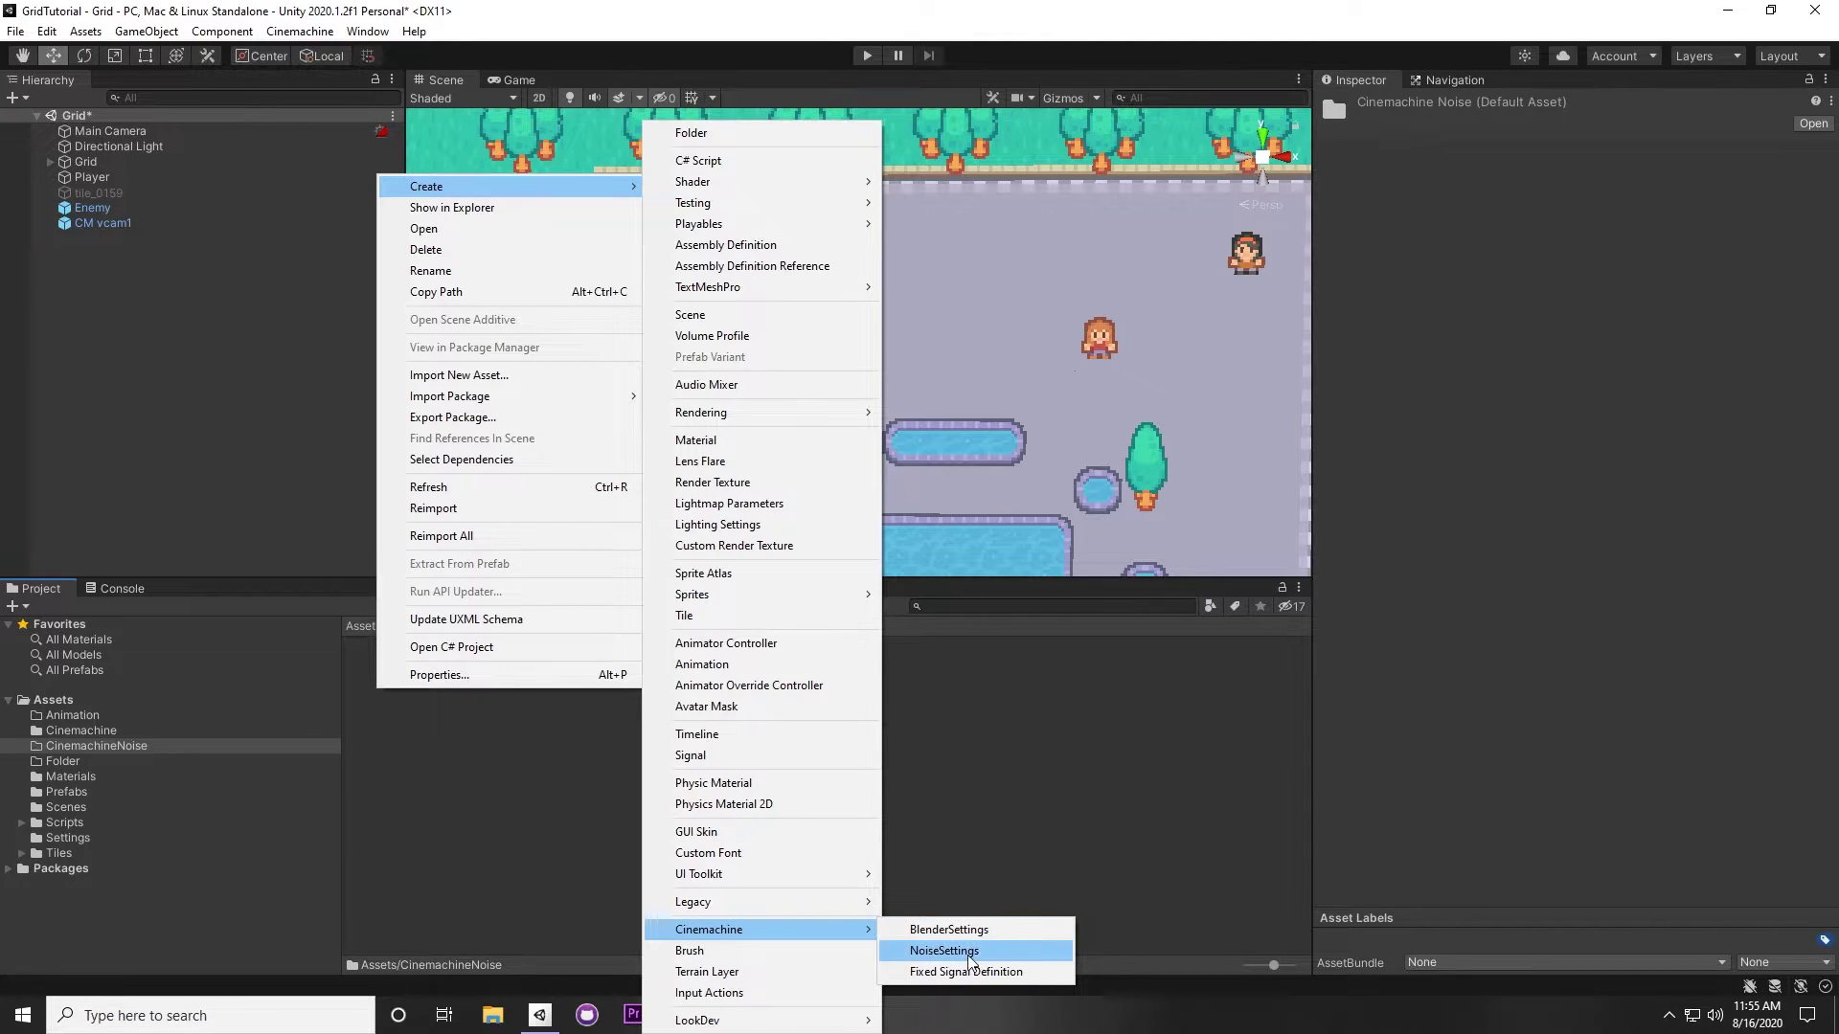
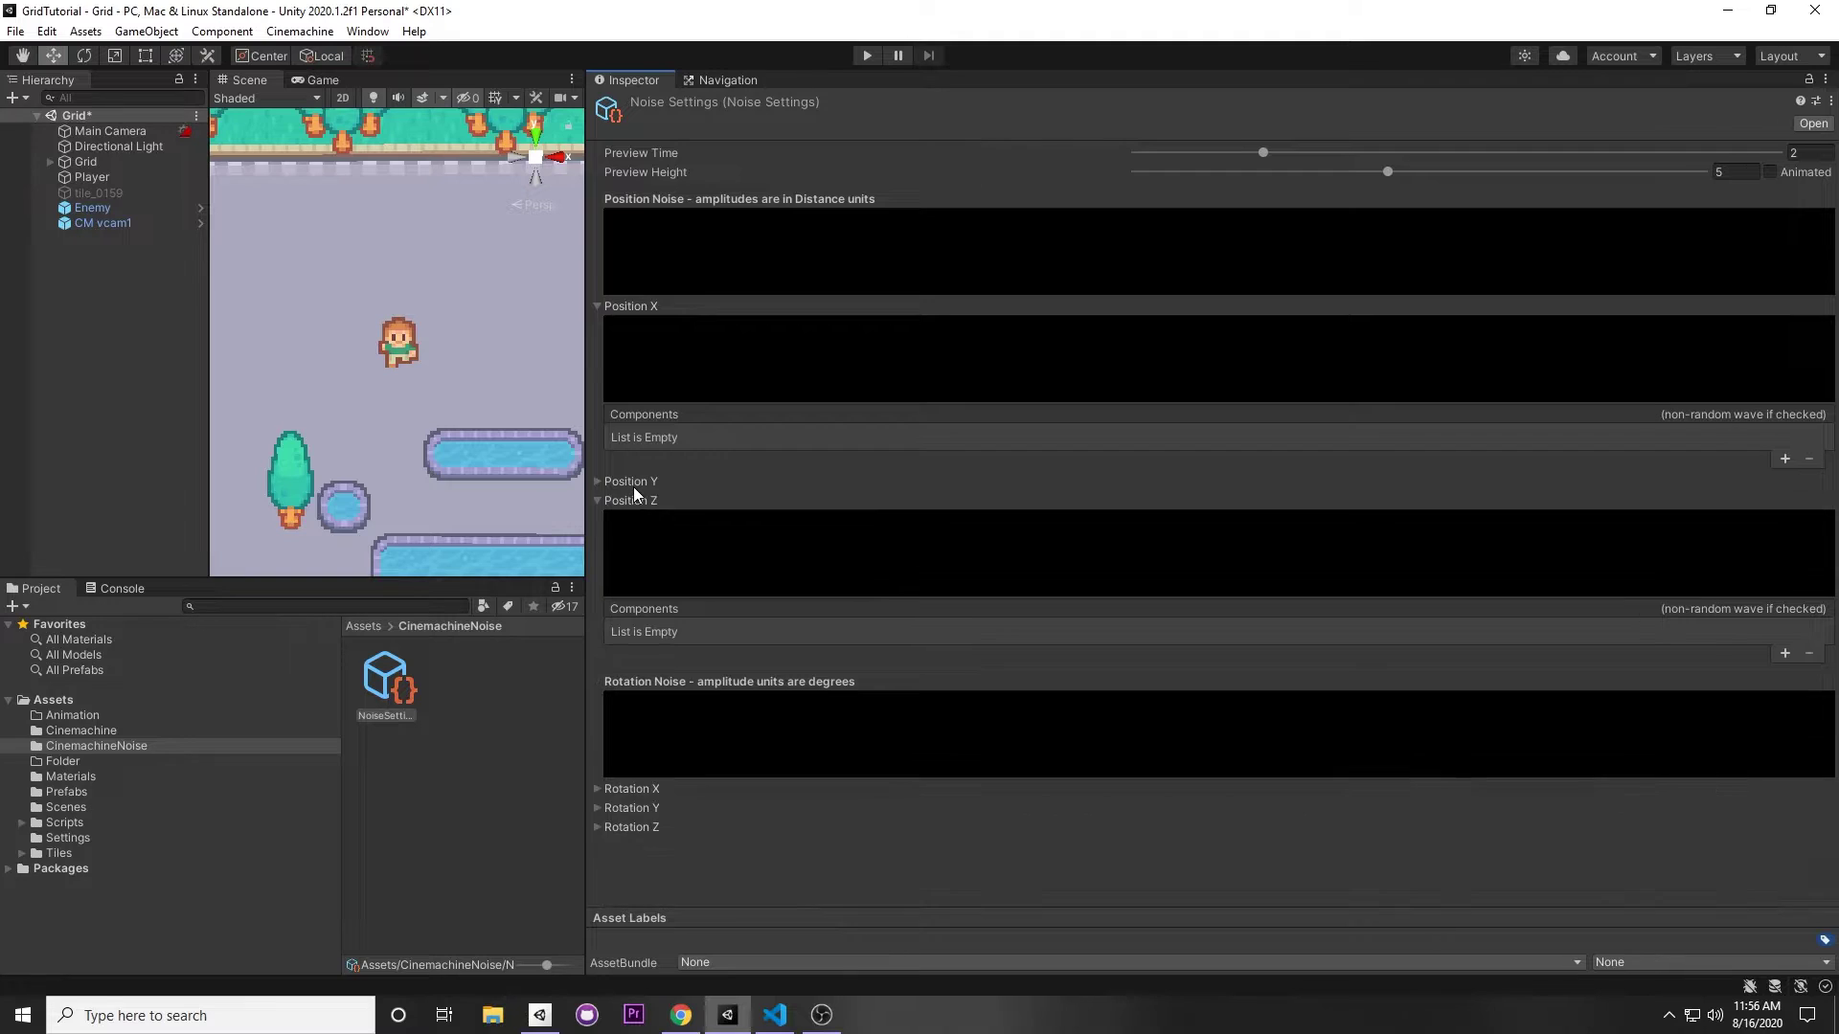
# Examine the Position X, Y and Z channels of the Noise Settings asset by expanding and collapsing them
pyautogui.click(634, 499)
pyautogui.click(607, 308)
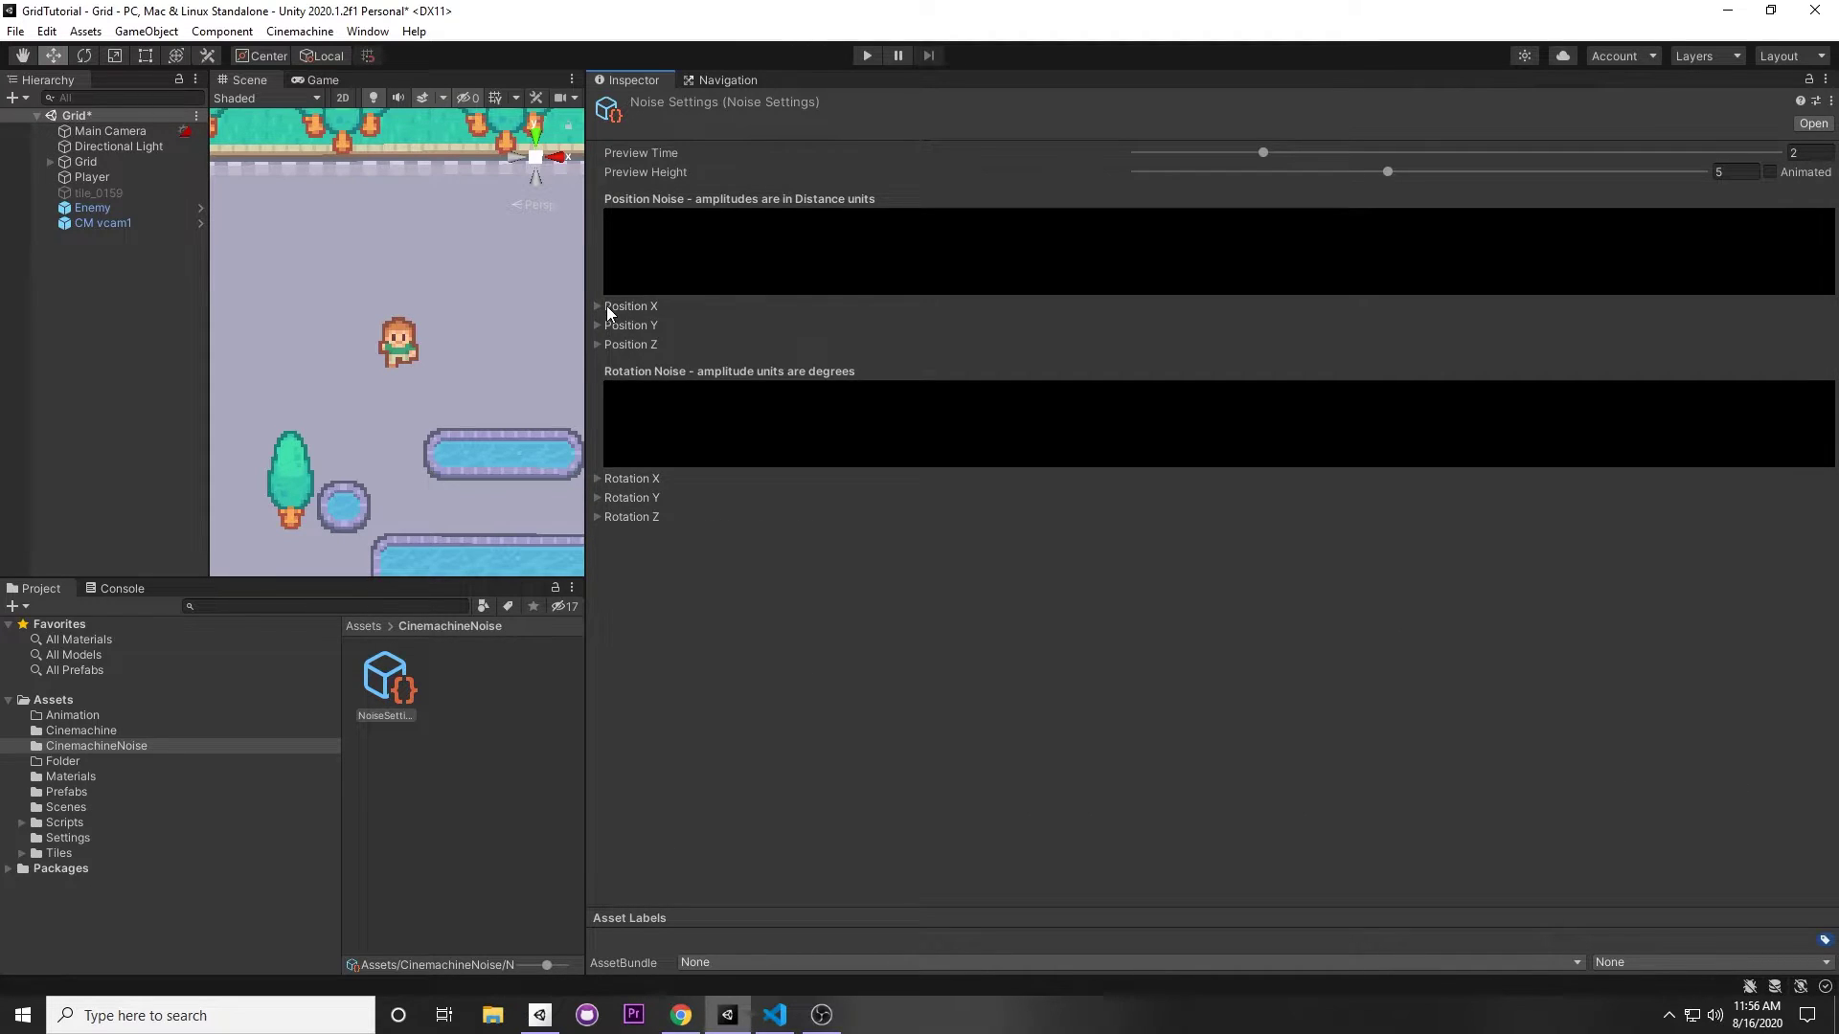
pyautogui.click(606, 307)
pyautogui.click(606, 307)
pyautogui.click(606, 305)
pyautogui.click(605, 304)
pyautogui.click(609, 345)
pyautogui.click(609, 345)
pyautogui.click(646, 345)
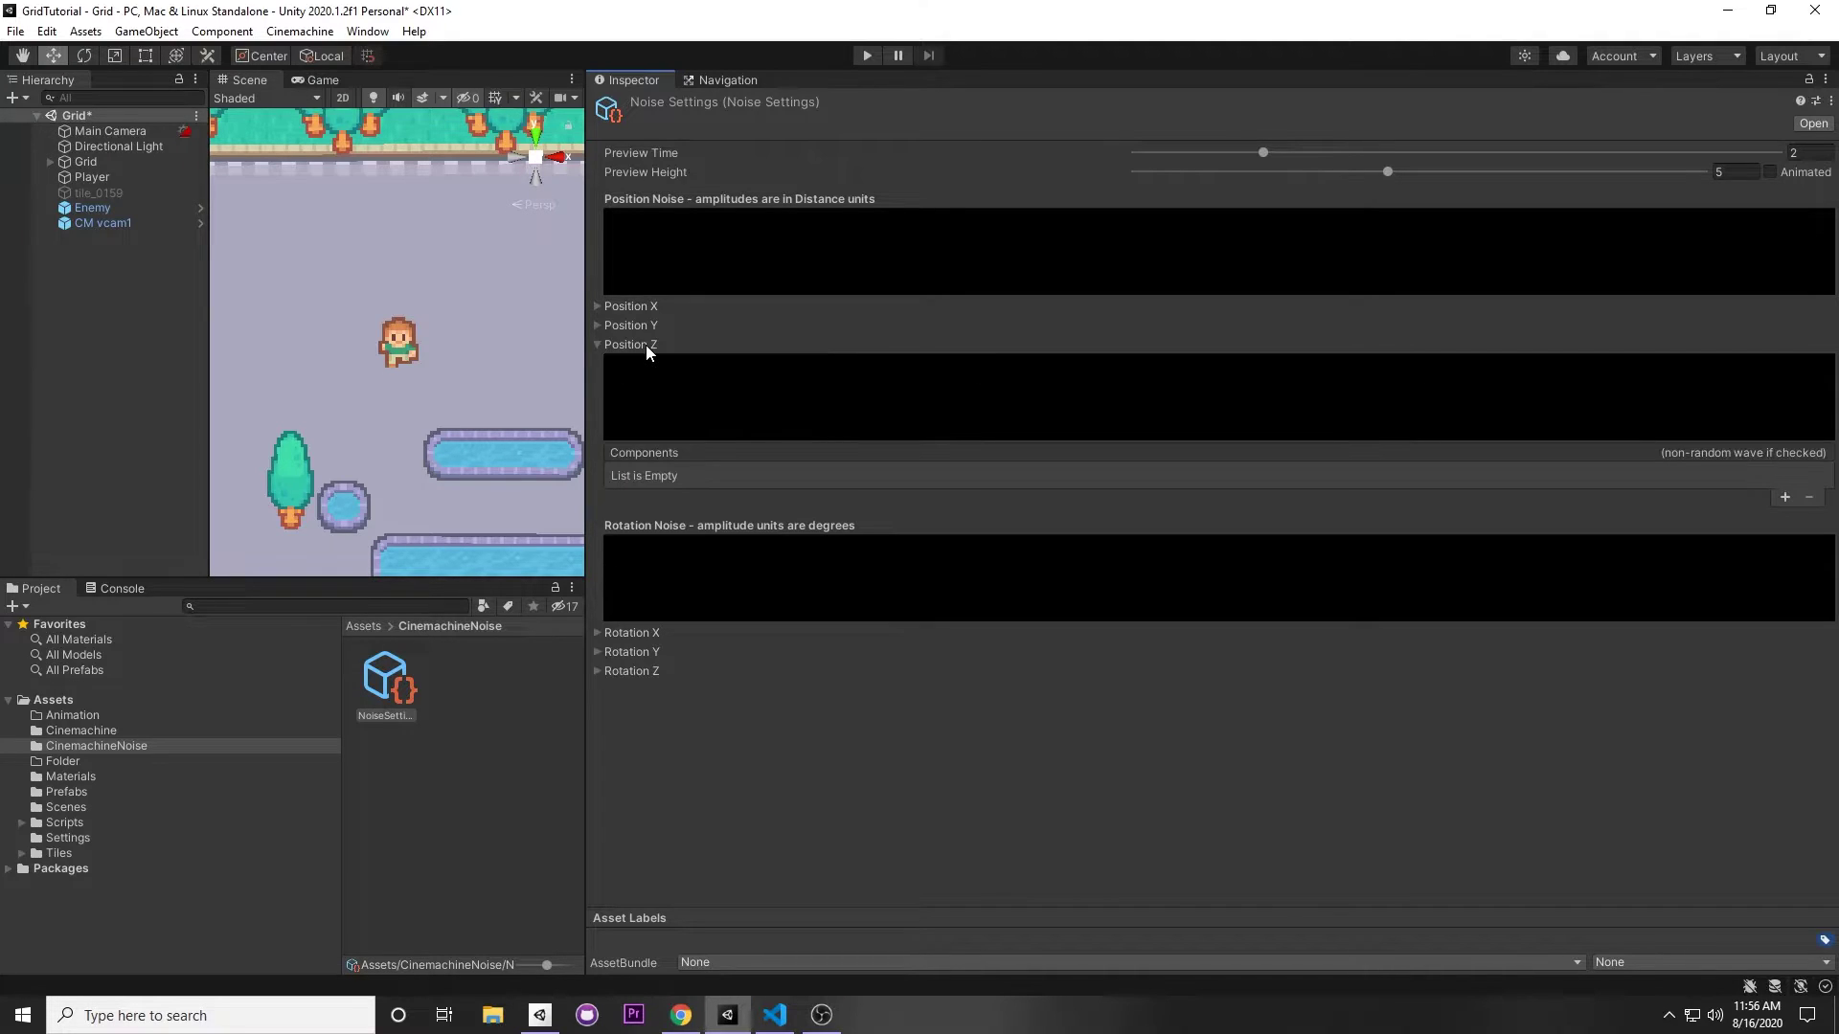
pyautogui.click(643, 344)
pyautogui.click(646, 343)
pyautogui.click(646, 343)
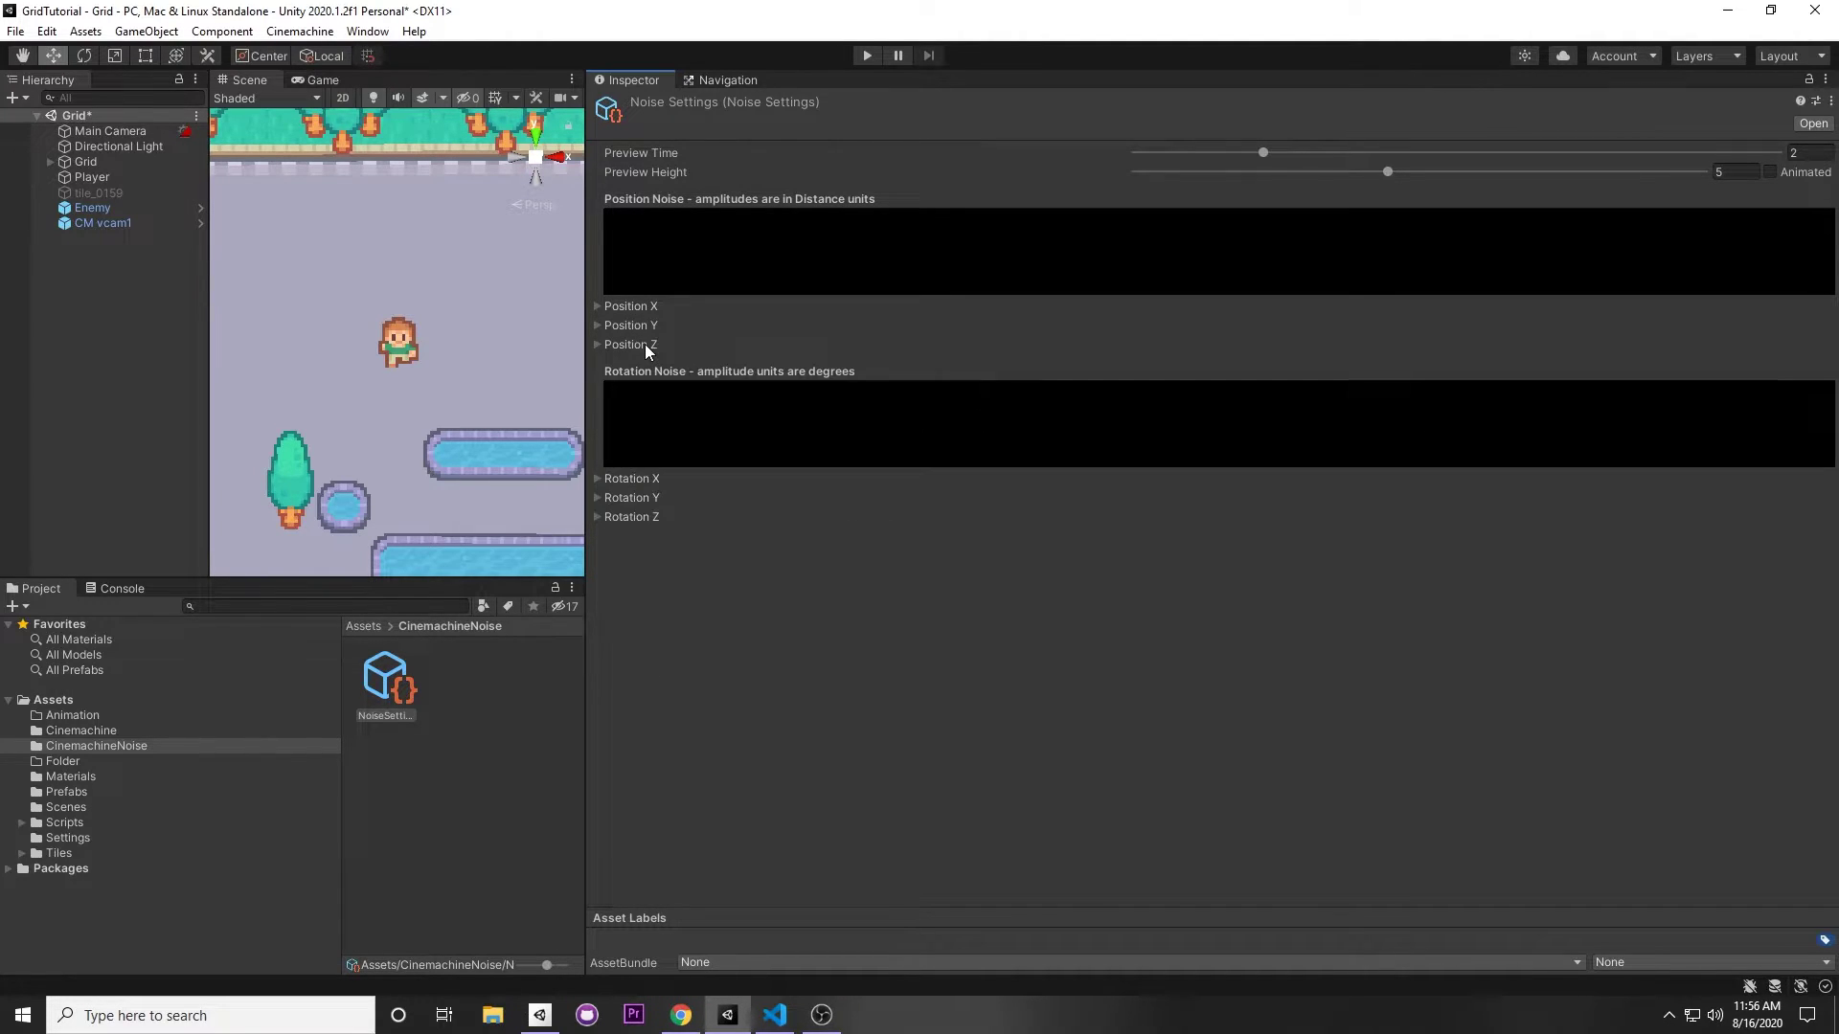
pyautogui.click(644, 347)
pyautogui.click(643, 348)
pyautogui.click(644, 348)
pyautogui.click(644, 348)
# Add a non-random wave component to the Position X noise with amplitude 1 and frequency 5
pyautogui.click(633, 306)
pyautogui.click(646, 478)
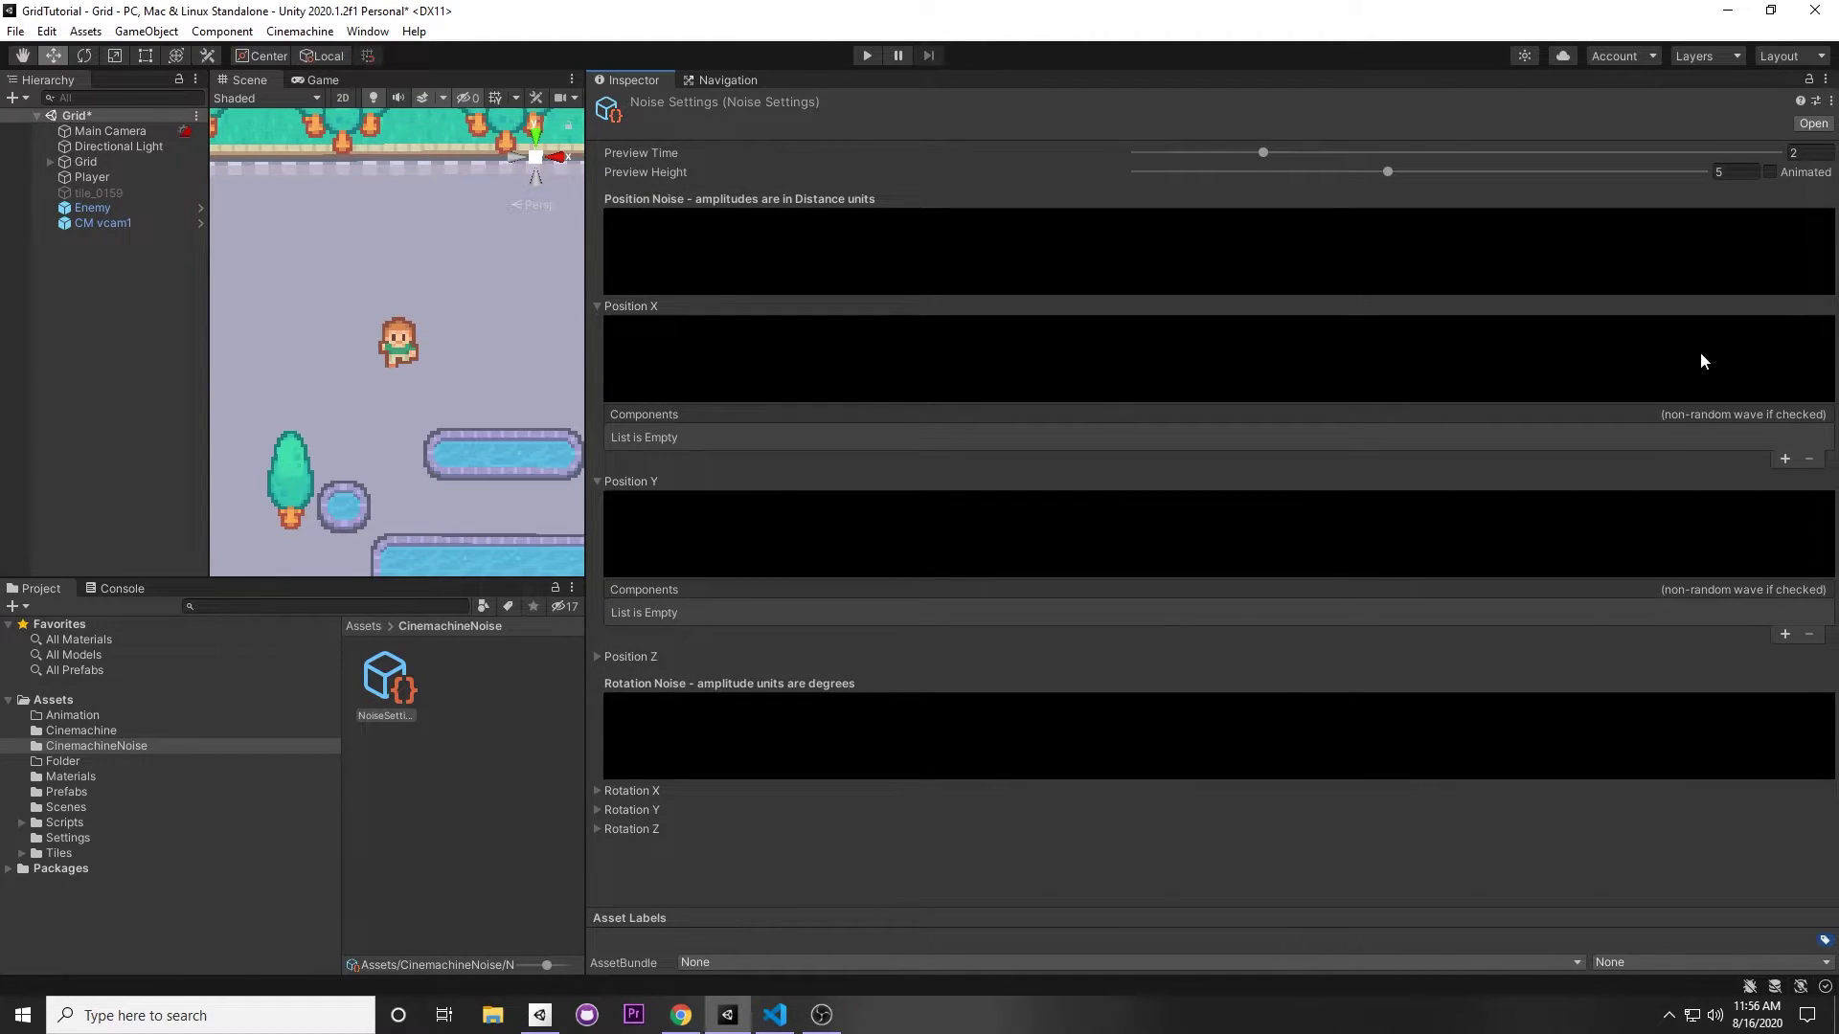
pyautogui.click(1785, 459)
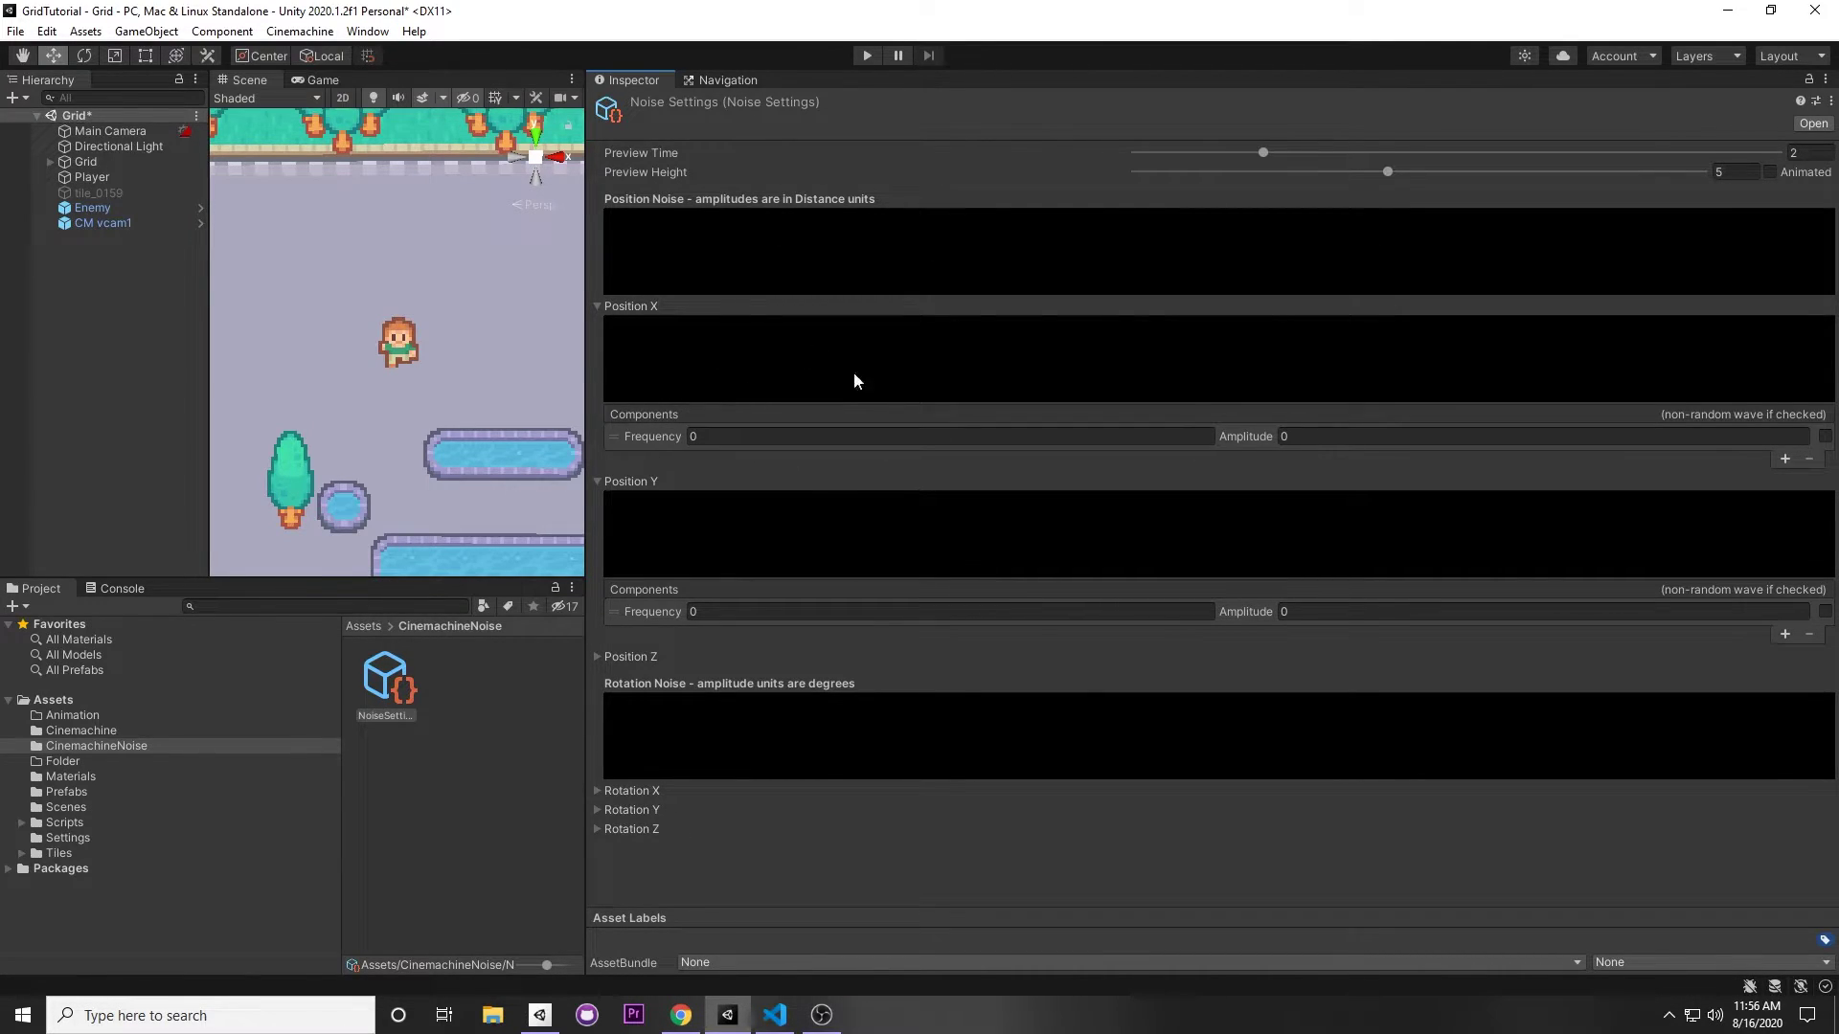
pyautogui.click(1339, 435)
pyautogui.write('1')
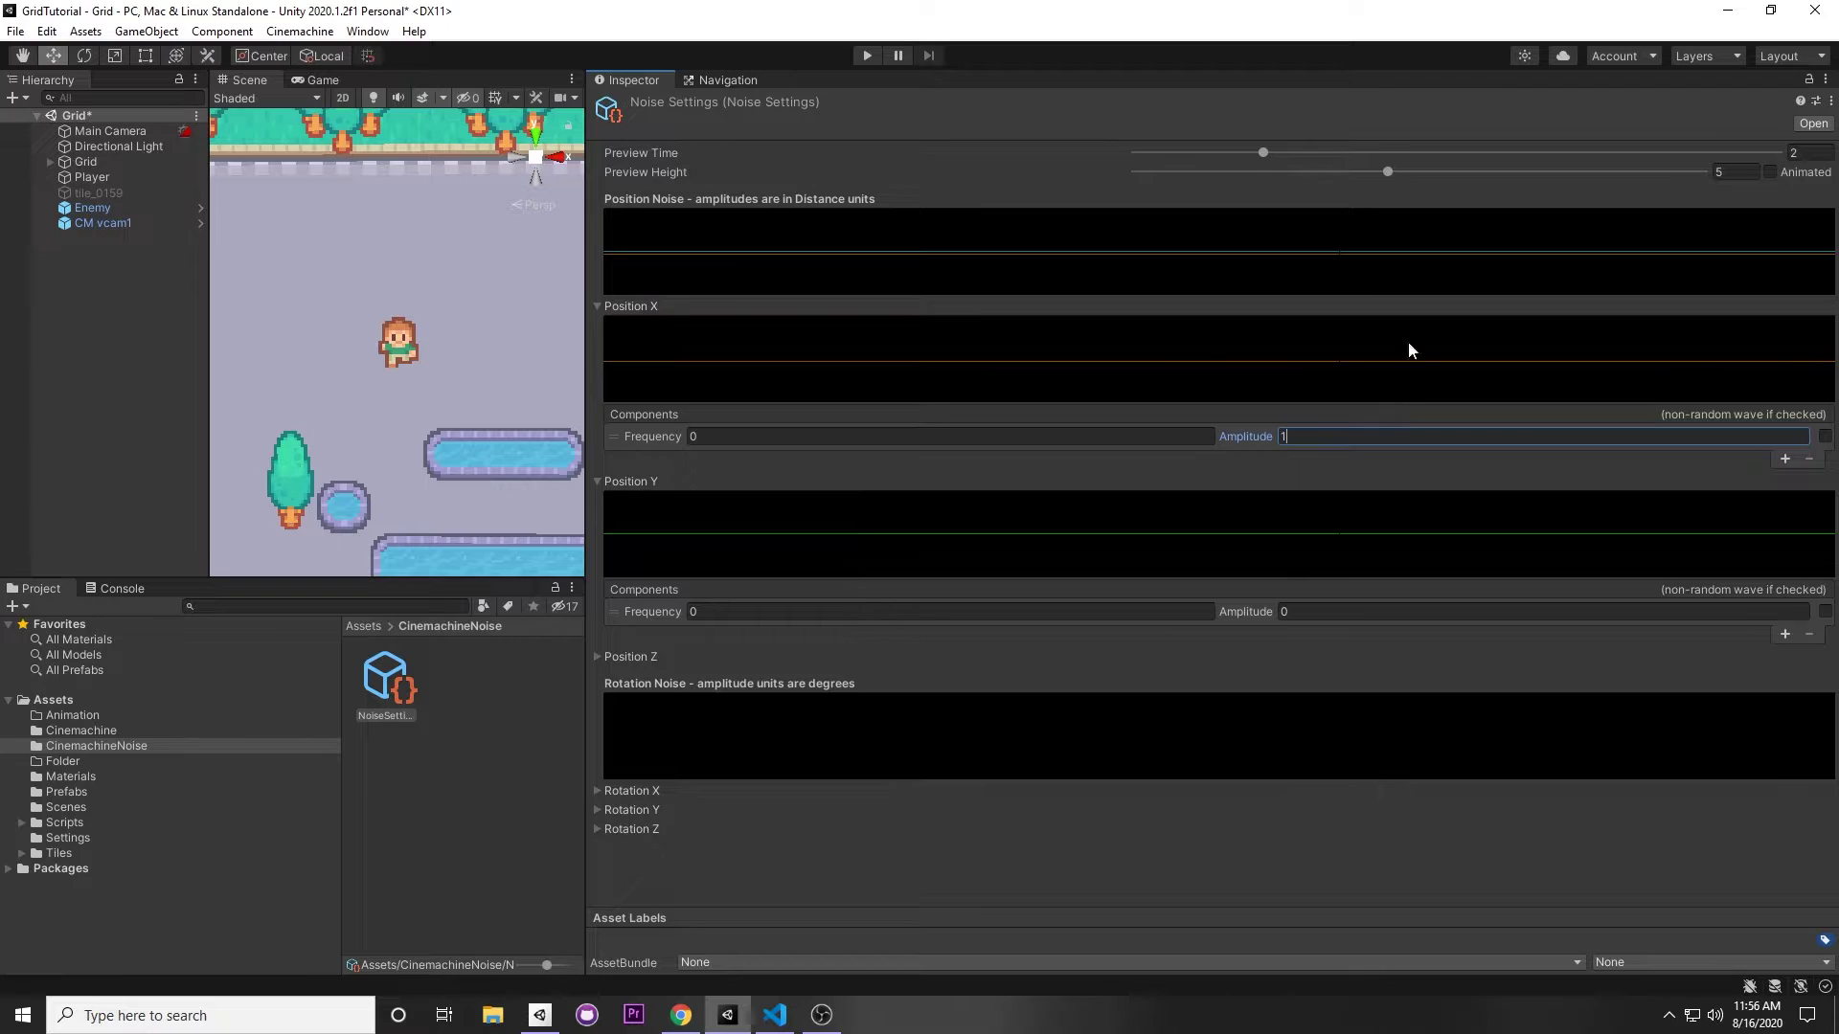
pyautogui.hotkey('shift', 'Tab')
pyautogui.press('BackSpace')
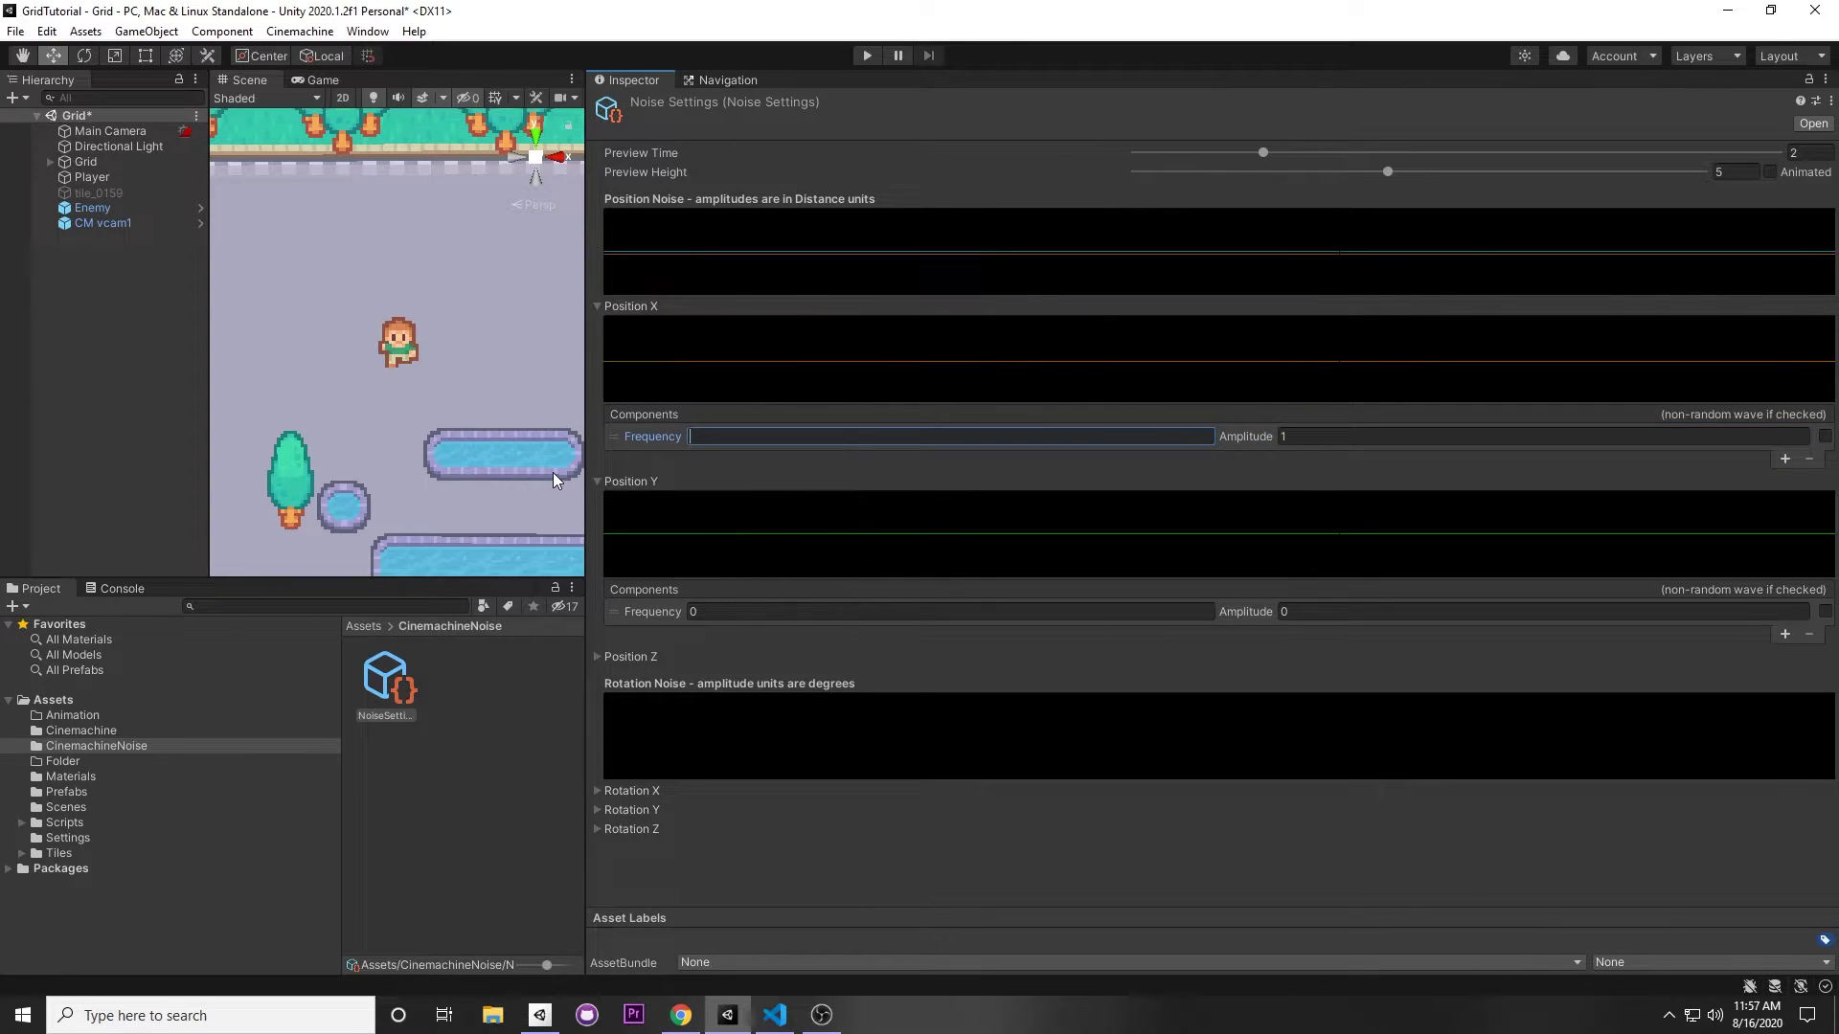
pyautogui.write('5')
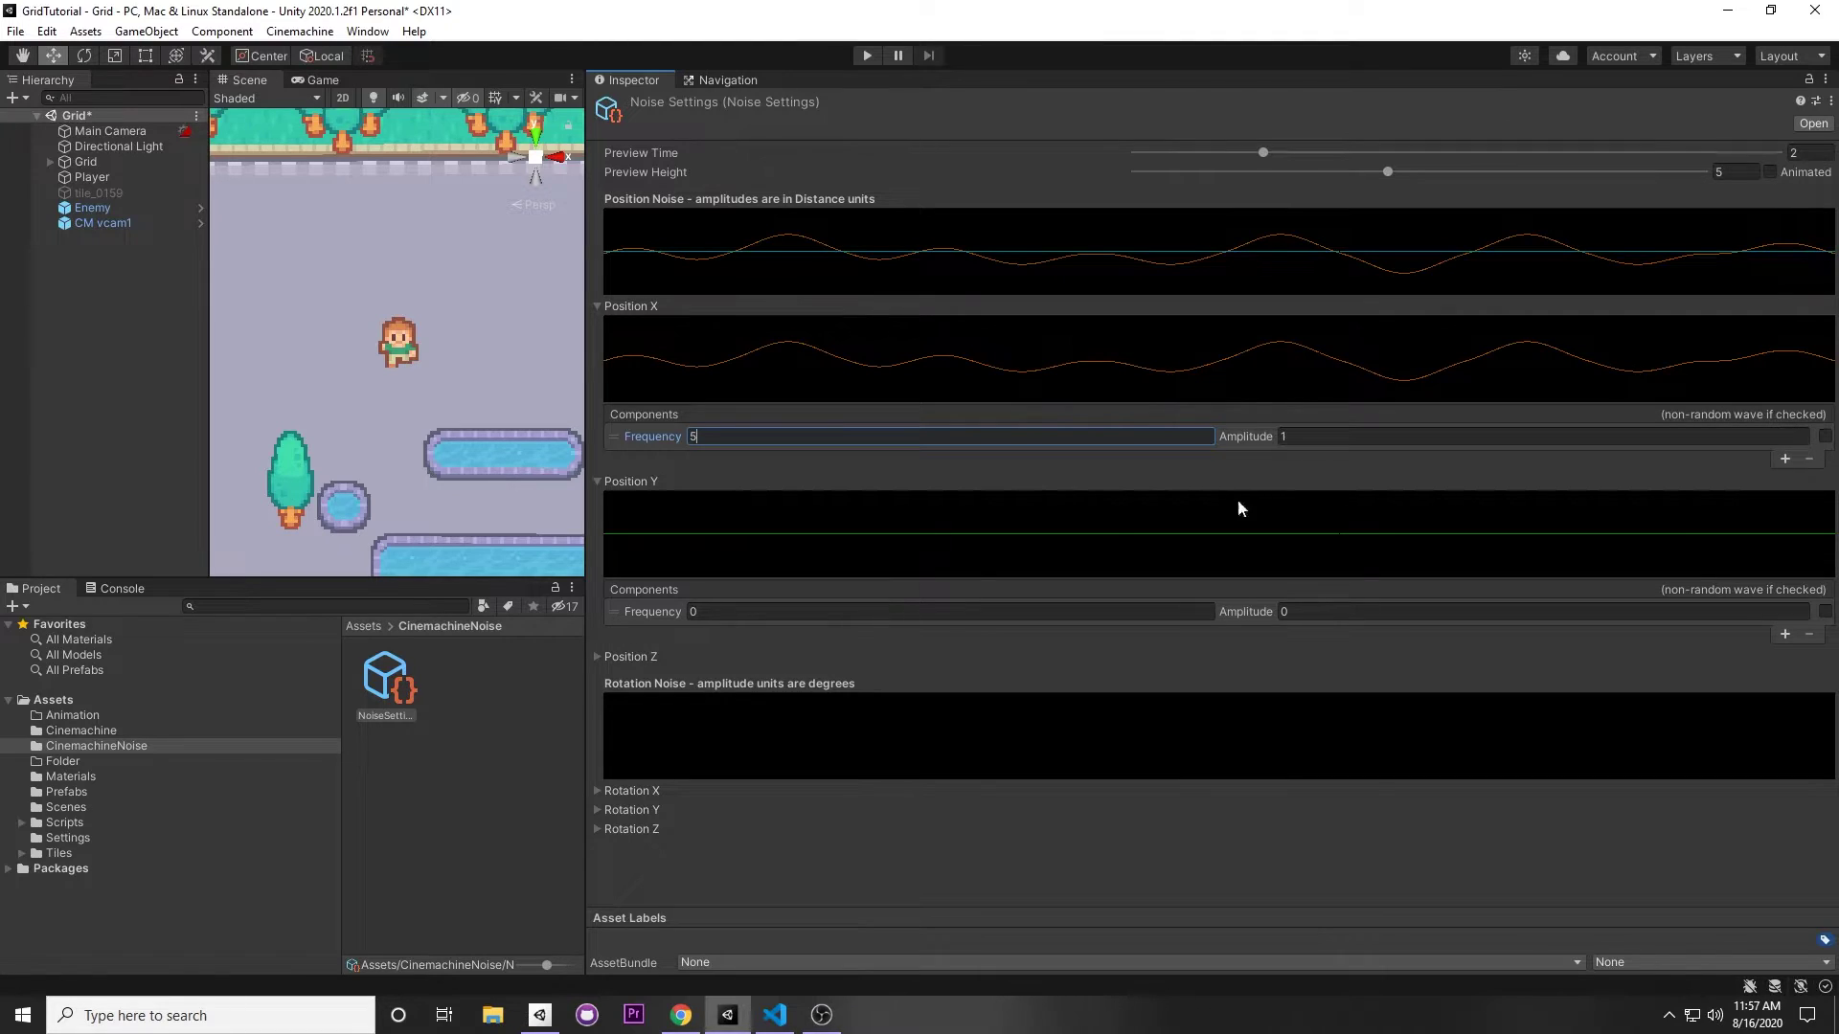
pyautogui.press('Return')
pyautogui.click(1824, 437)
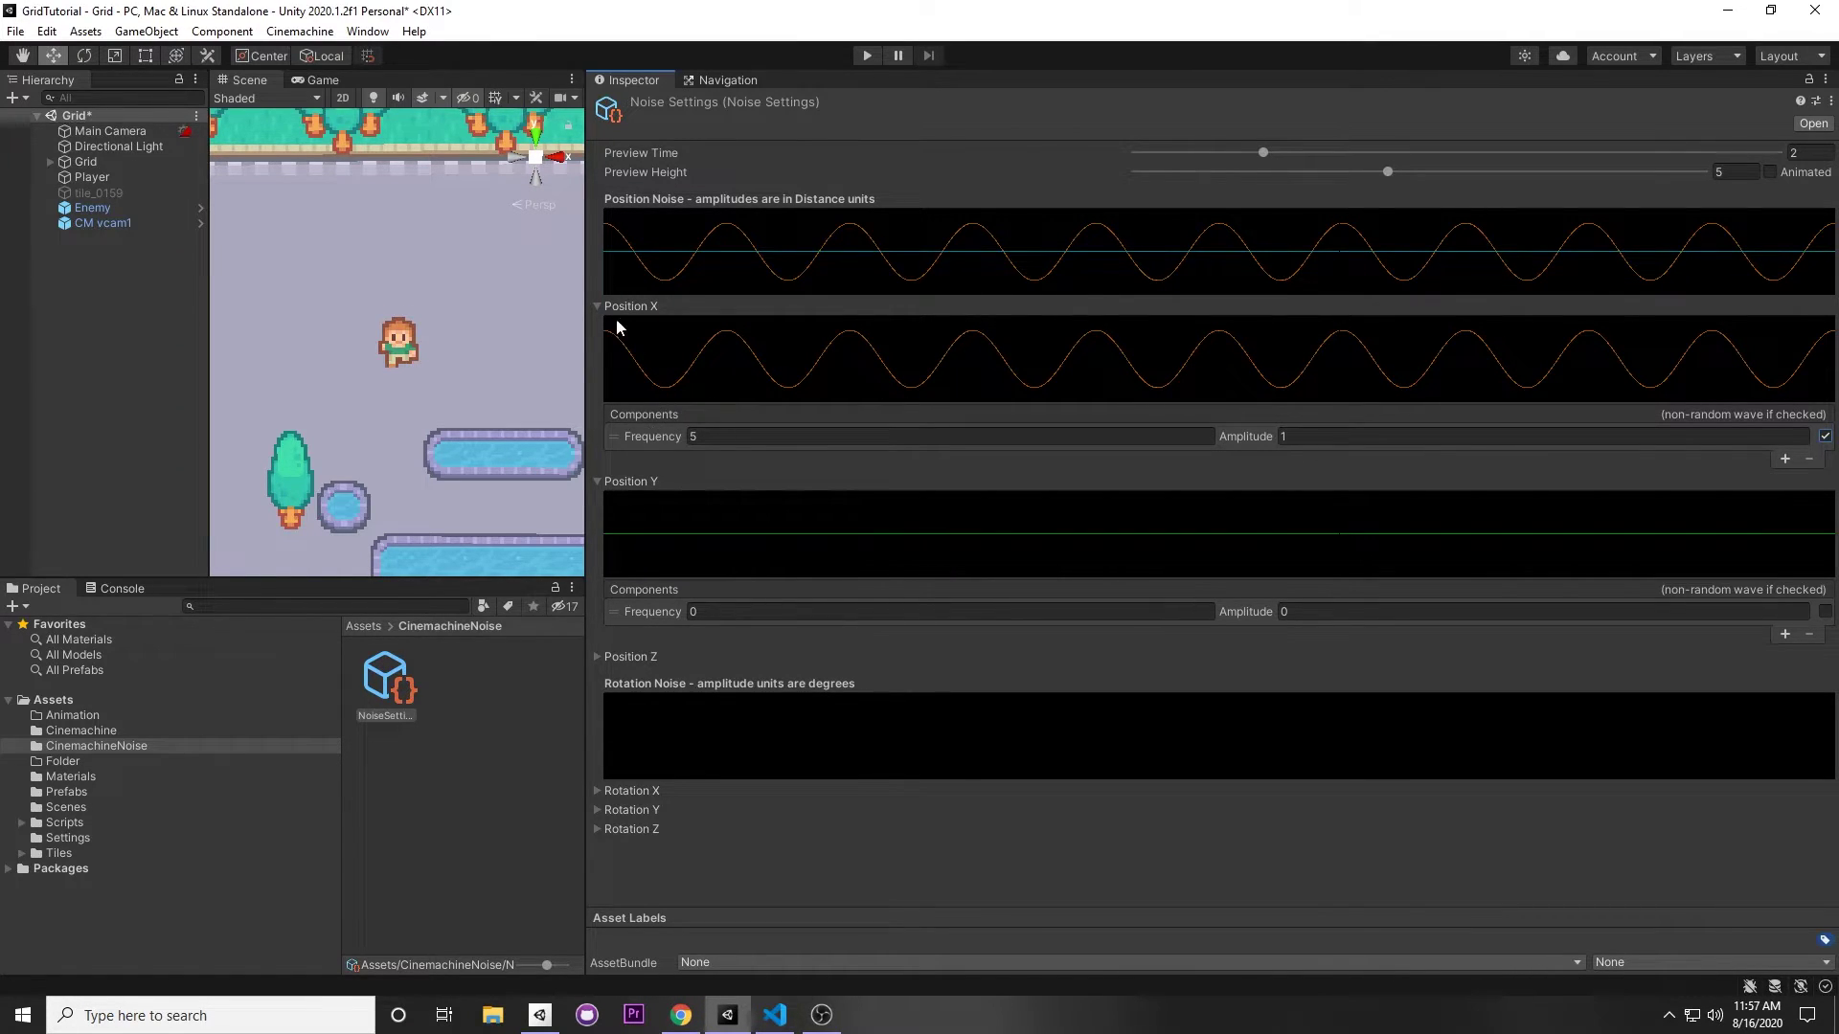
# Set the Position X component's frequency to 3 and its amplitude to 0.01
pyautogui.click(752, 433)
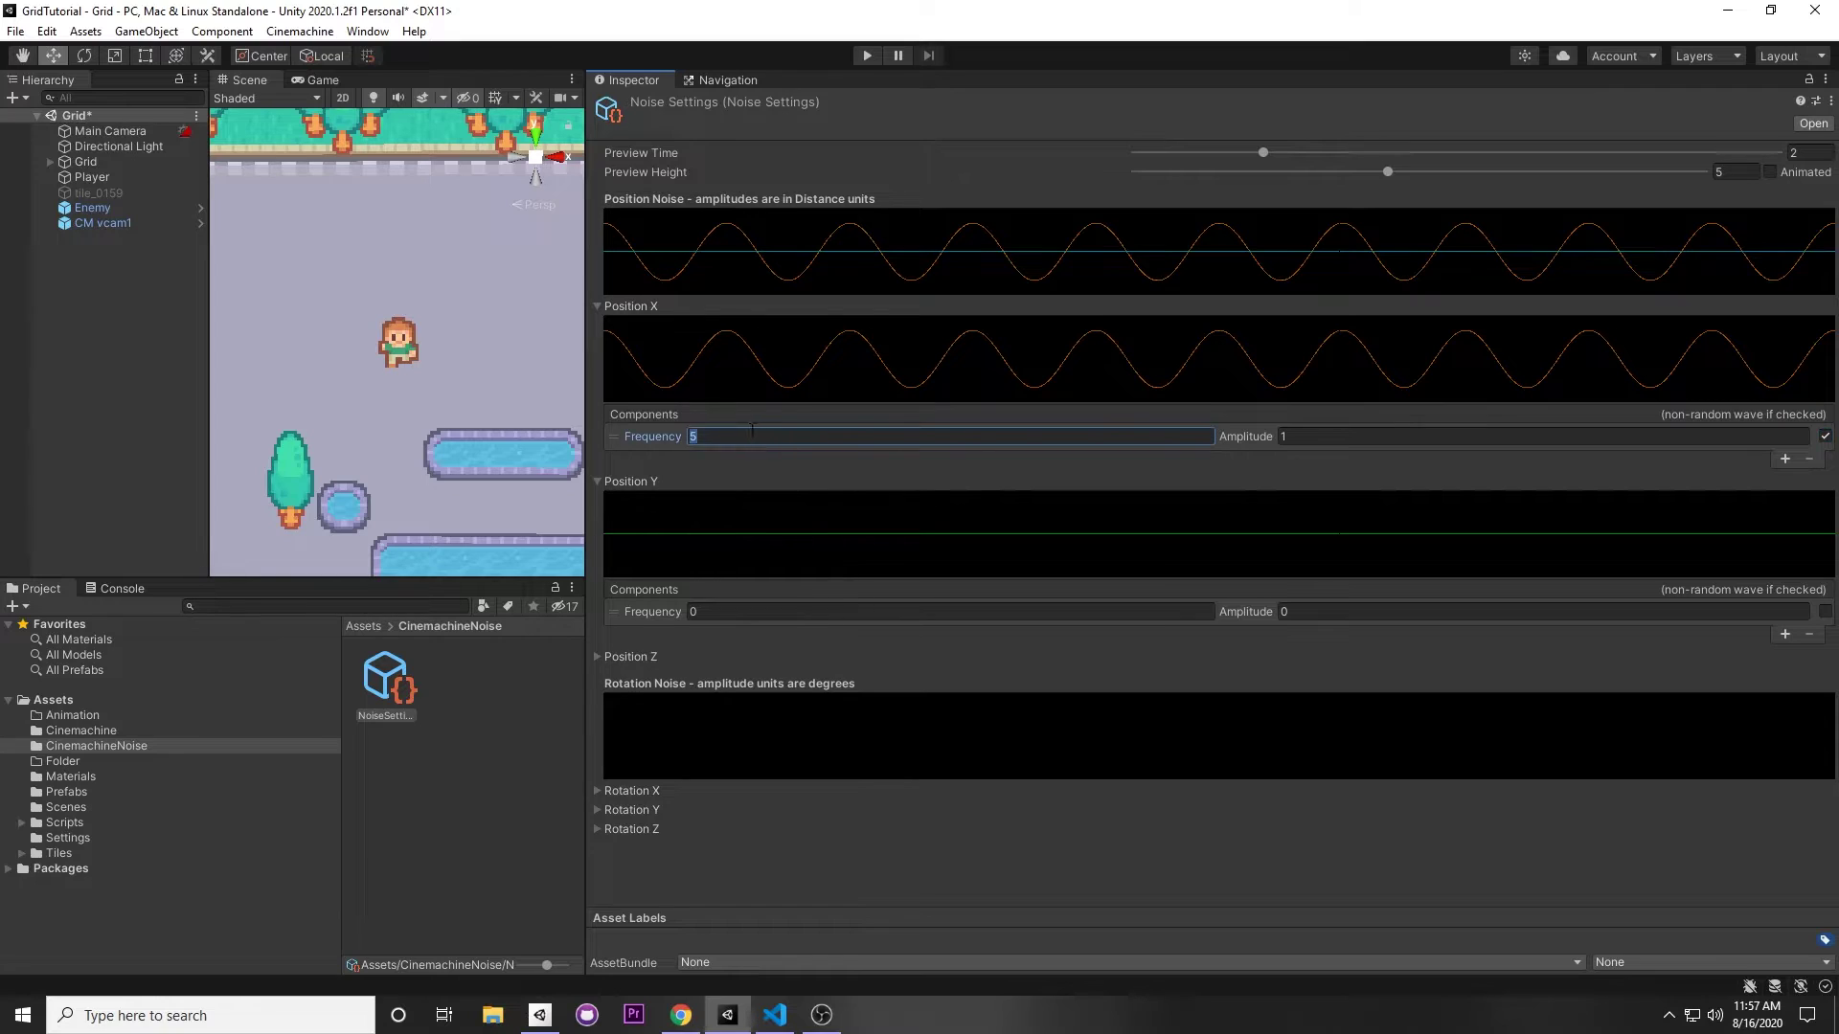
pyautogui.write('3')
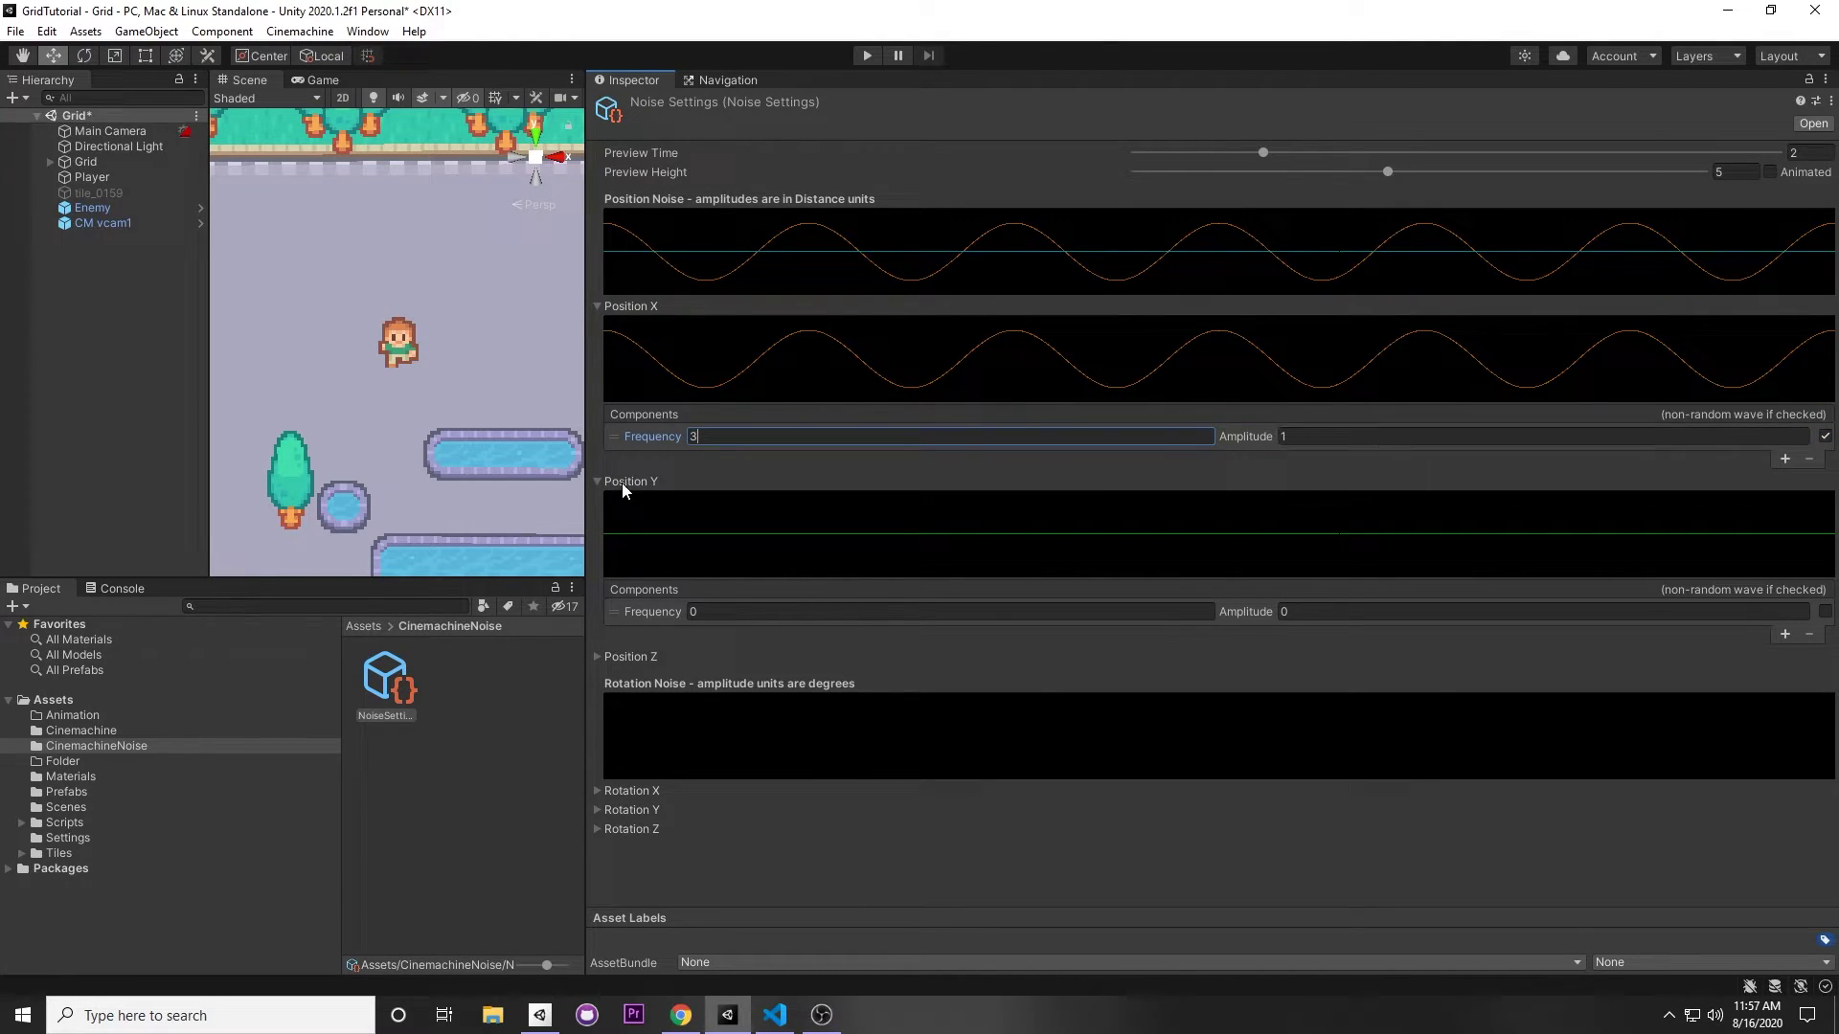
pyautogui.click(1237, 439)
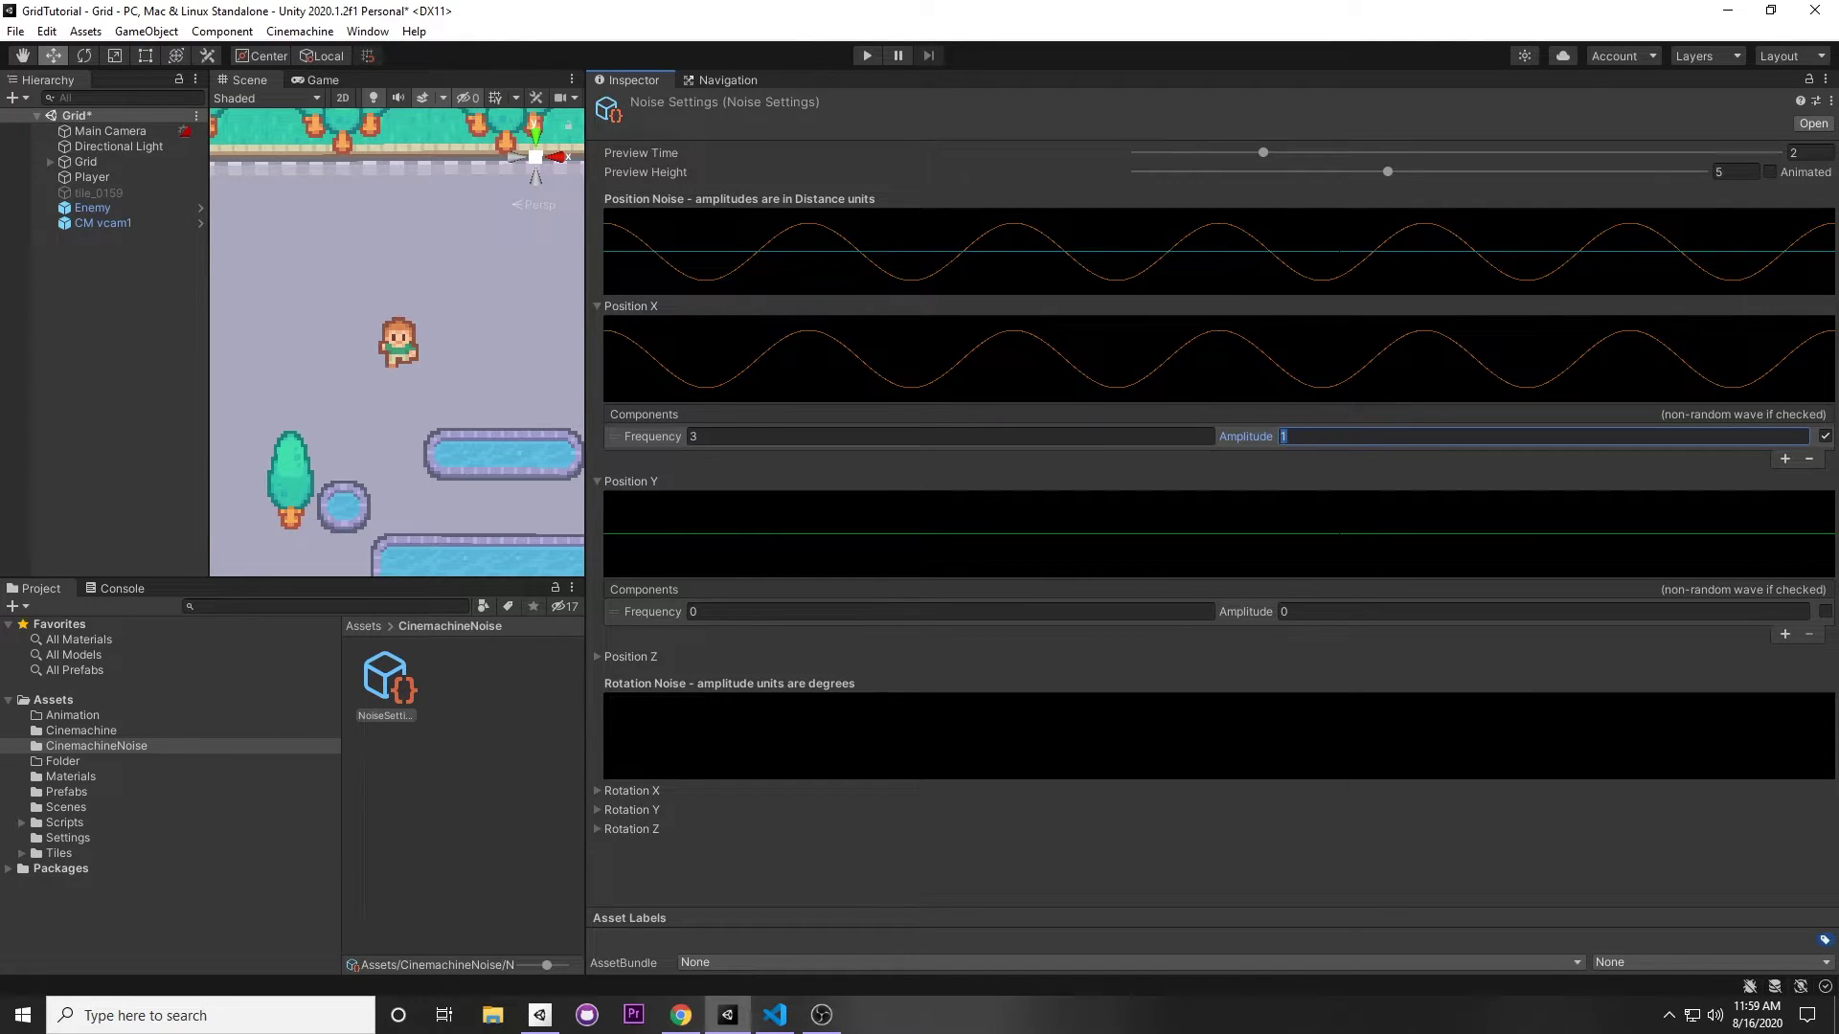
pyautogui.write('0.01')
pyautogui.press('Return')
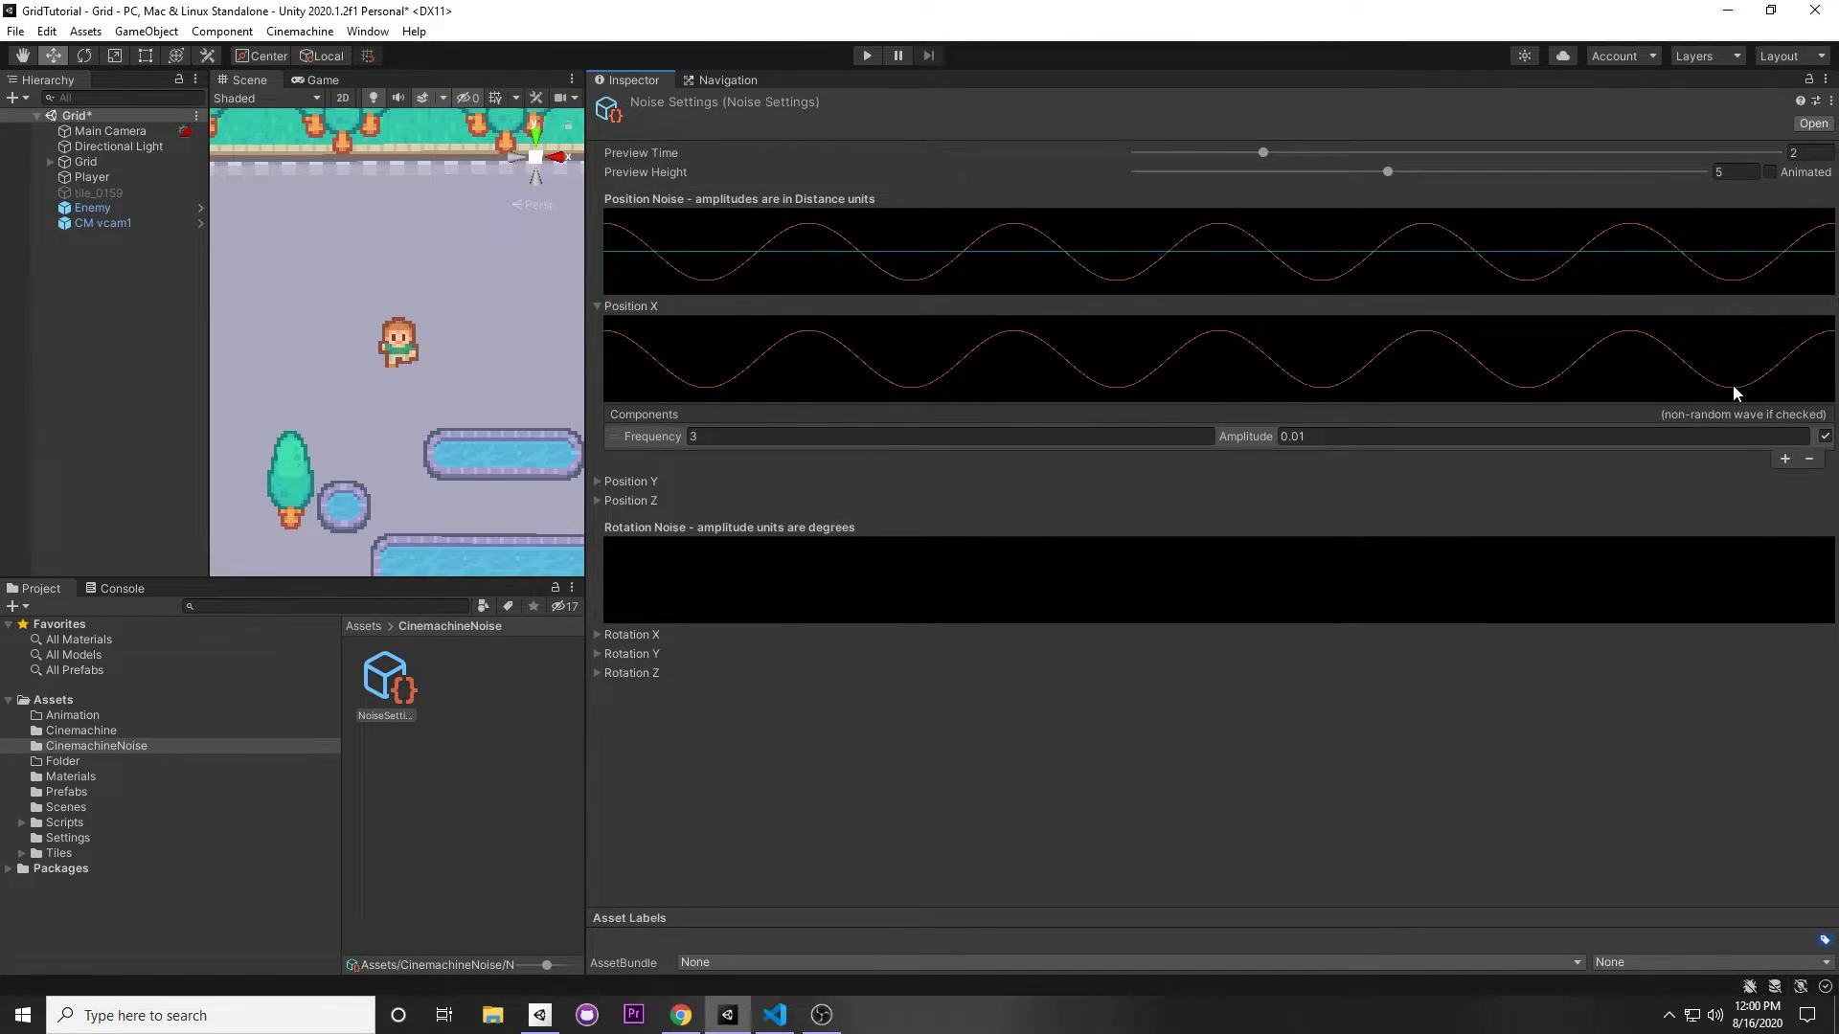
# Add a second Position X noise component with frequency 7 and amplitude 0.3
pyautogui.click(1784, 458)
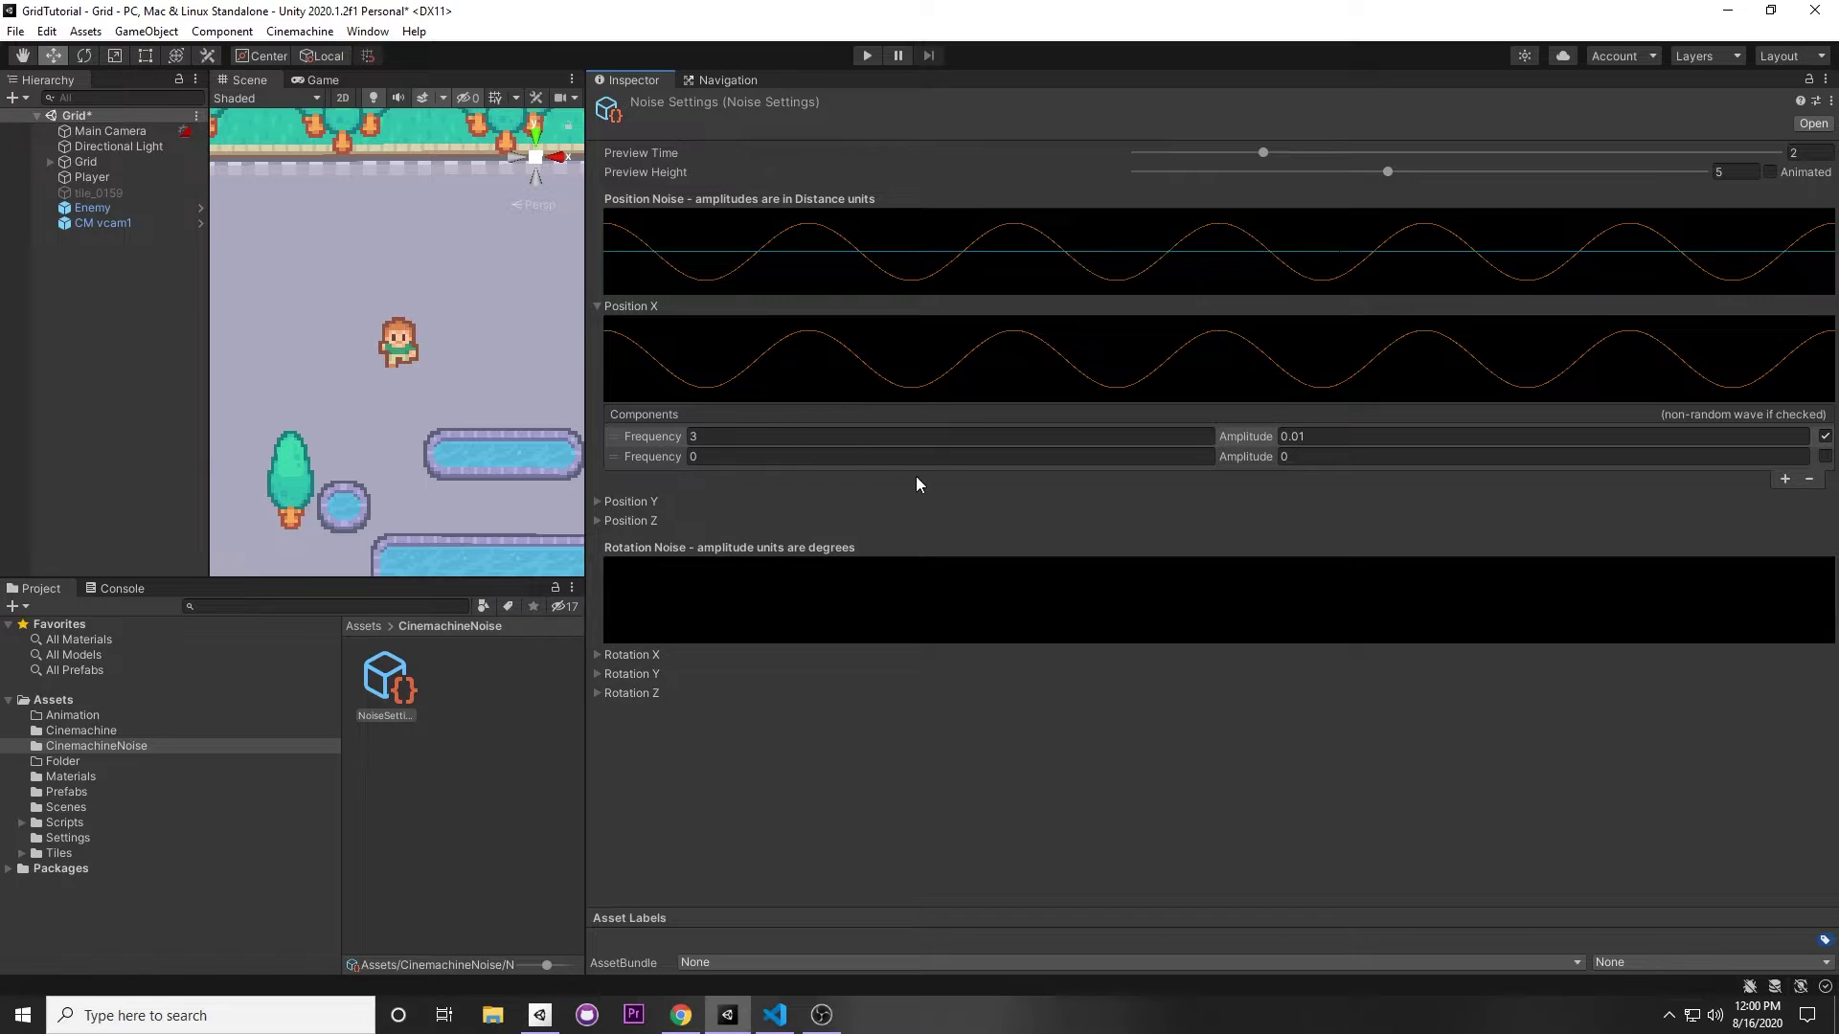
pyautogui.click(749, 456)
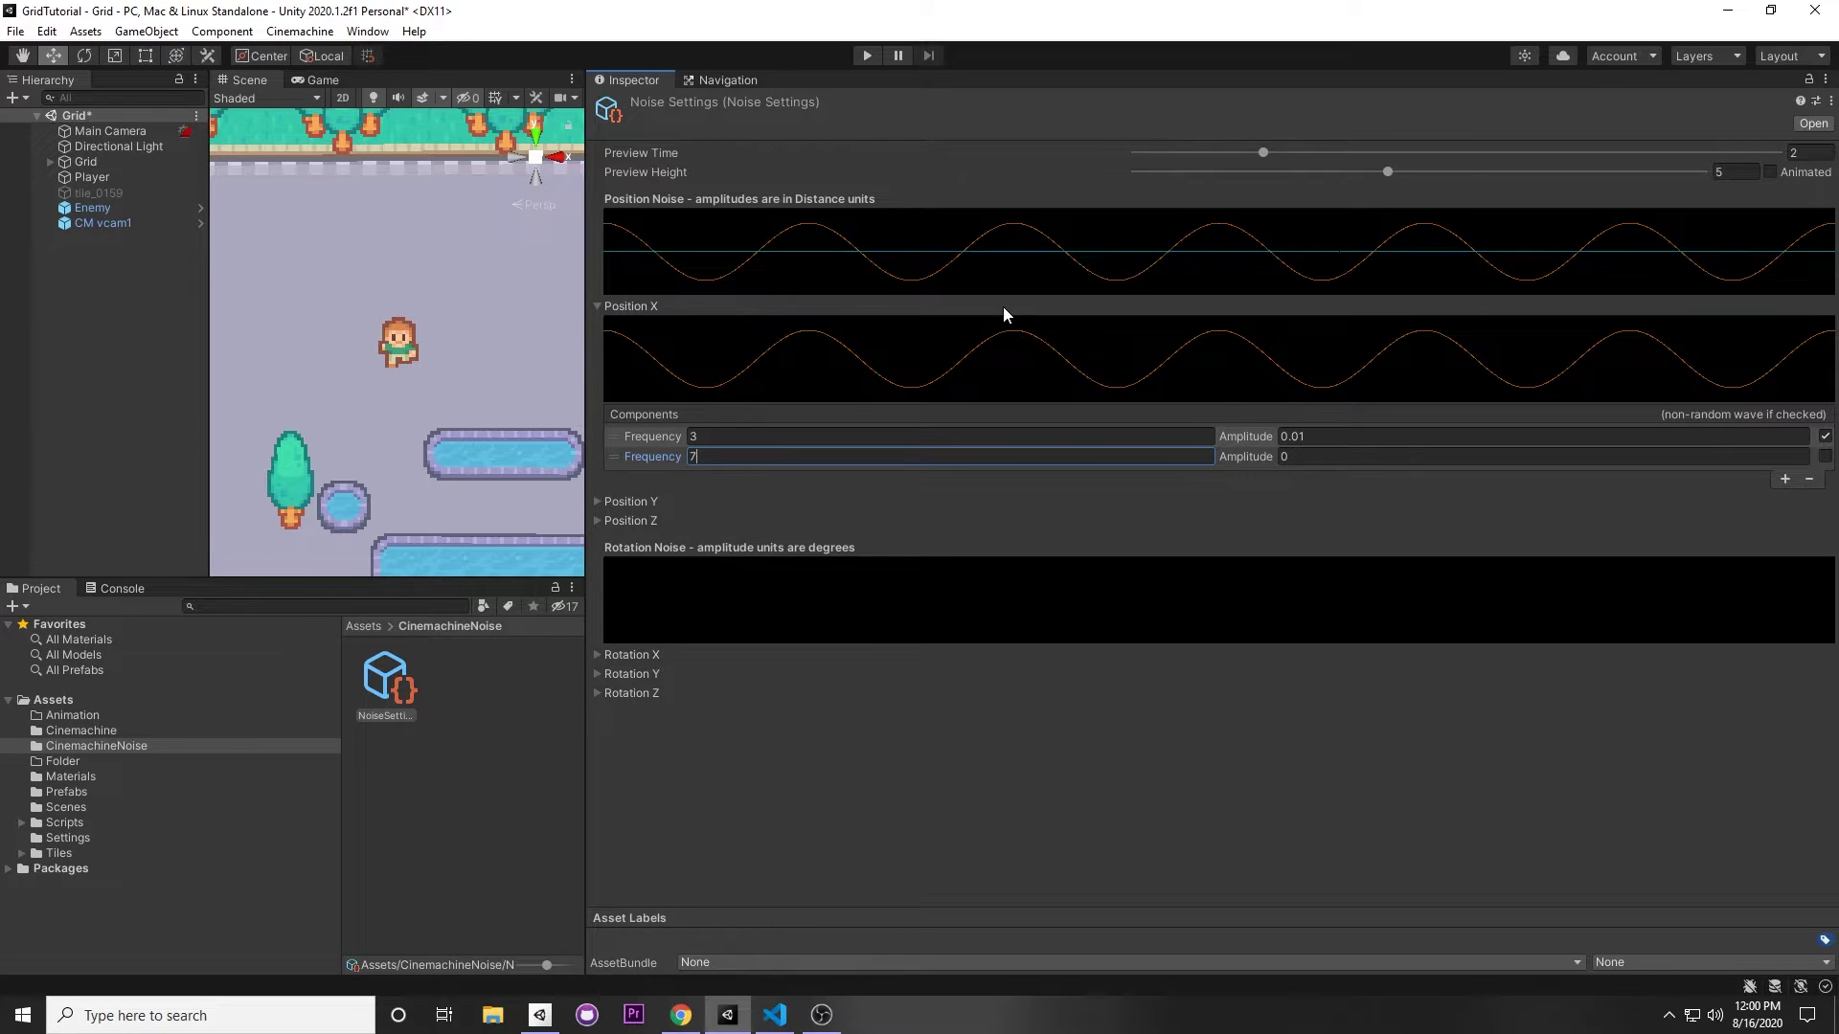
pyautogui.write('7')
pyautogui.click(1308, 457)
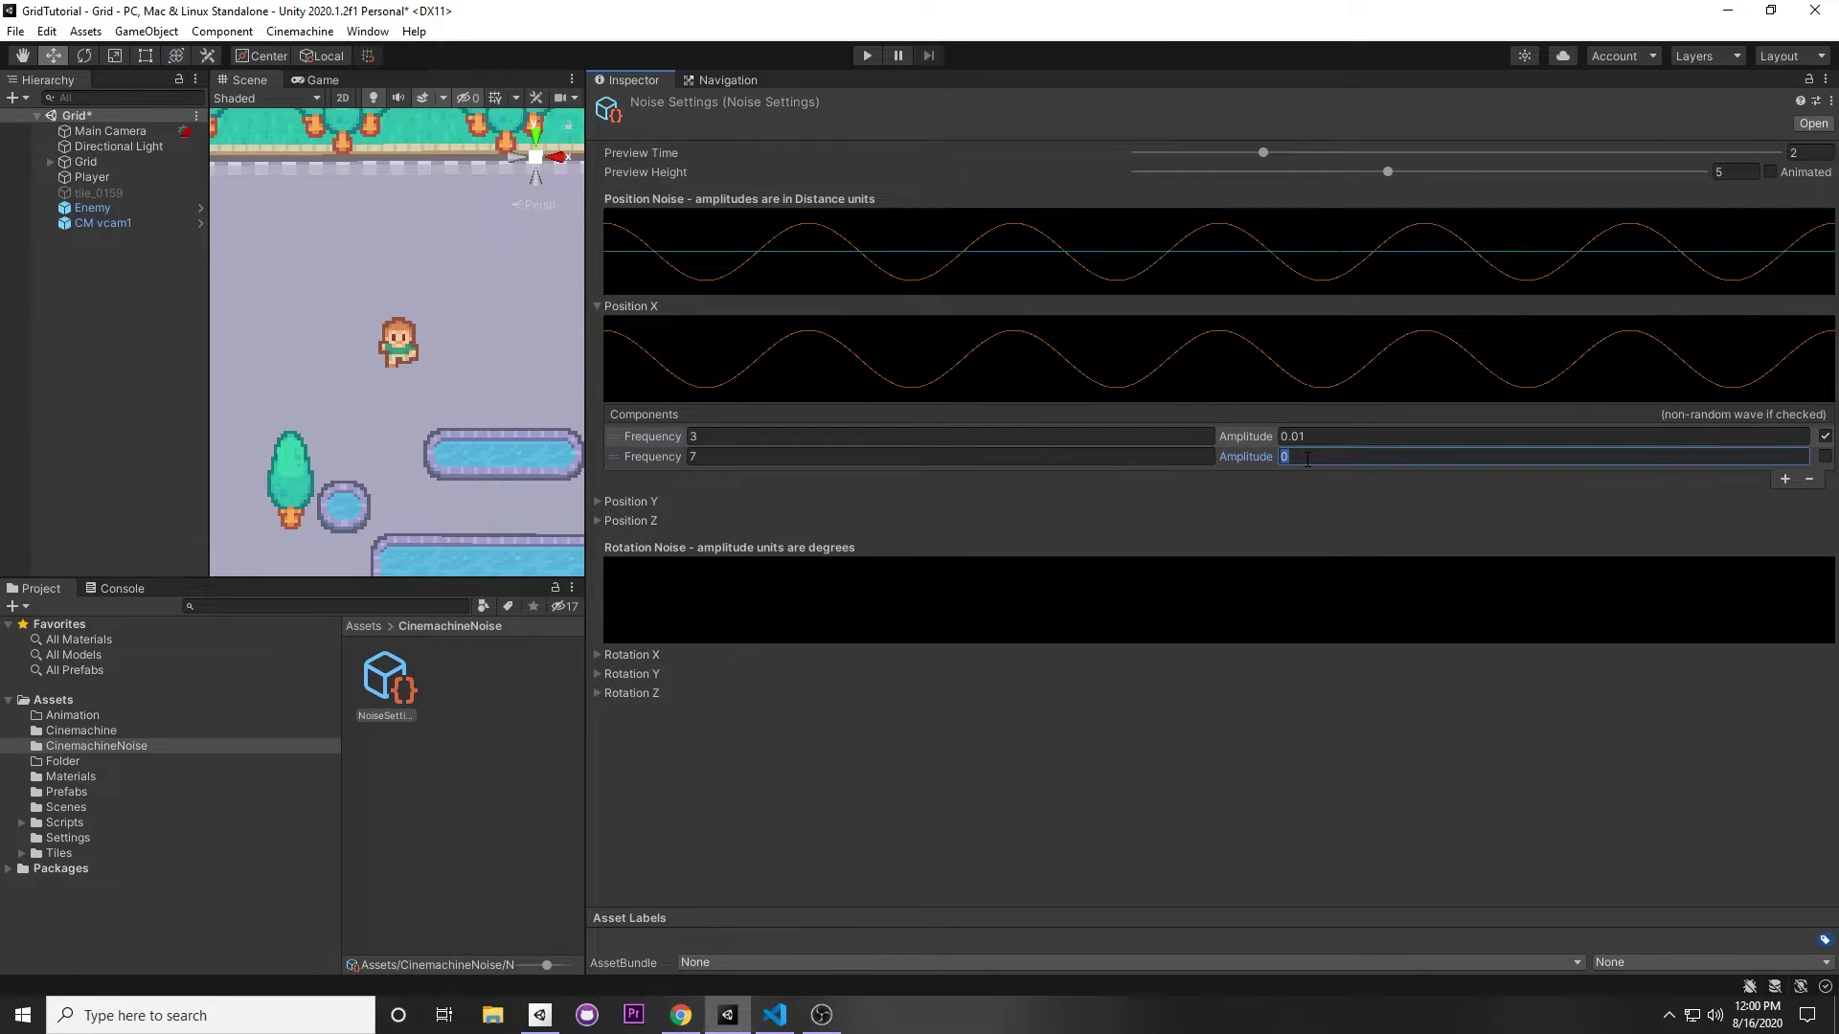
pyautogui.write('.3')
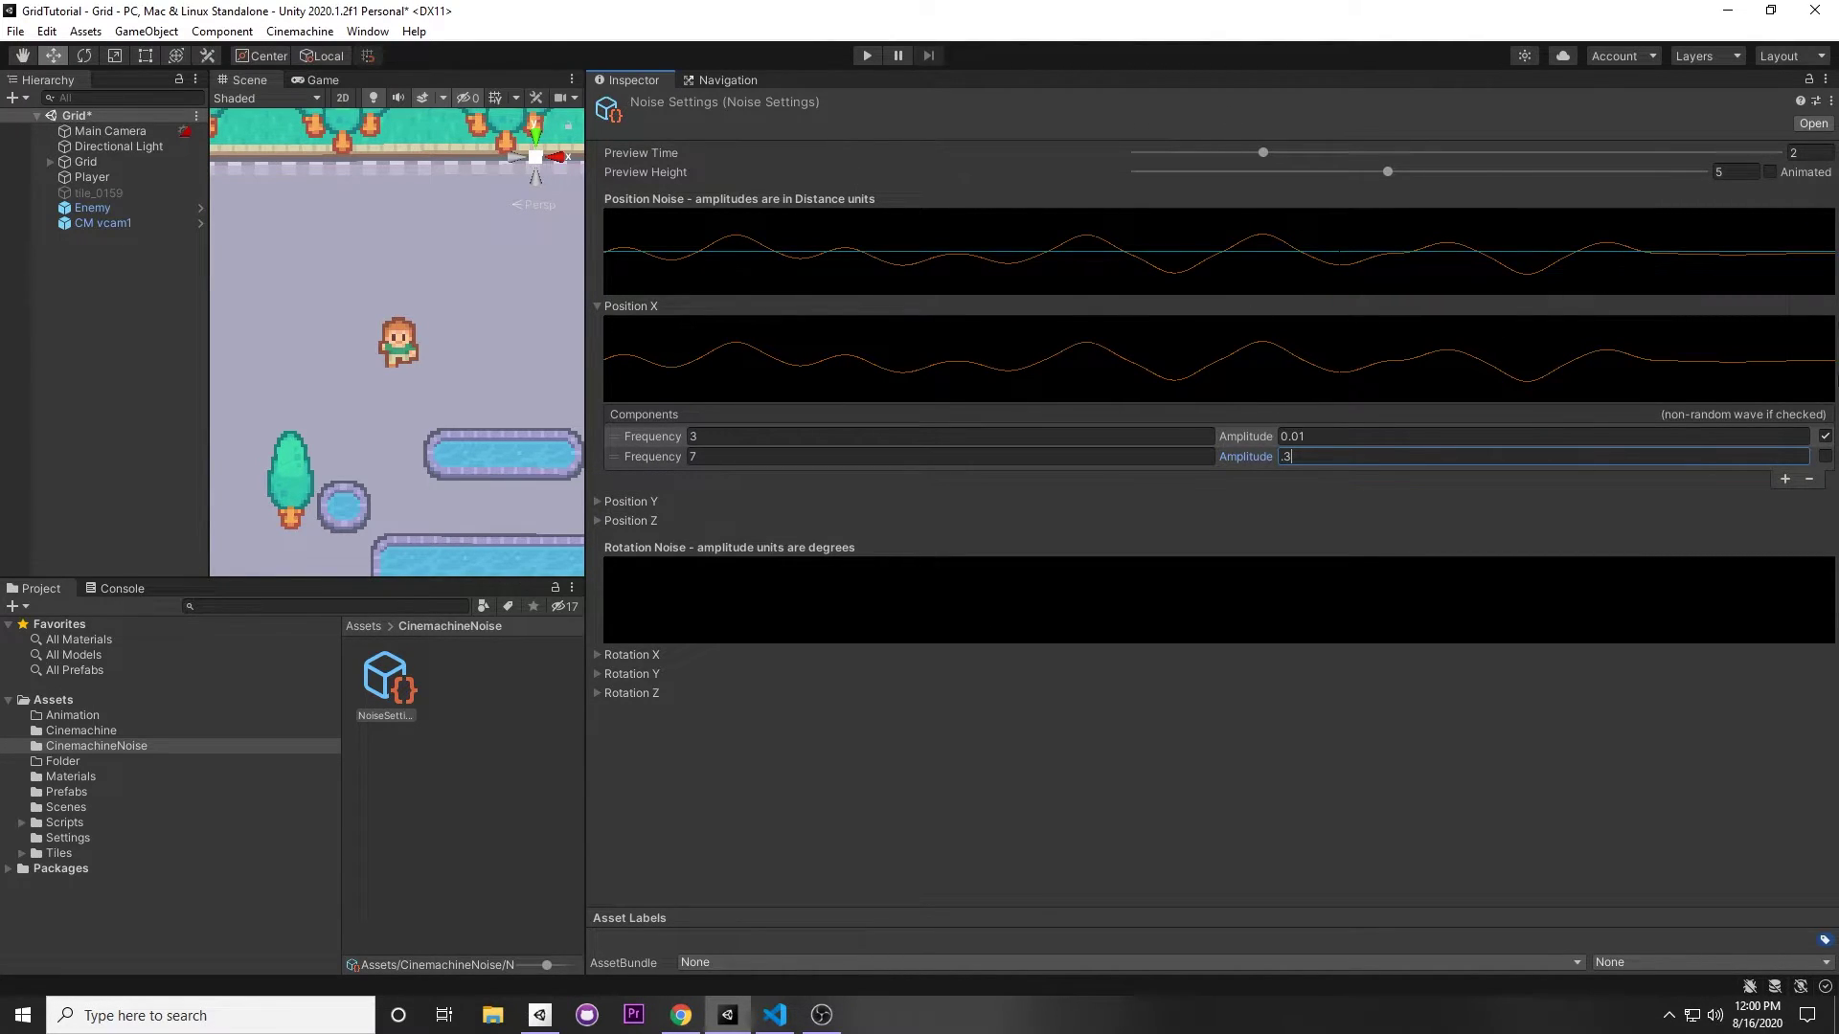
# Turn on the animated noise preview and compare the second Position X component as a random and a non-random wave
pyautogui.click(1824, 456)
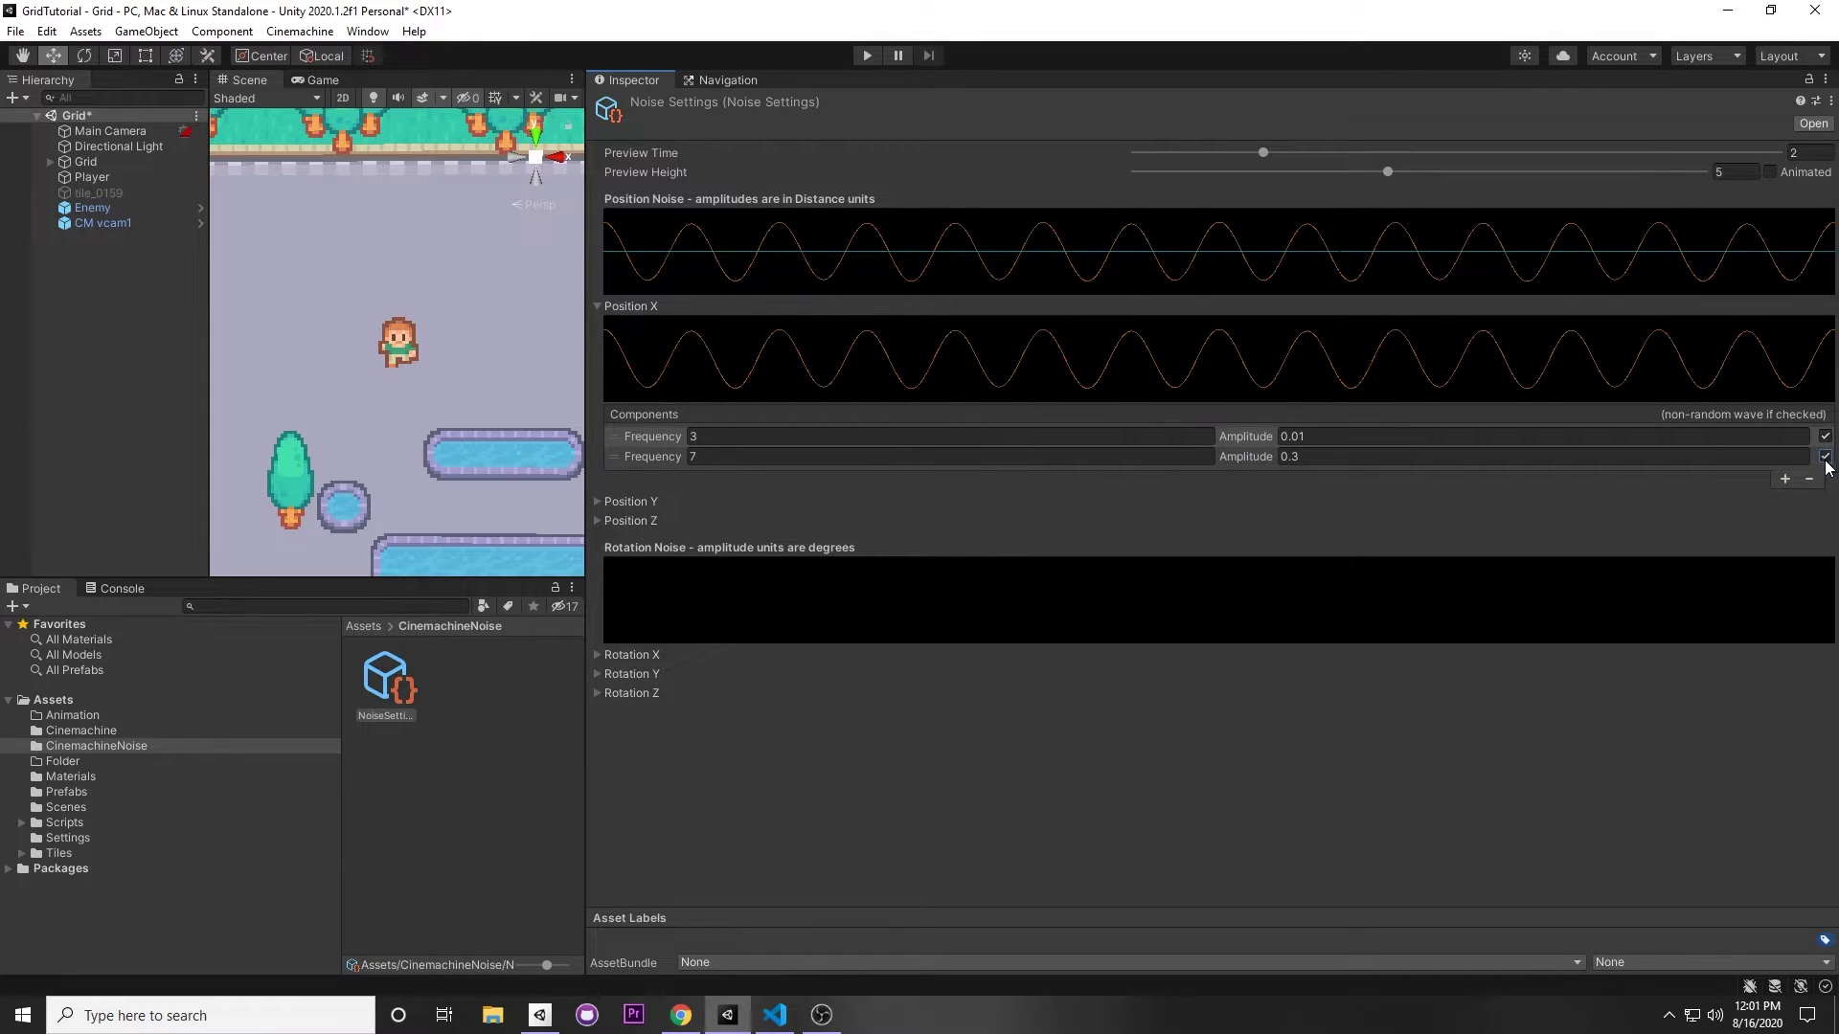
pyautogui.click(1826, 456)
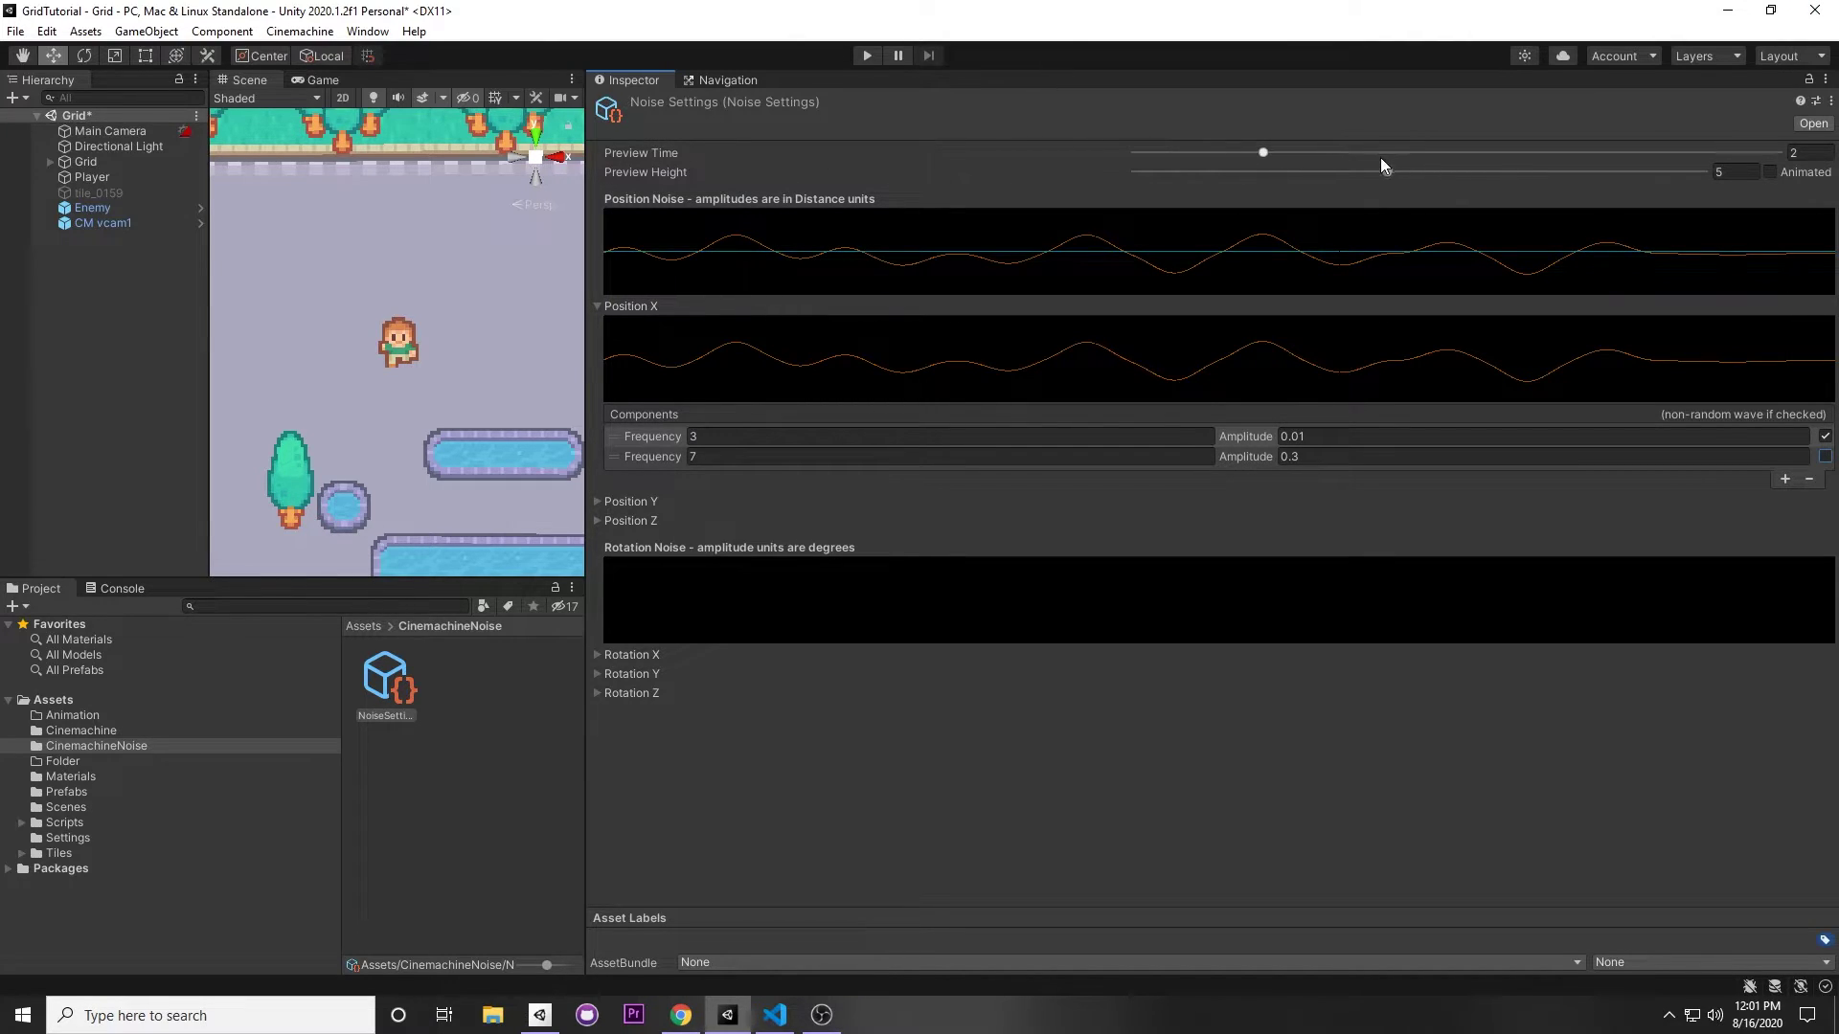
pyautogui.click(1768, 172)
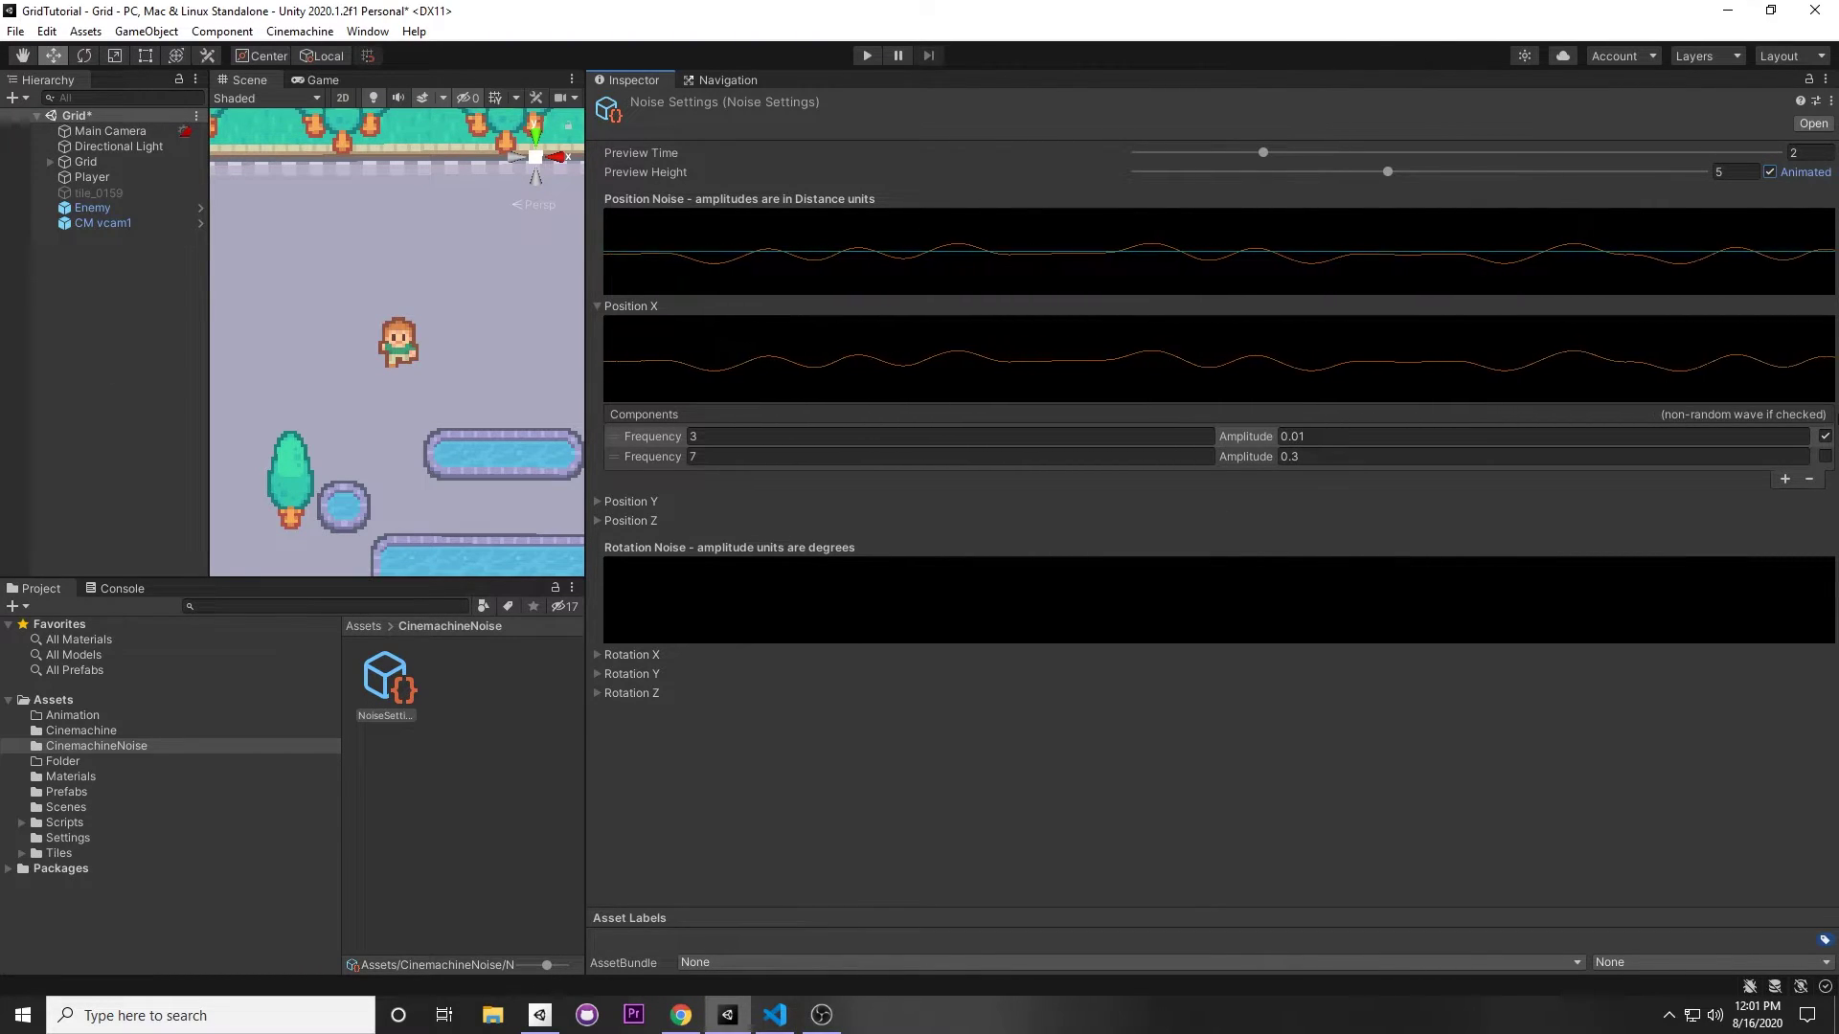
pyautogui.click(1825, 456)
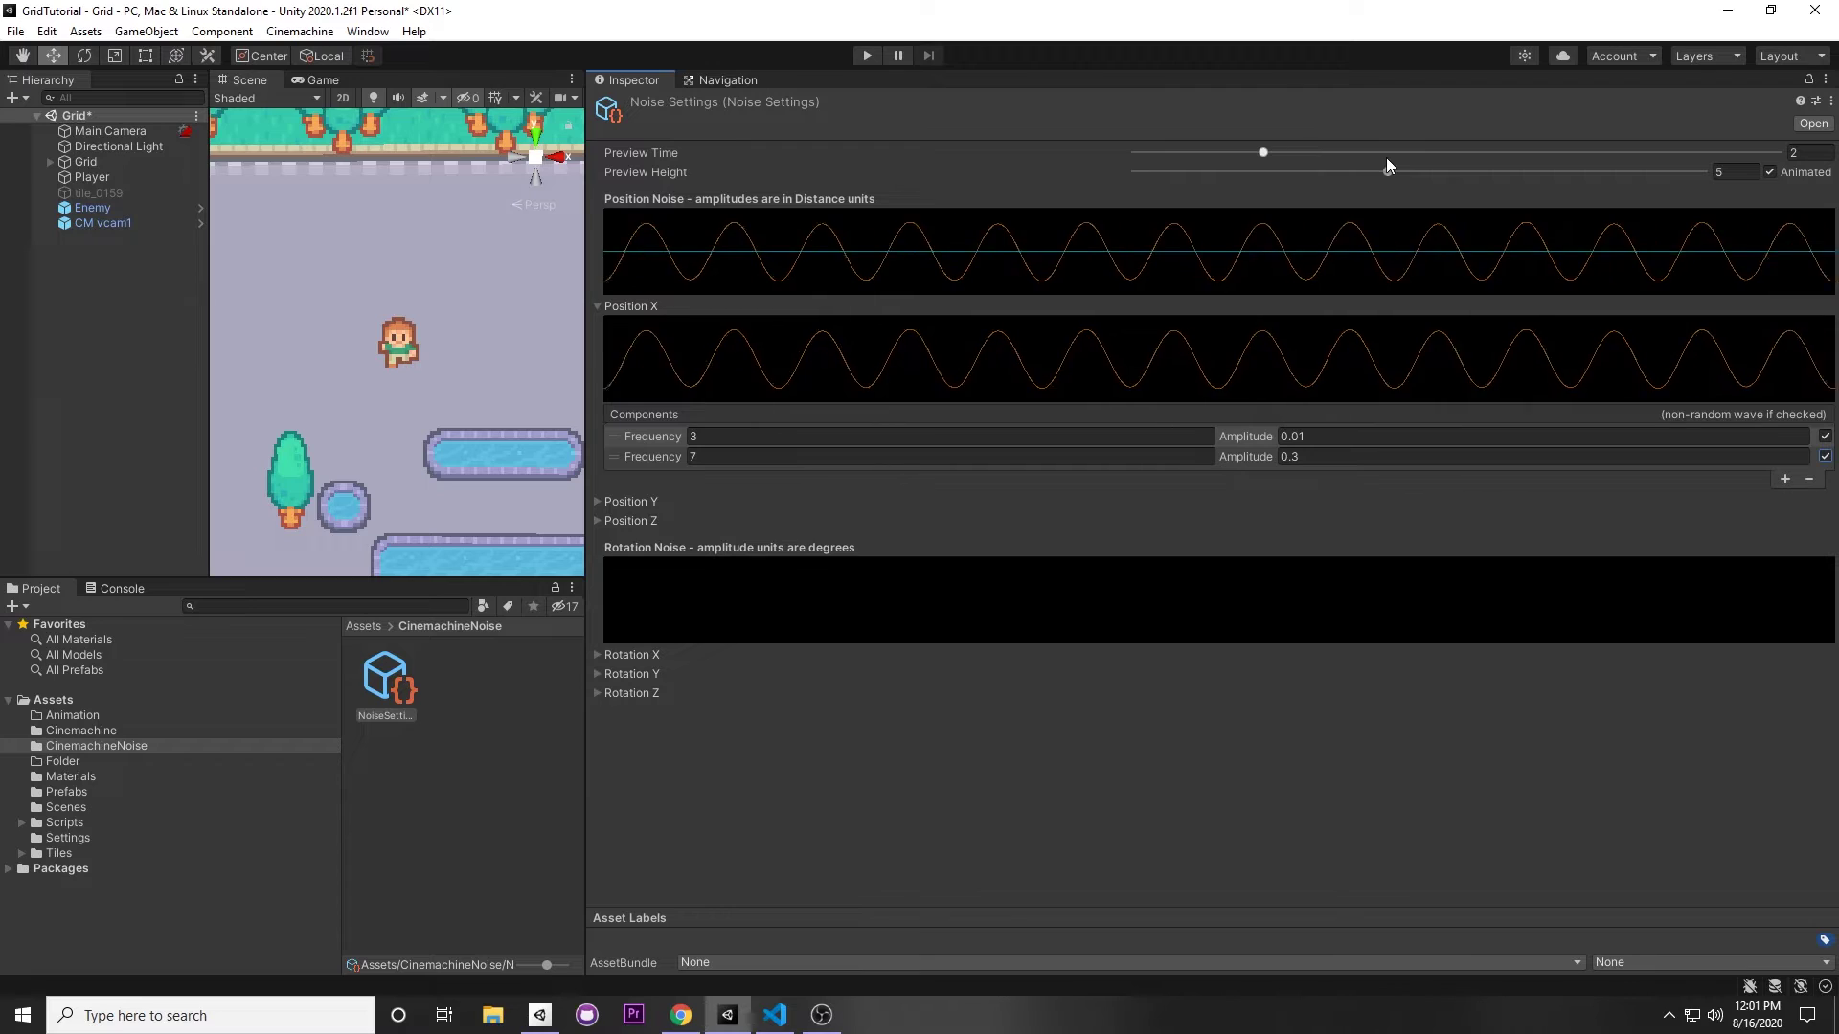
# Set the preview height to about 4.89 and the preview time to about 4.18, and make the second Position X component random
pyautogui.moveTo(1387, 170); pyautogui.dragTo(1252, 224)
pyautogui.moveTo(1262, 157); pyautogui.dragTo(1830, 170)
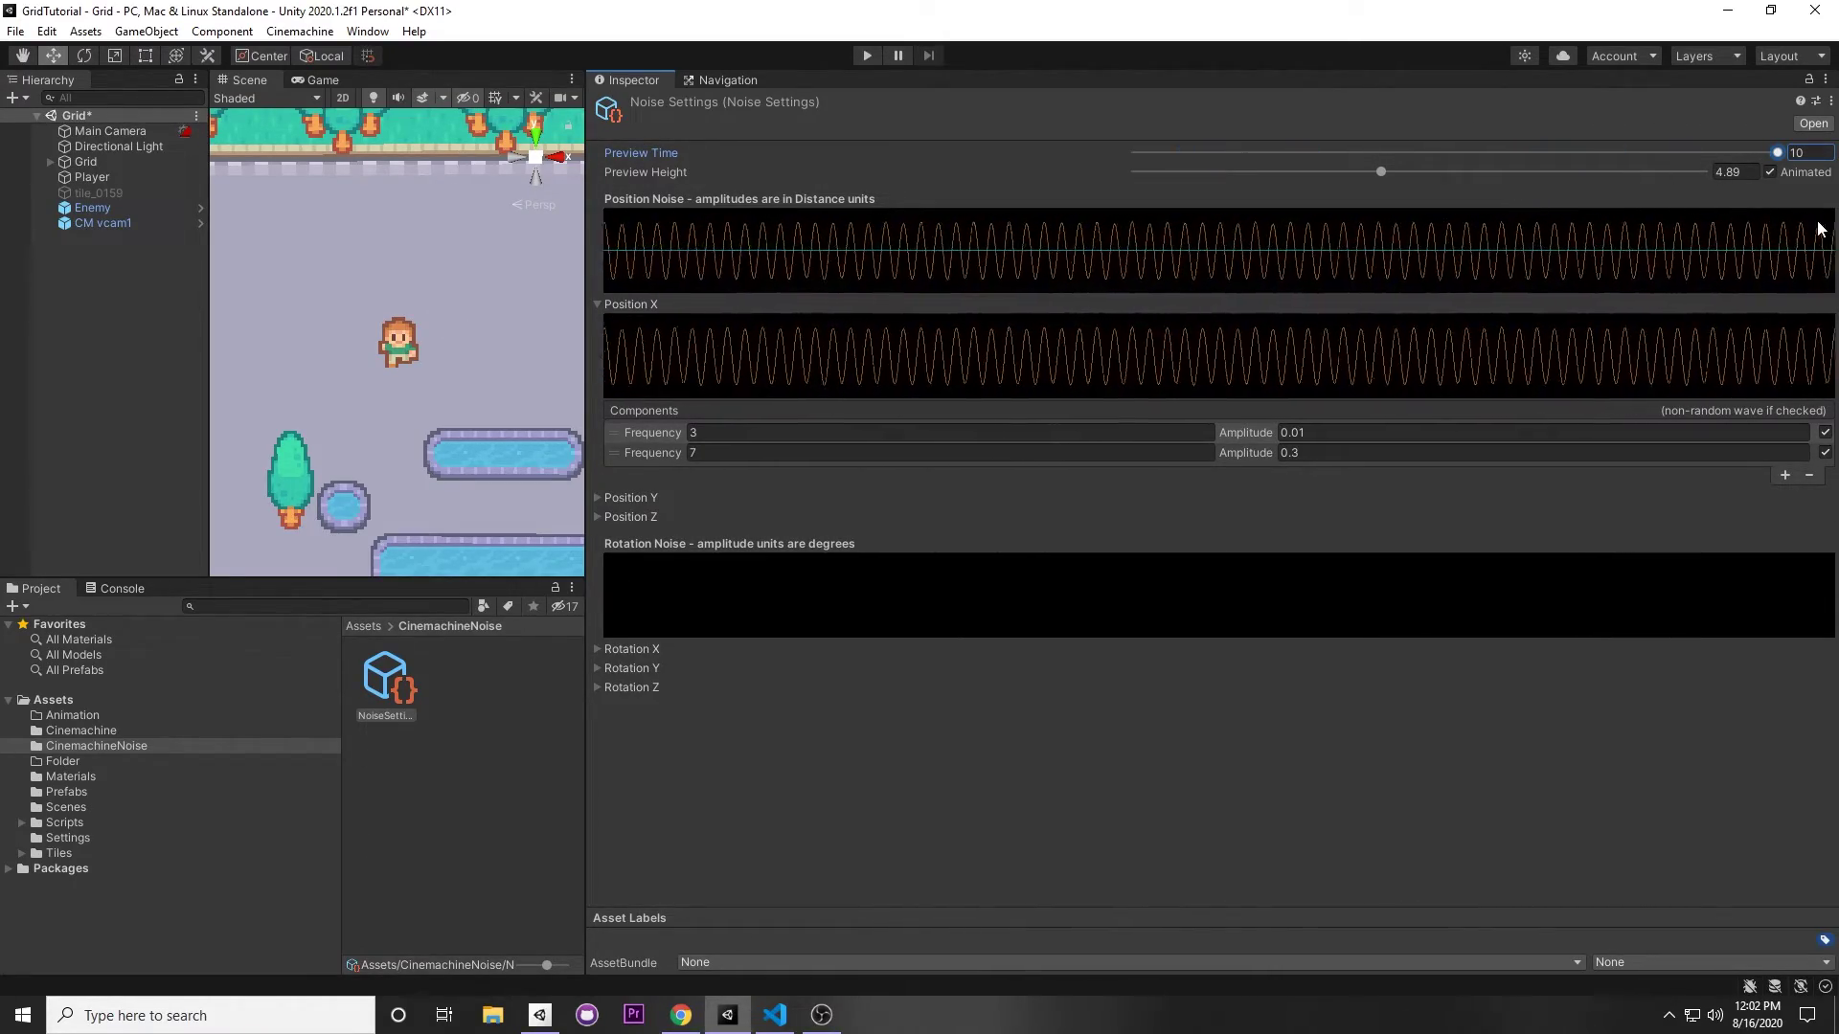
pyautogui.click(1341, 153)
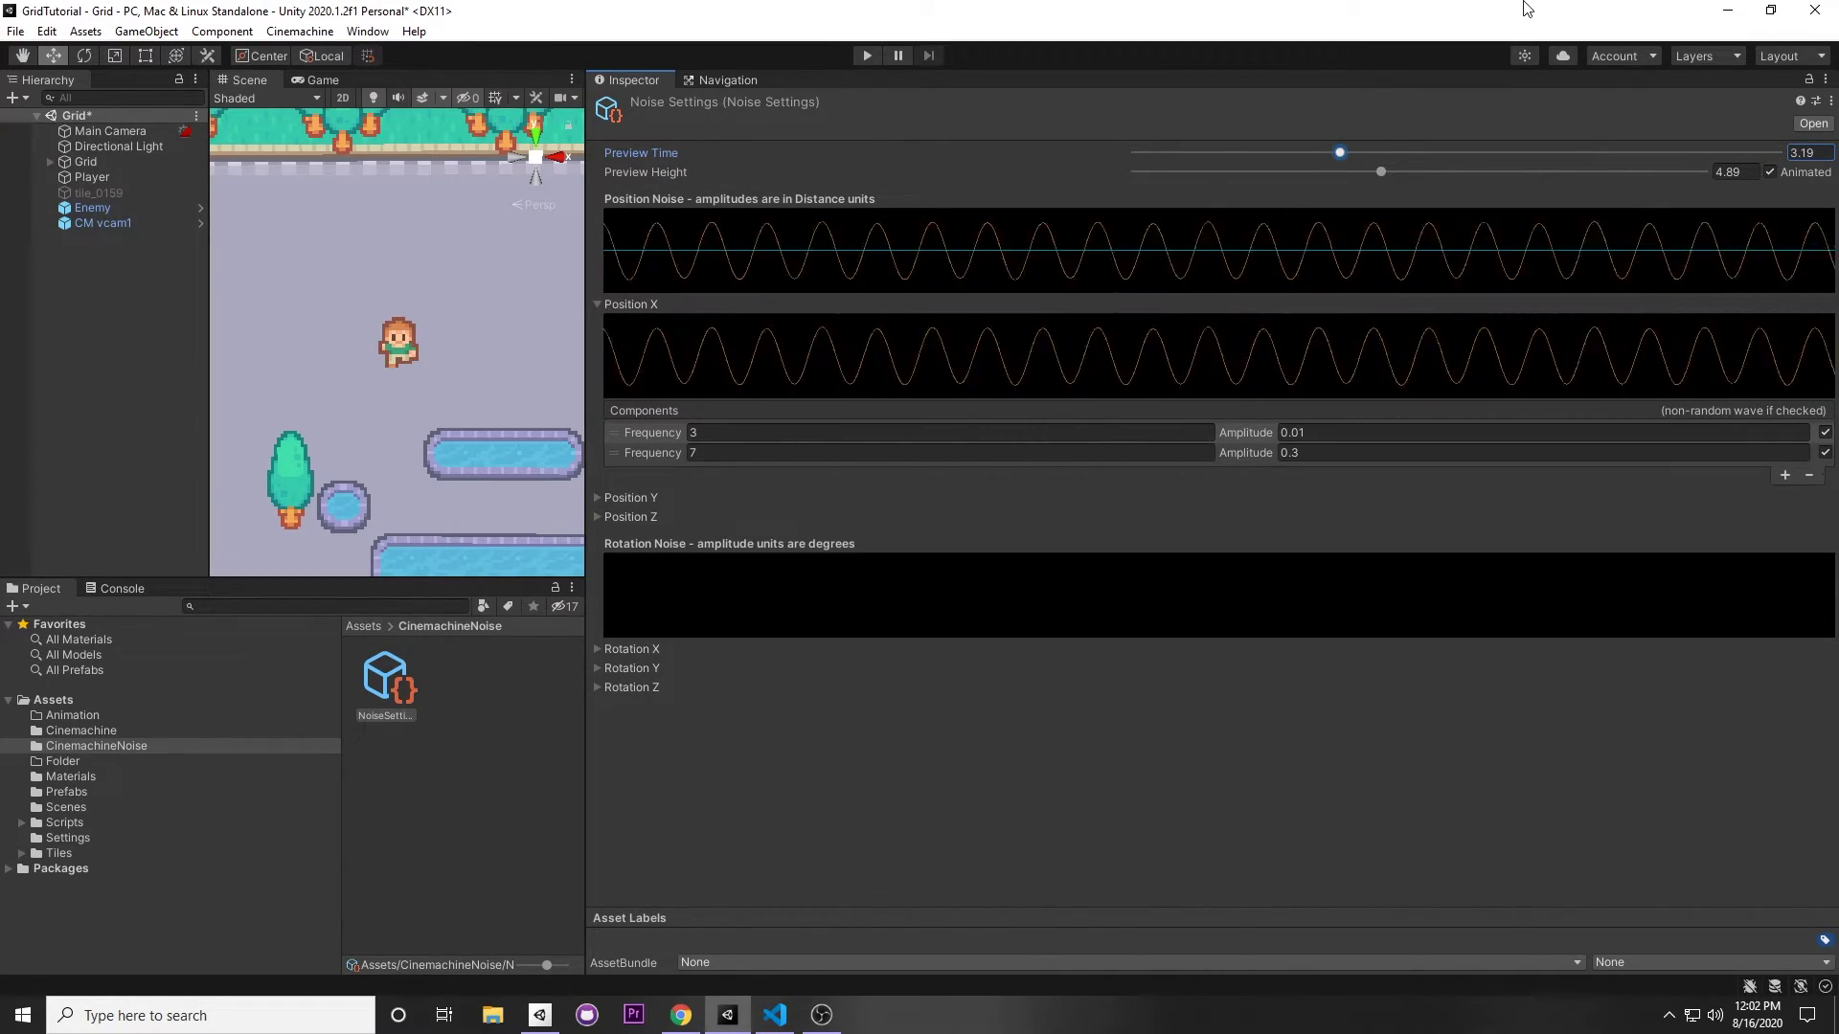
pyautogui.click(1404, 154)
pyautogui.click(1824, 452)
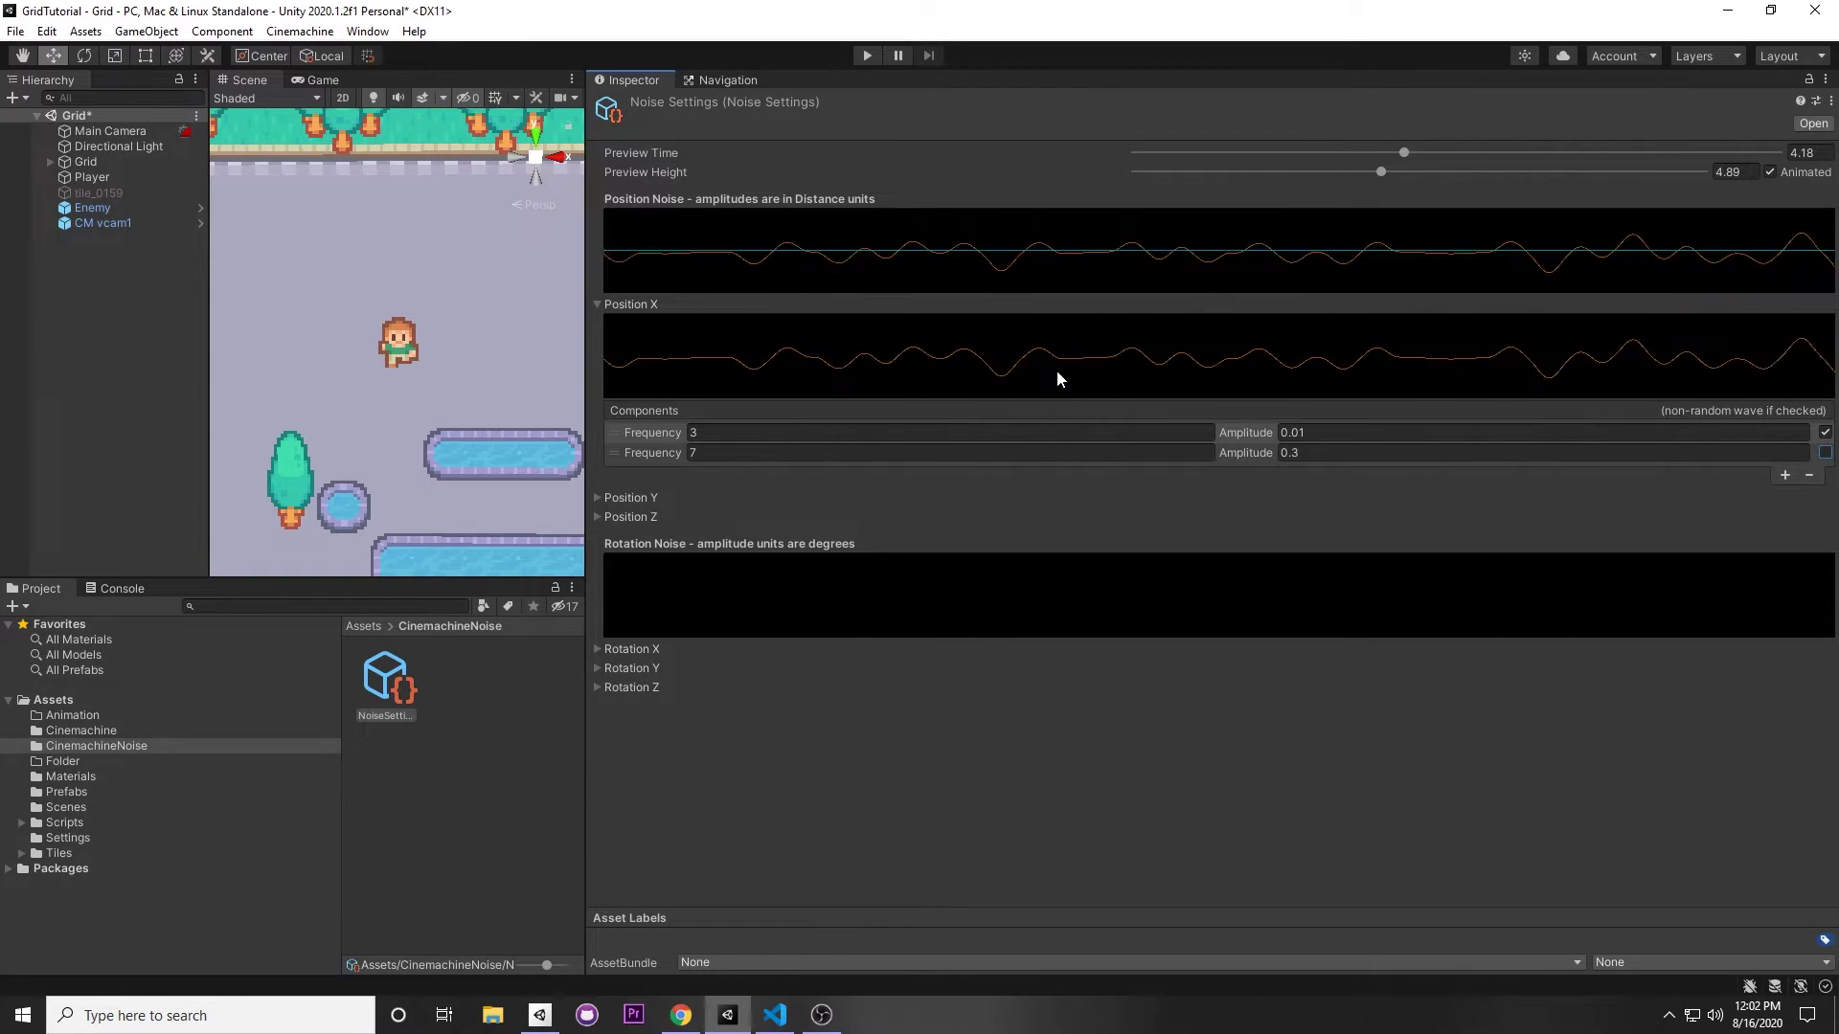
# Expand the Position Y noise, and check the Cinemachine Impulse Sources manual page in Chrome for guidance on vibration along the Y axis
pyautogui.click(659, 498)
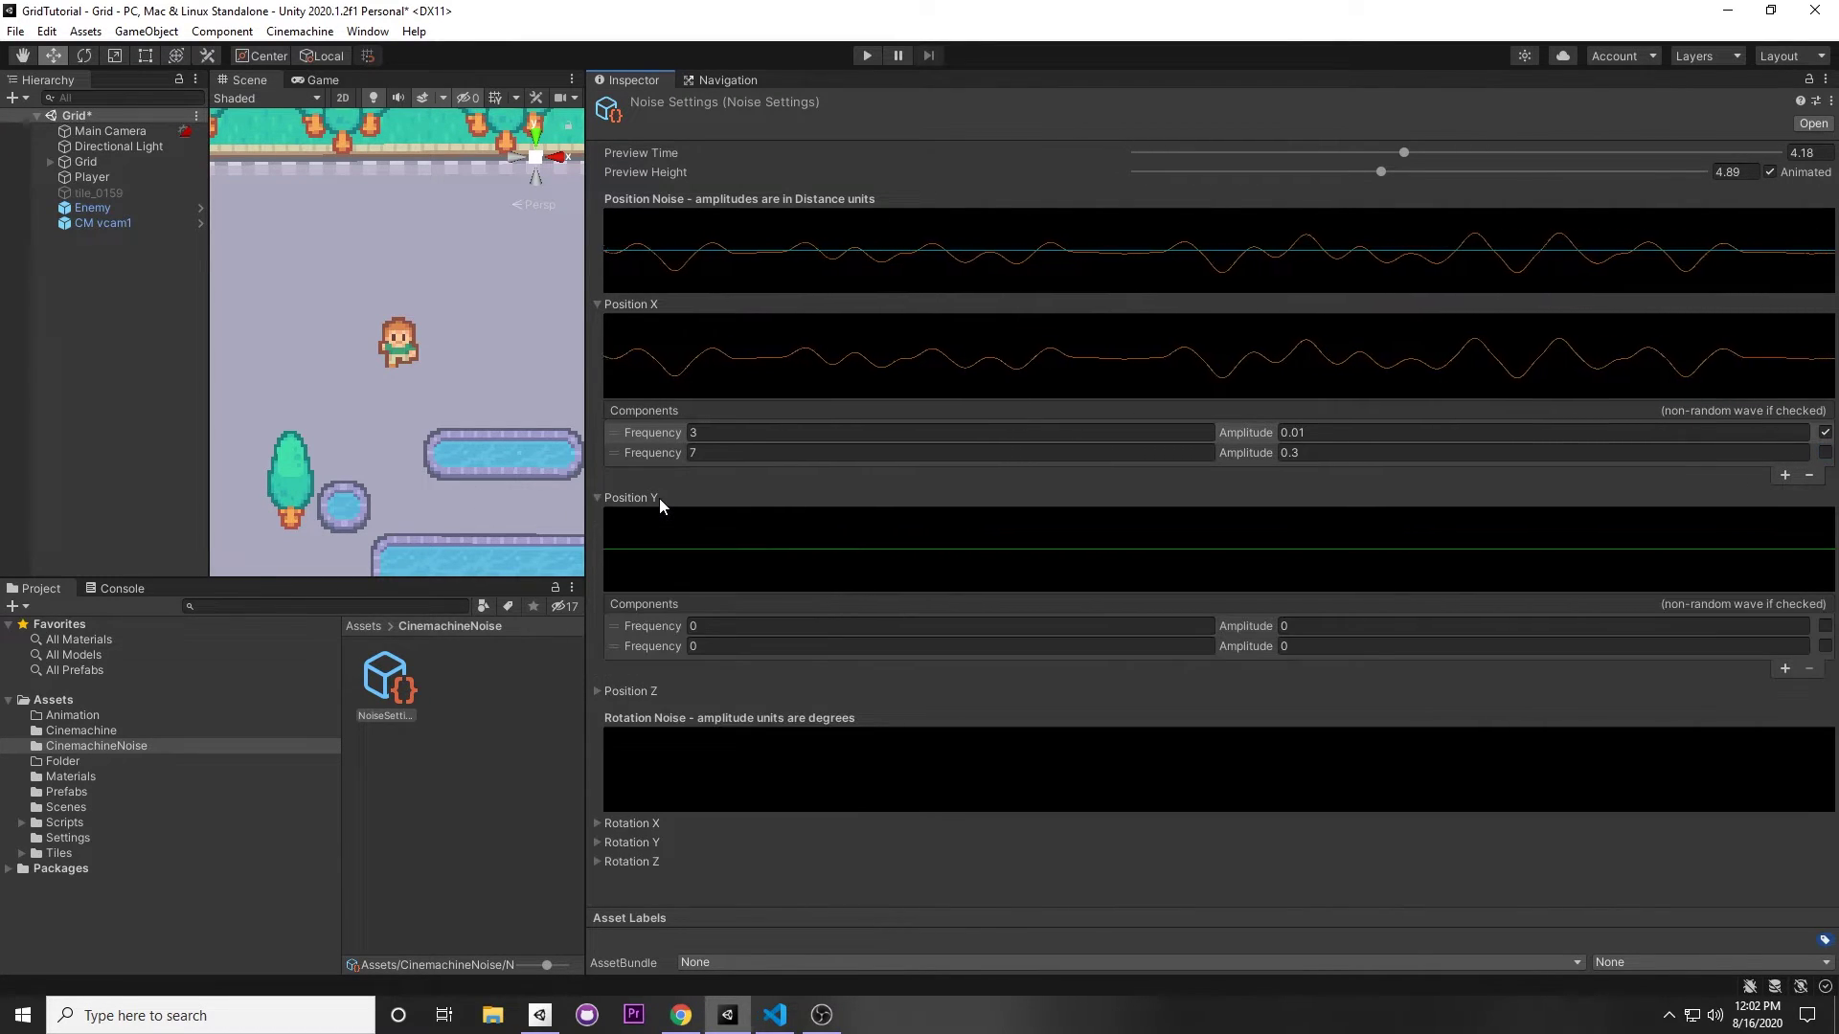
pyautogui.hotkey('alt', 'Tab')
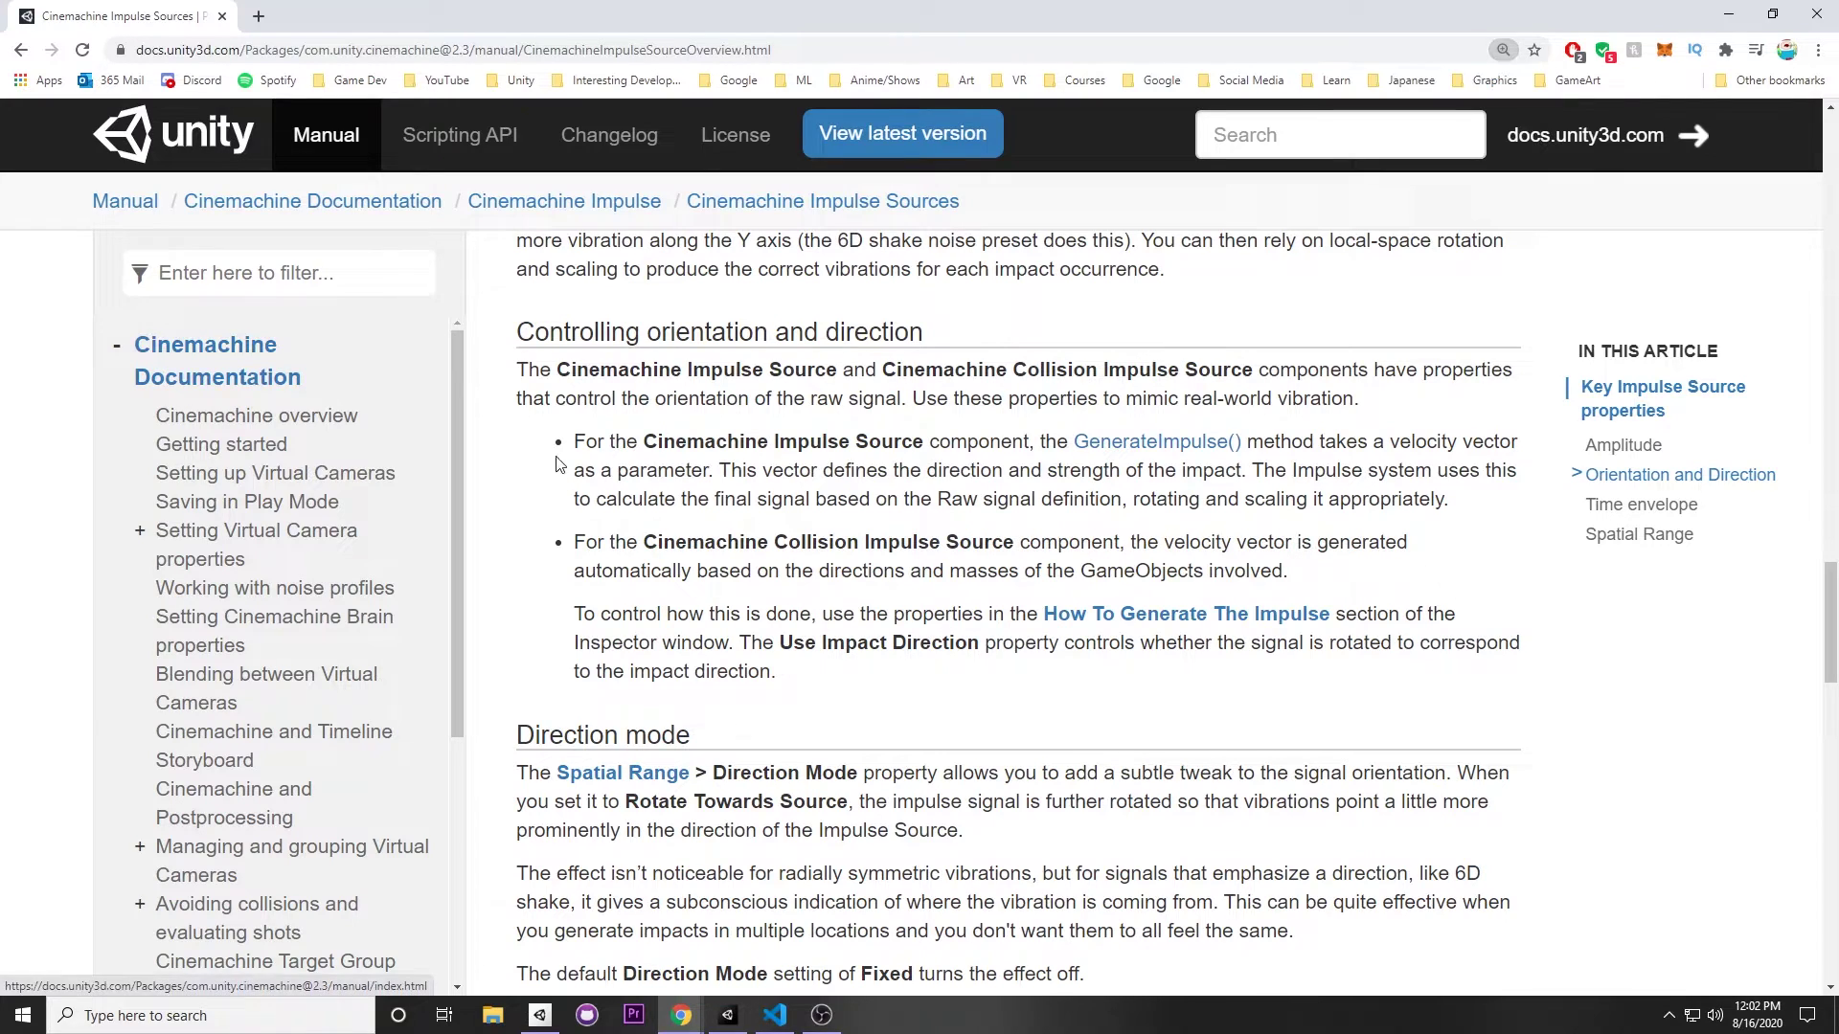
pyautogui.scroll(4, 536, 565)
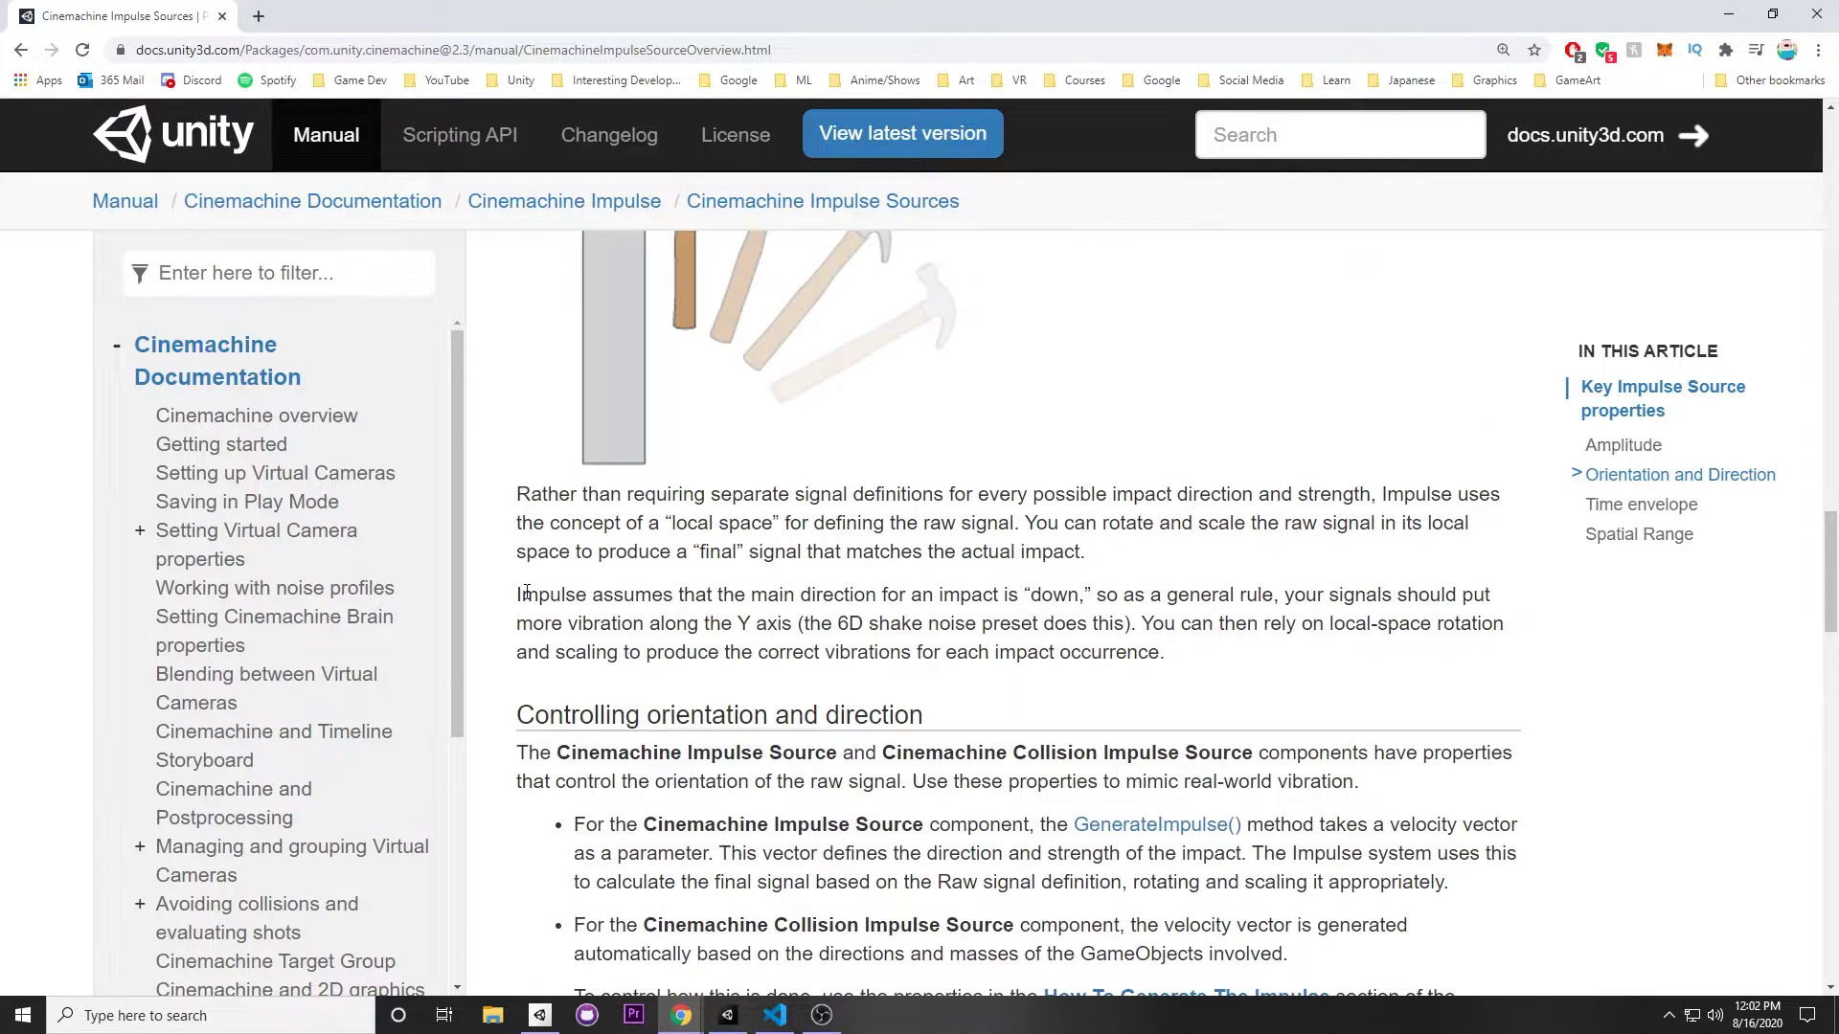
# Read the manual paragraph on the impulse's main direction and putting more vibration along the Y axis
pyautogui.moveTo(526, 593); pyautogui.dragTo(1198, 656)
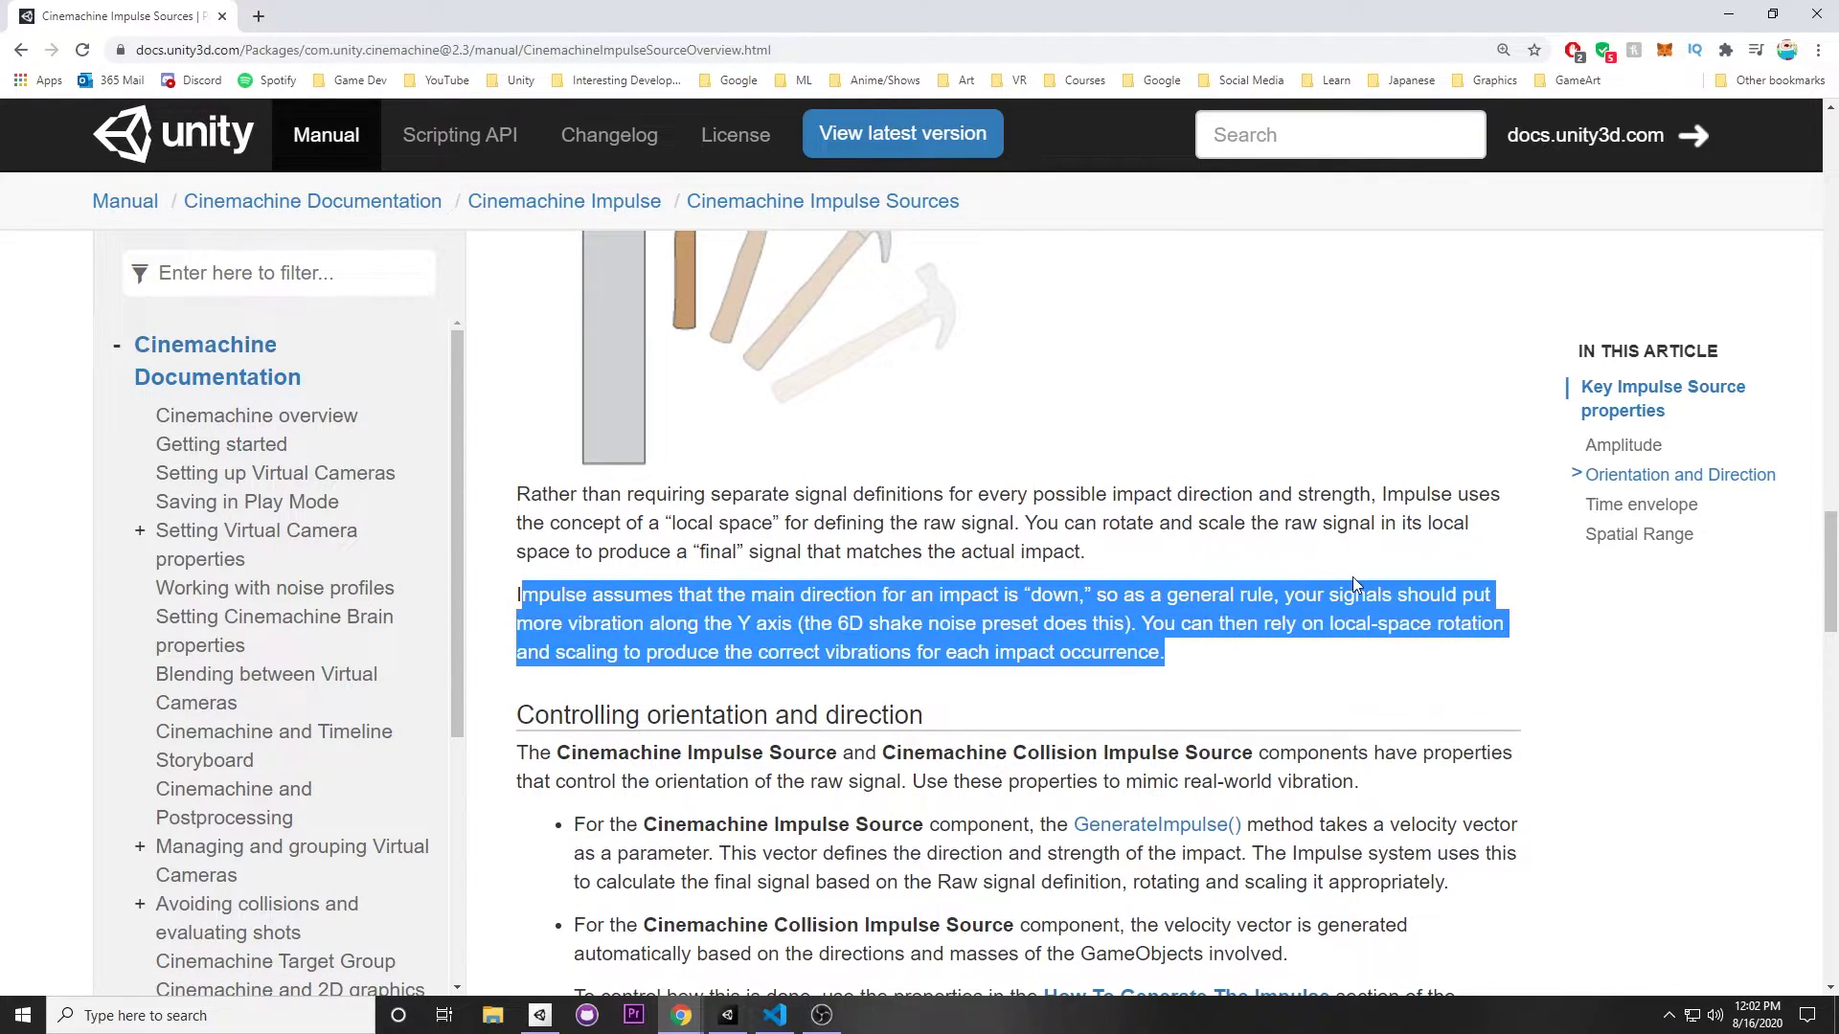
pyautogui.moveTo(1353, 577); pyautogui.dragTo(1448, 588)
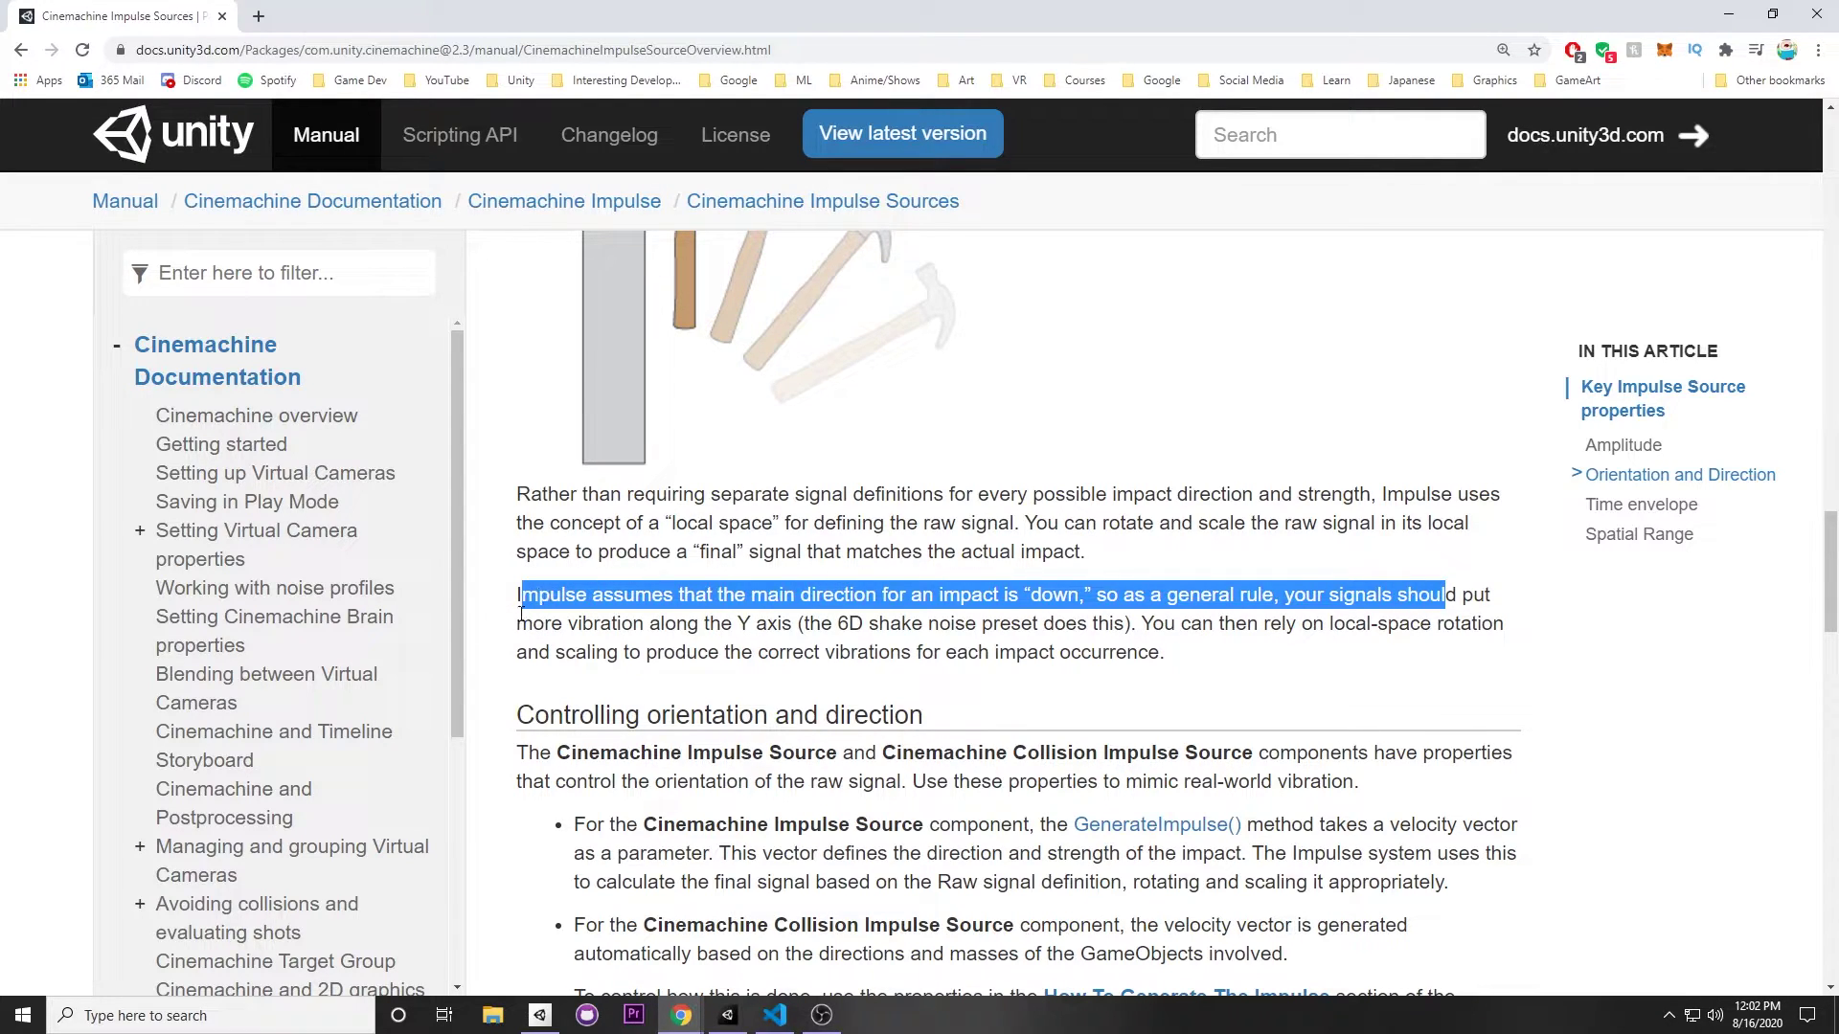
pyautogui.moveTo(530, 623); pyautogui.dragTo(1513, 627)
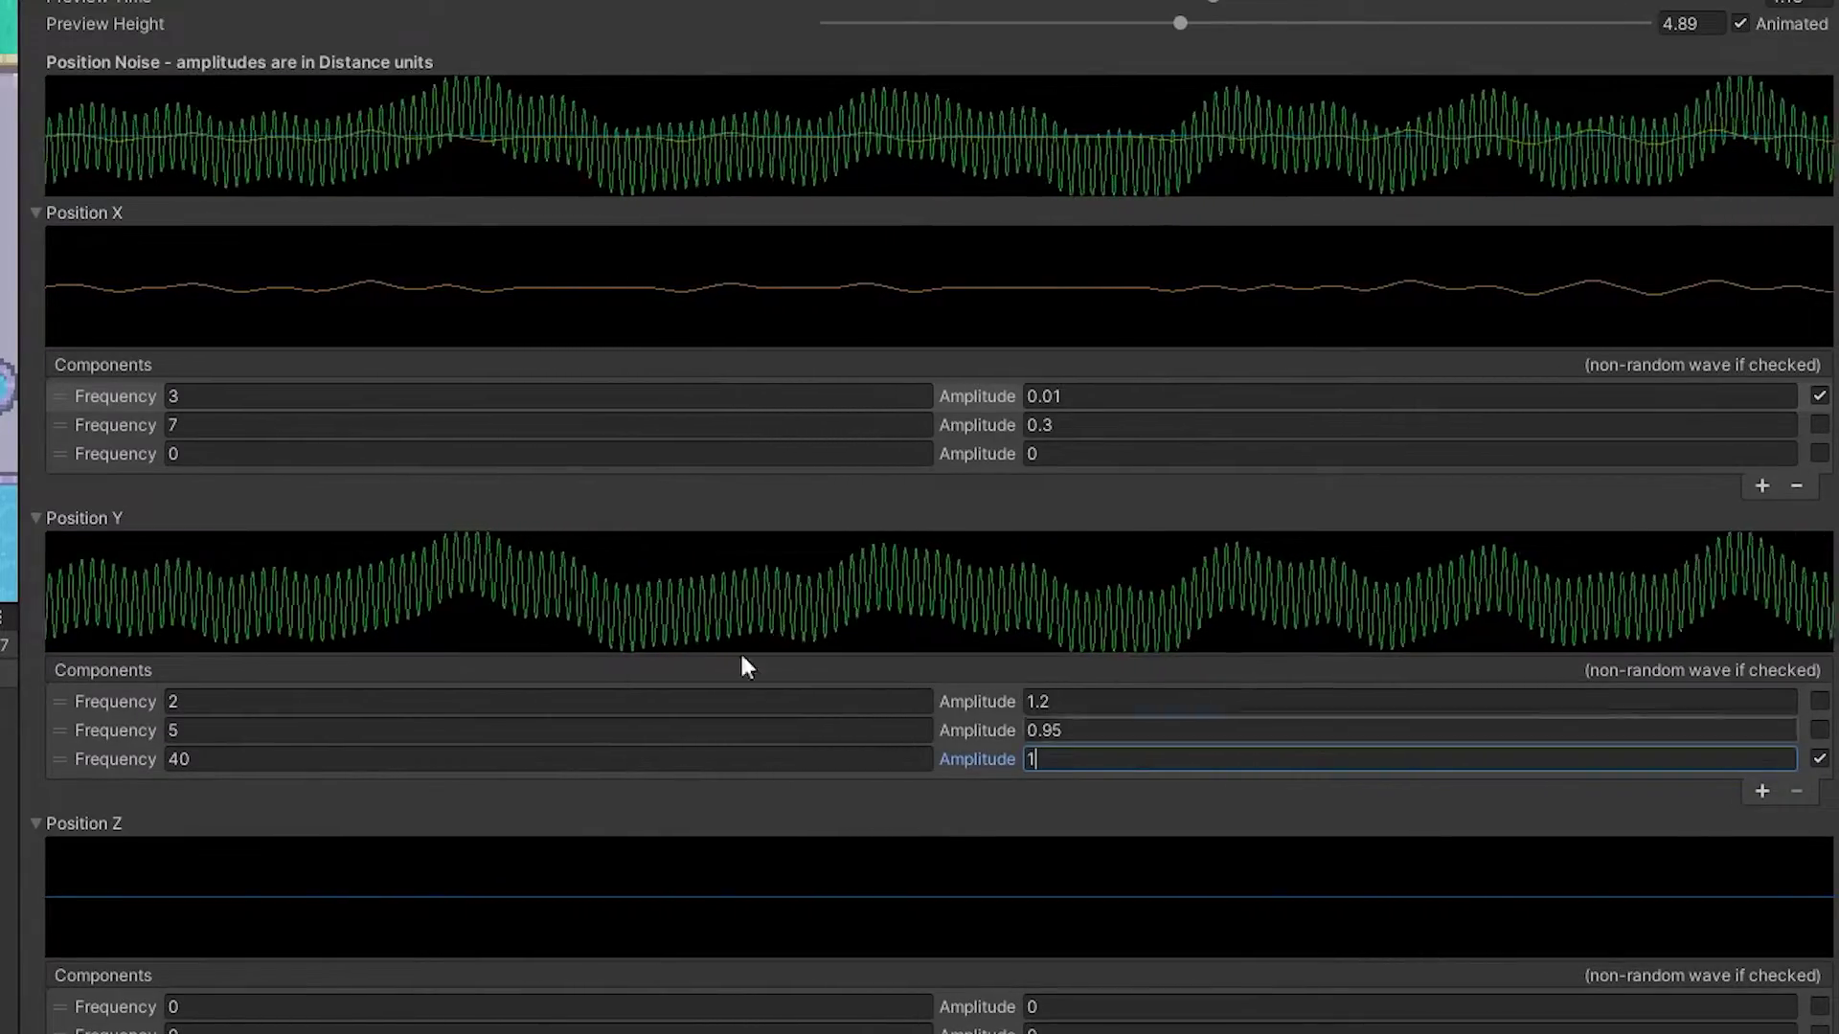
# Review the position and rotation noise sections, expanding Rotation X and collapsing Position Z
pyautogui.scroll(-5, 620, 910)
pyautogui.scroll(4, 619, 908)
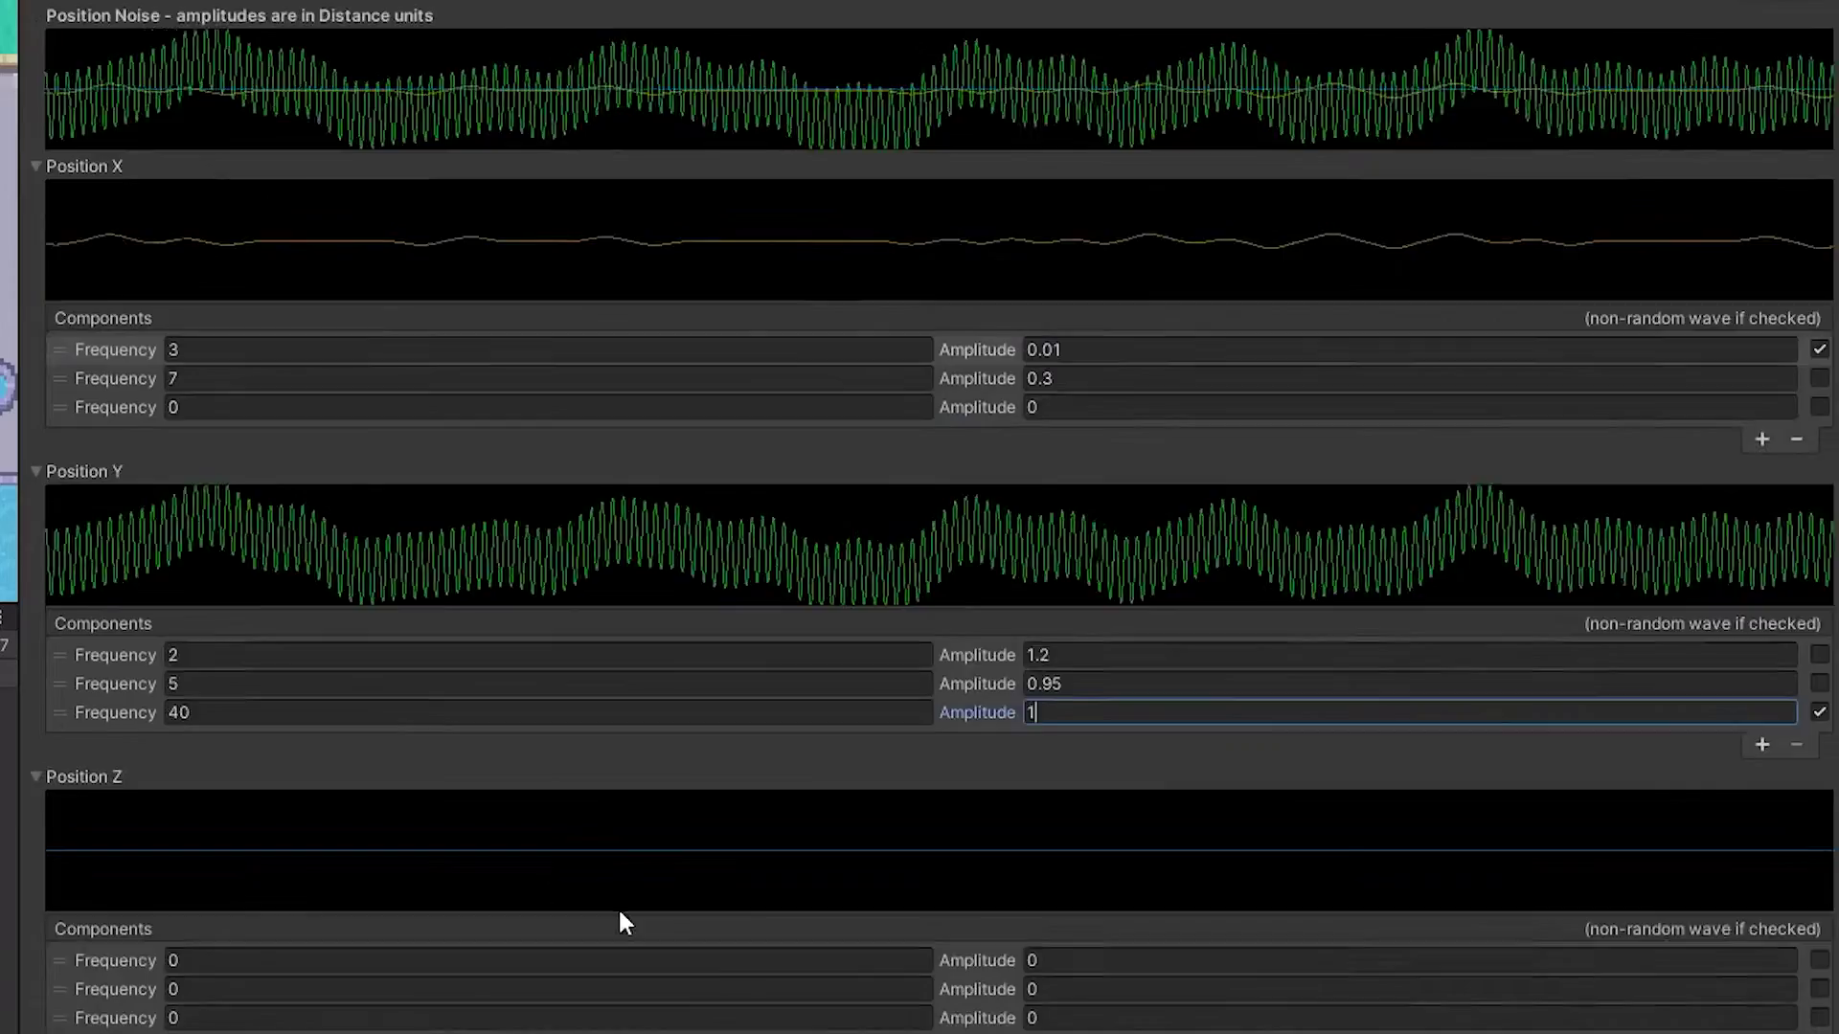
pyautogui.scroll(-4, 618, 906)
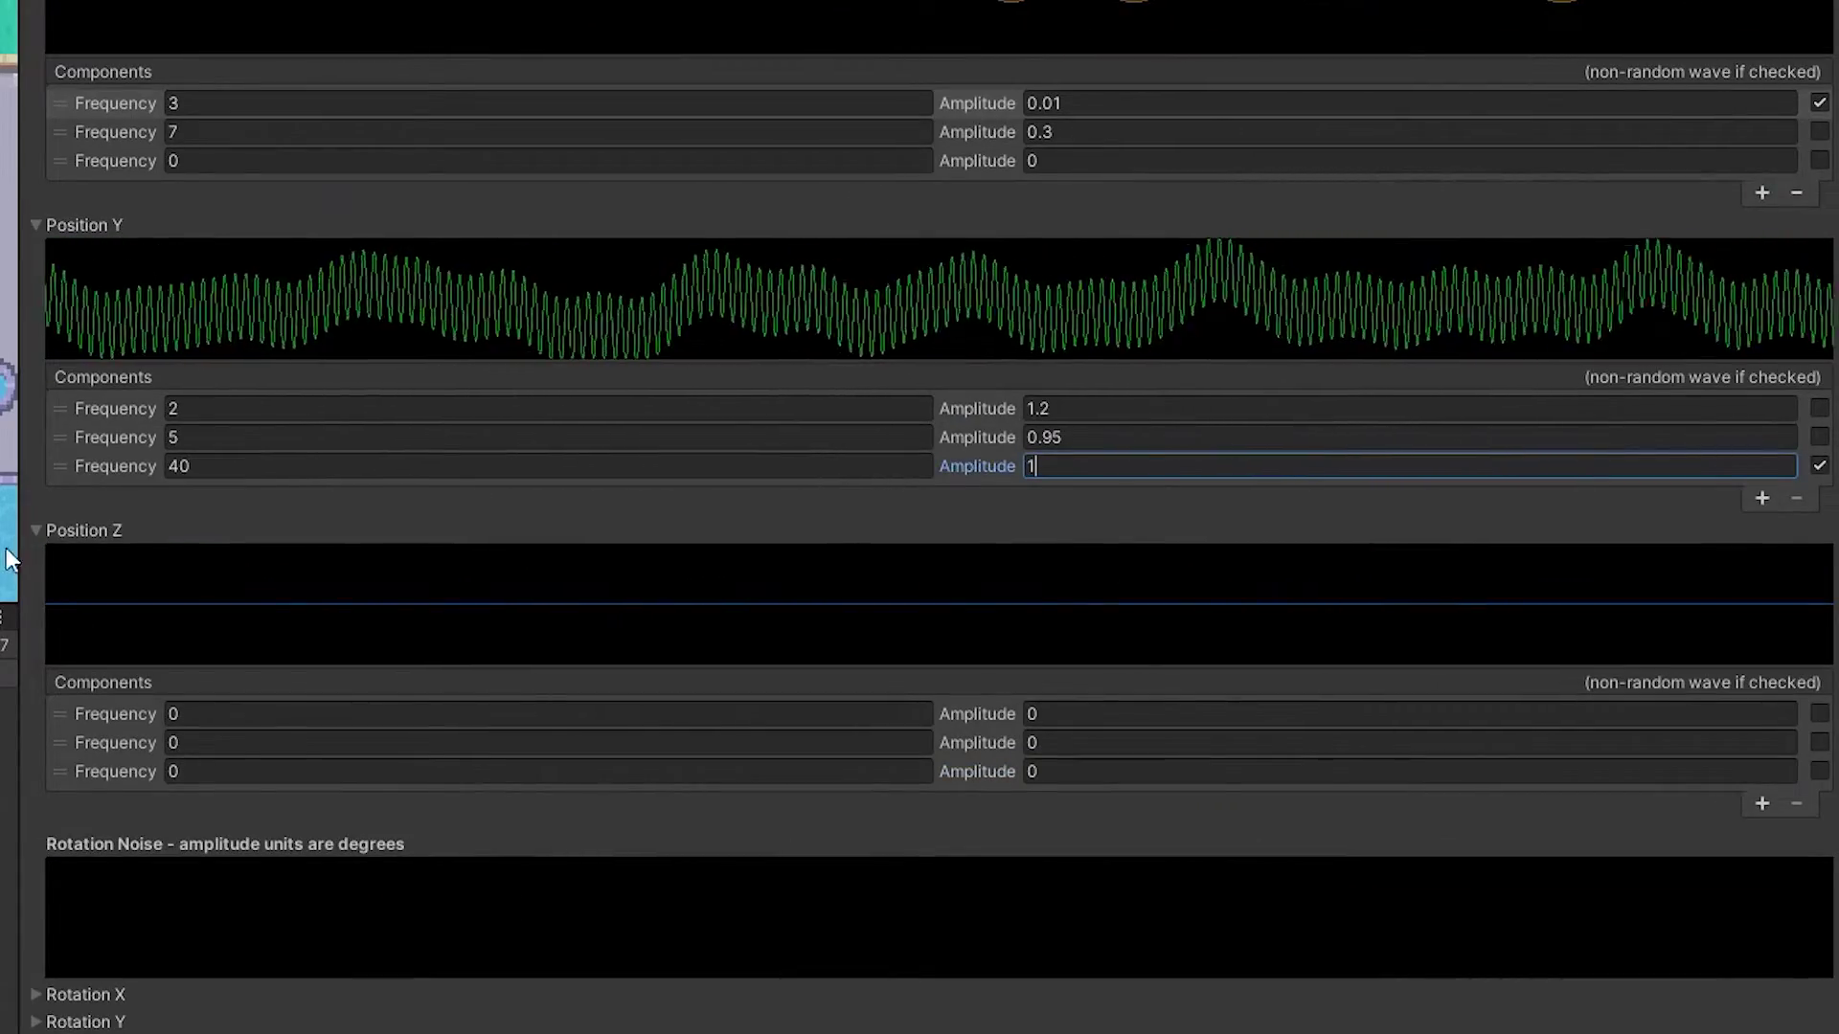
pyautogui.click(84, 995)
pyautogui.scroll(-3, 87, 998)
pyautogui.scroll(7, 153, 910)
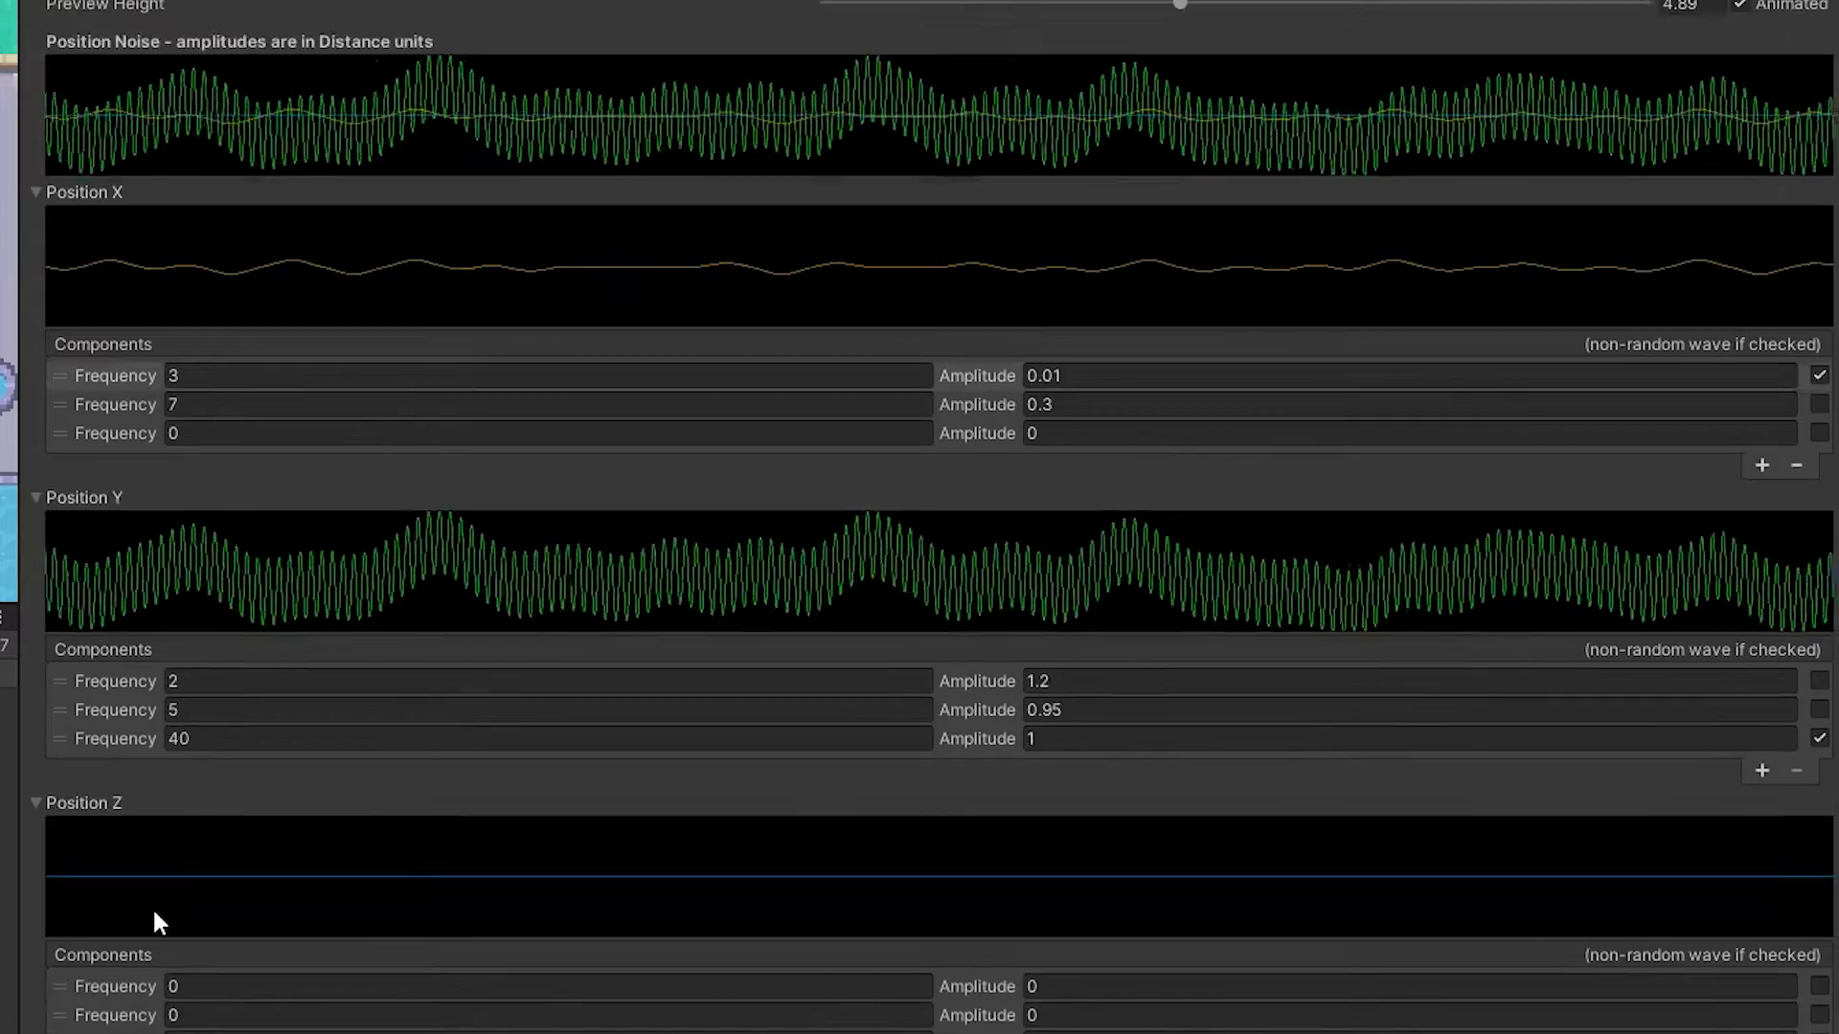
pyautogui.click(42, 801)
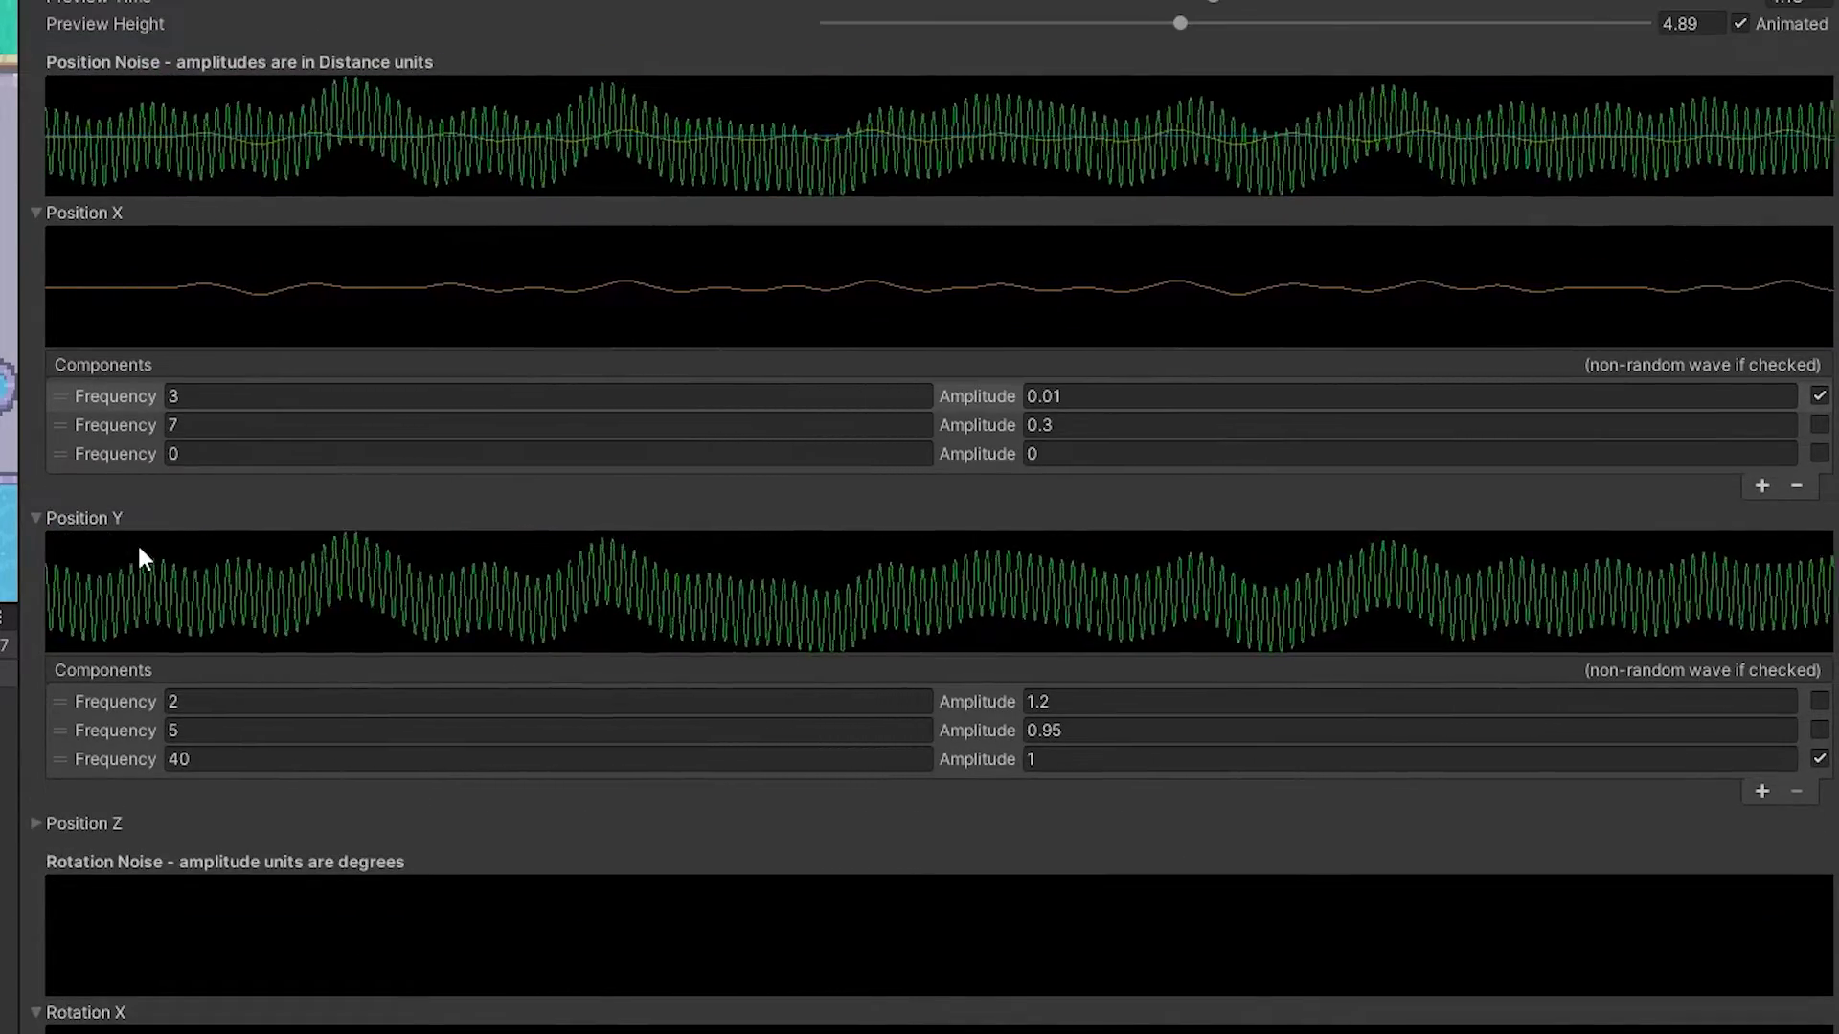
# Create a Cinemachine Fixed Signal Definition asset in the CinemachineNoise folder, keeping its default name
pyautogui.click(17, 416)
pyautogui.rightClick(354, 753)
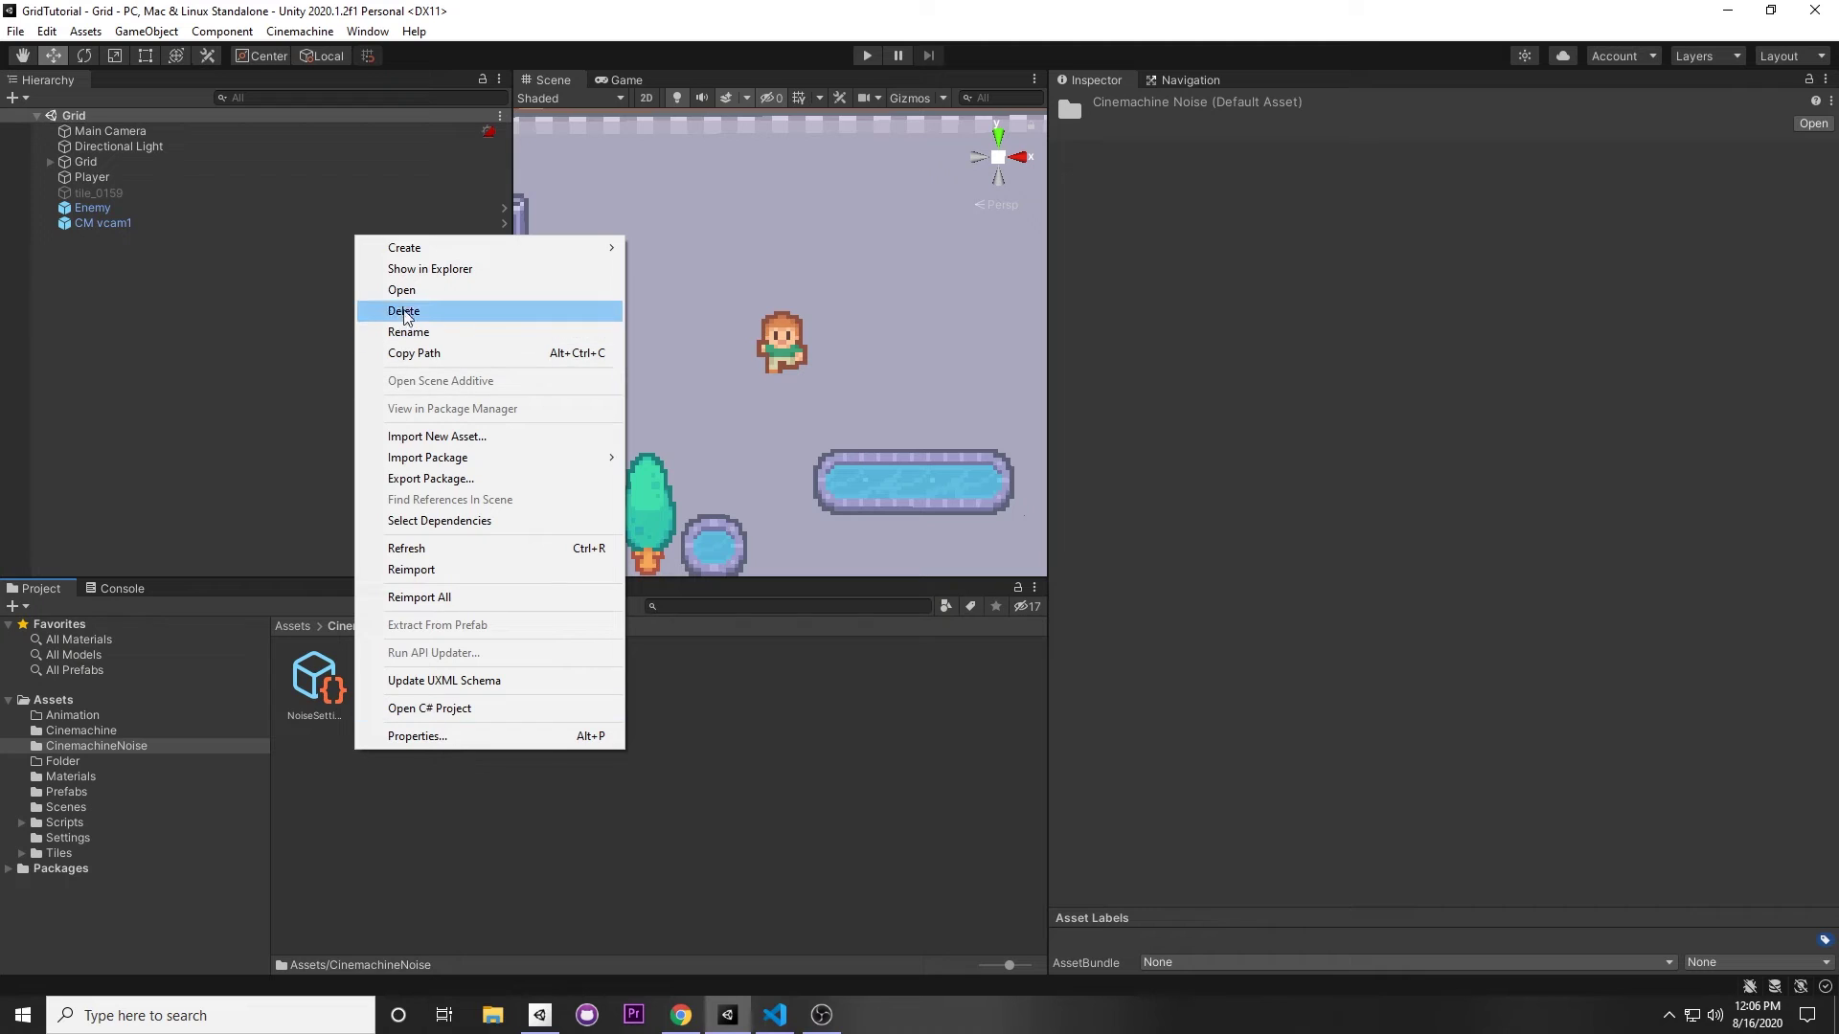
pyautogui.moveTo(403, 255)
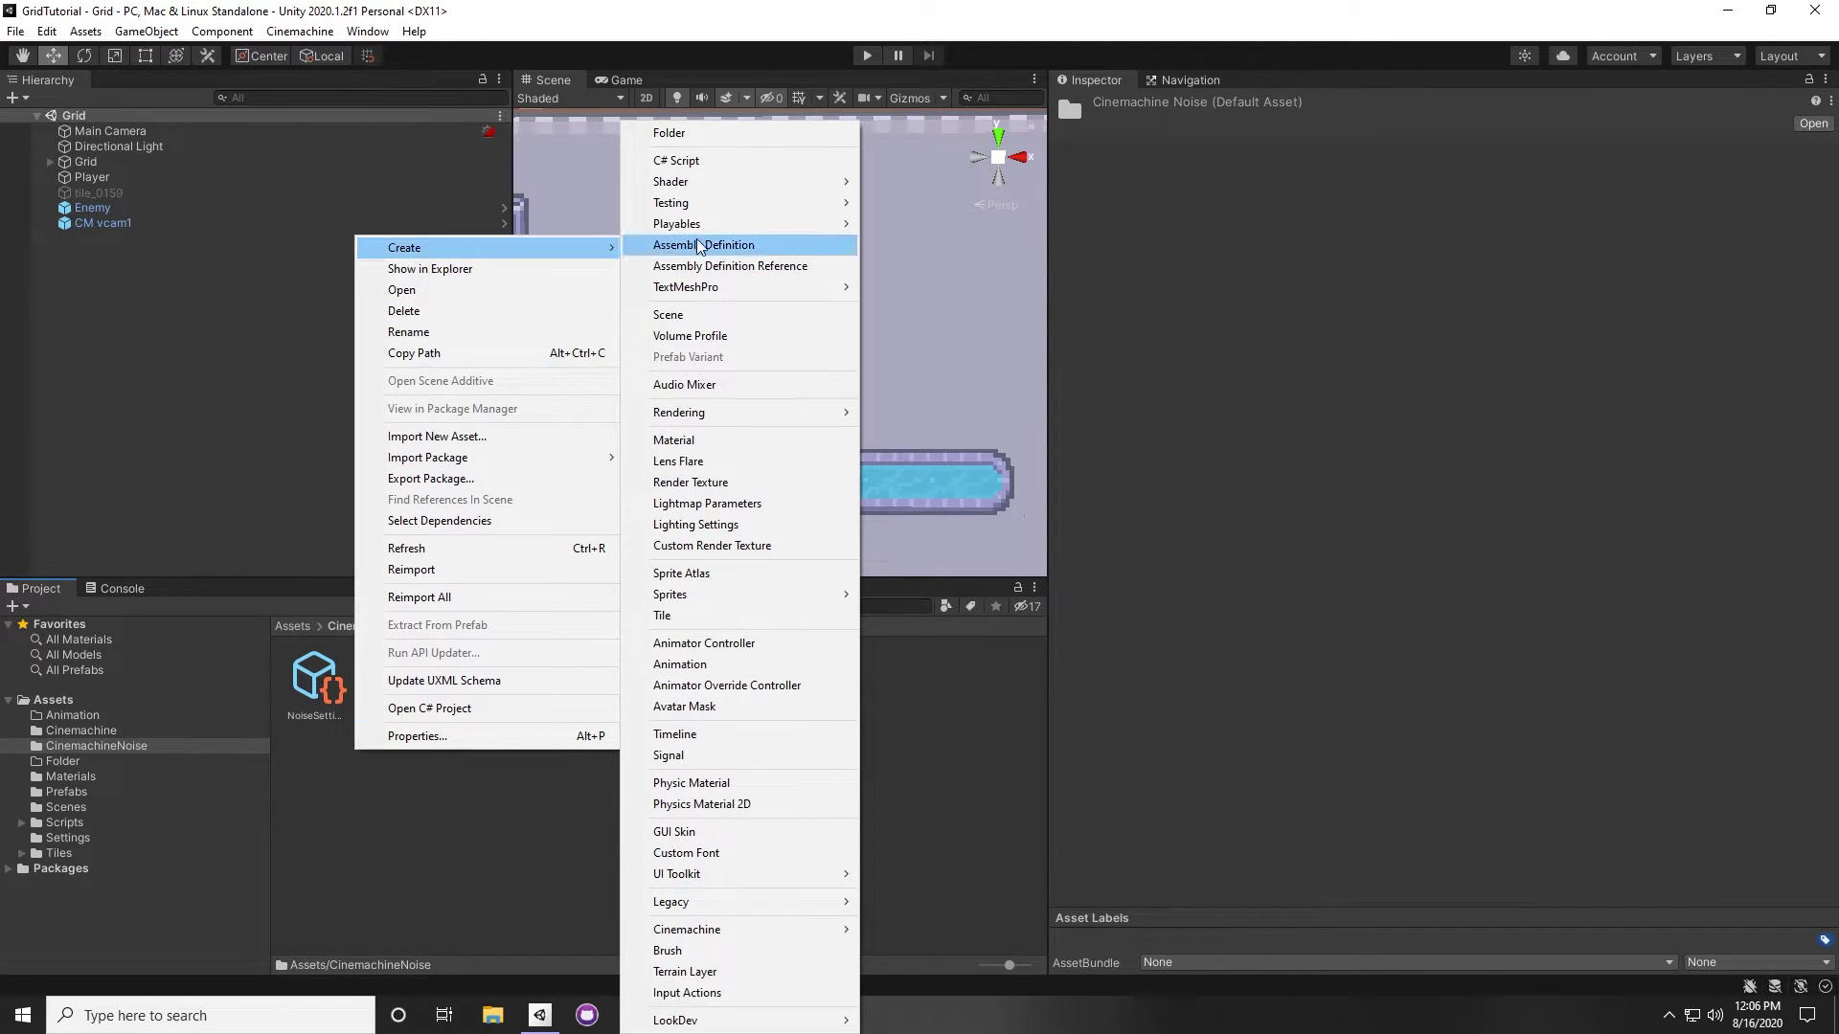
pyautogui.moveTo(764, 943)
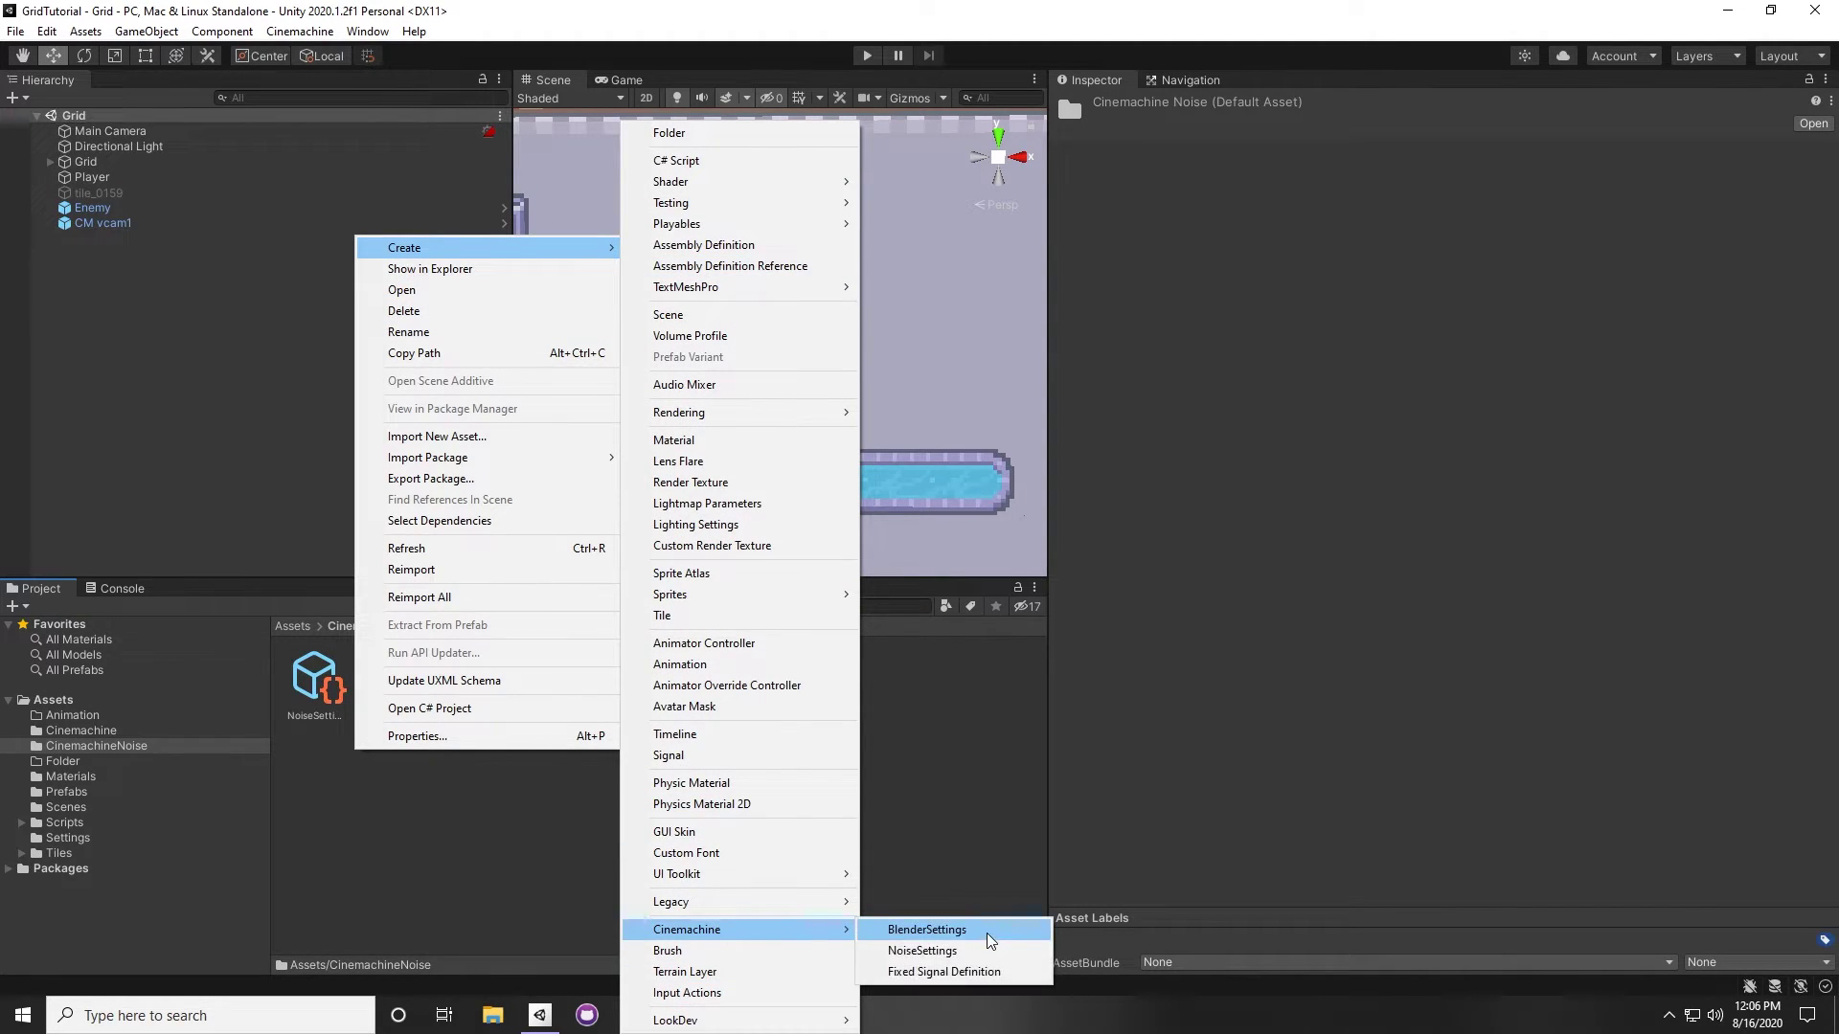
pyautogui.click(967, 971)
pyautogui.click(1373, 192)
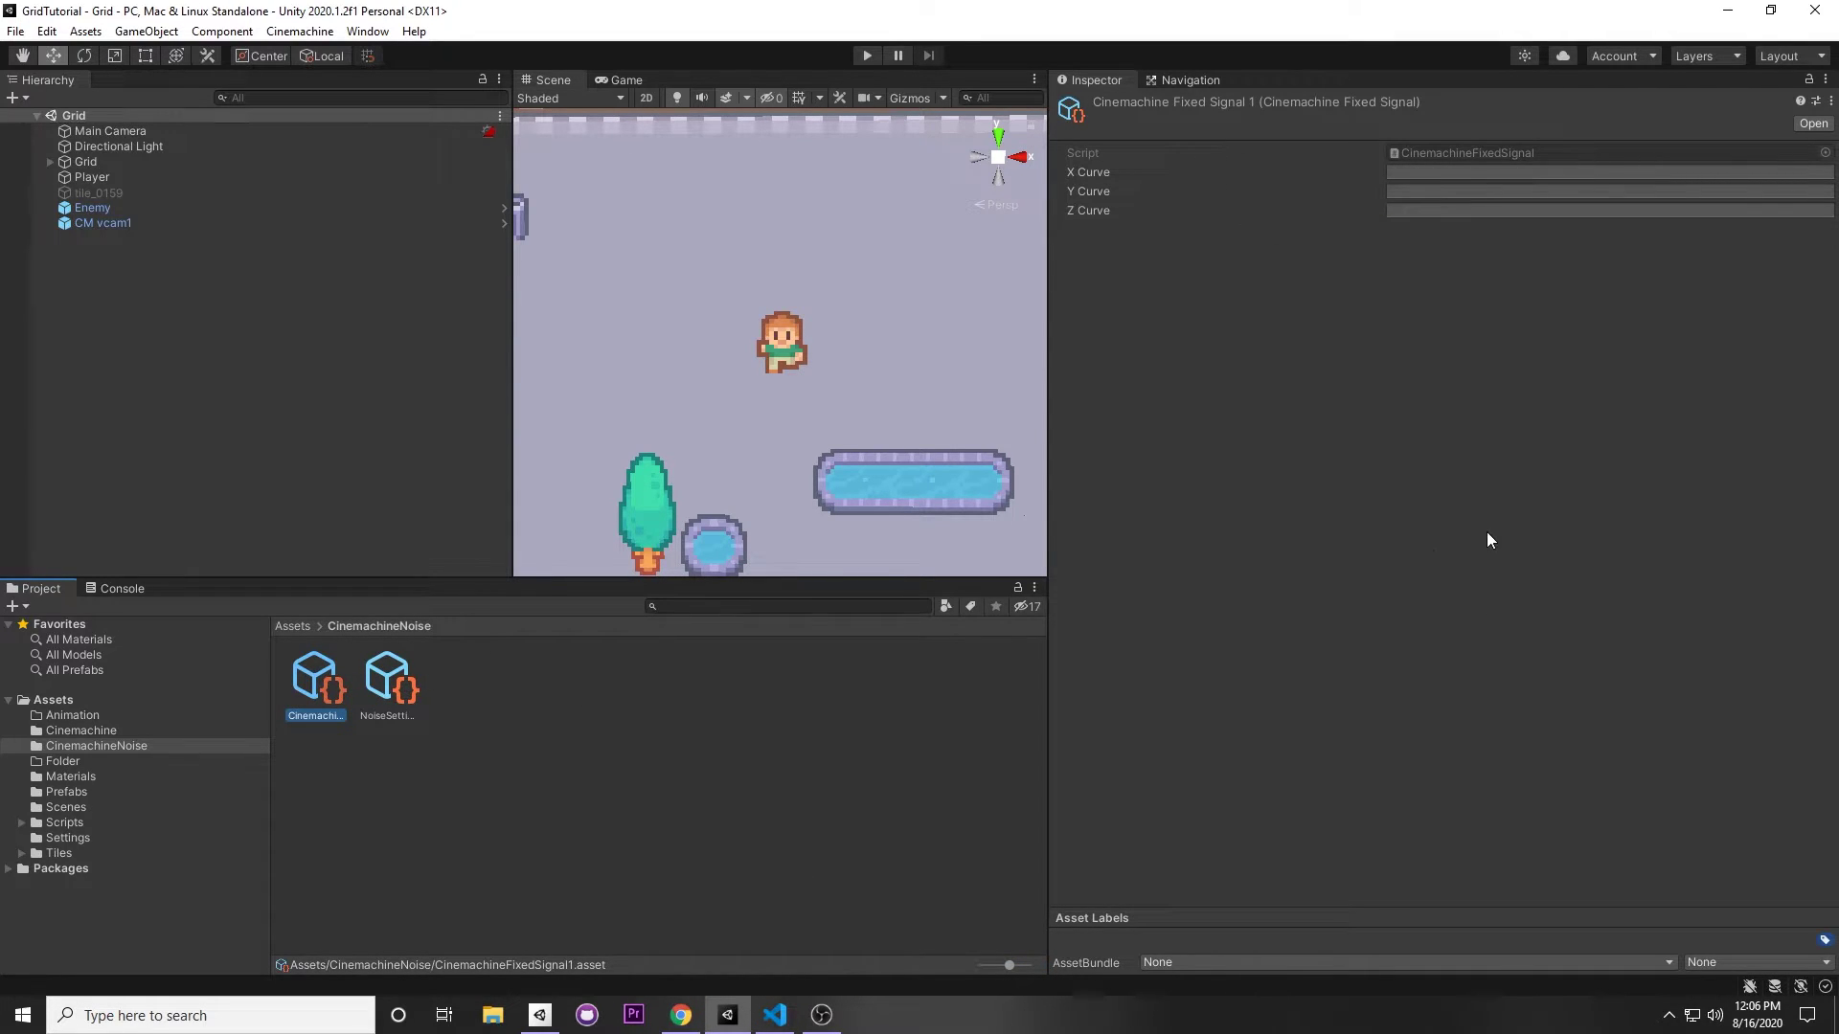
# Try several preset shapes on the fixed signal's X Curve, including ease-in, ease-out, and rising and falling straight lines
pyautogui.click(1181, 173)
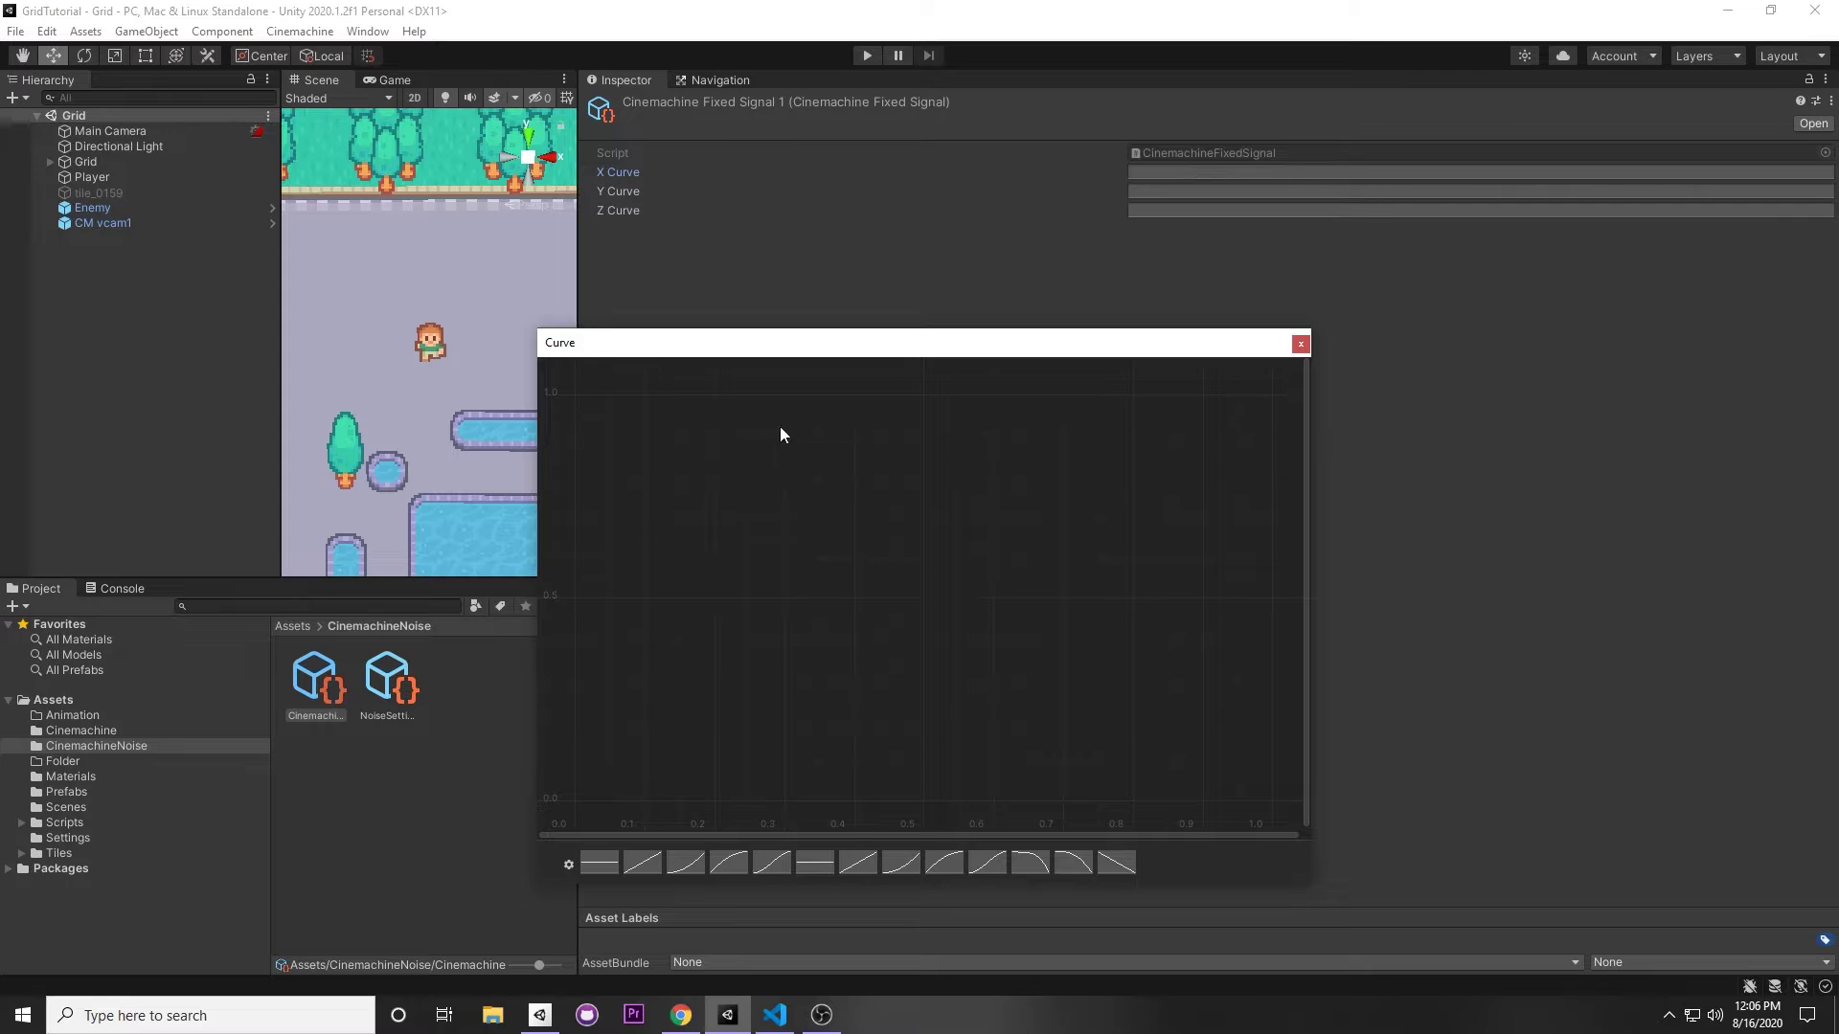
pyautogui.moveTo(670, 343); pyautogui.dragTo(469, 314)
pyautogui.click(497, 838)
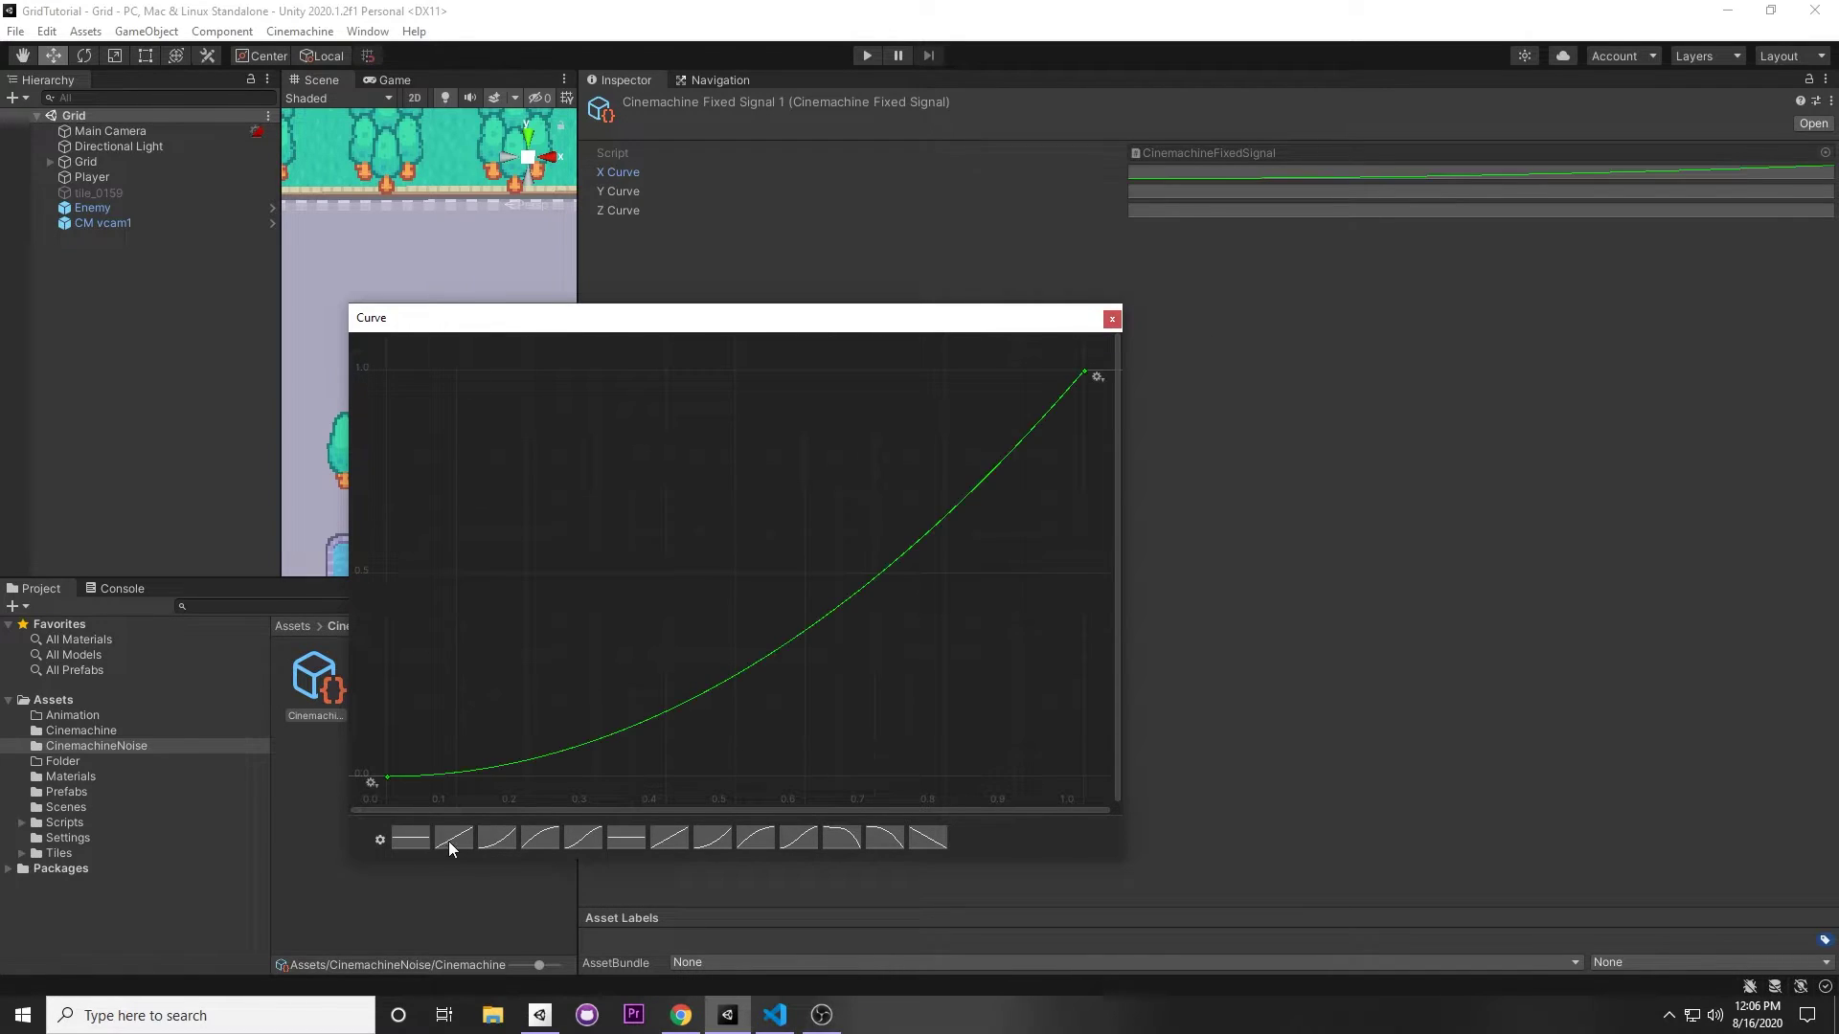
pyautogui.click(454, 838)
pyautogui.click(513, 841)
pyautogui.click(583, 839)
pyautogui.click(738, 839)
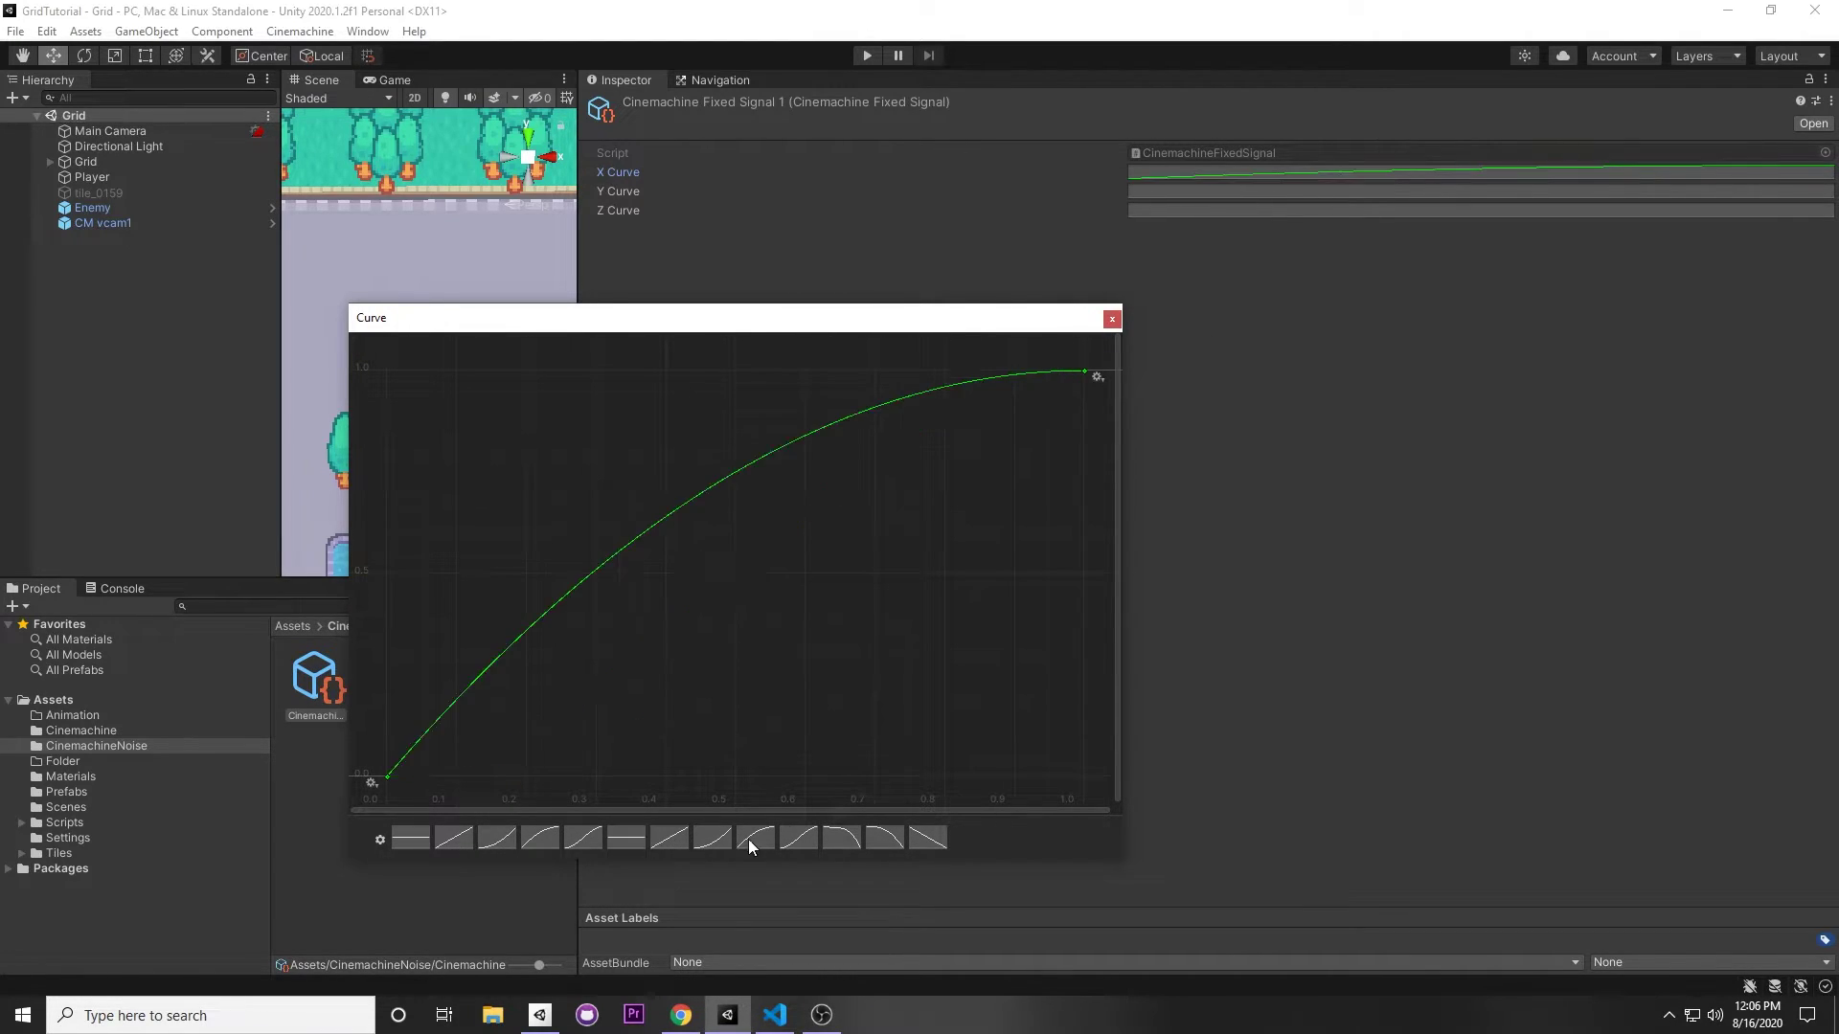
pyautogui.click(669, 839)
pyautogui.click(541, 840)
pyautogui.click(928, 838)
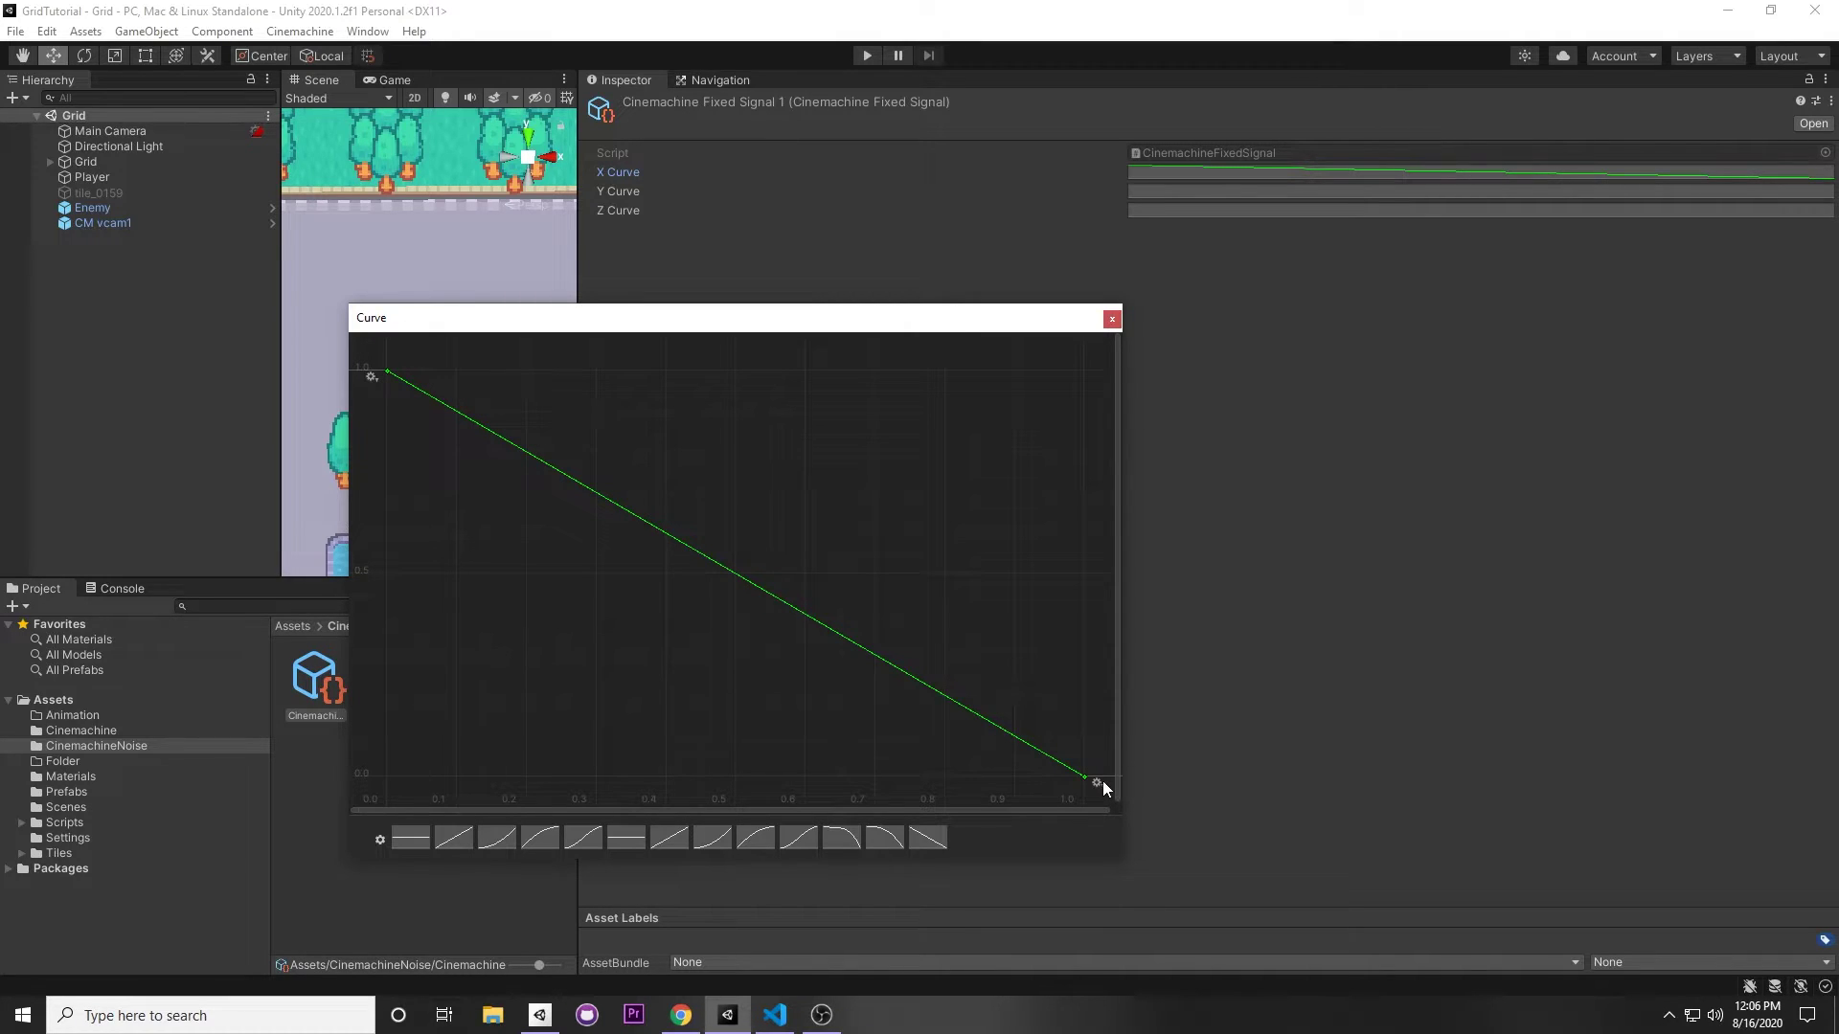
# Set the X Curve to the flat preset and save the current curve as a new preset twice
pyautogui.click(410, 839)
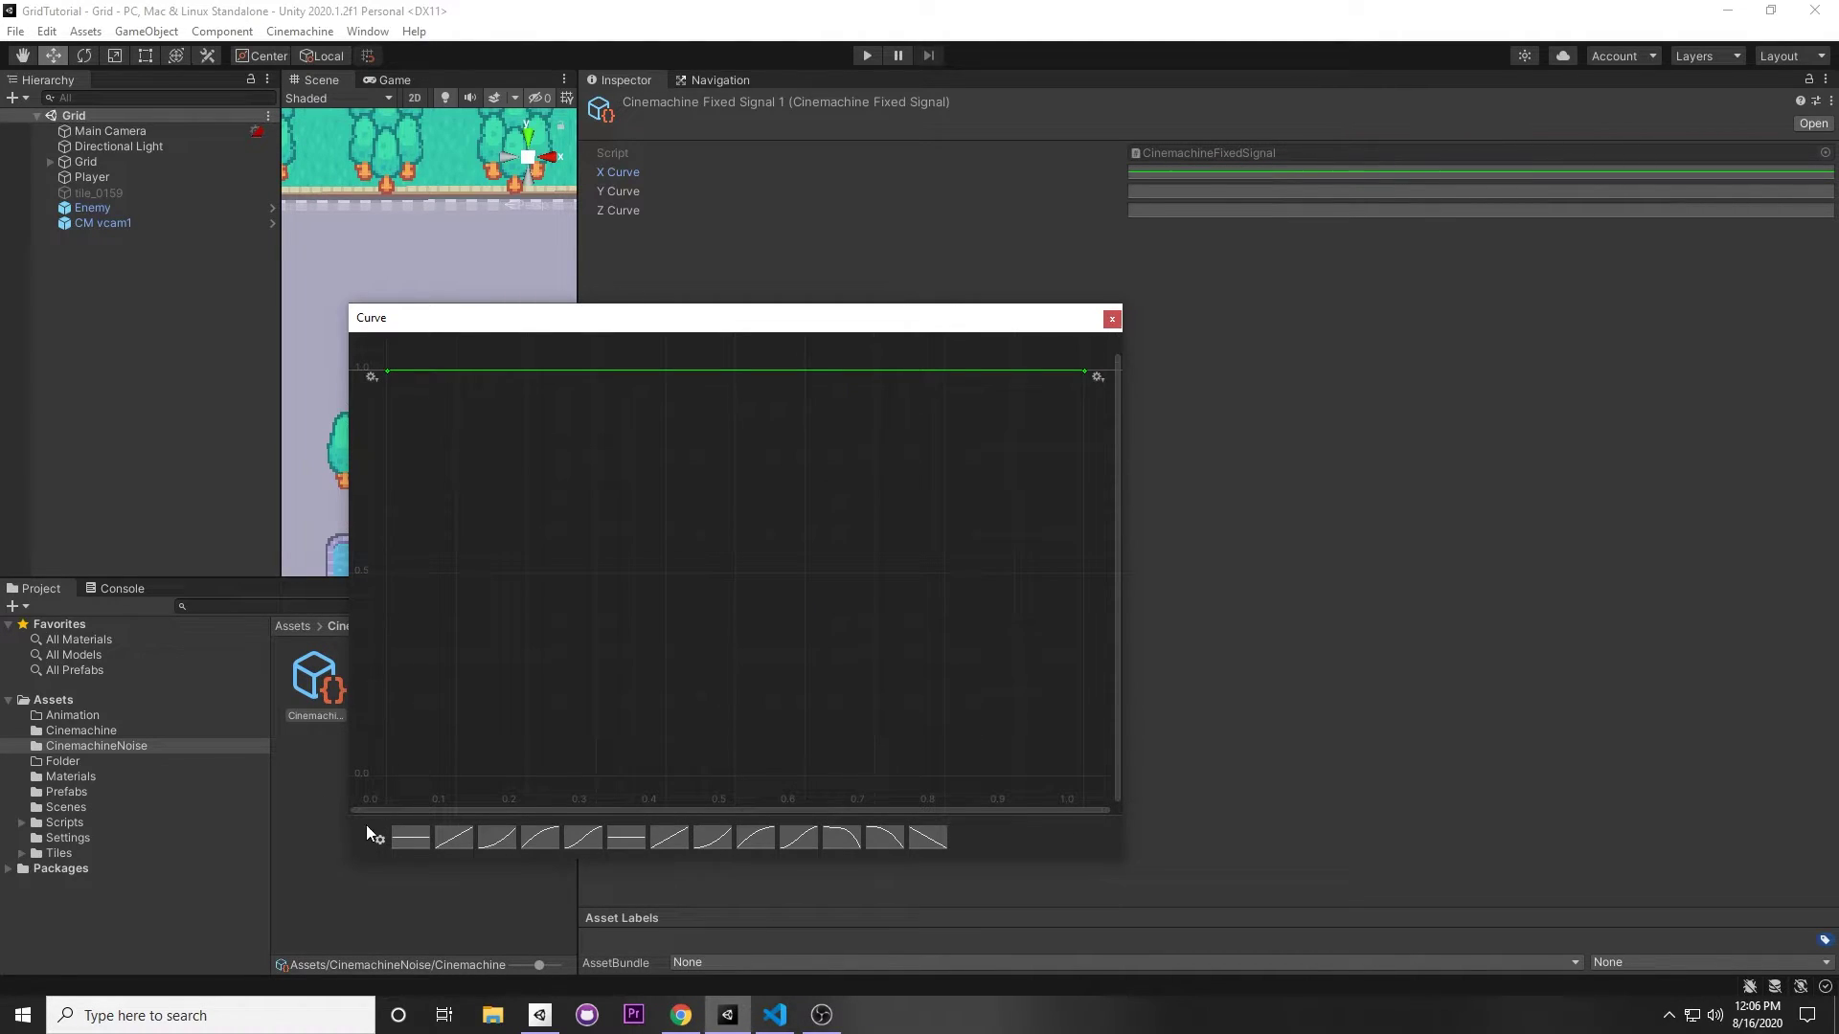
pyautogui.click(376, 837)
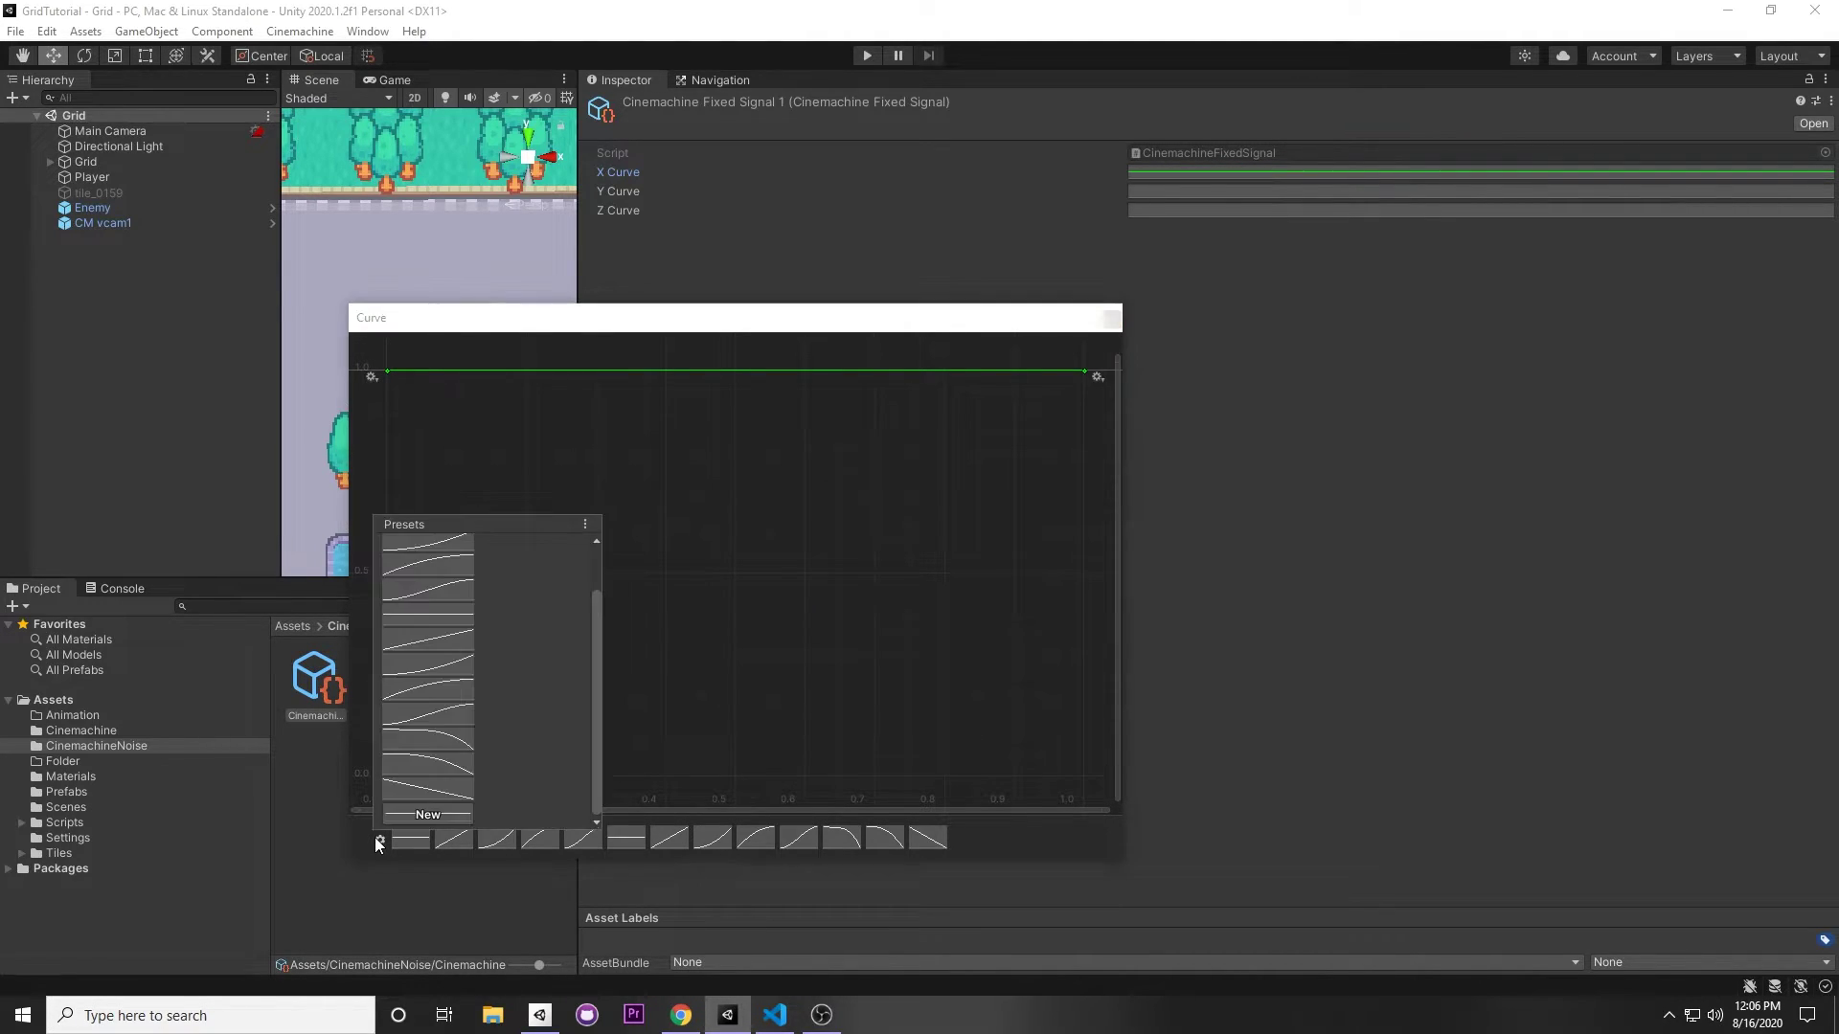
pyautogui.click(424, 814)
pyautogui.click(424, 814)
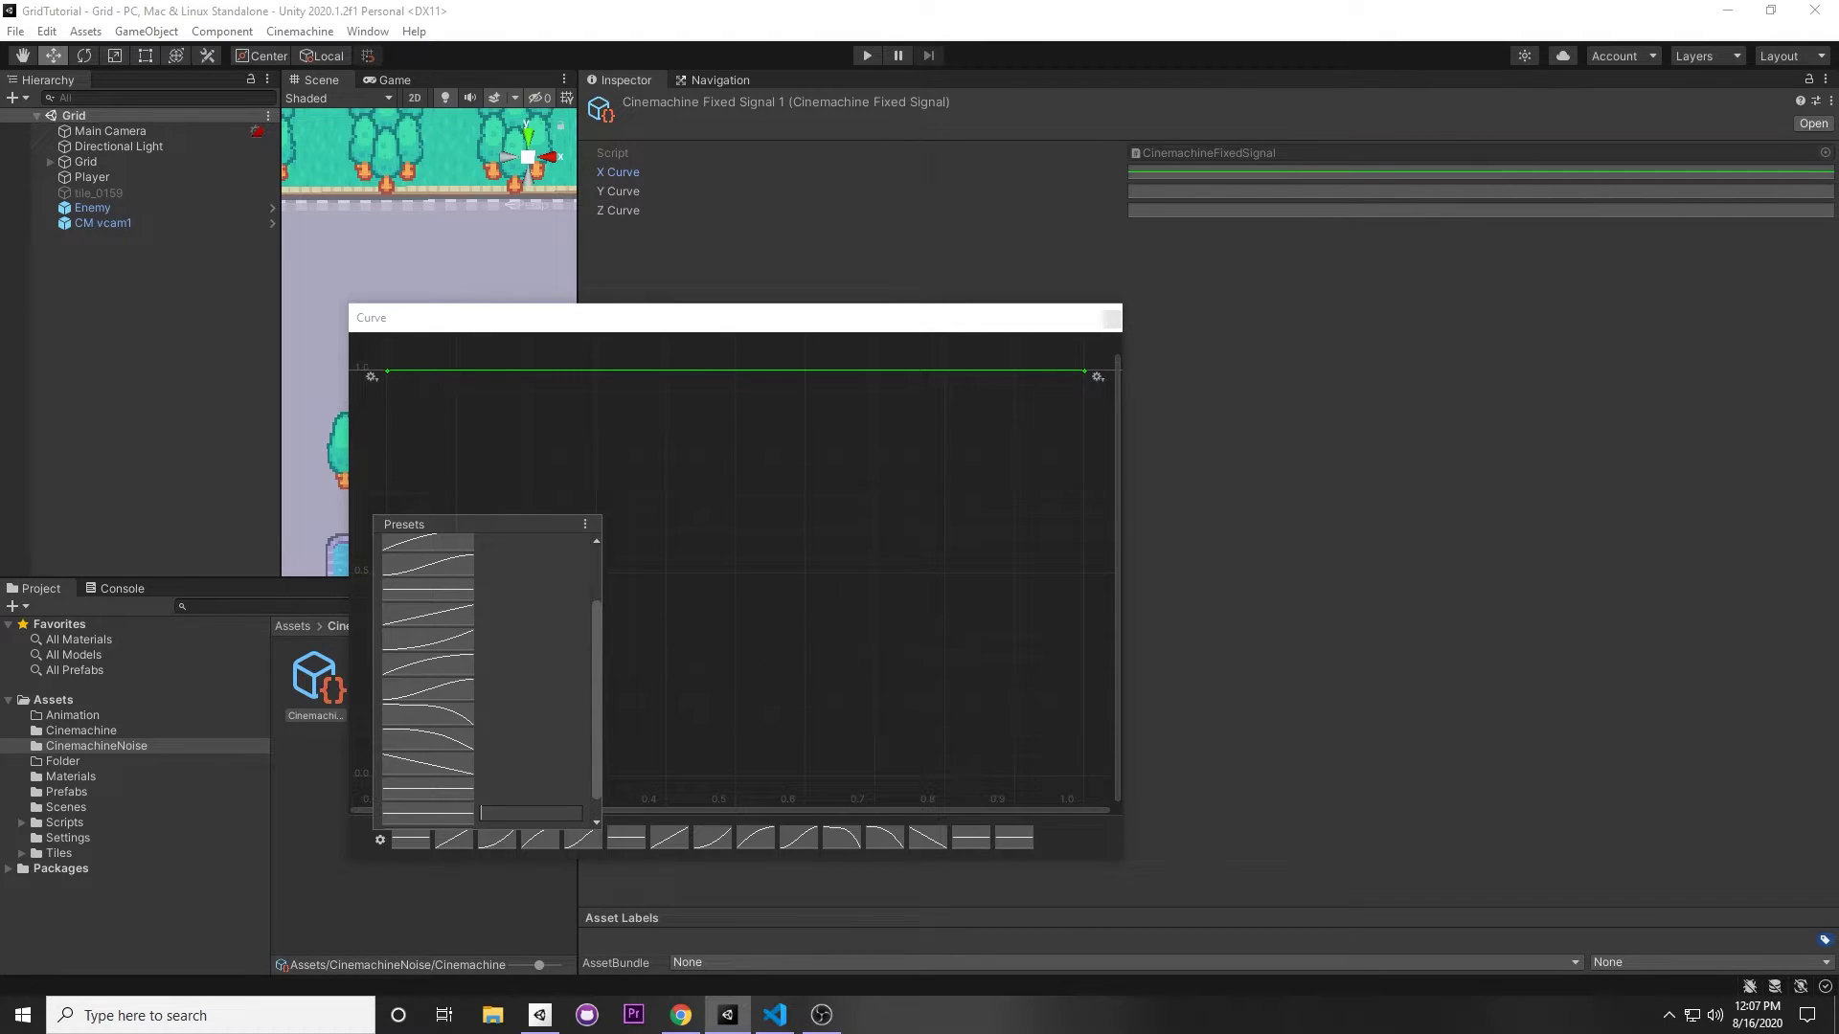
# Lower the X Curve's first key to about 0, add an intermediate key, raise it to about 0.5, and delete that key
pyautogui.moveTo(387, 371); pyautogui.dragTo(376, 790)
pyautogui.doubleClick(609, 651)
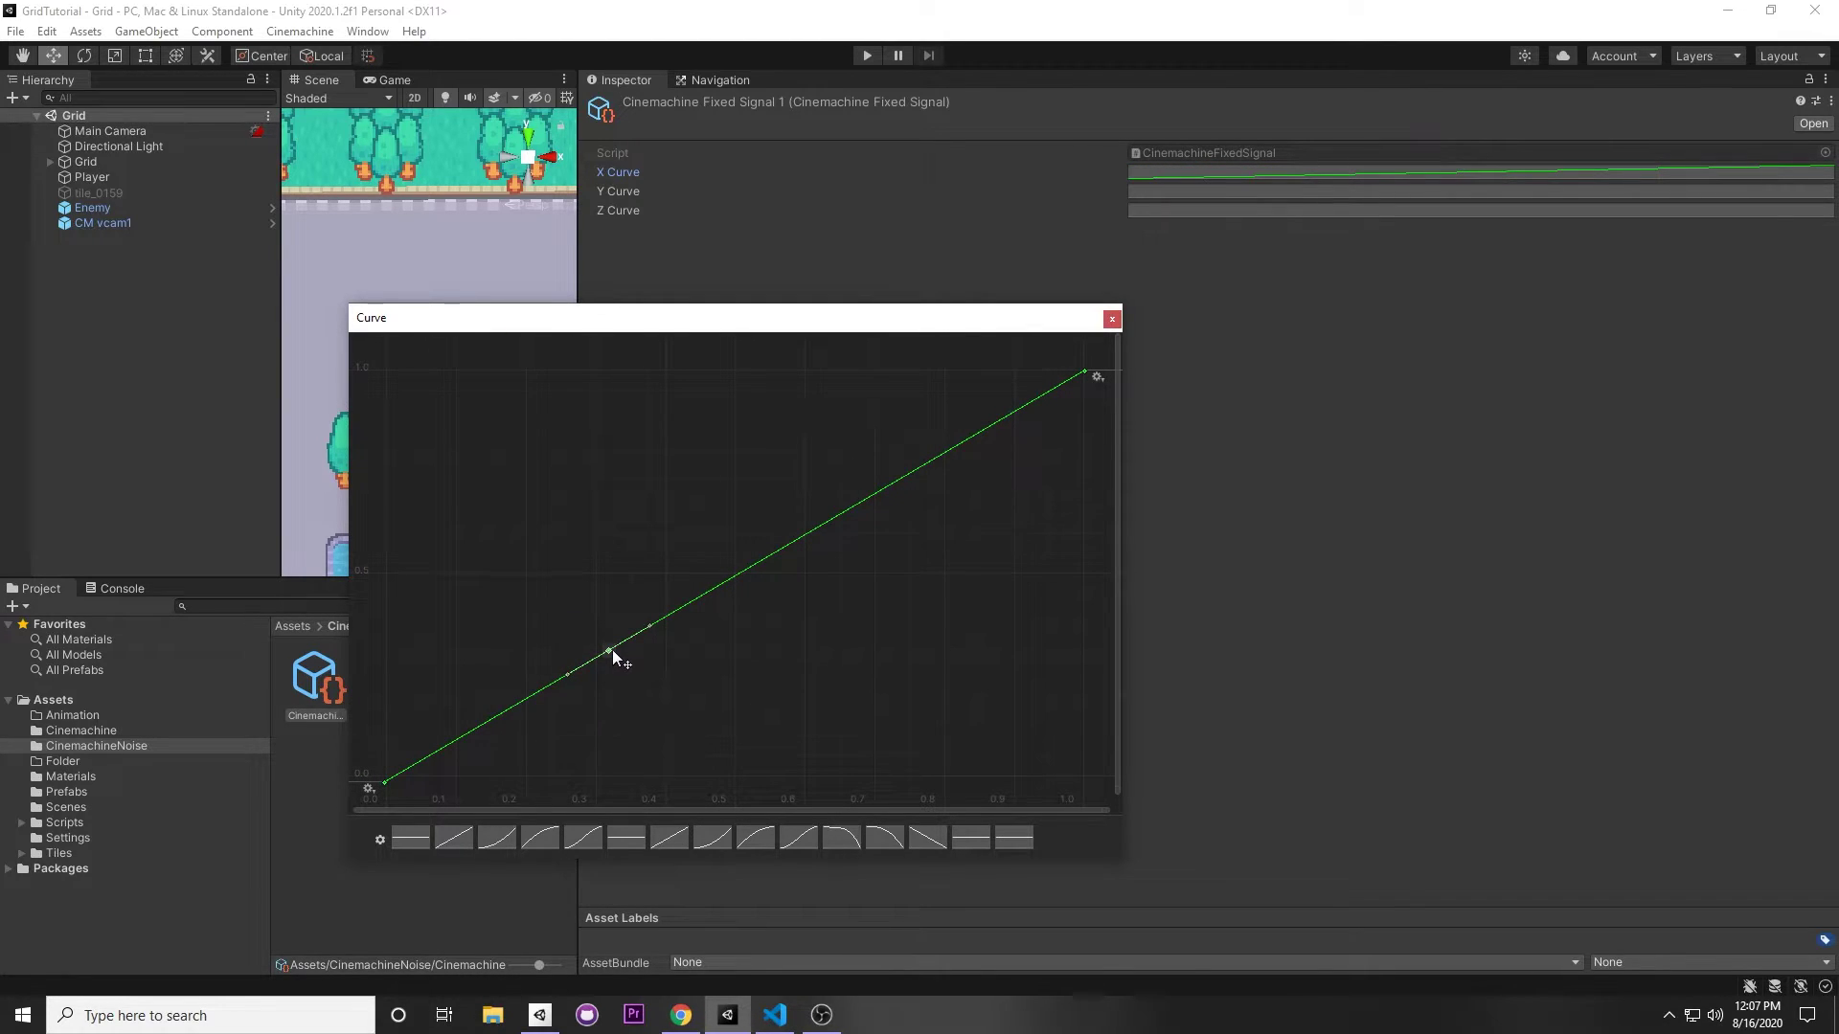
pyautogui.moveTo(612, 649); pyautogui.dragTo(601, 546)
pyautogui.rightClick(547, 575)
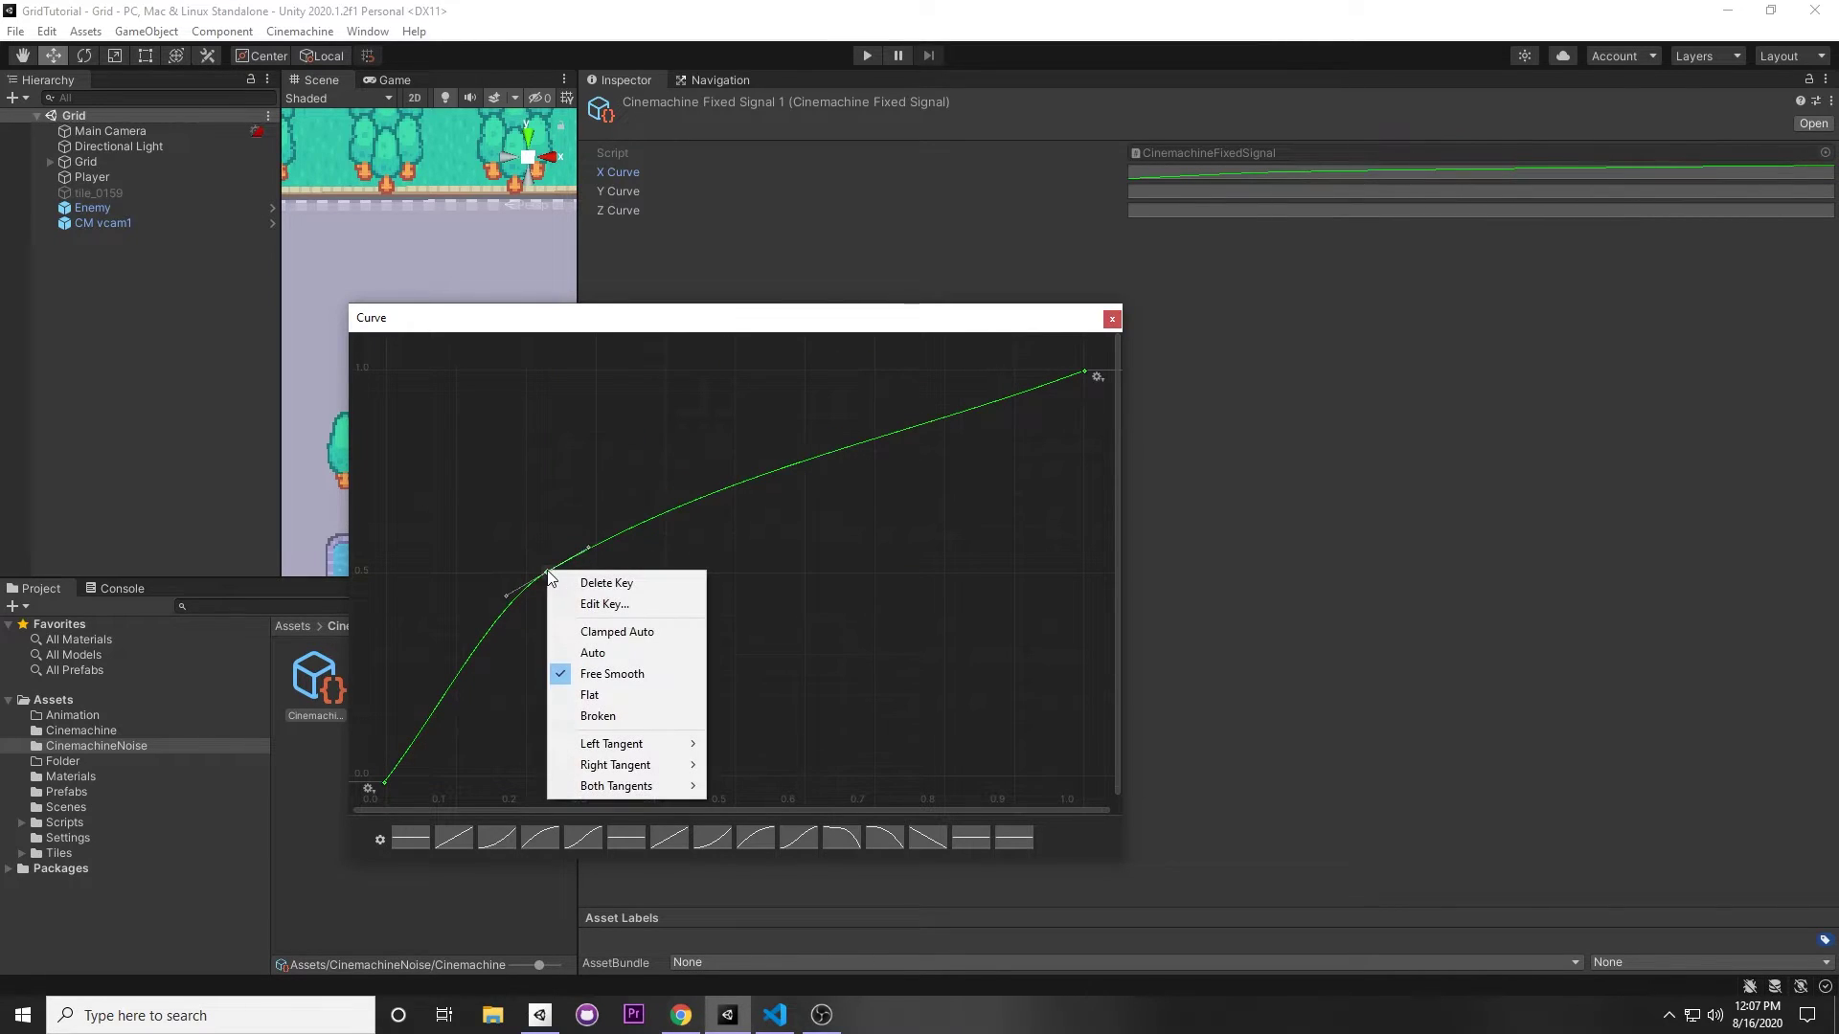
pyautogui.click(563, 583)
# Apply the S-shaped ease-in-out preset to the Y Curve and the ease-in preset to the Z Curve
pyautogui.click(1151, 192)
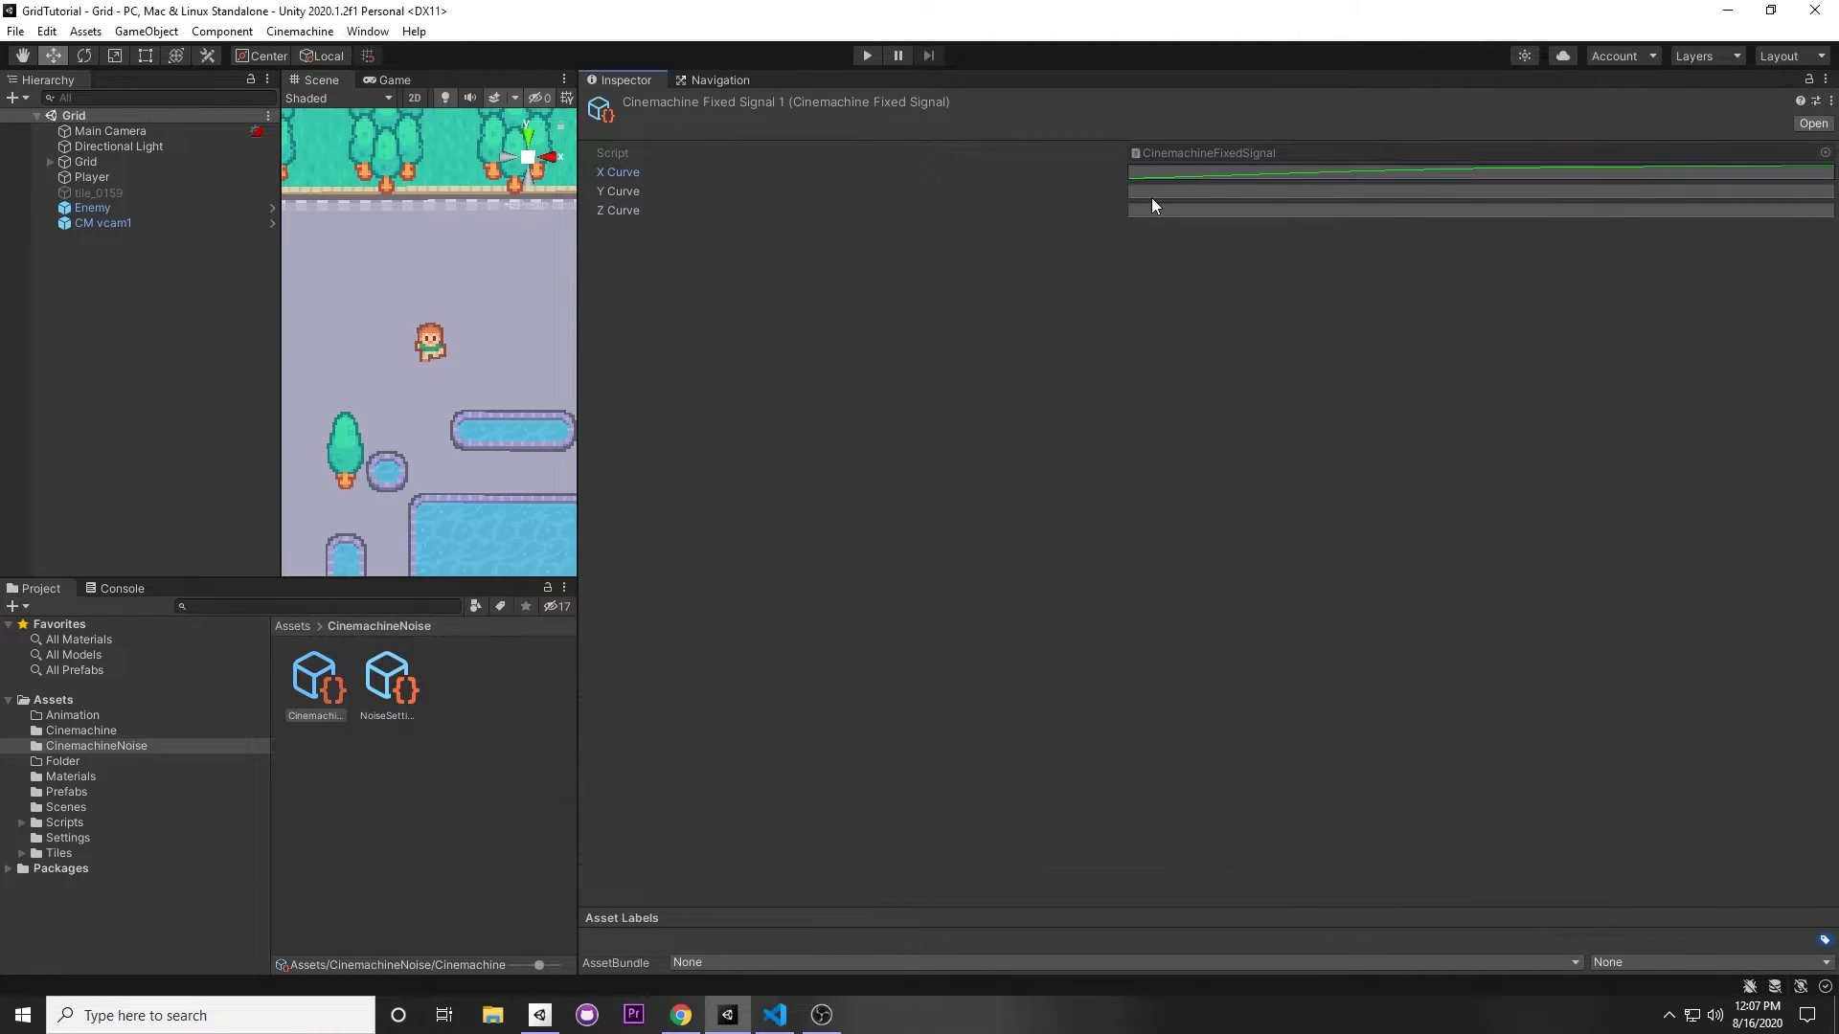
pyautogui.click(1292, 702)
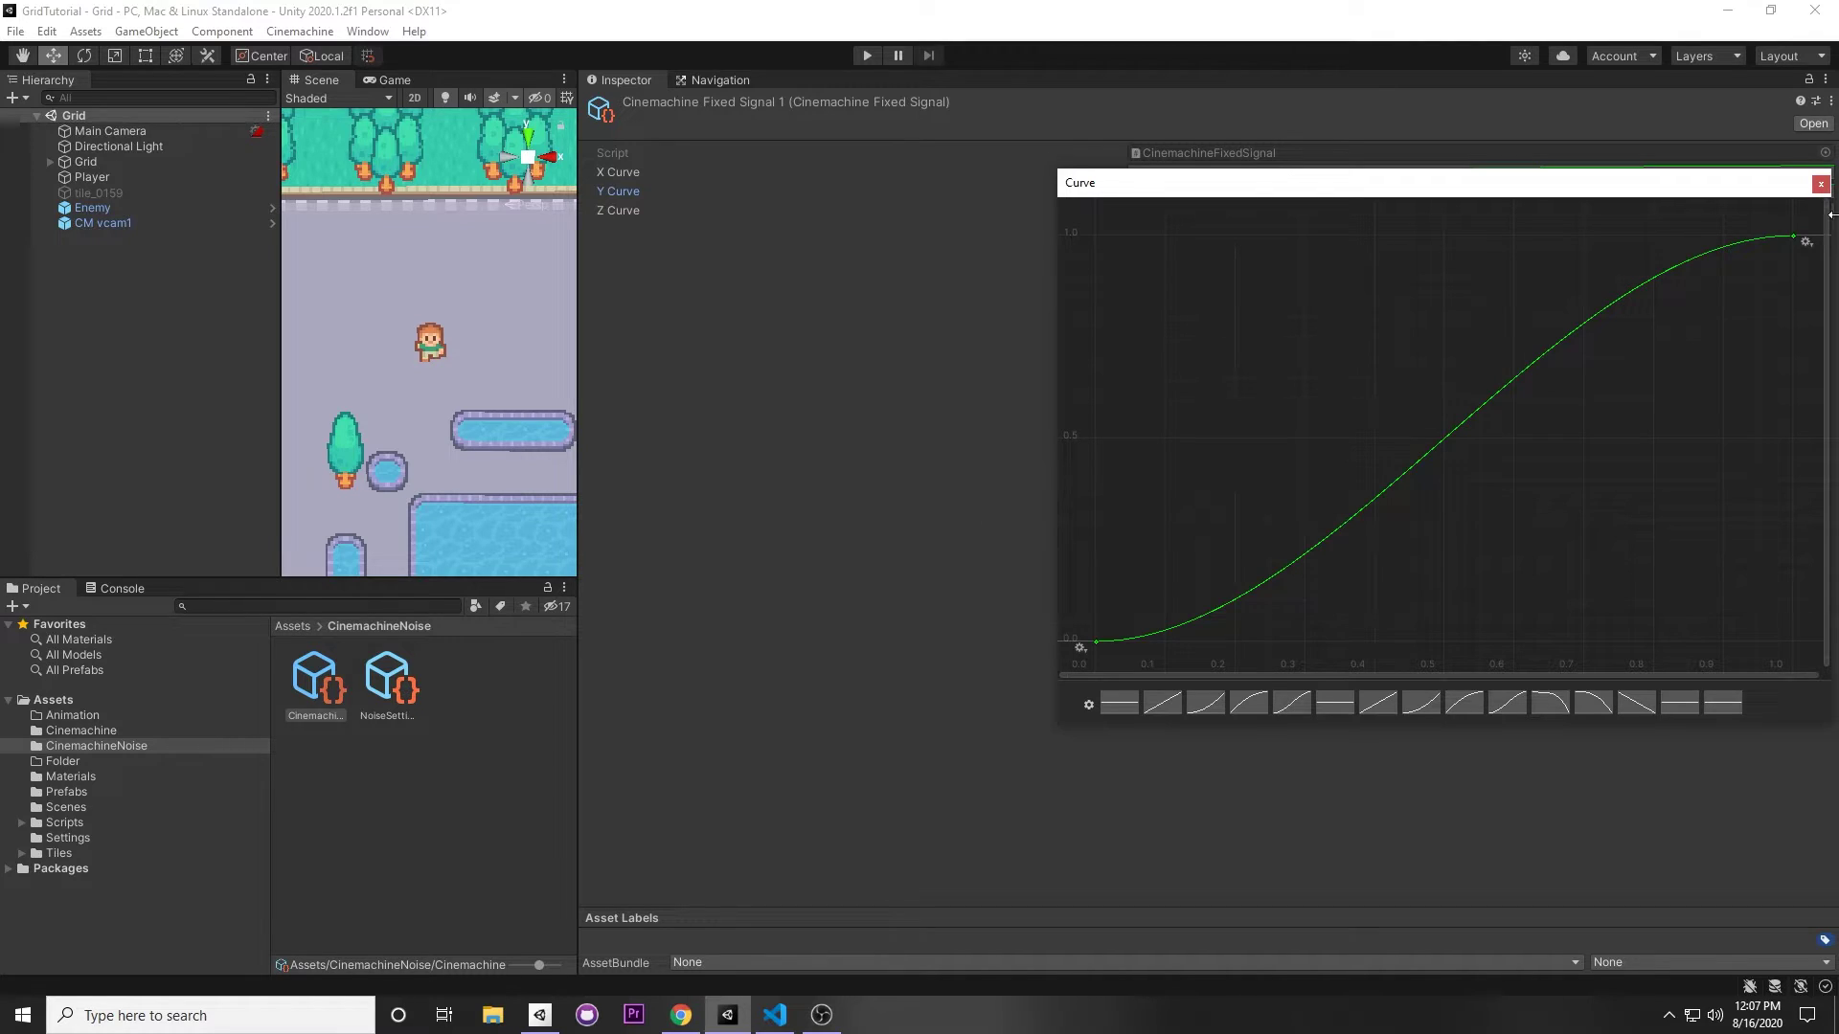
pyautogui.click(1821, 184)
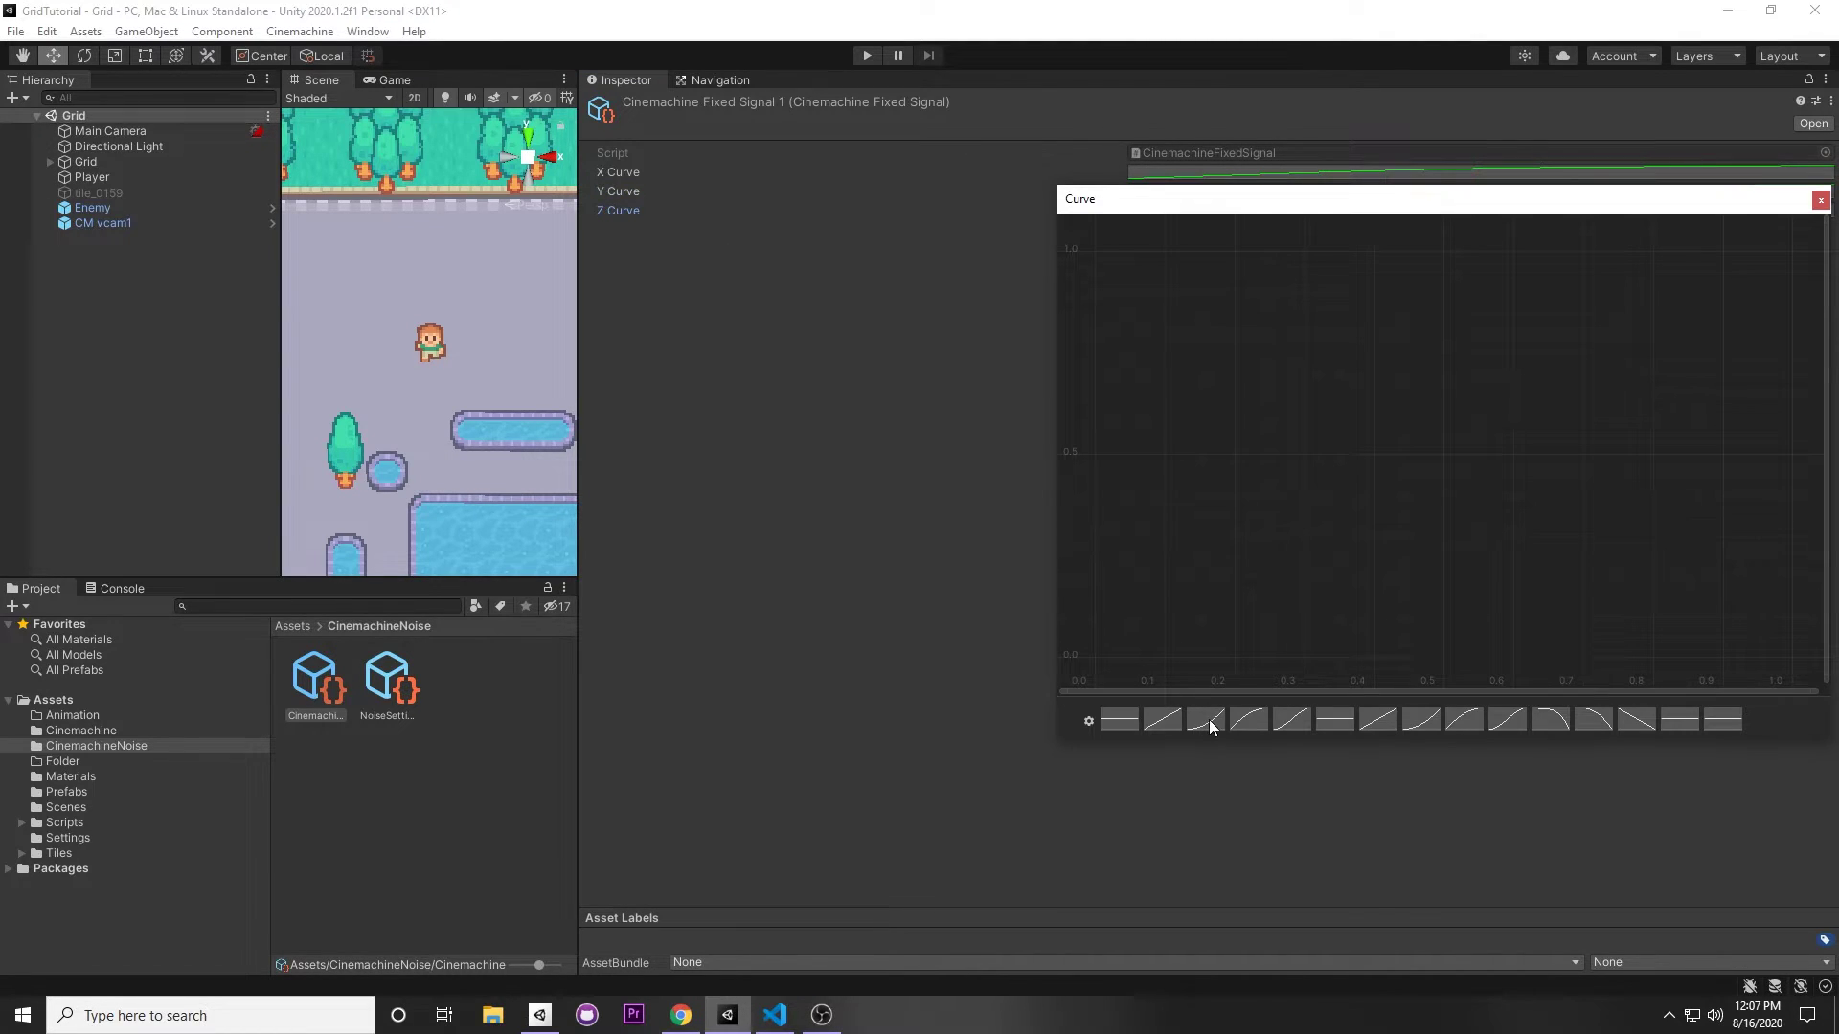
pyautogui.click(1206, 720)
pyautogui.click(1820, 199)
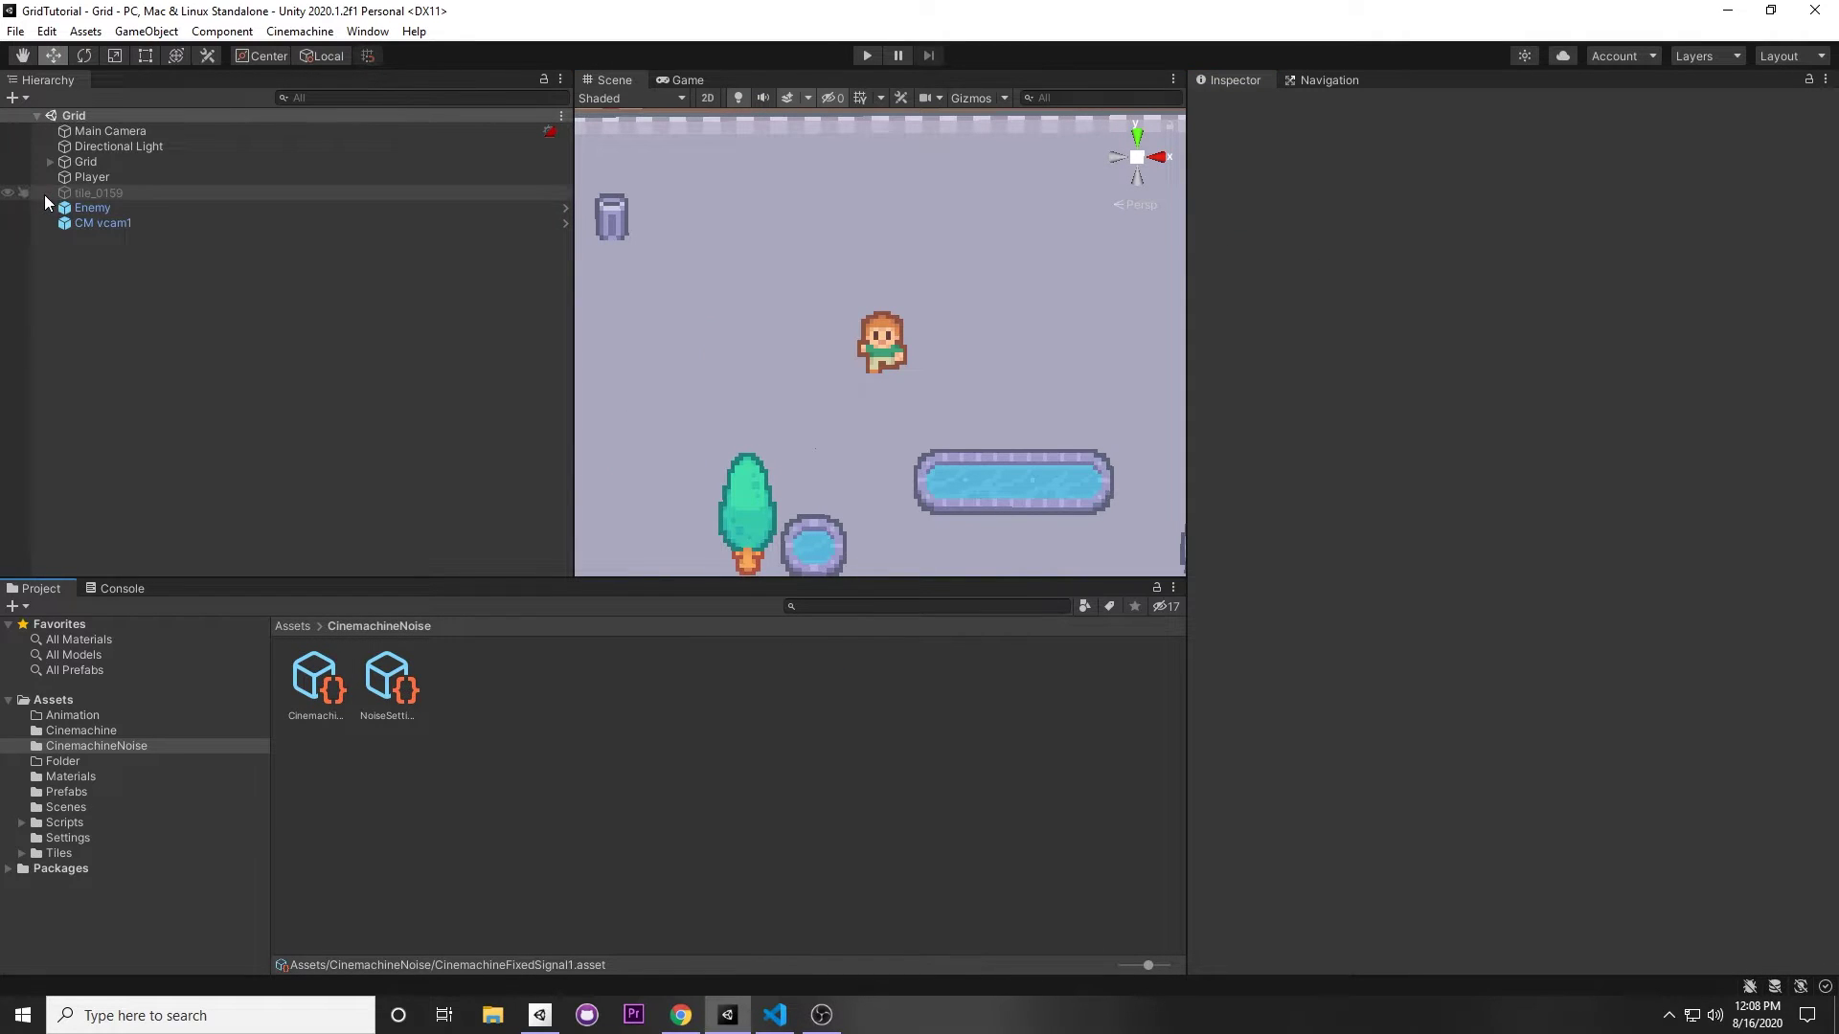
# Assign the NoiseSettings asset as the Raw Signal of the Enemy's Cinemachine Collision Impulse Source
pyautogui.click(134, 208)
pyautogui.scroll(-2, 992, 427)
pyautogui.scroll(-10, 1455, 469)
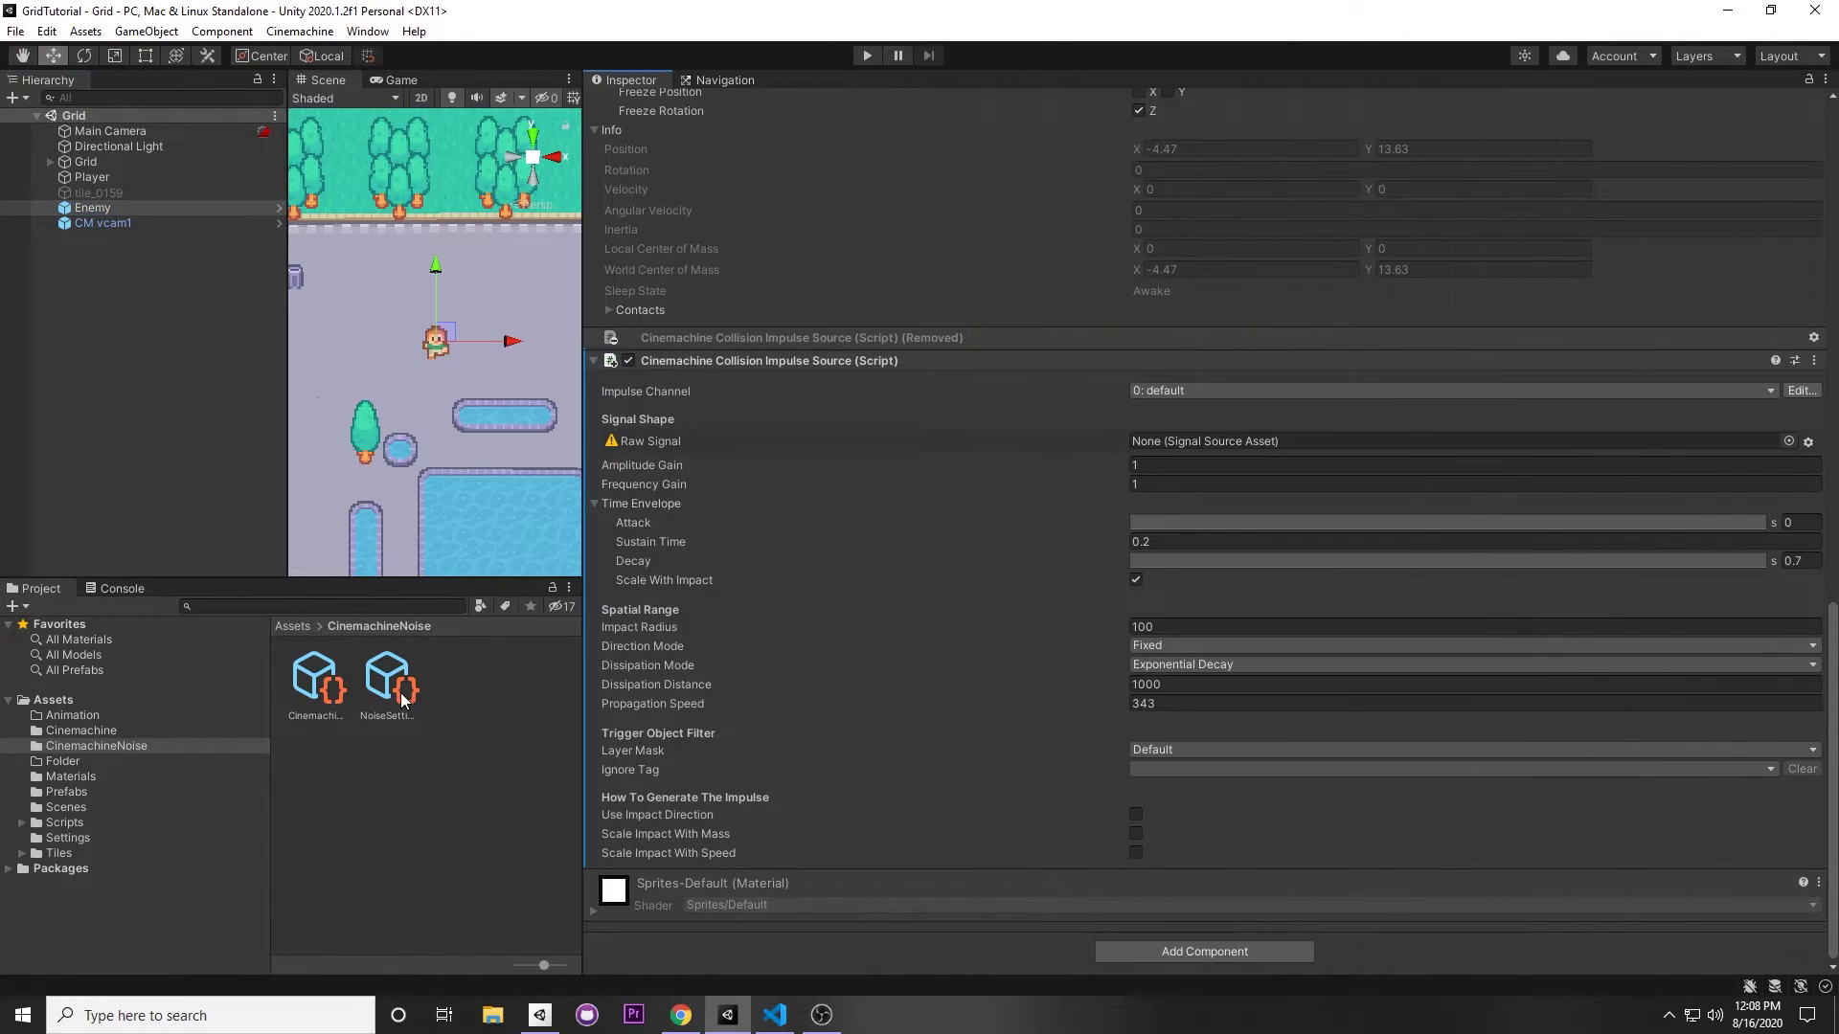
pyautogui.moveTo(388, 682); pyautogui.dragTo(1187, 436)
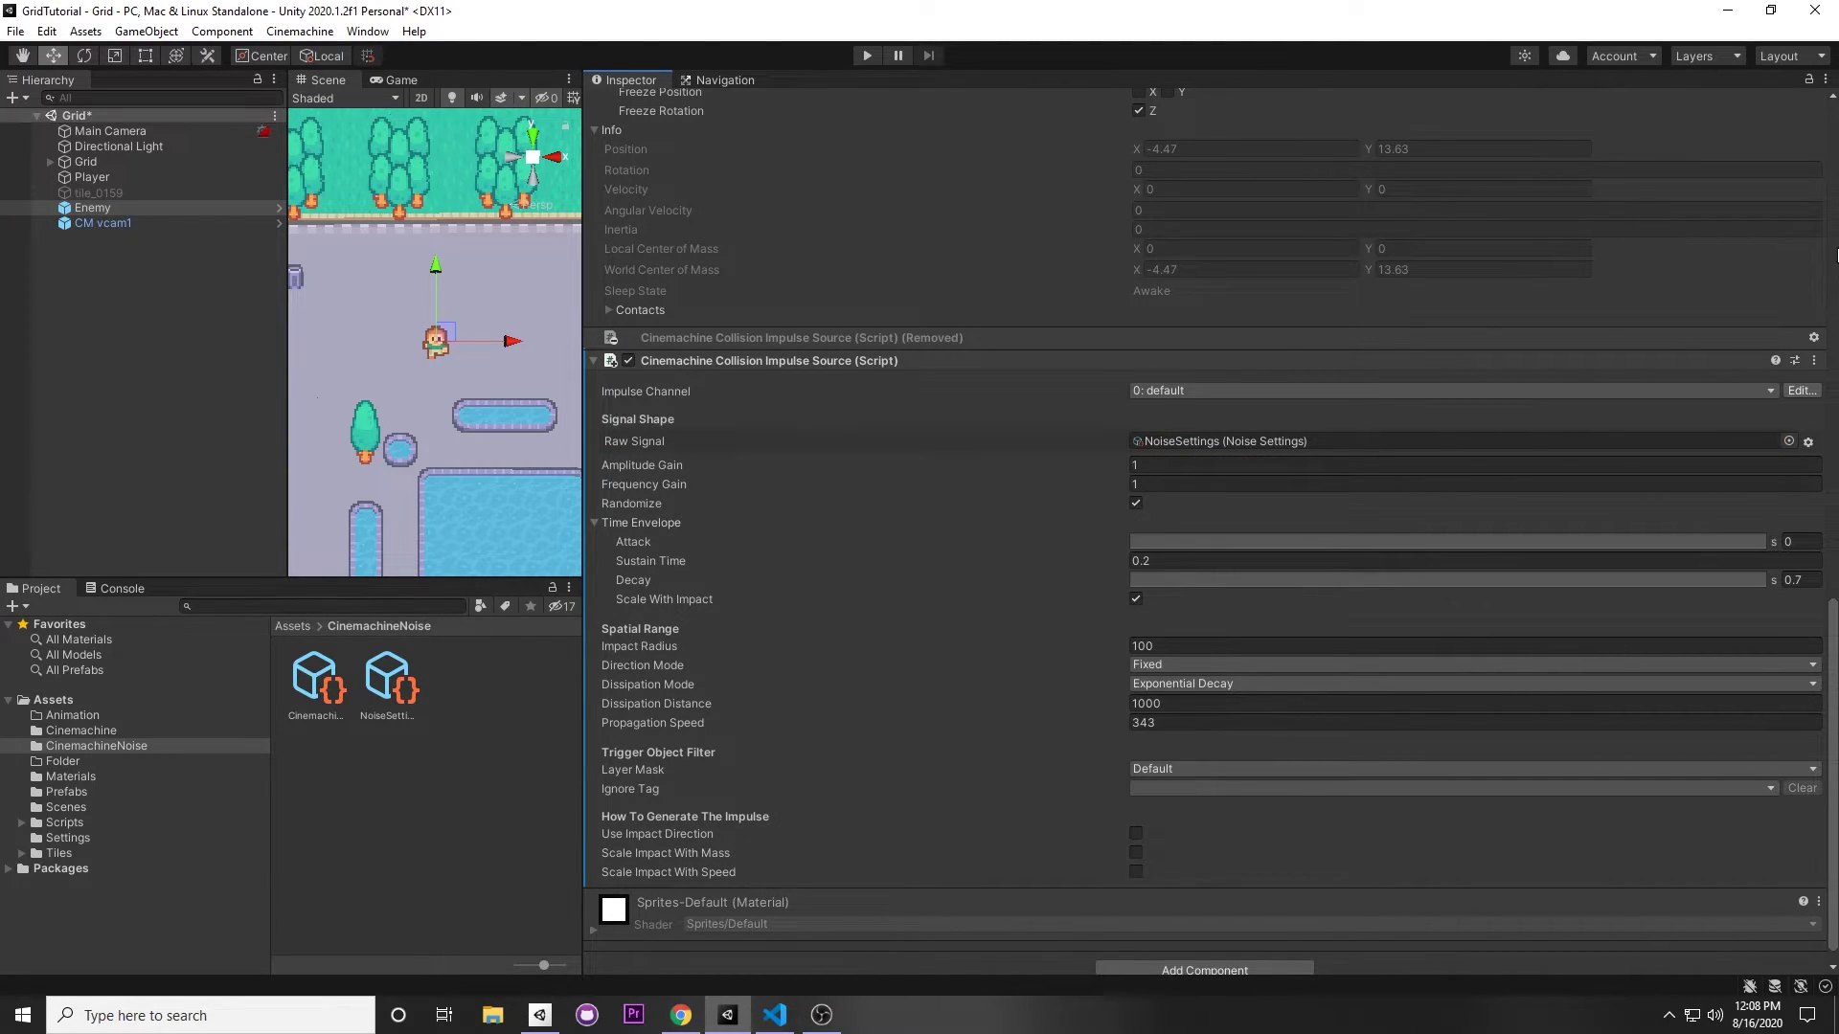
# Examine the impulse source's amplitude gain, frequency gain, randomize and time envelope settings
pyautogui.hotkey('alt', 'Tab')
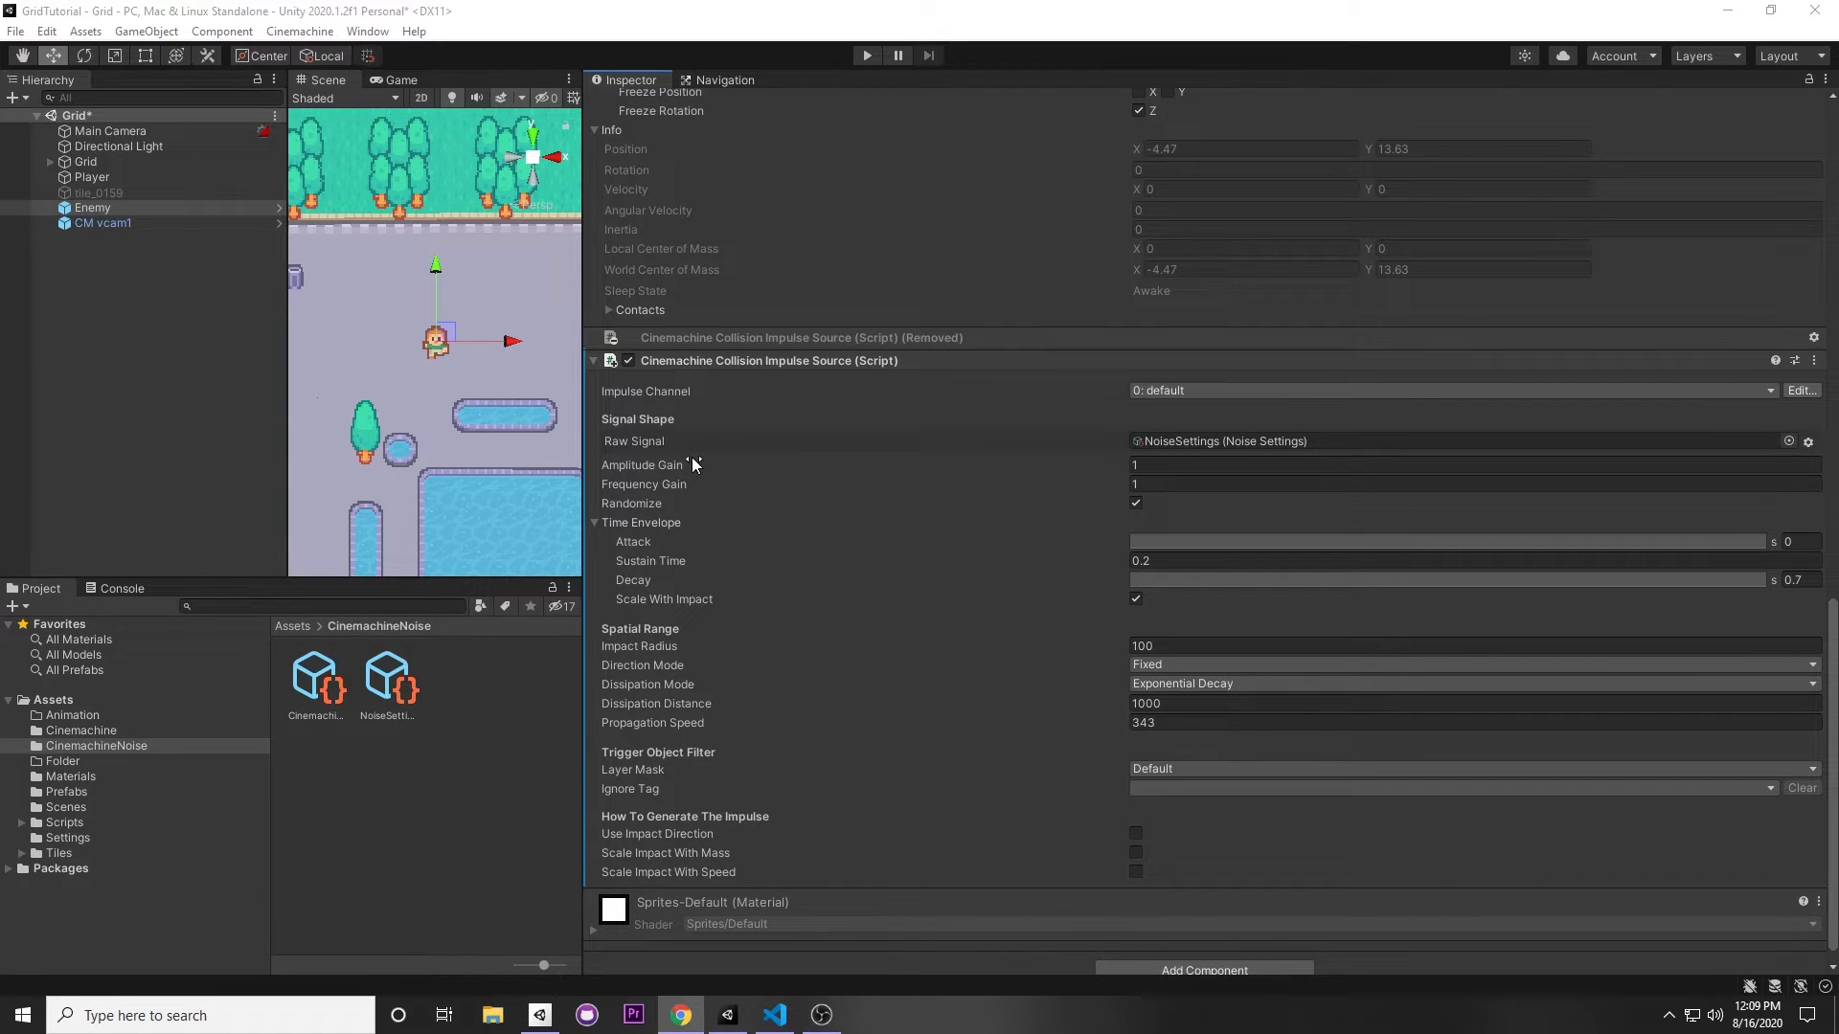
pyautogui.moveTo(693, 461)
pyautogui.click(1138, 484)
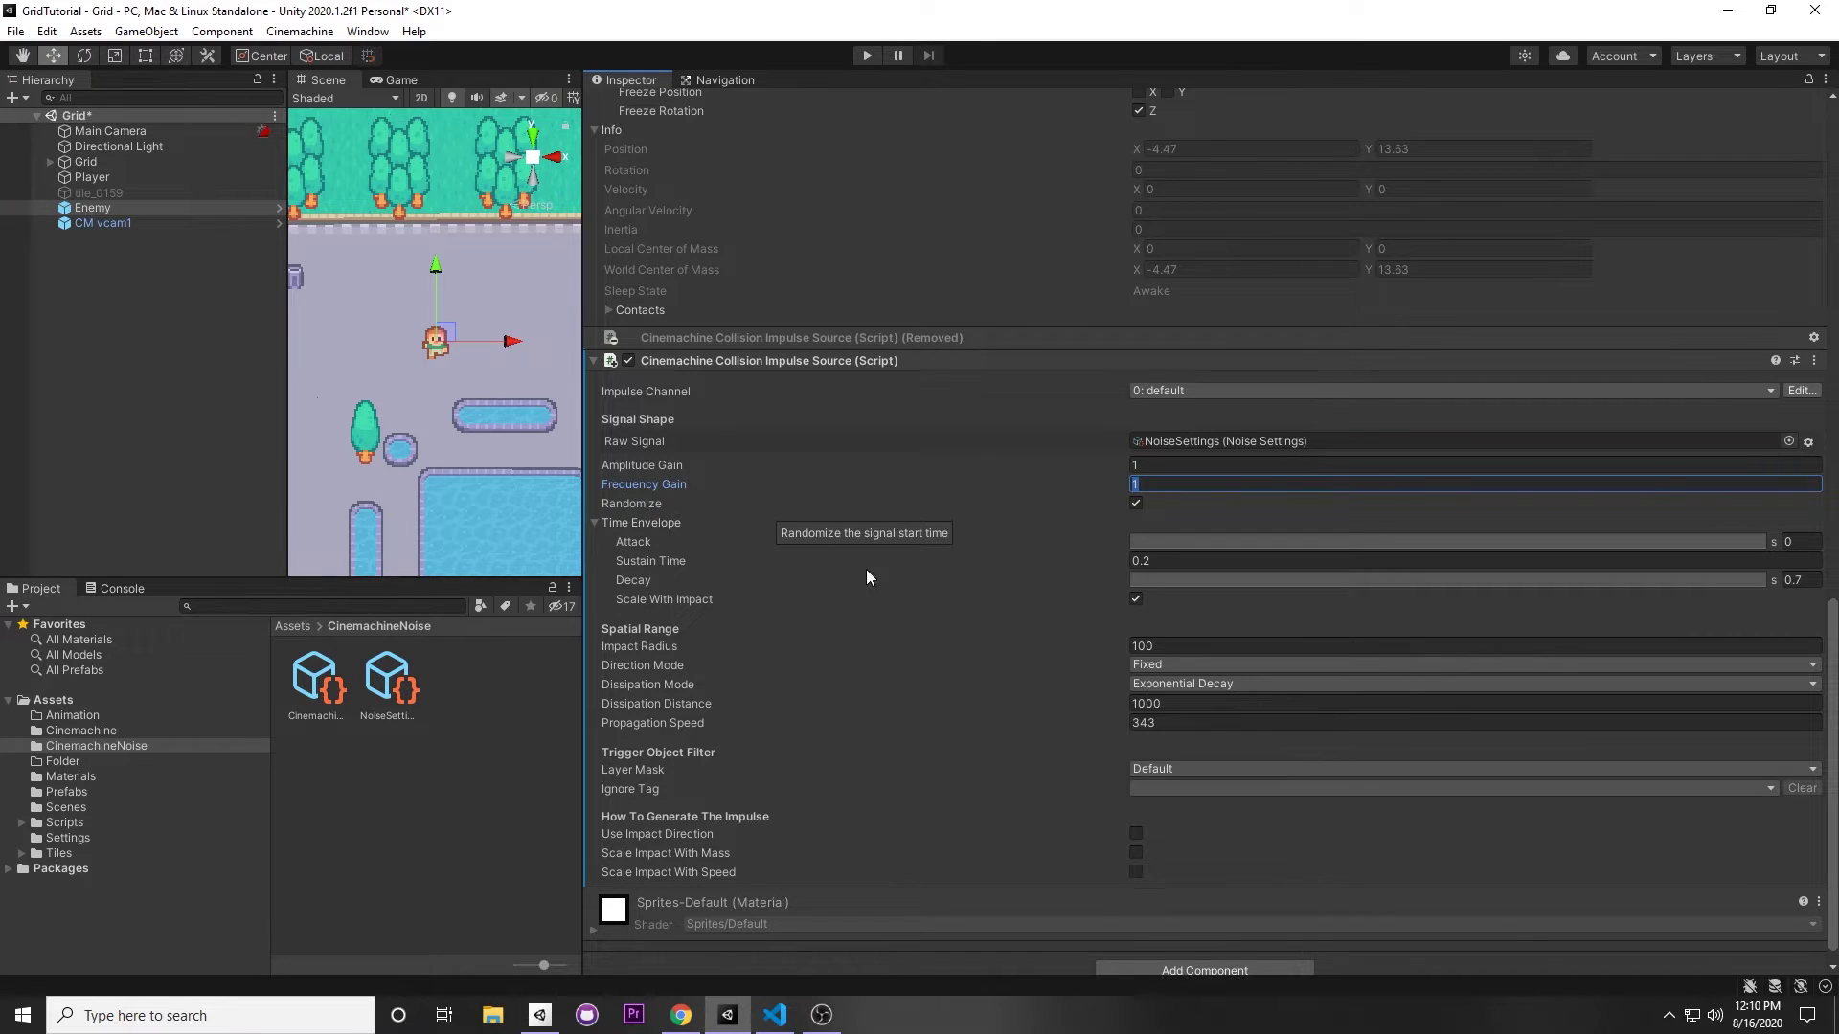
pyautogui.scroll(-1, 866, 569)
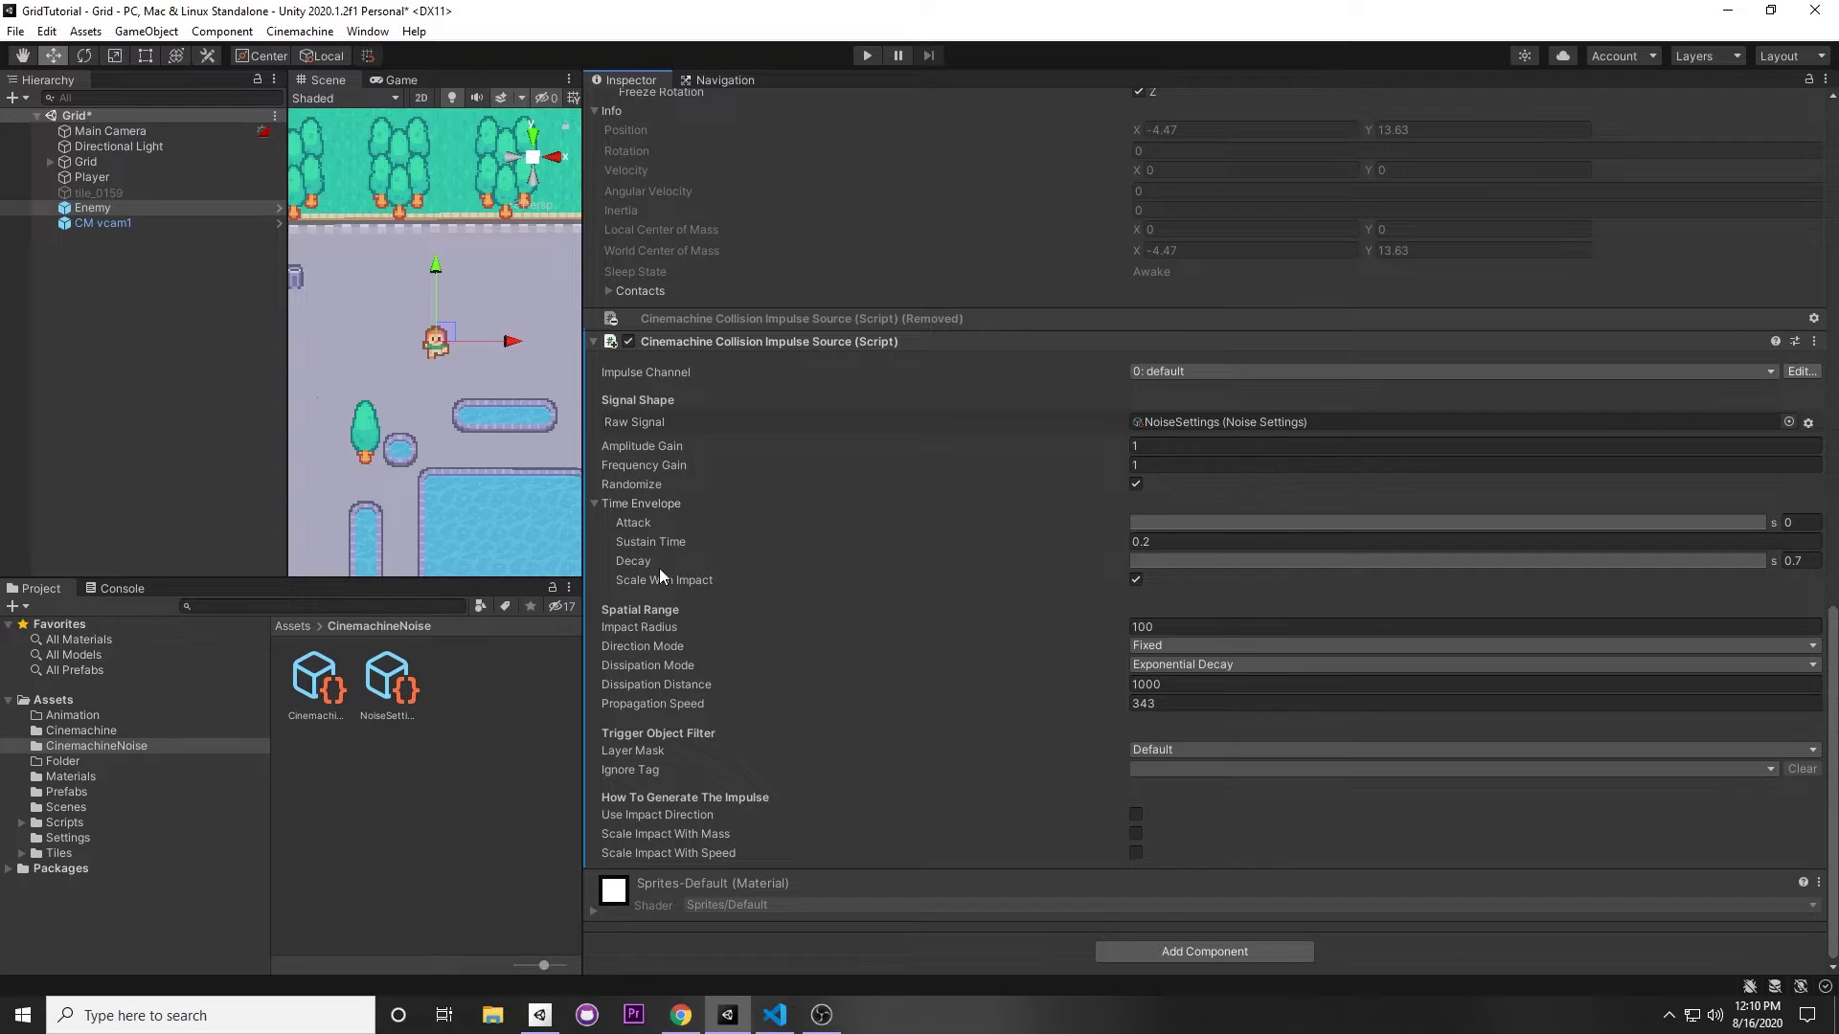
# Apply the S-shaped ease-in-out preset to the Attack curve of the impulse source's time envelope
pyautogui.click(1184, 534)
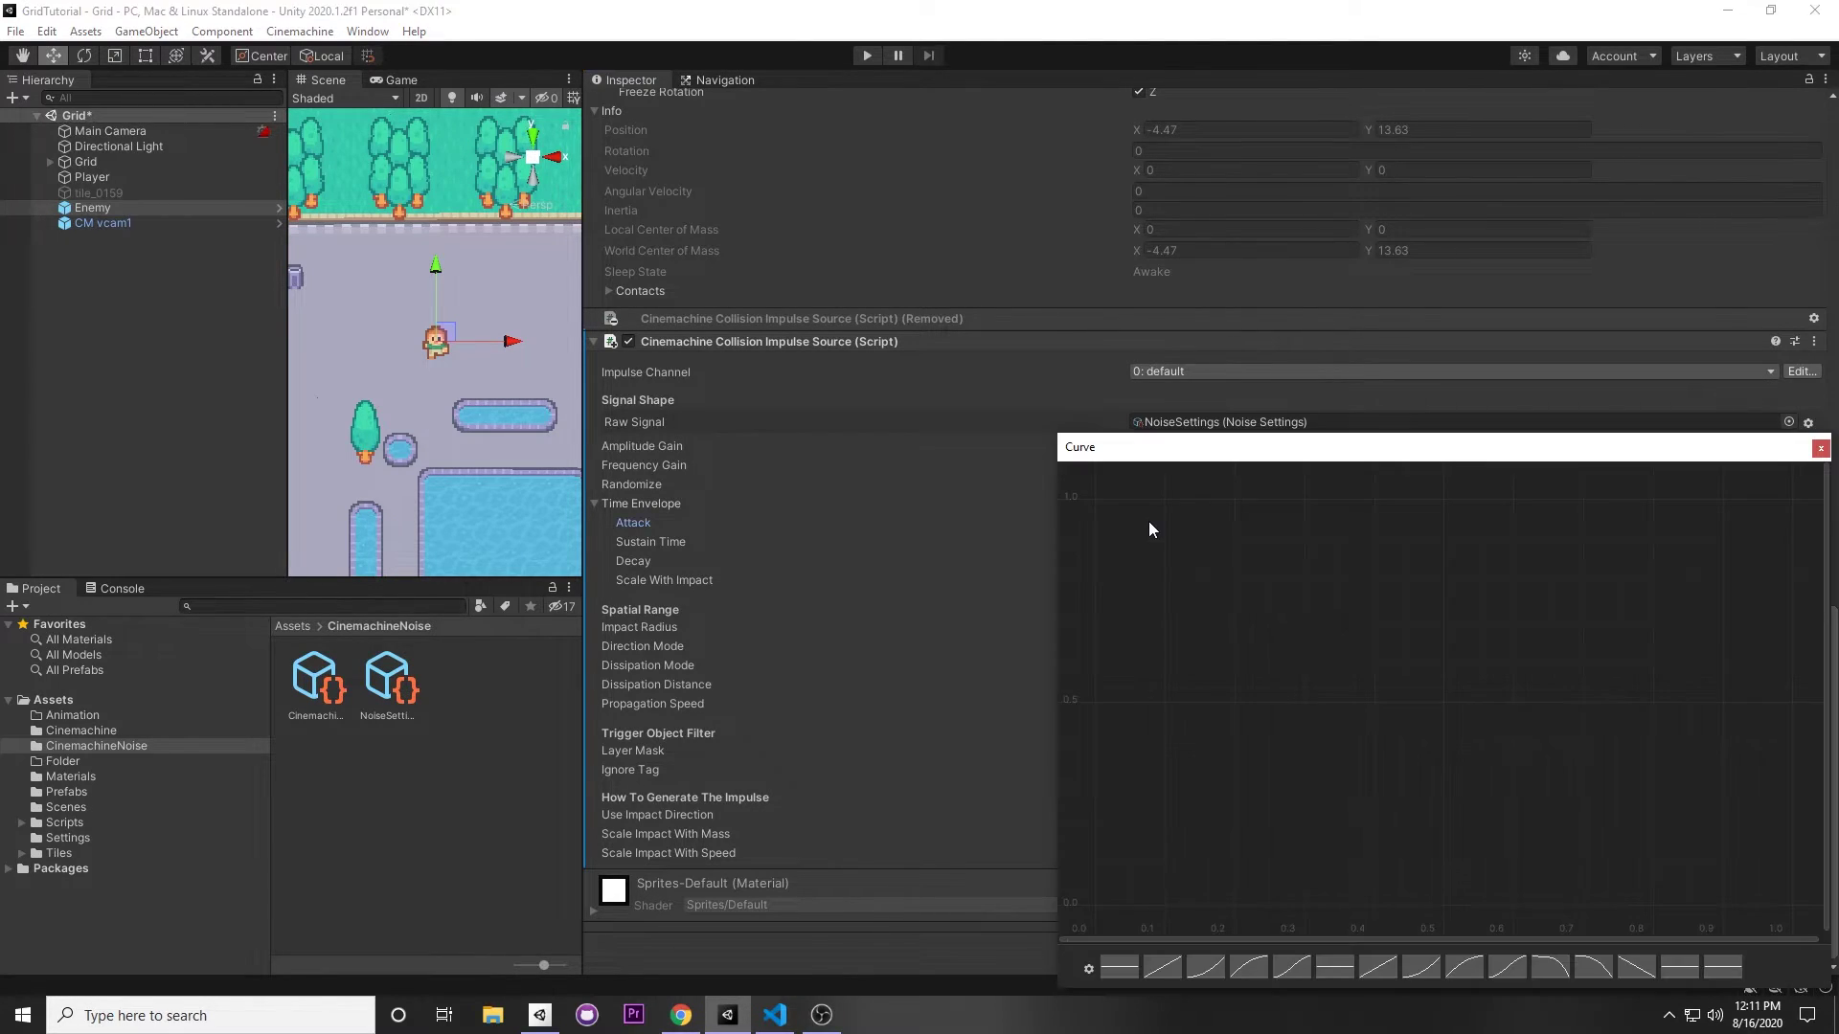
pyautogui.moveTo(1272, 437); pyautogui.dragTo(626, 300)
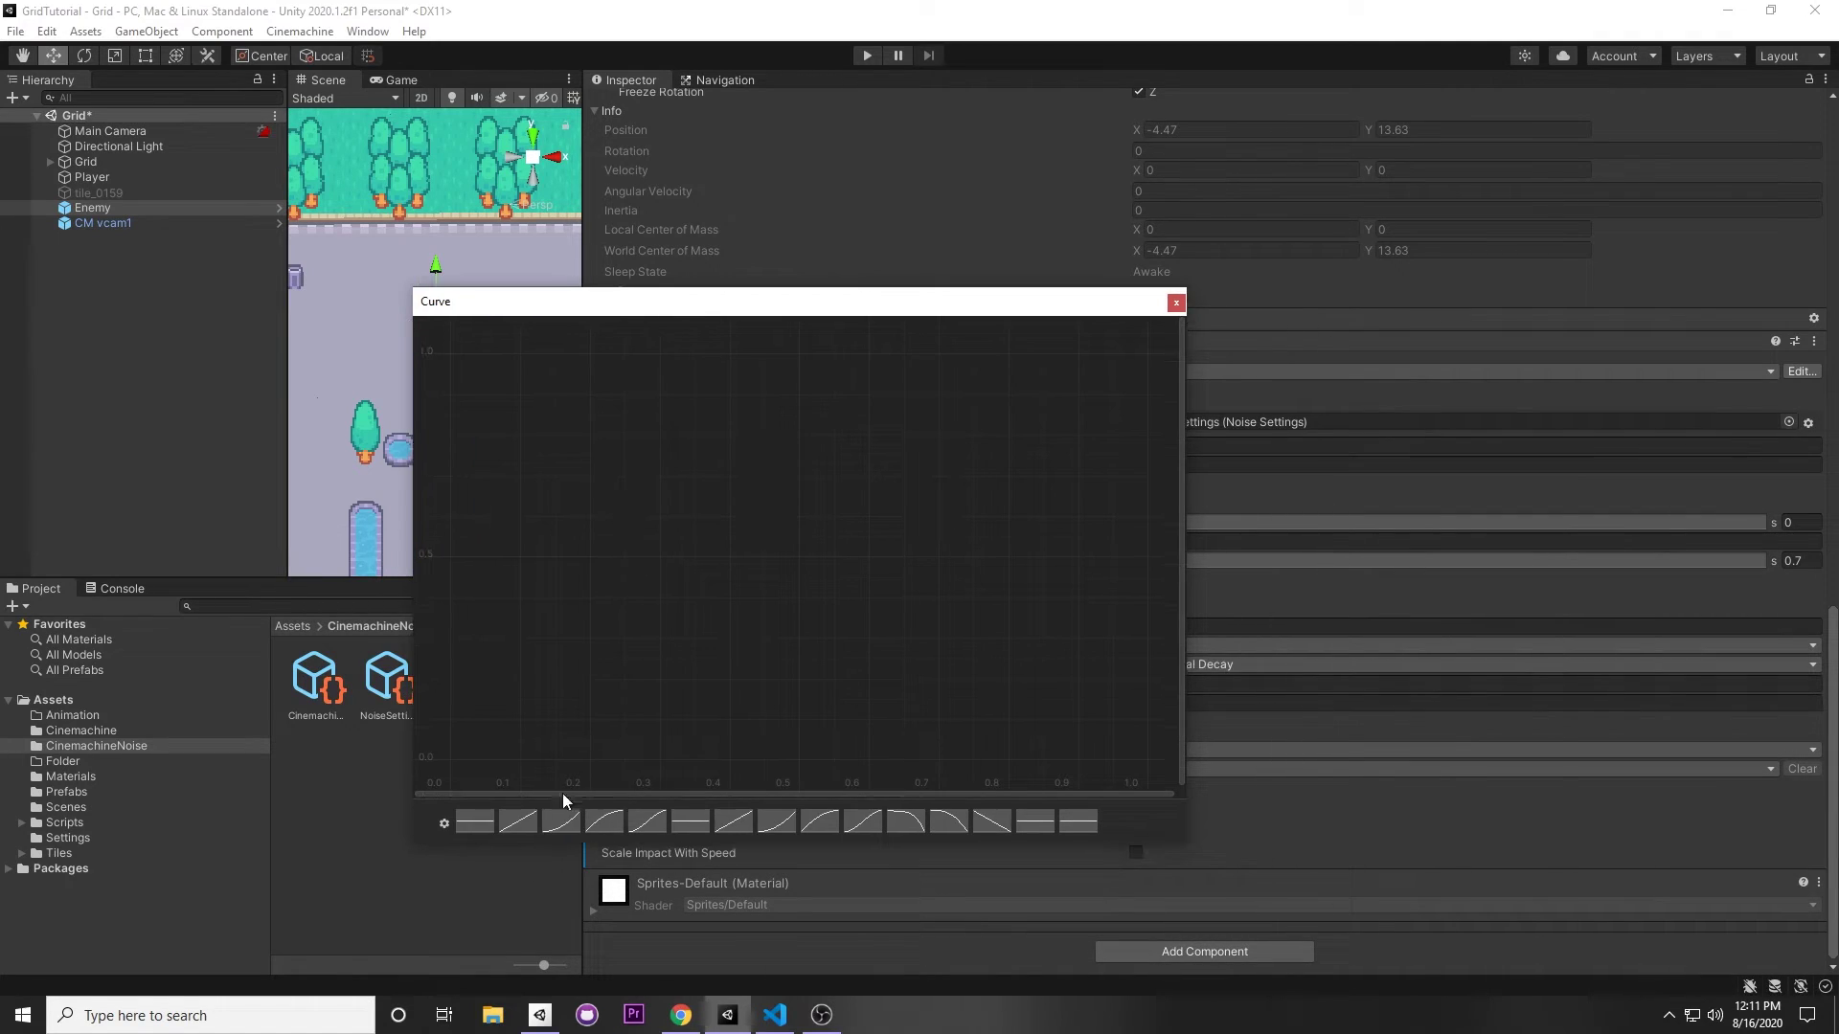
pyautogui.click(648, 821)
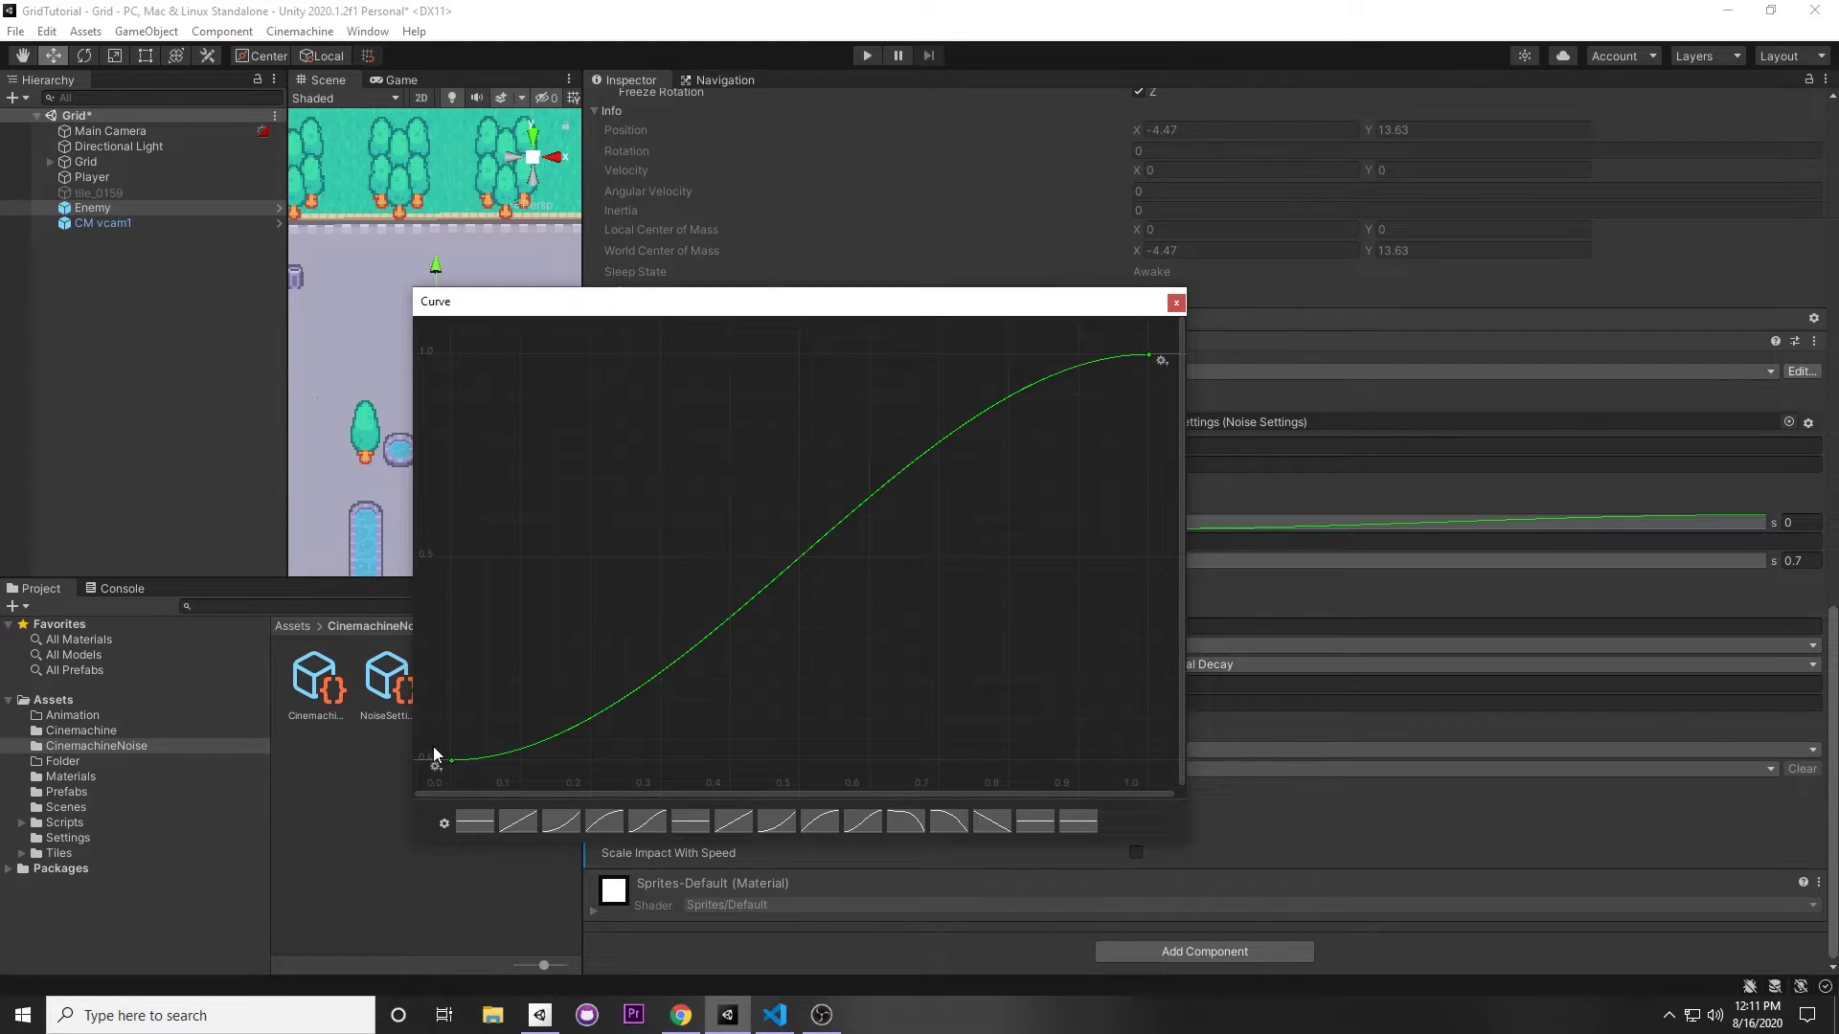
pyautogui.click(1176, 303)
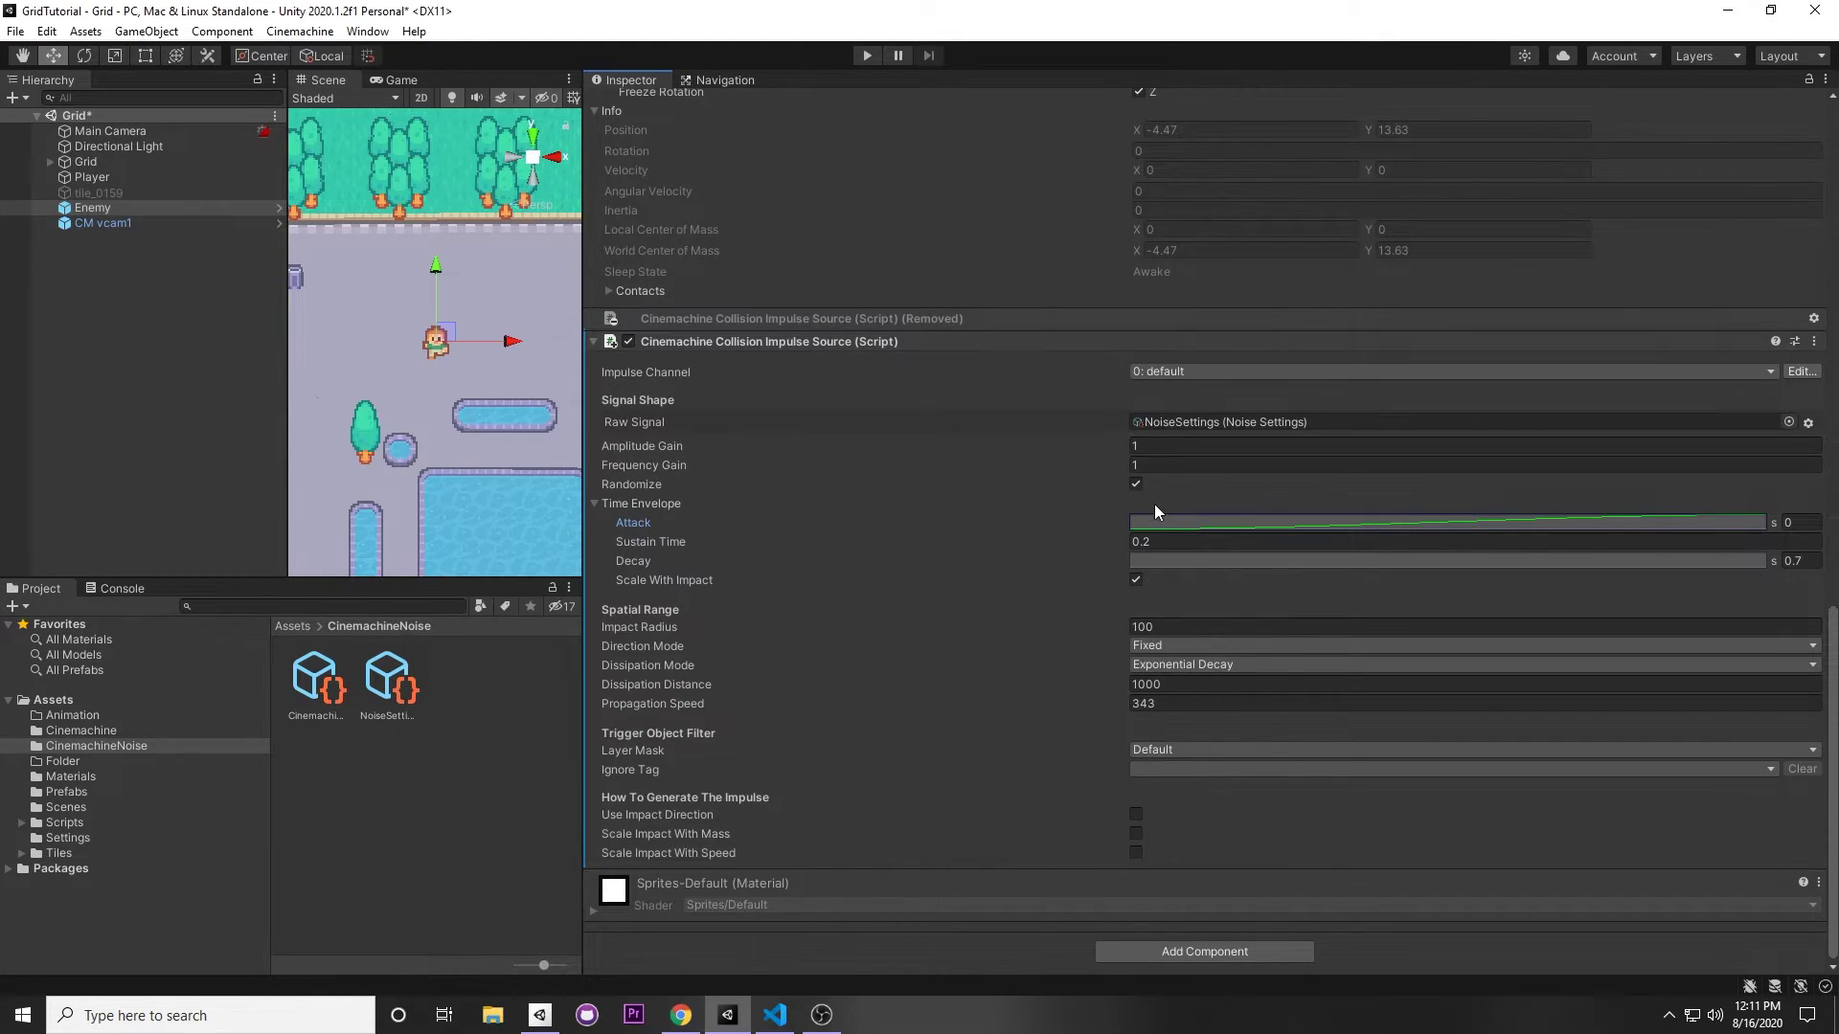
# Give the Decay curve of the Enemy impulse source's time envelope a smooth shape falling from 1 to 0
pyautogui.click(1161, 556)
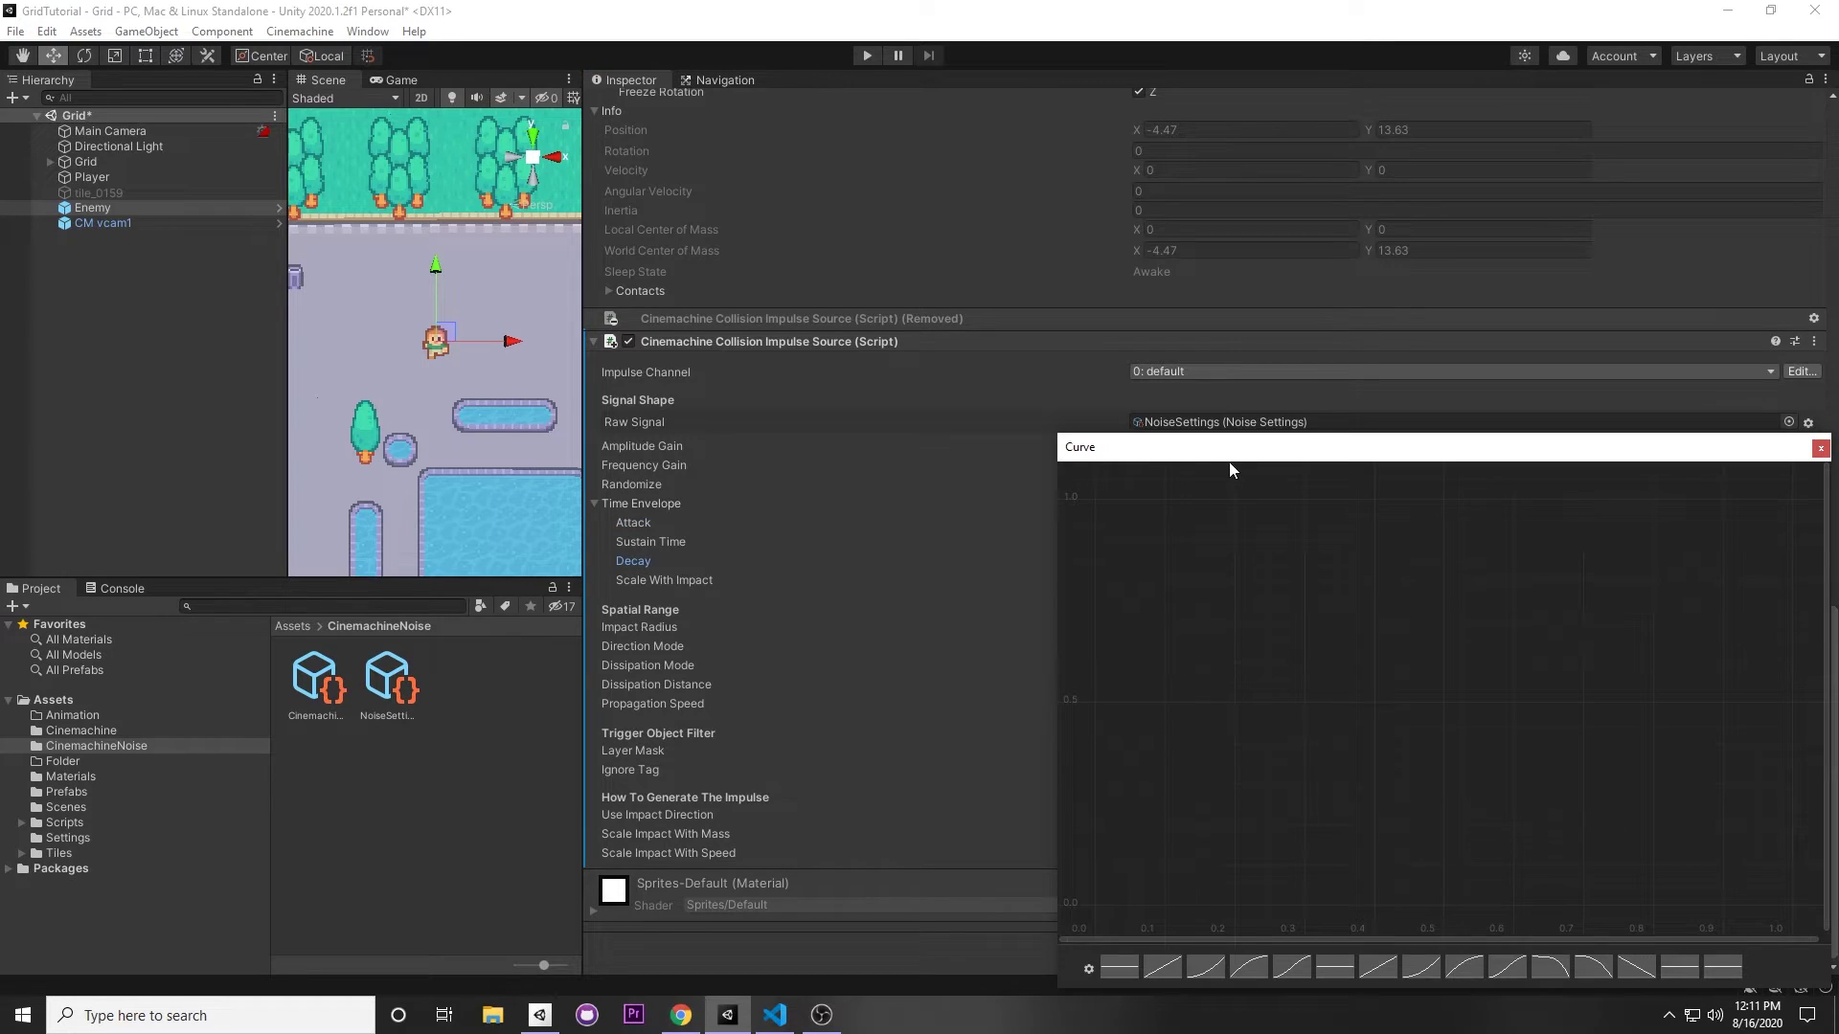
pyautogui.moveTo(1231, 457); pyautogui.dragTo(560, 346)
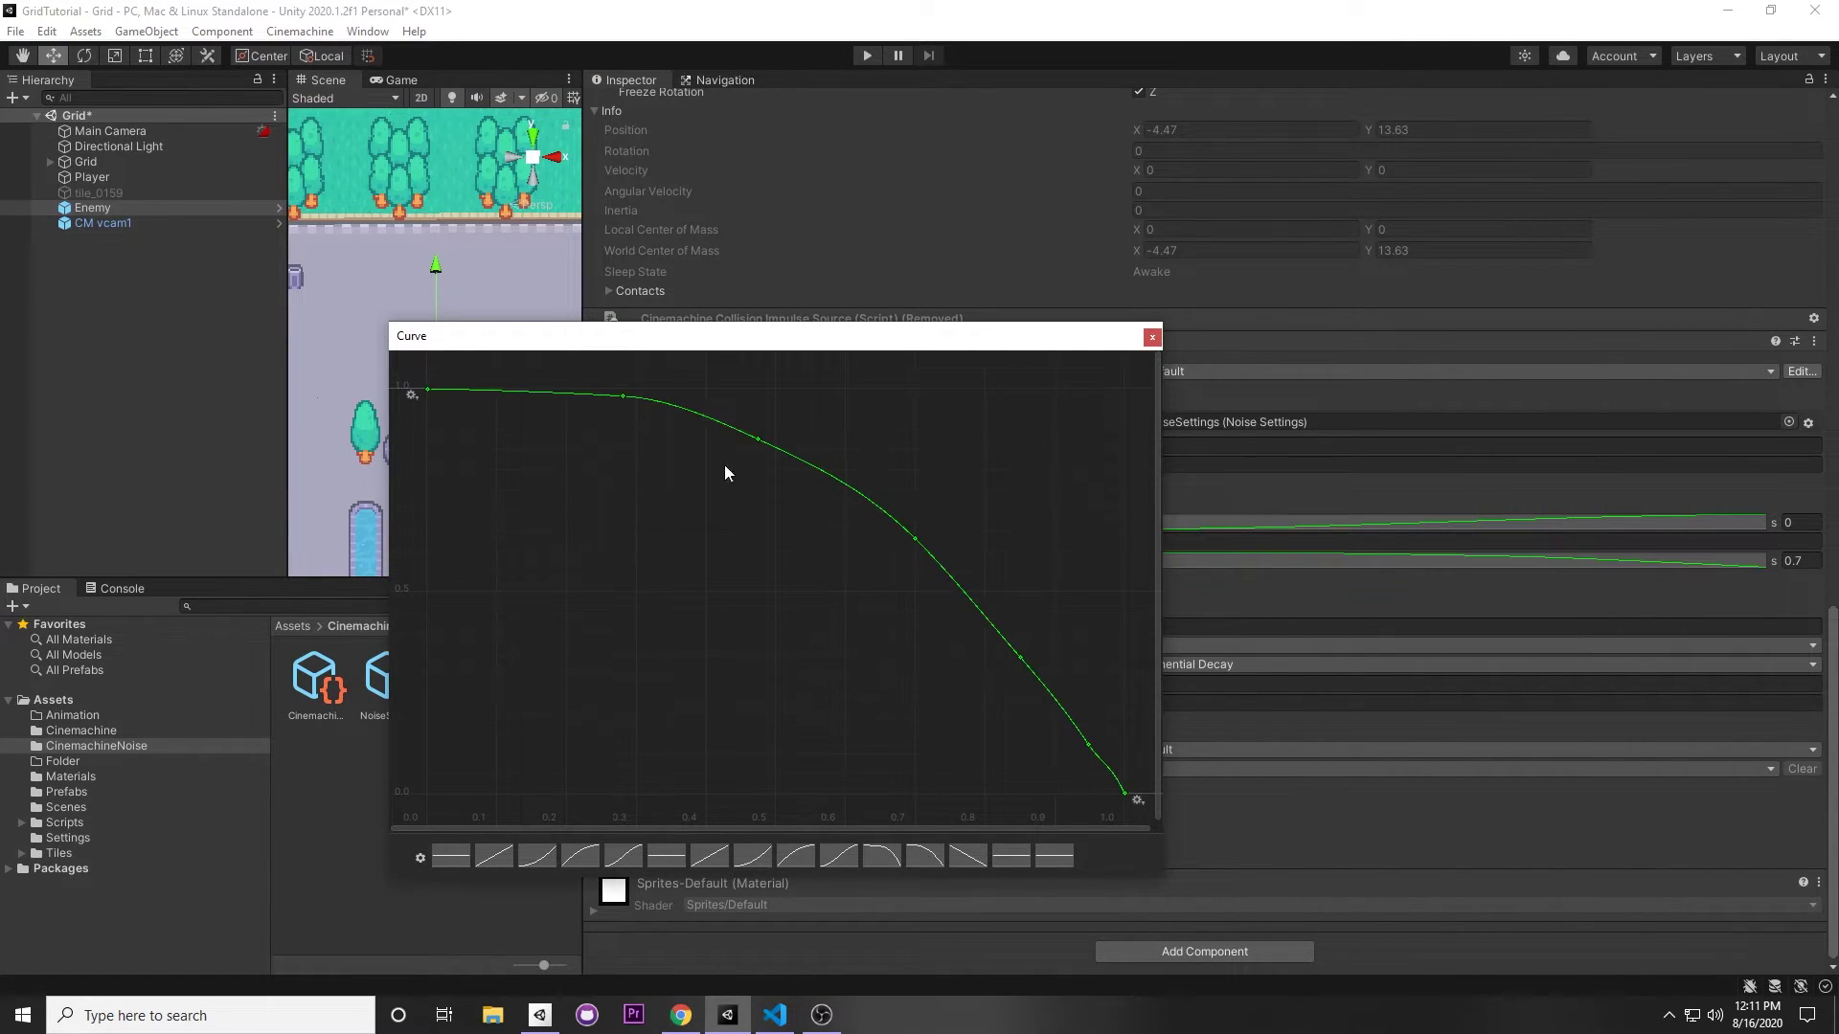
pyautogui.click(1152, 336)
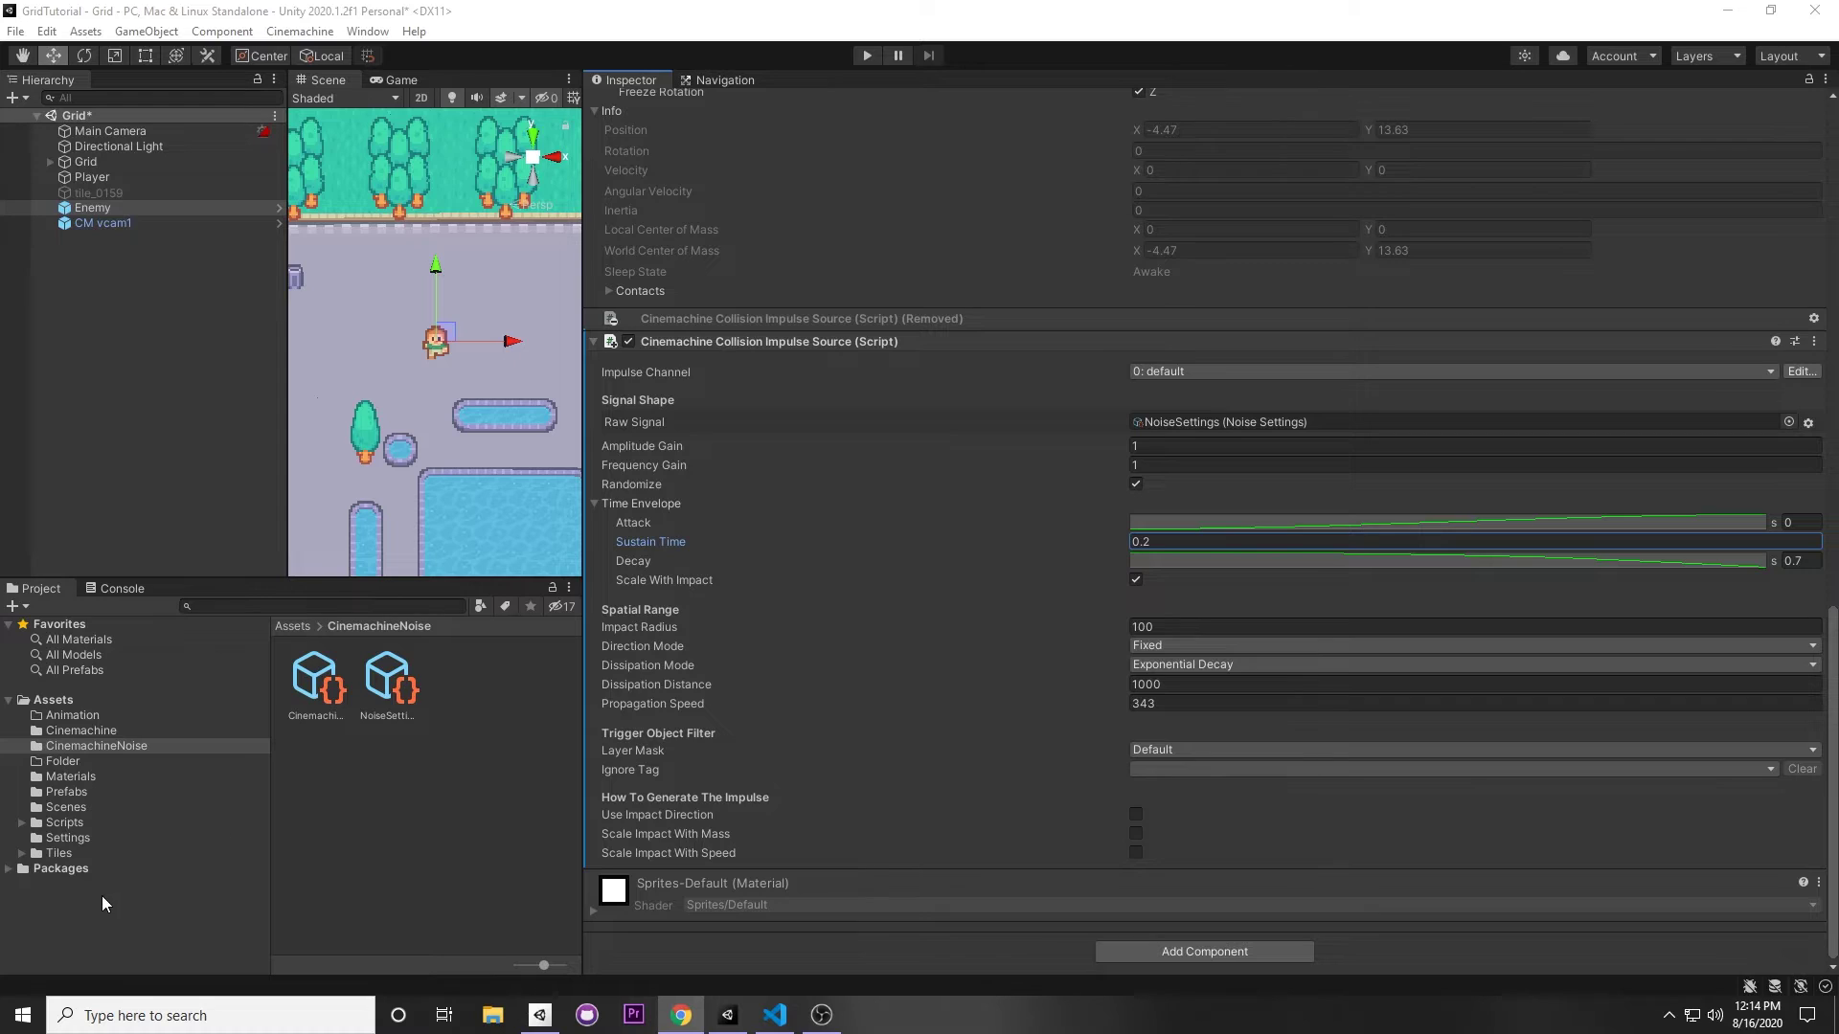
# Examine the impulse source's direction mode, dissipation mode, dissipation distance and propagation speed, and the virtual camera's Impulse Listener settings
pyautogui.moveTo(1017, 691)
pyautogui.click(1153, 645)
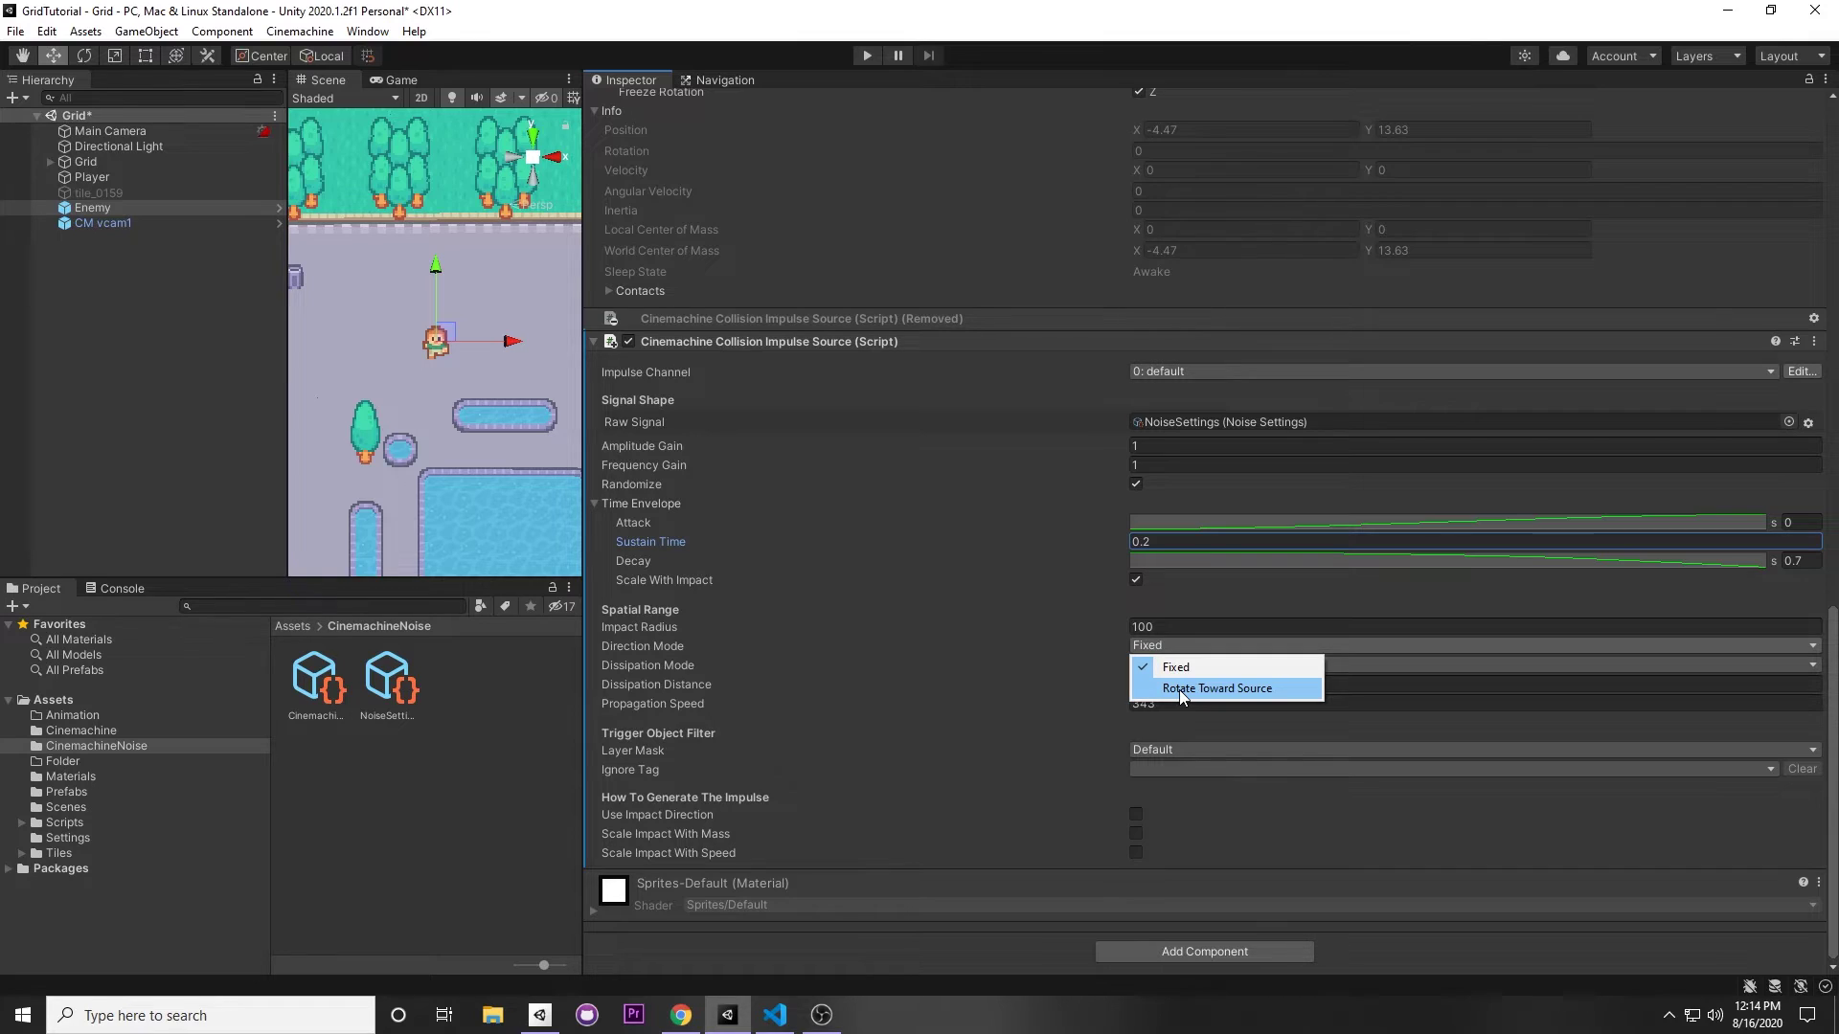
pyautogui.click(1117, 704)
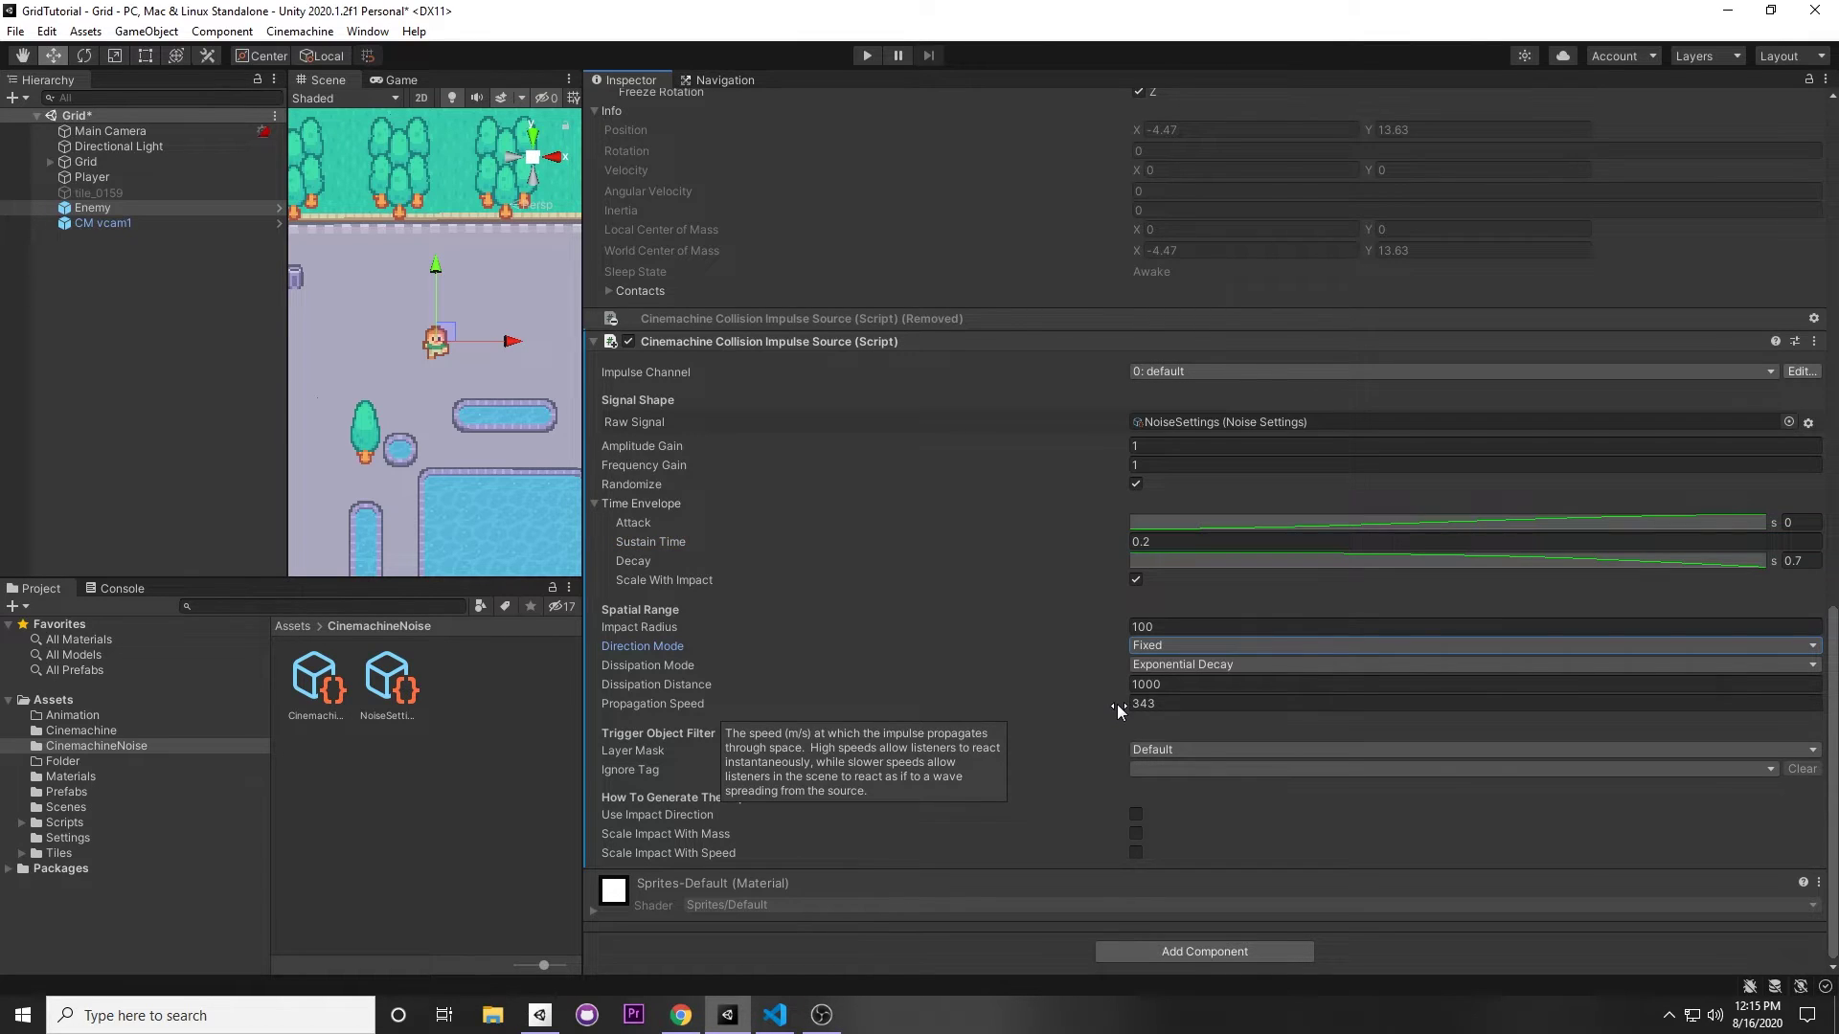
pyautogui.click(1204, 670)
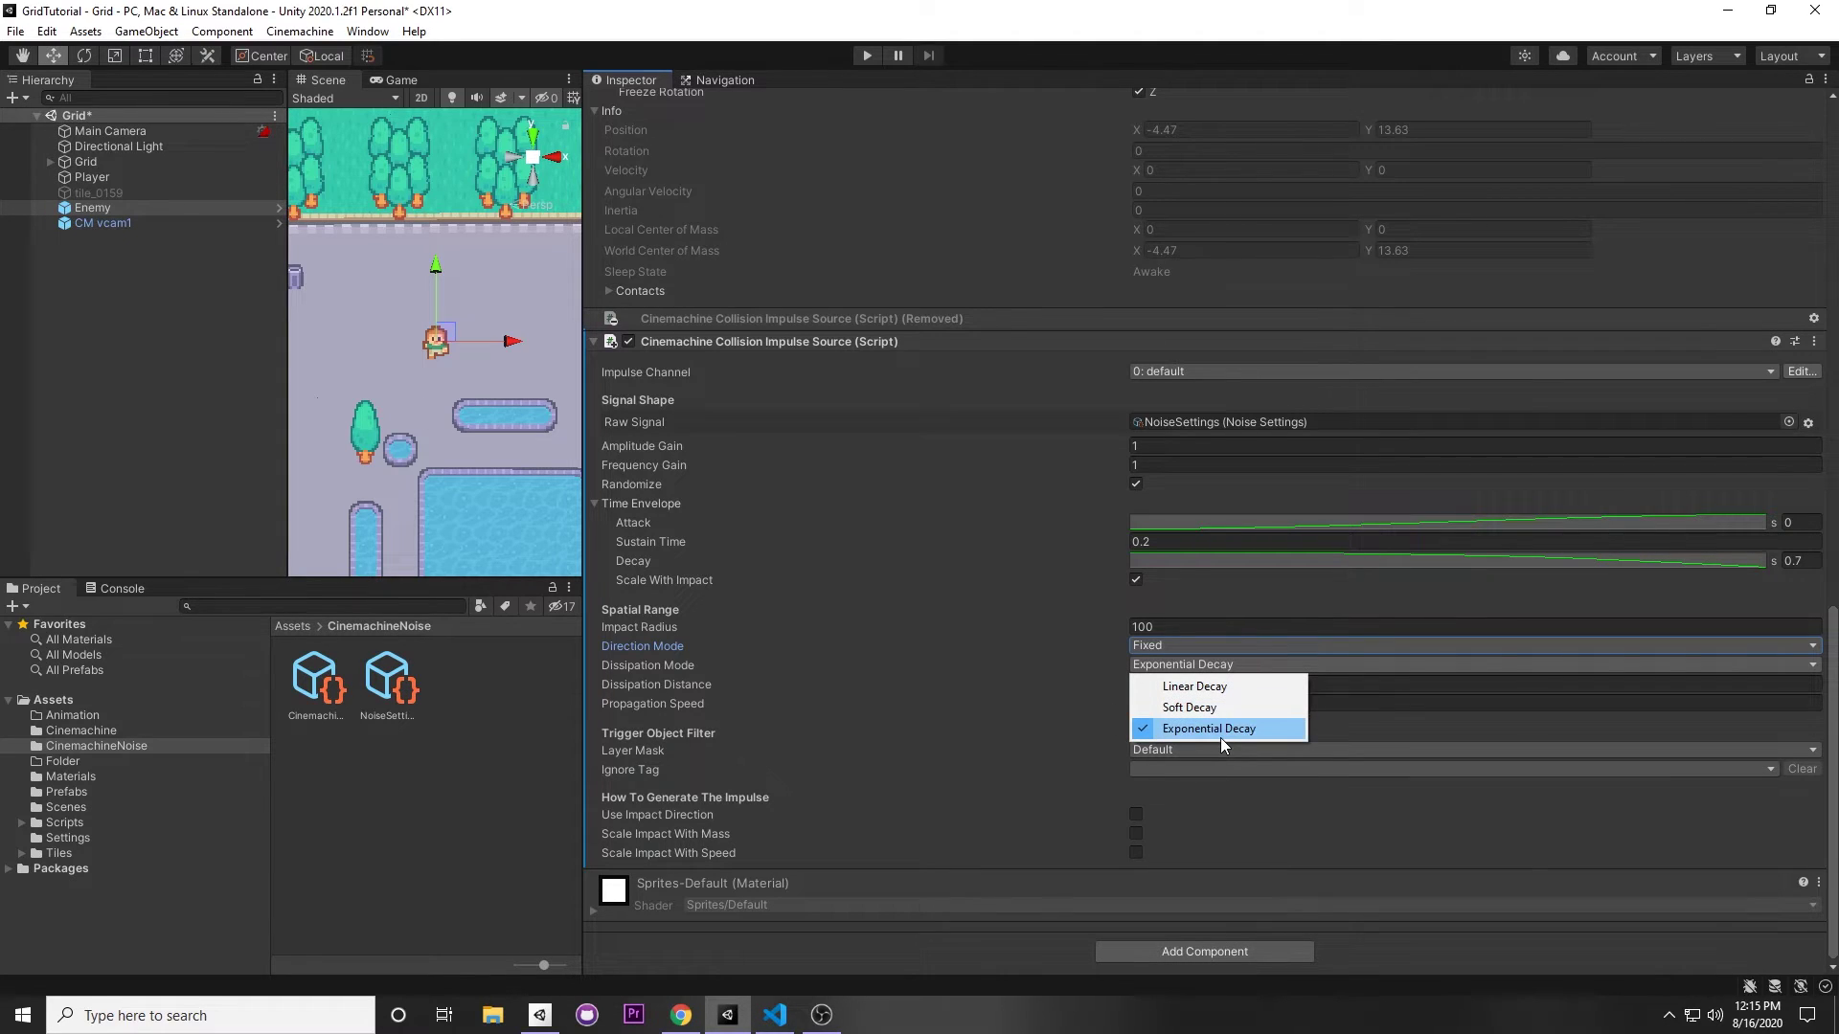
pyautogui.click(1212, 666)
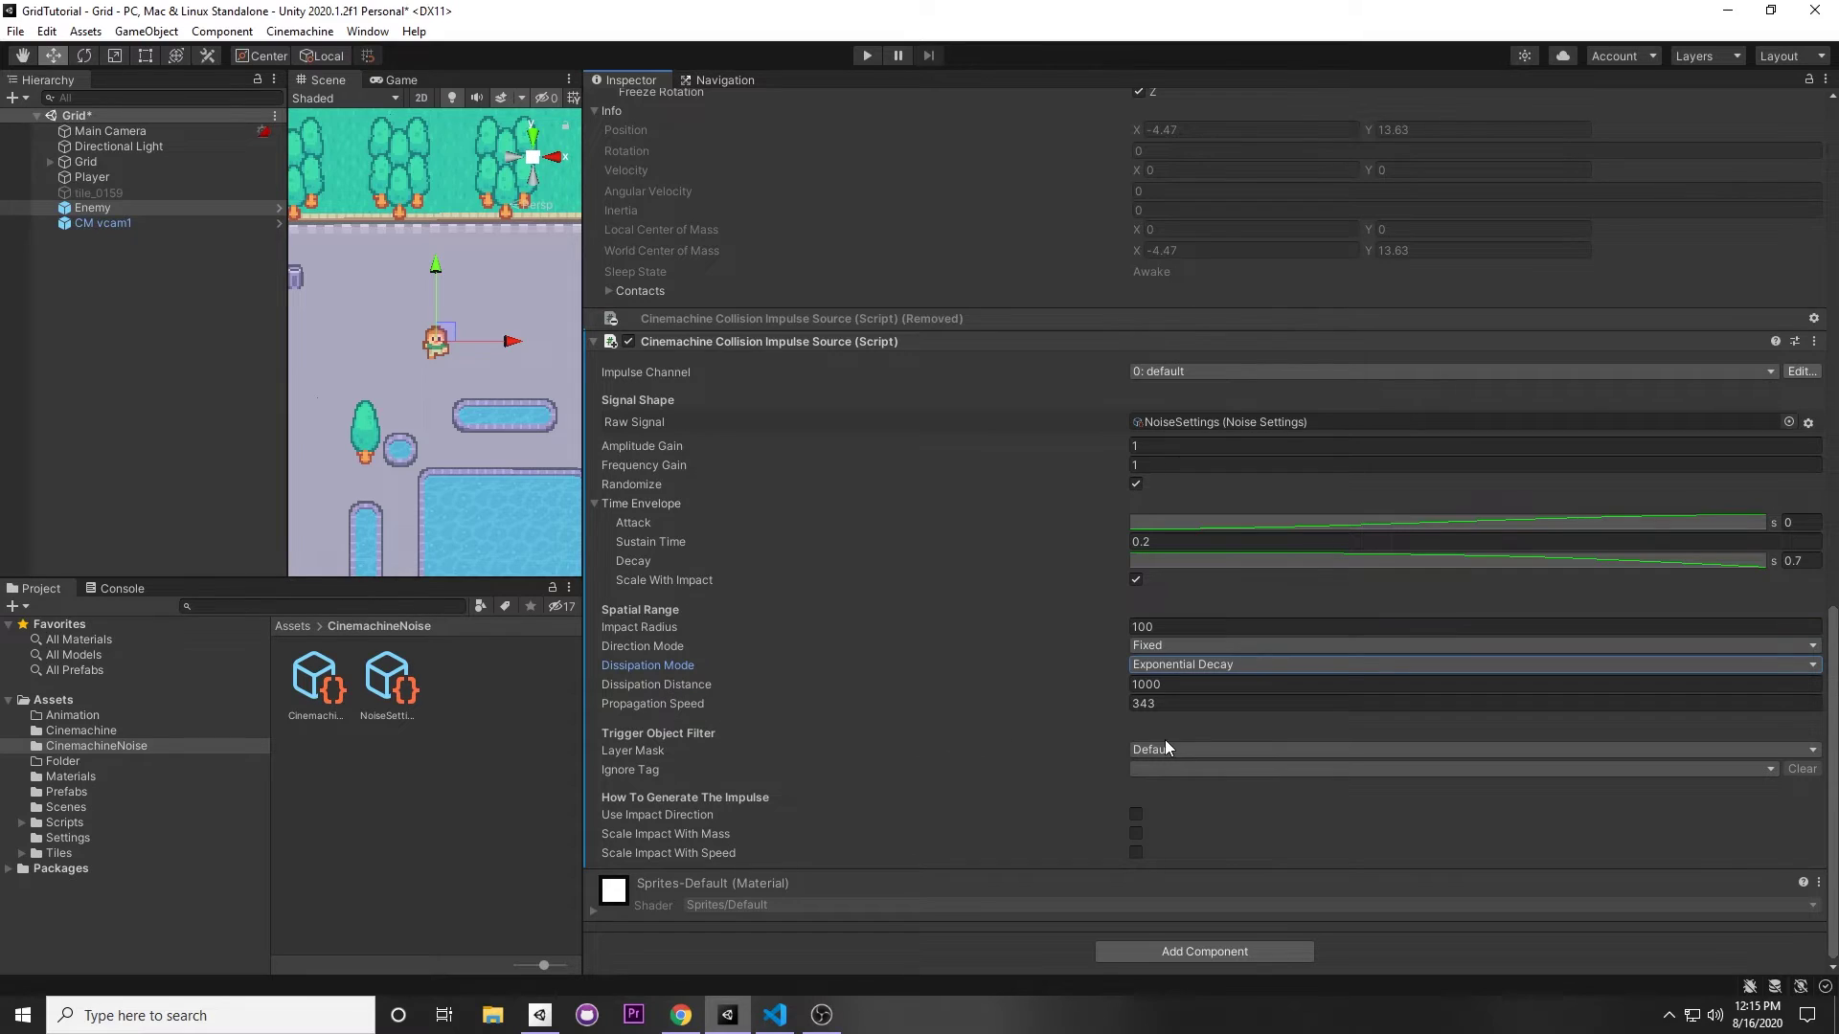
pyautogui.click(1188, 665)
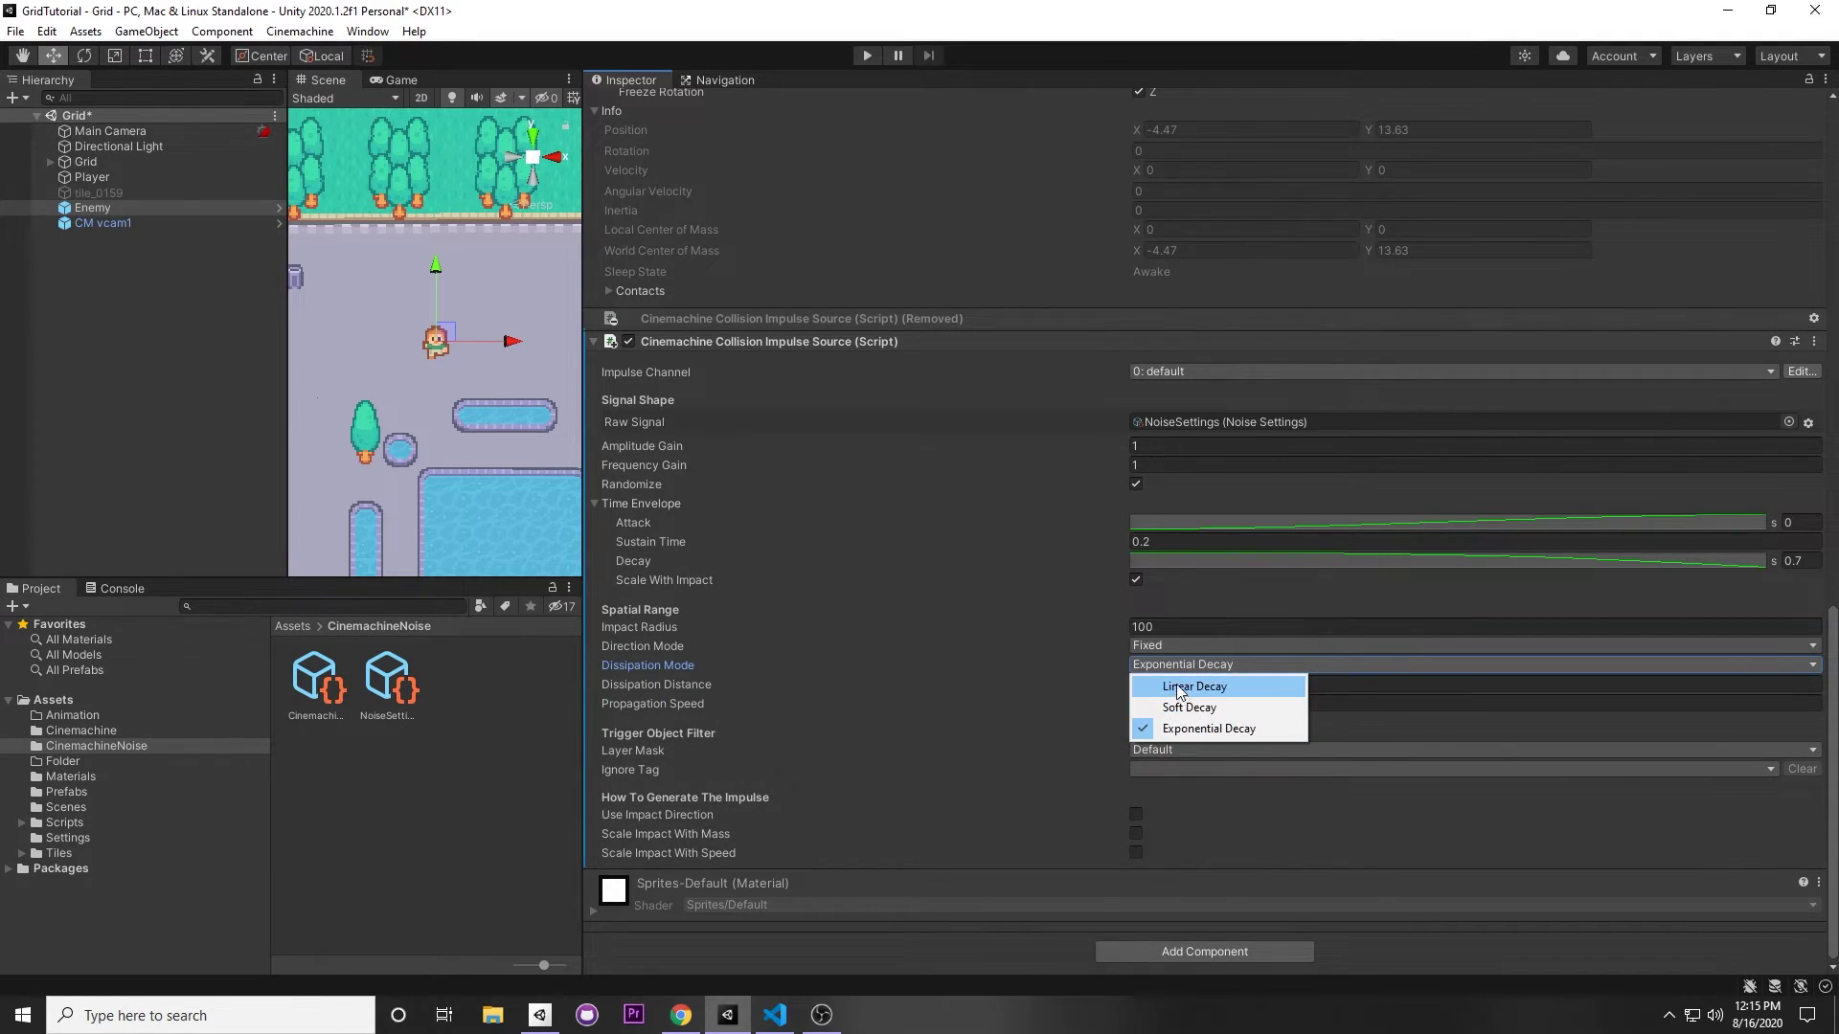
pyautogui.click(692, 705)
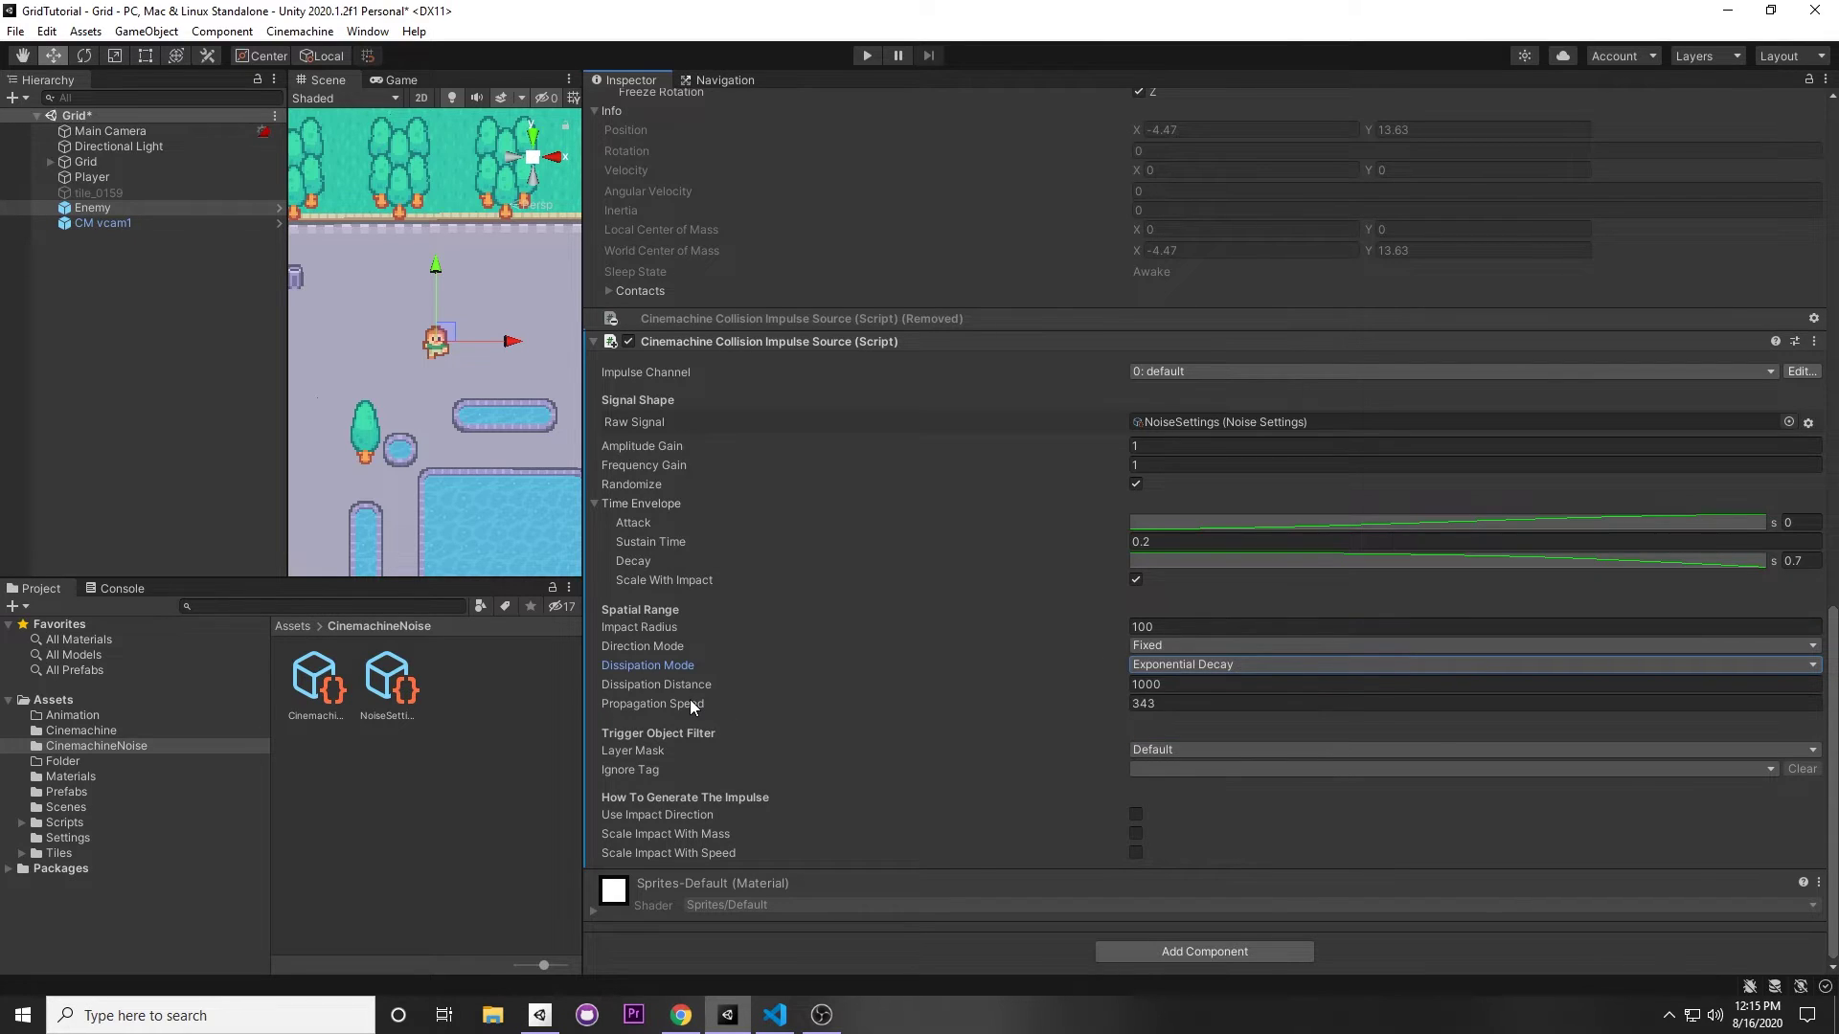
pyautogui.click(1154, 684)
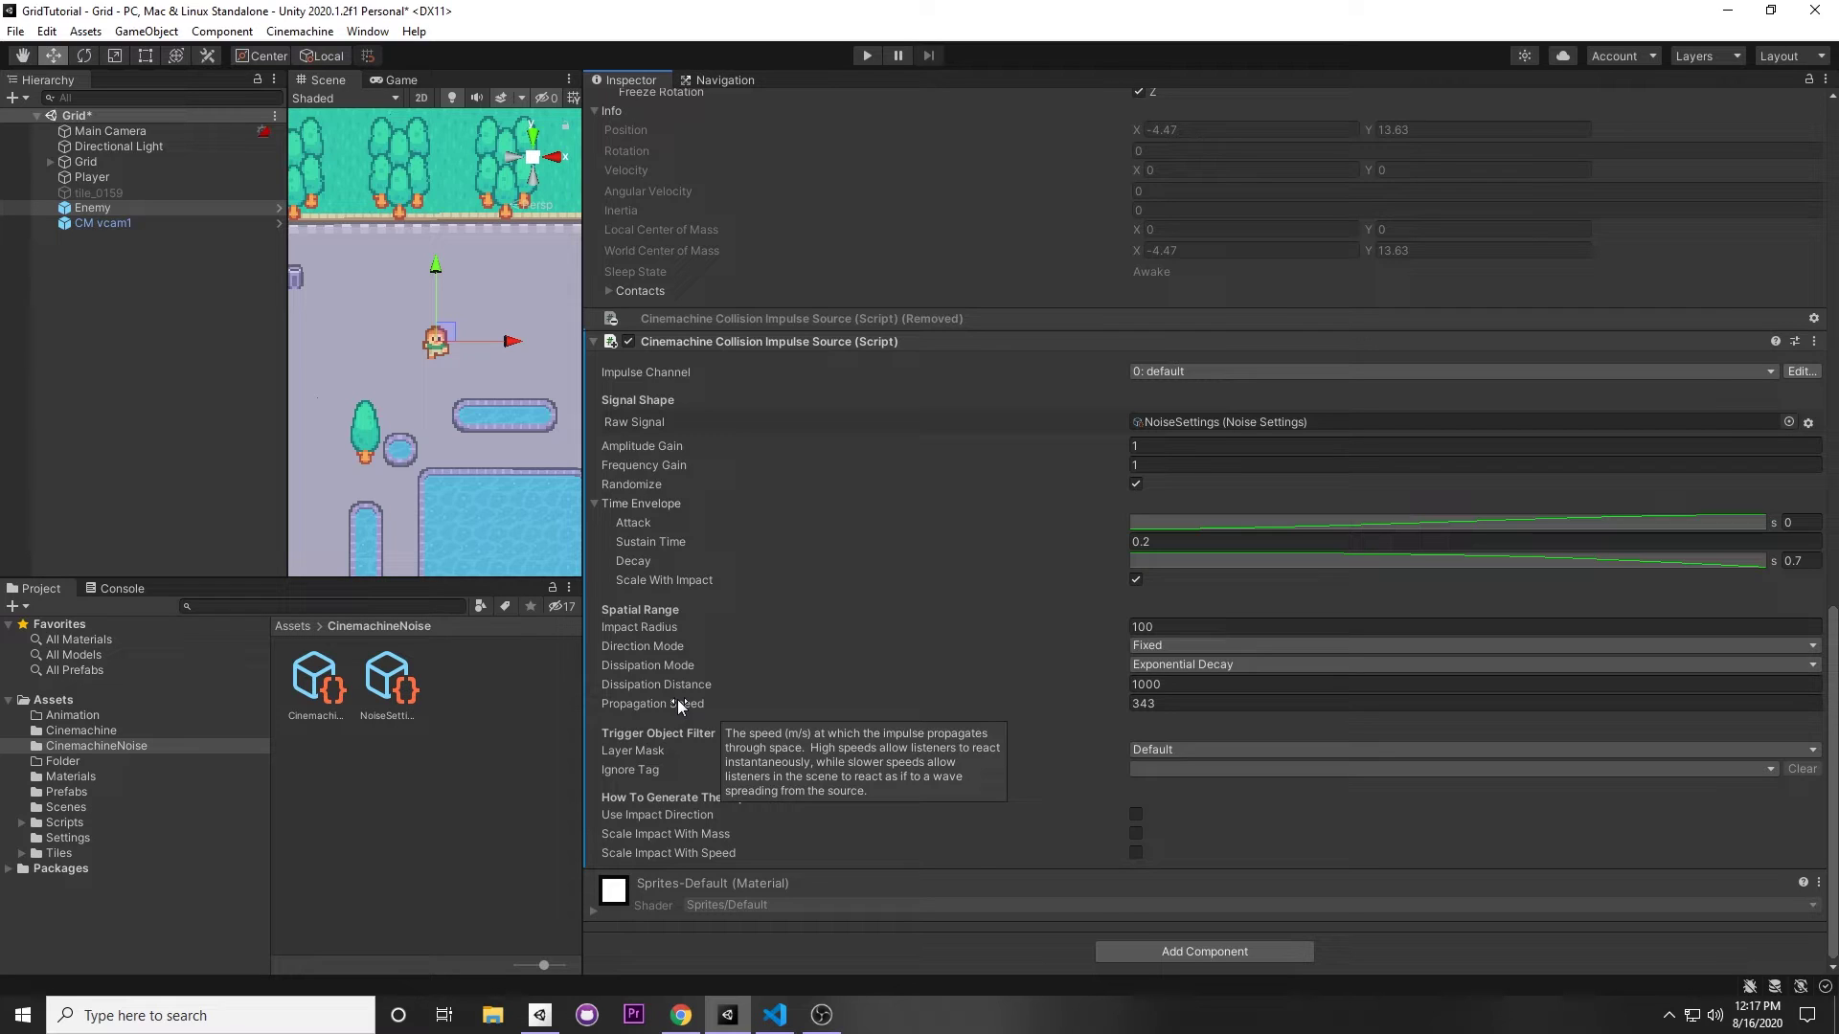
pyautogui.click(1159, 703)
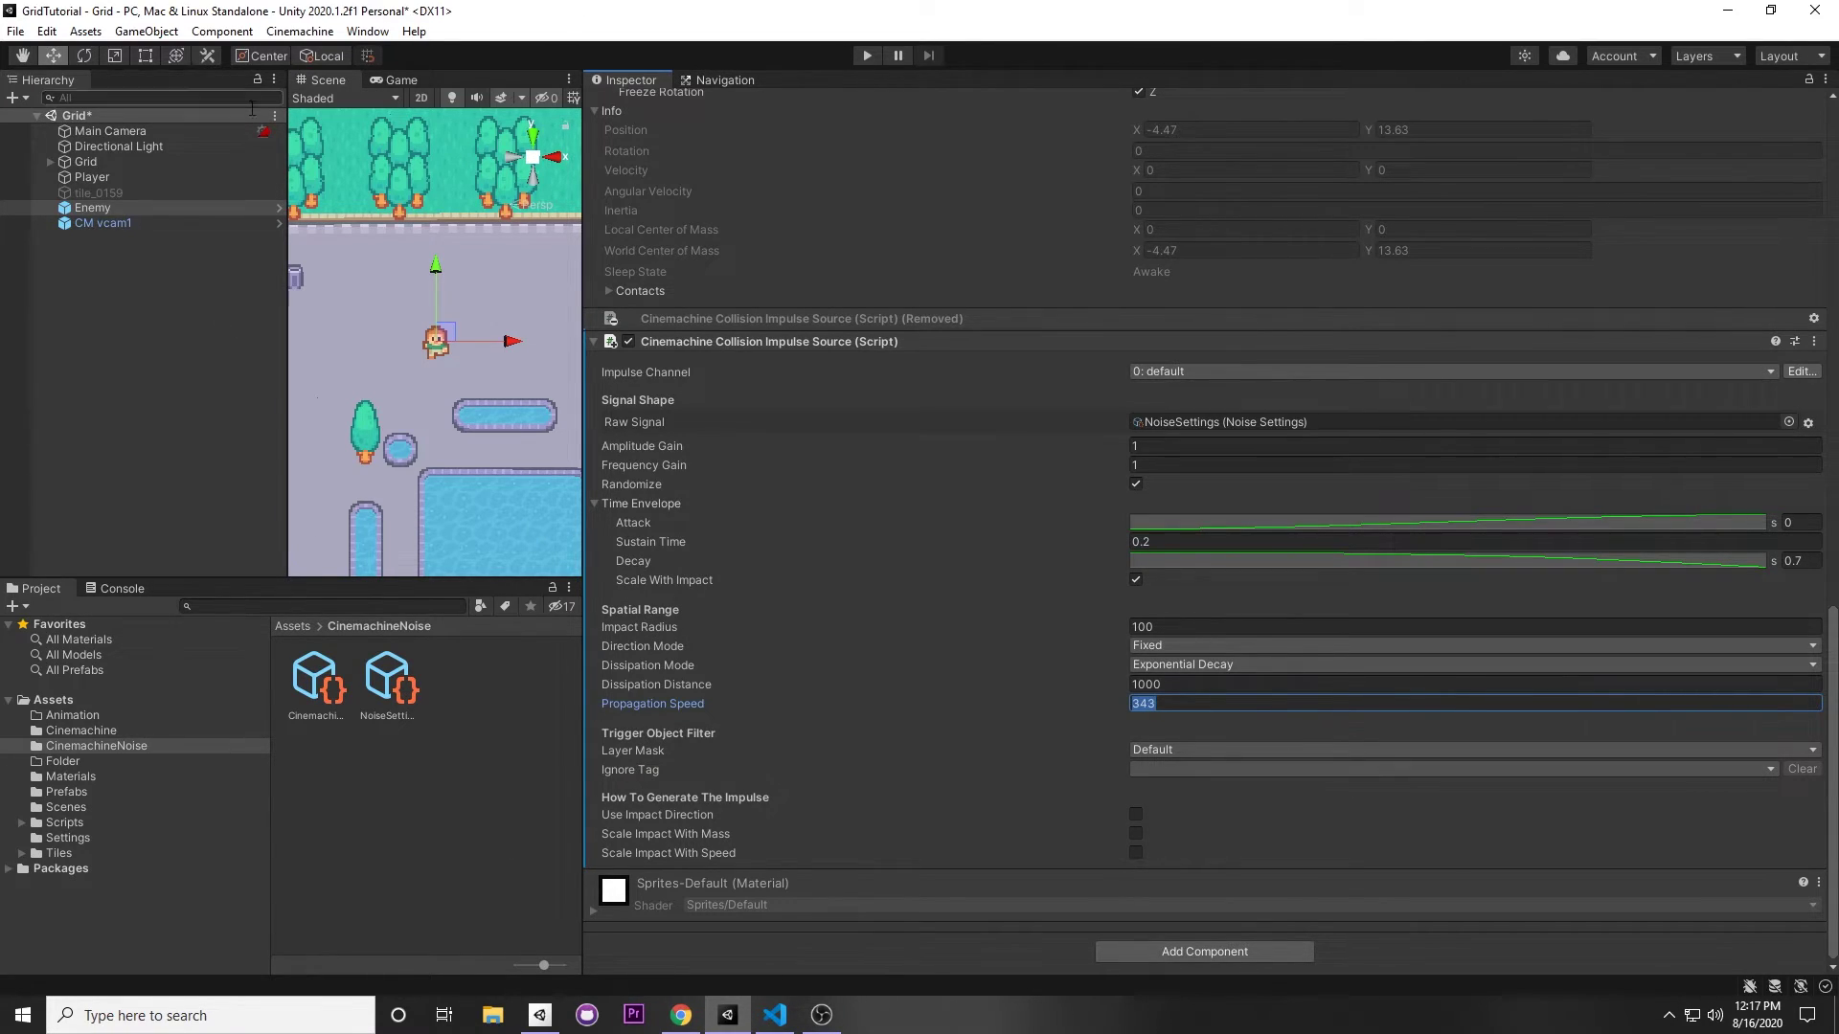
pyautogui.click(105, 222)
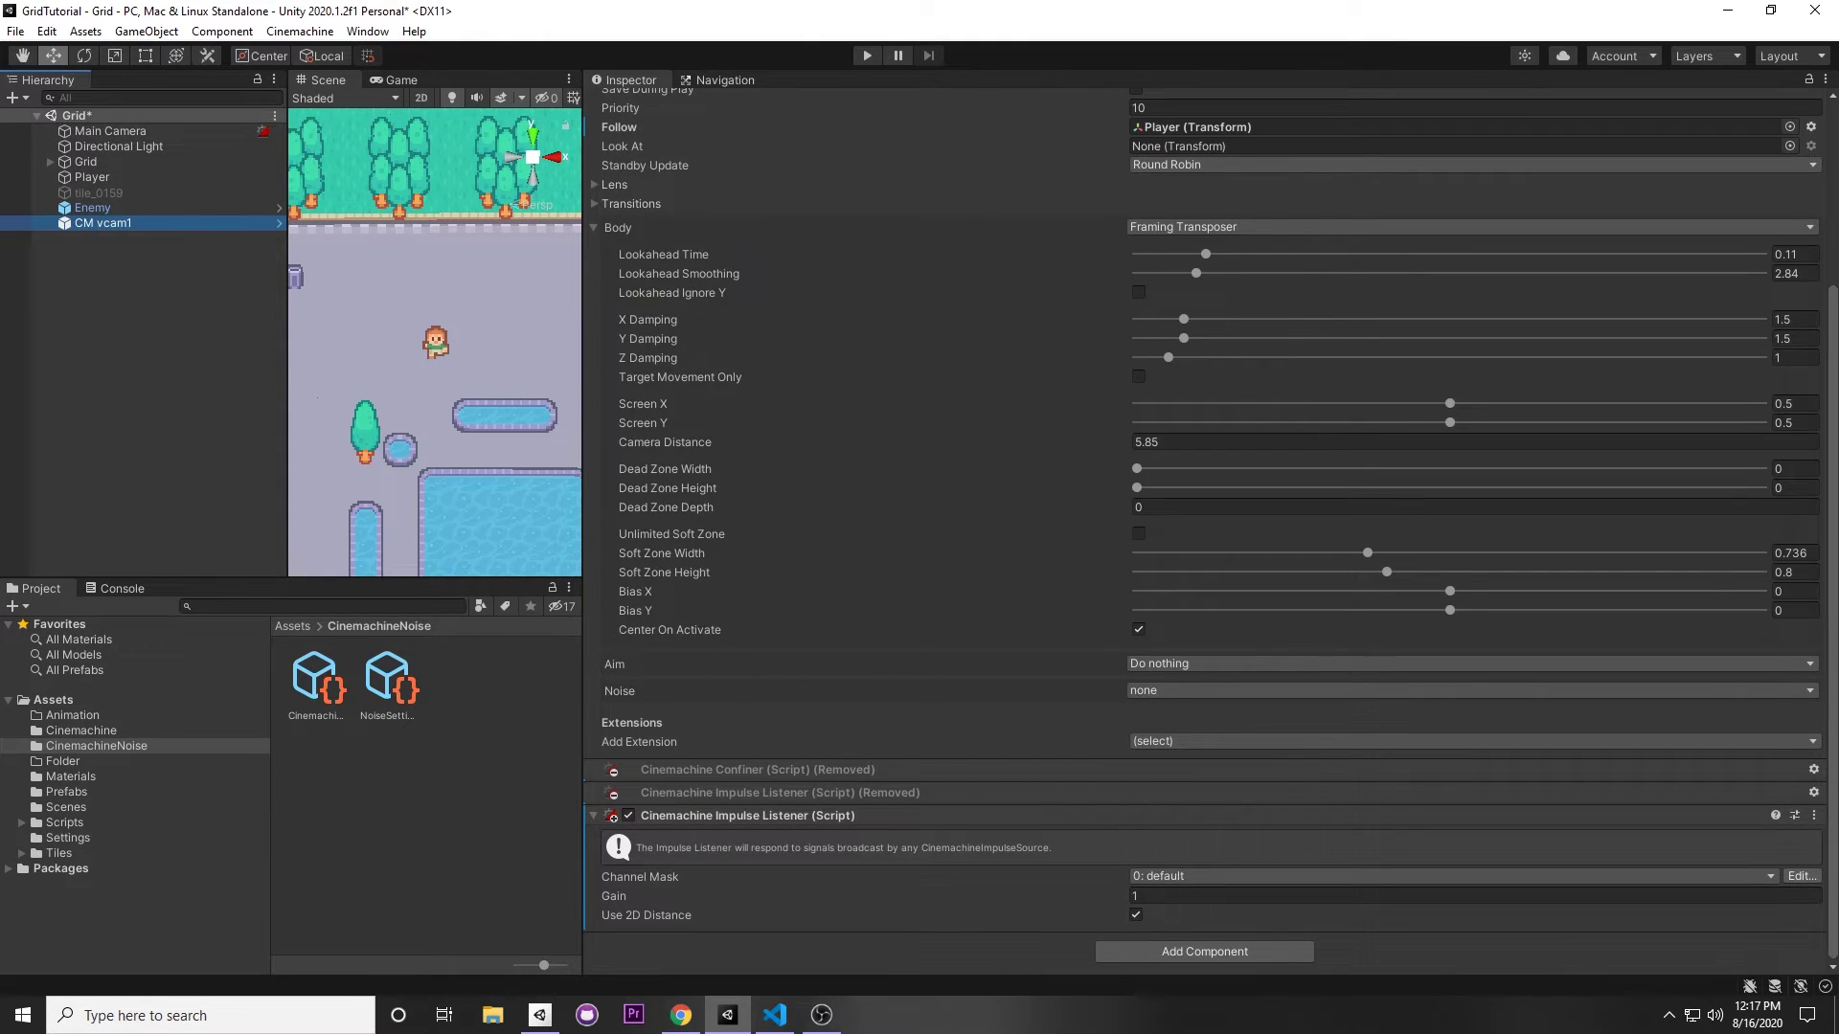
# Set the Layer Mask of the Enemy's collision impulse source to the Player layer only
pyautogui.click(129, 205)
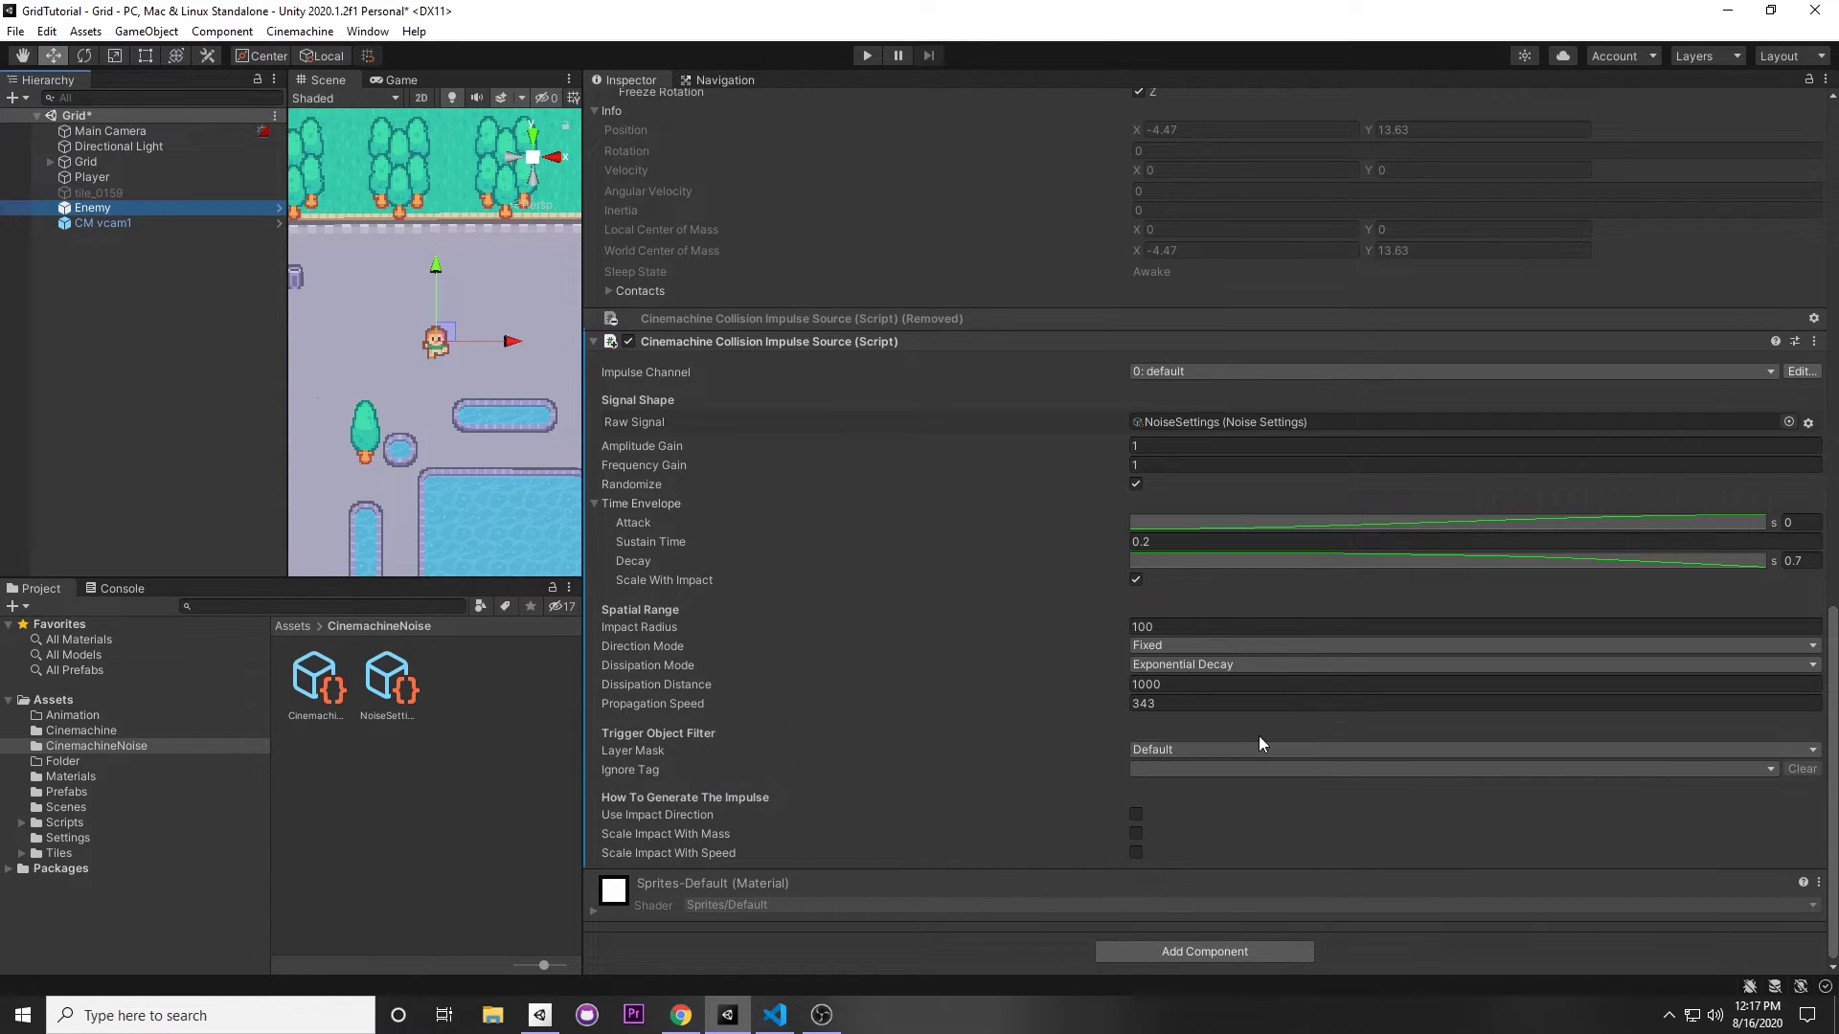
pyautogui.click(1184, 753)
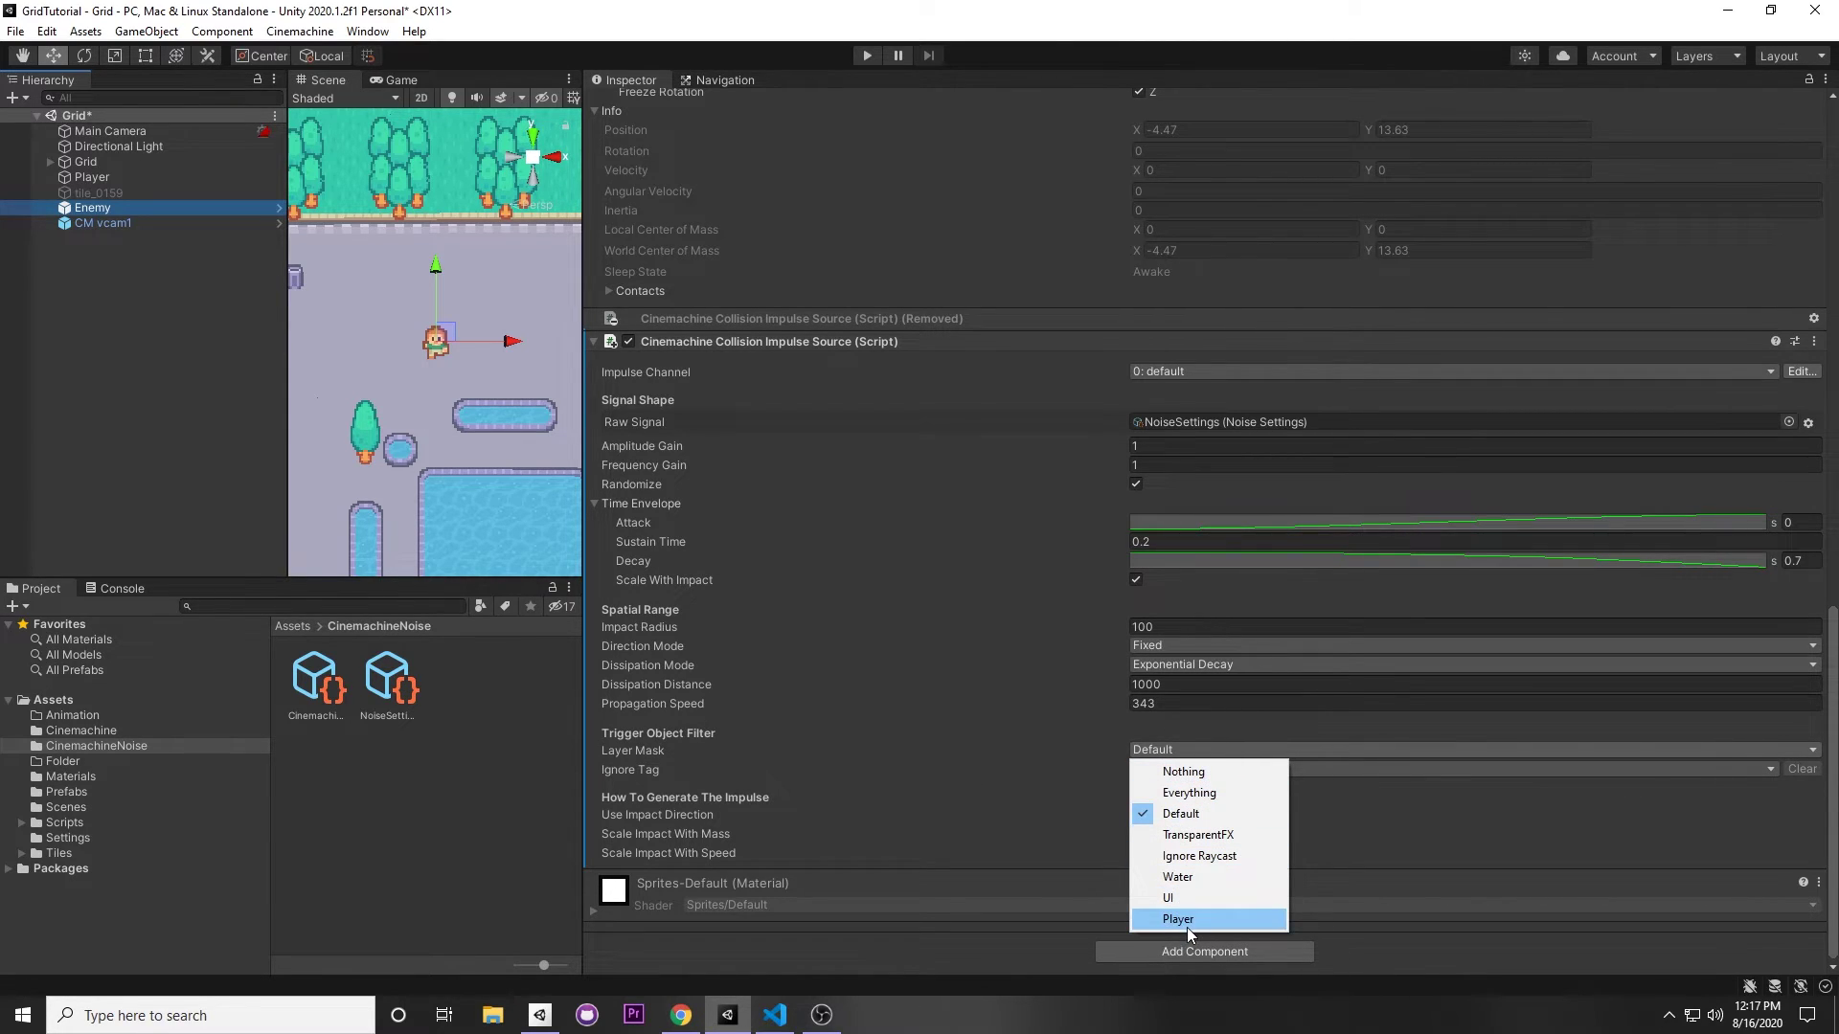
pyautogui.click(1187, 927)
pyautogui.click(1184, 749)
pyautogui.click(1176, 813)
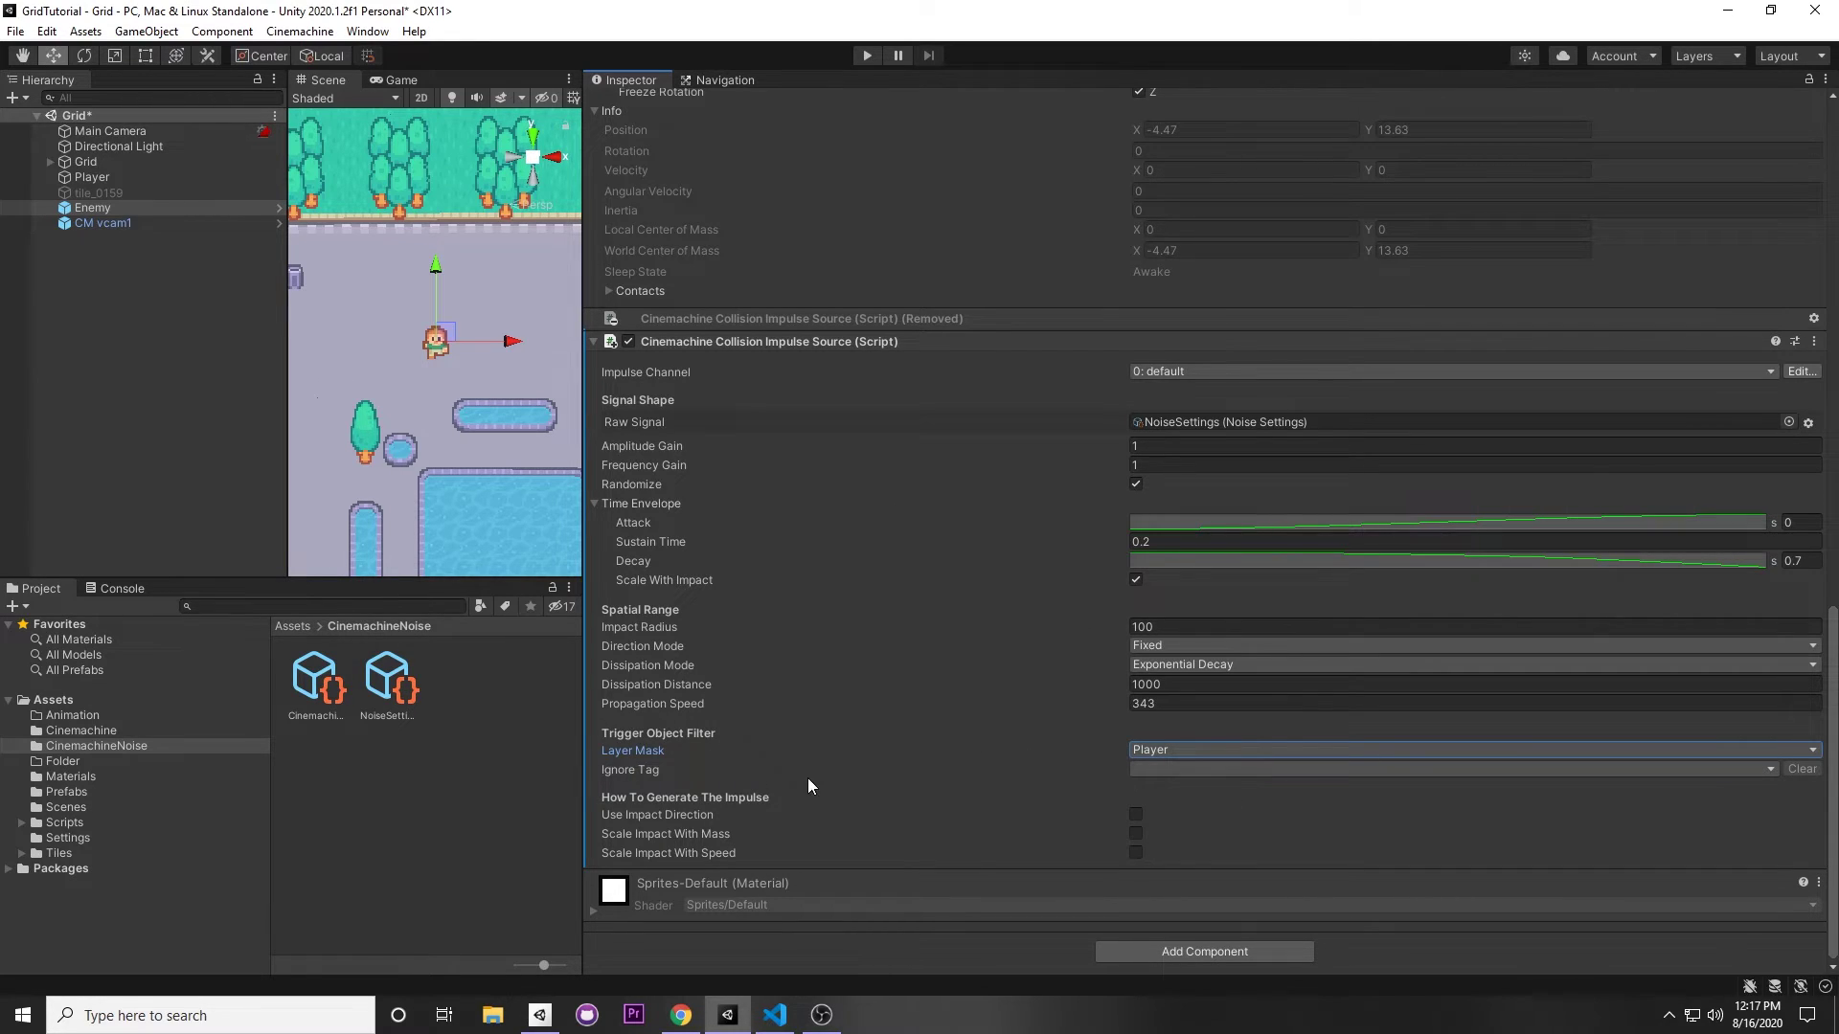
# Assign the Player object to layer 8: Player
pyautogui.click(139, 177)
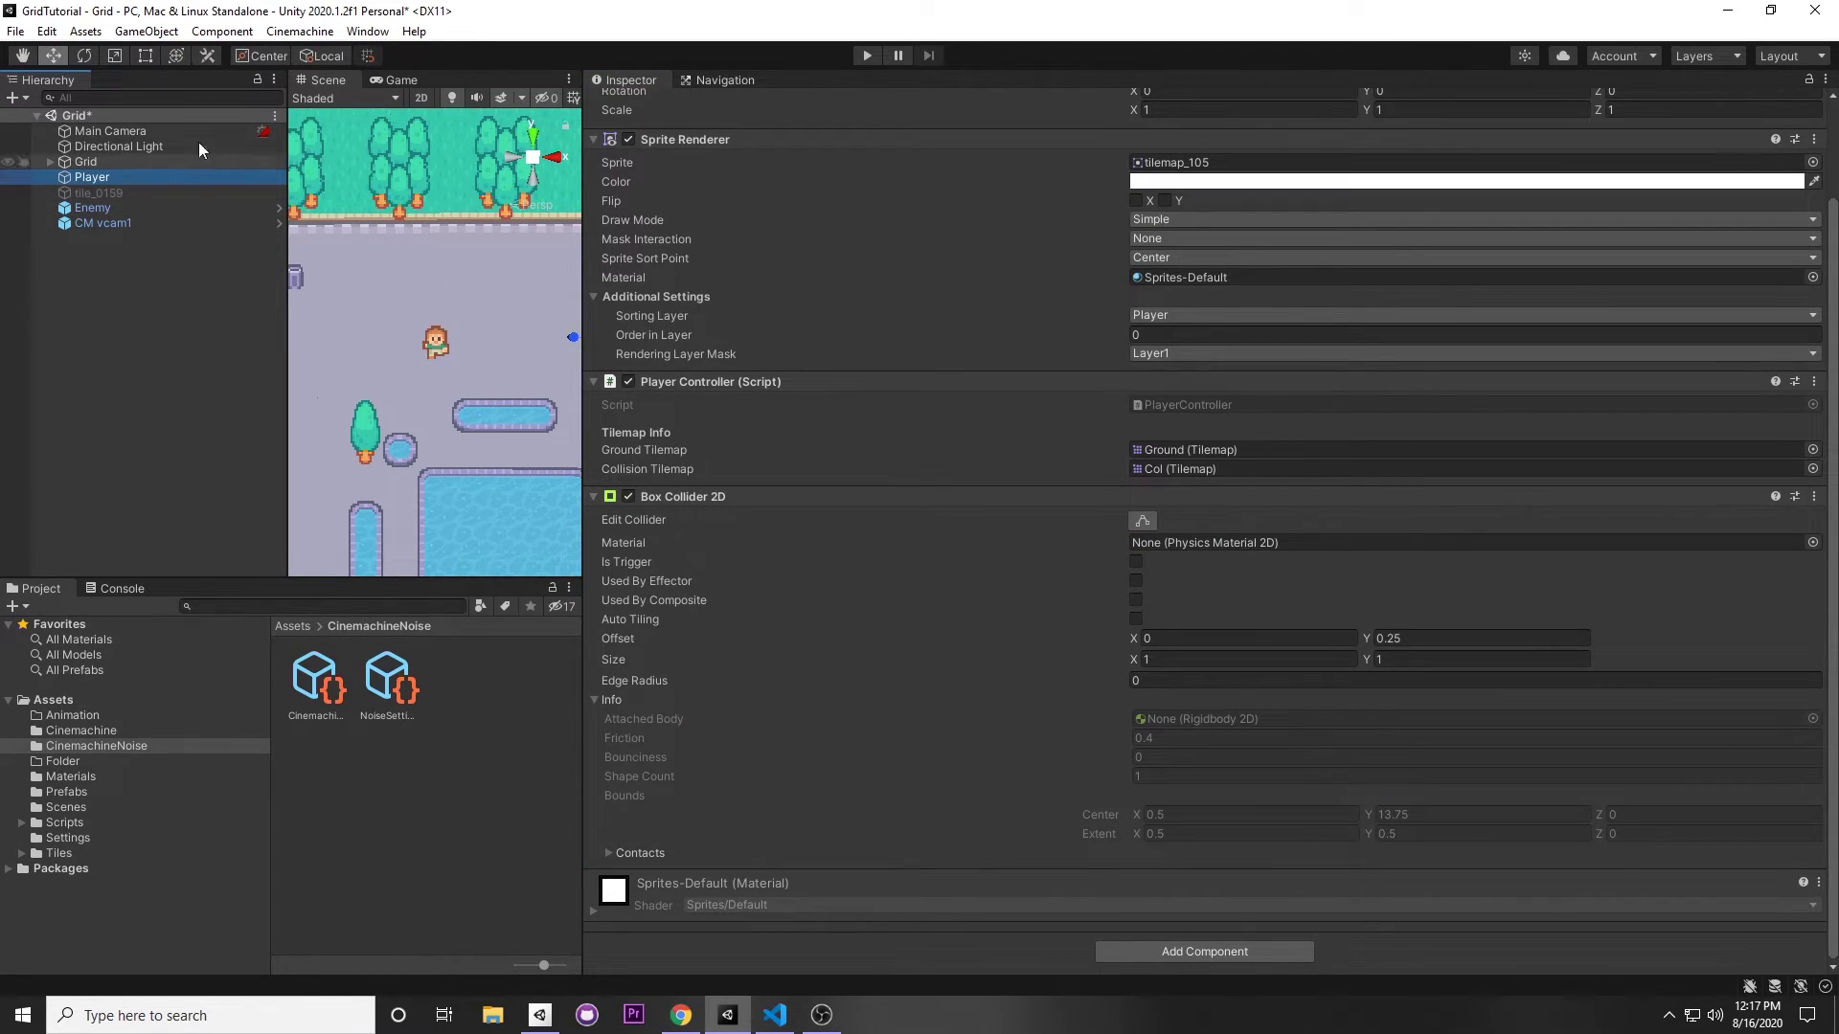
pyautogui.scroll(2, 1388, 112)
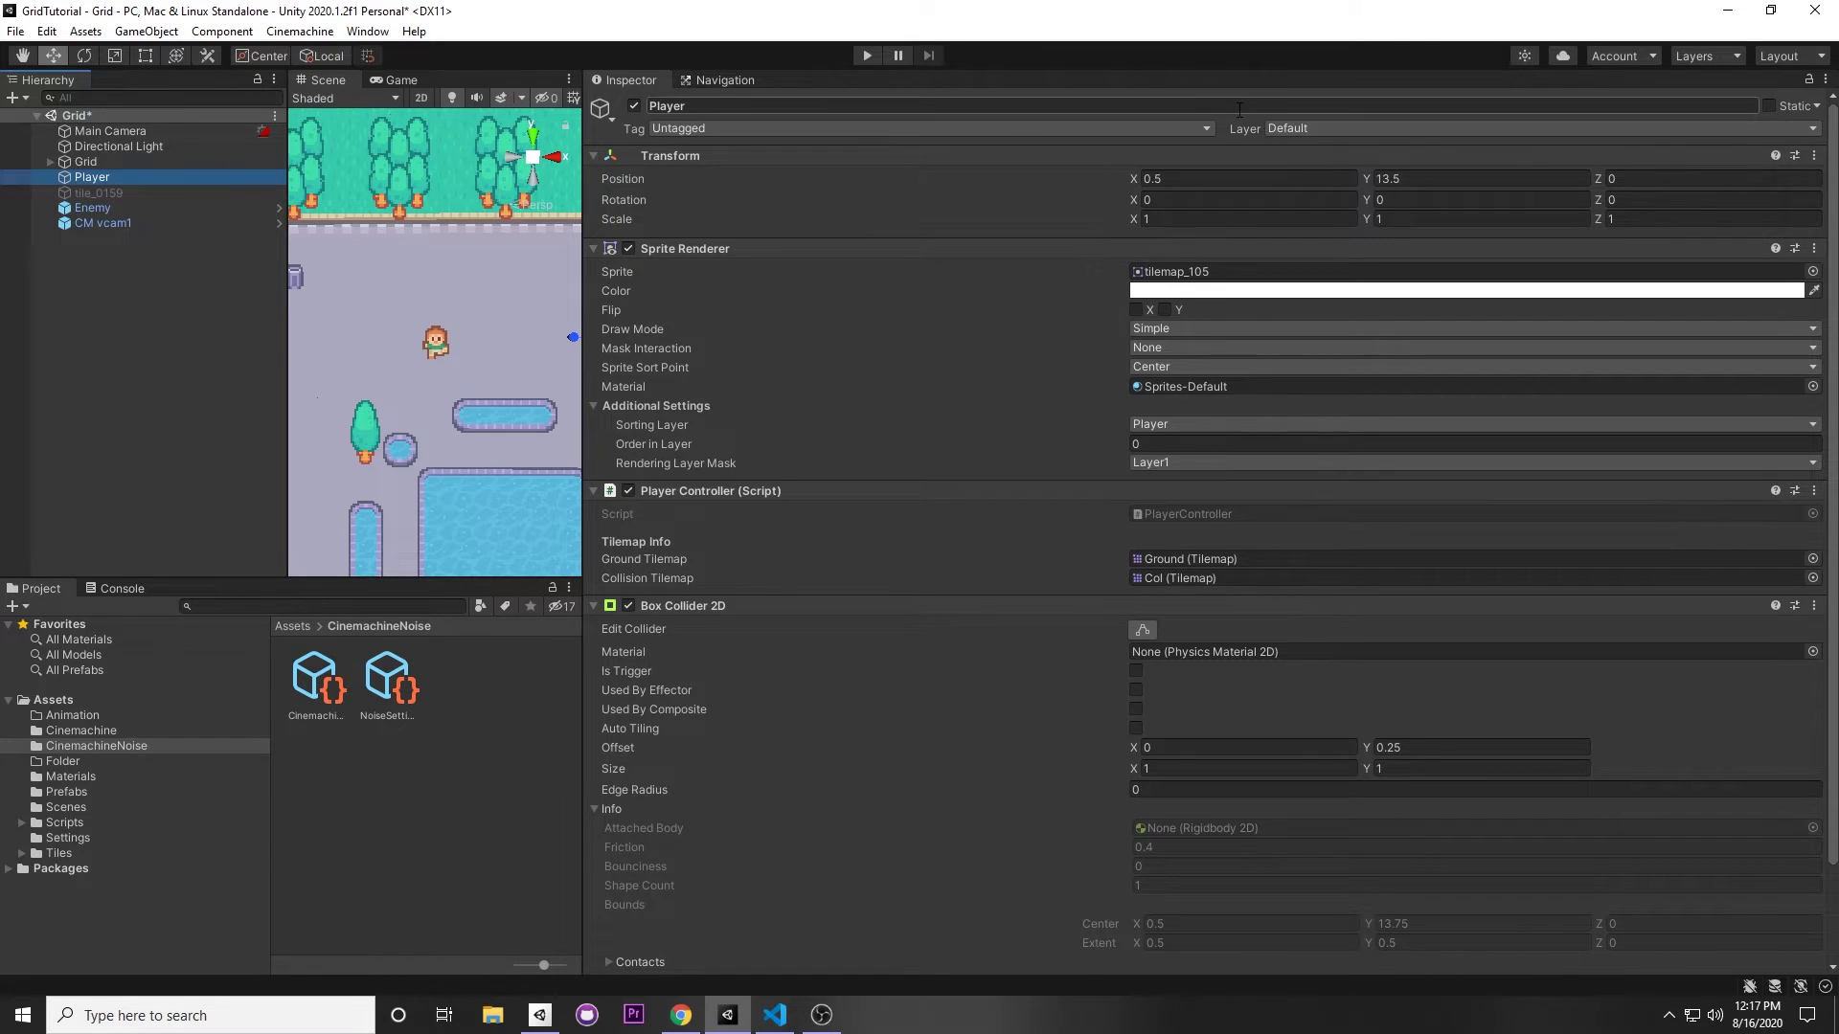
pyautogui.click(1302, 123)
pyautogui.click(1327, 255)
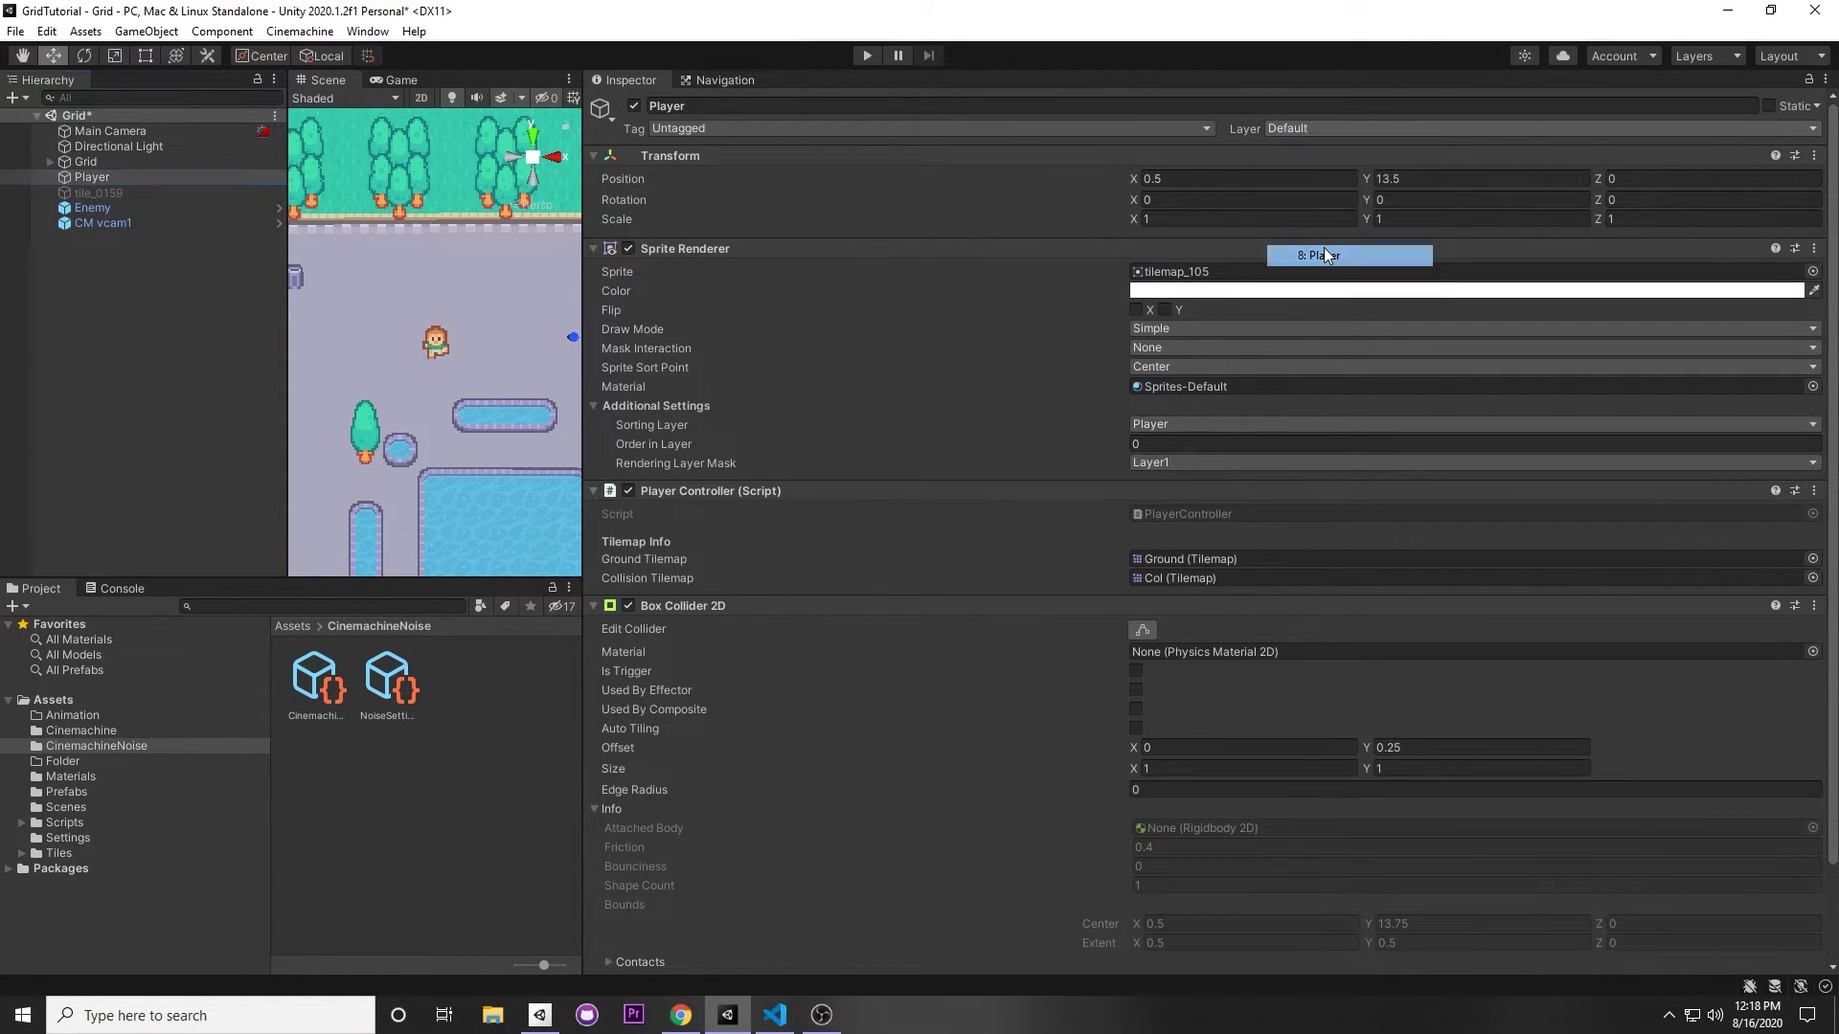
# Examine the project's user layer list and return to the Player object
pyautogui.click(1283, 128)
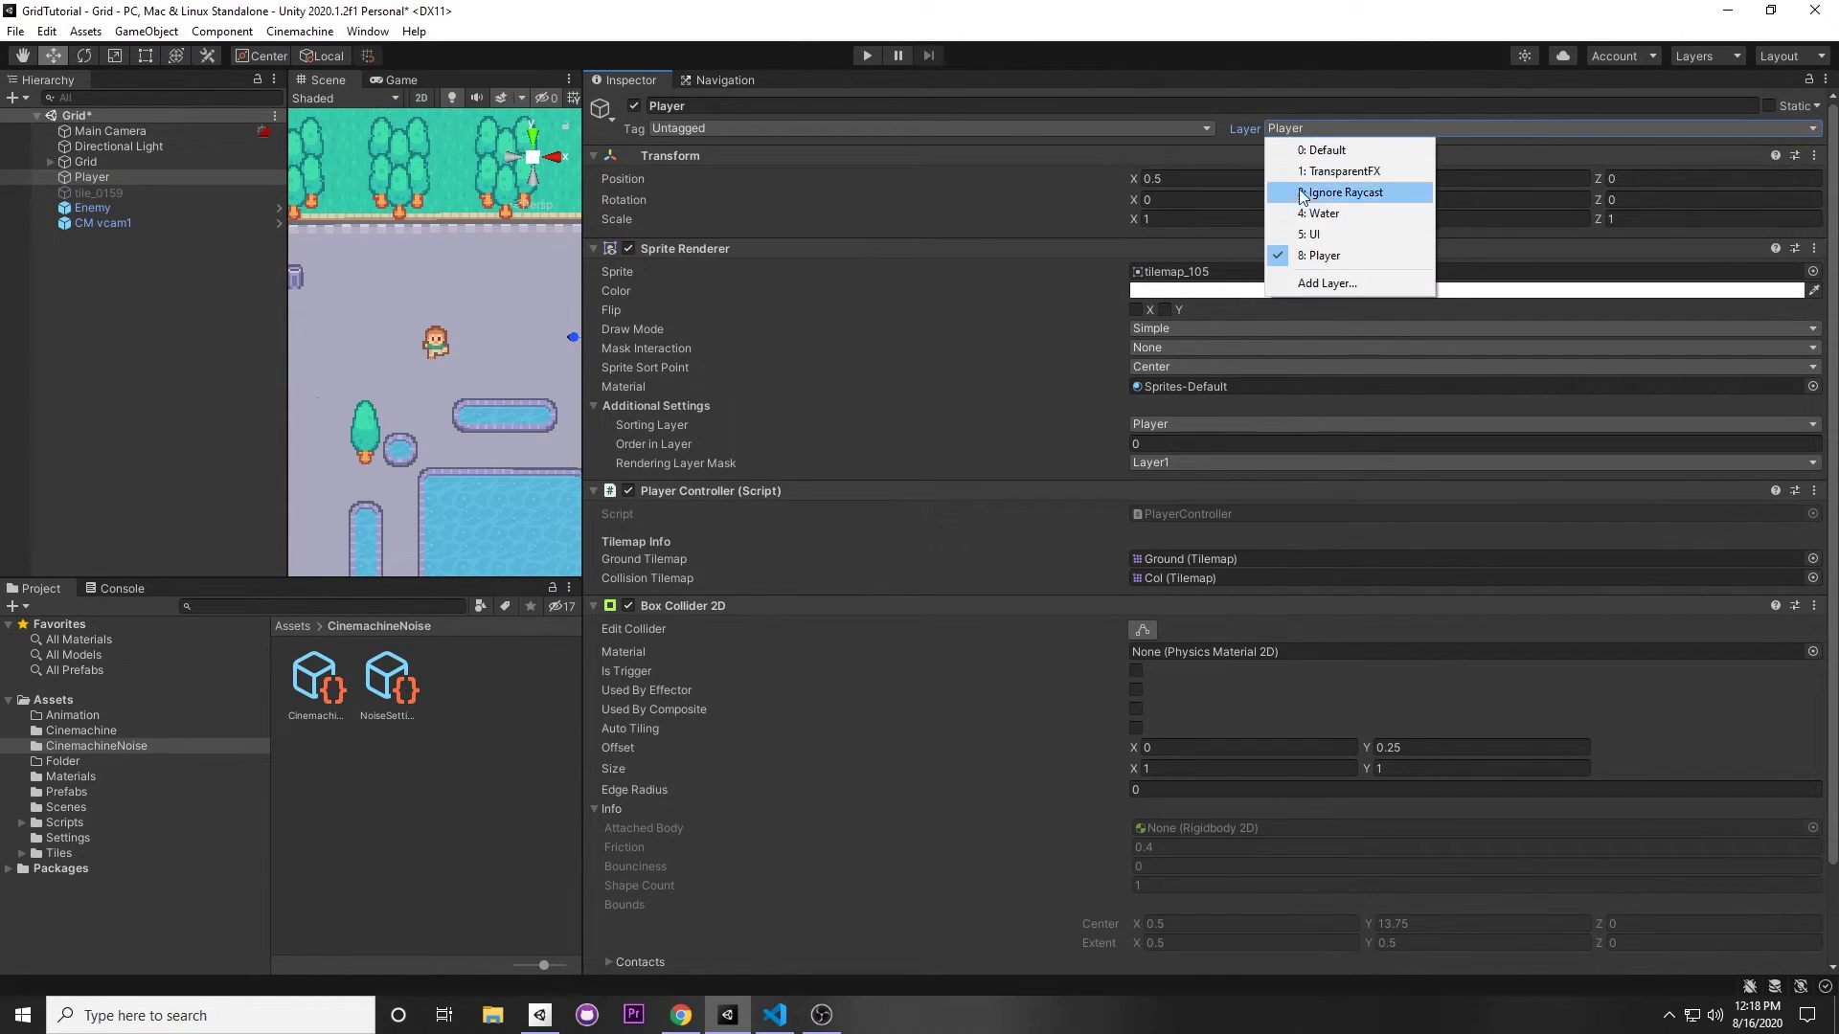
pyautogui.click(1314, 284)
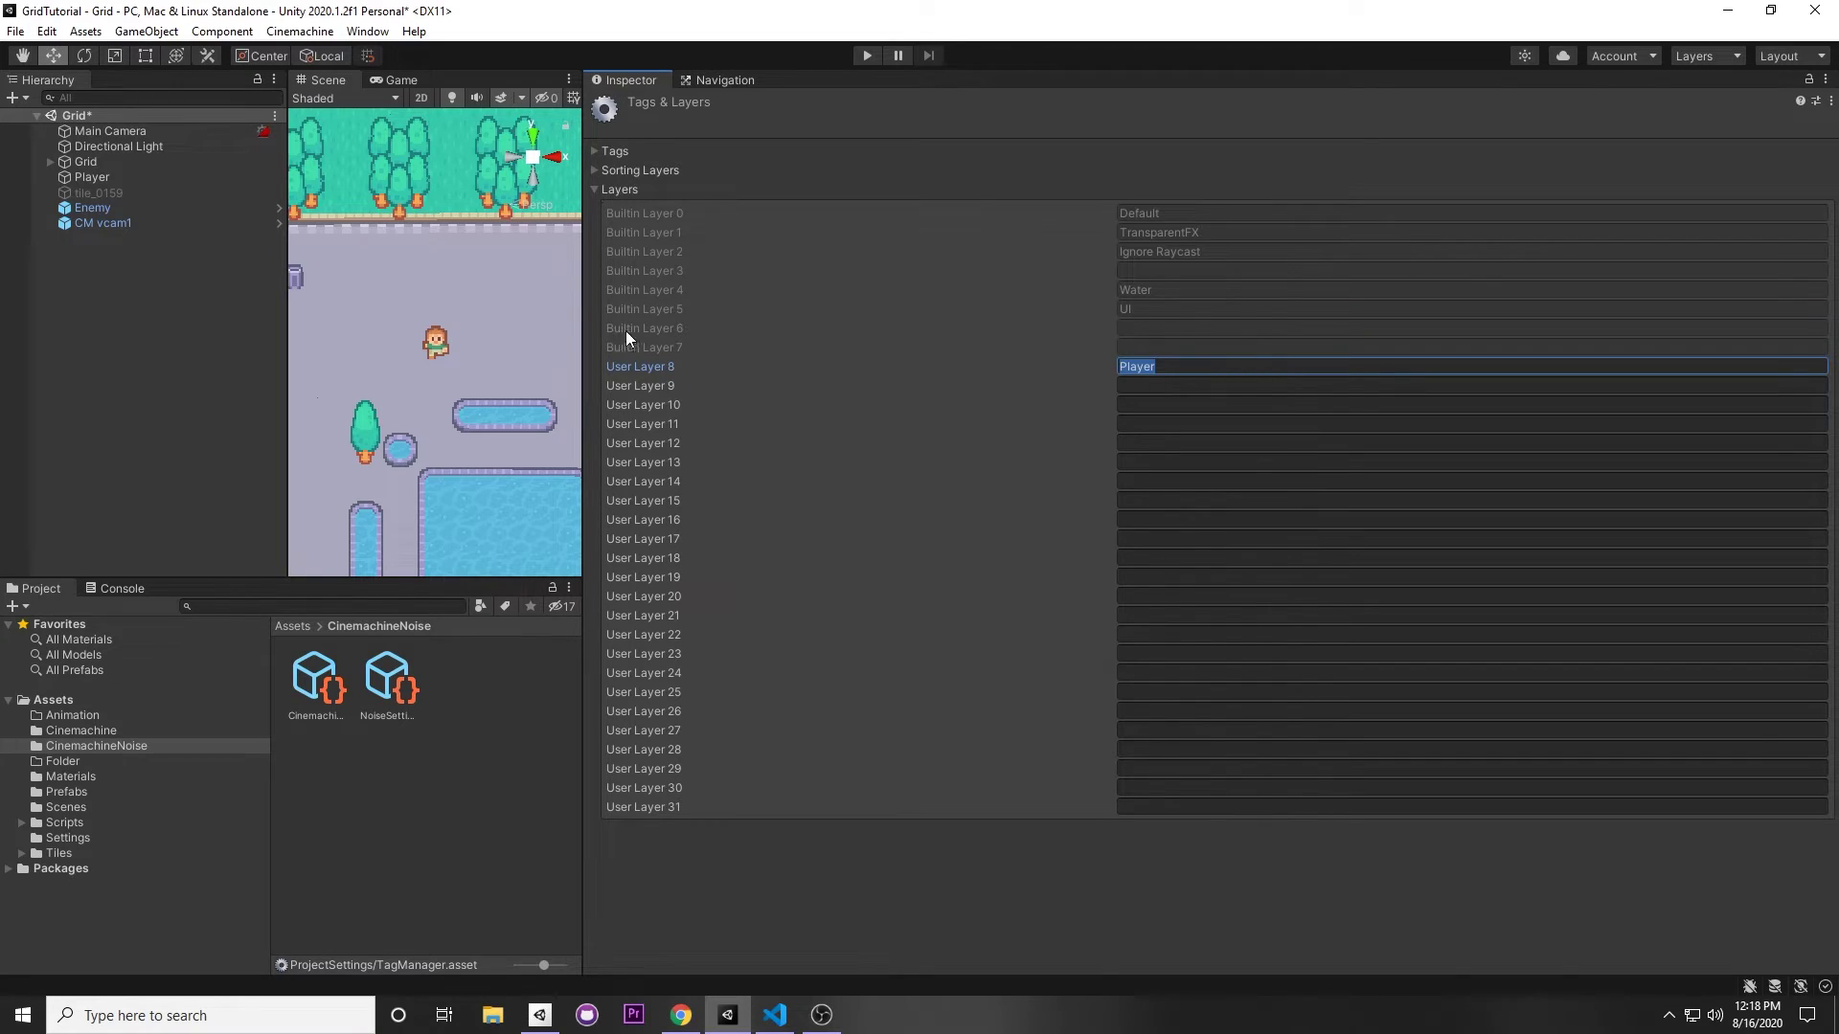
pyautogui.click(96, 177)
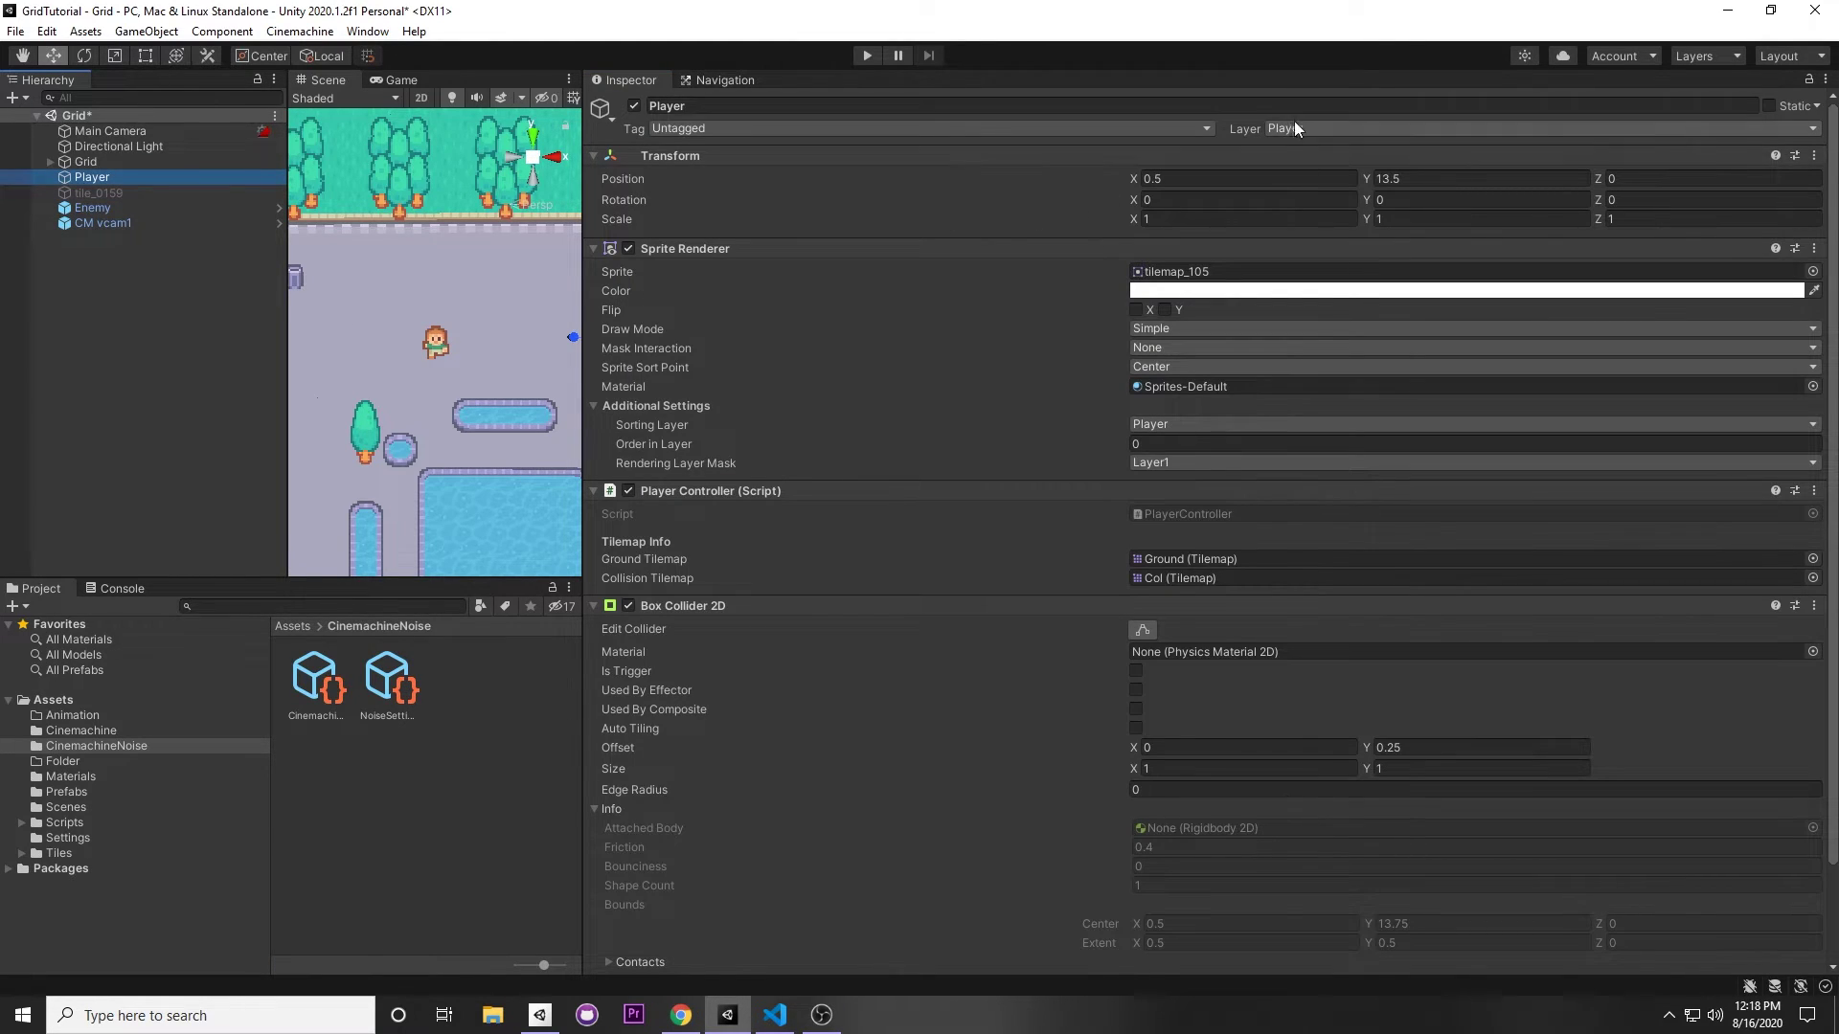
# Examine the Ignore Tag choices and the impulse generation options of the Enemy's collision impulse source
pyautogui.click(178, 207)
pyautogui.scroll(-10, 765, 486)
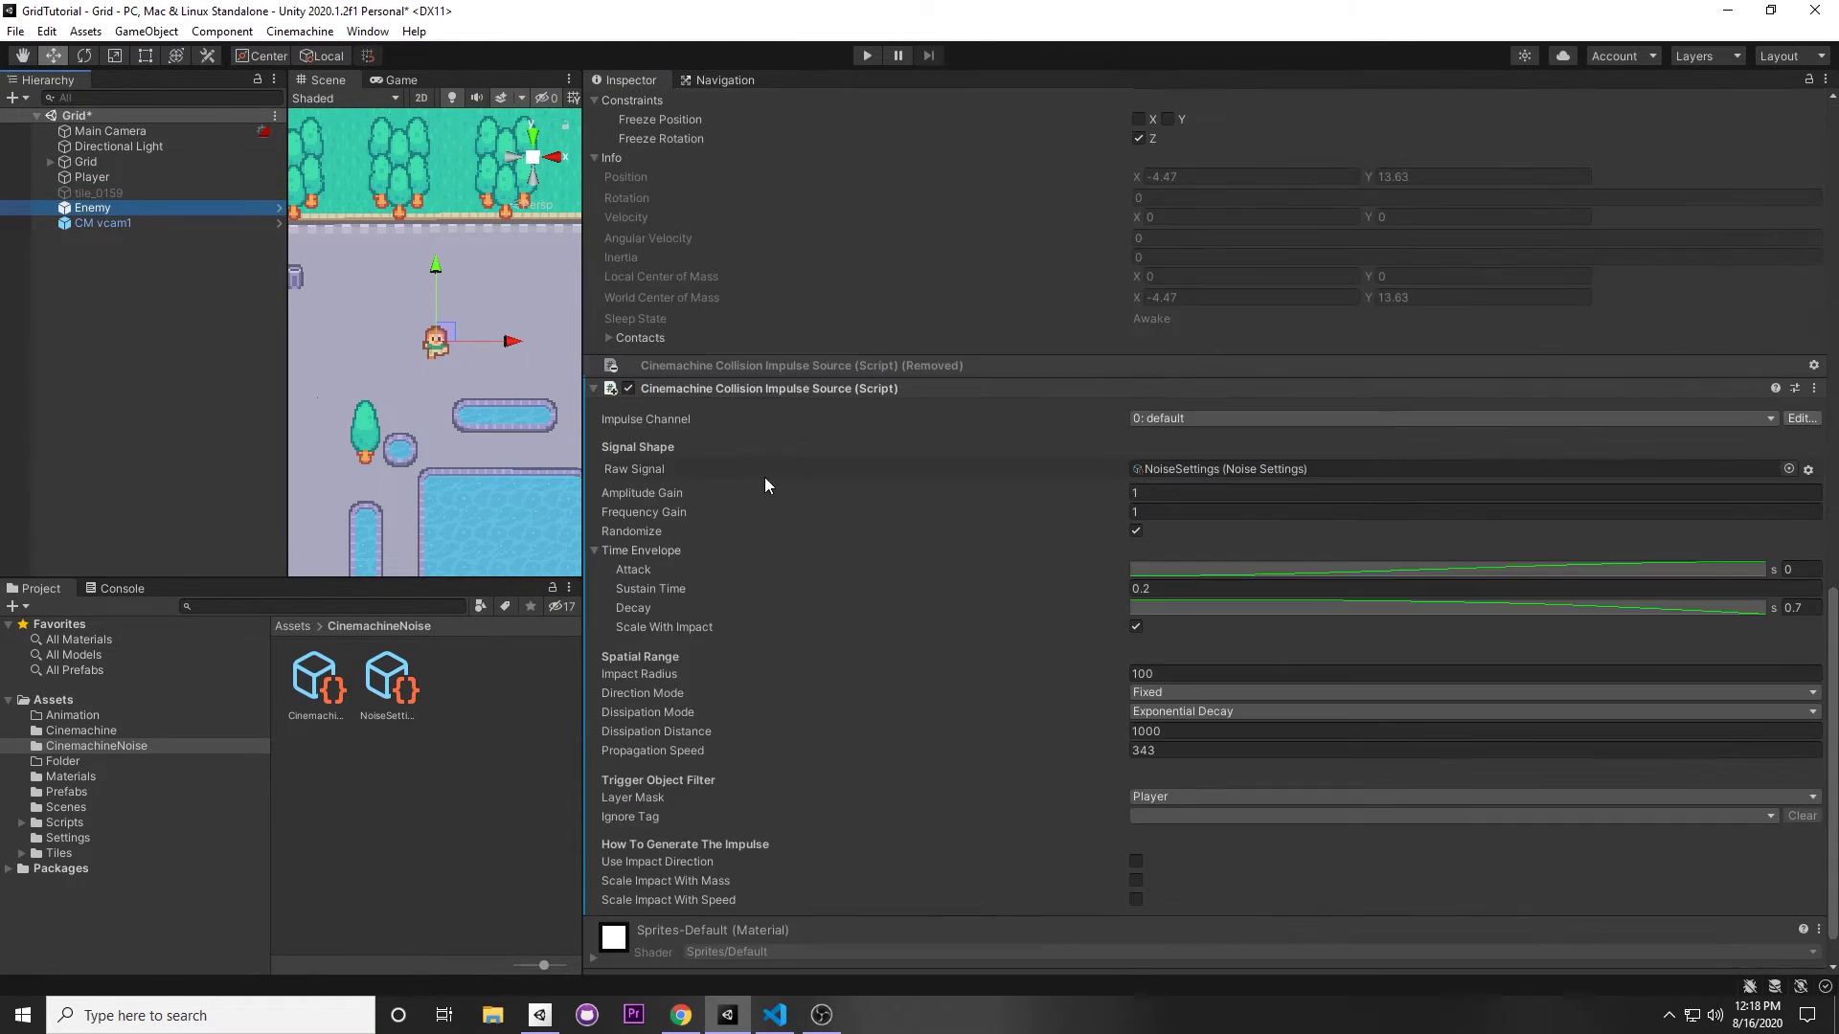
pyautogui.scroll(-1, 833, 556)
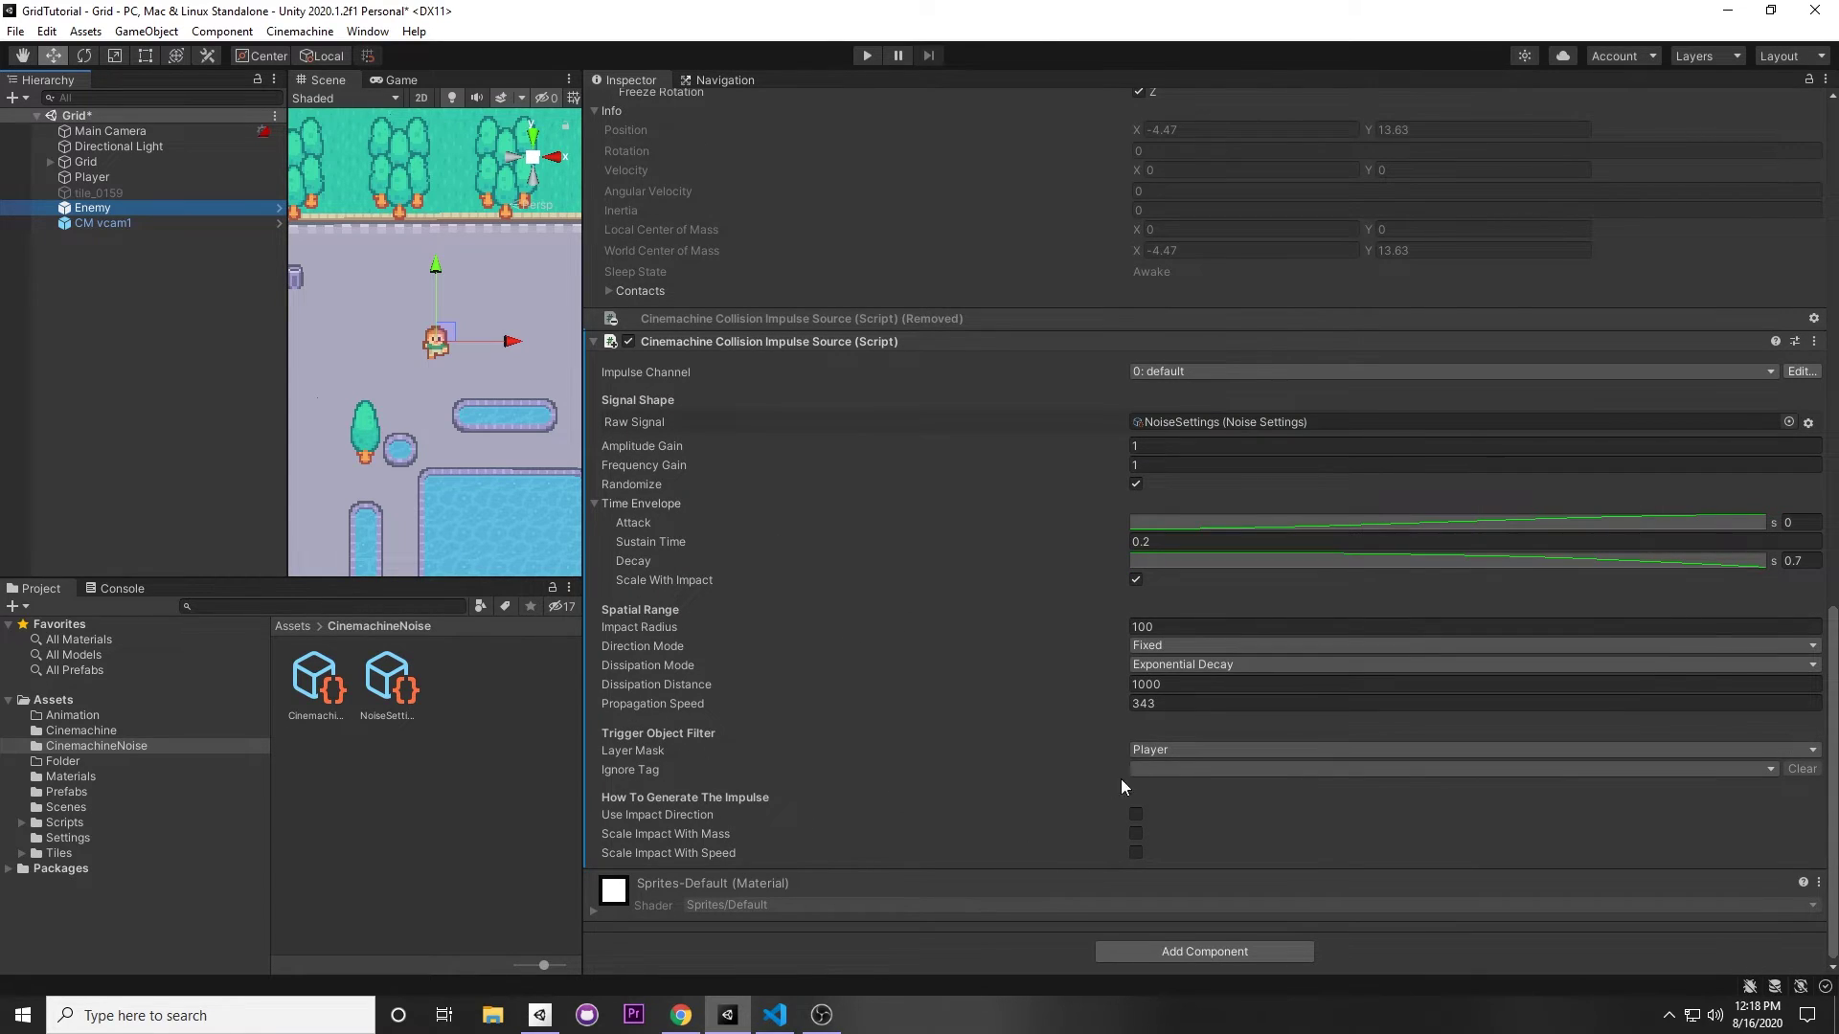
pyautogui.click(1197, 770)
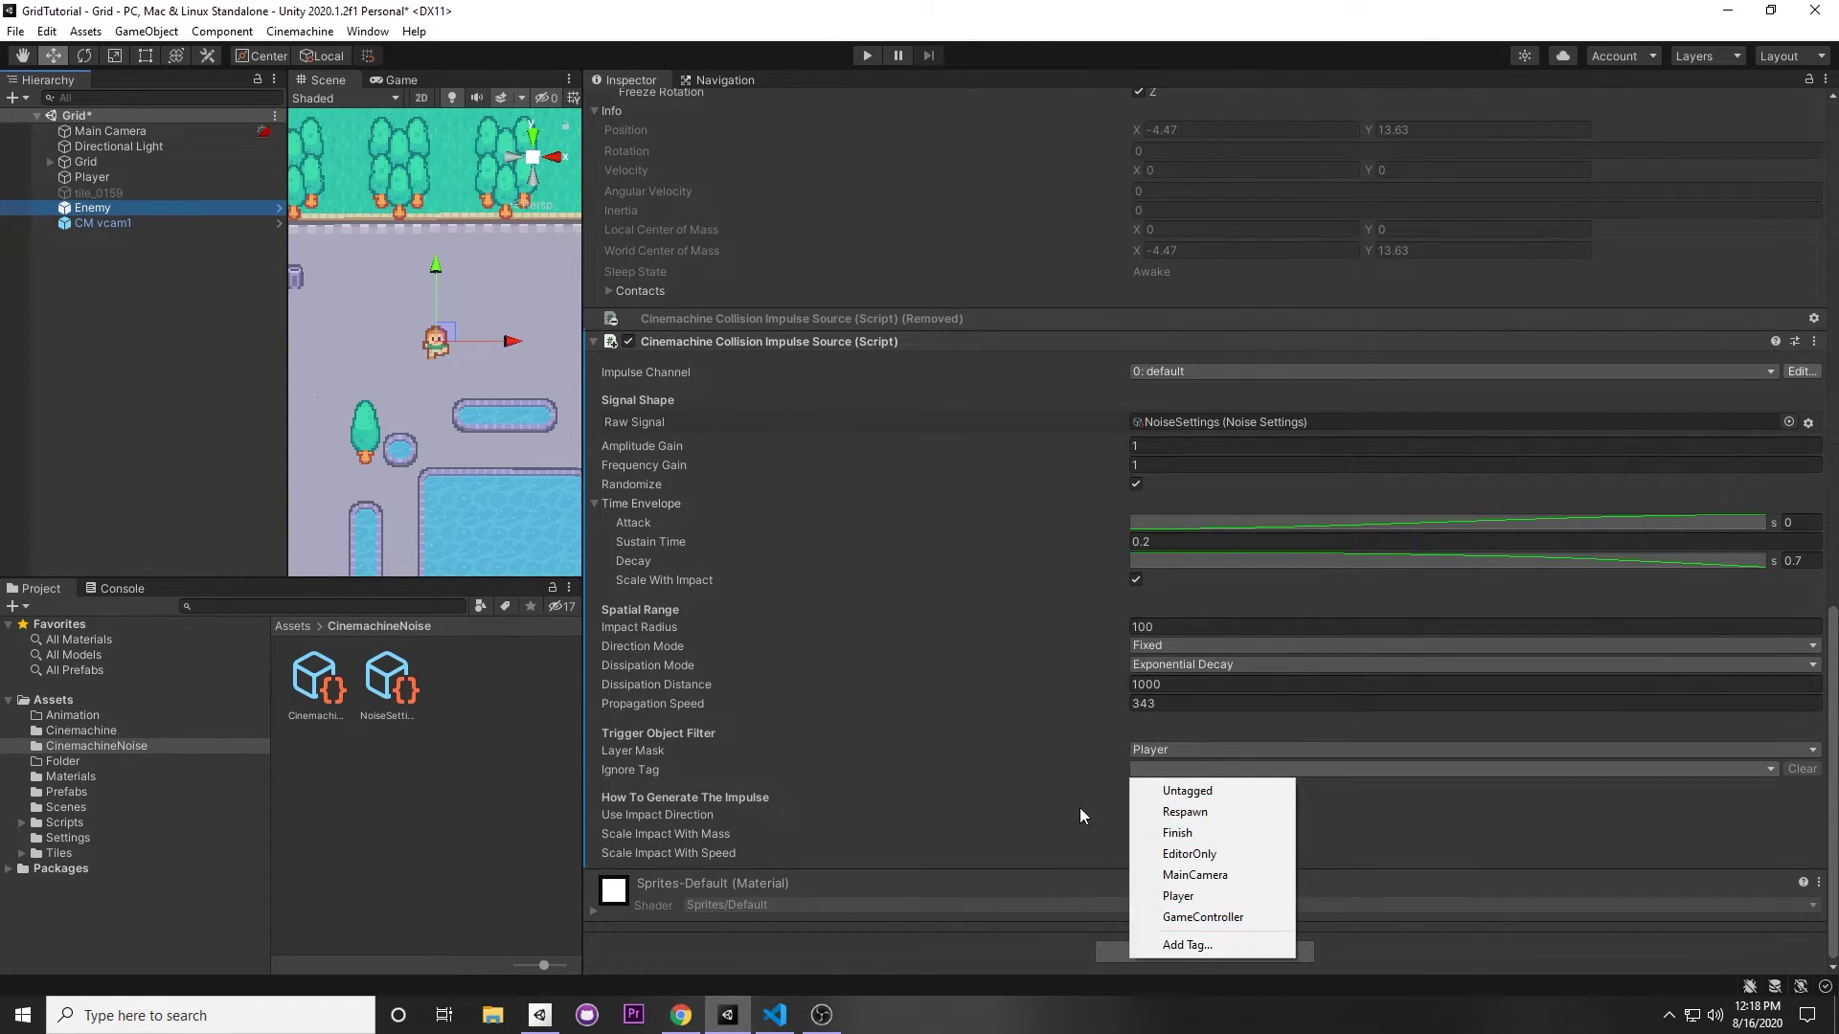
pyautogui.click(1053, 898)
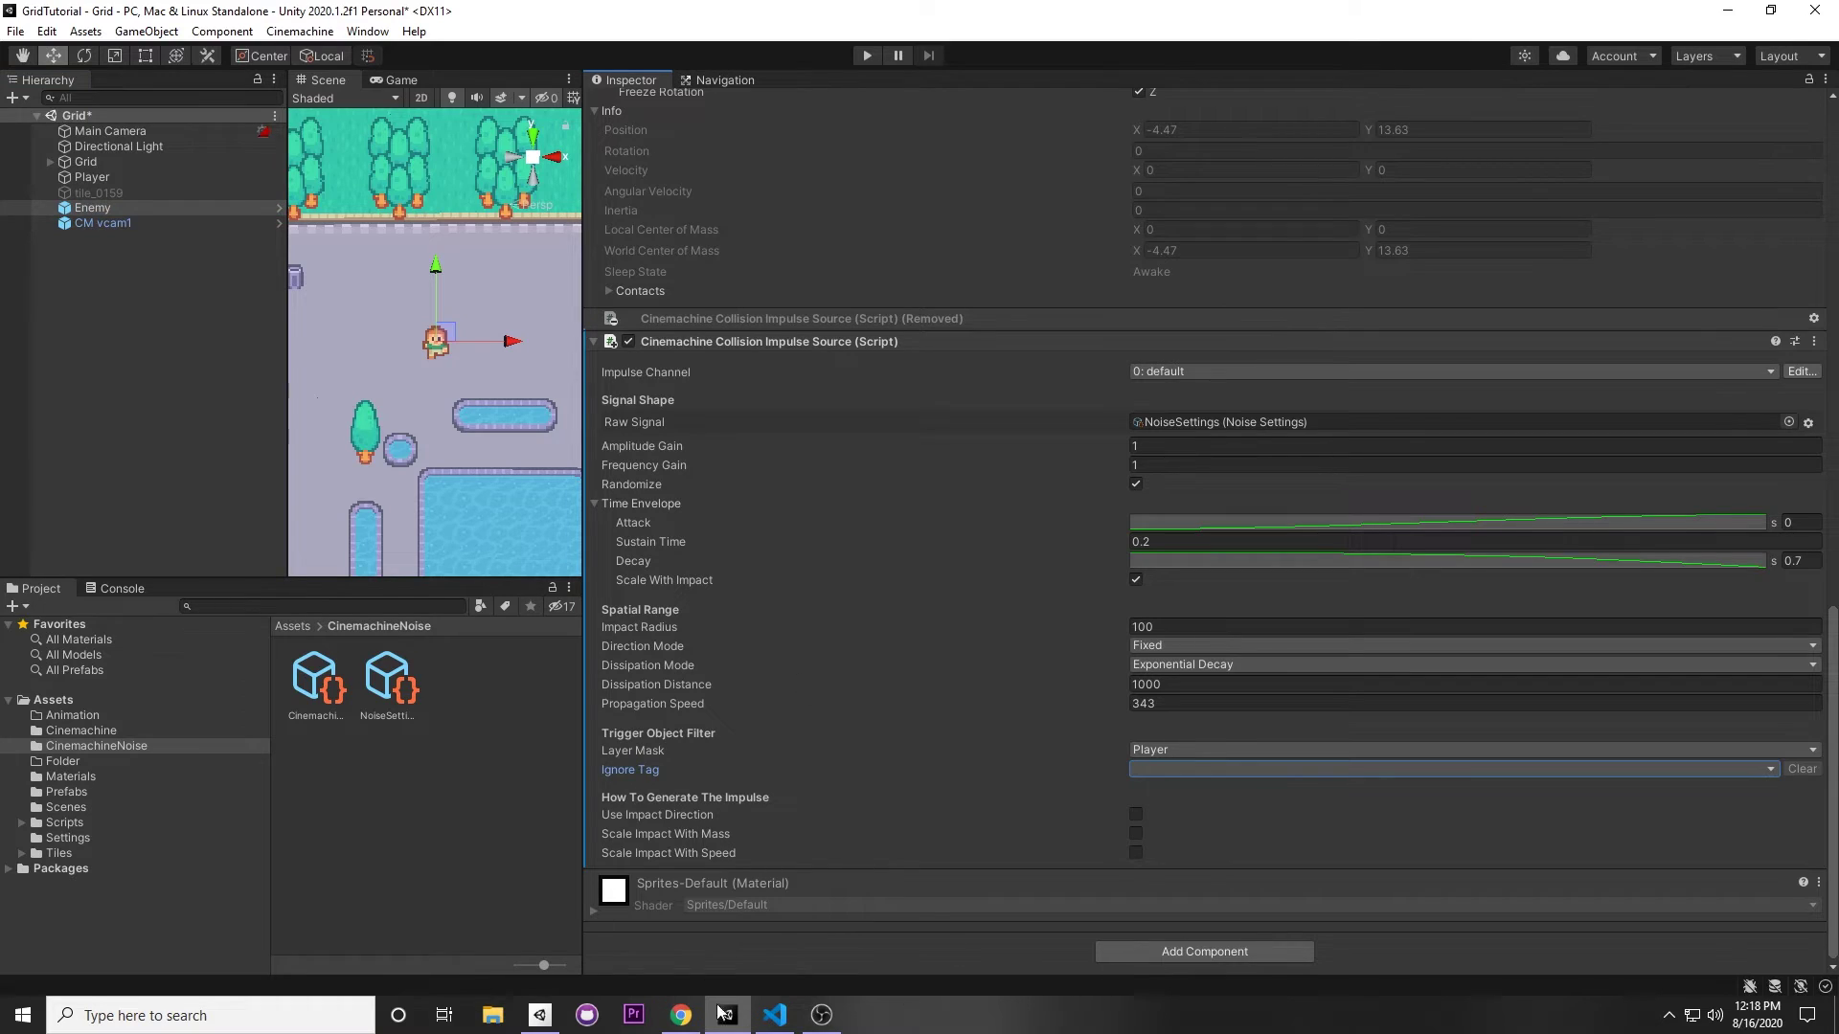
pyautogui.moveTo(688, 814)
pyautogui.moveTo(645, 836)
pyautogui.moveTo(689, 862)
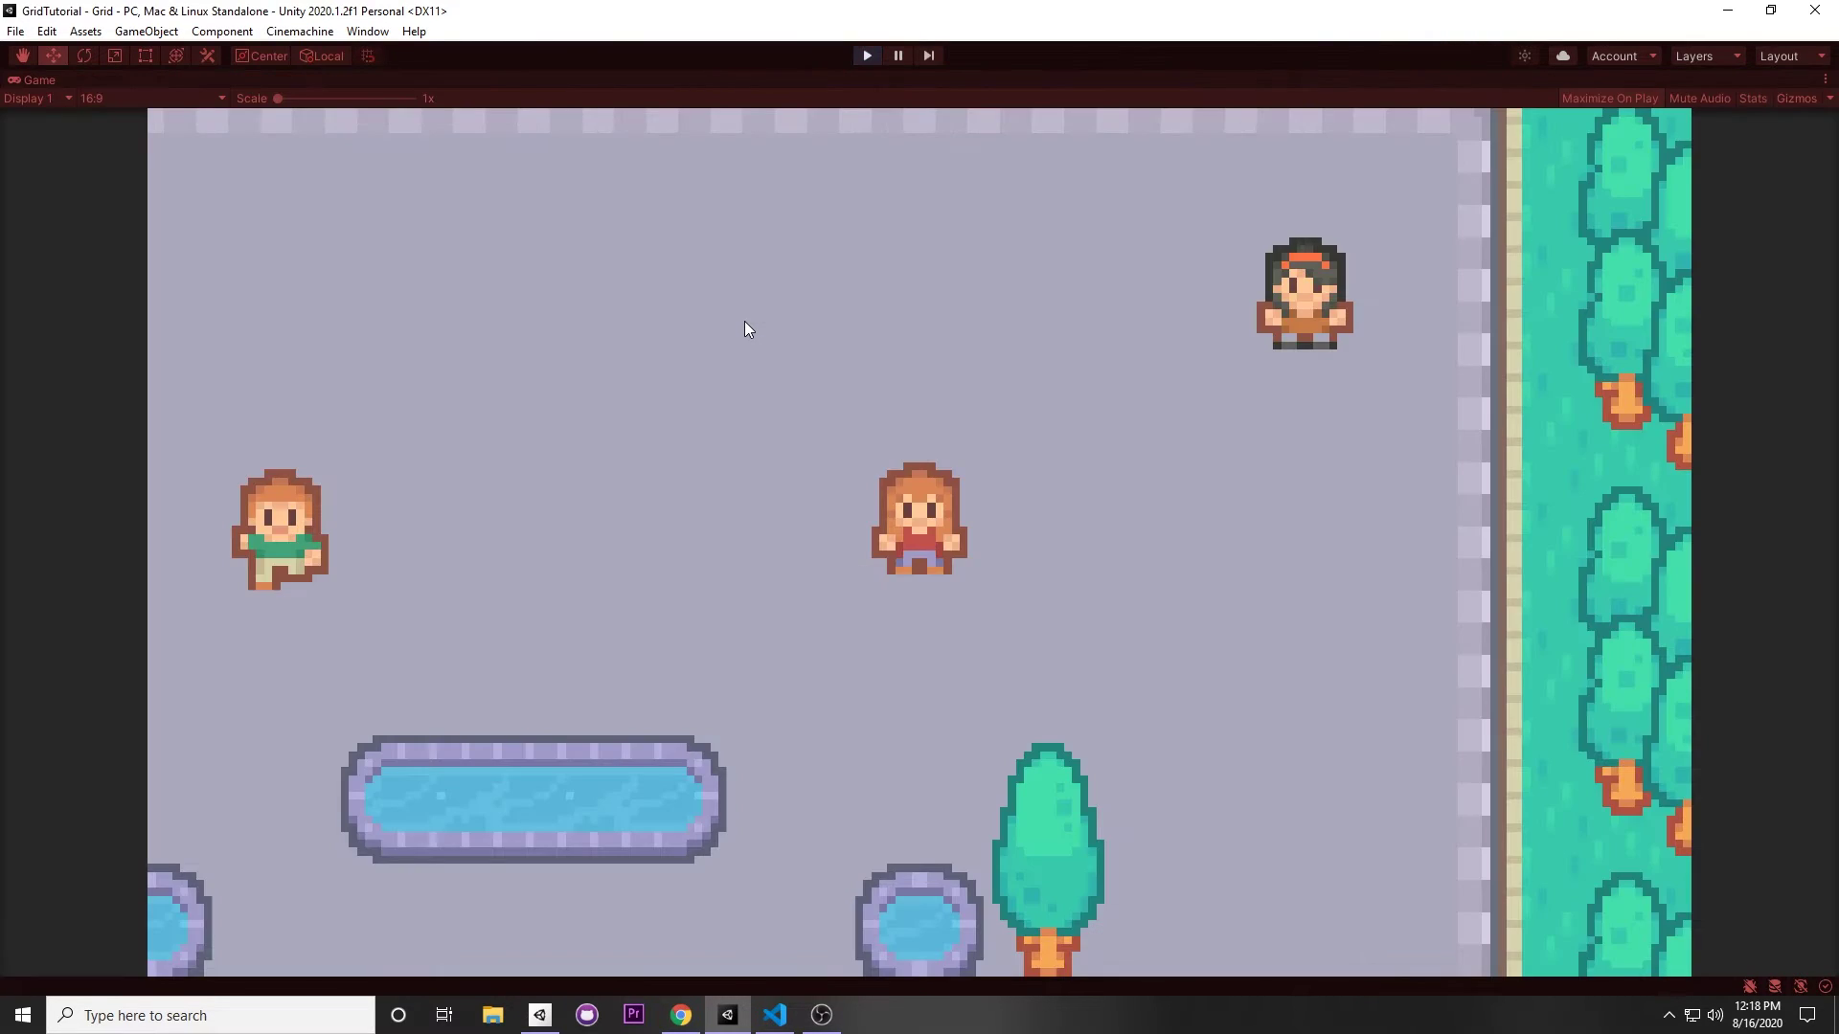
# Play-test the camera shake by moving the player around and into the enemy, and stop the game
pyautogui.press('Down')
pyautogui.press('Left')
pyautogui.press('Right')
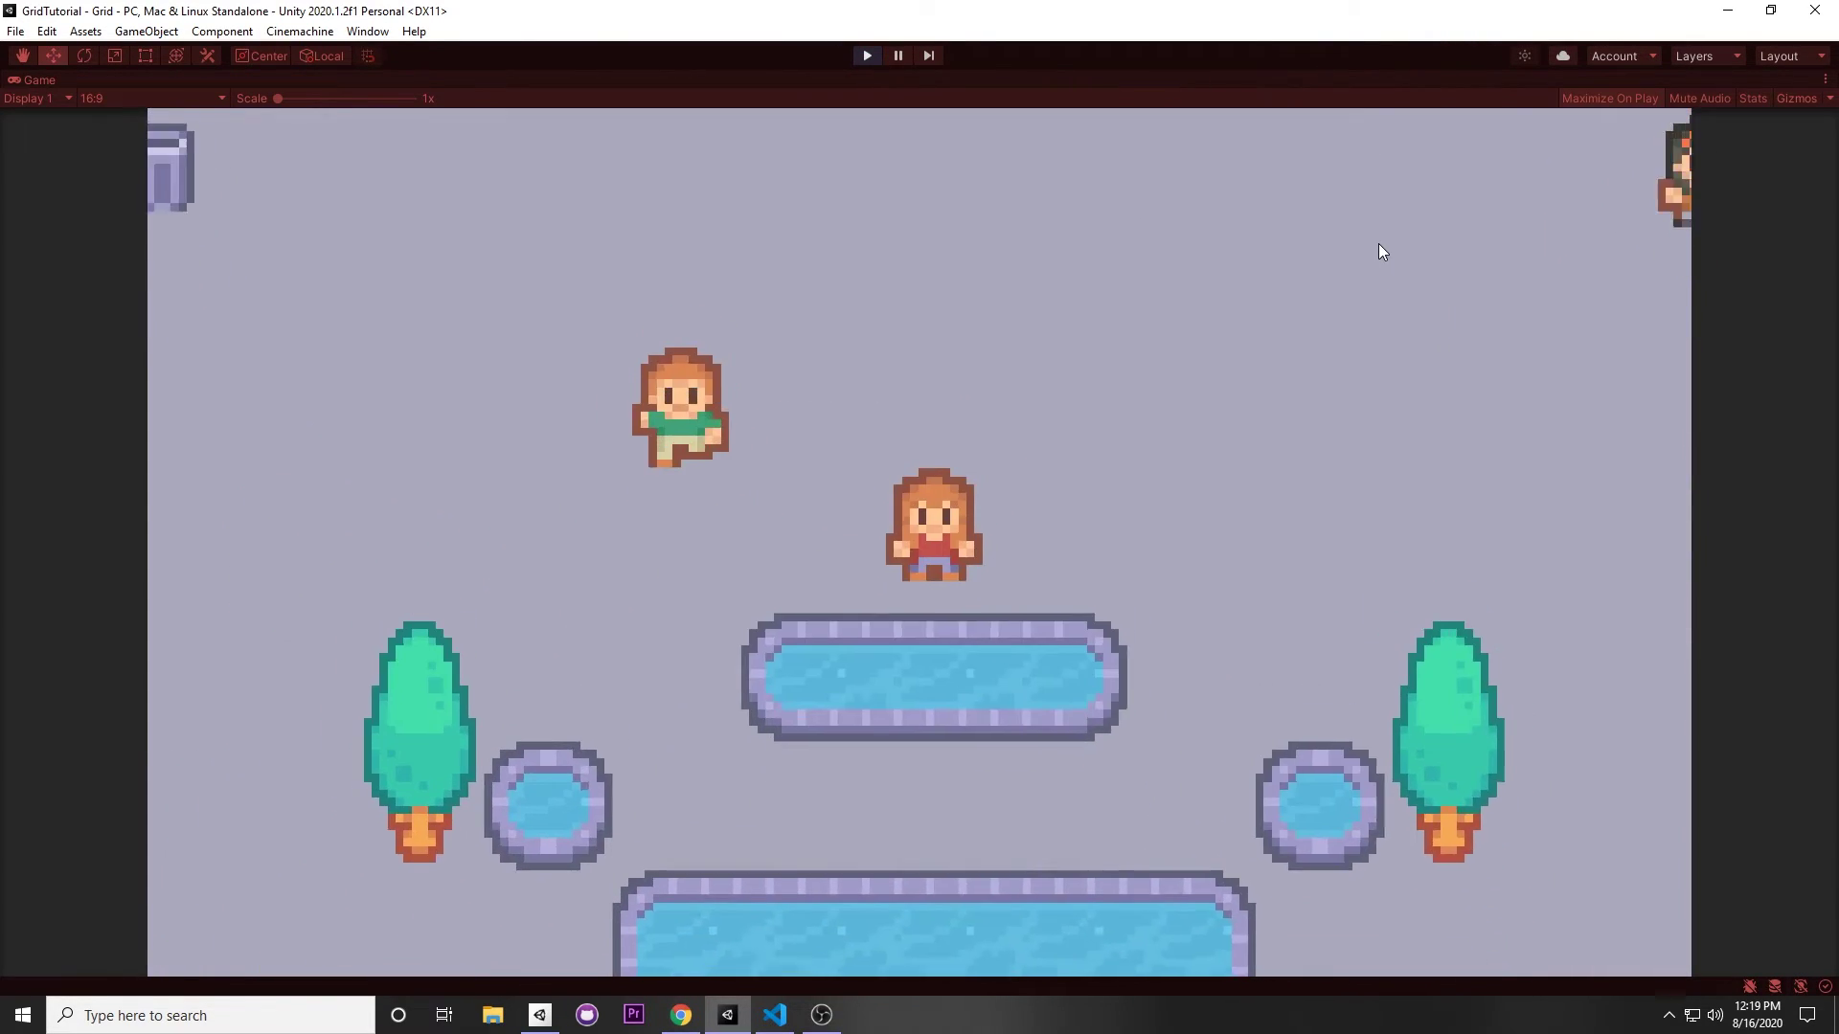
pyautogui.press('Up')
pyautogui.press('Left')
pyautogui.press('Right')
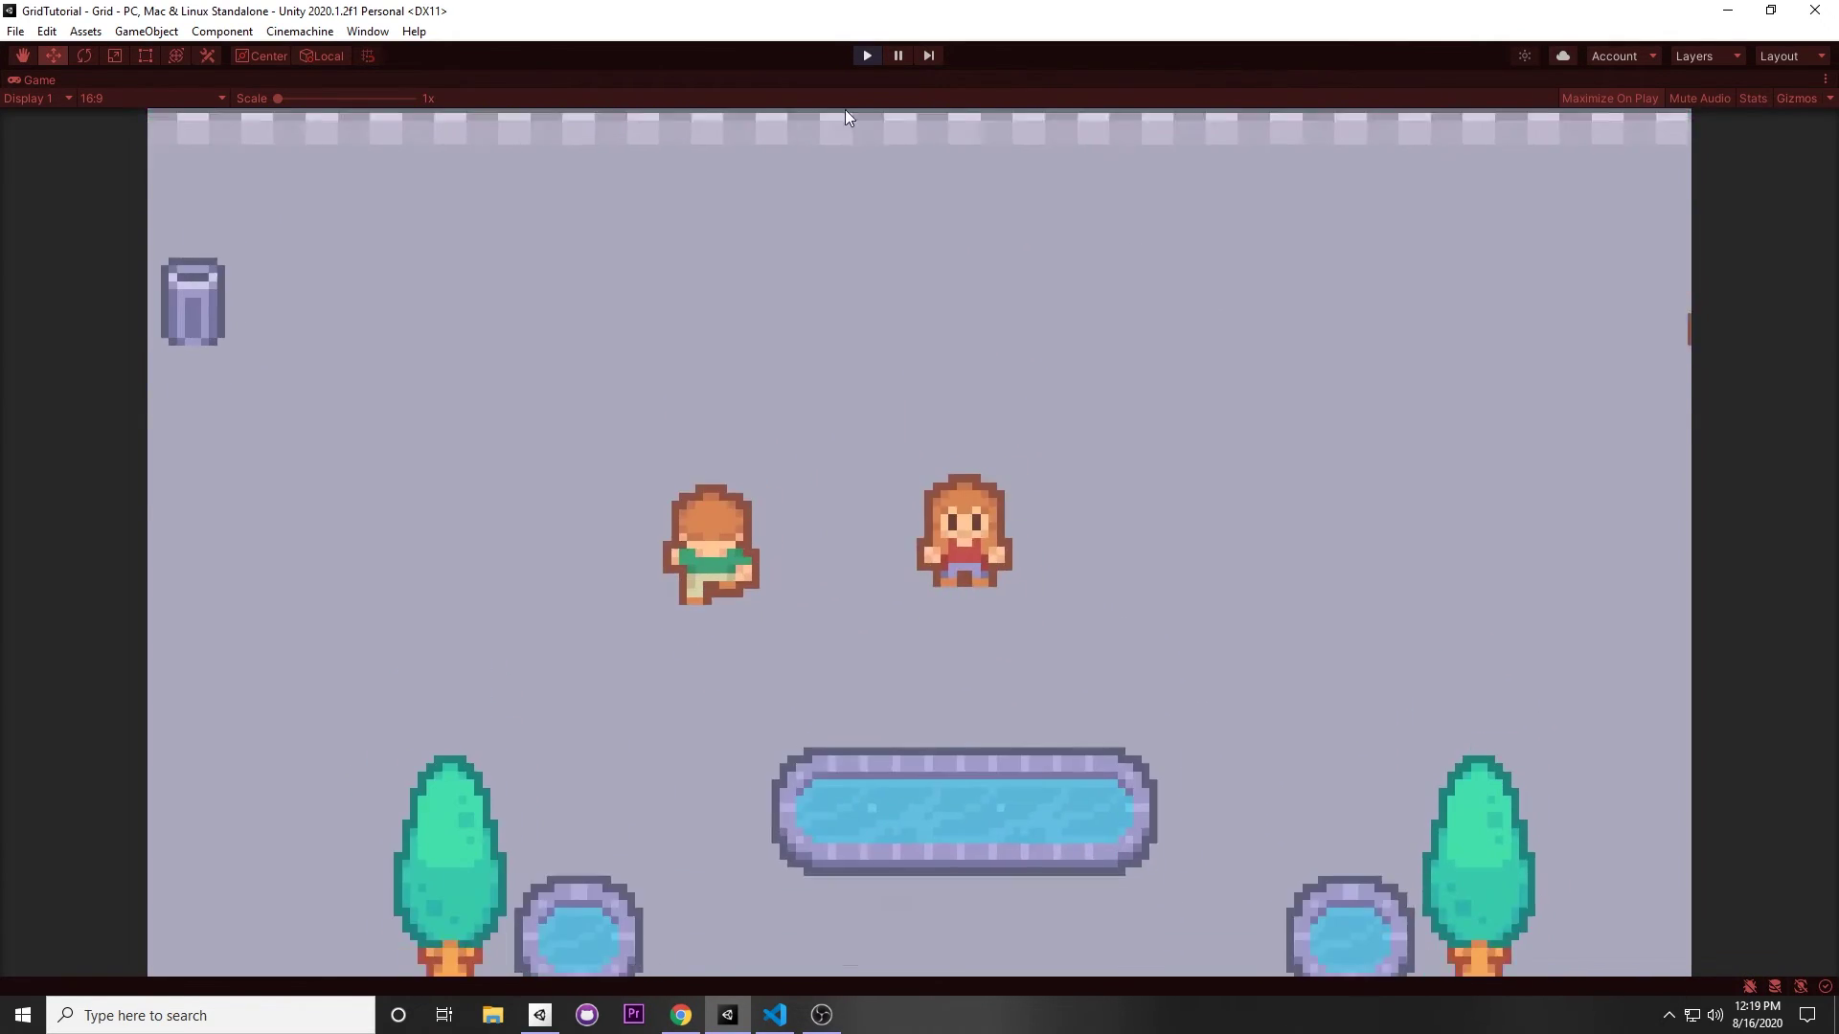
pyautogui.click(867, 56)
# Set the Enemy impulse source's Amplitude Gain to 0.2 and Frequency Gain to 0.4, and play-test the scene
pyautogui.click(153, 255)
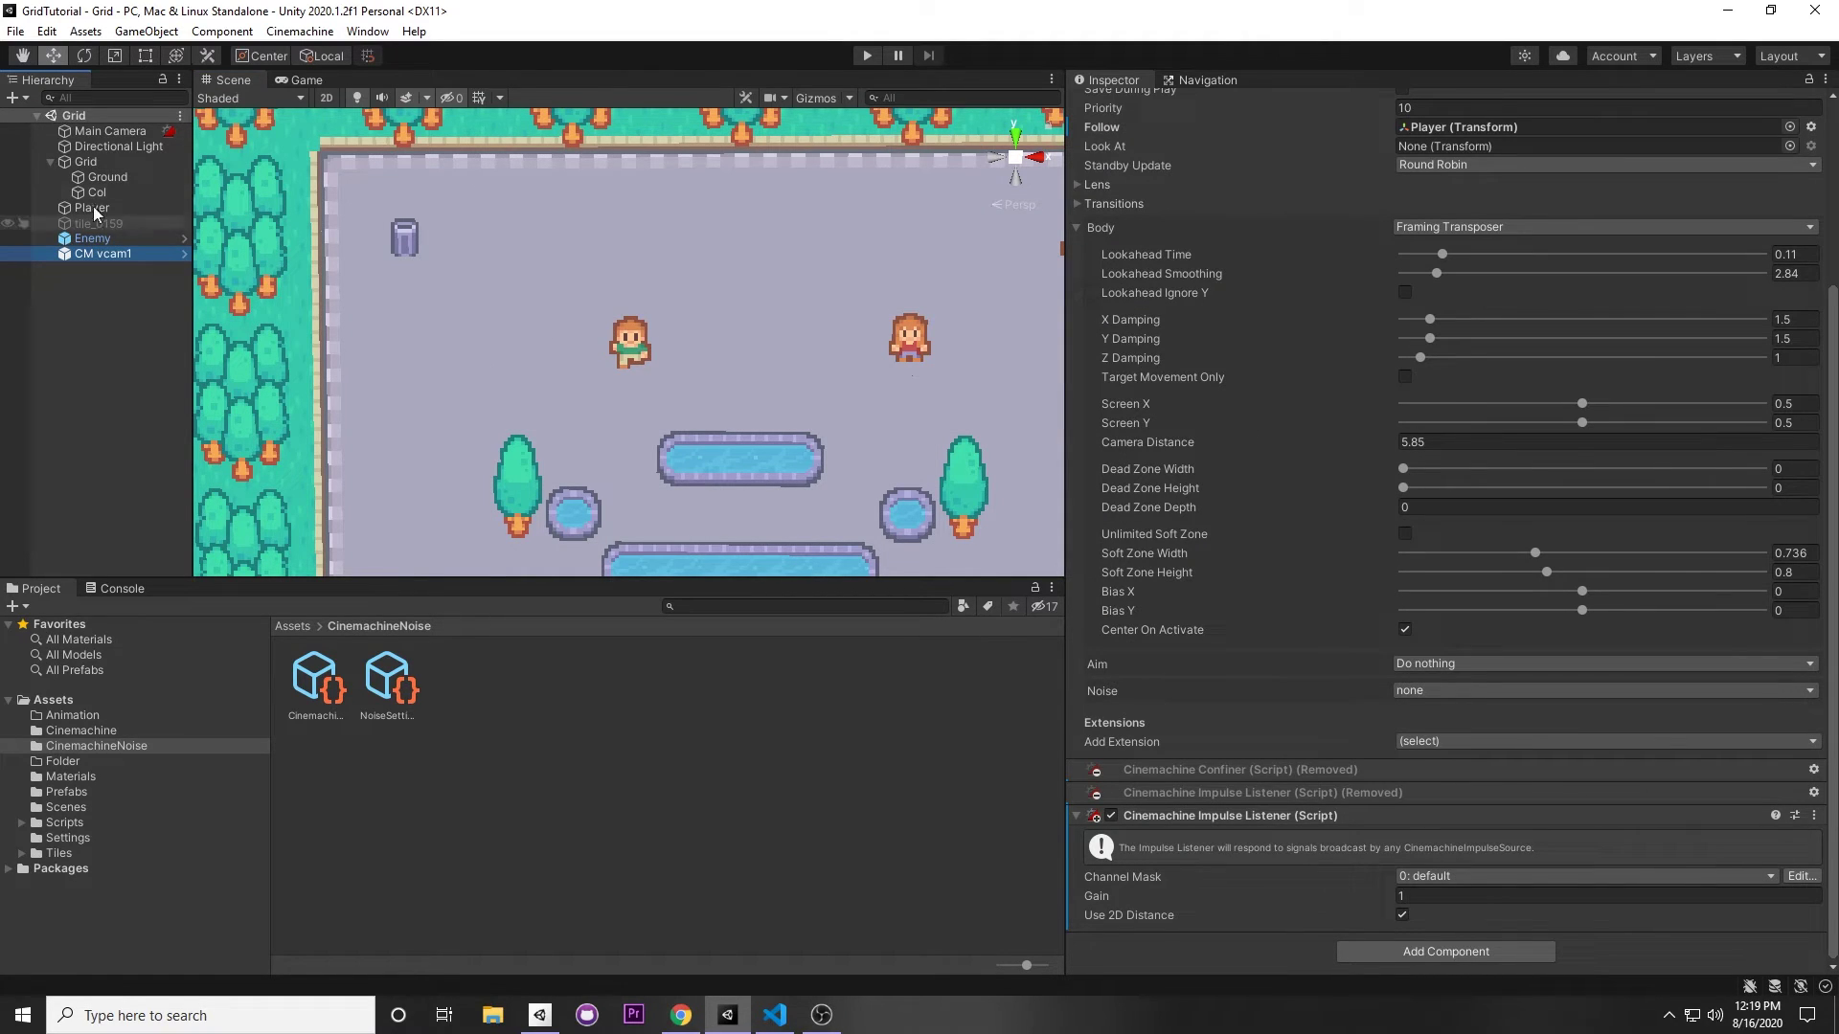
pyautogui.click(93, 239)
pyautogui.scroll(-15, 1192, 549)
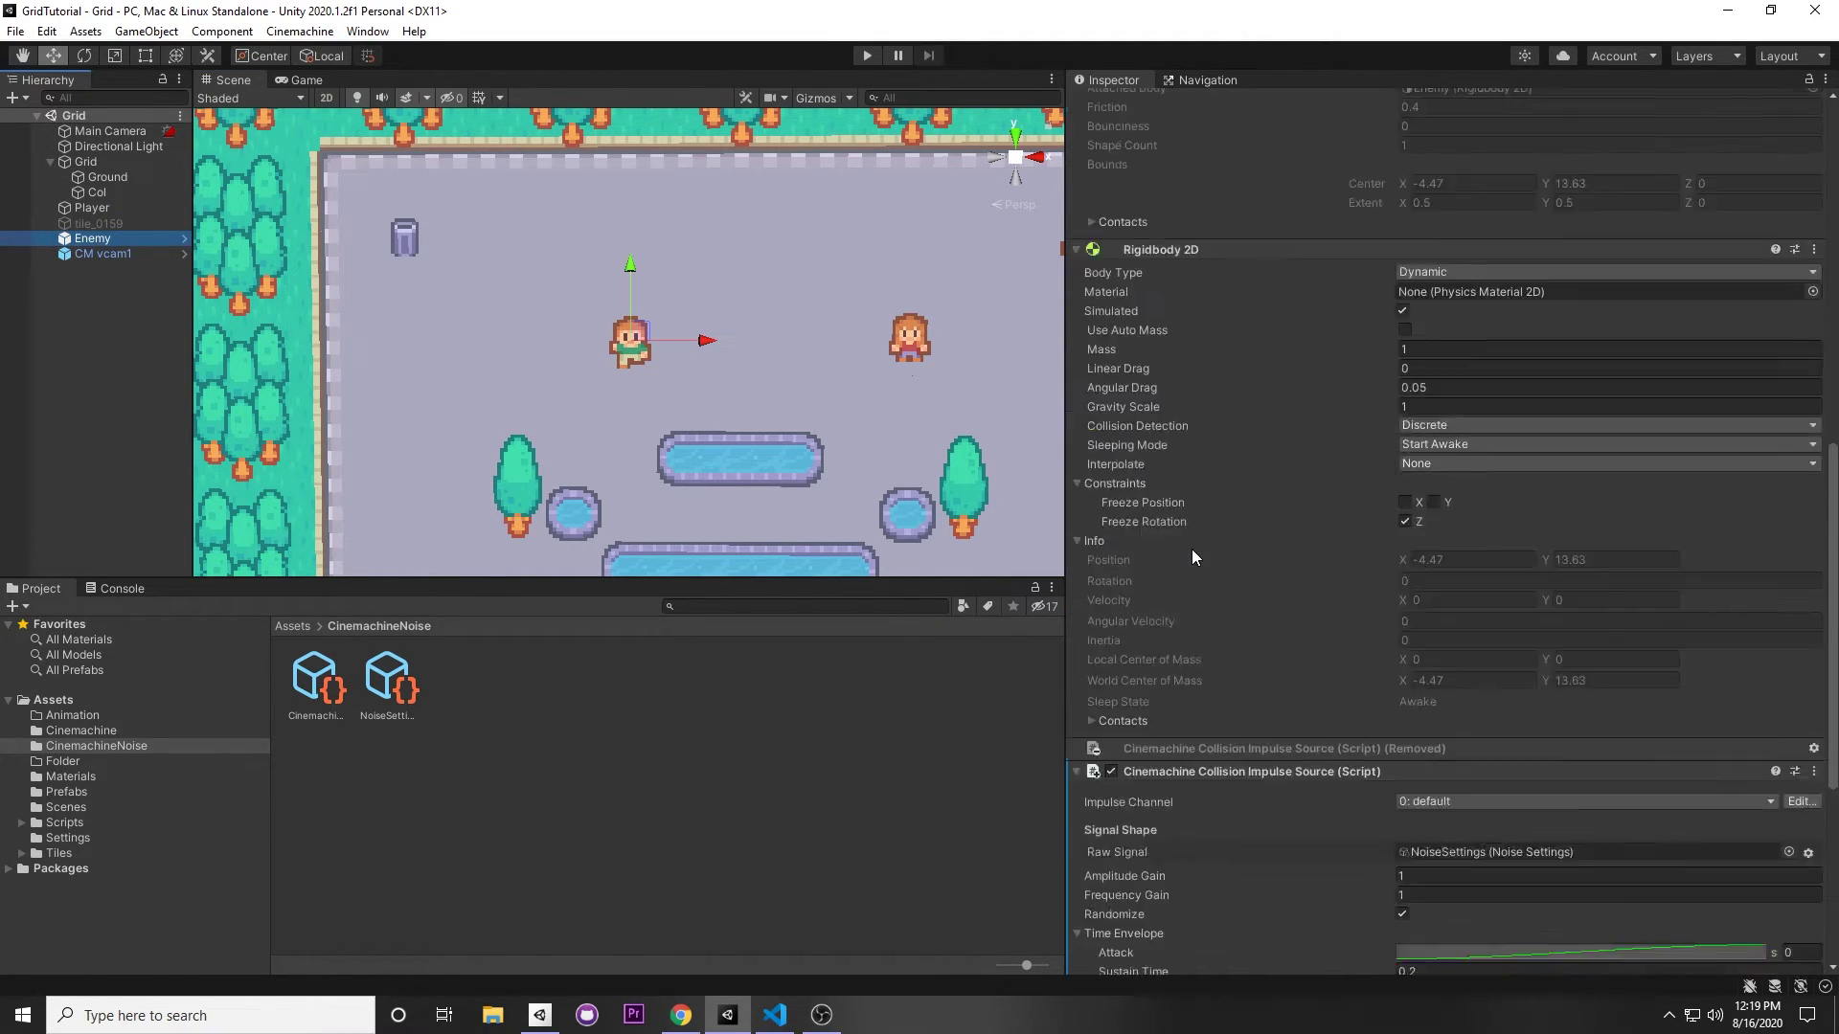
pyautogui.click(1413, 446)
pyautogui.click(1413, 446)
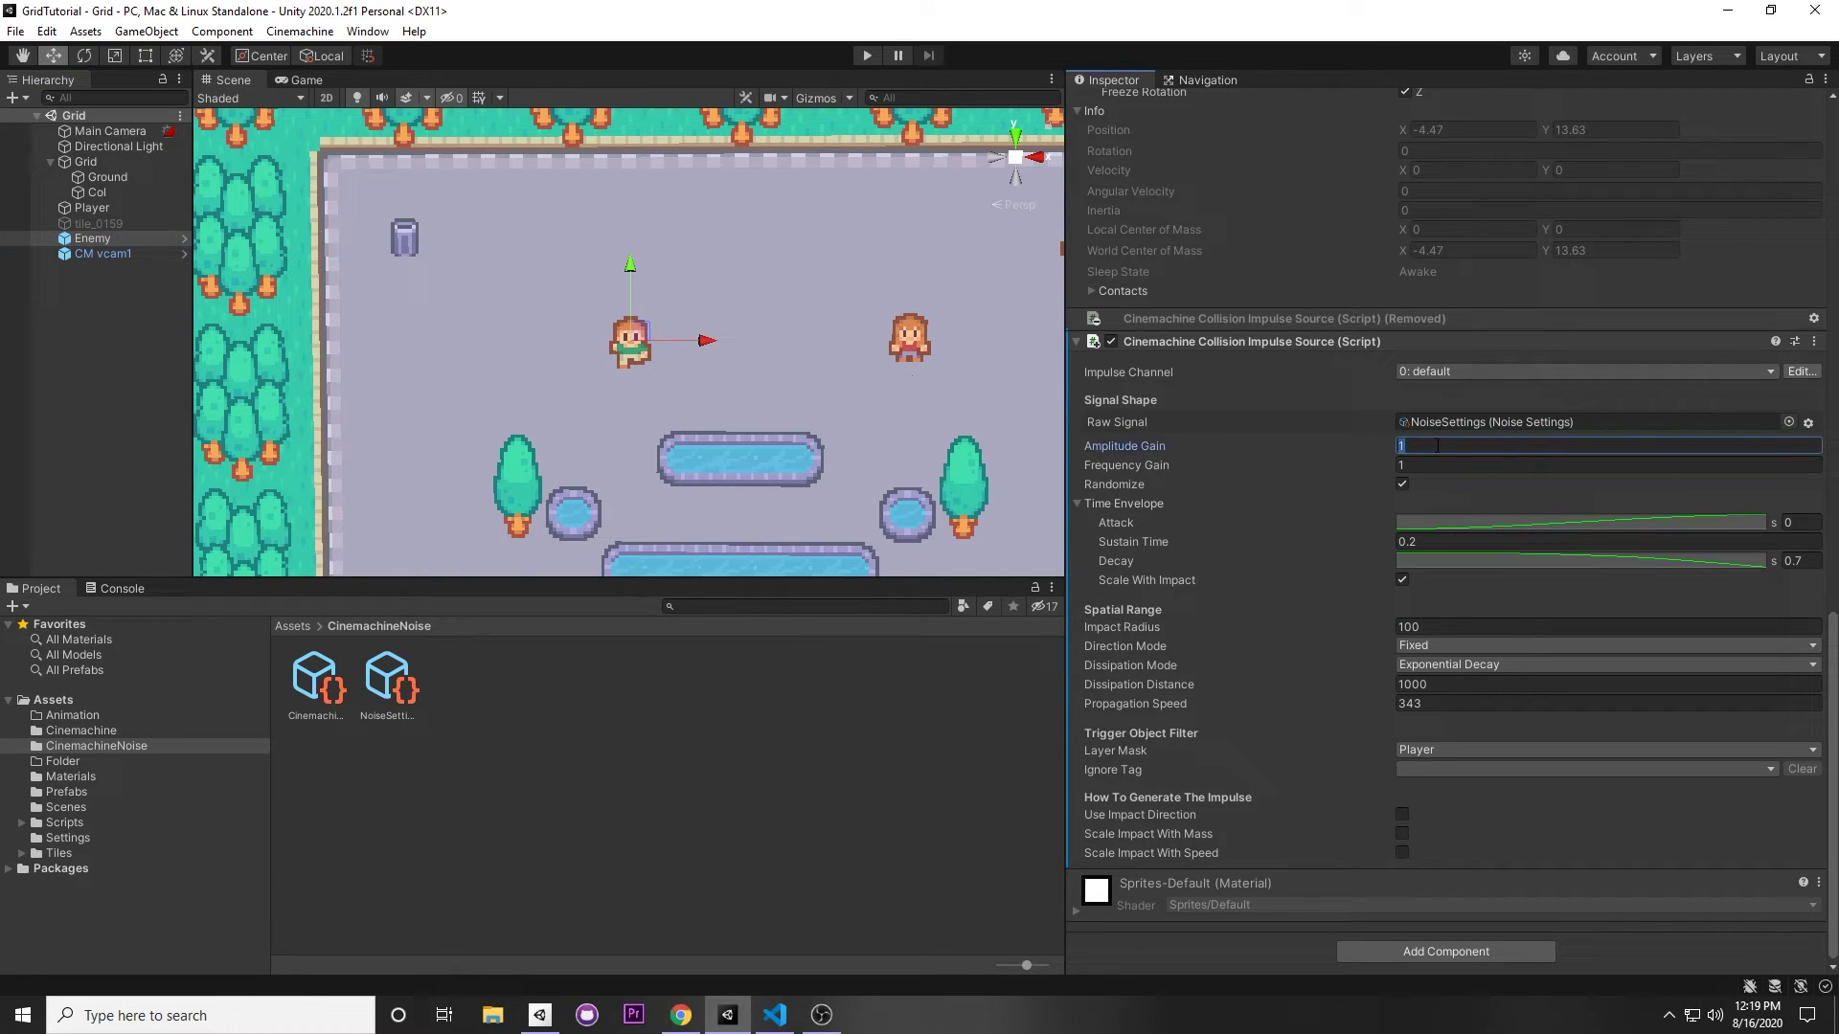
pyautogui.write('.2')
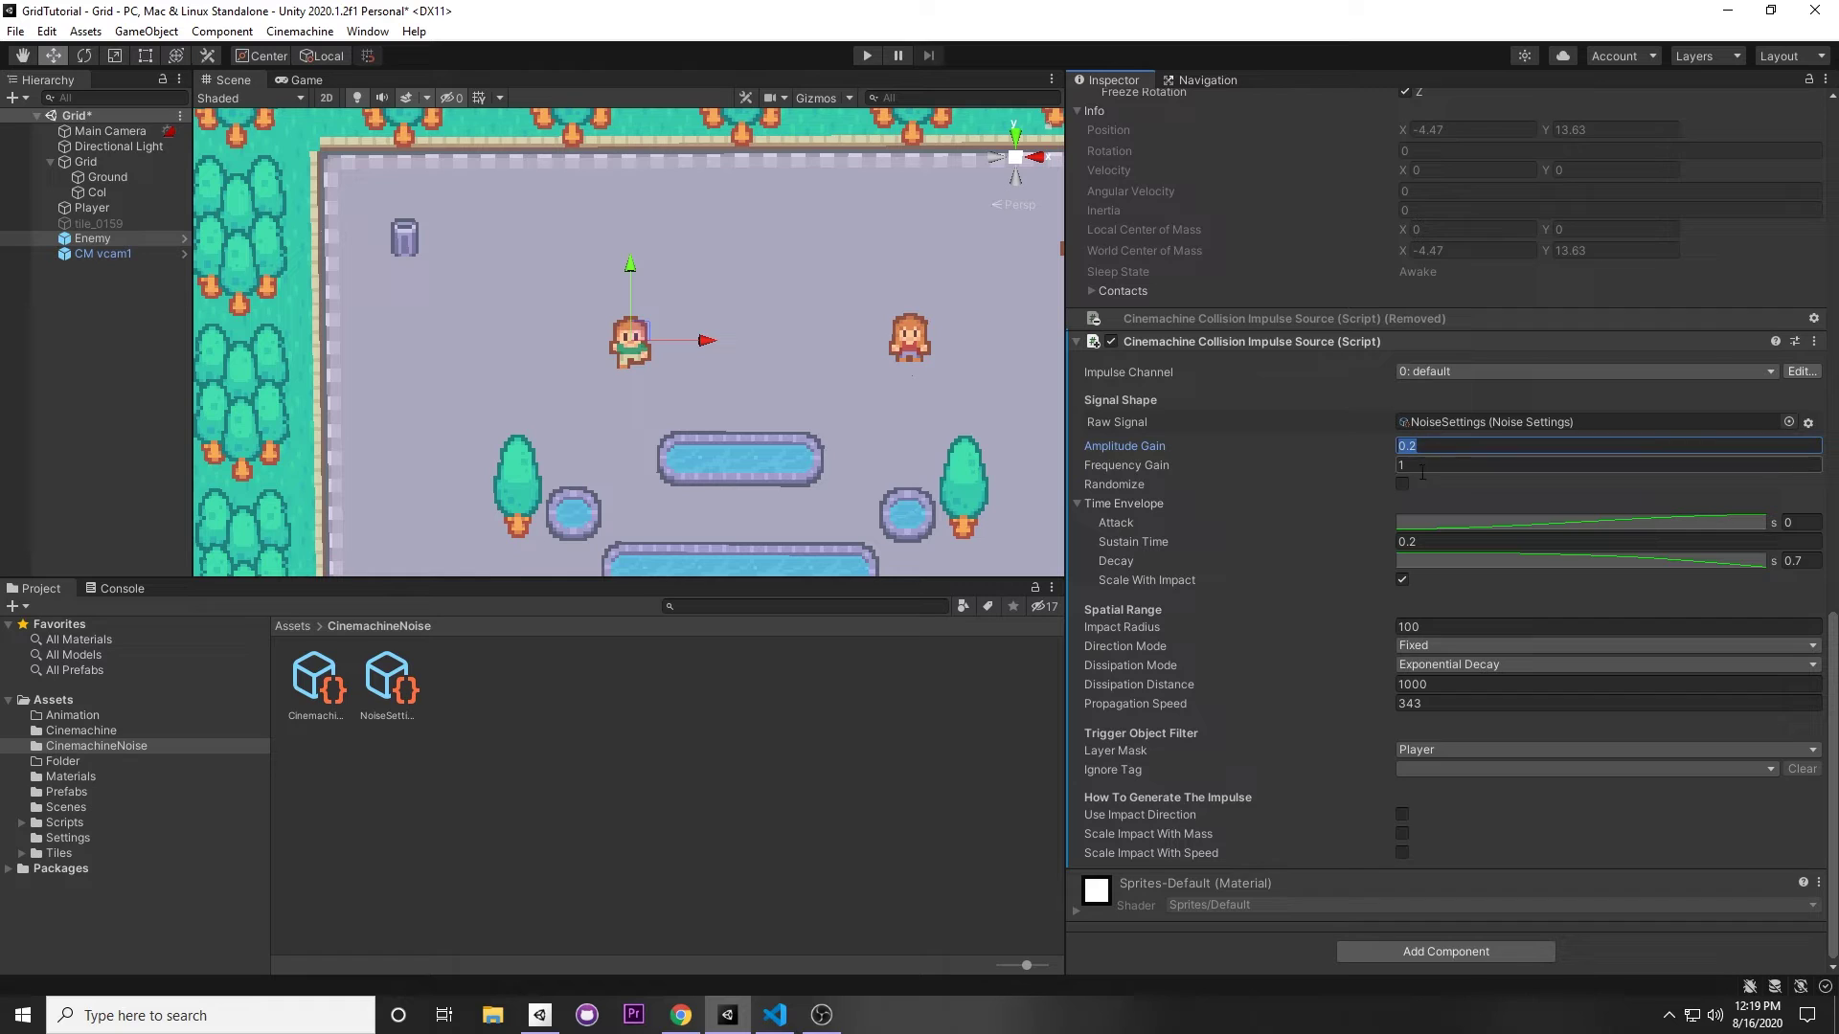
pyautogui.click(1458, 467)
pyautogui.write('.4')
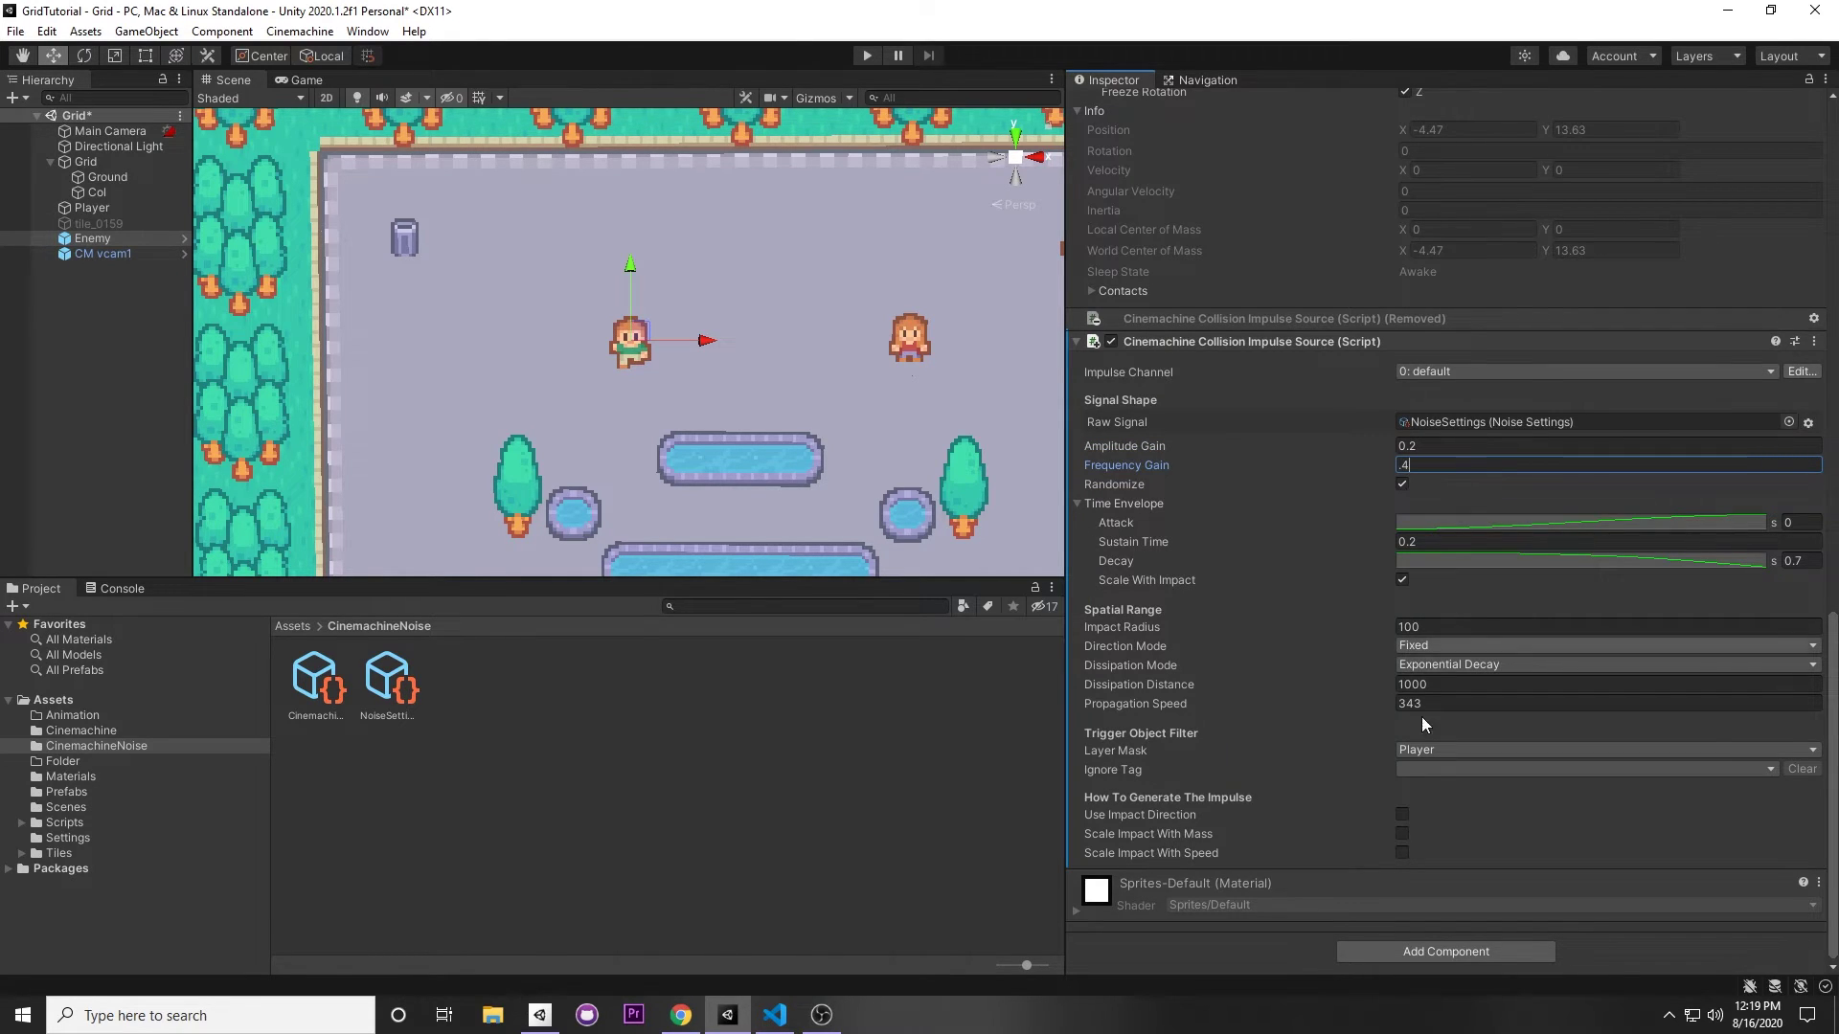
pyautogui.hotkey('ctrl', 'p')
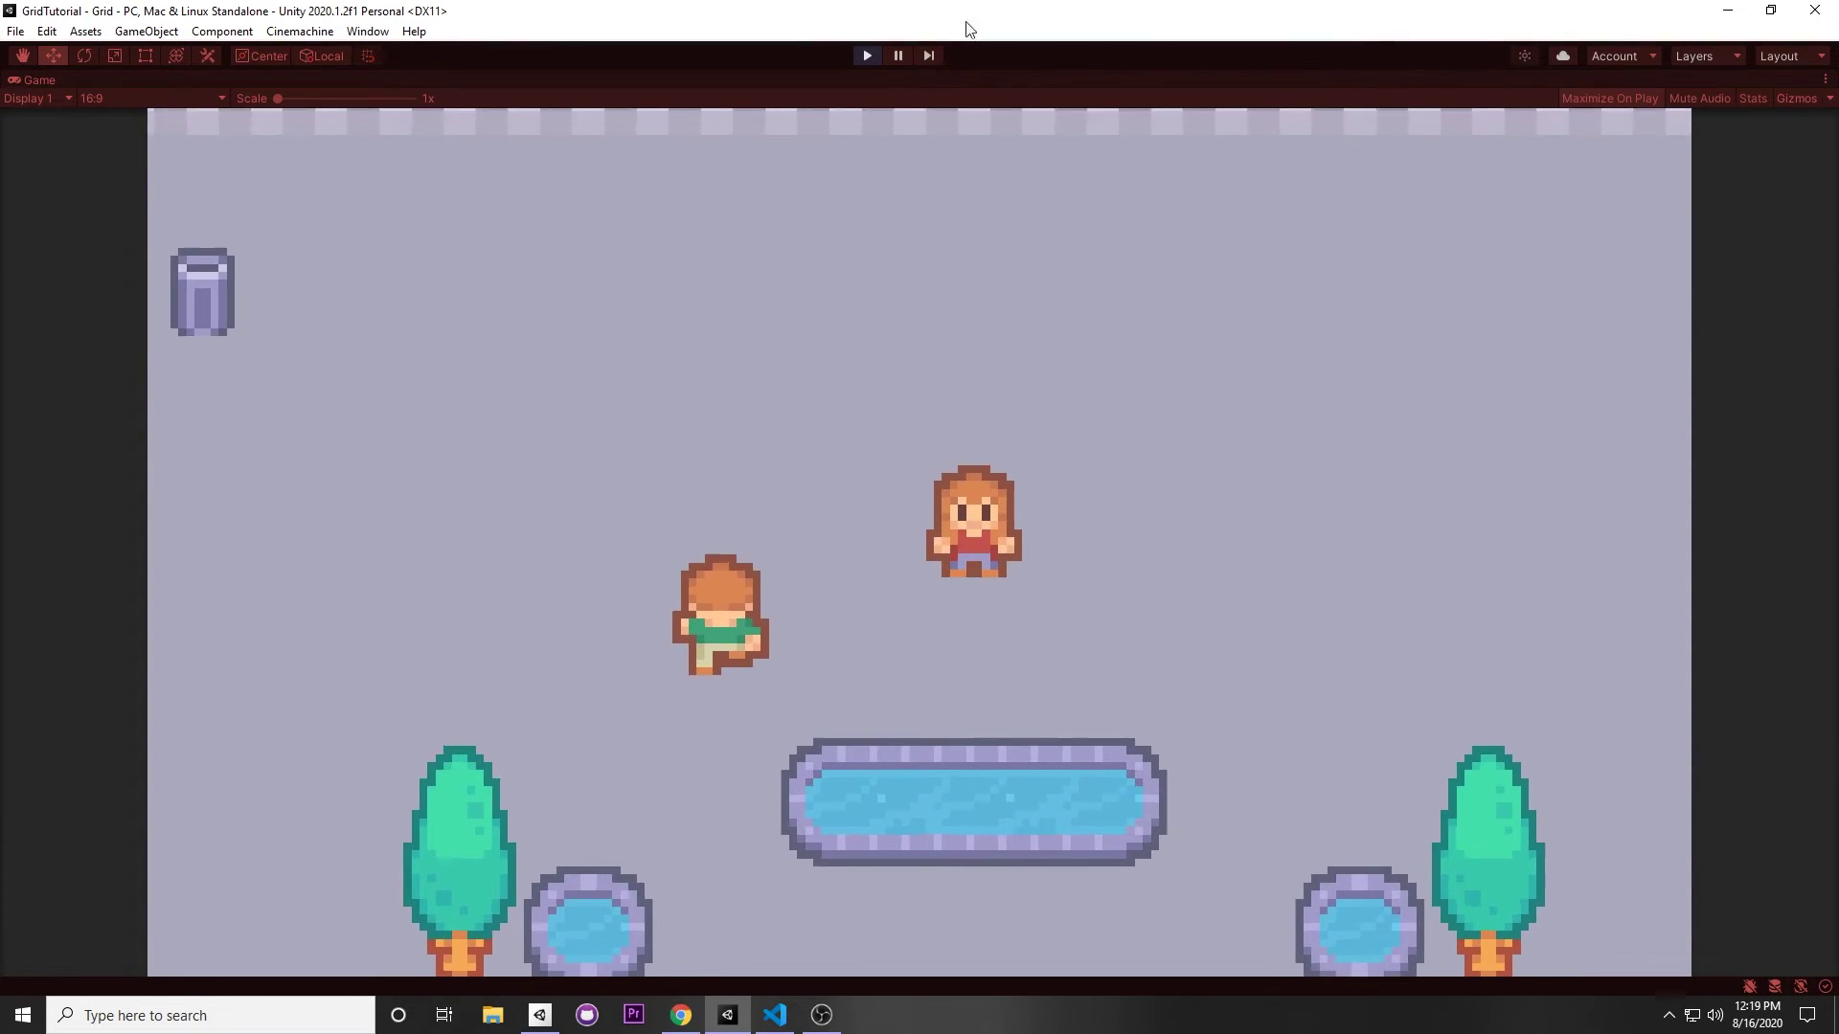
pyautogui.click(870, 54)
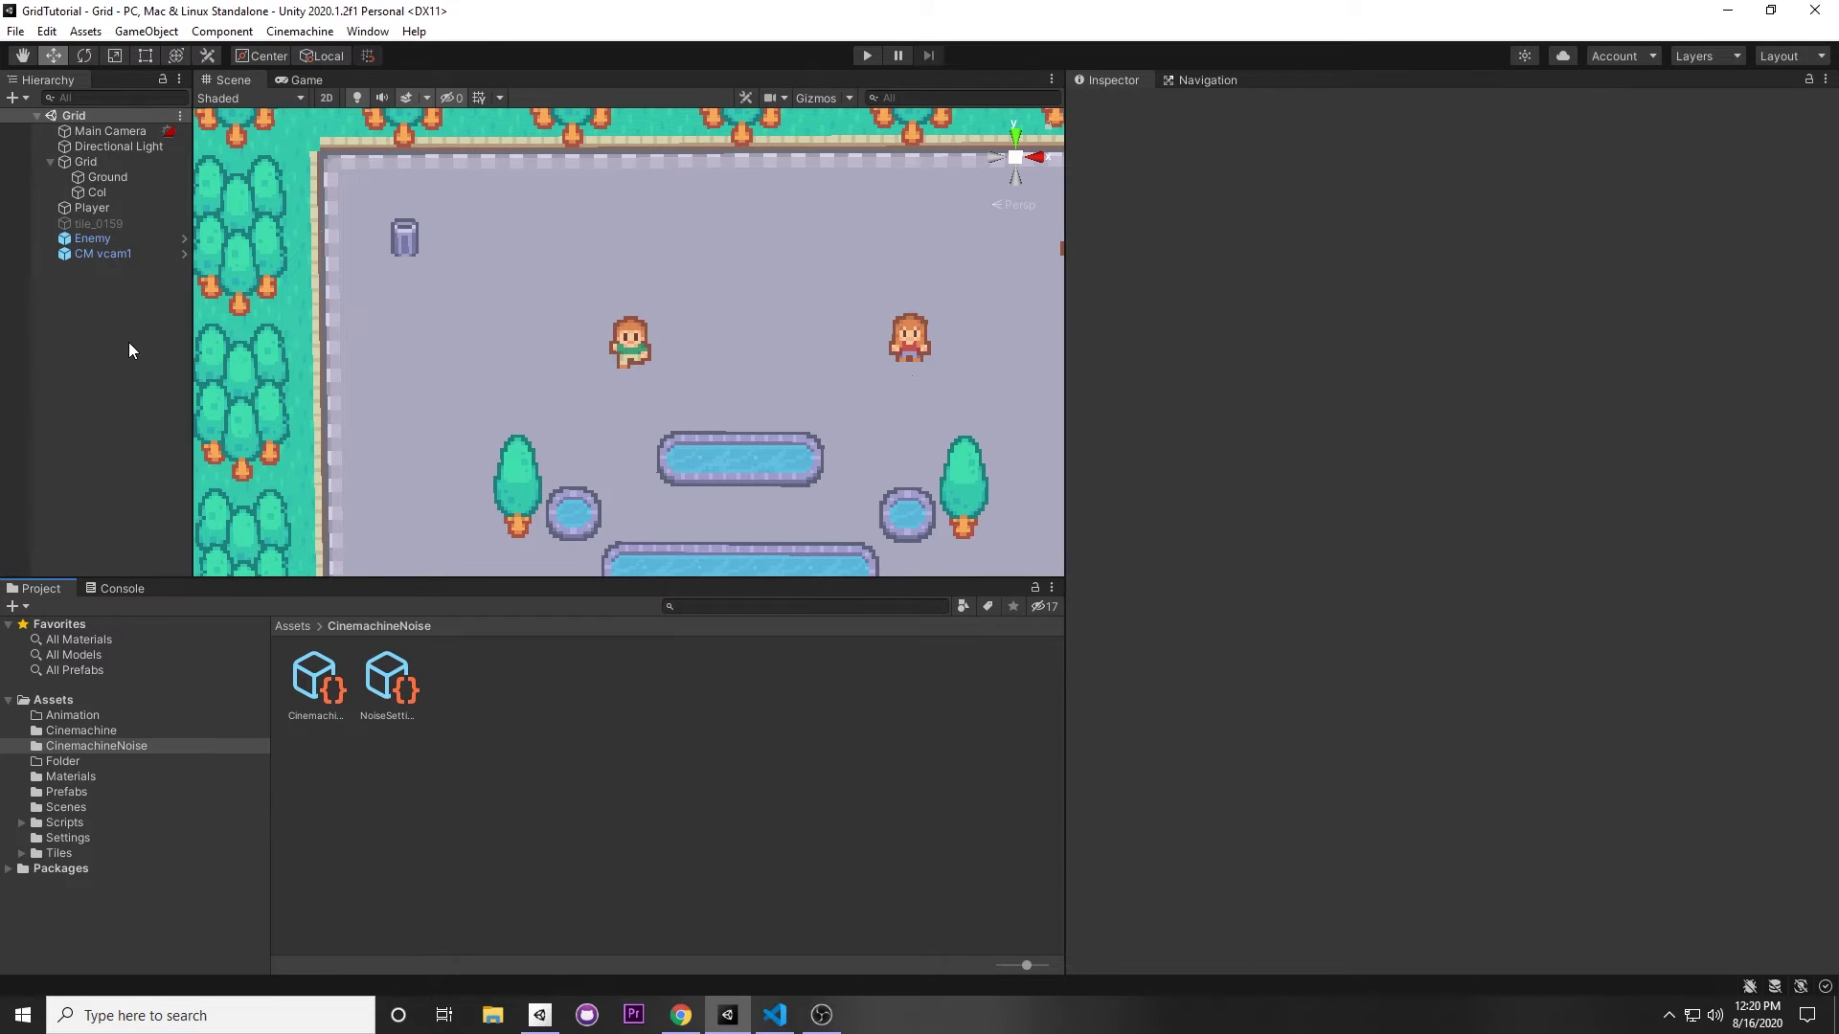
# Create an empty object named Shake in the Grid scene and add the Shockwave Unity Event component to it
pyautogui.rightClick(74, 274)
pyautogui.click(155, 471)
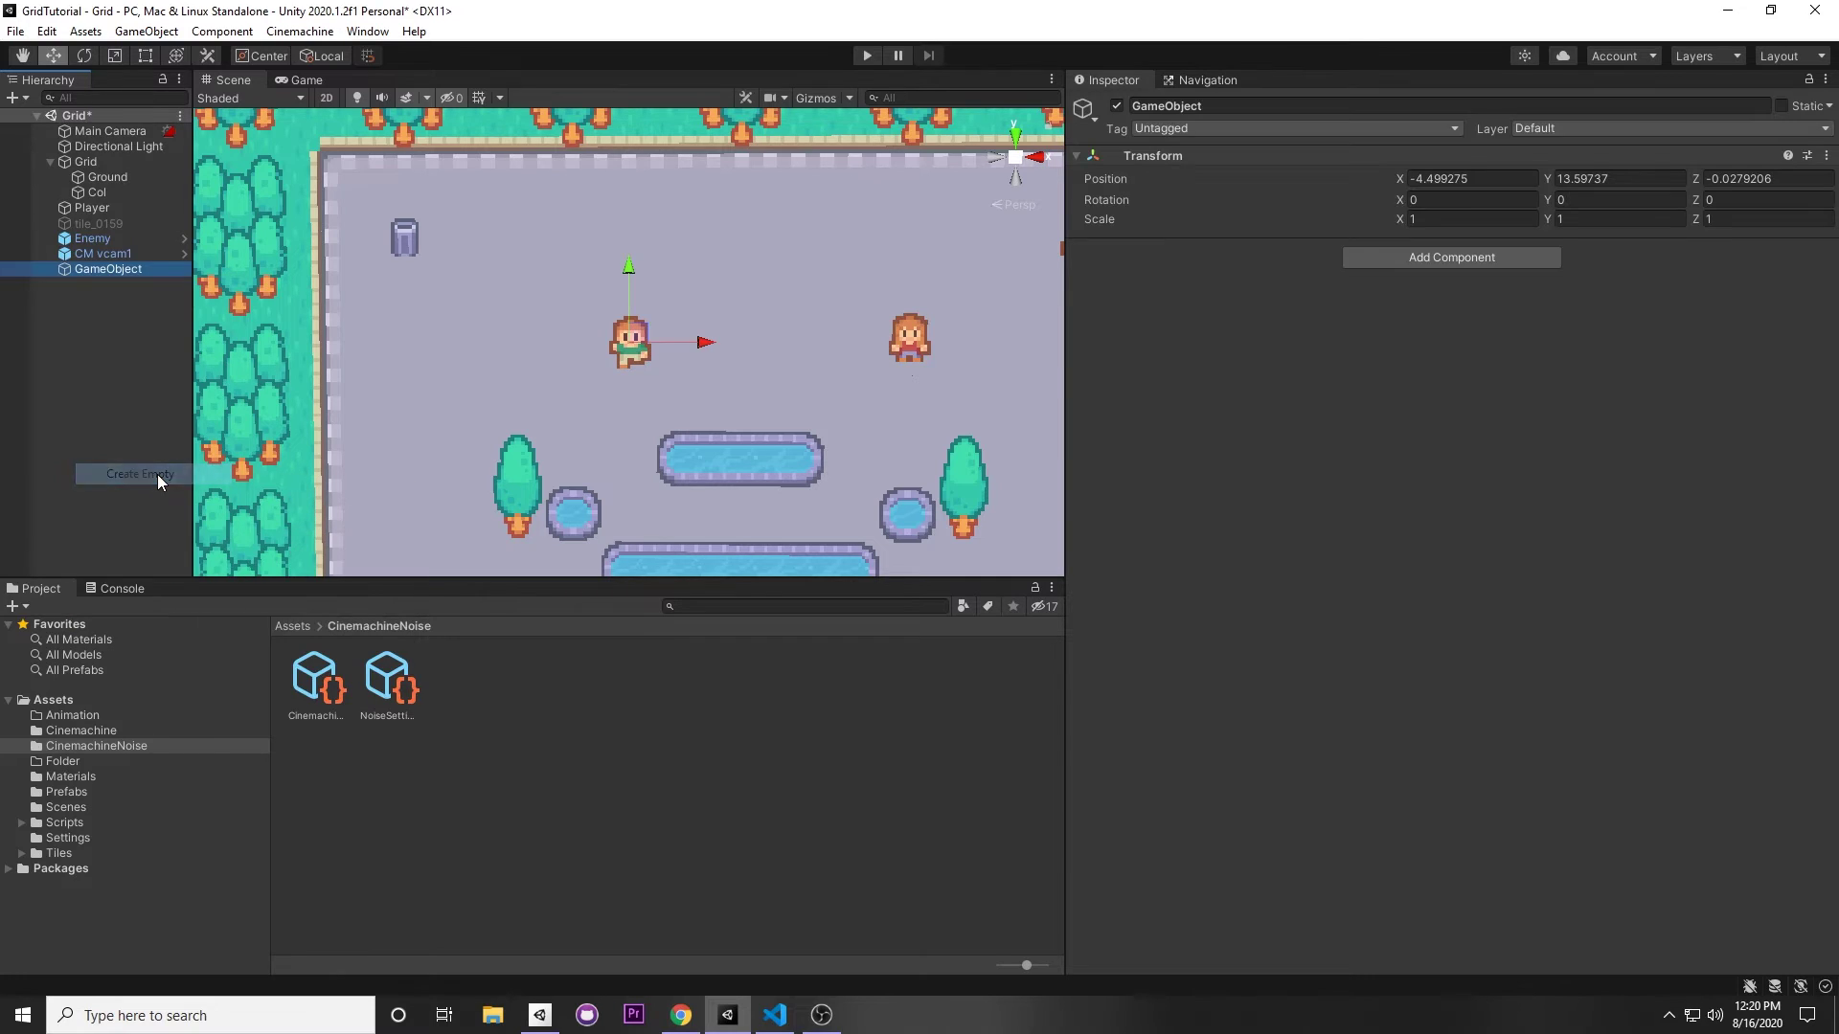
pyautogui.write('Shake')
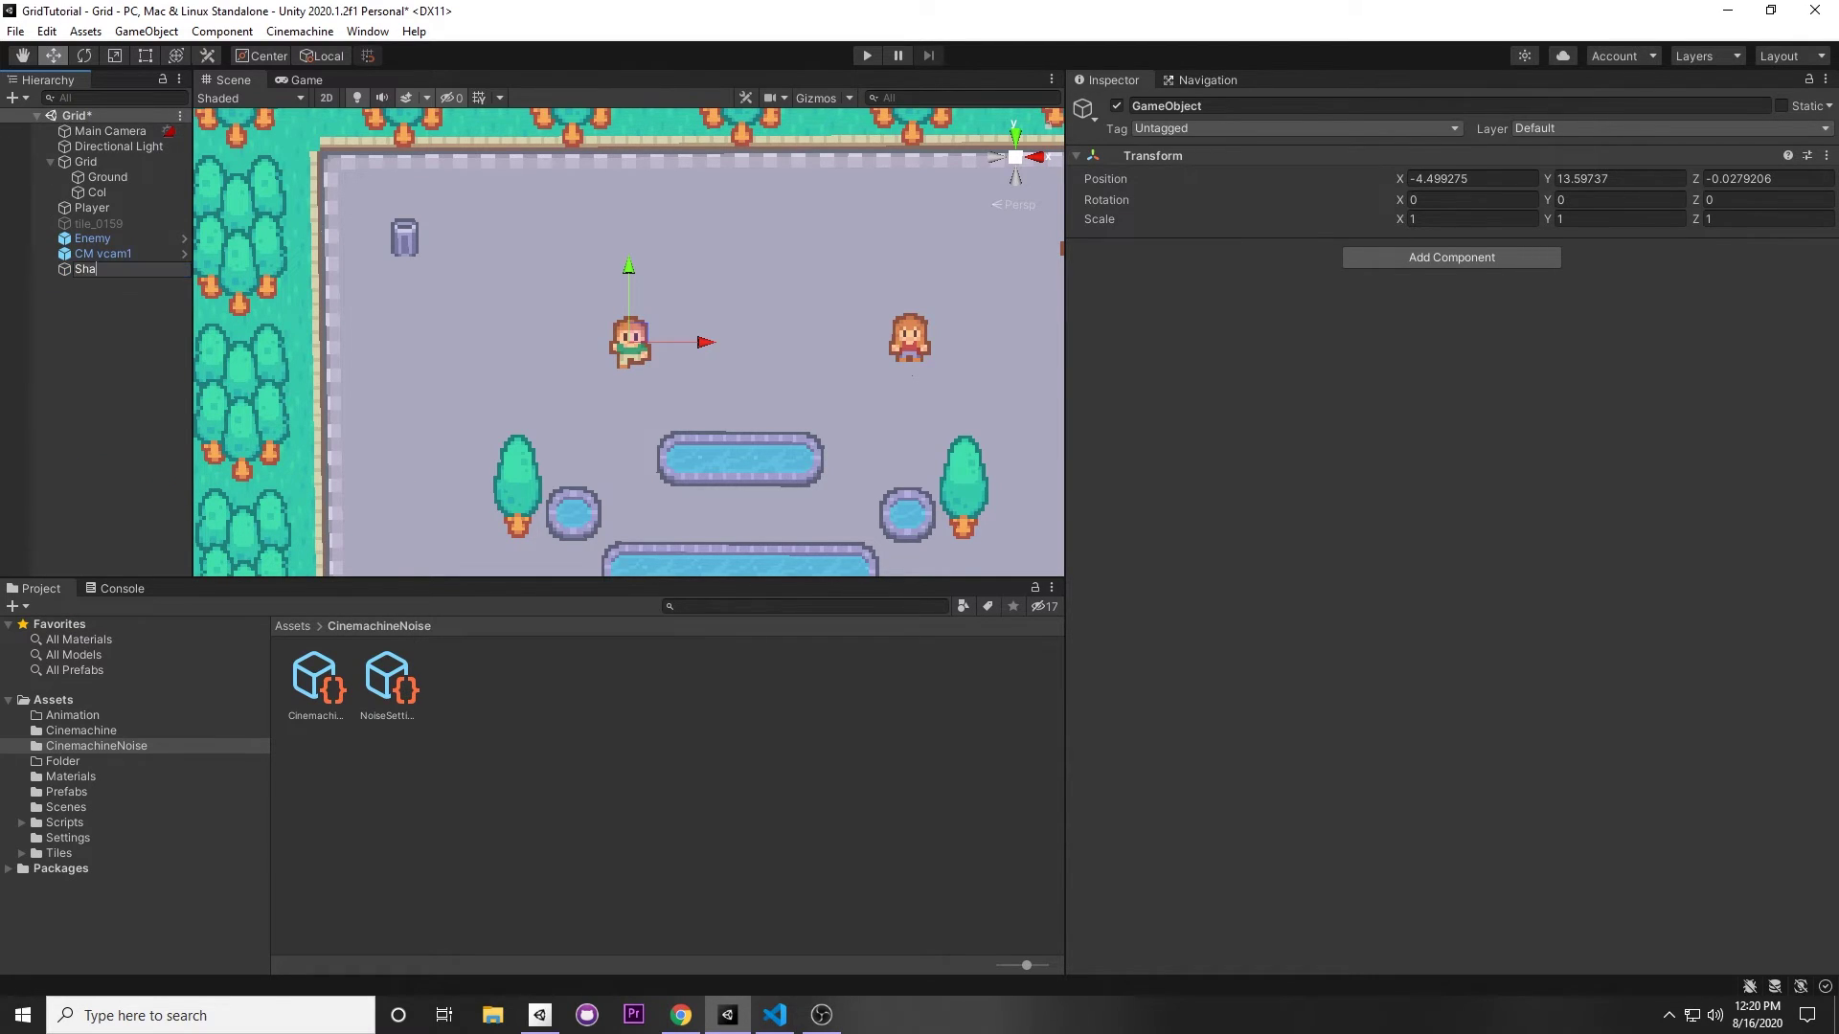
pyautogui.press('Return')
pyautogui.click(1365, 256)
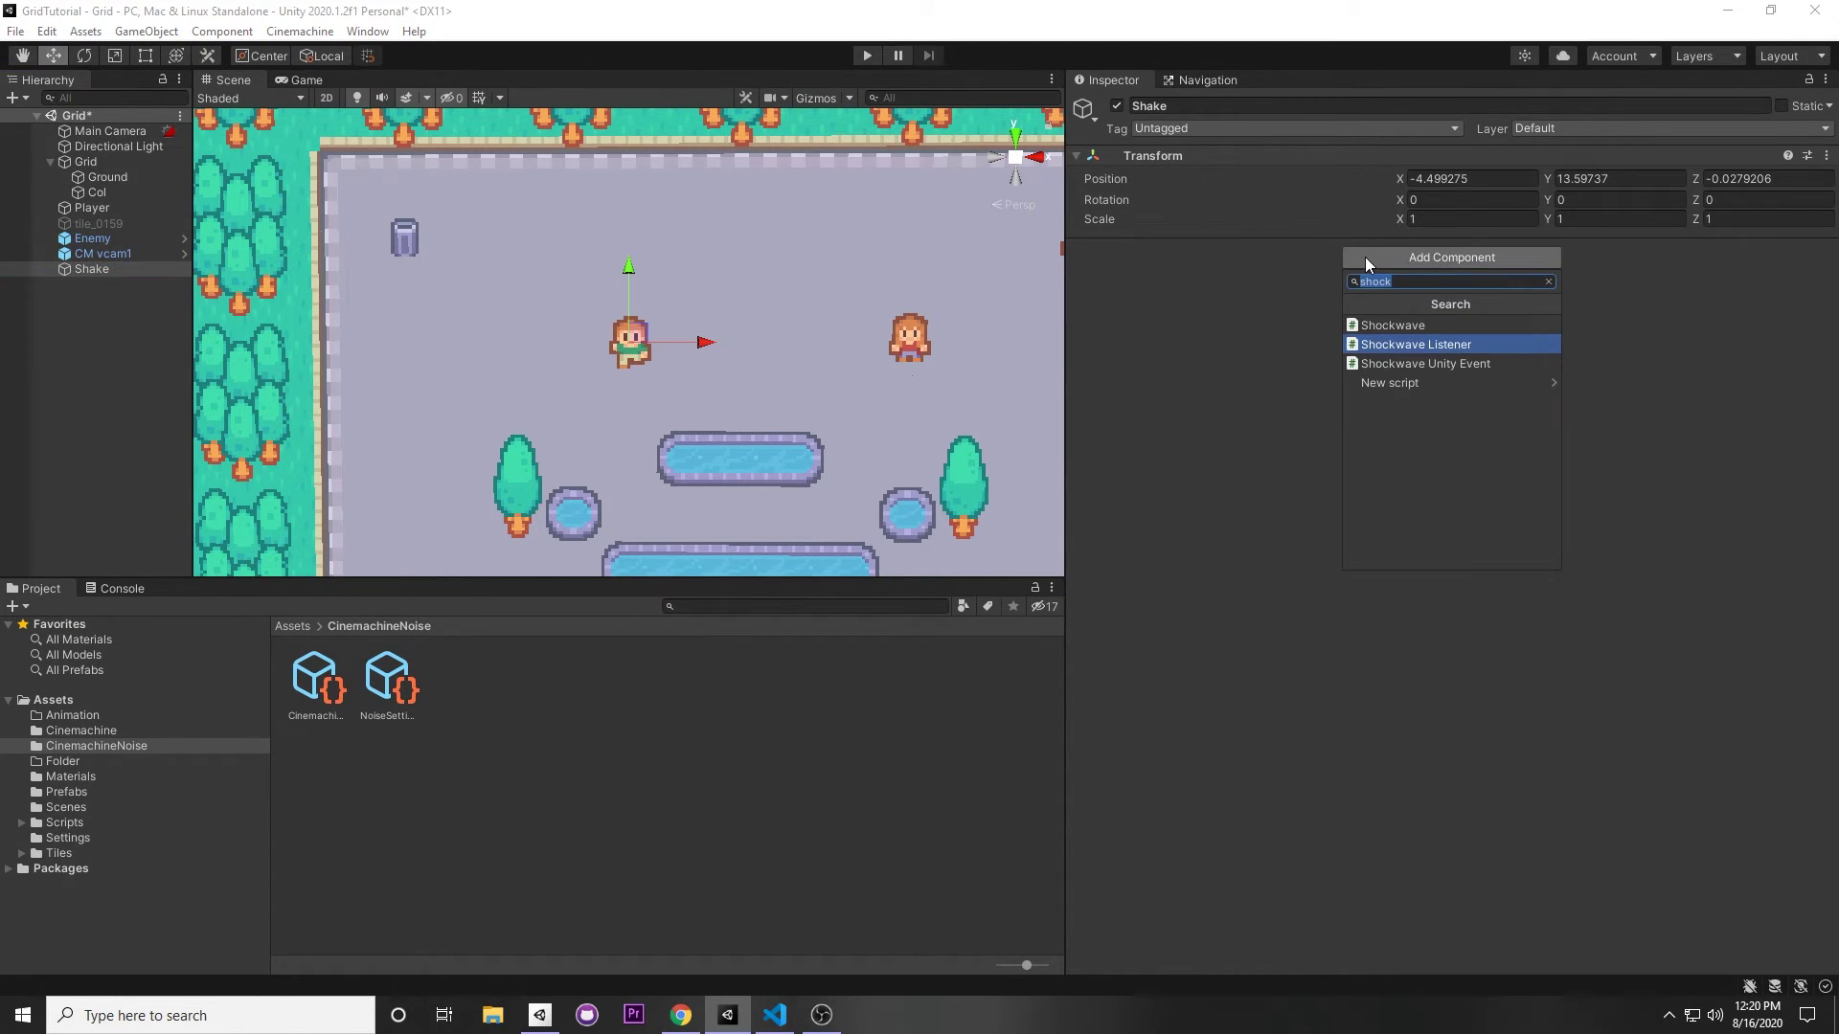
pyautogui.press('Down')
pyautogui.press('Return')
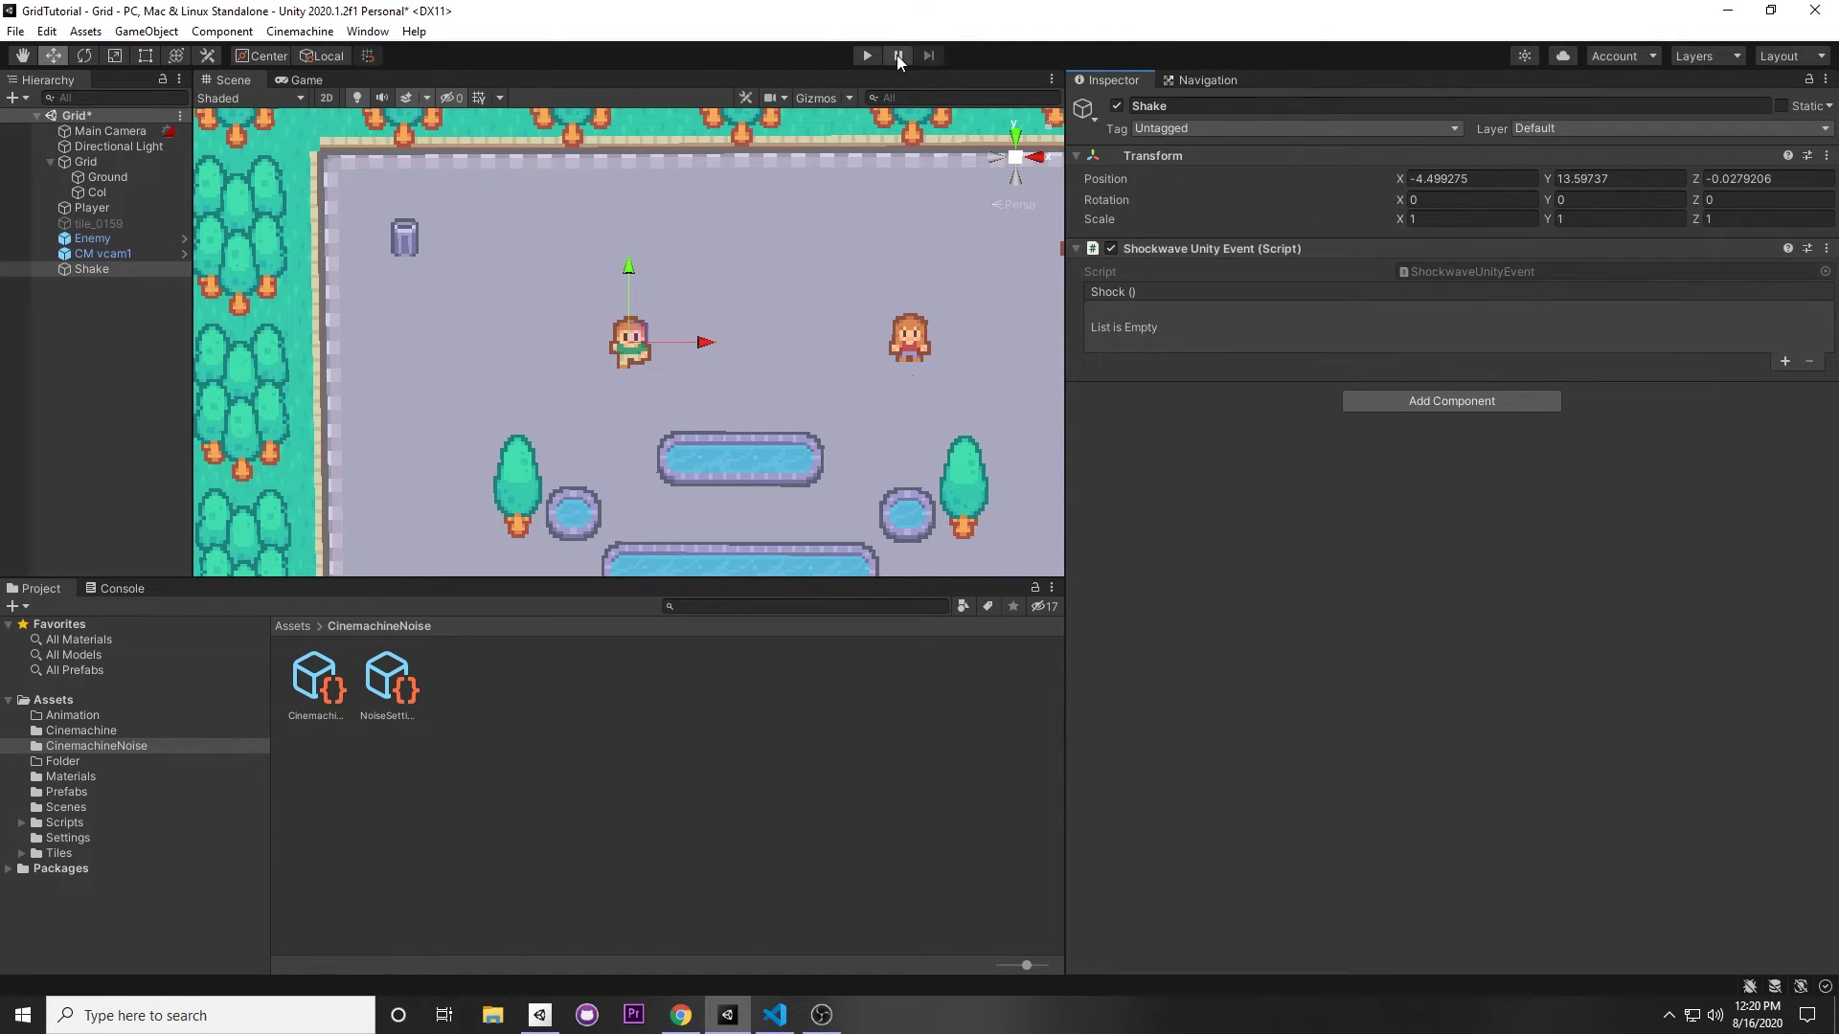
# Switch to Visual Studio Code and examine ShockwaveUnityEvent.cs: the shock event, the InvokeRepeating call's arguments and the ShockwaveEvent method
pyautogui.click(775, 1015)
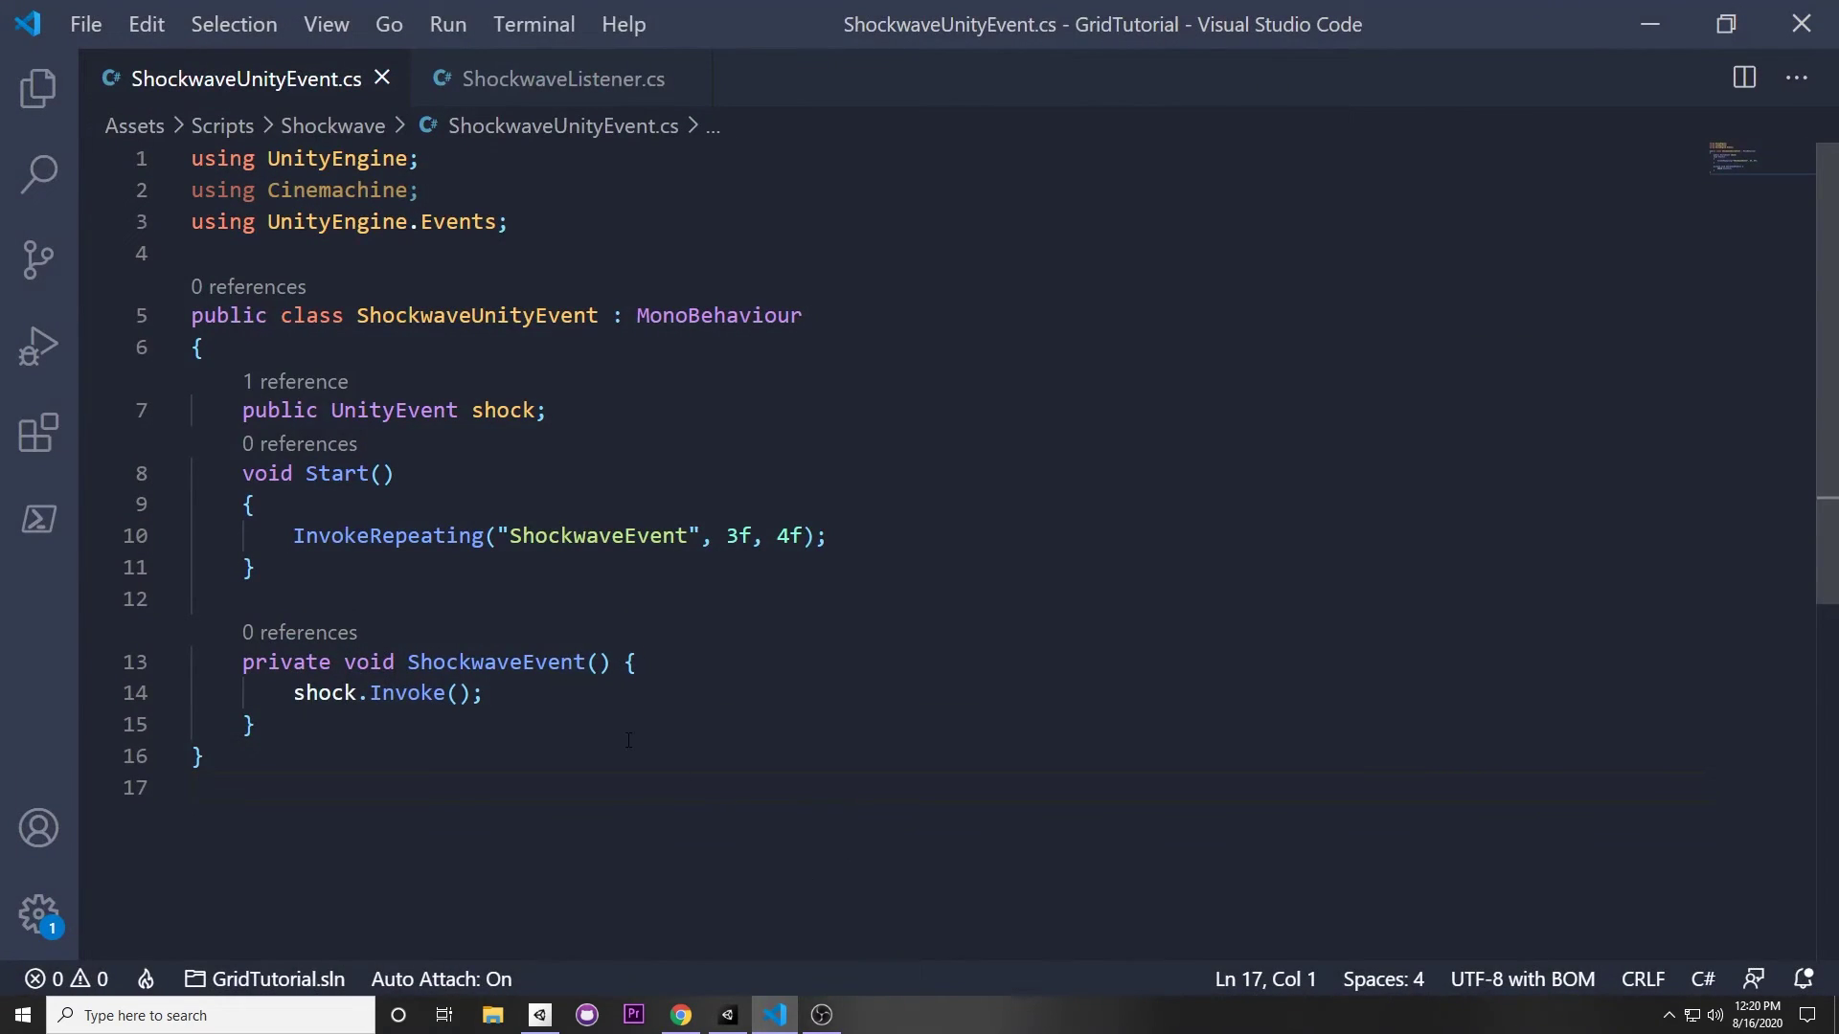
pyautogui.keyDown('ctrl'); pyautogui.scroll(2, 629, 740); pyautogui.keyUp('ctrl')
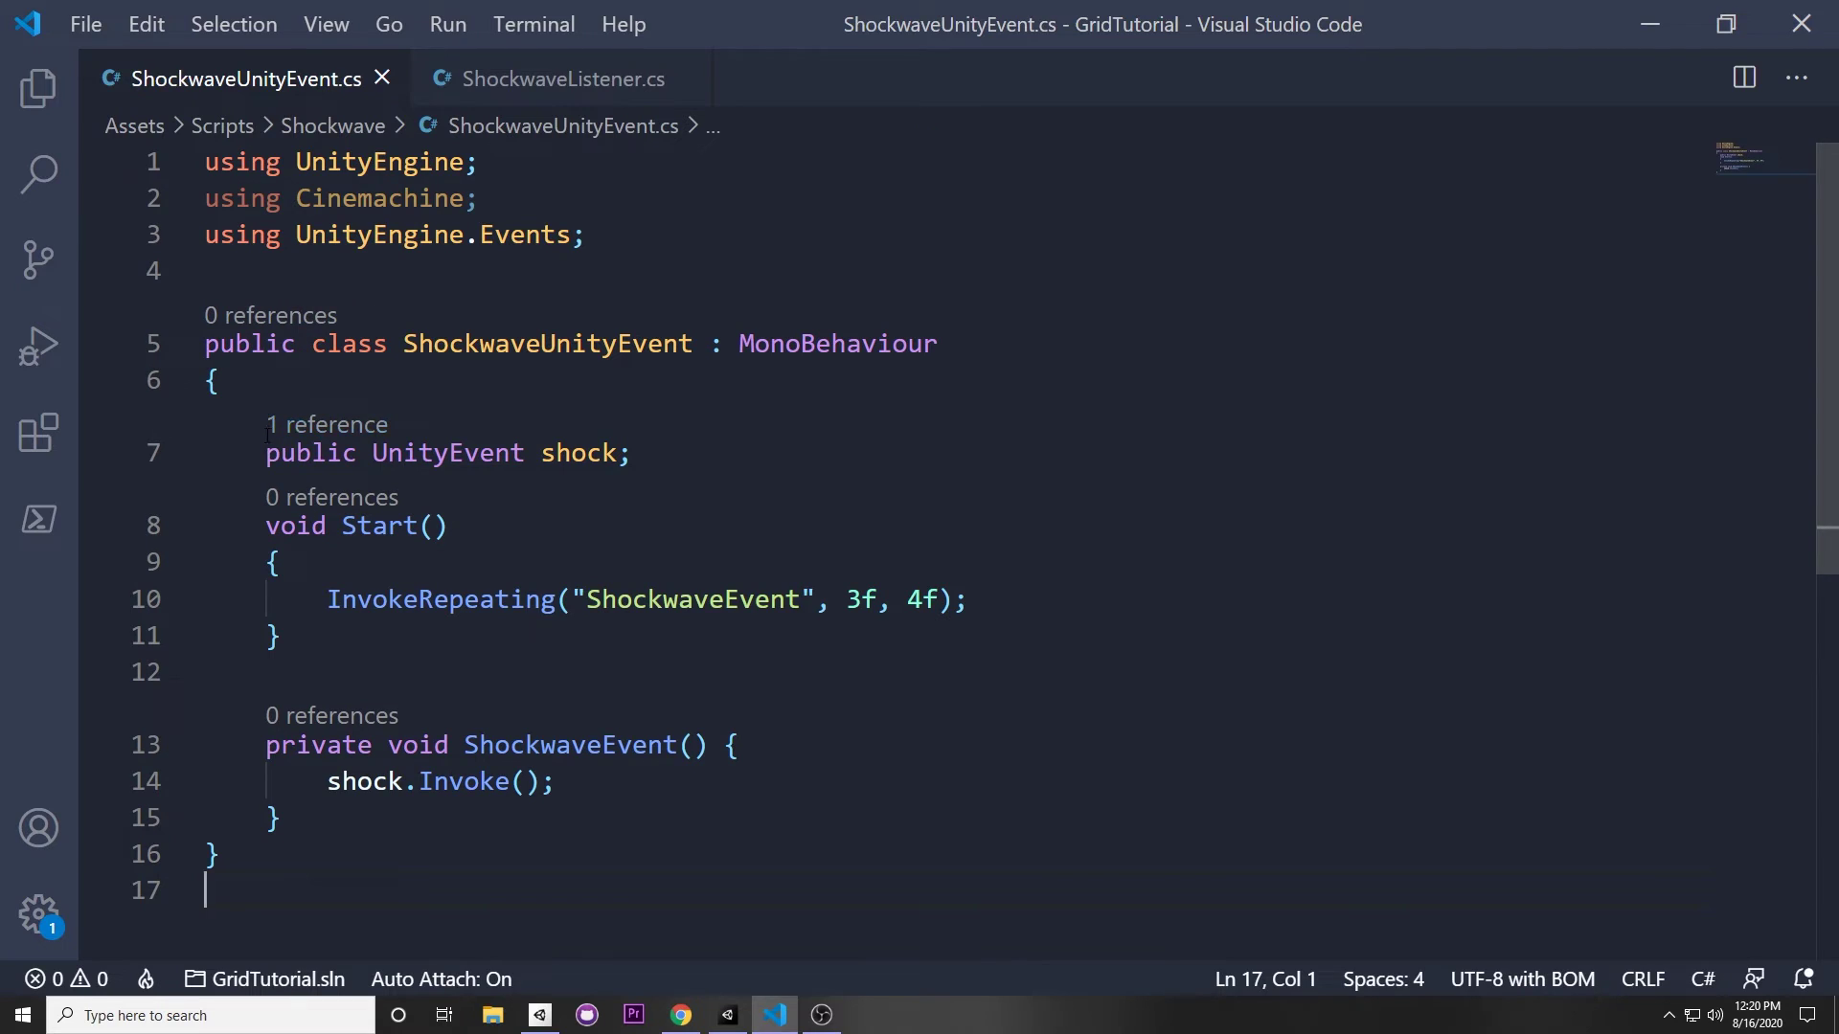
pyautogui.moveTo(731, 451); pyautogui.dragTo(306, 590)
pyautogui.scroll(-1, 215, 667)
pyautogui.keyDown('ctrl'); pyautogui.scroll(1, 215, 666); pyautogui.keyUp('ctrl')
pyautogui.click(306, 590)
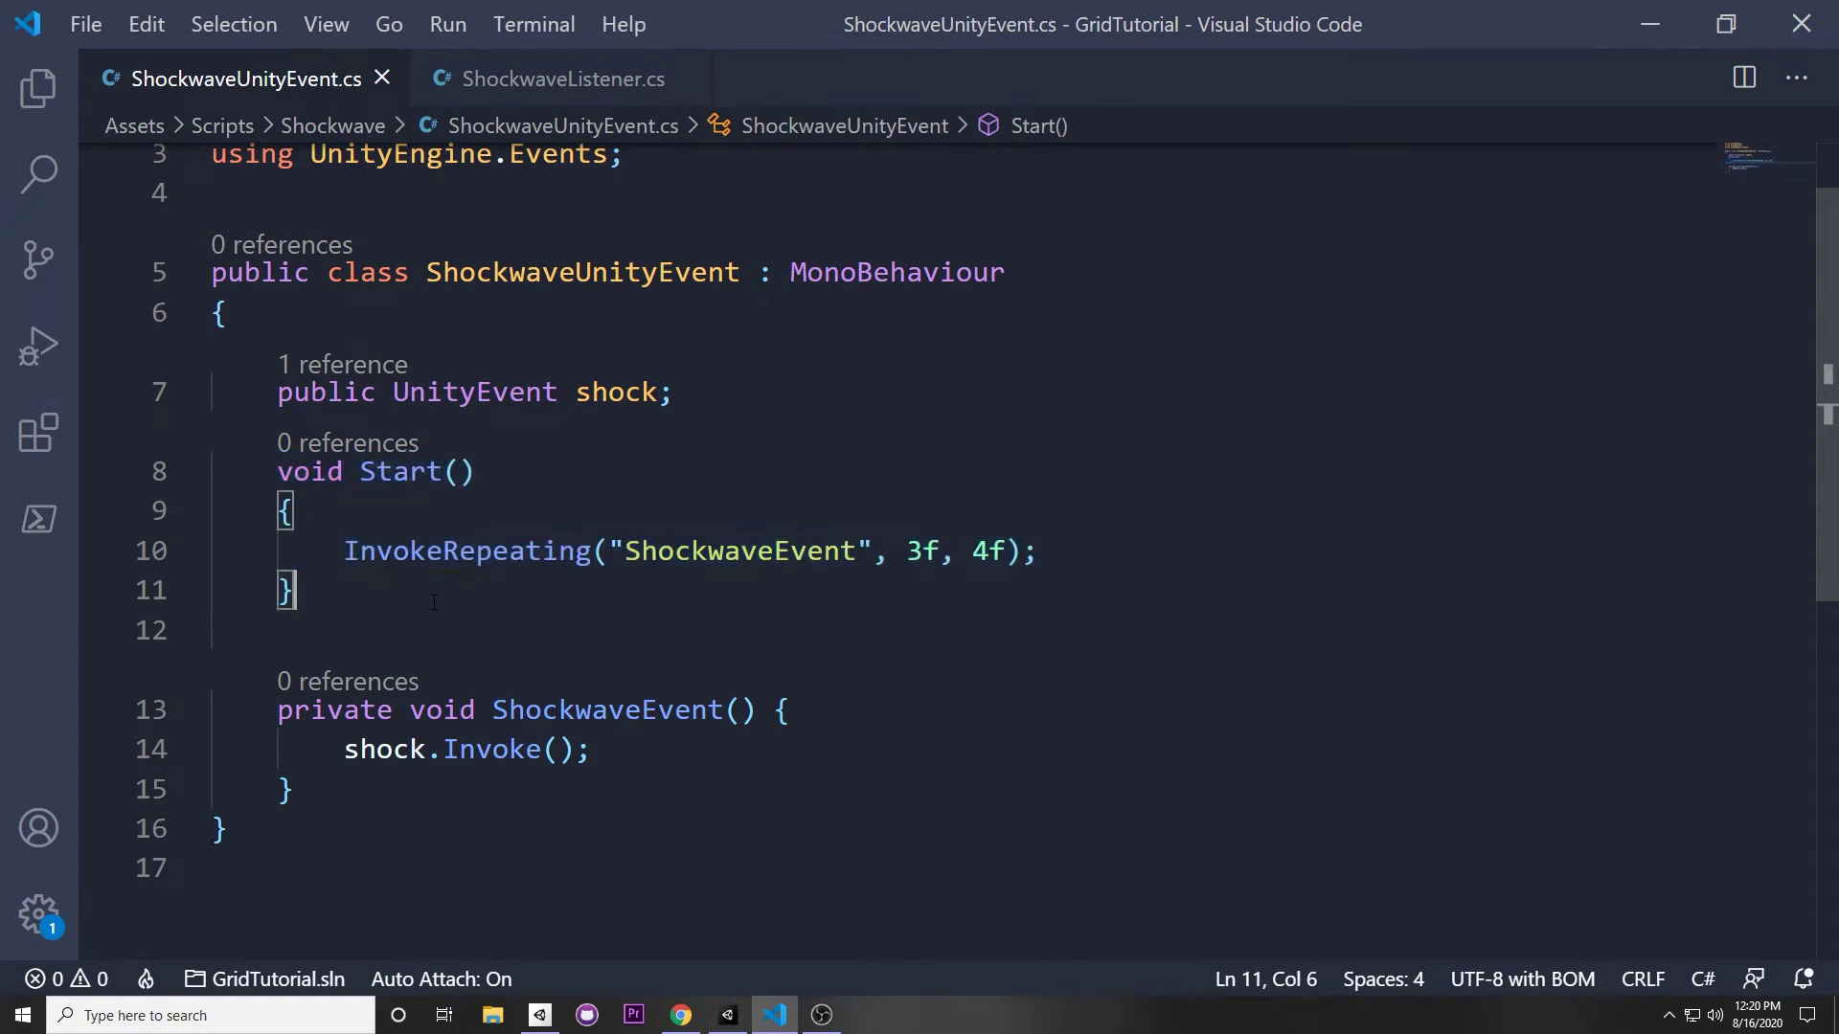
pyautogui.doubleClick(390, 561)
pyautogui.moveTo(906, 554); pyautogui.dragTo(938, 554)
pyautogui.doubleClick(652, 556)
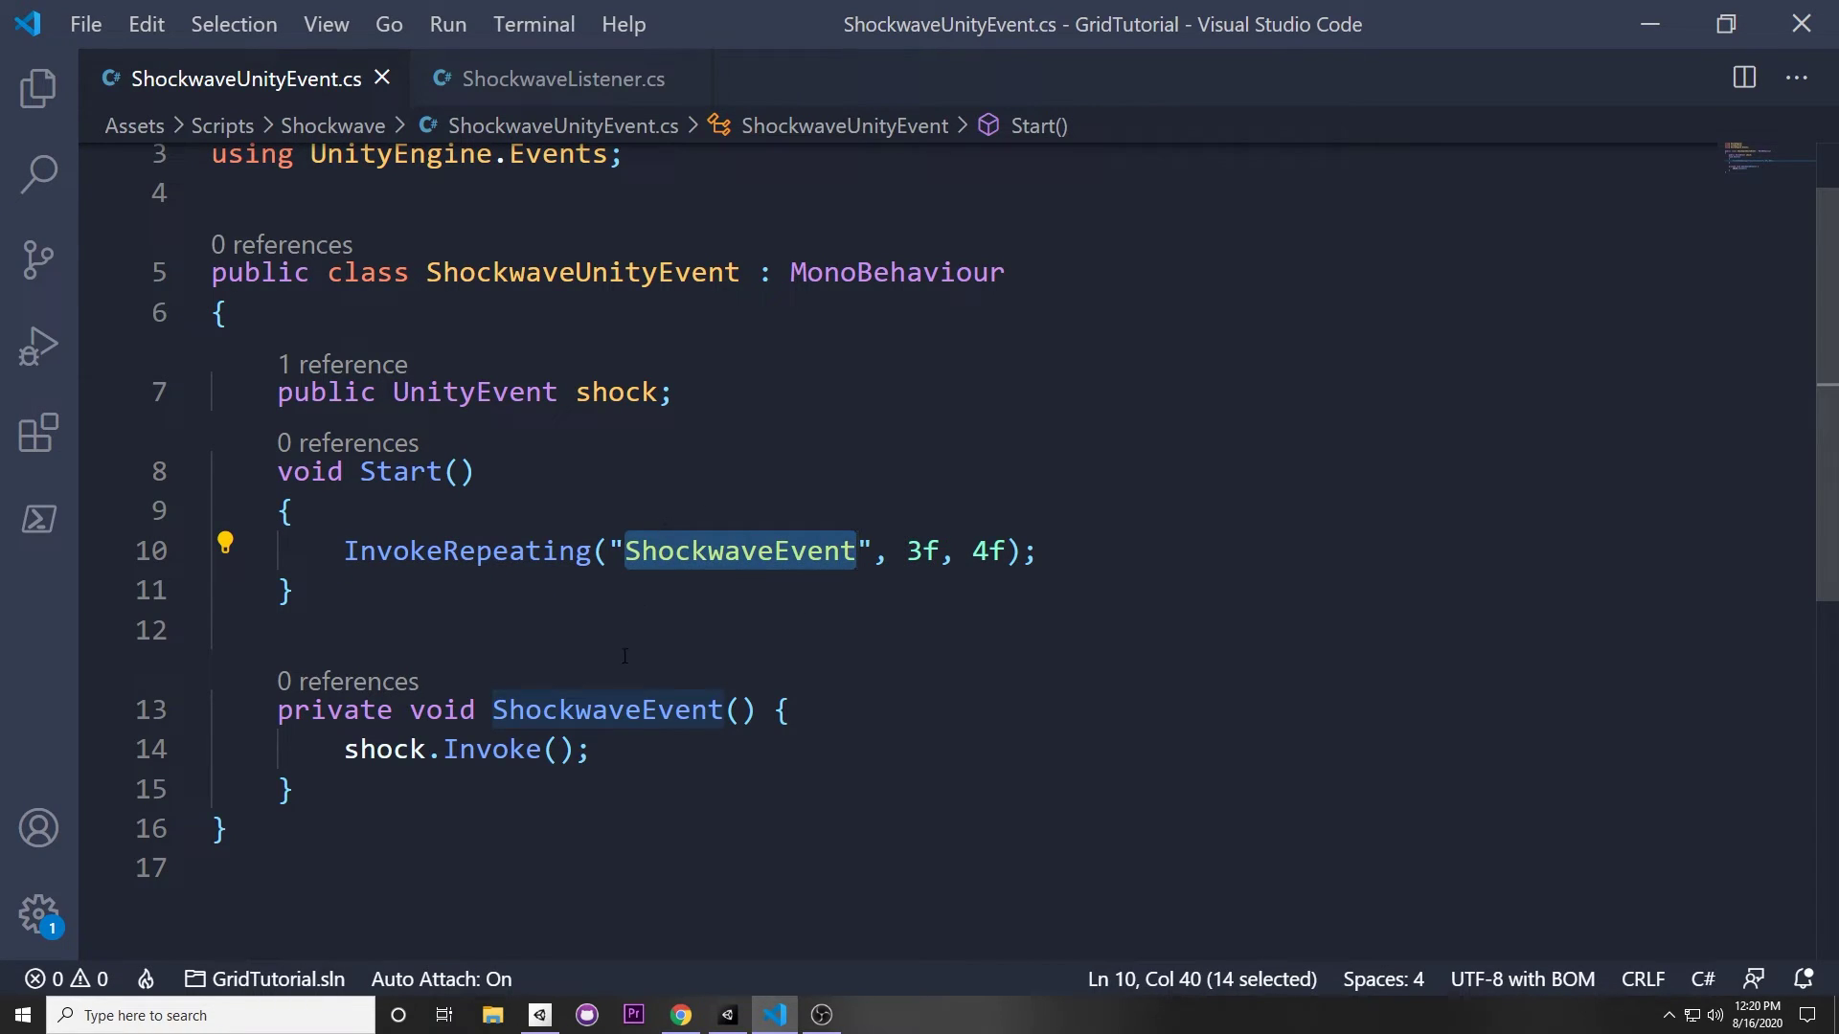
pyautogui.doubleClick(987, 553)
pyautogui.click(973, 554)
pyautogui.moveTo(973, 553); pyautogui.dragTo(1006, 554)
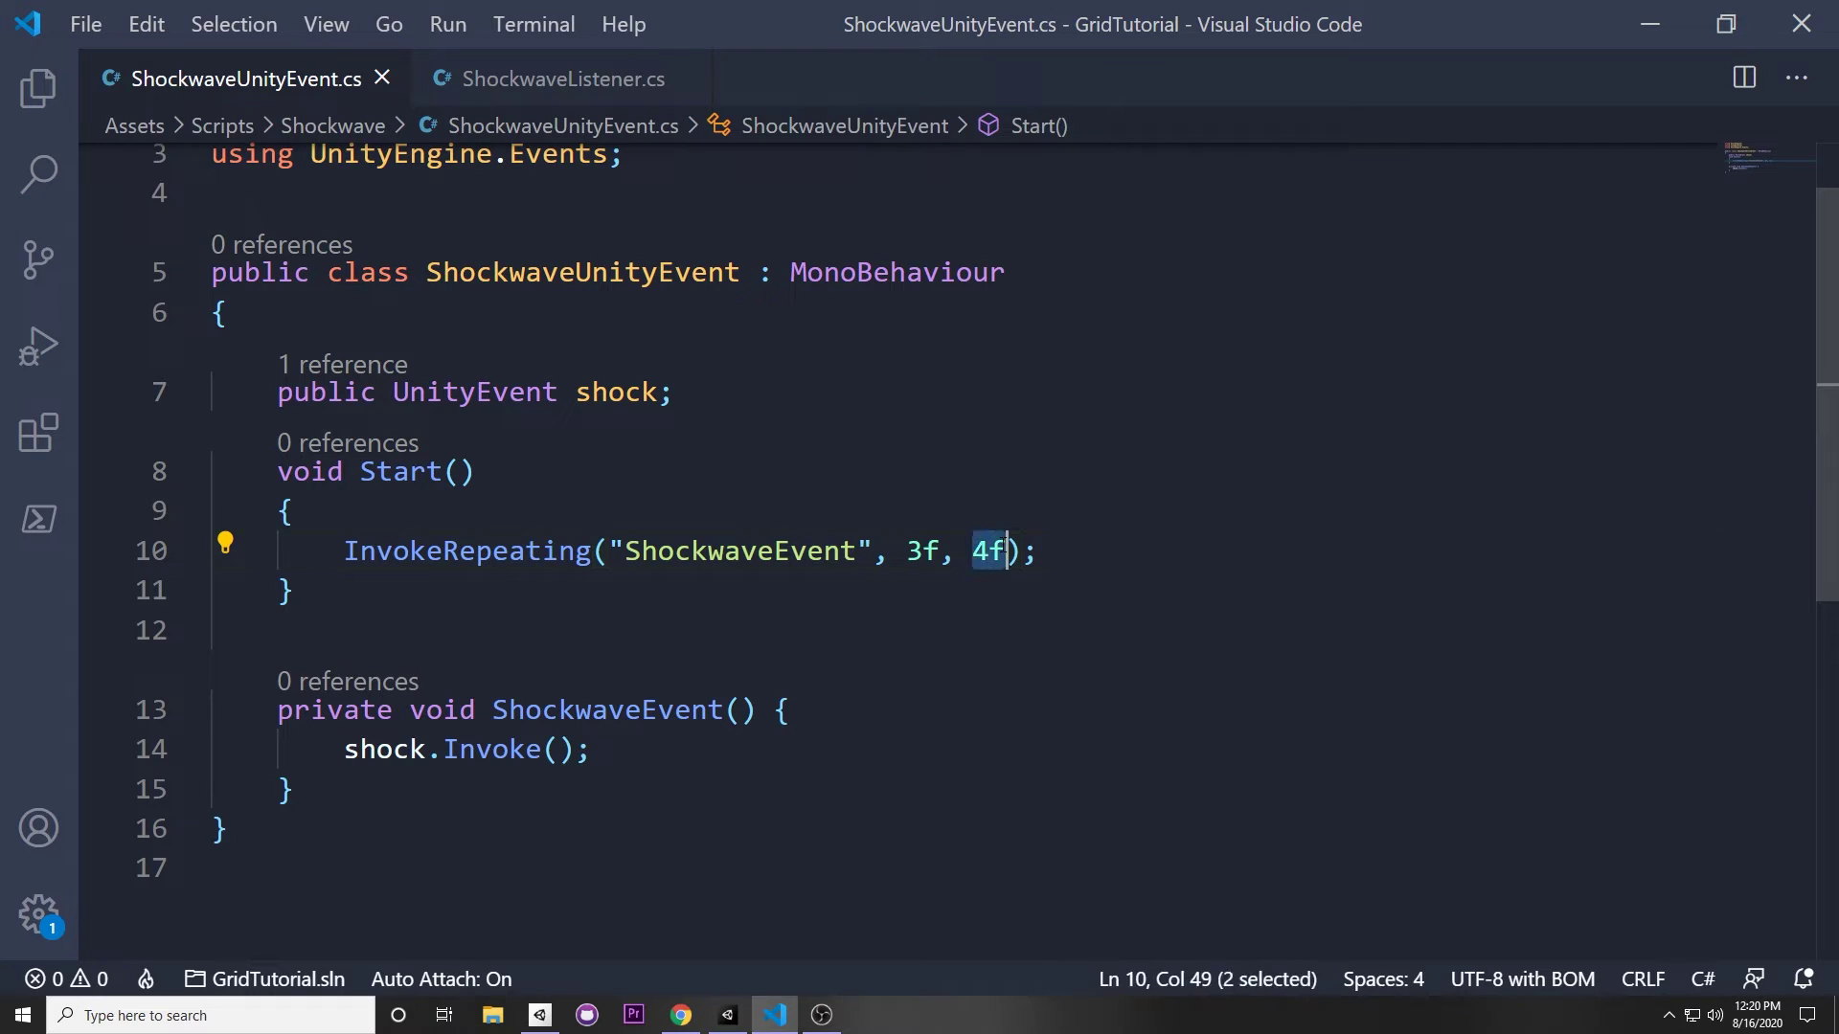
pyautogui.moveTo(674, 392); pyautogui.dragTo(268, 391)
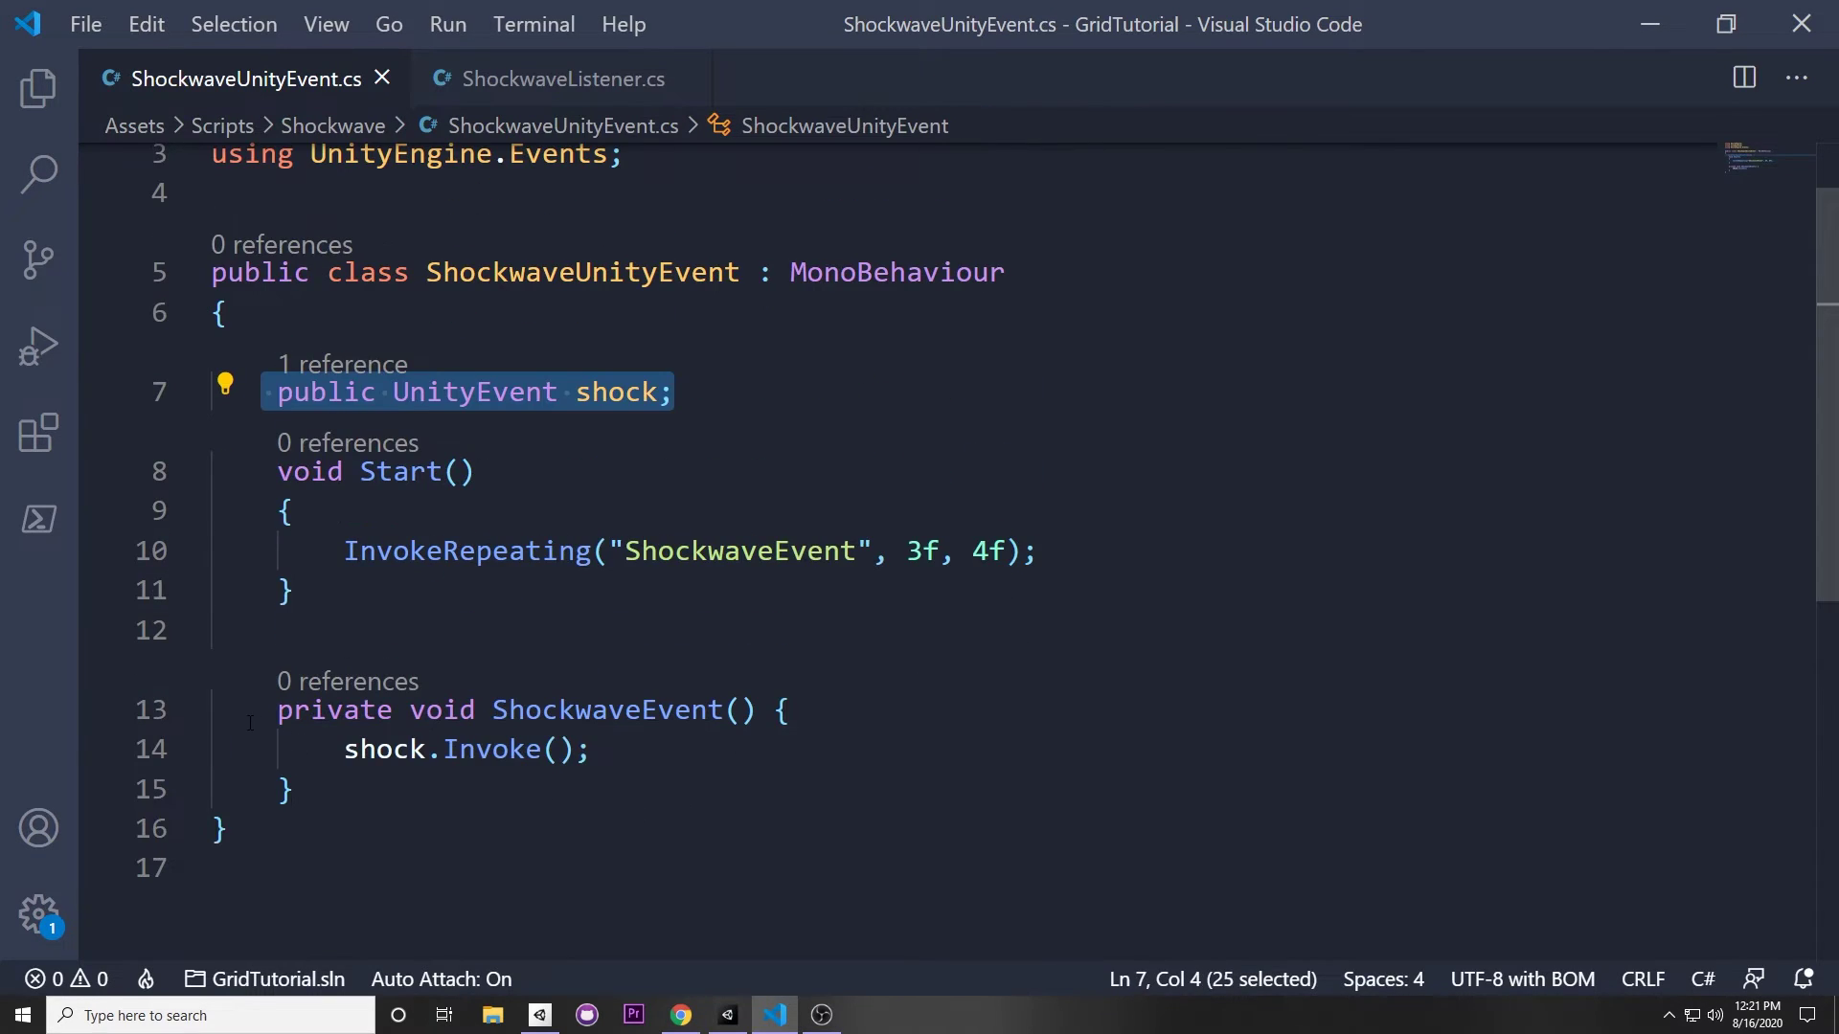
pyautogui.moveTo(268, 710); pyautogui.dragTo(295, 789)
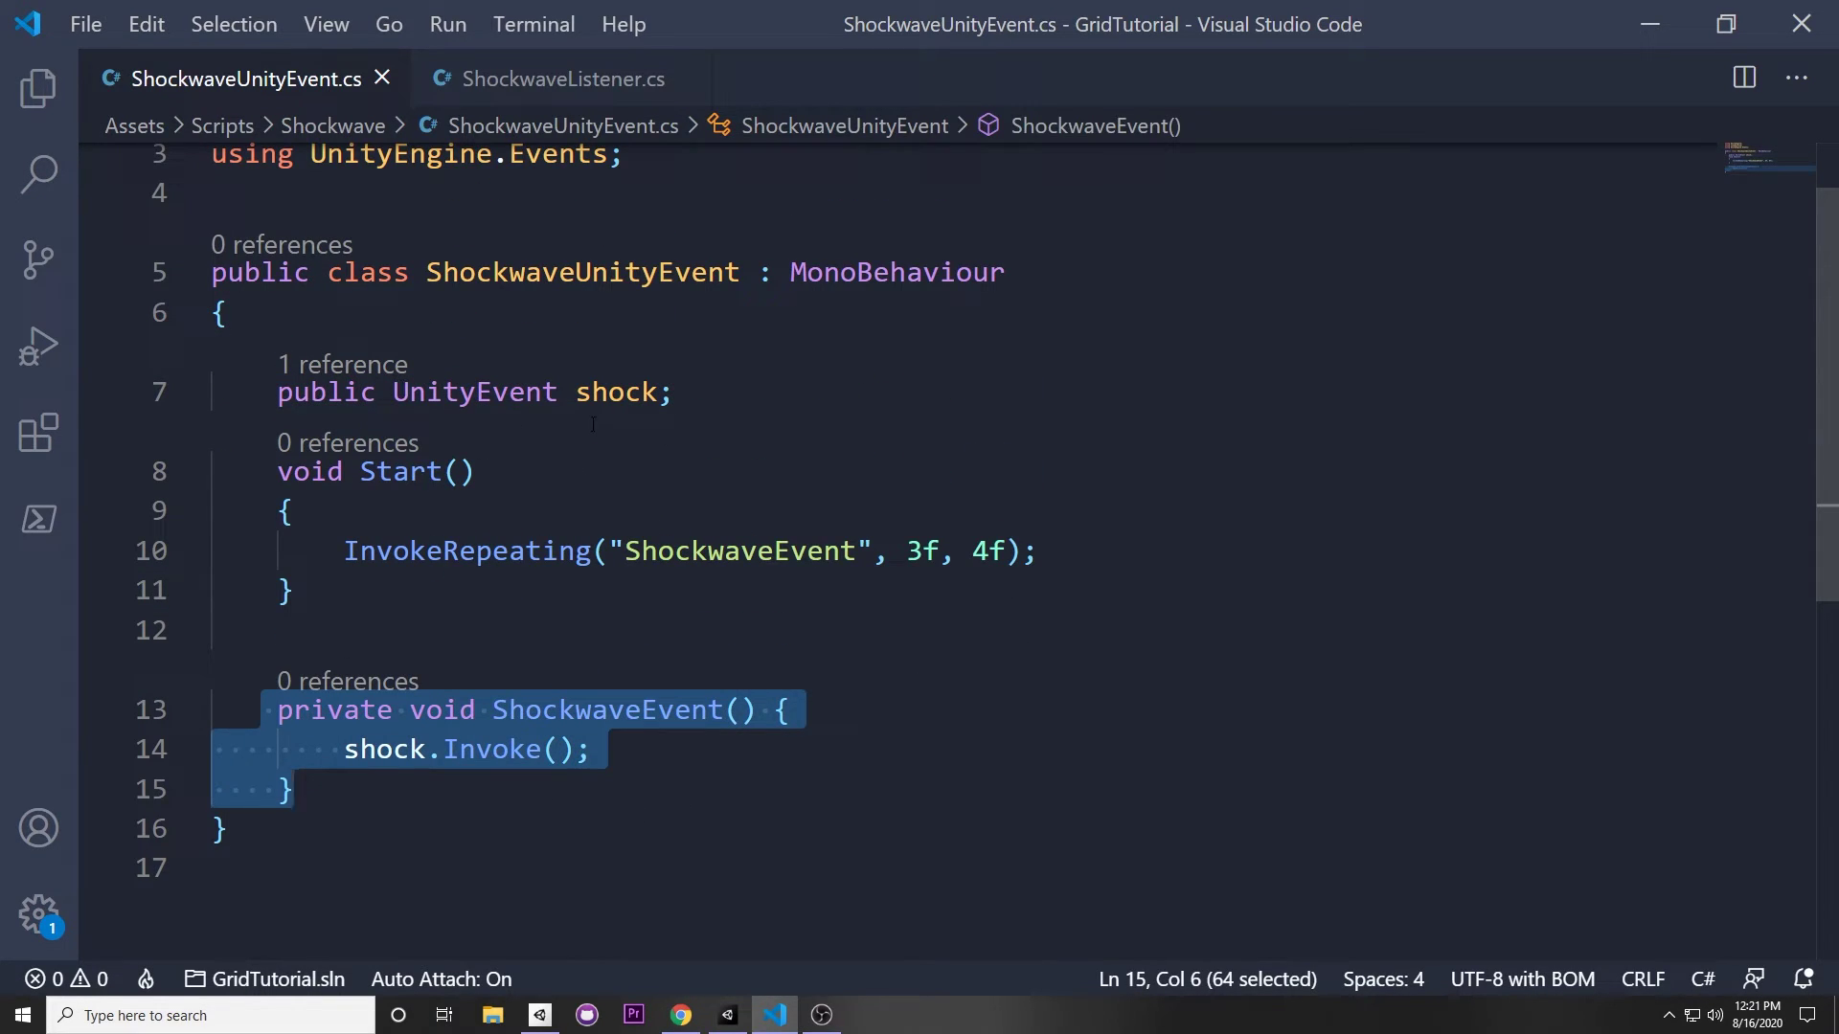
pyautogui.click(212, 471)
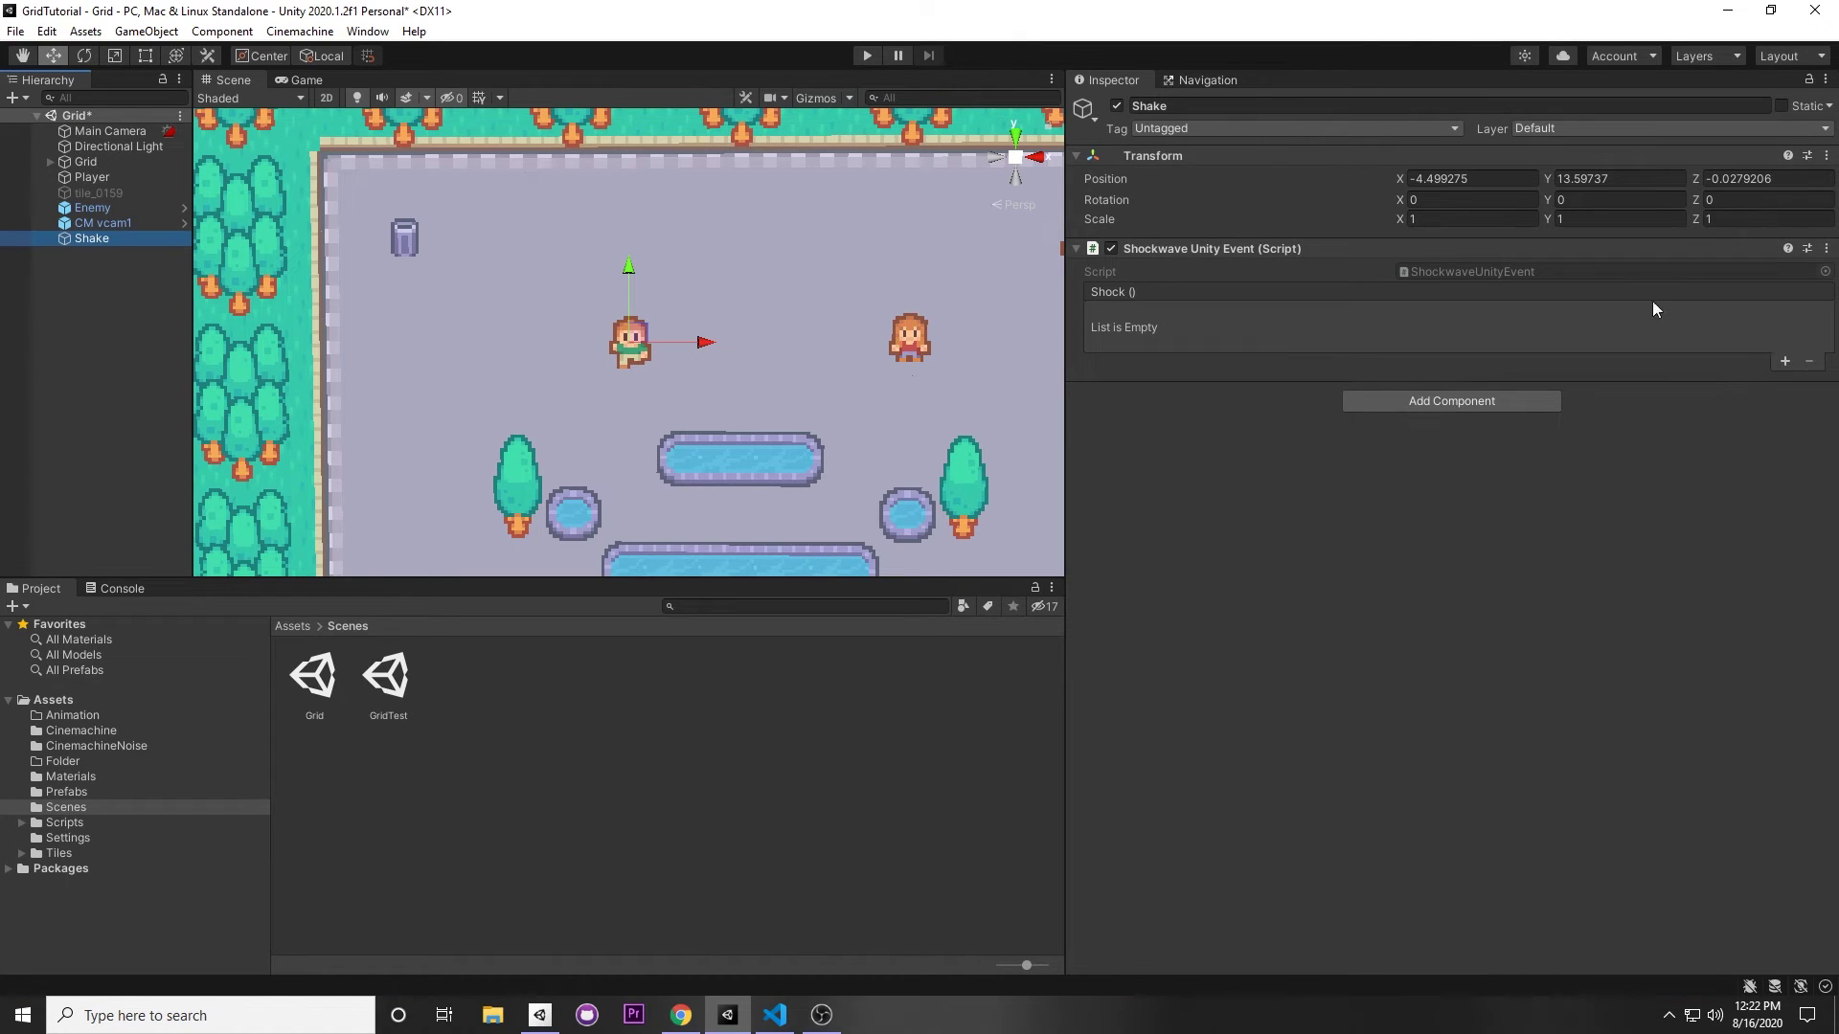
# Add a Cinemachine Impulse Source component to the Shake object
pyautogui.click(1421, 405)
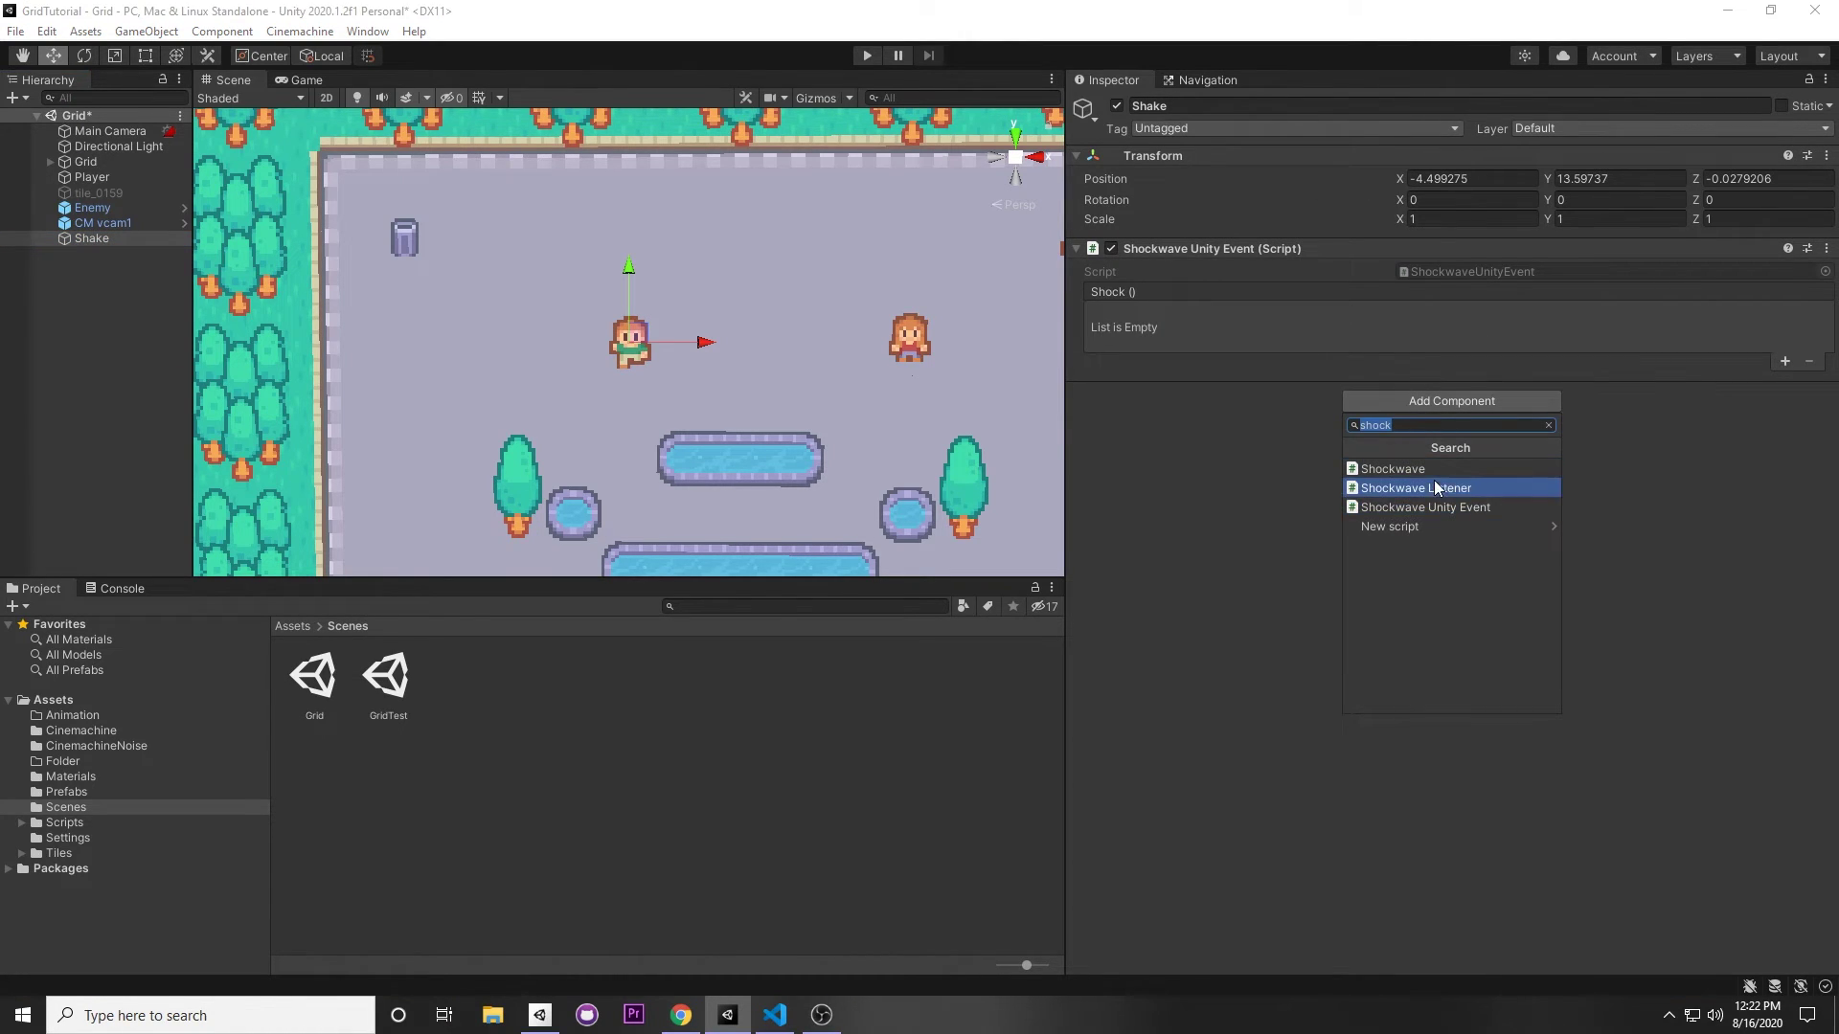
pyautogui.write('impulse')
pyautogui.click(1445, 513)
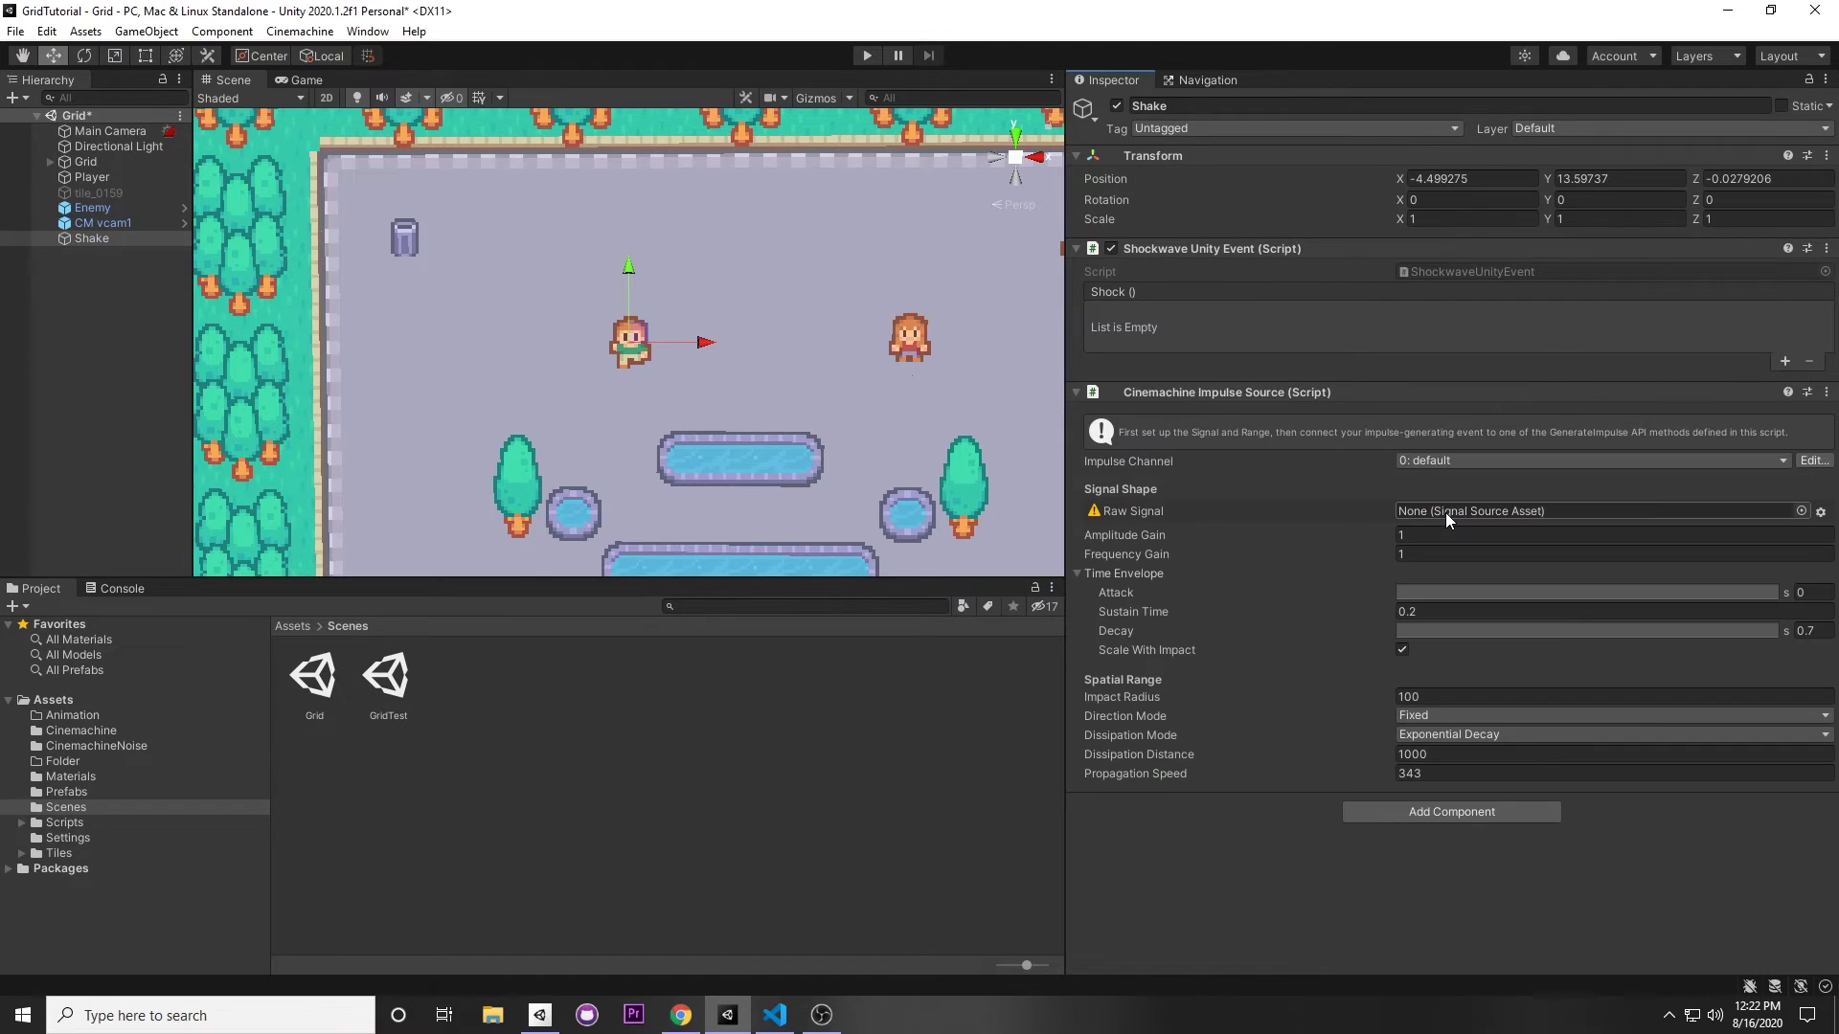
# Assign the NoiseSettings asset from CinemachineNoise as the impulse source's Raw Signal, with Amplitude Gain 0.2 and Frequency Gain 0.6
pyautogui.click(302, 620)
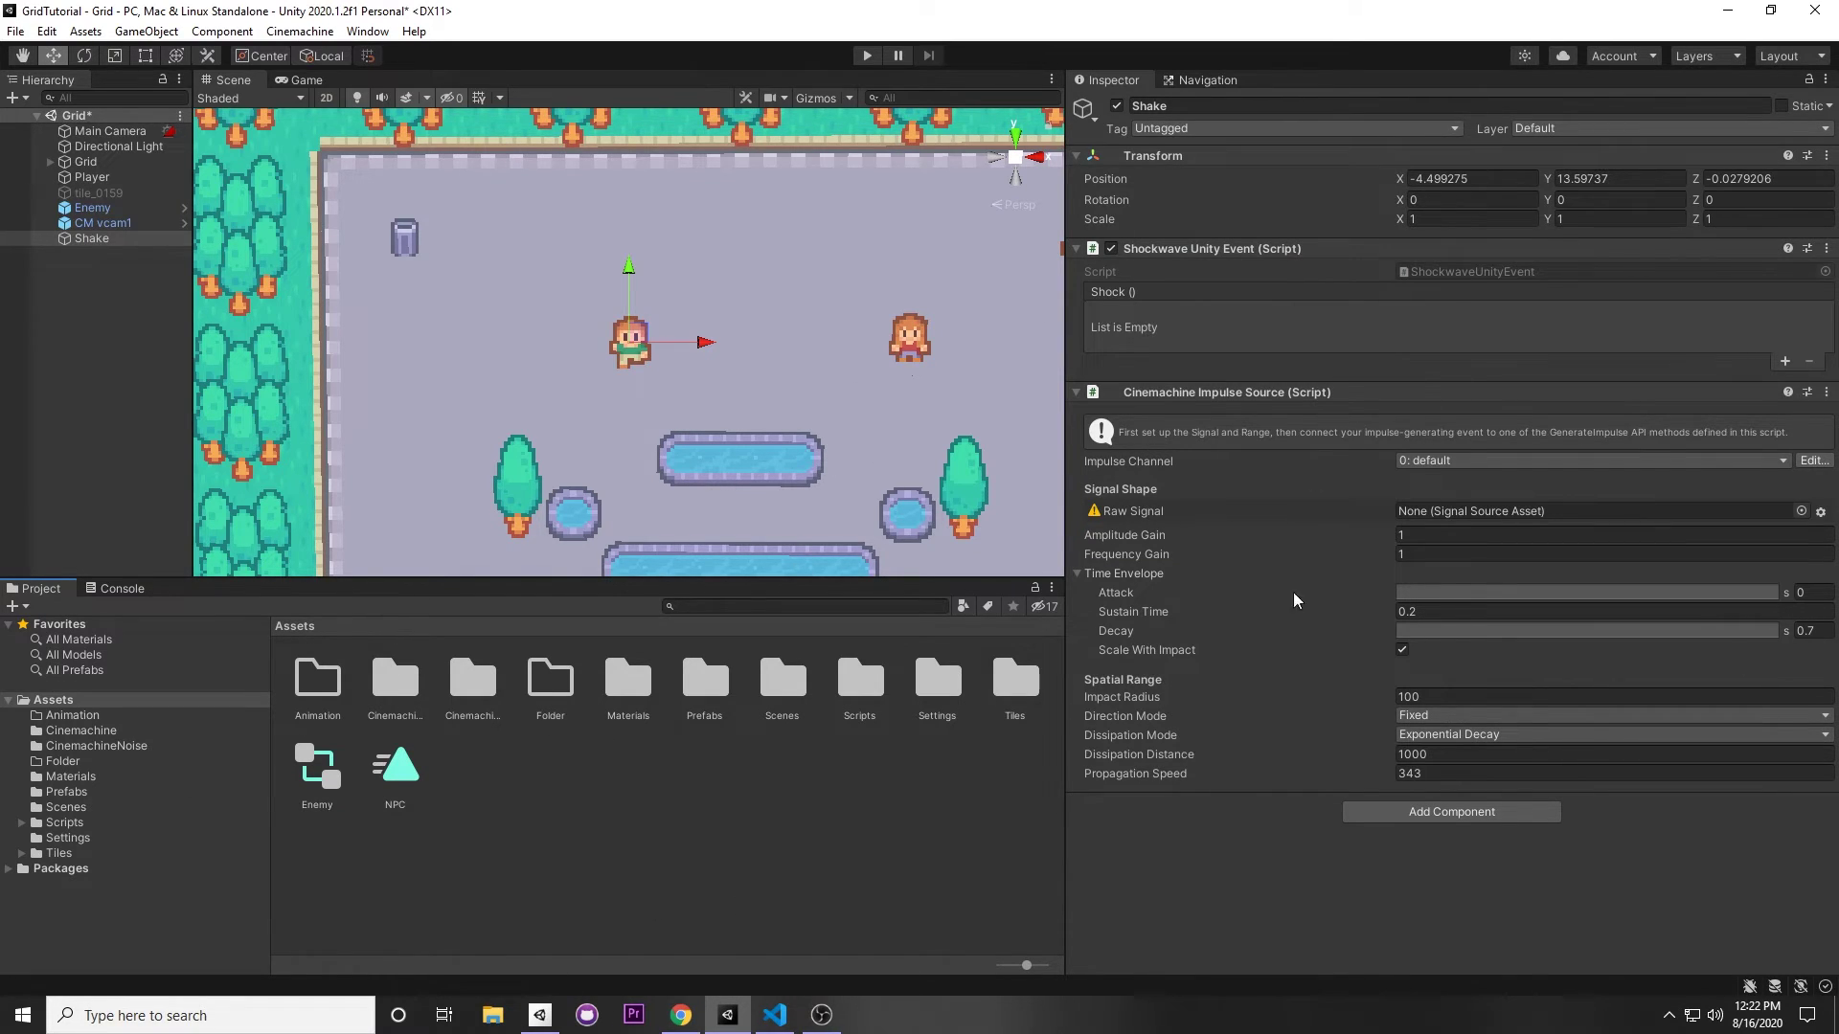
pyautogui.doubleClick(476, 675)
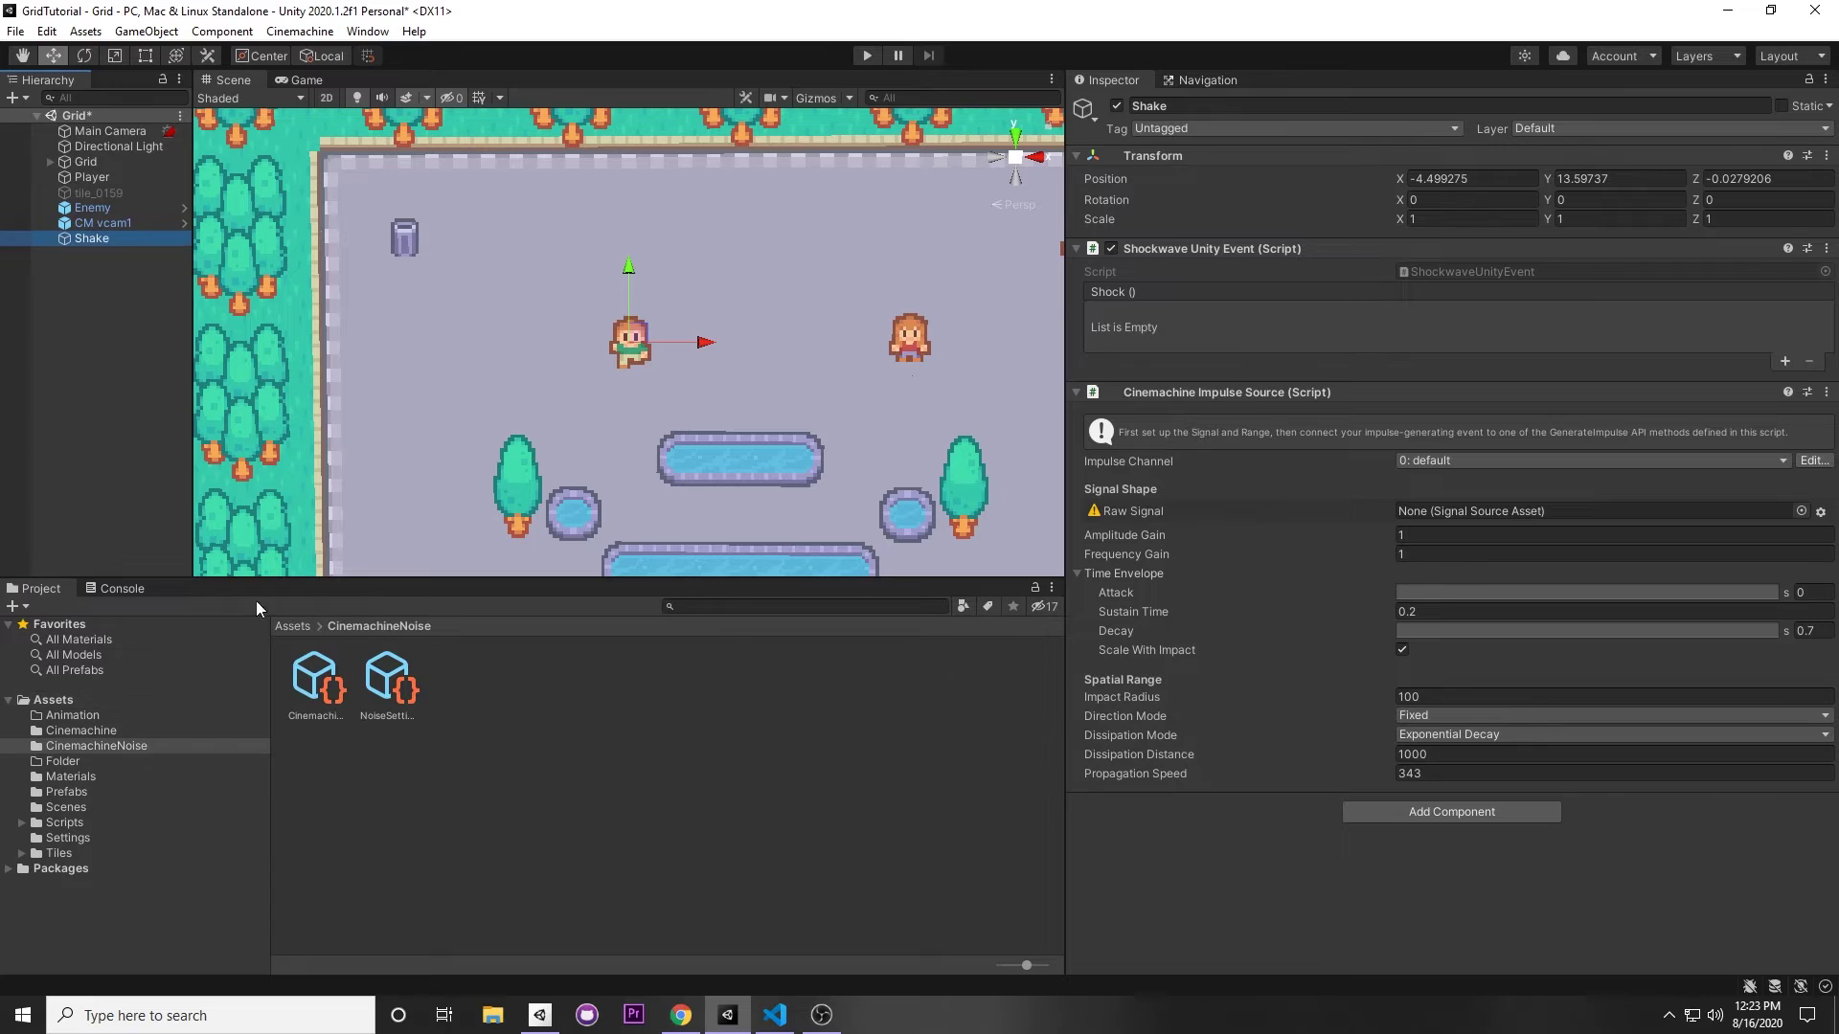
pyautogui.moveTo(388, 682); pyautogui.dragTo(1408, 513)
pyautogui.click(1406, 535)
pyautogui.write('0.2')
pyautogui.click(1435, 555)
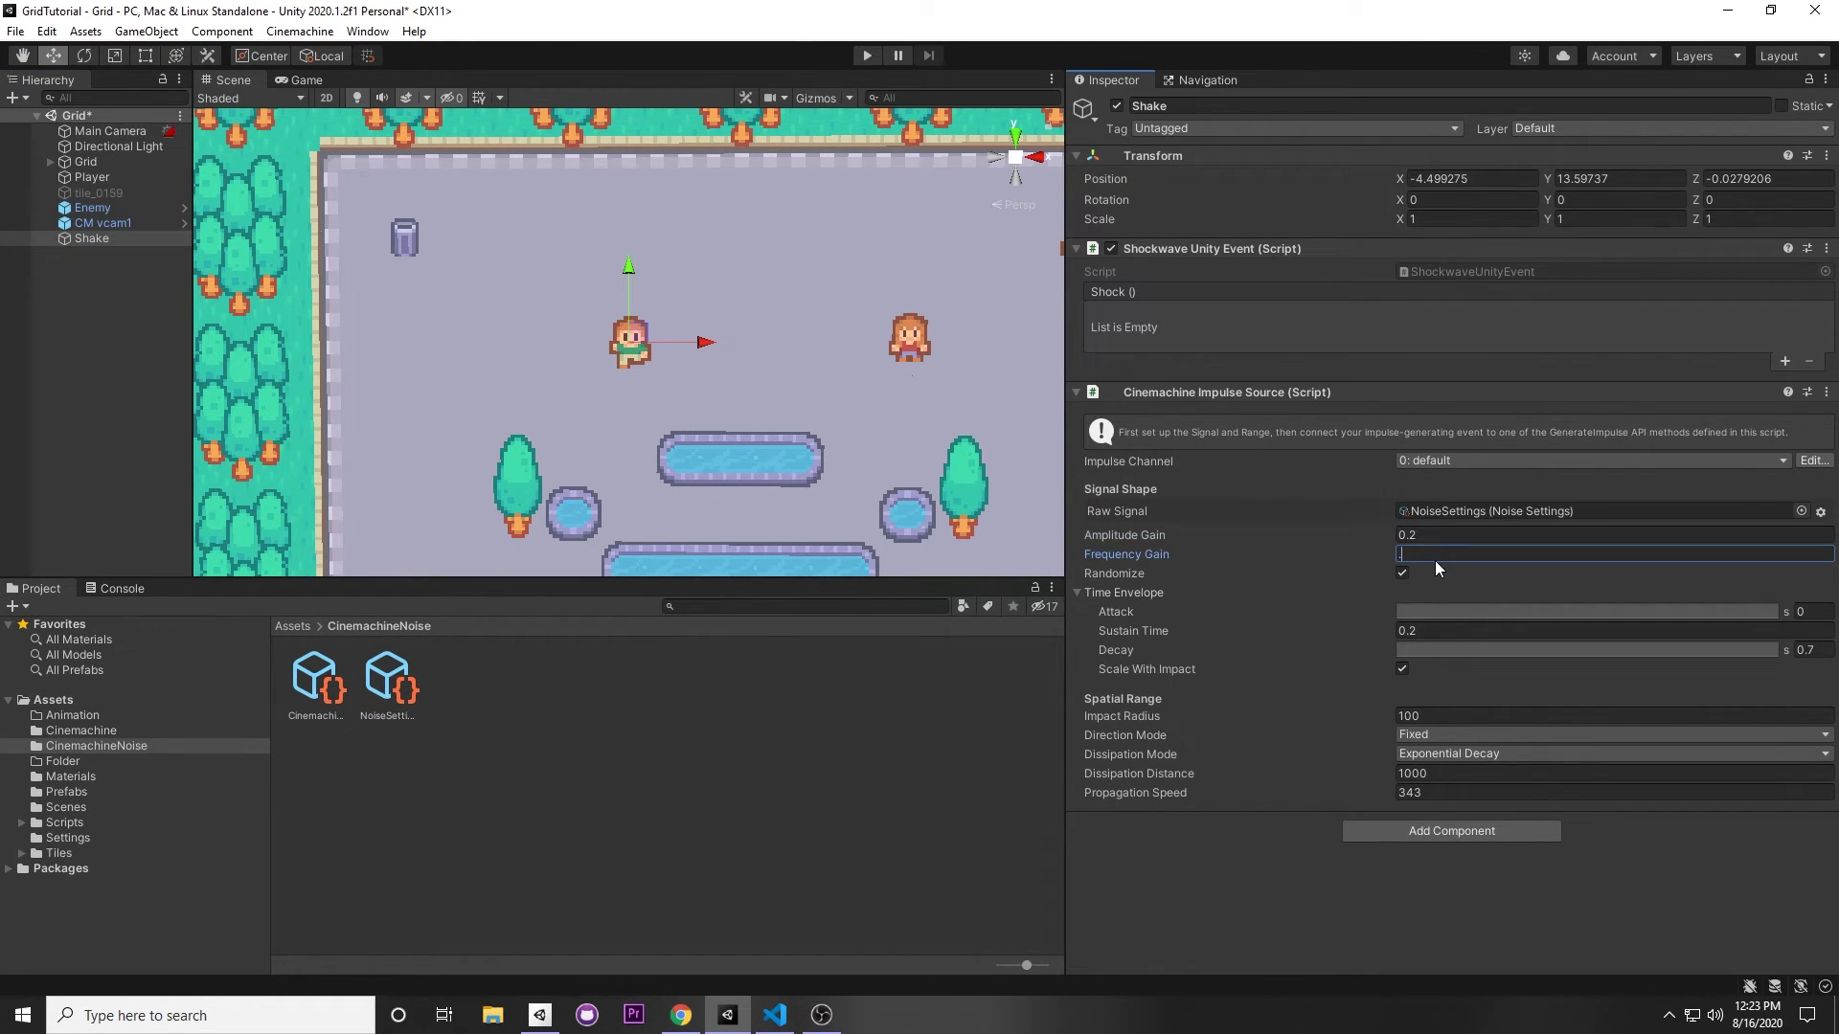
pyautogui.press('Return')
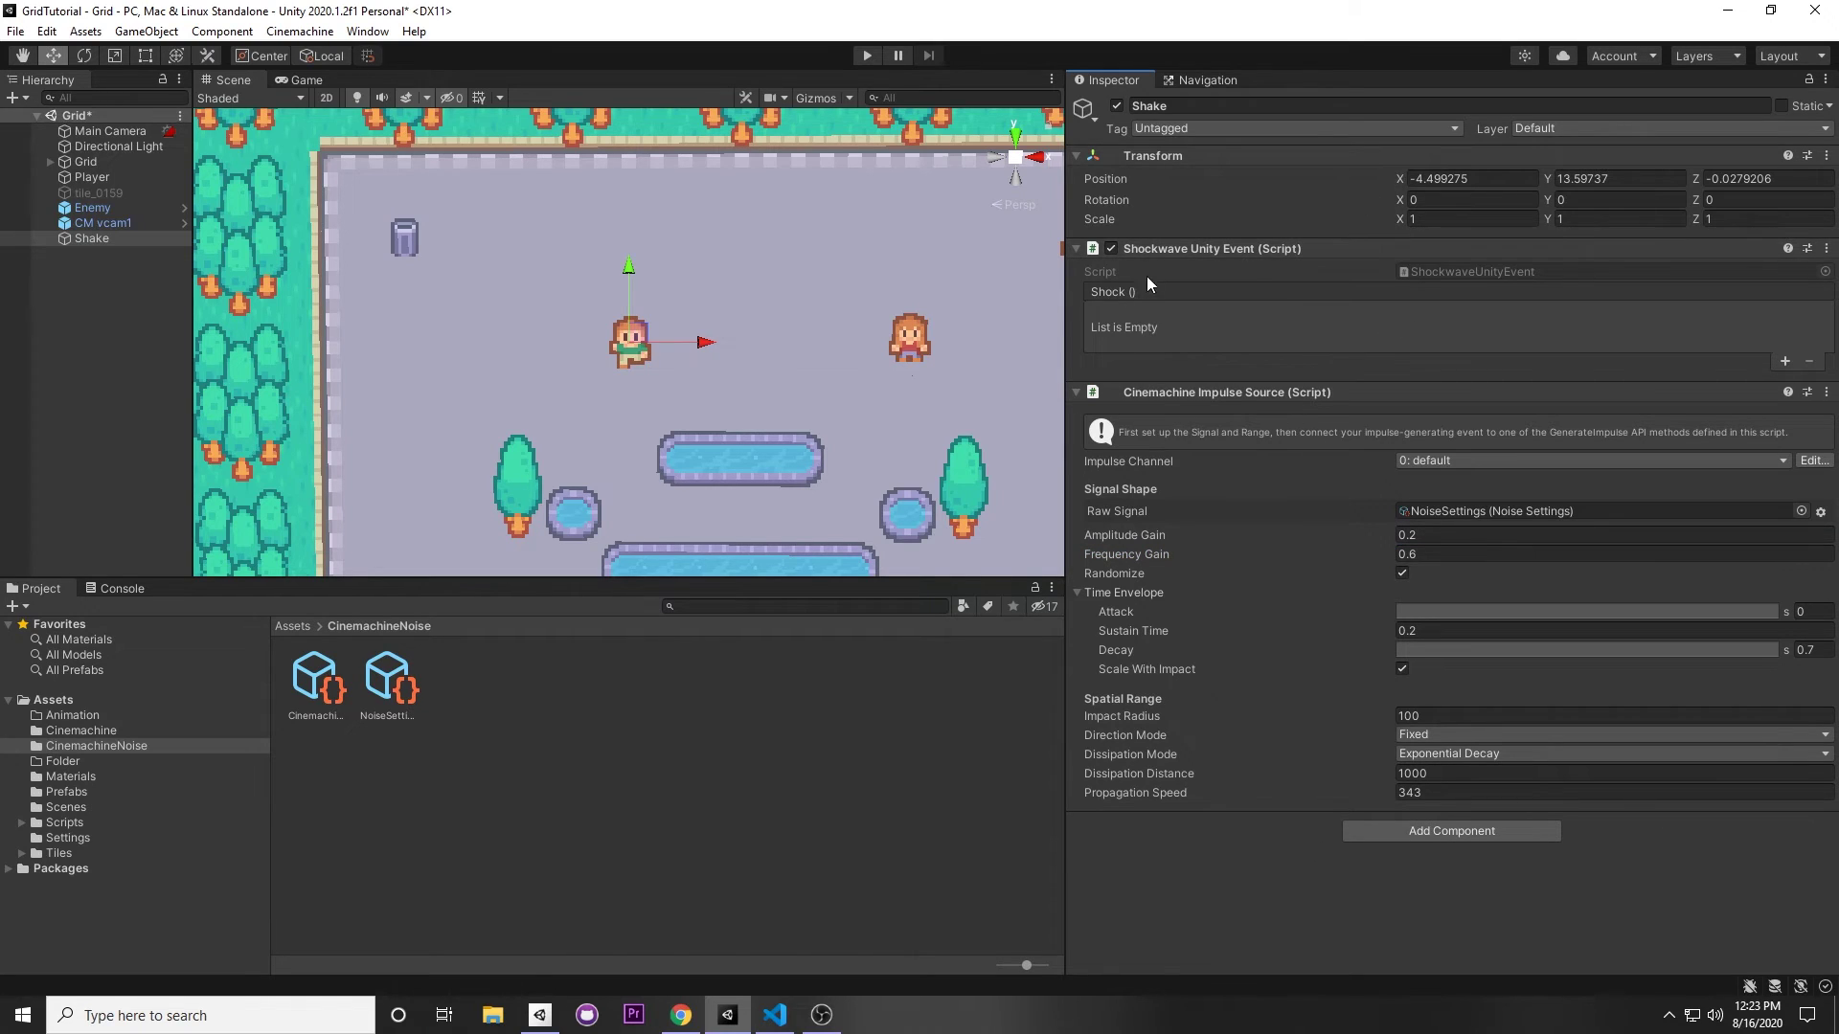
# Add an entry to the Shock event that calls GenerateImpulse () on the Shake object's Cinemachine Impulse Source
pyautogui.click(1786, 361)
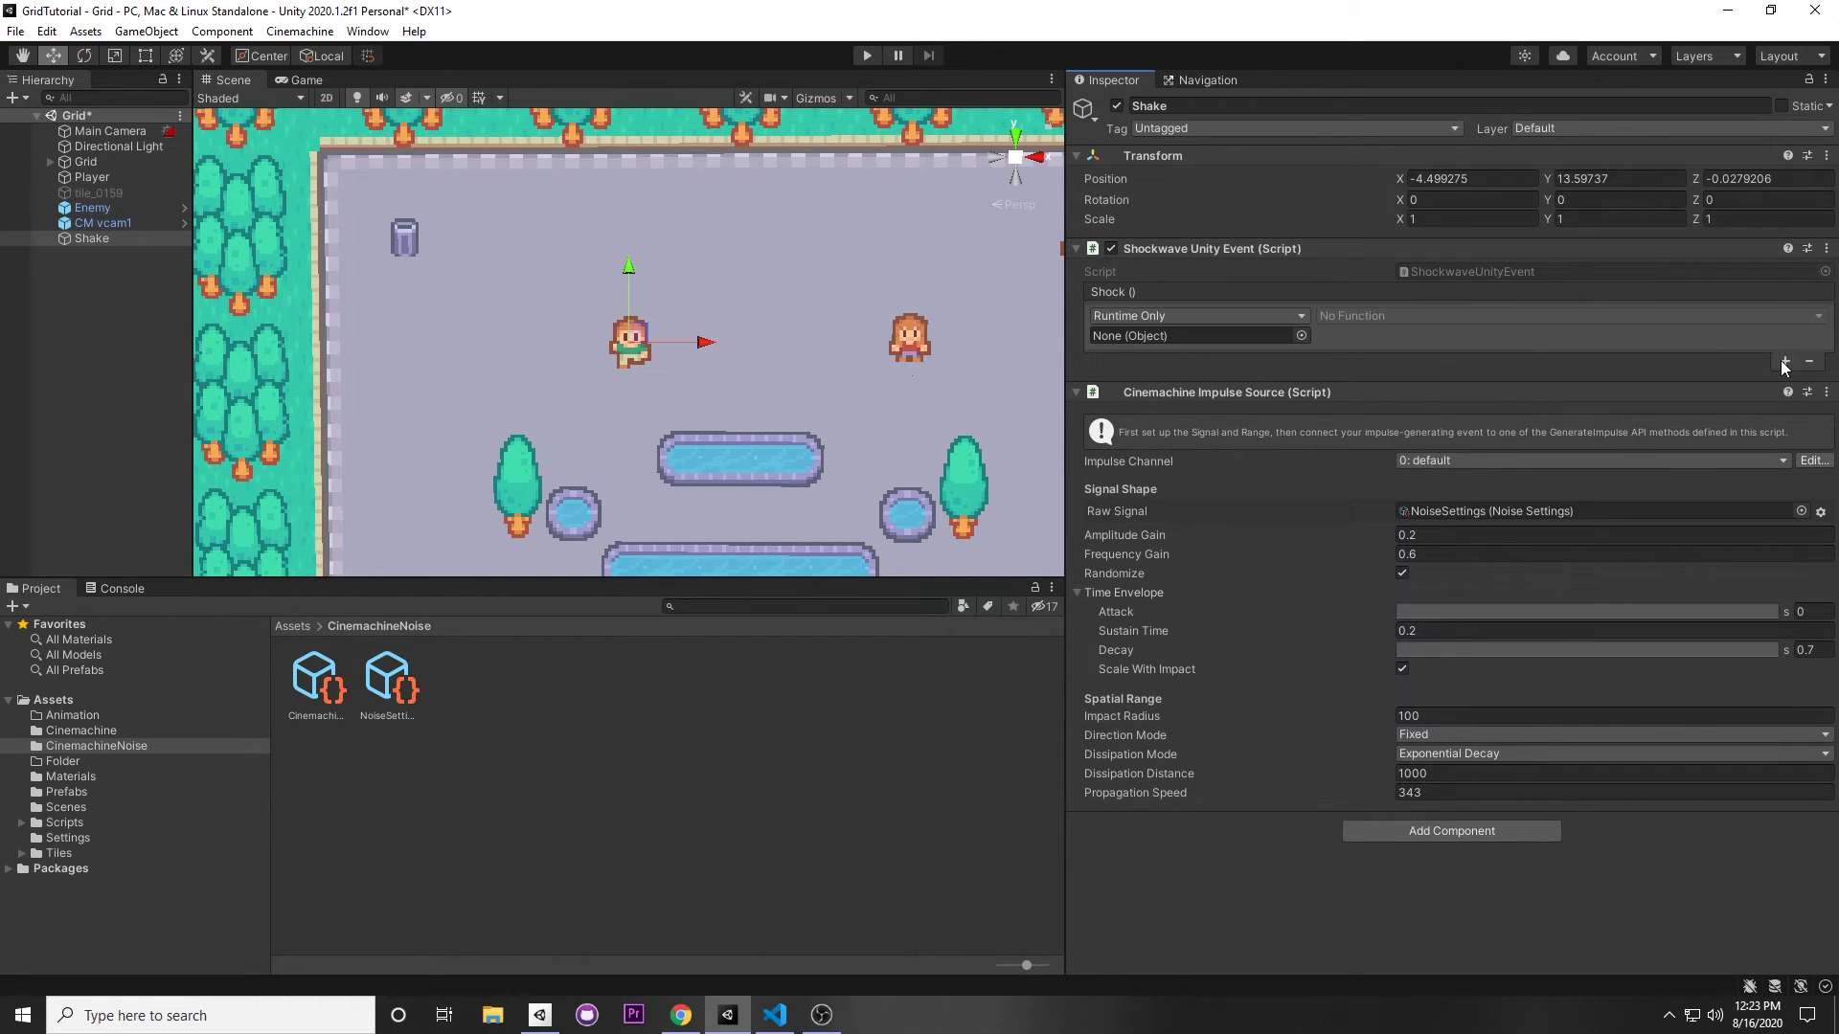
pyautogui.moveTo(1347, 392); pyautogui.dragTo(1220, 335)
pyautogui.click(1416, 316)
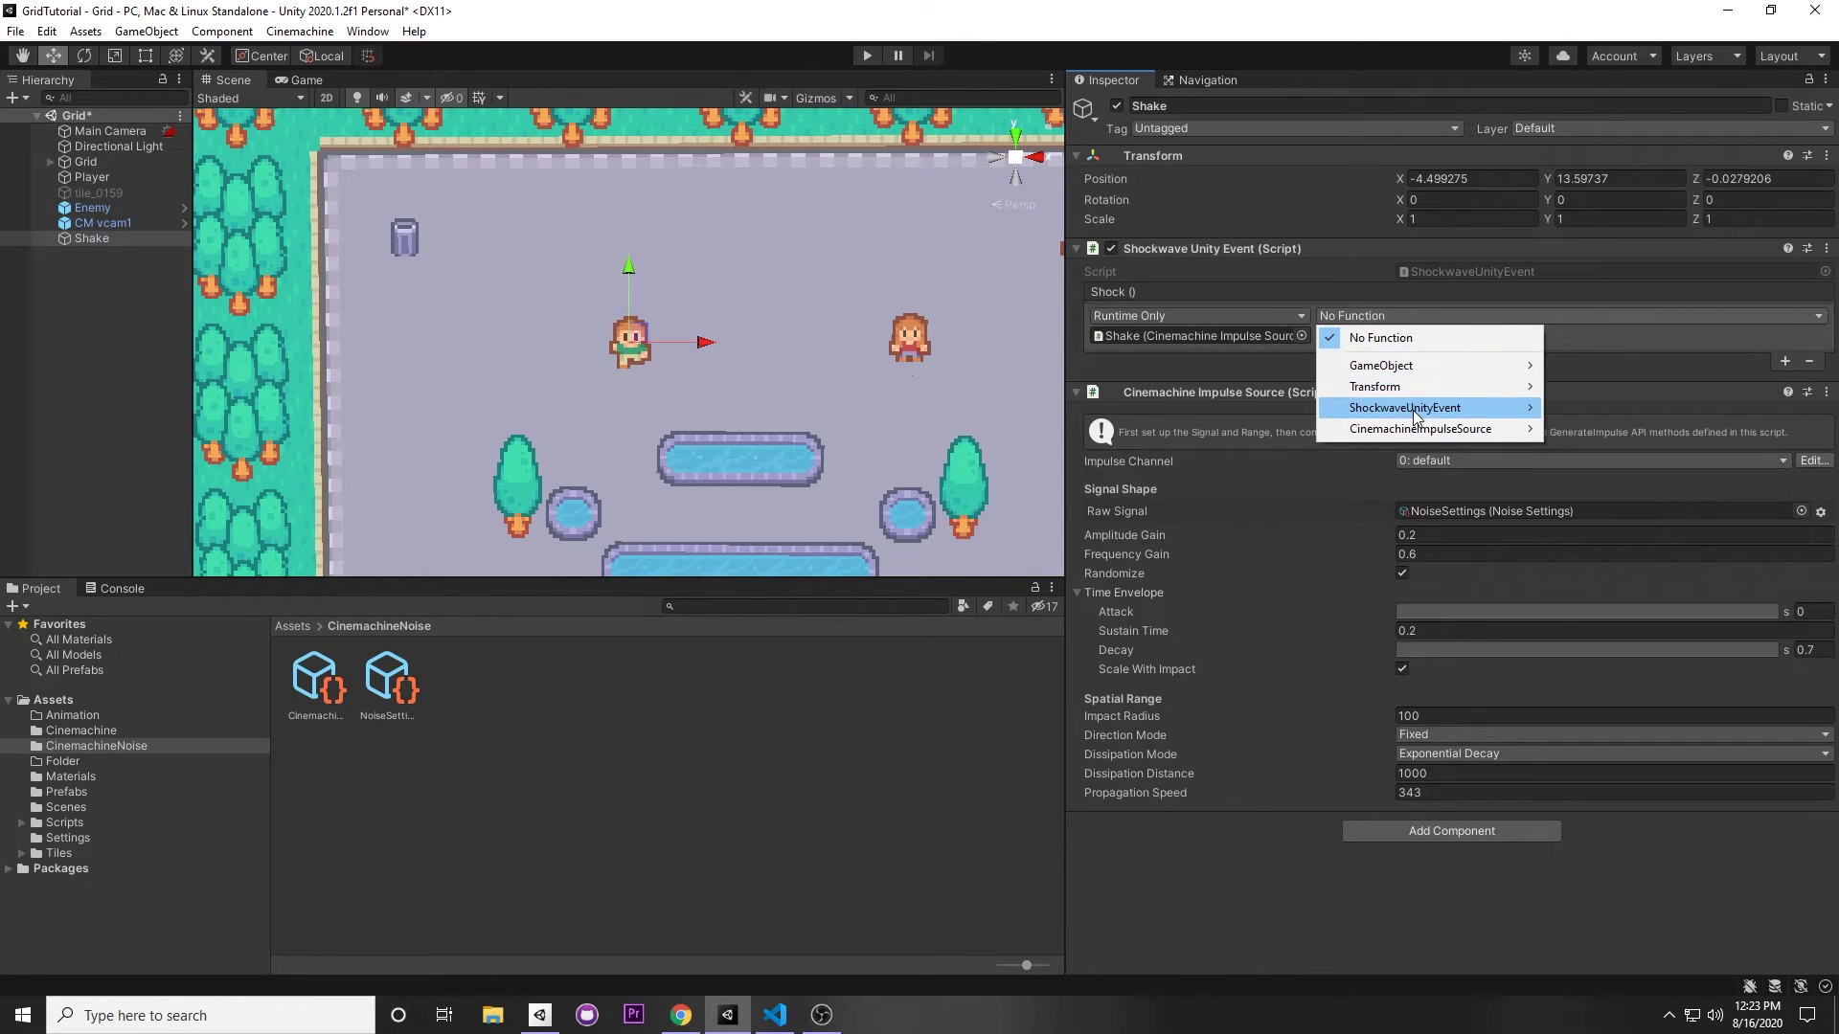
pyautogui.moveTo(1414, 410)
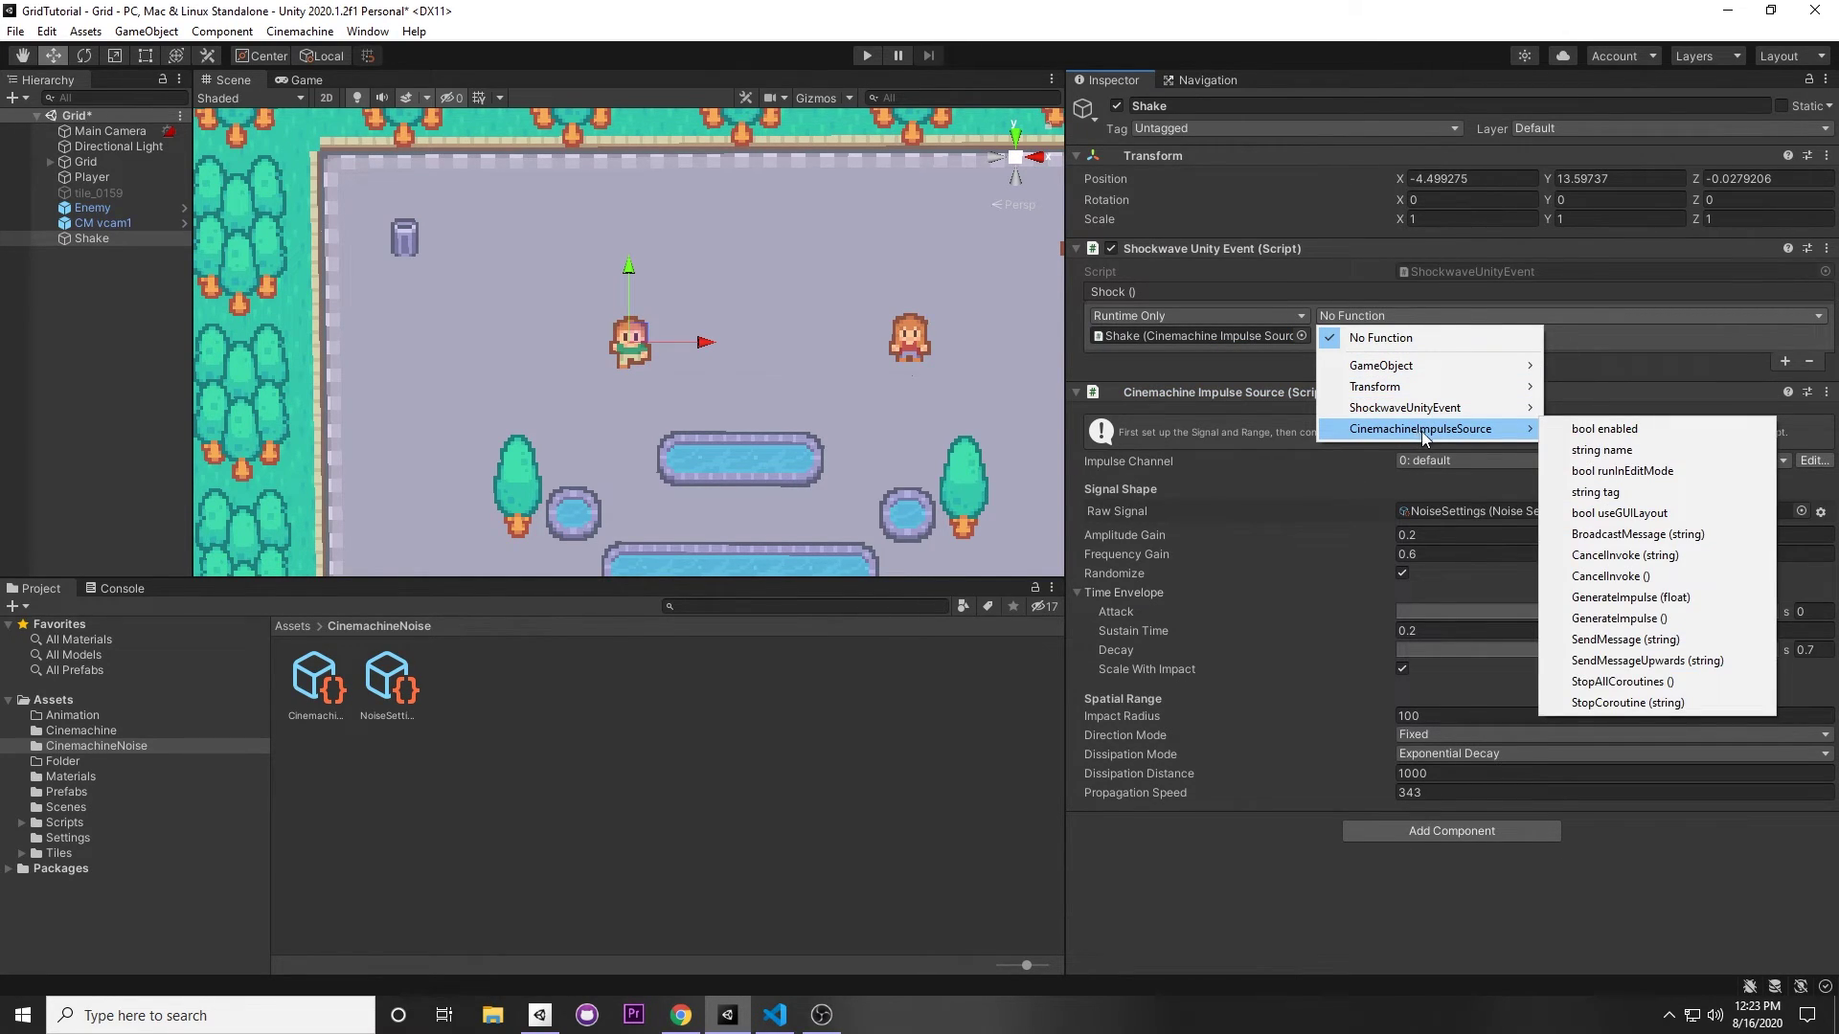
pyautogui.click(1636, 620)
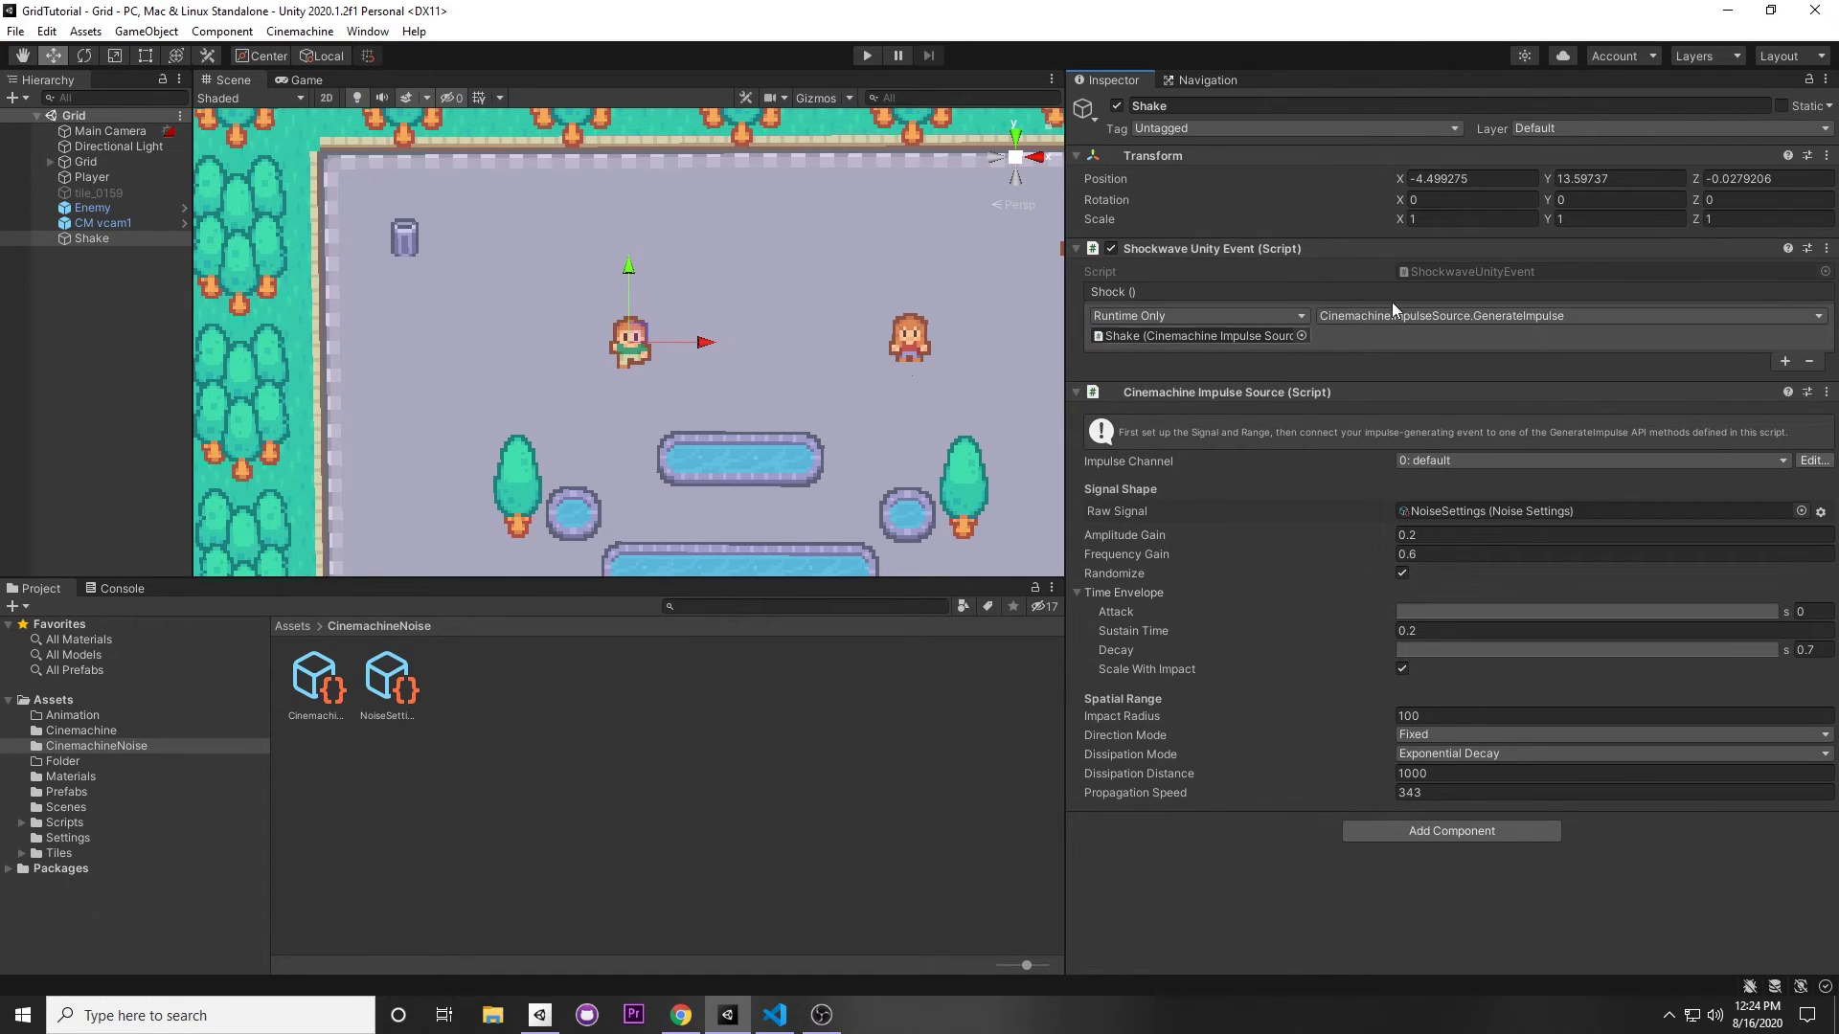
# Disable the Shockwave Unity Event component on Shake and add the Shockwave Listener component
pyautogui.click(1111, 249)
pyautogui.click(1381, 825)
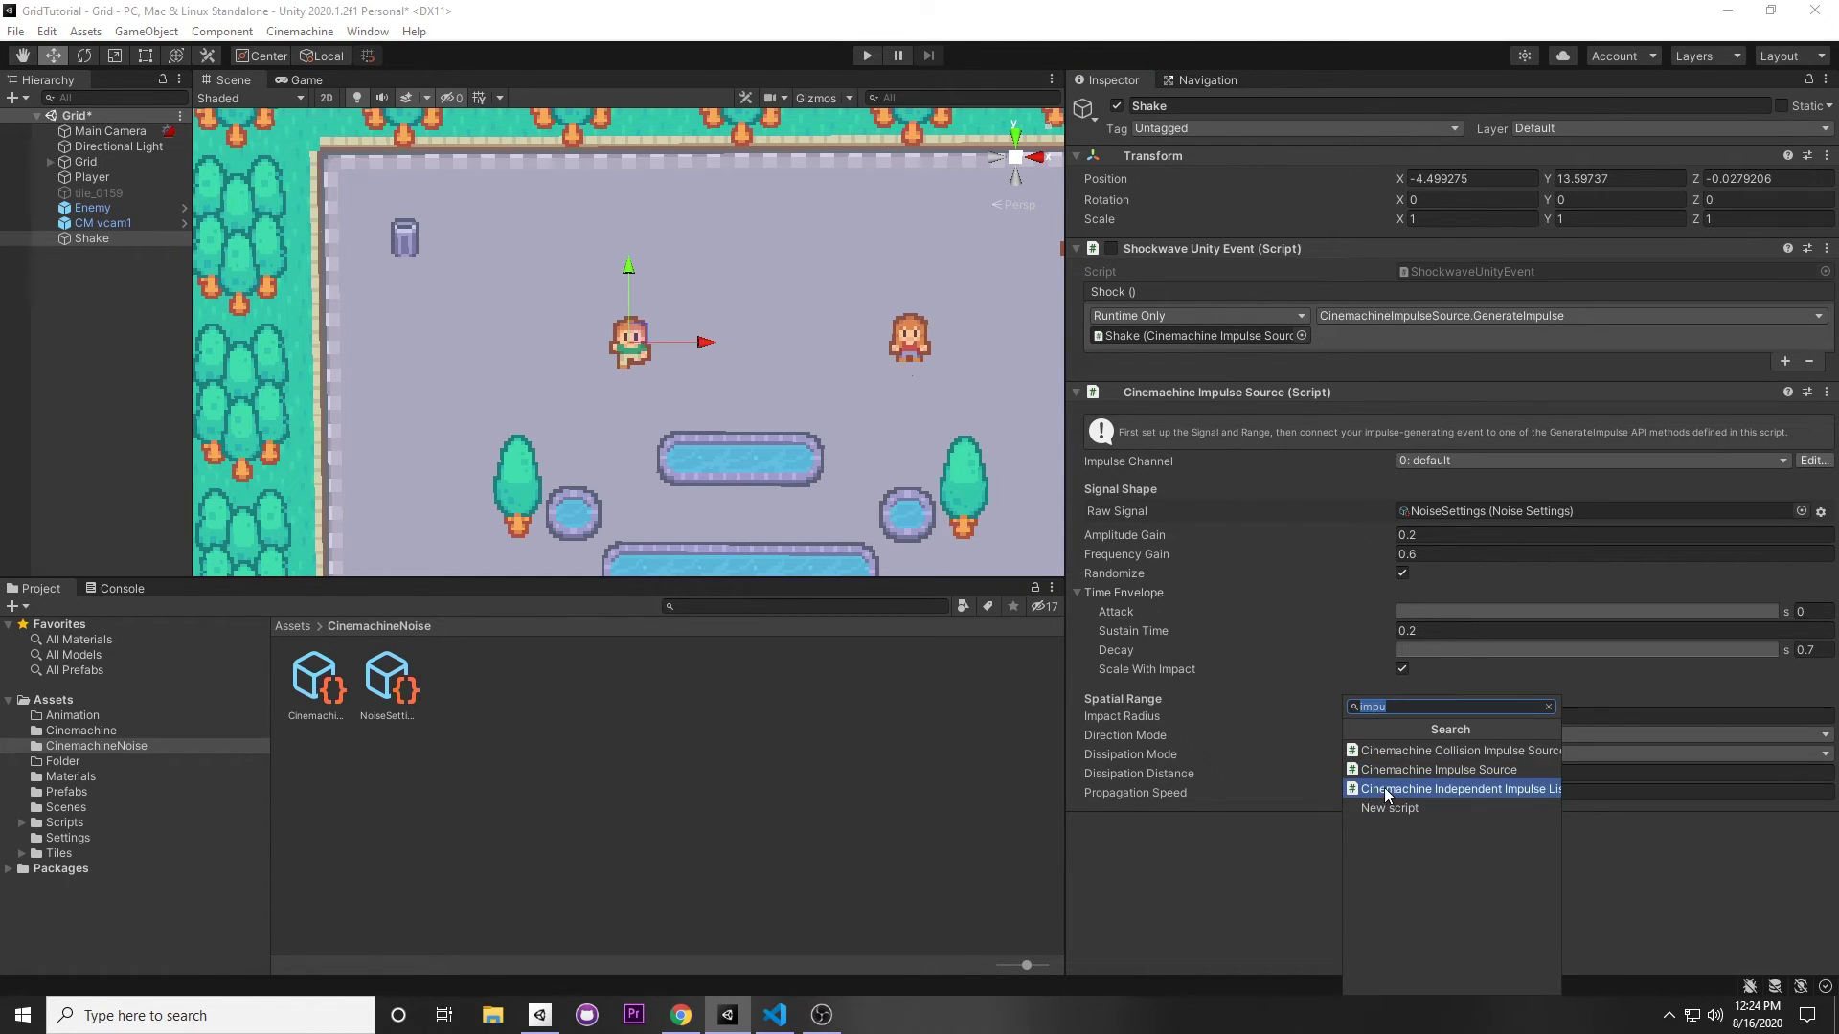
pyautogui.press('BackSpace')
pyautogui.write('shock')
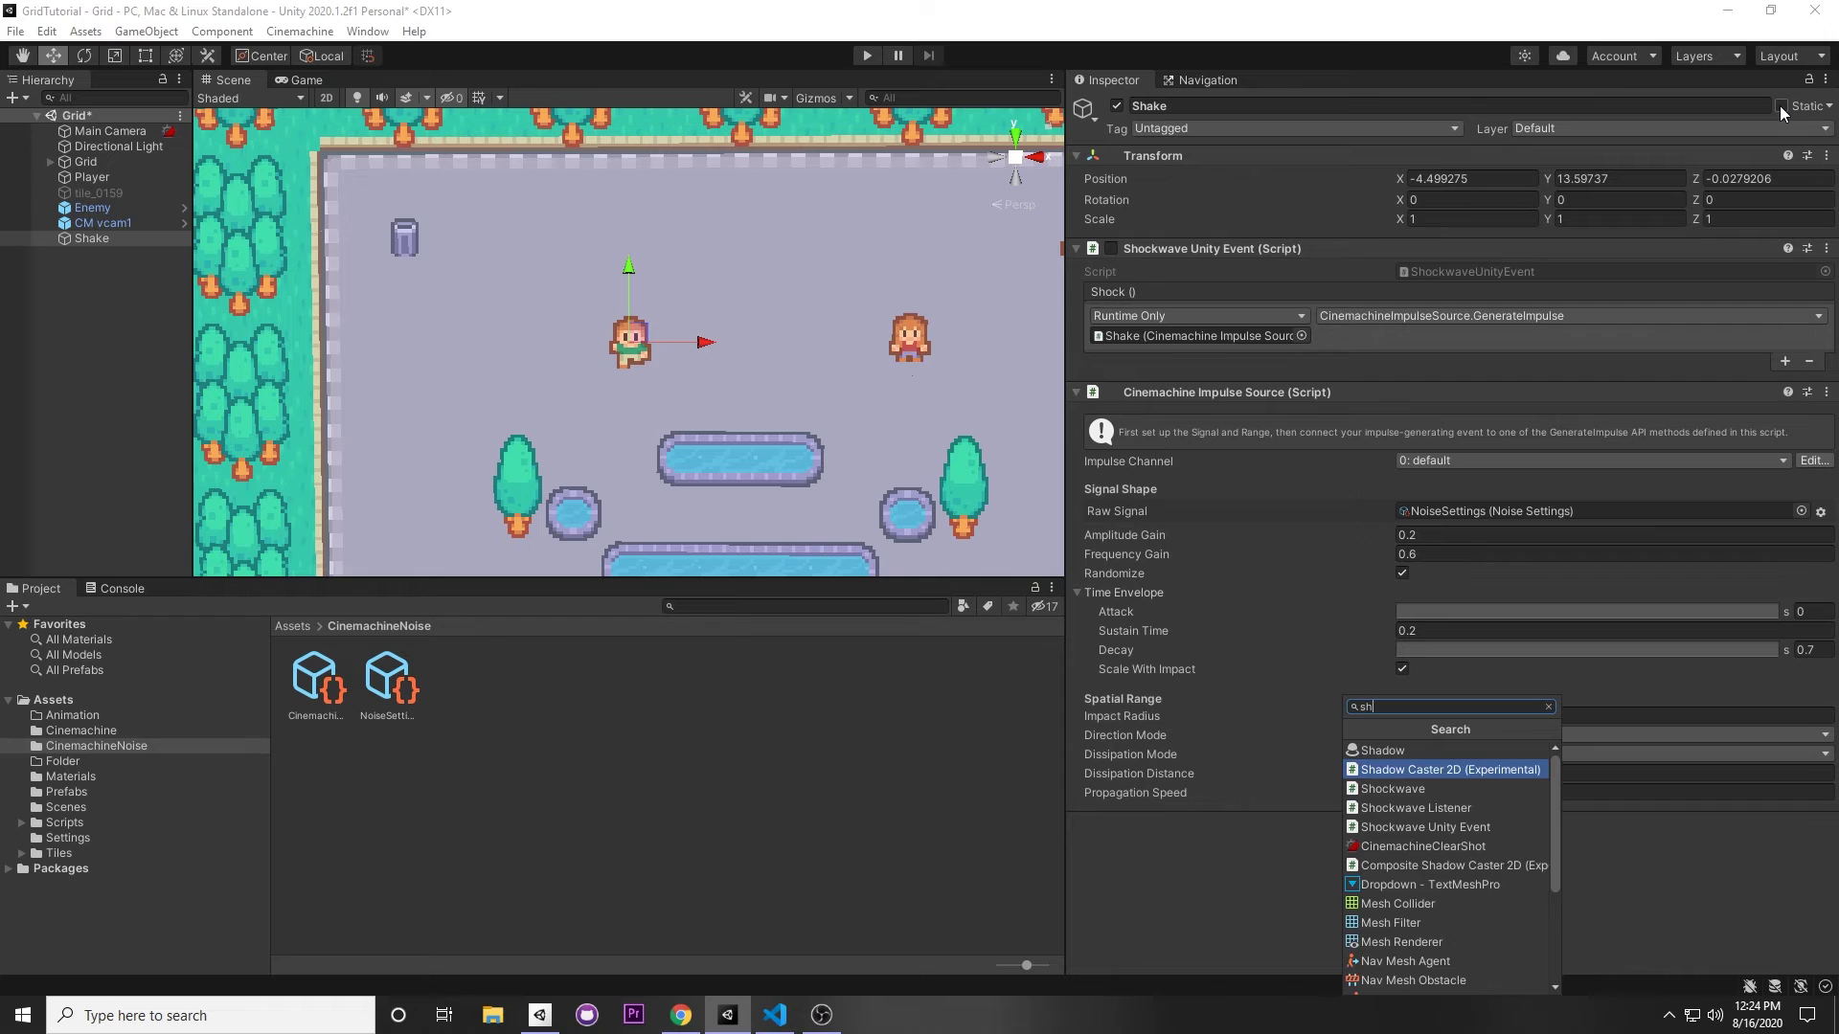
pyautogui.press('Return')
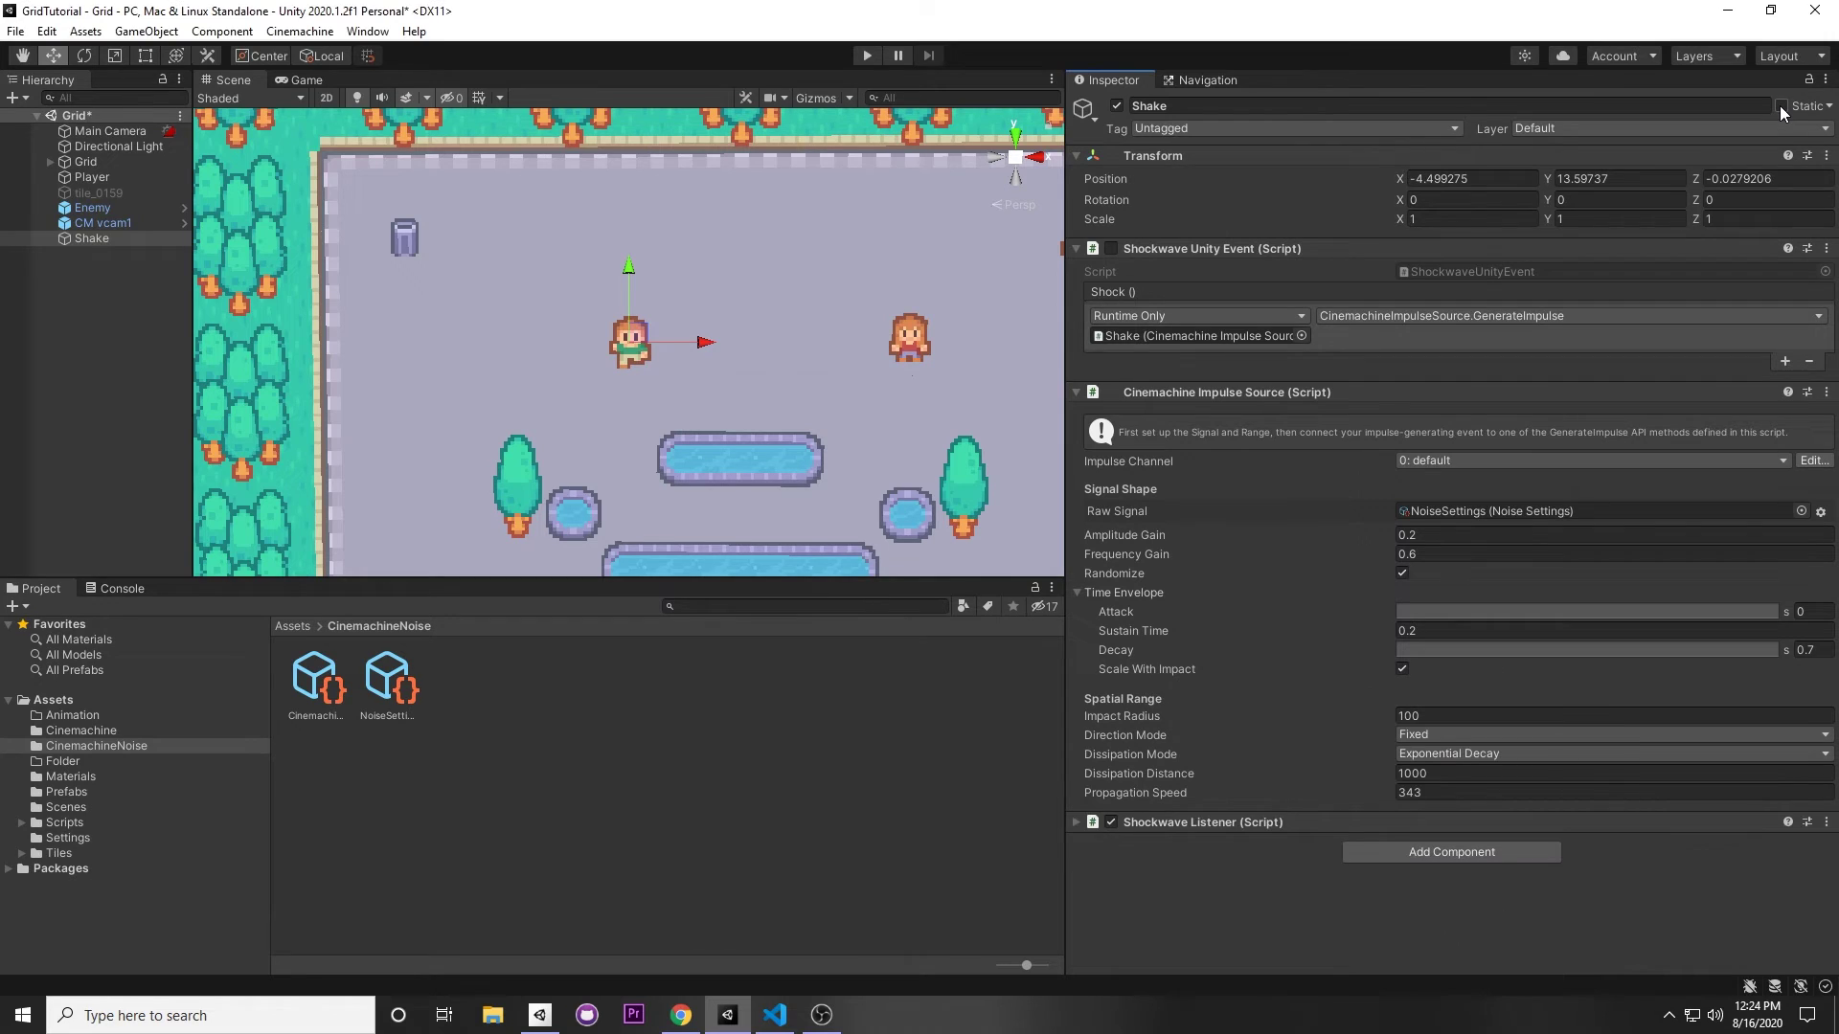
# Open the Shockwave Listener script and examine its Cinemachine import, impulse source reference, Awake and Start methods, and Shake method
pyautogui.rightClick(1264, 822)
pyautogui.click(1288, 806)
pyautogui.moveTo(212, 242); pyautogui.dragTo(128, 205)
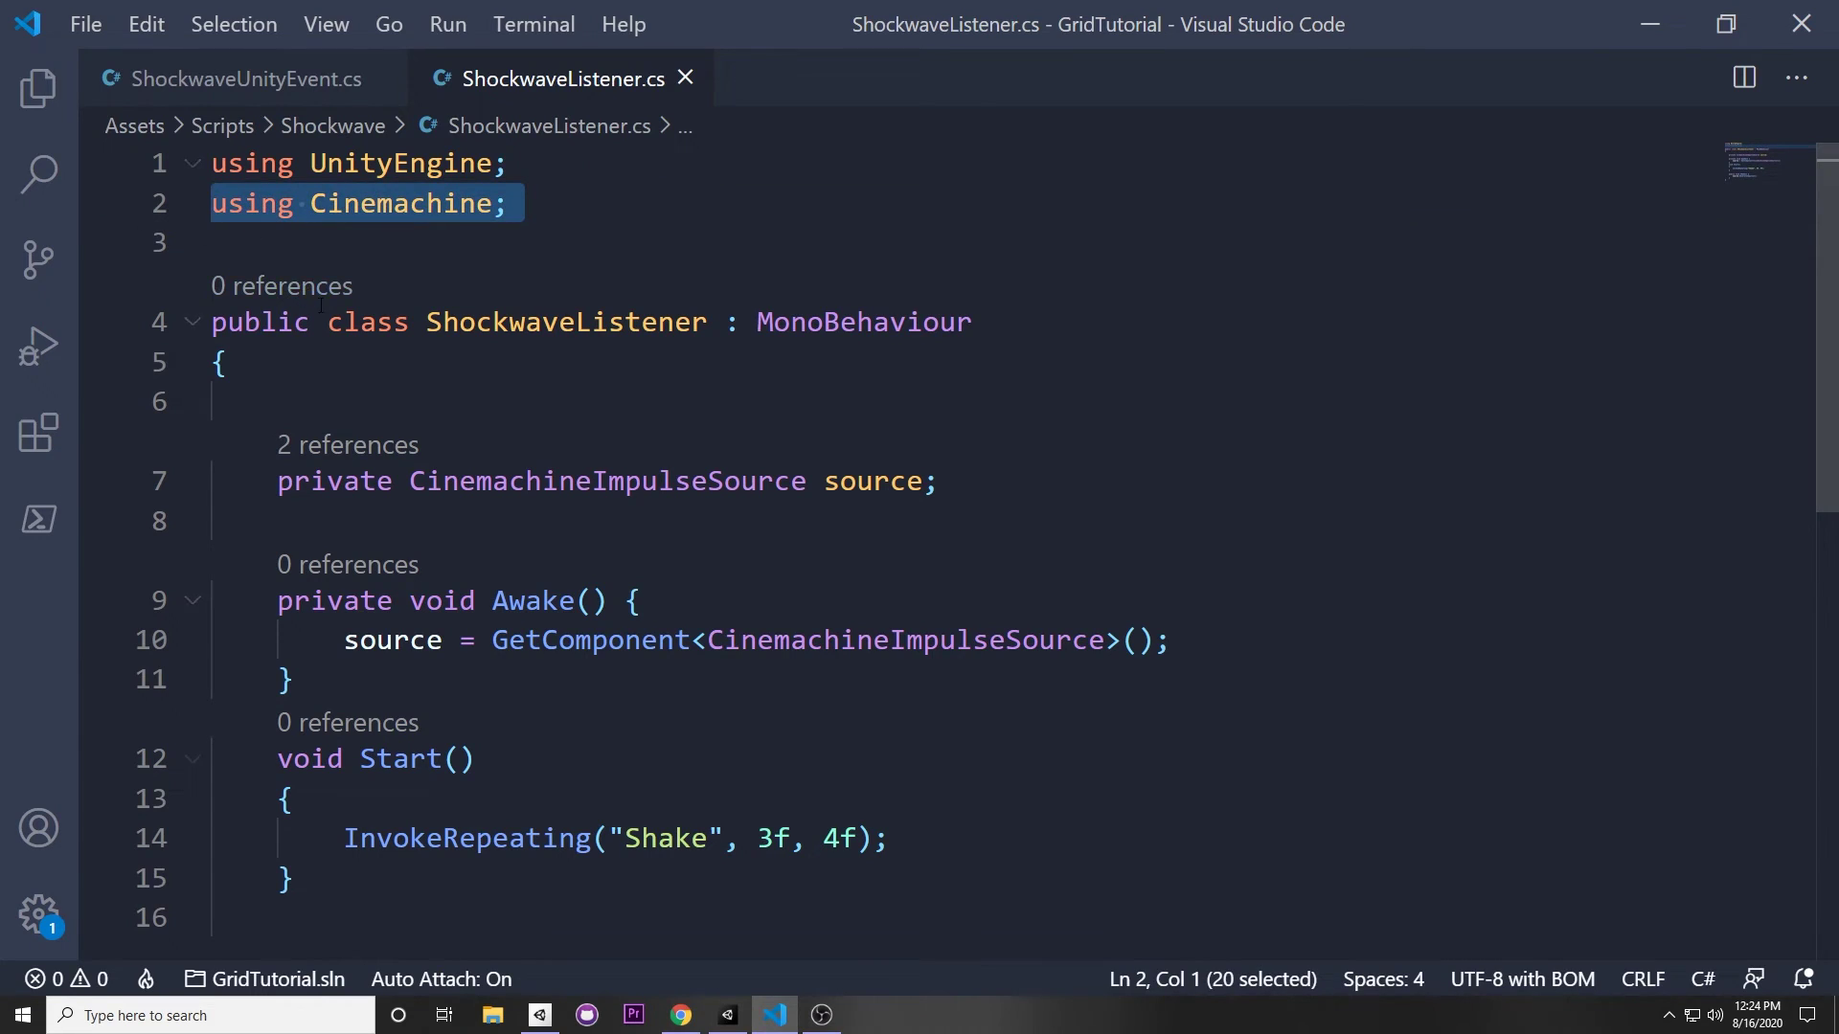
pyautogui.scroll(-1, 321, 305)
pyautogui.moveTo(261, 316); pyautogui.dragTo(212, 356)
pyautogui.click(563, 435)
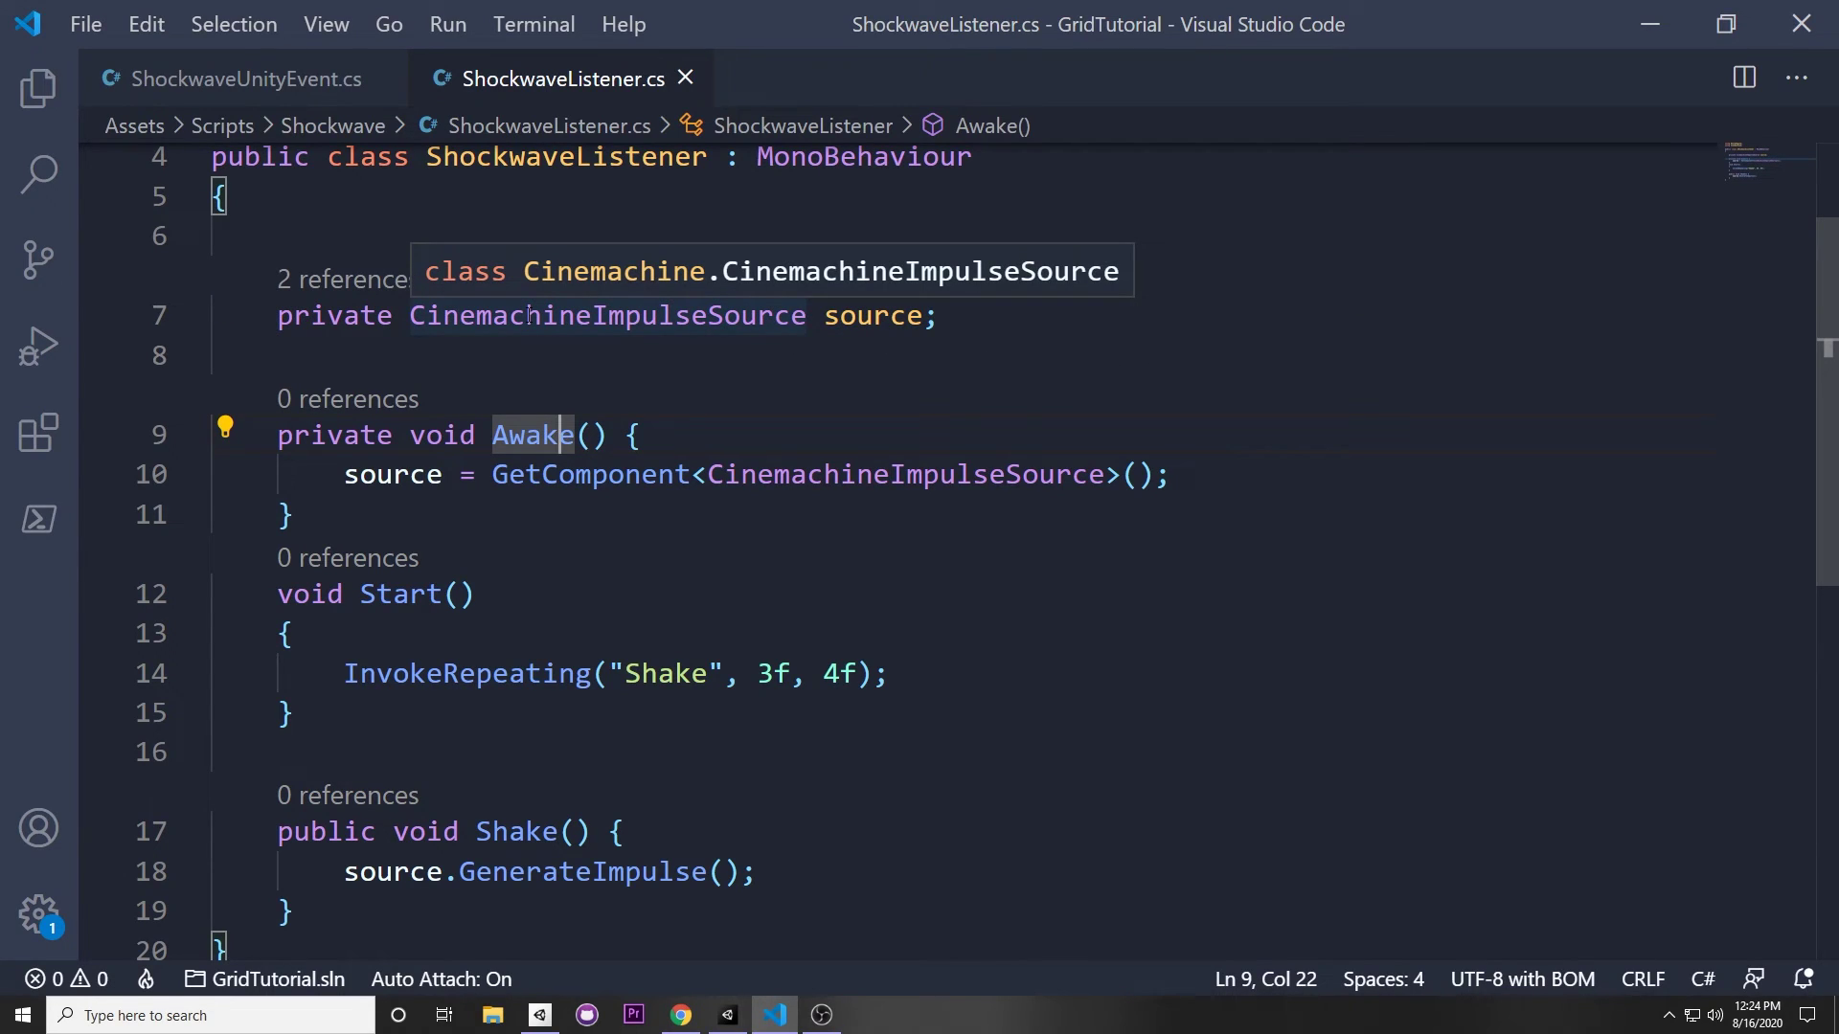
pyautogui.moveTo(346, 476); pyautogui.dragTo(1183, 476)
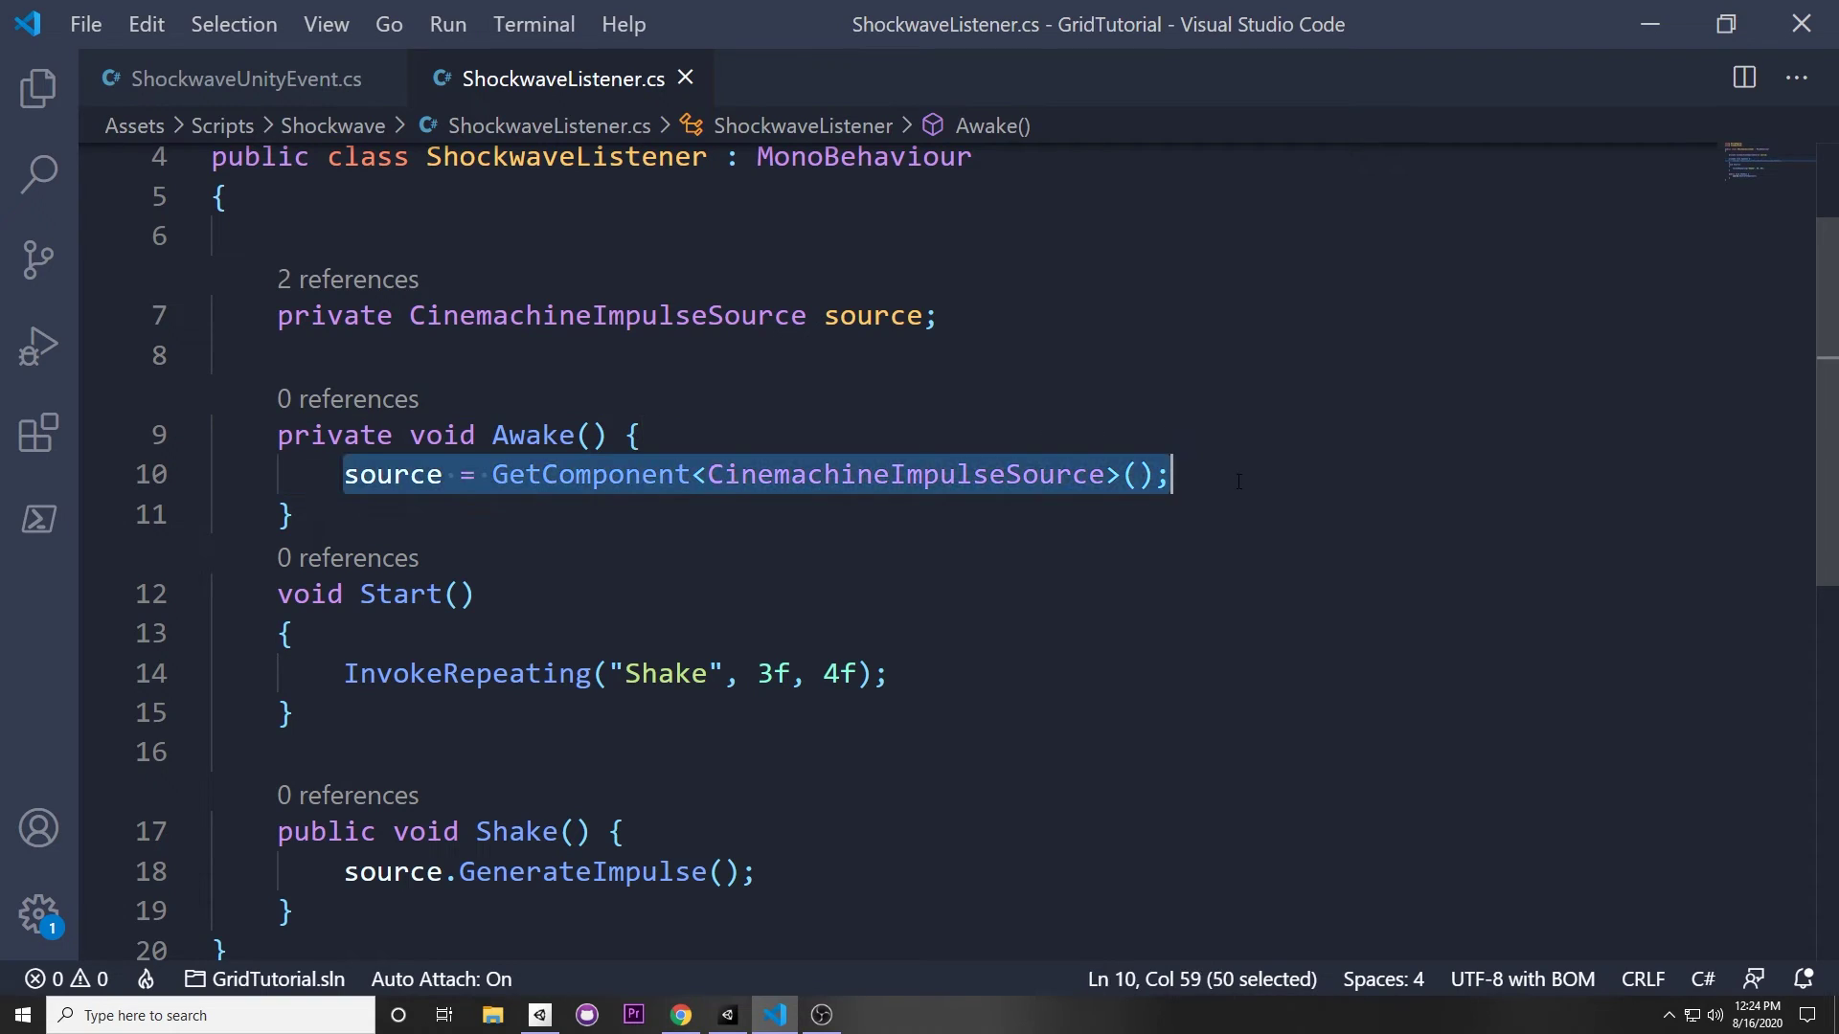
pyautogui.click(1124, 557)
pyautogui.scroll(-1, 1123, 556)
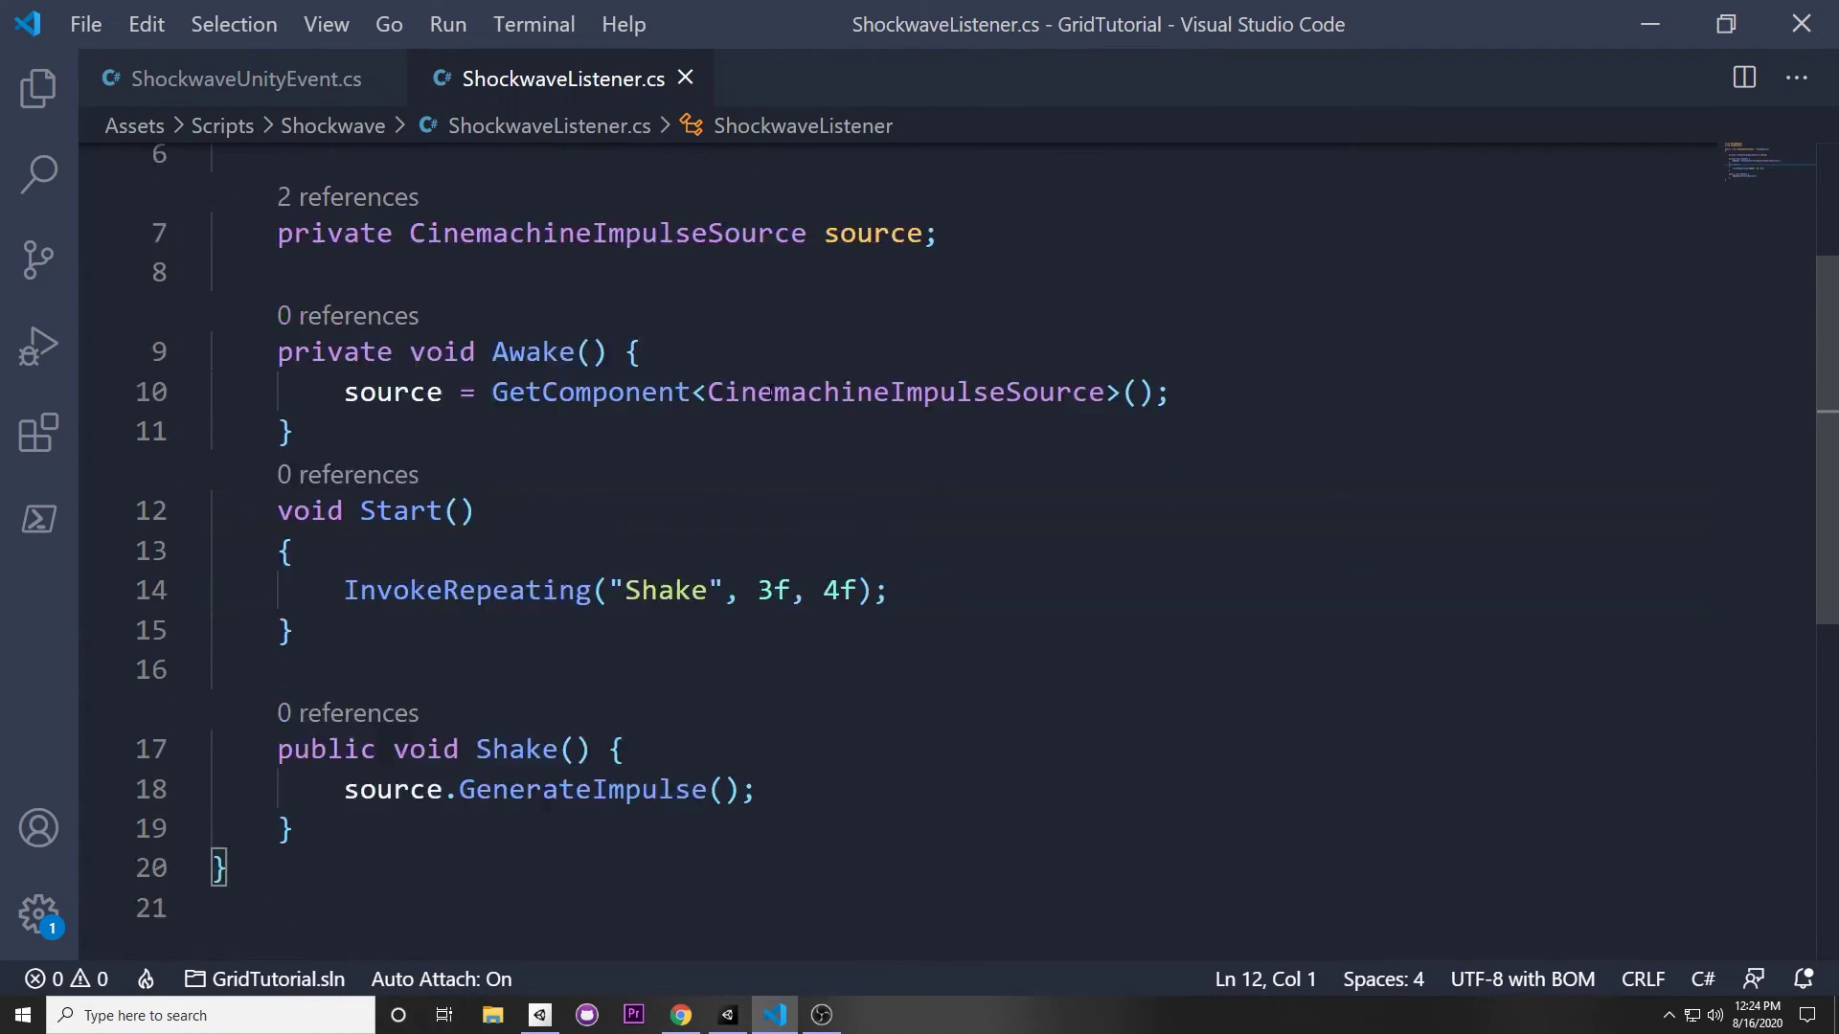
pyautogui.scroll(-1, 287, 412)
pyautogui.moveTo(263, 429); pyautogui.dragTo(455, 769)
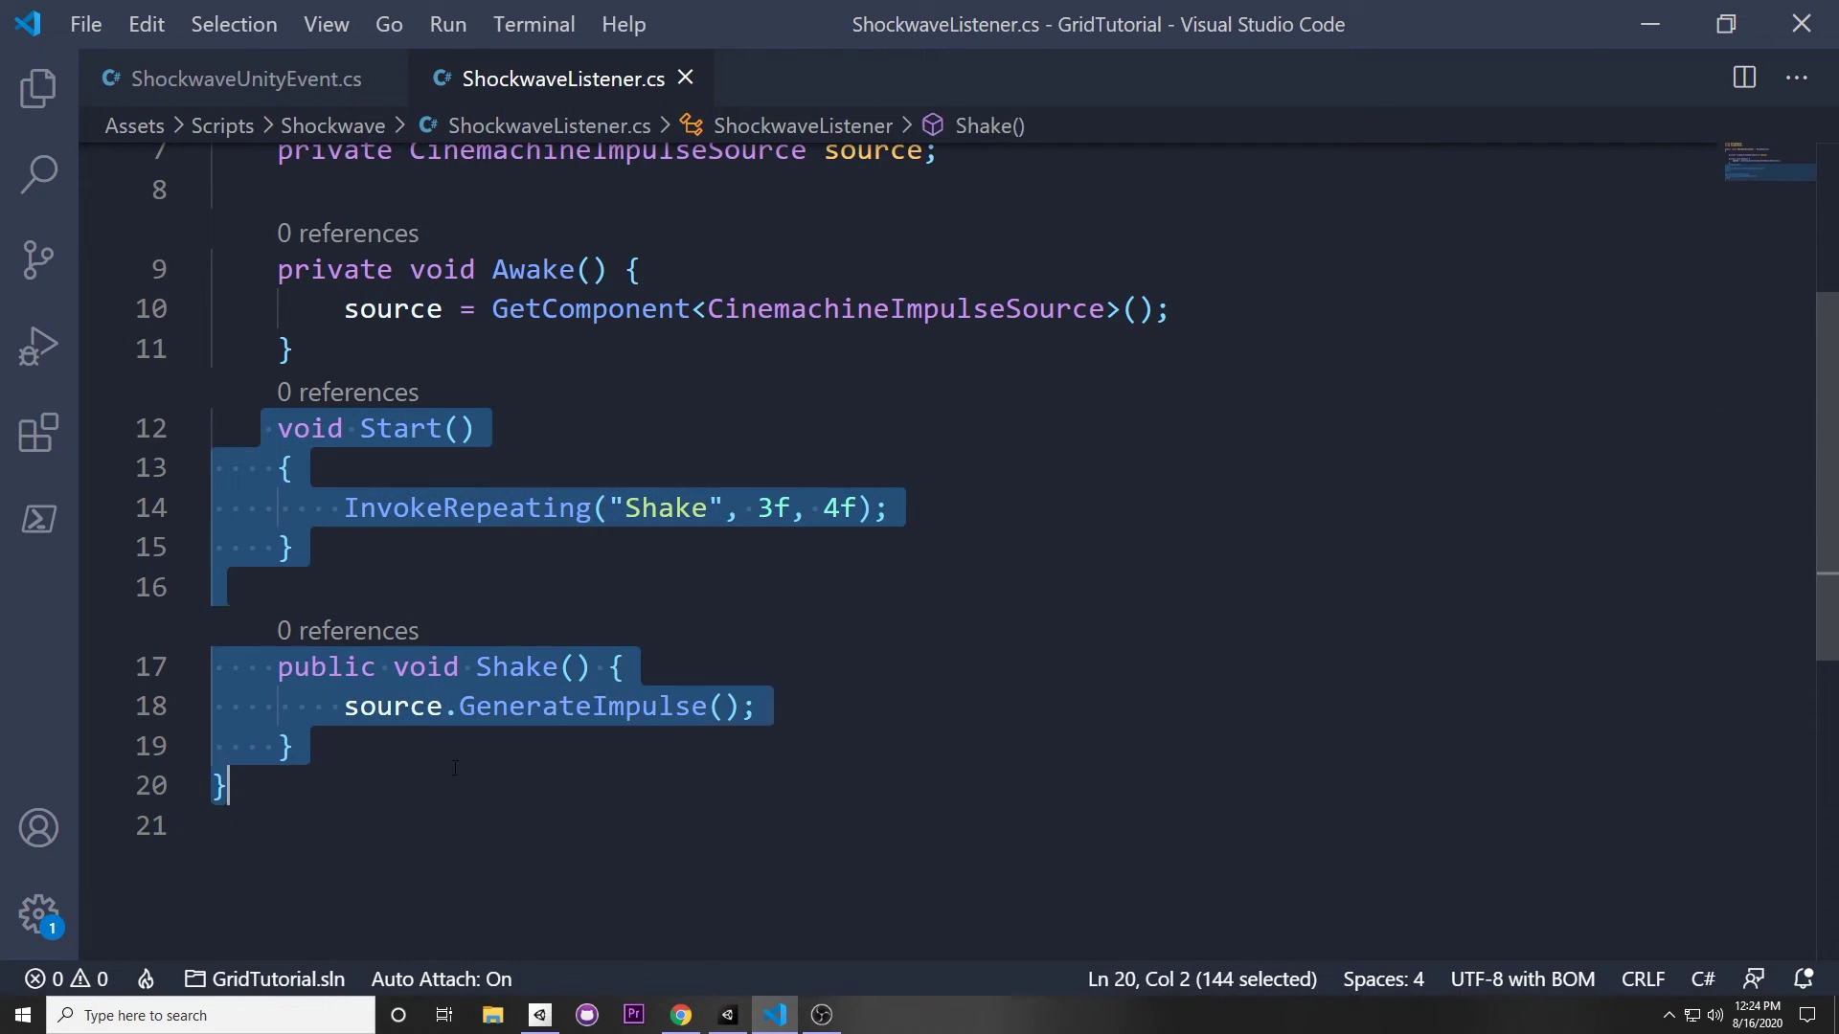
pyautogui.click(307, 547)
pyautogui.doubleClick(360, 508)
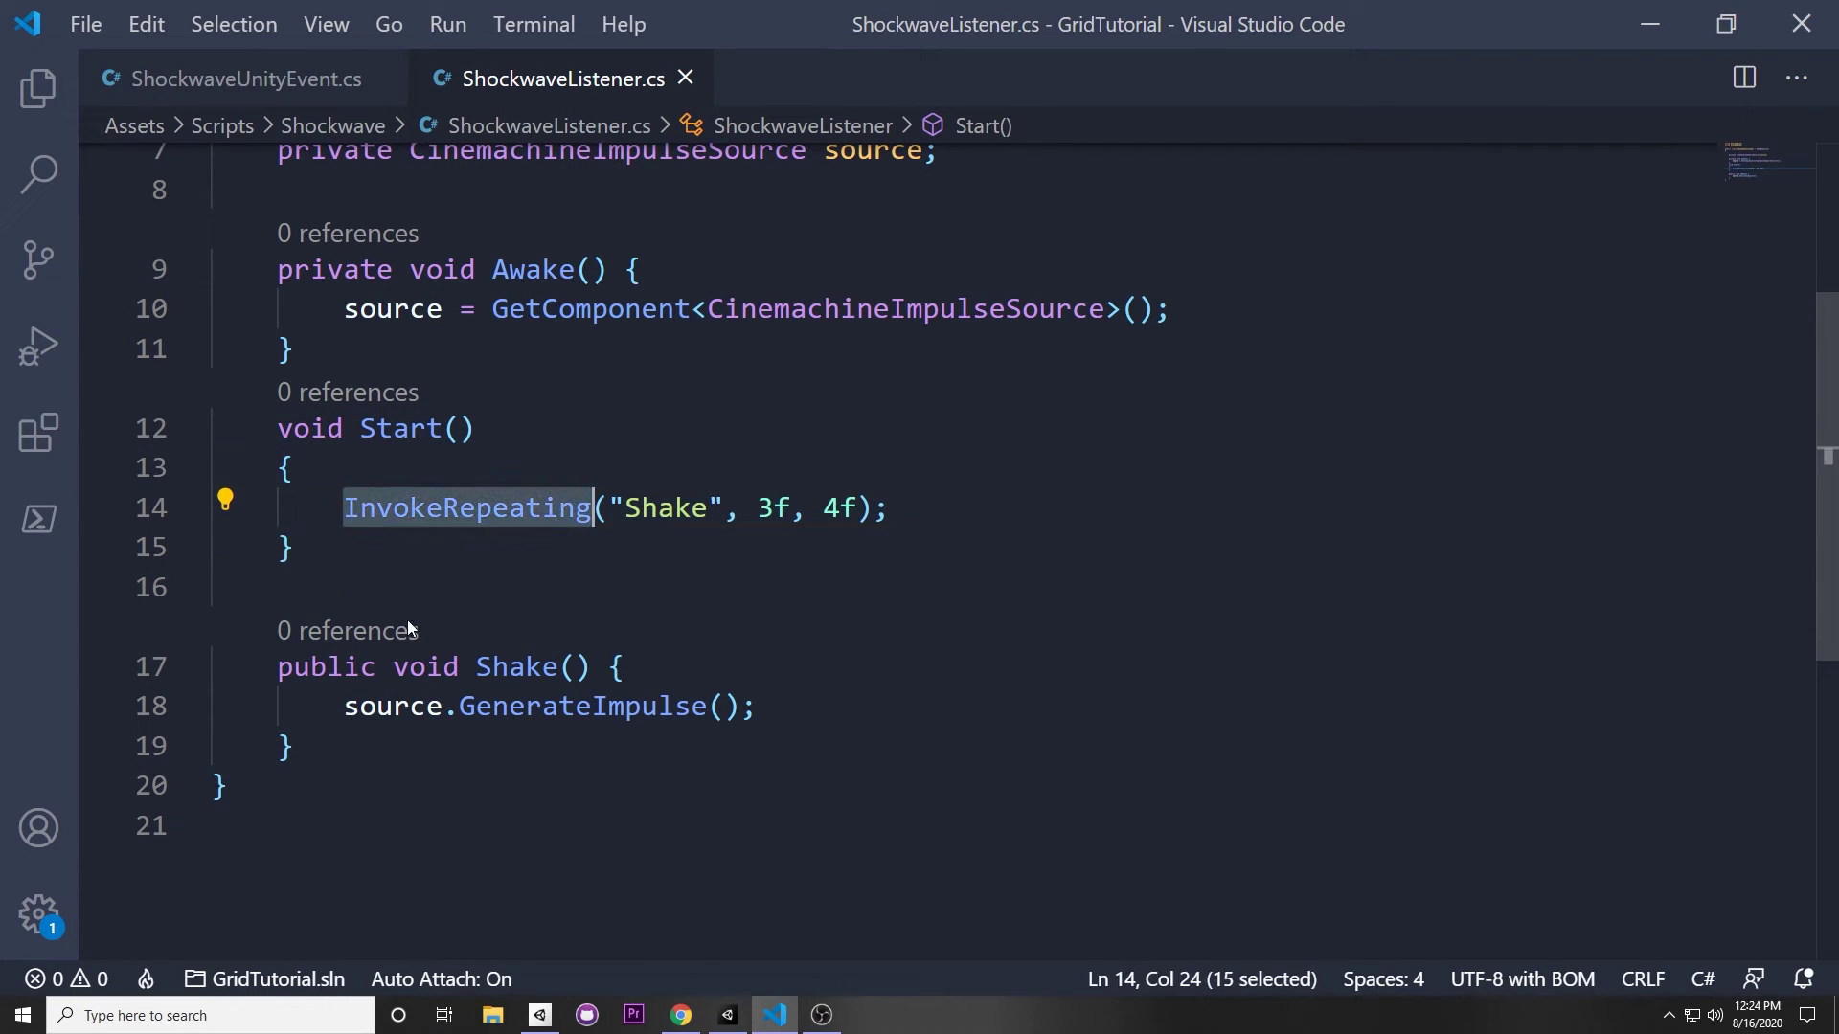
pyautogui.scroll(-2, 352, 801)
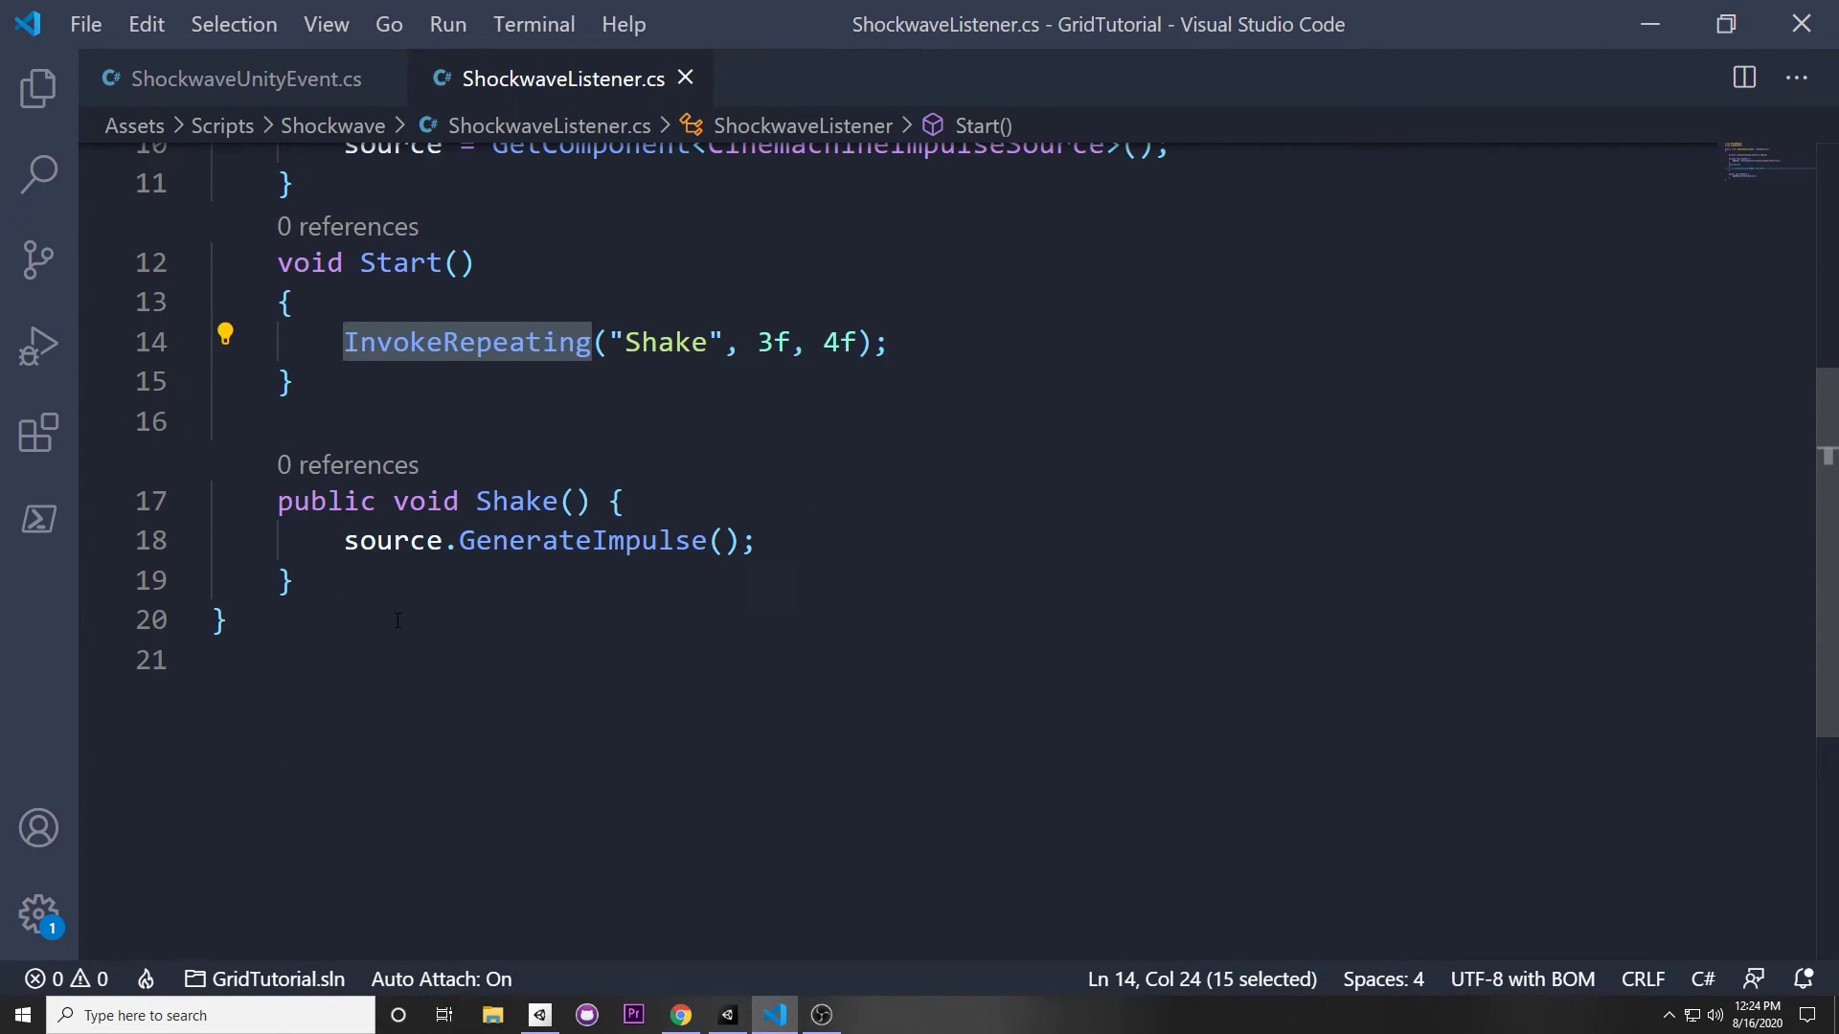
pyautogui.doubleClick(392, 542)
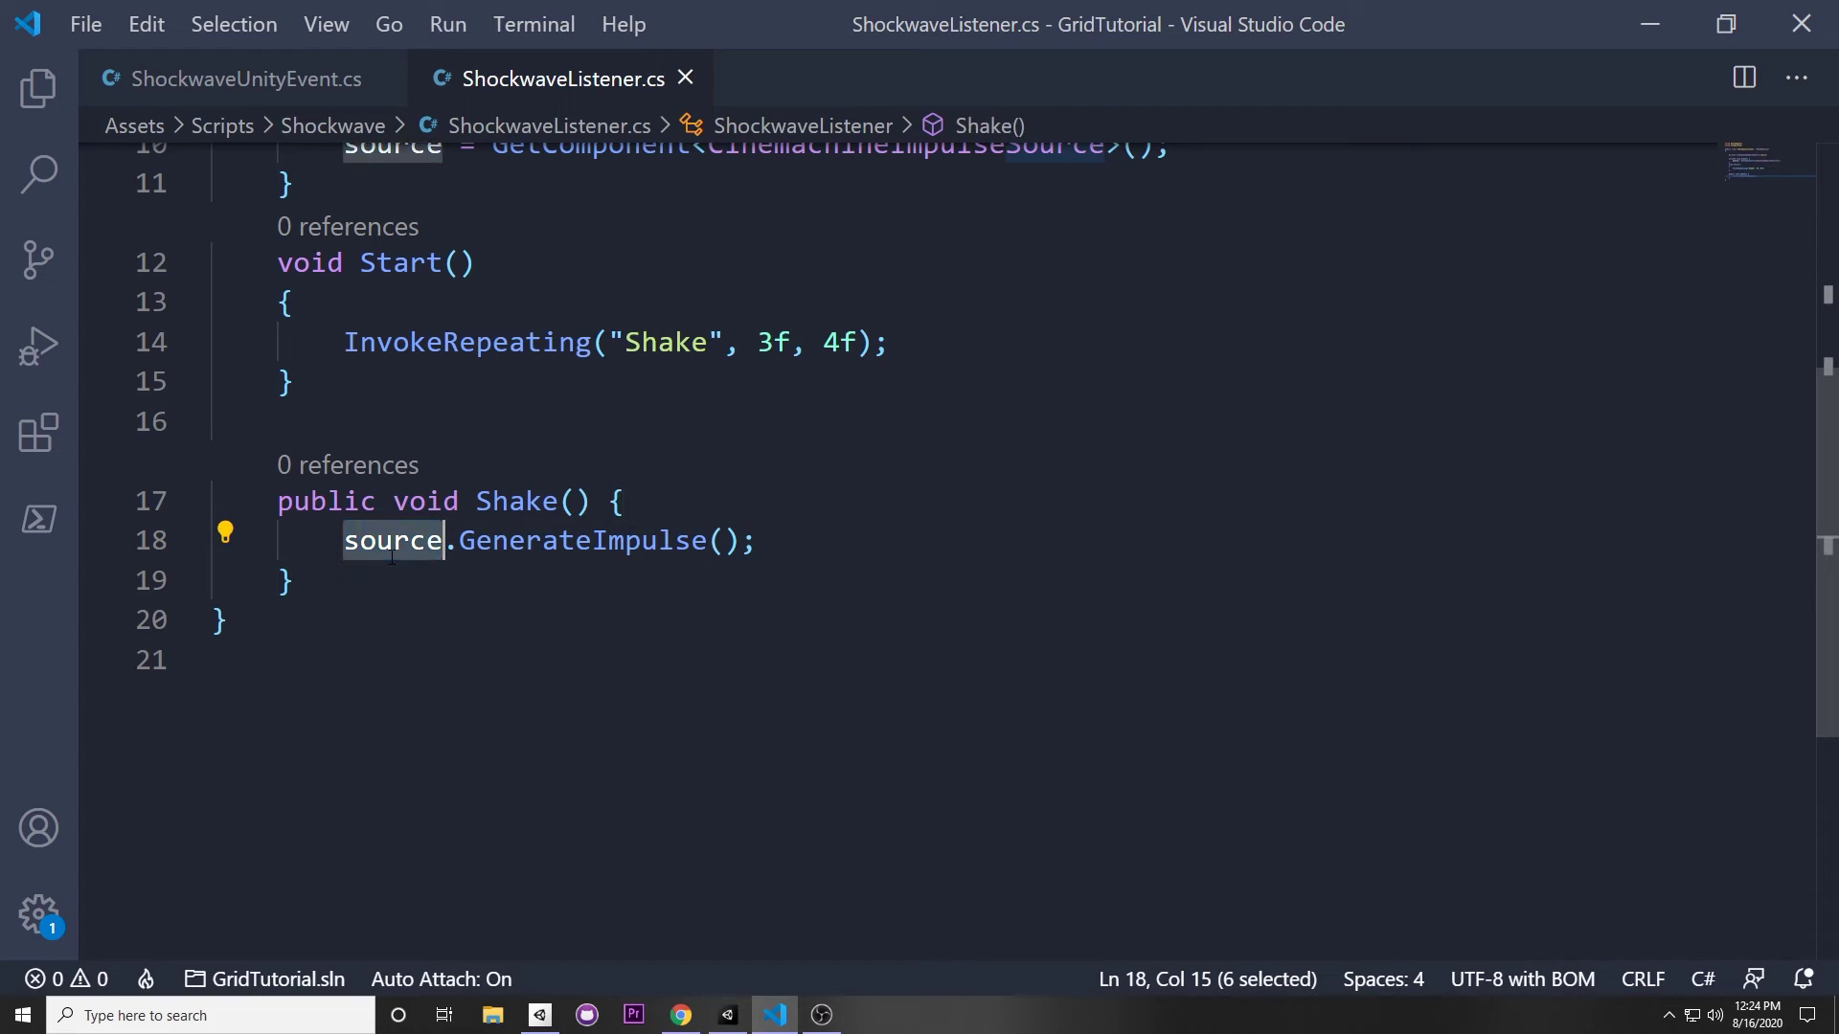
# Start a second source.GenerateImpulse call in the Shake method and examine the Vector3 velocity, float and remaining overloads in its signature hints
pyautogui.click(803, 543)
pyautogui.press('Return')
pyautogui.write('source.')
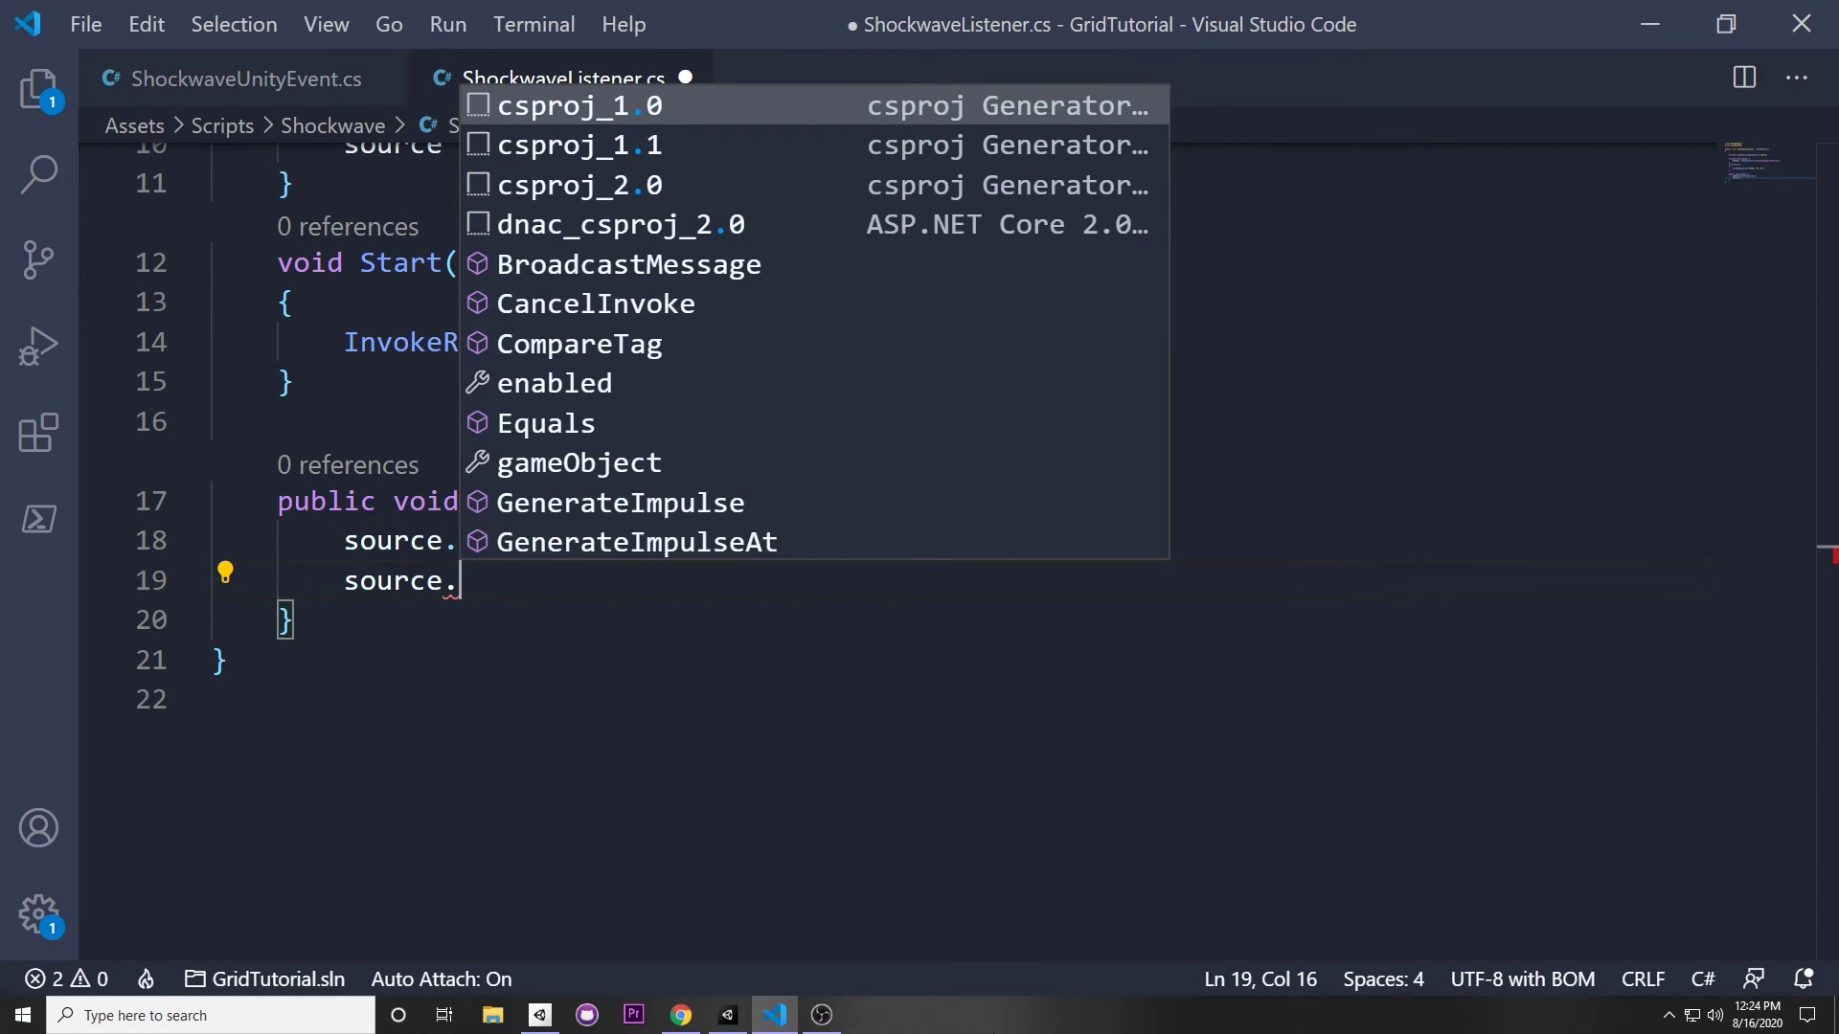
pyautogui.write('GenerateImpulse(')
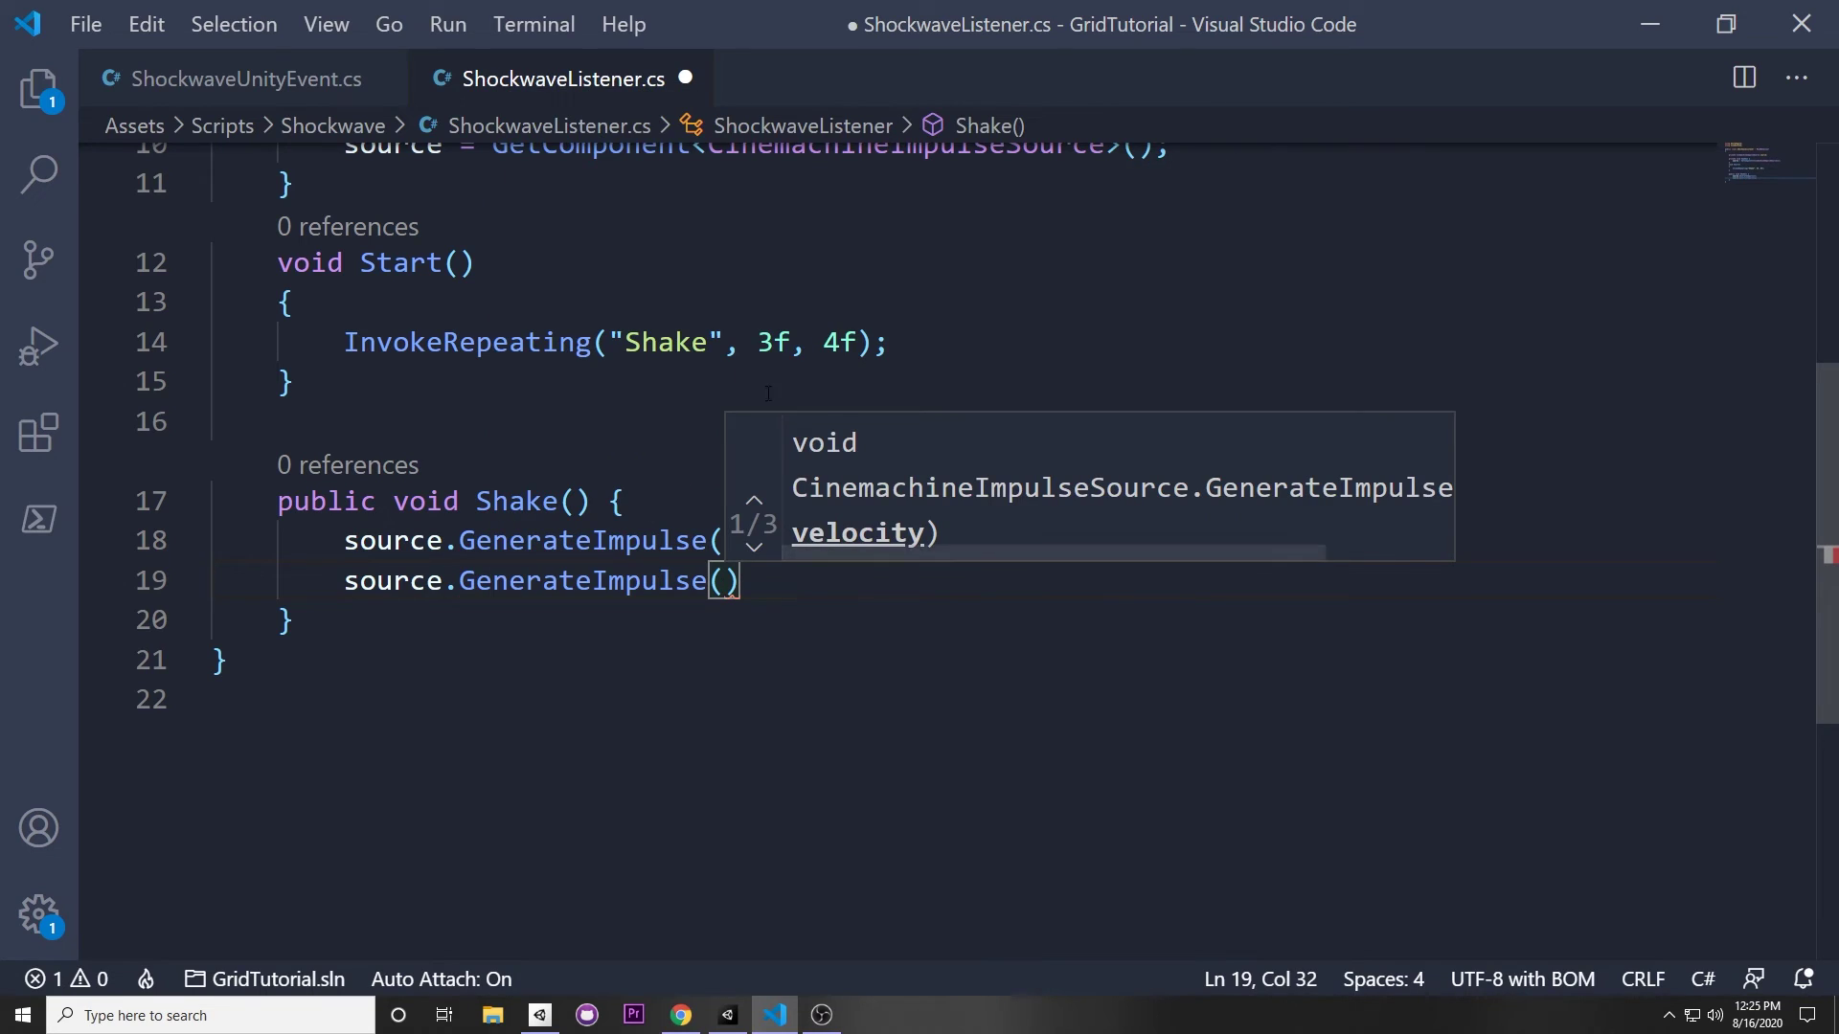
pyautogui.moveTo(853, 551)
pyautogui.mouseDown()
pyautogui.moveTo(1083, 523)
pyautogui.moveTo(1001, 553)
pyautogui.moveTo(870, 539)
pyautogui.moveTo(1234, 560)
pyautogui.moveTo(850, 548)
pyautogui.mouseUp()
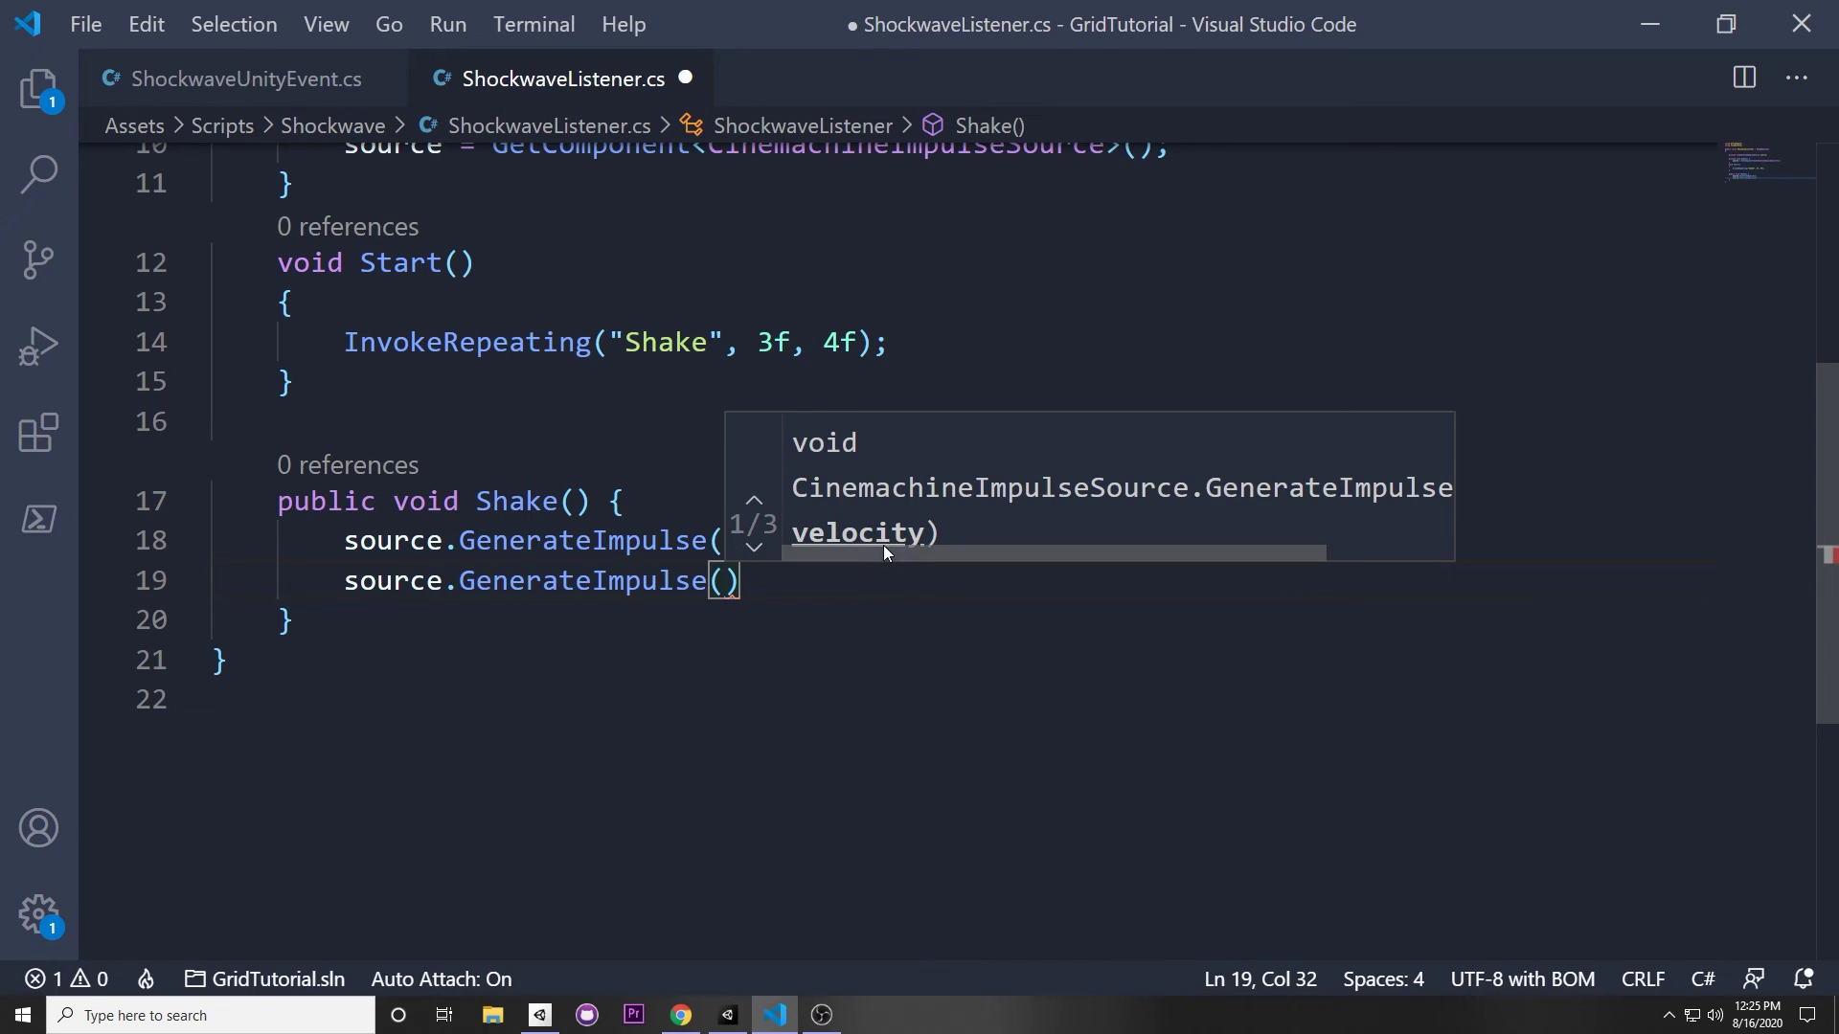
pyautogui.moveTo(884, 546); pyautogui.dragTo(640, 587)
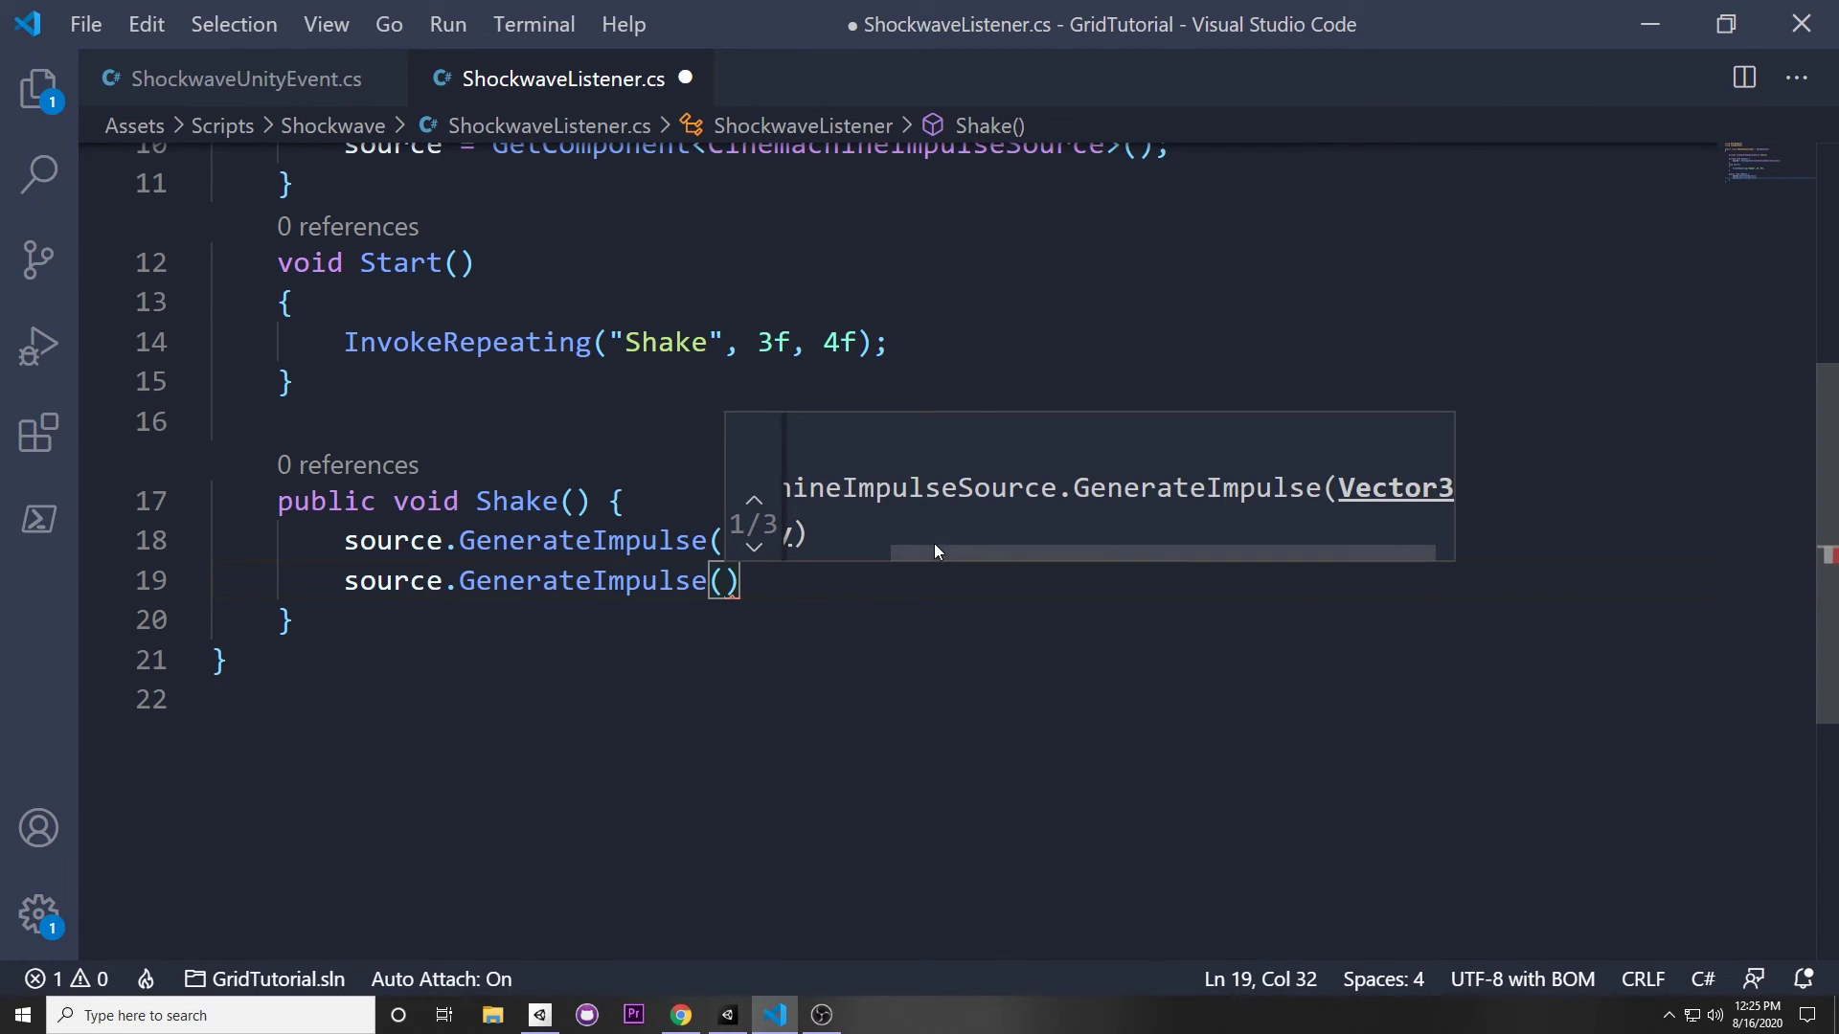
pyautogui.press('Down')
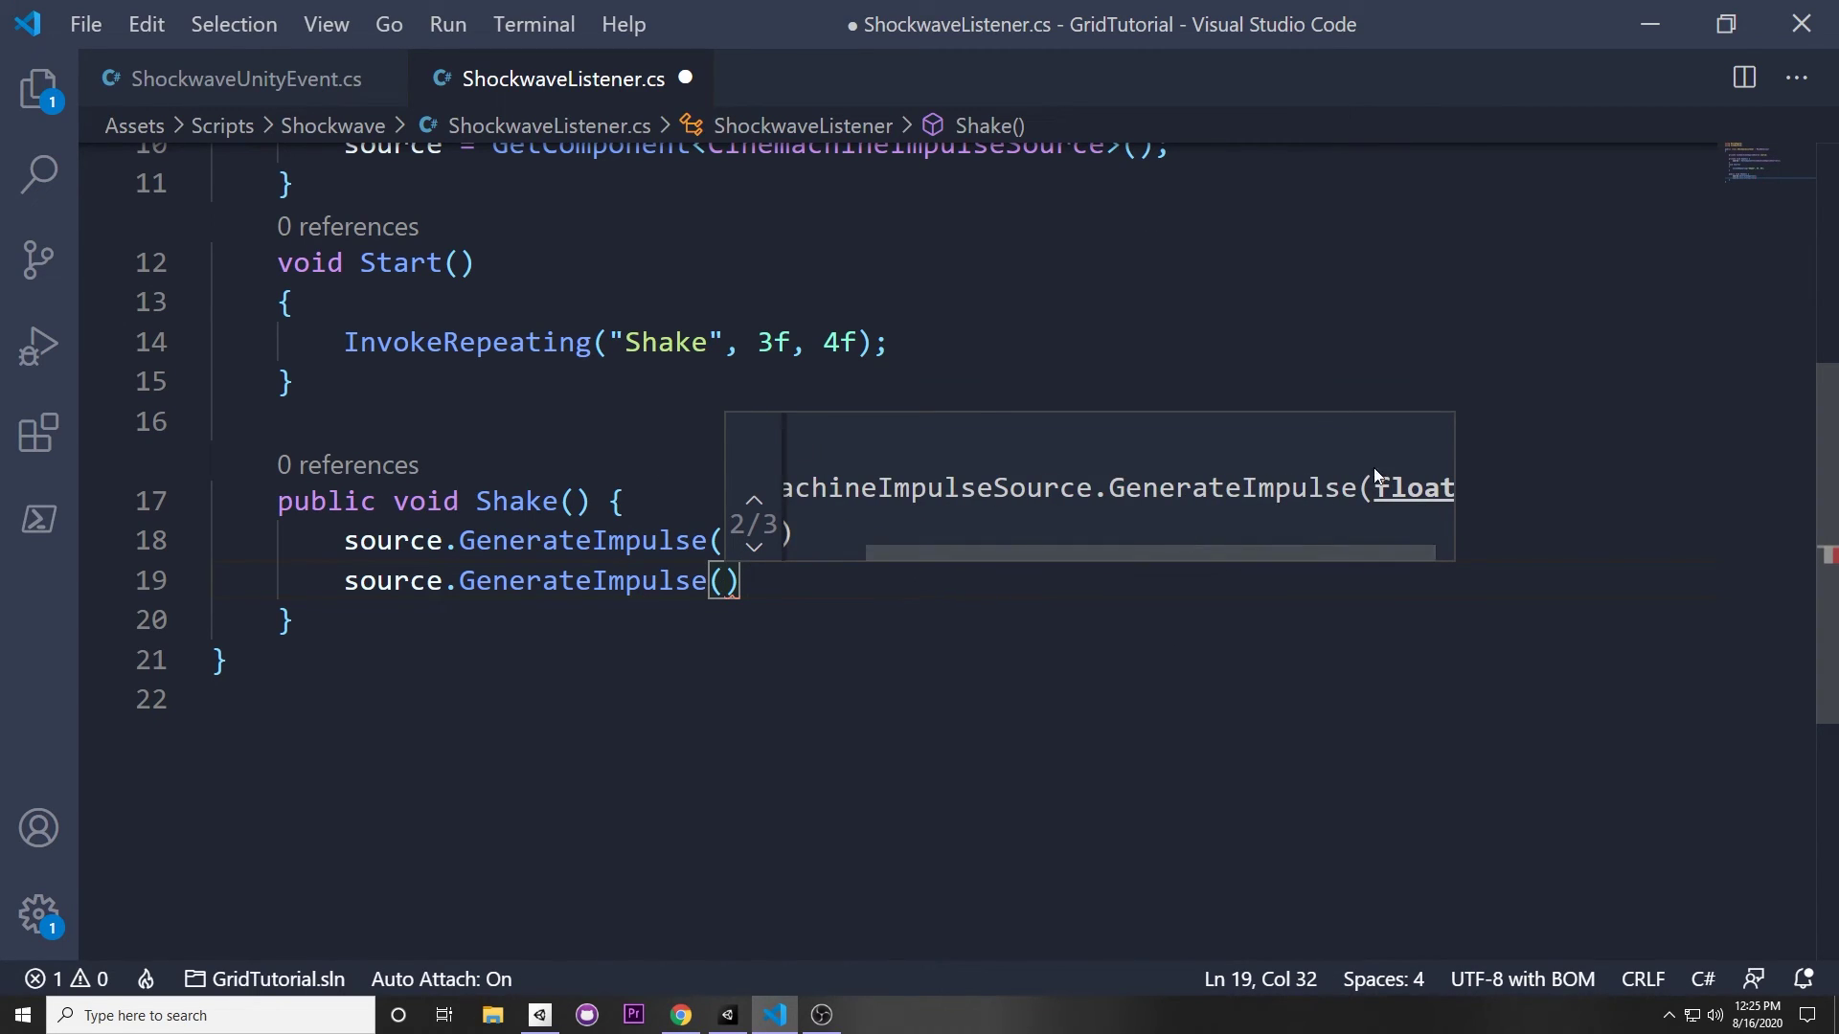
pyautogui.moveTo(1129, 556); pyautogui.dragTo(1451, 498)
pyautogui.press('Down')
# Remove the unfinished second GenerateImpulse line from the Shake method and save the script
pyautogui.moveTo(862, 582); pyautogui.dragTo(862, 546)
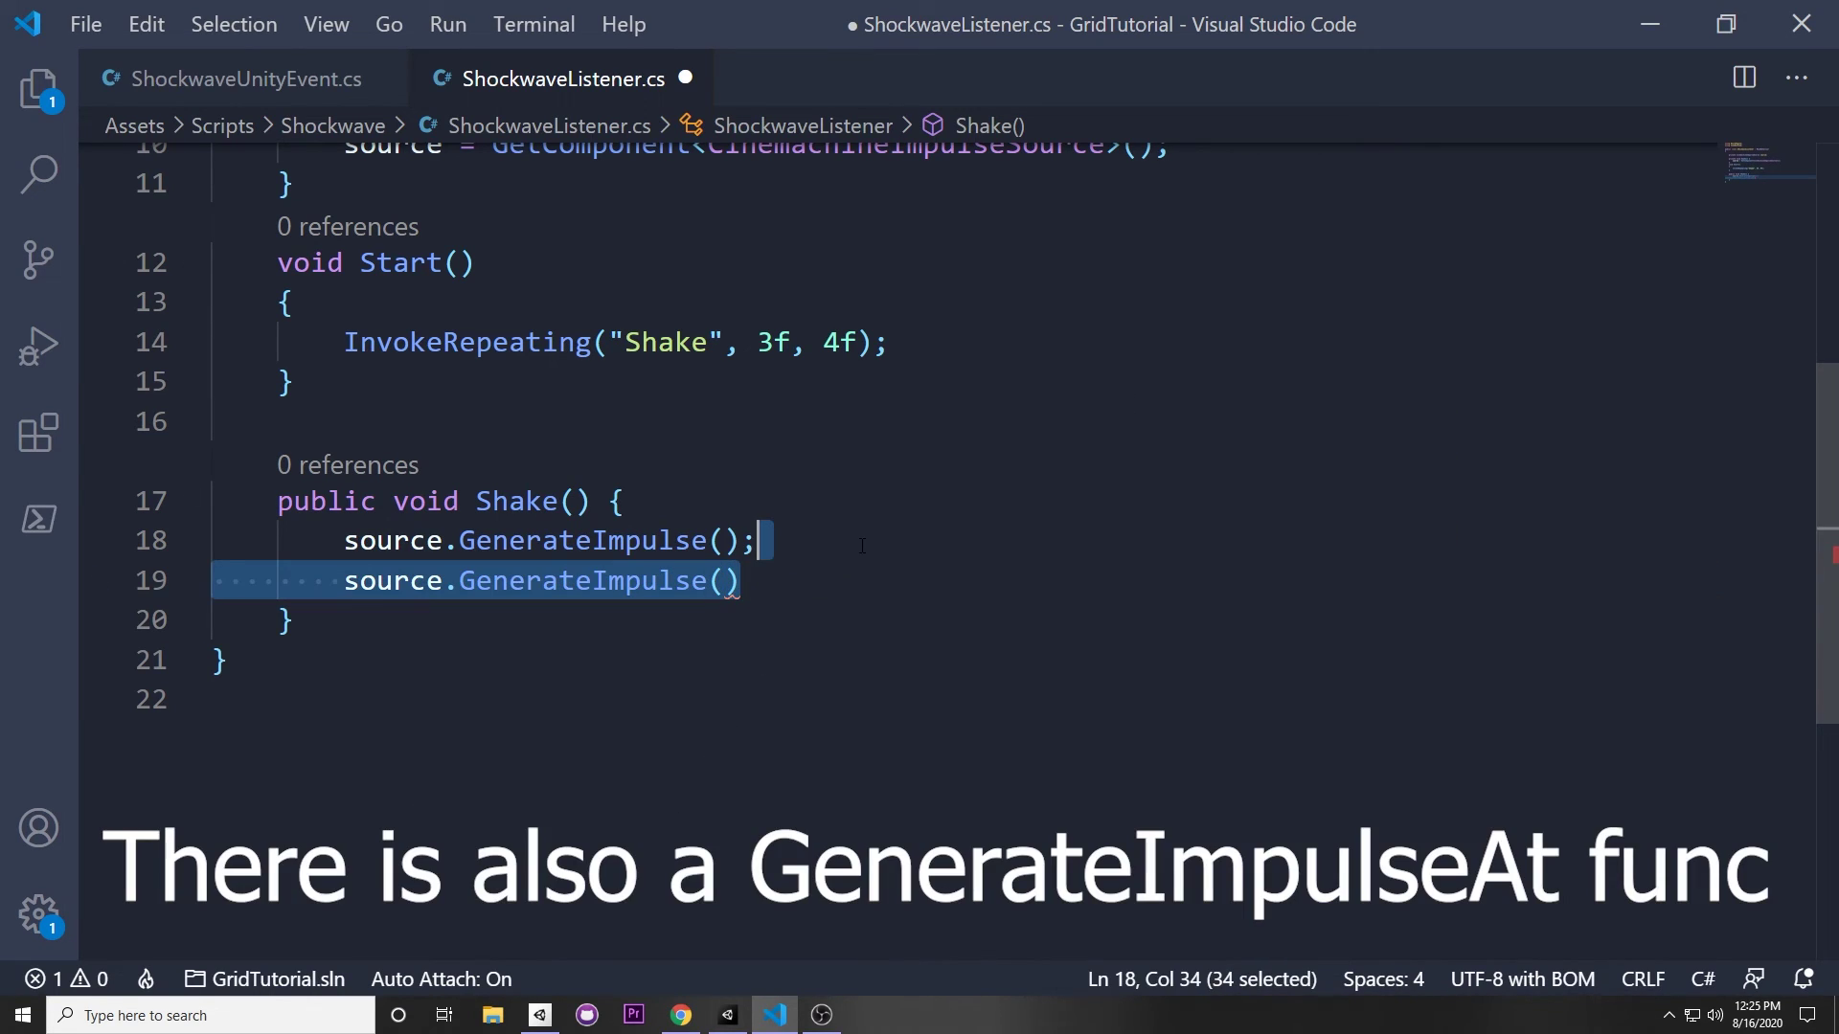
pyautogui.press('BackSpace')
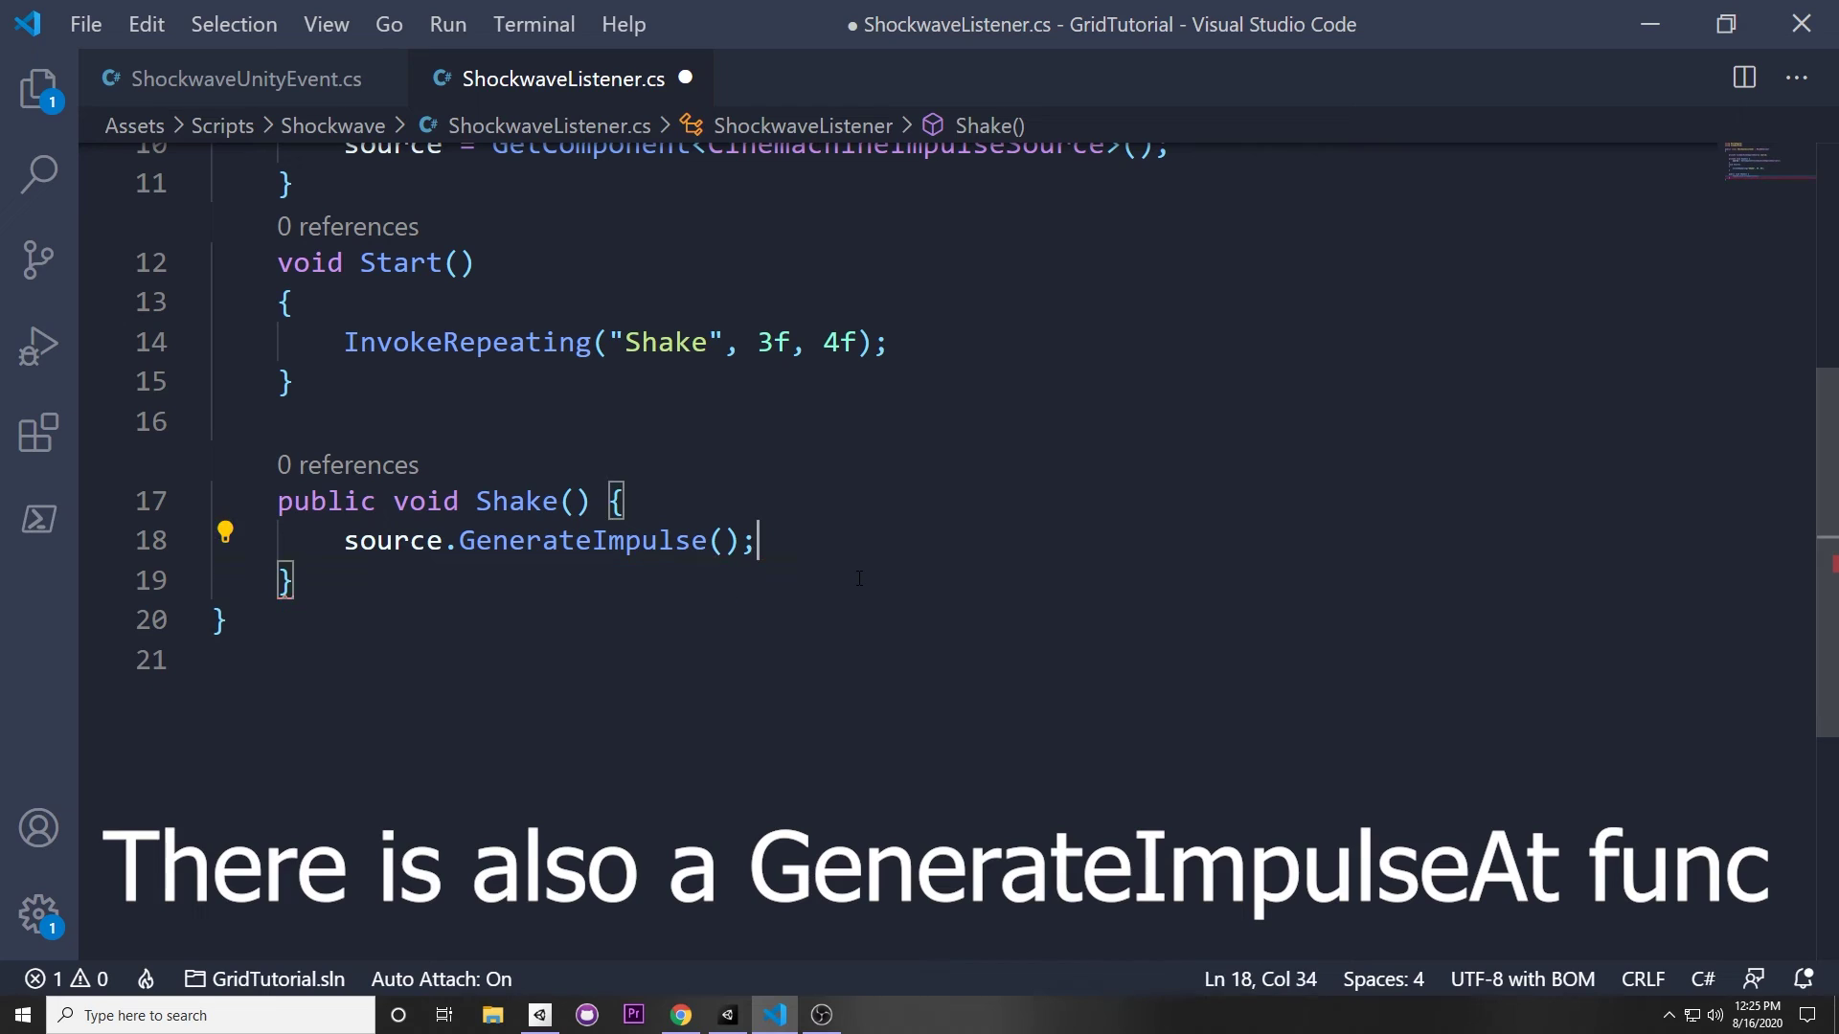
pyautogui.hotkey('ctrl', 's')
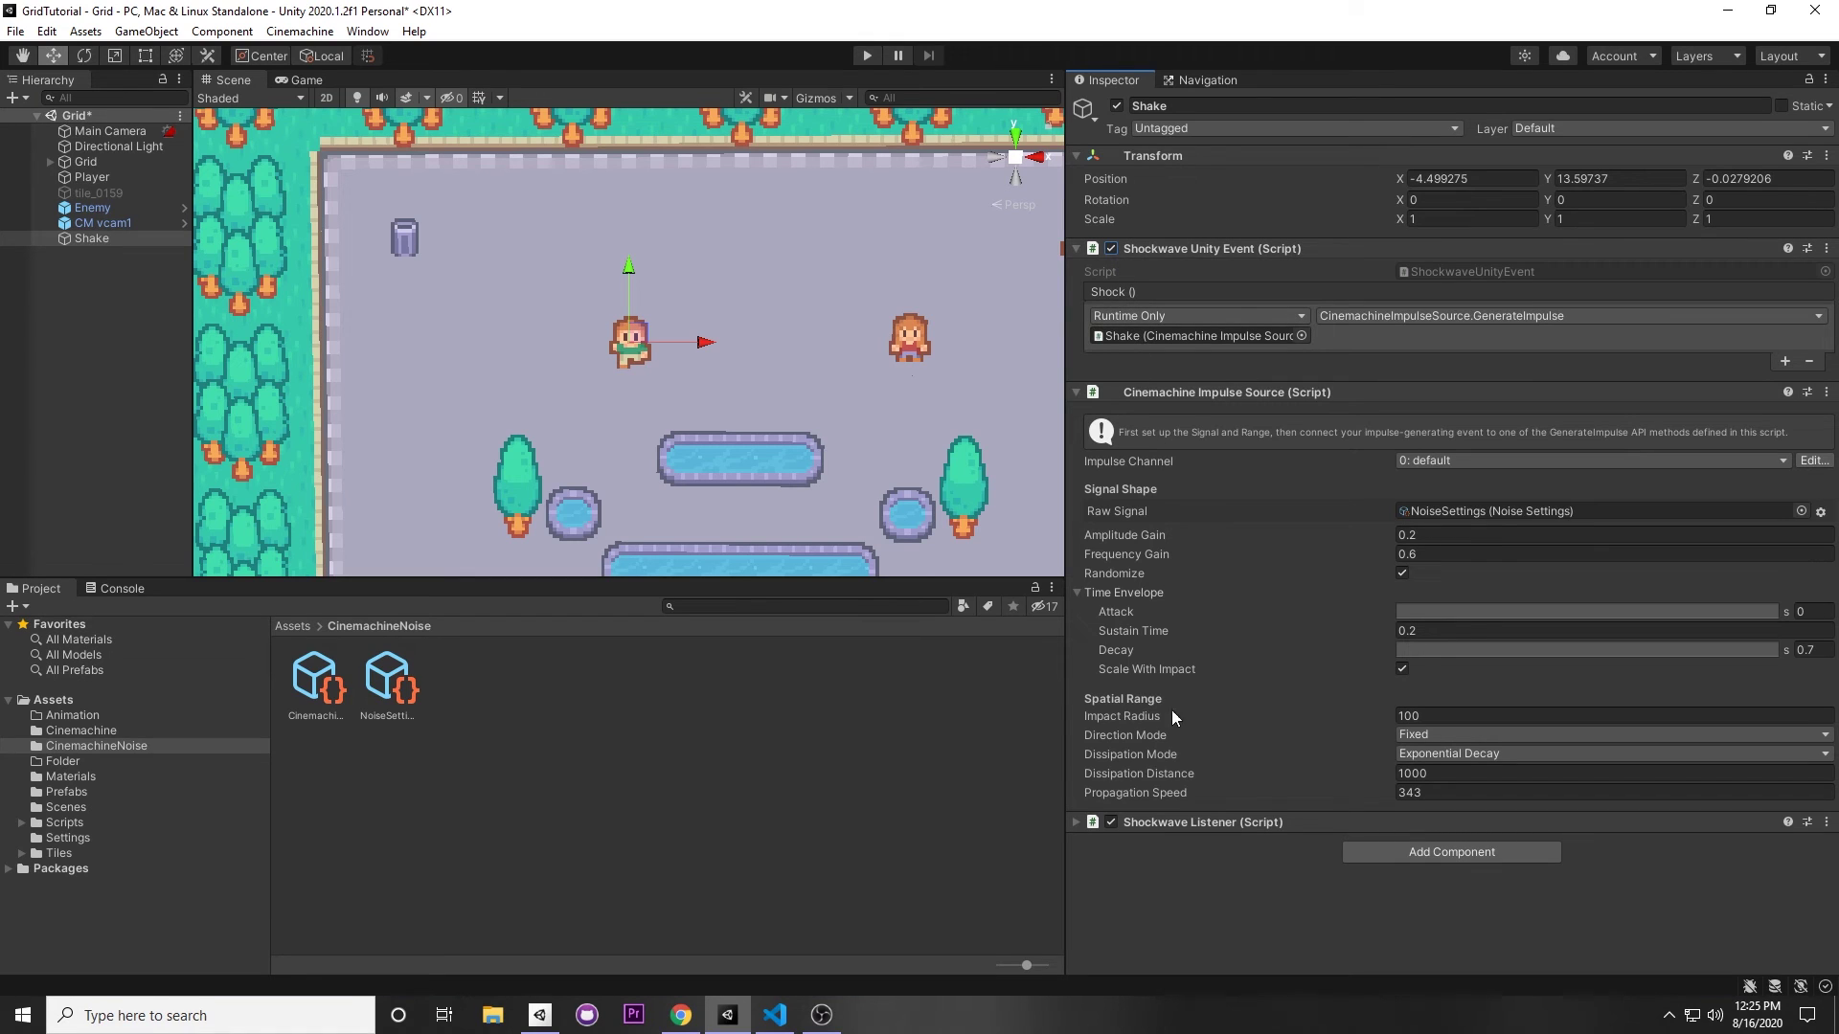
# Switch to Unity, disable the Shockwave Listener component on Shake, and run the scene to test the camera shake before stopping playback
pyautogui.click(1111, 822)
pyautogui.click(865, 55)
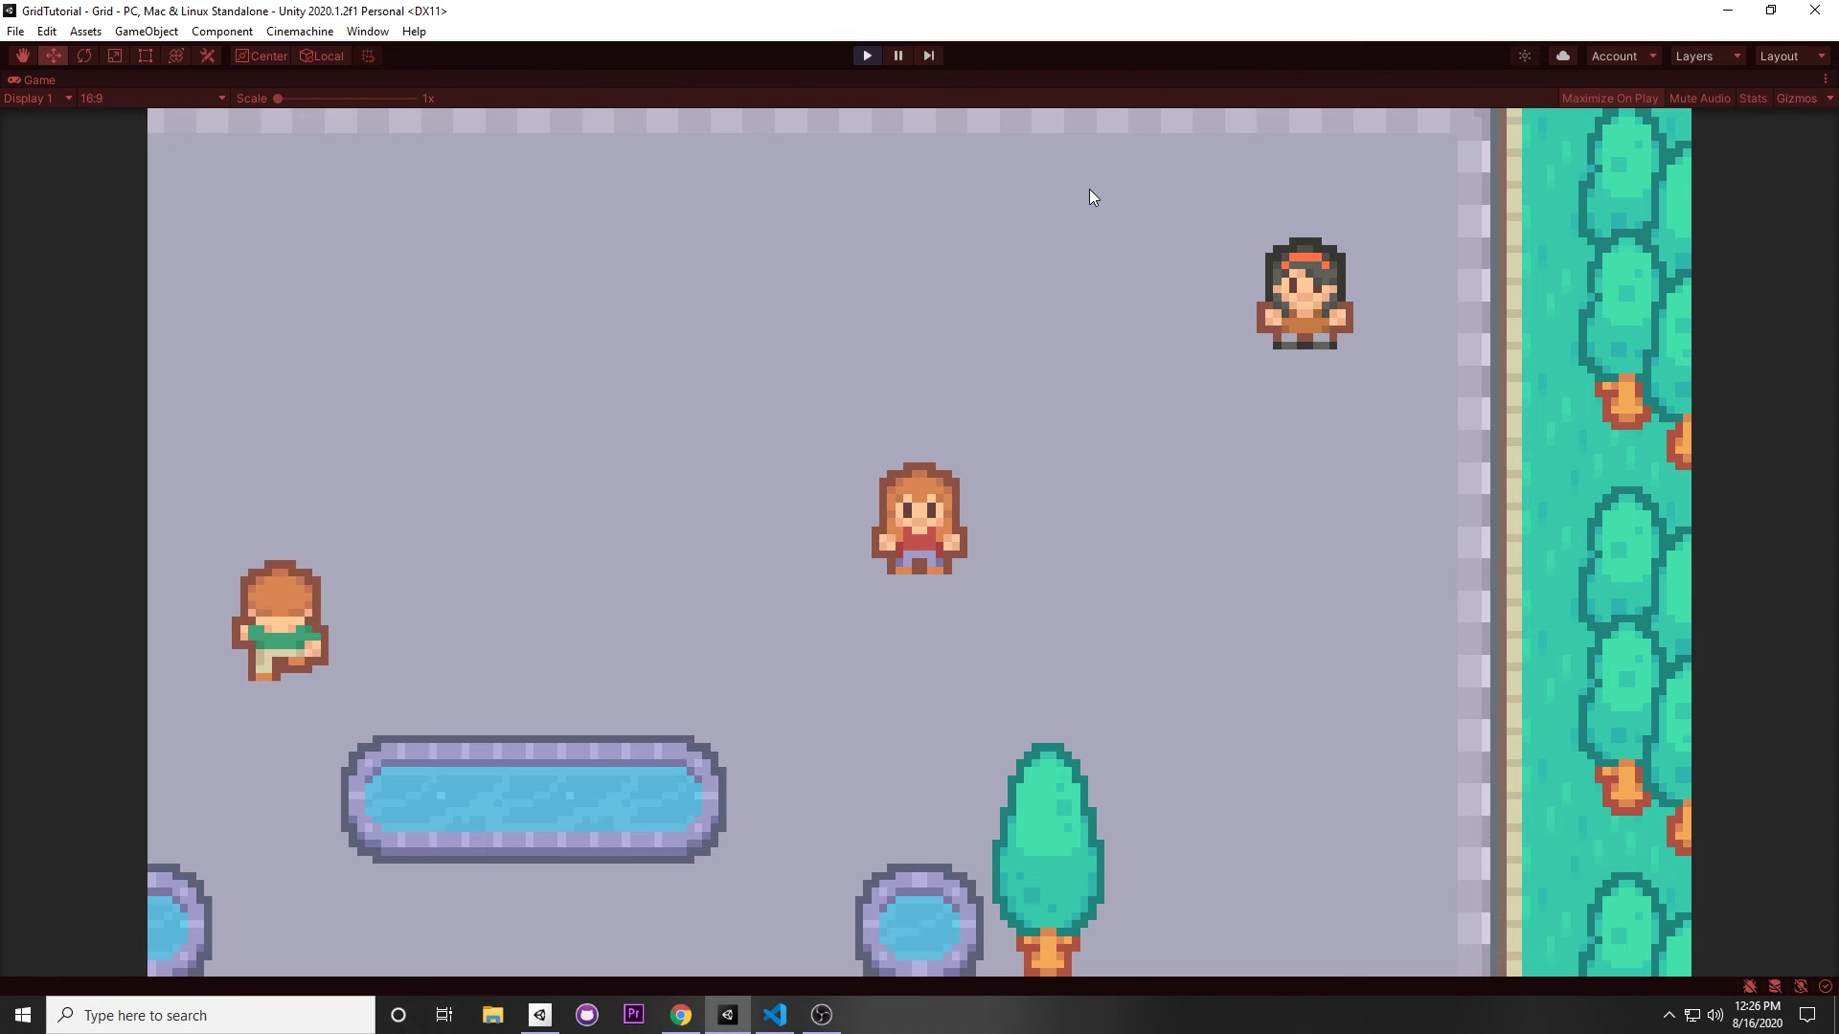
pyautogui.click(1089, 189)
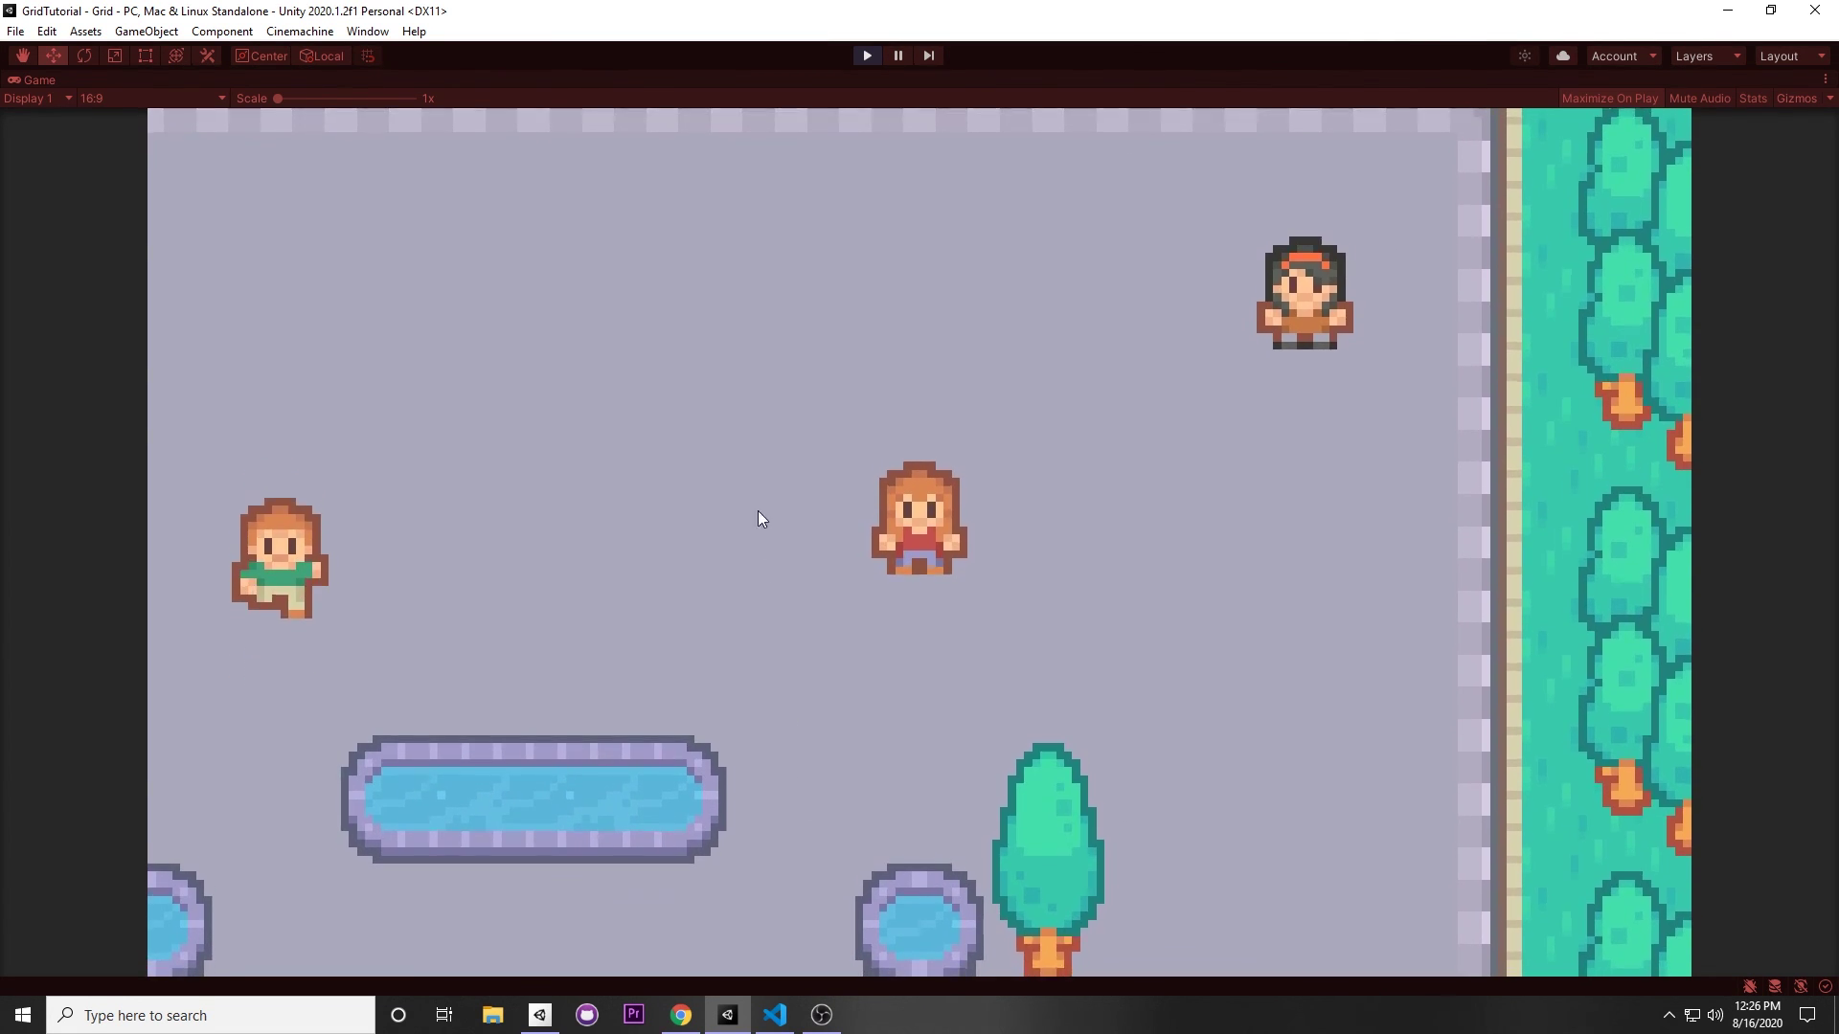
pyautogui.click(867, 55)
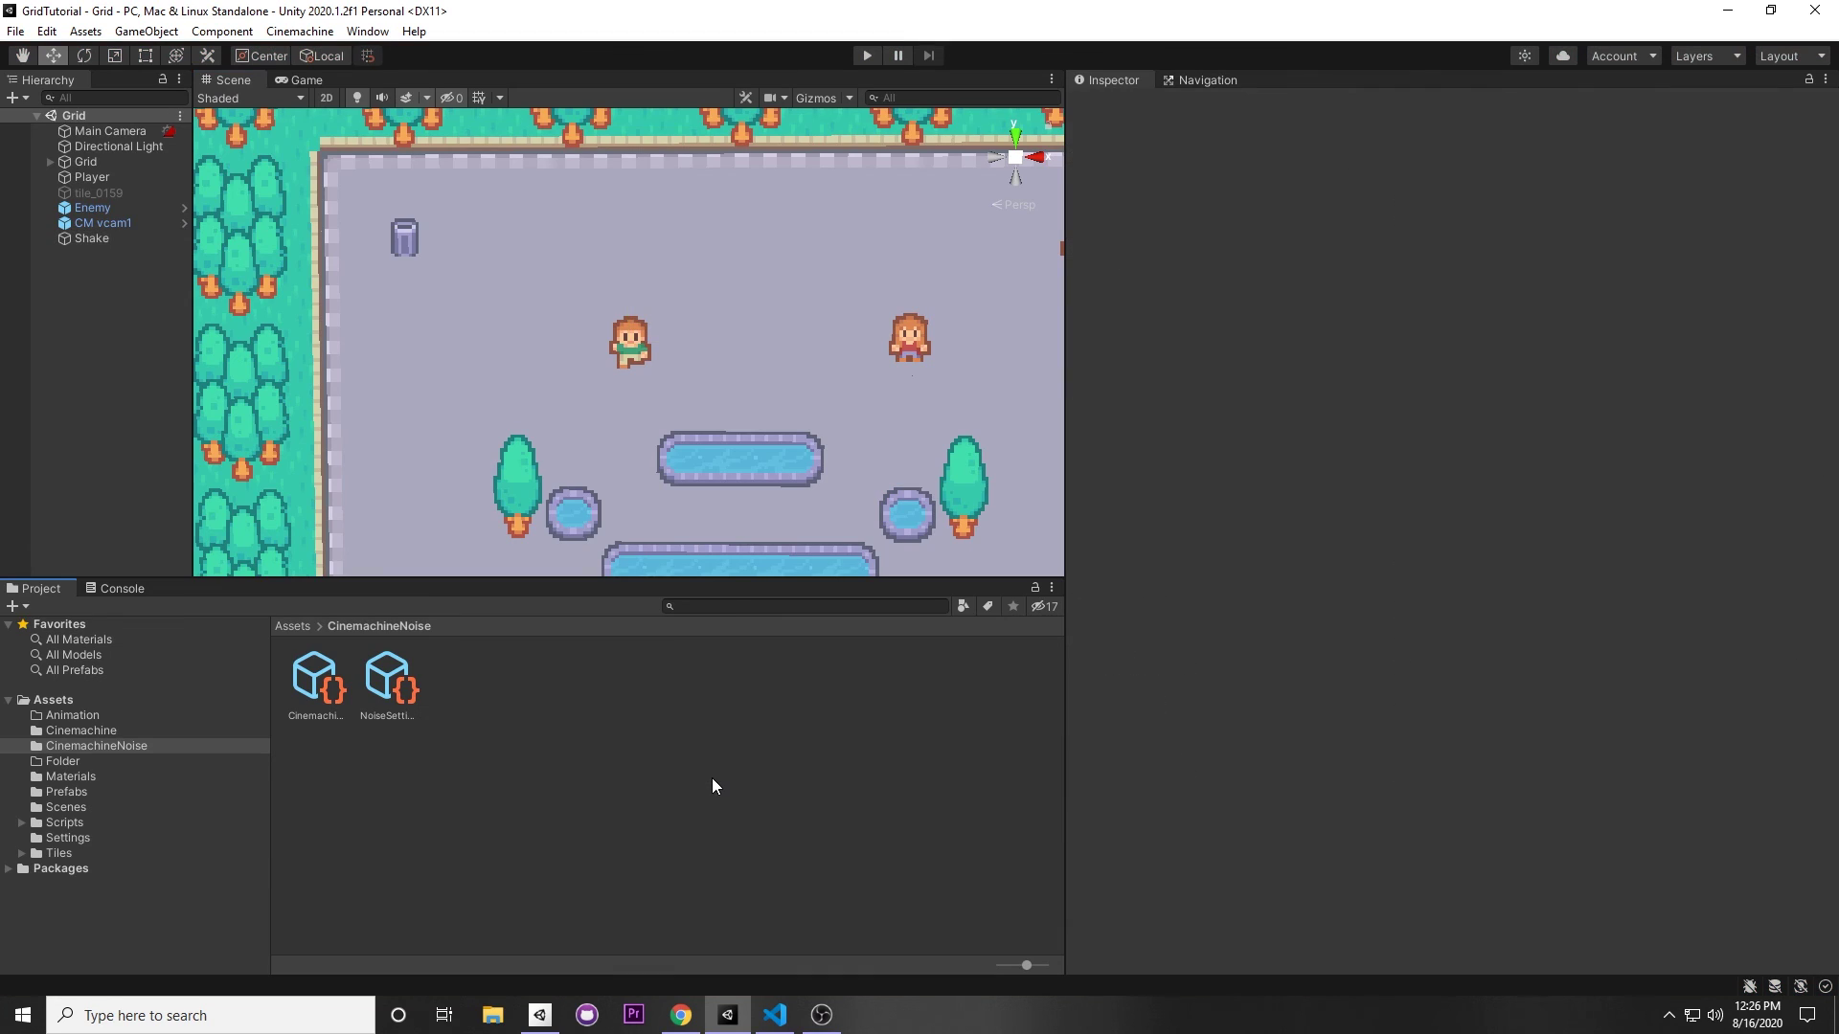
# Review the components of the CM vcam1 virtual camera and the Shake object
pyautogui.click(136, 223)
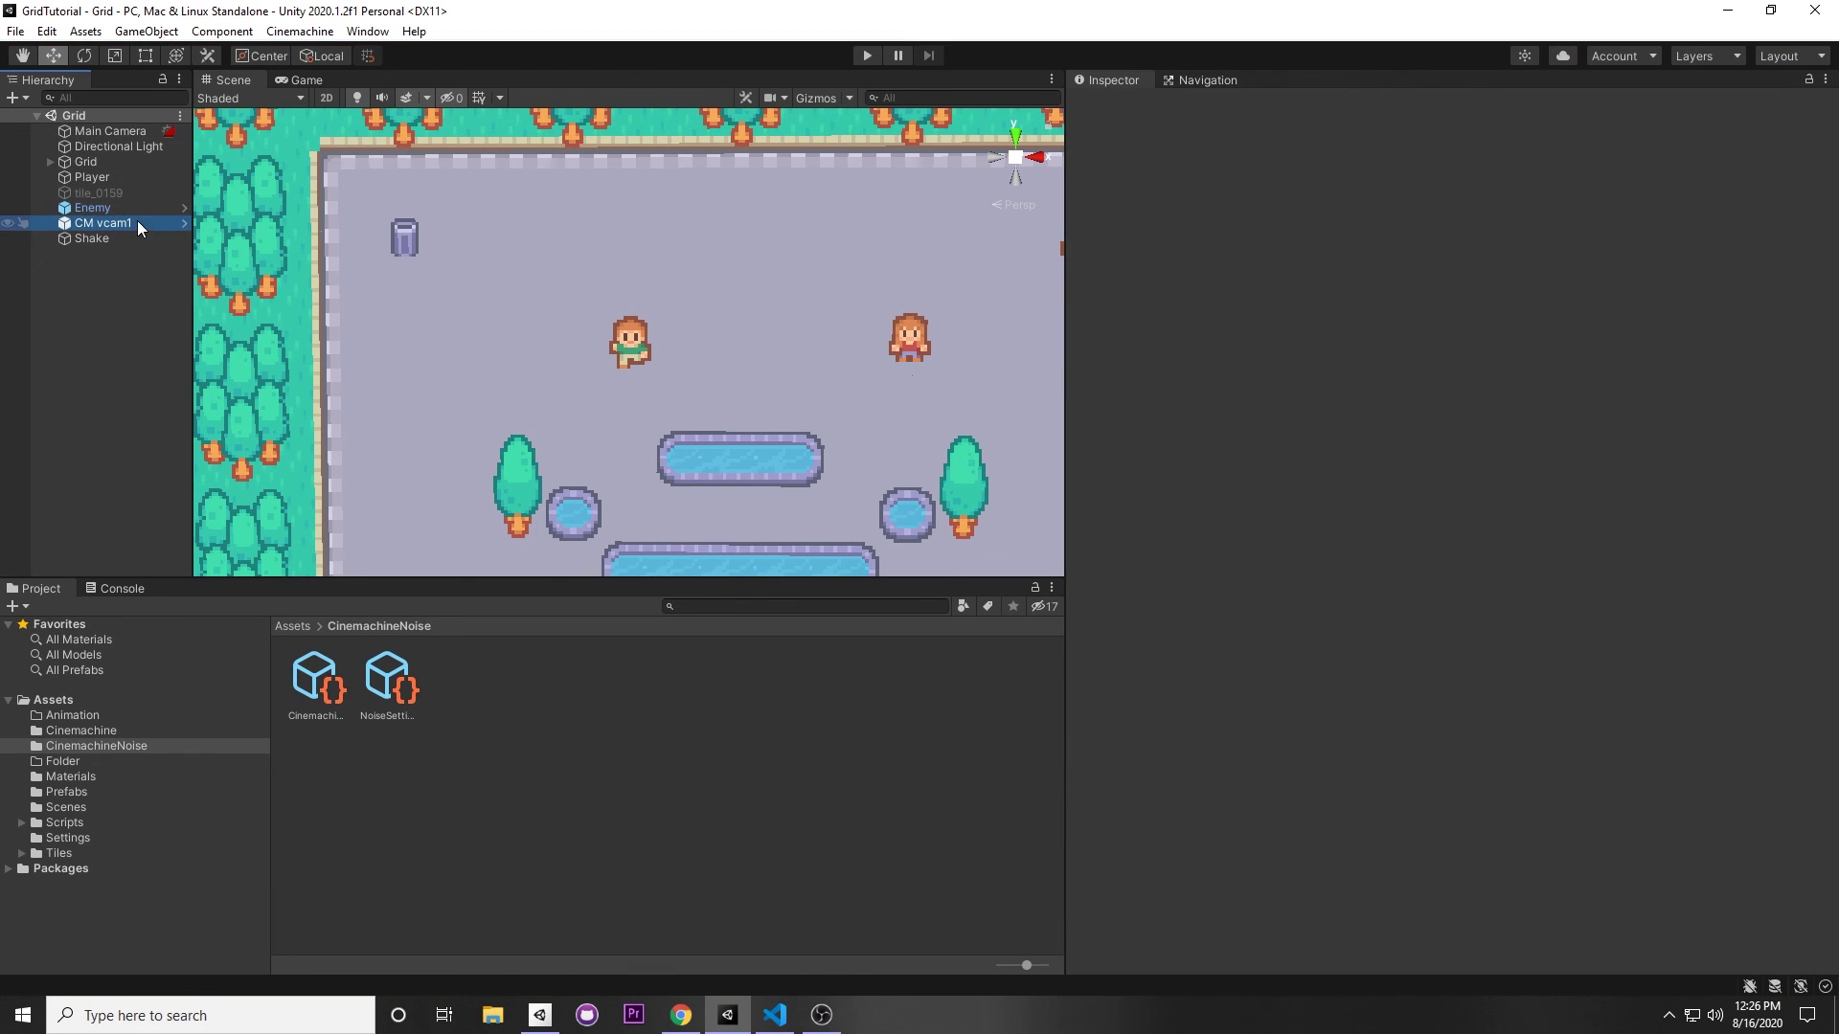
pyautogui.scroll(-5, 1201, 318)
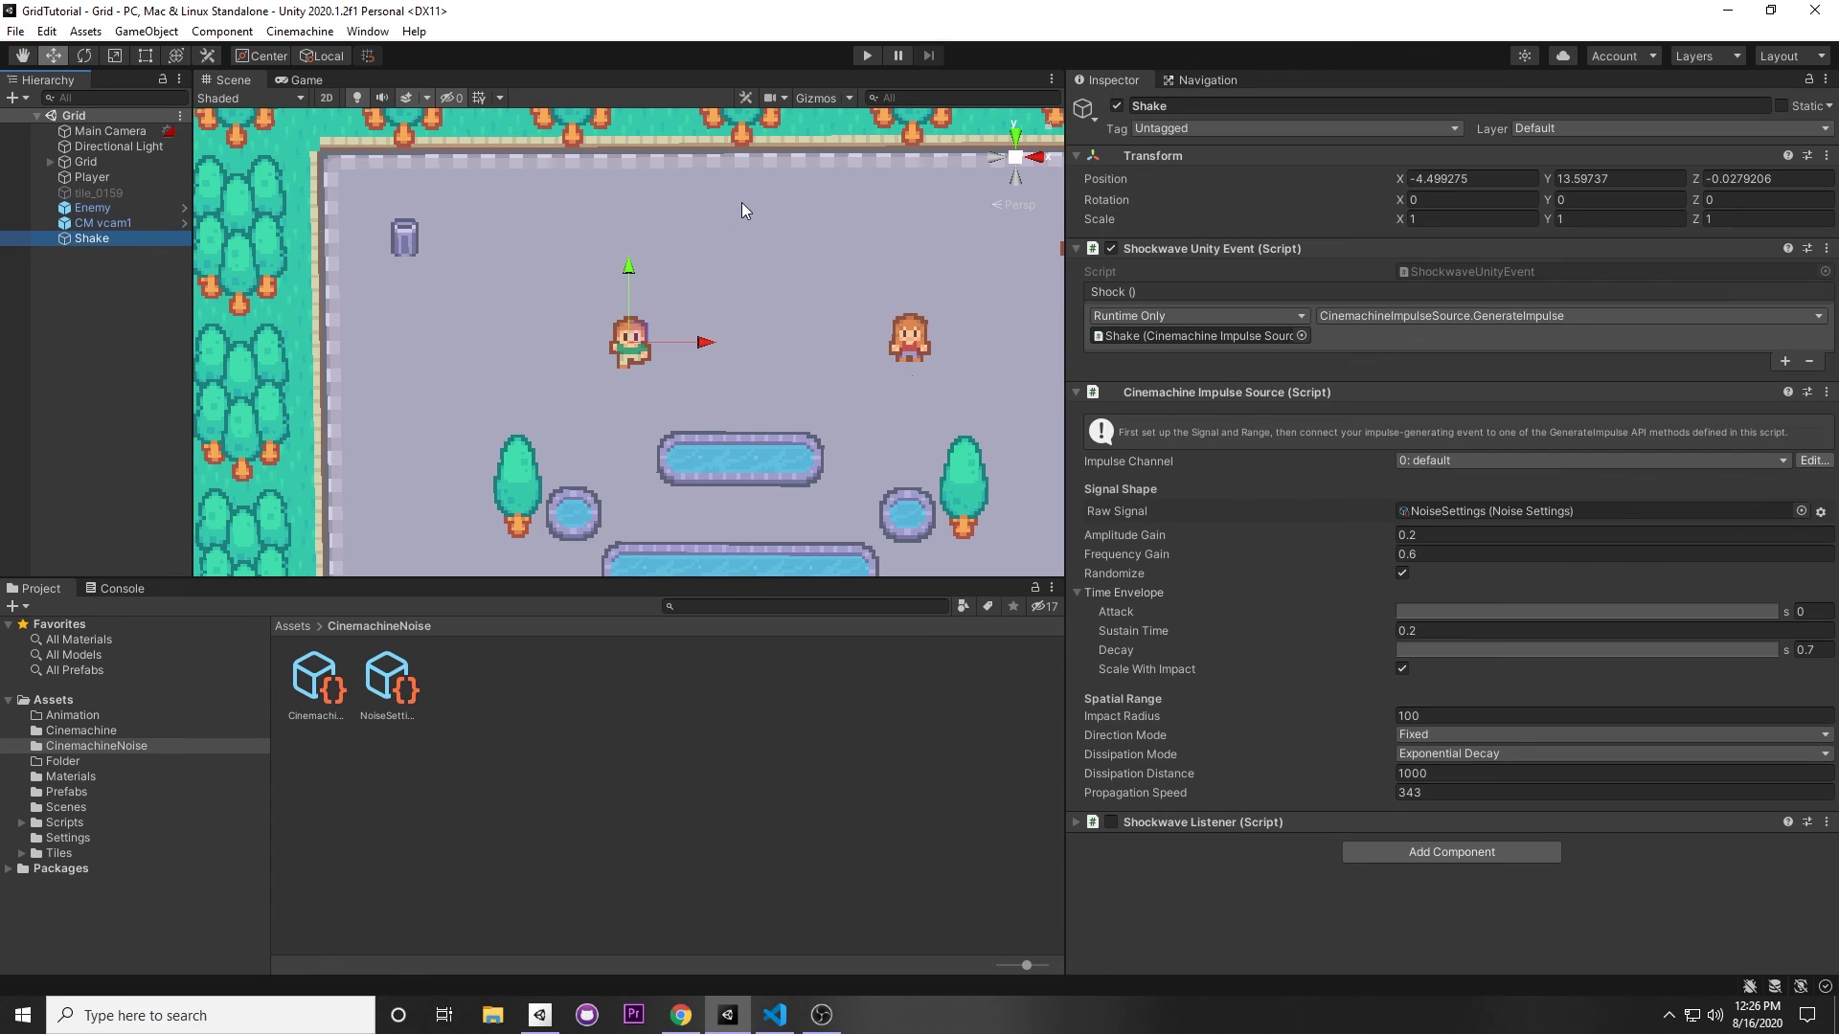